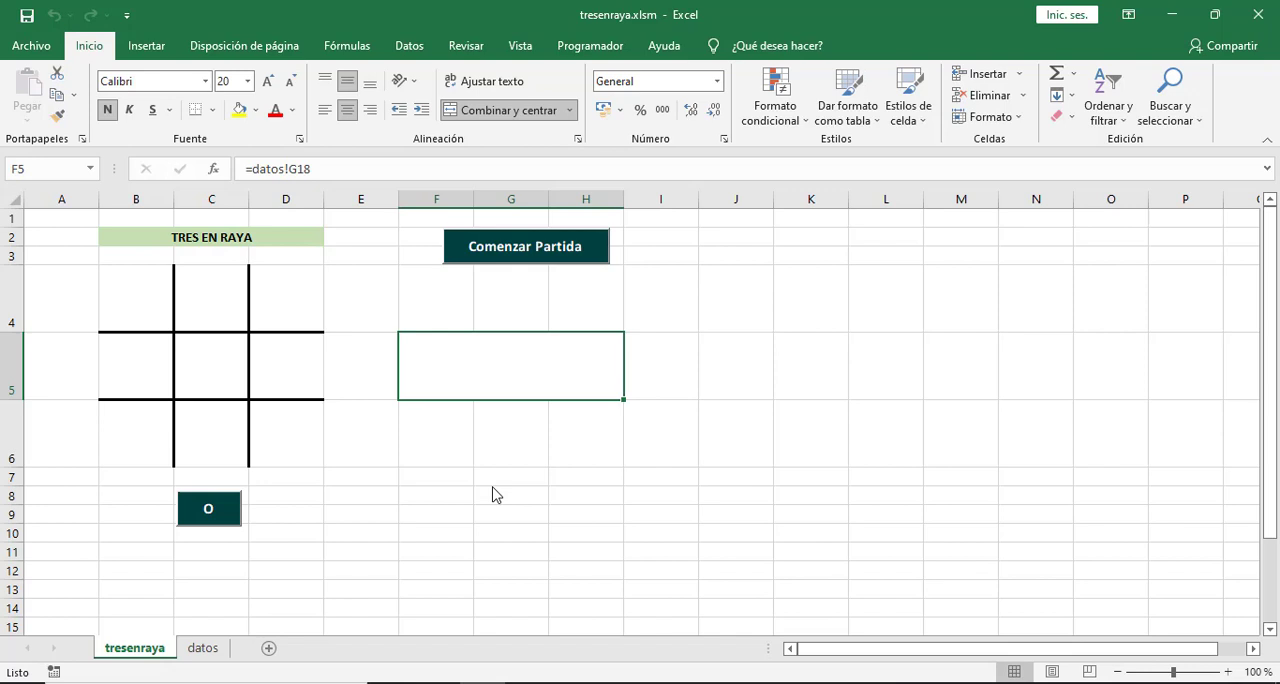
left_click(489, 491)
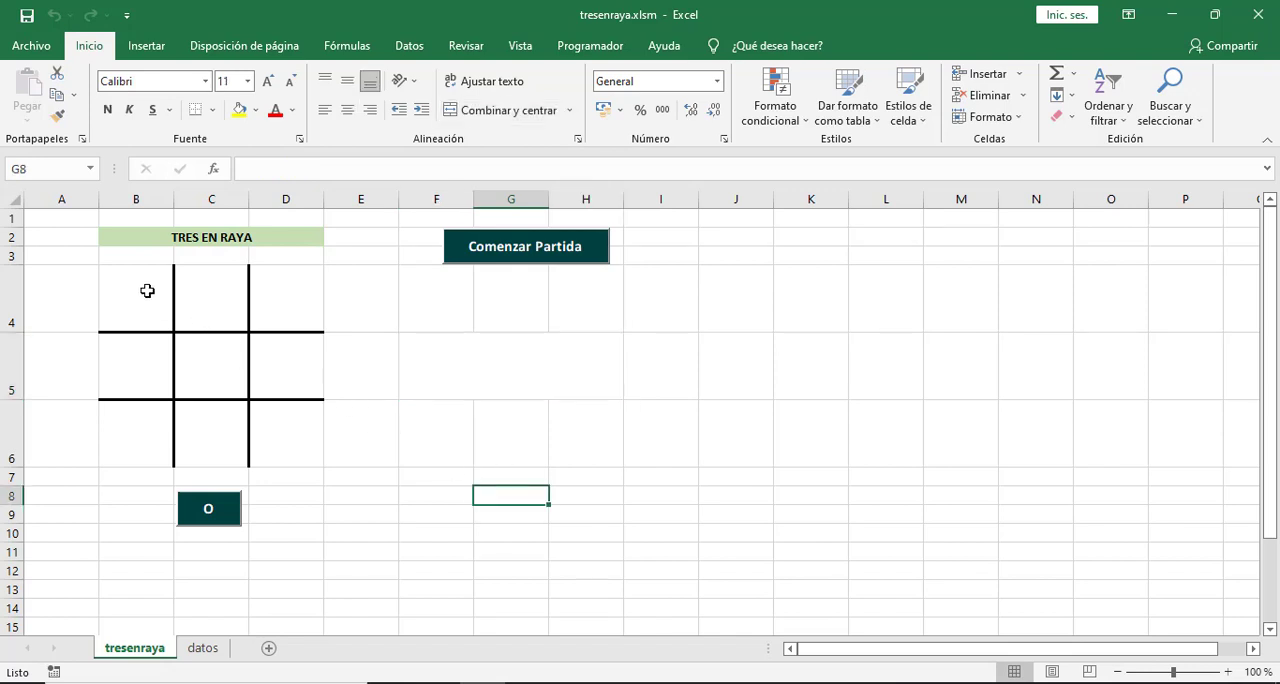
left_click_drag(147, 290, 282, 445)
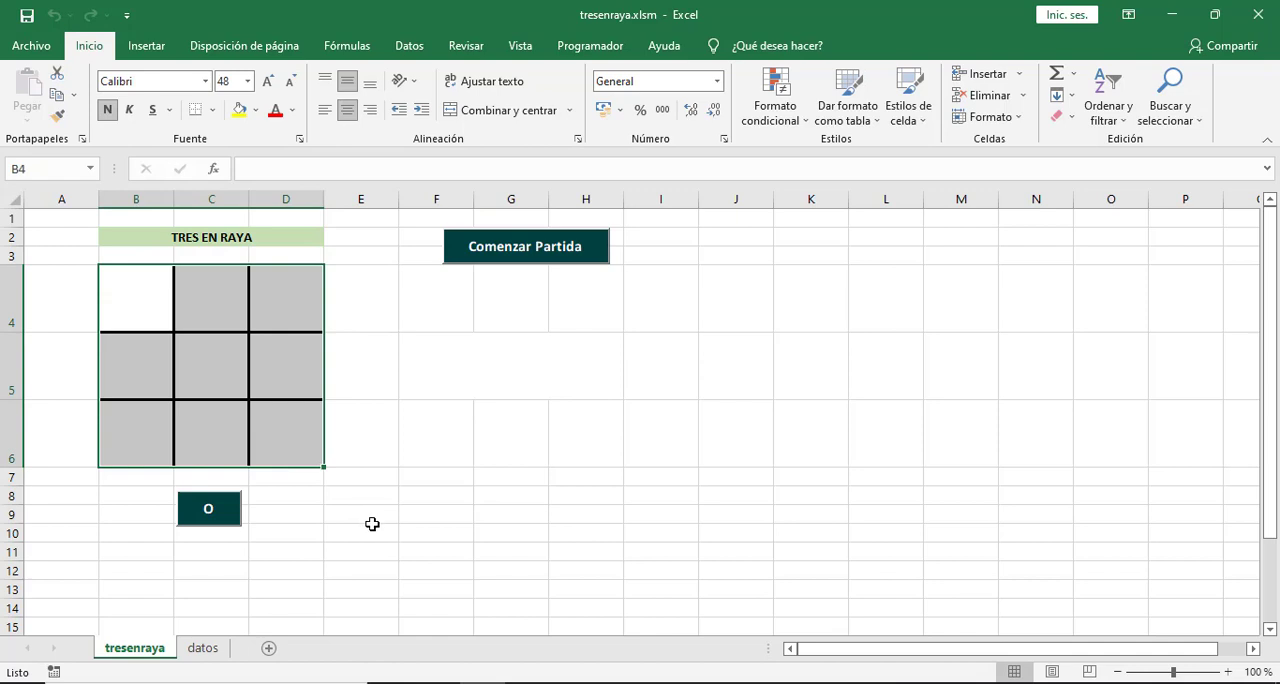
left_click(372, 526)
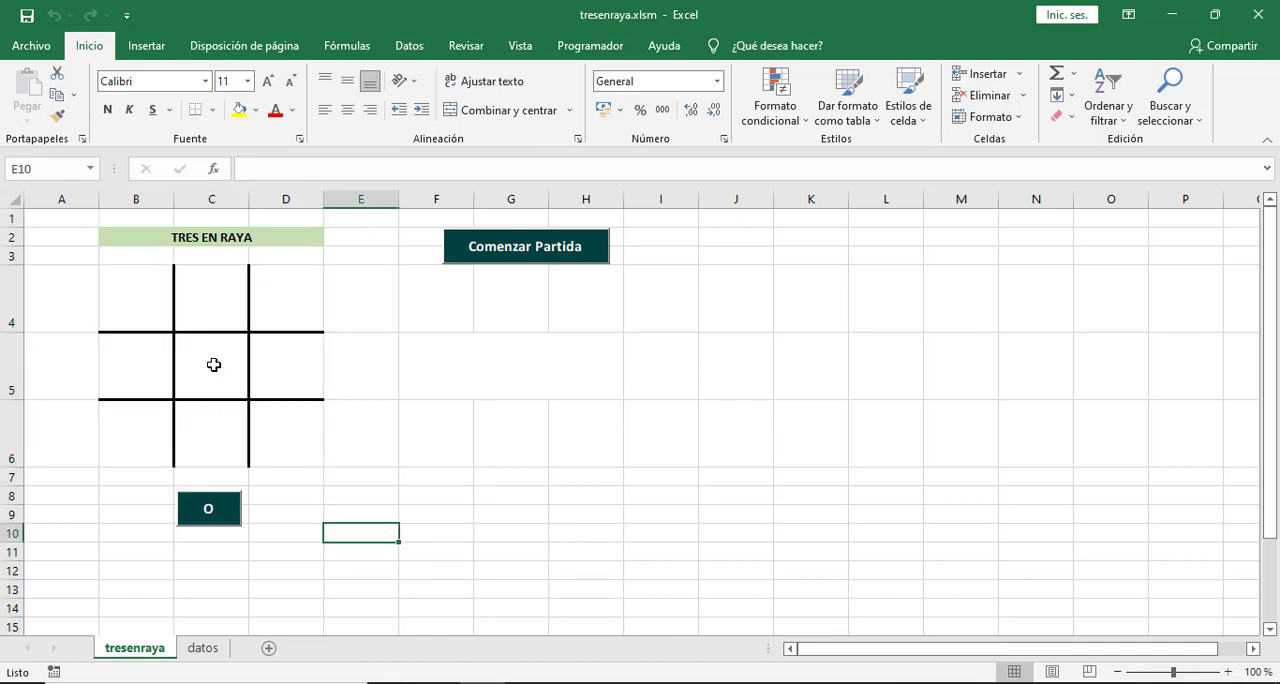
Play O in the centre, top-middle and bottom-middle squares of the tic-tac-toe board to complete the middle column.
left_click(226, 508)
left_click(226, 508)
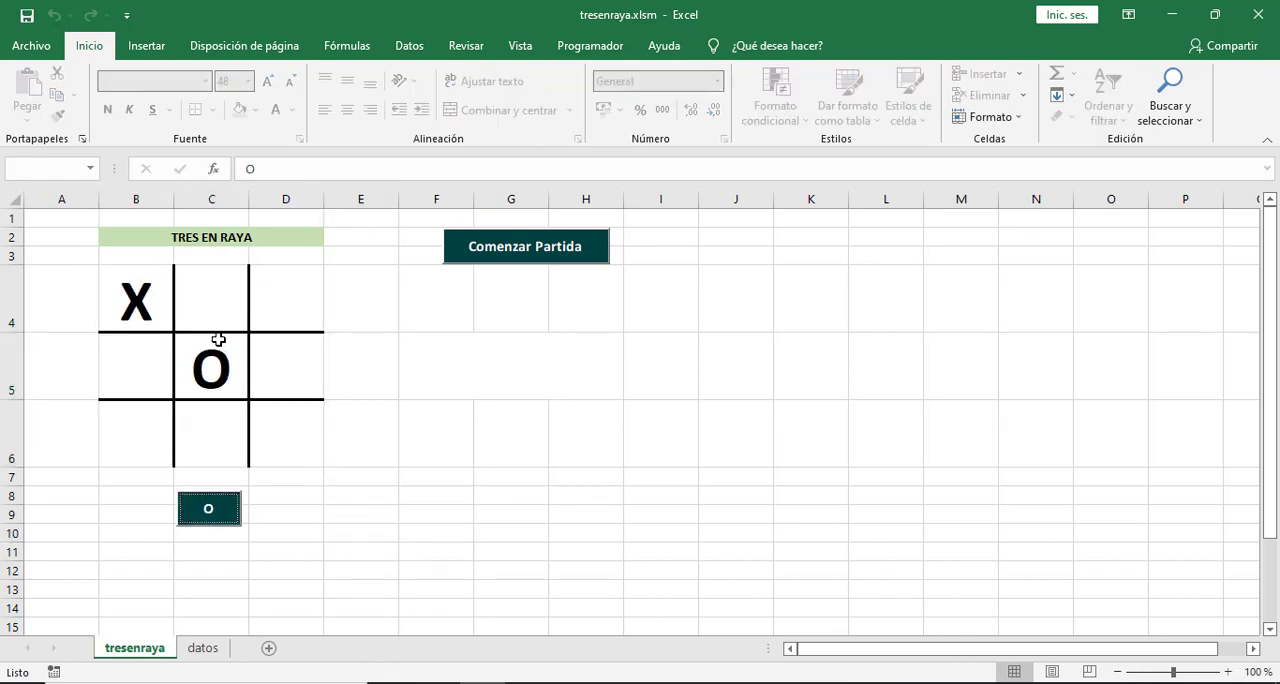
left_click(214, 303)
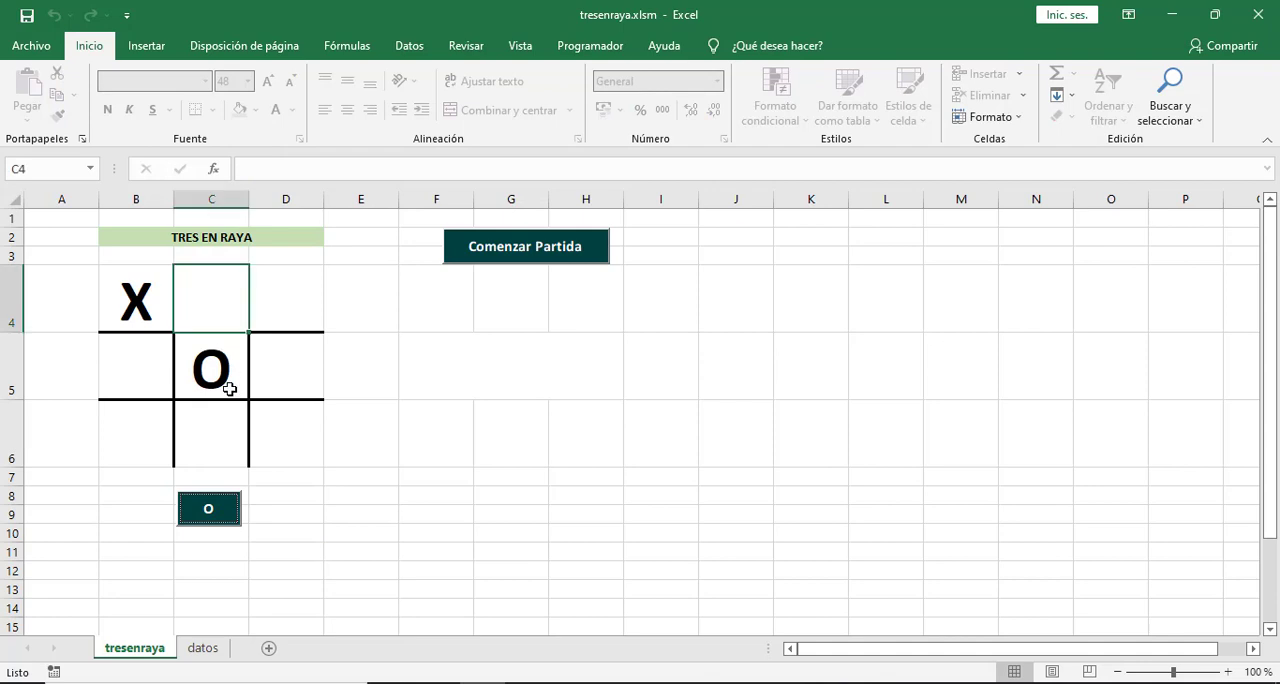
left_click(228, 508)
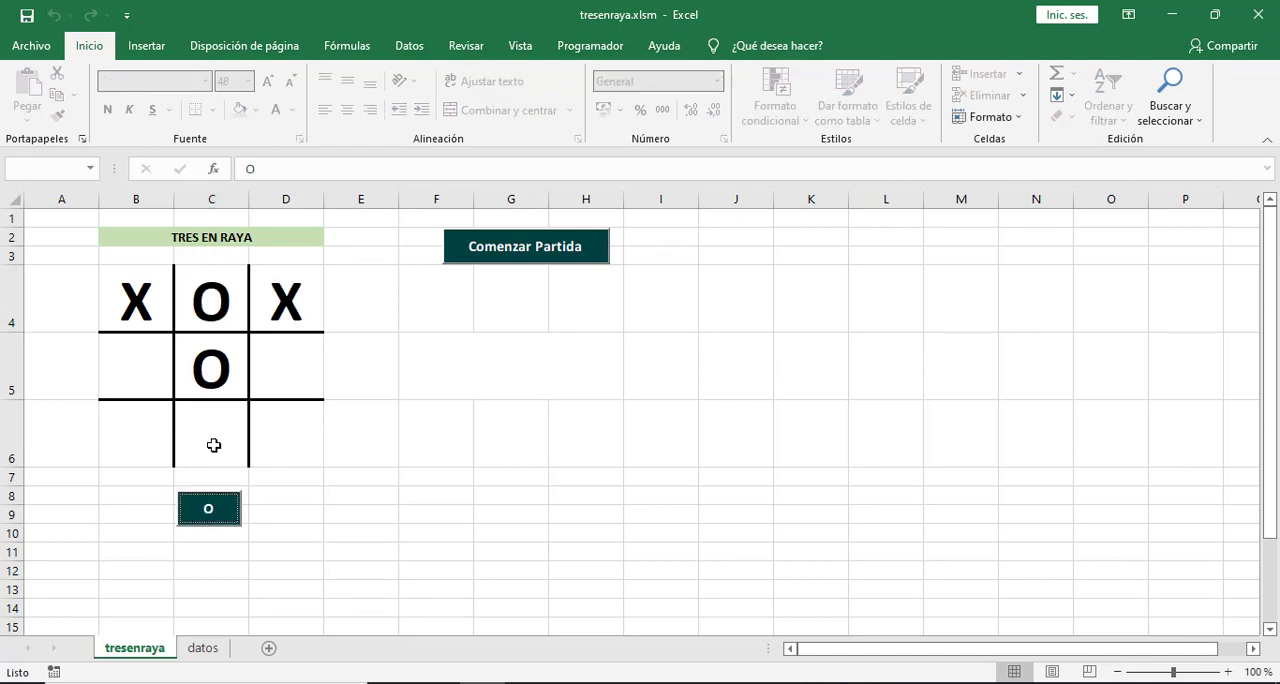
left_click(213, 445)
left_click(226, 508)
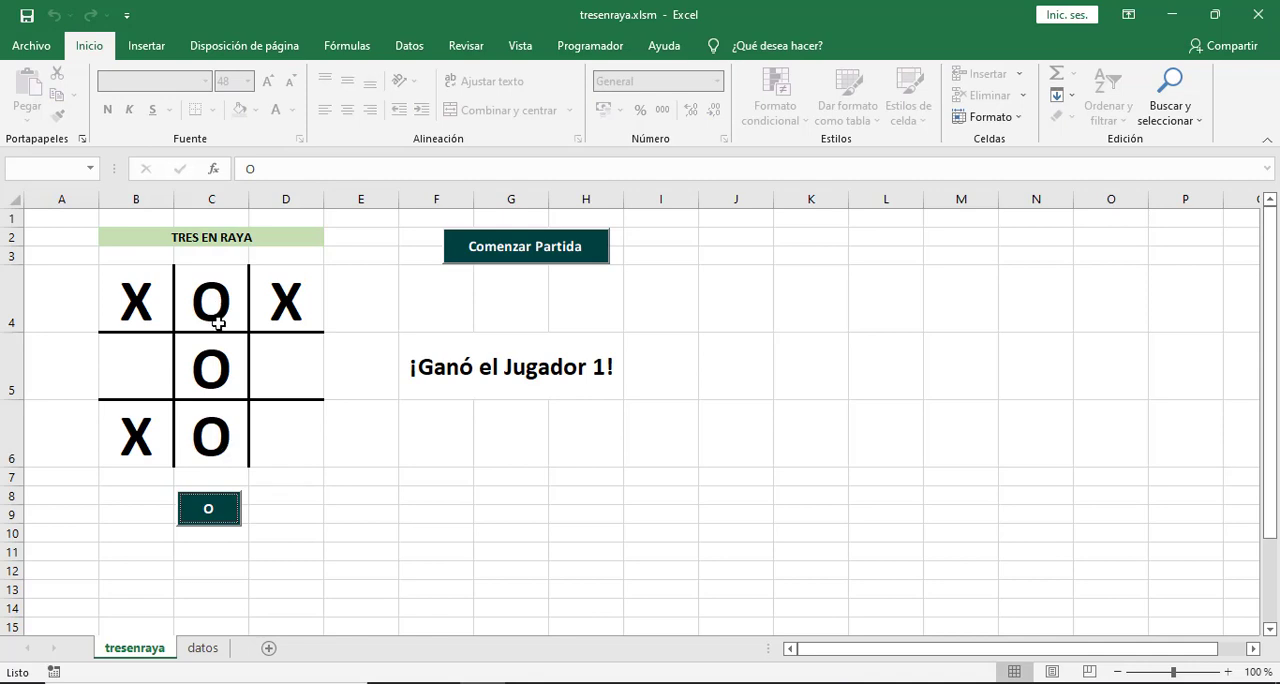
left_click(168, 364)
left_click_drag(255, 370, 285, 368)
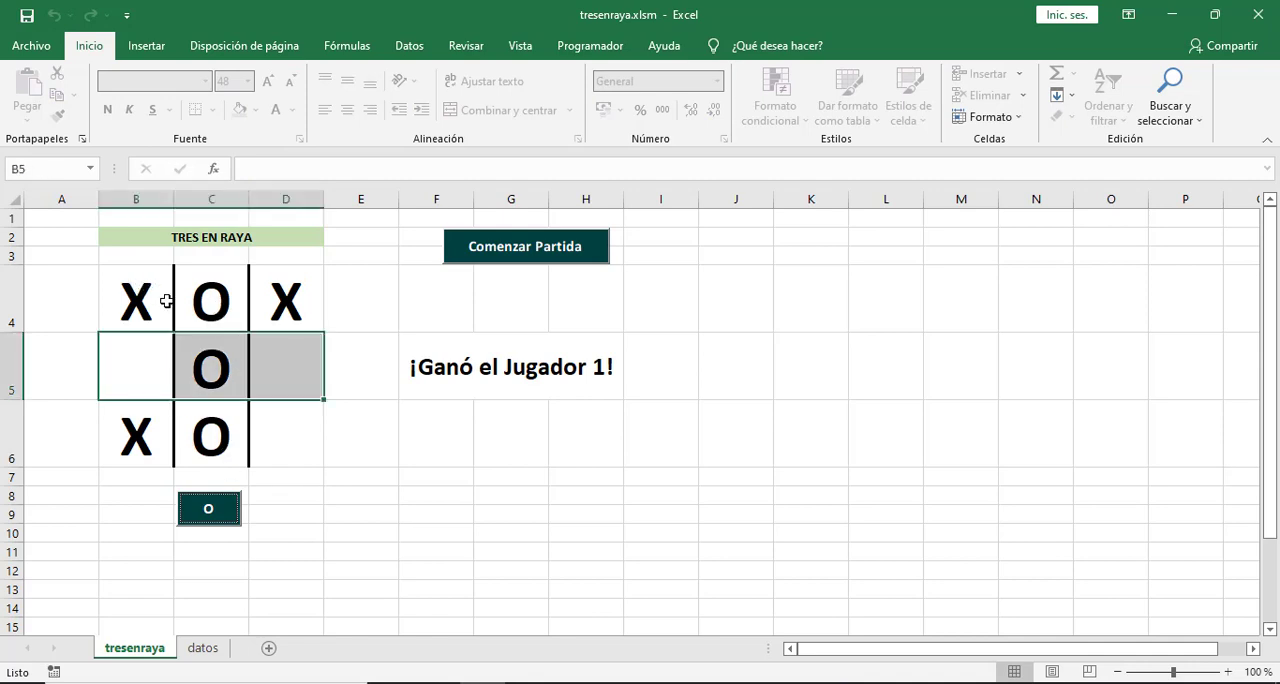
Start a new match and play O in cells C5, C4 and B5 of the board.
left_click(488, 256)
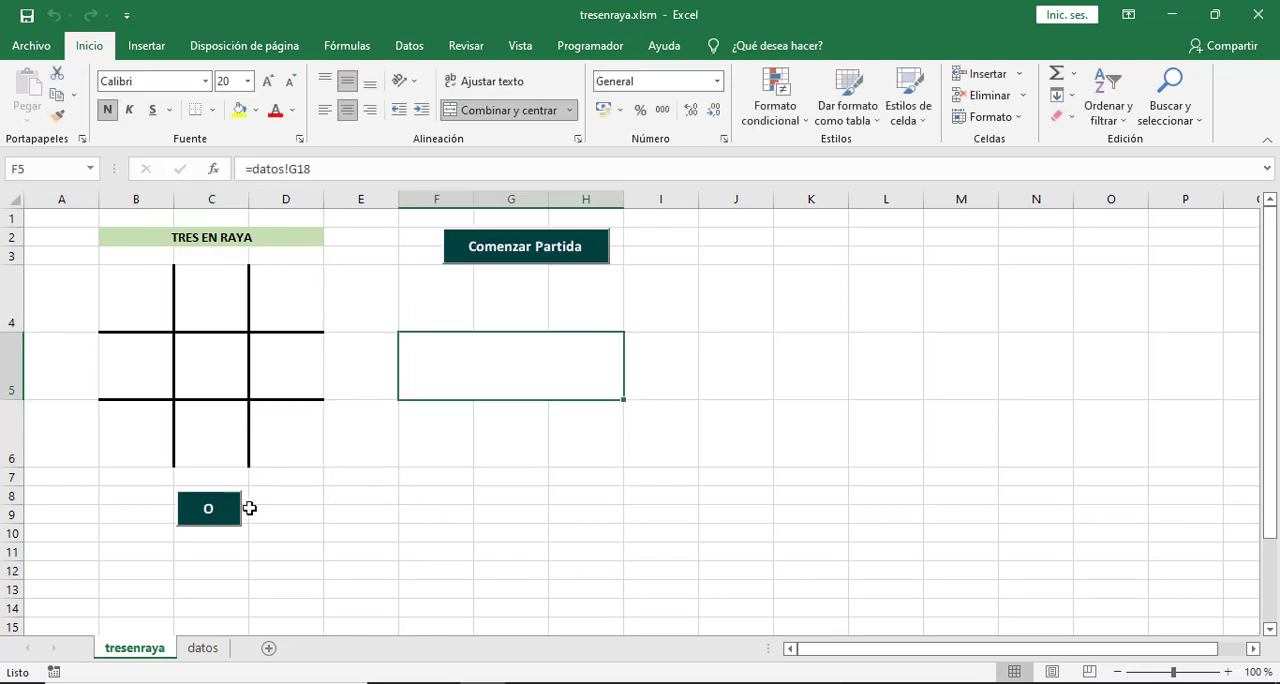
left_click(218, 374)
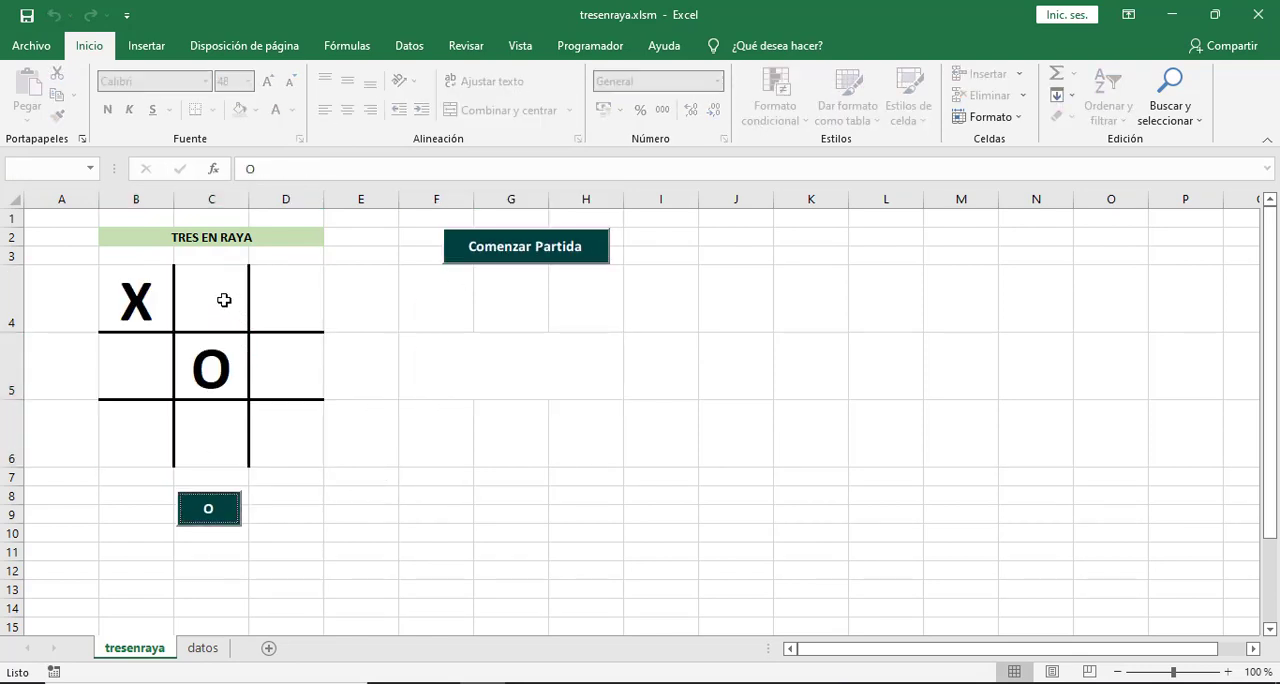
left_click(224, 299)
left_click(231, 516)
left_click(142, 383)
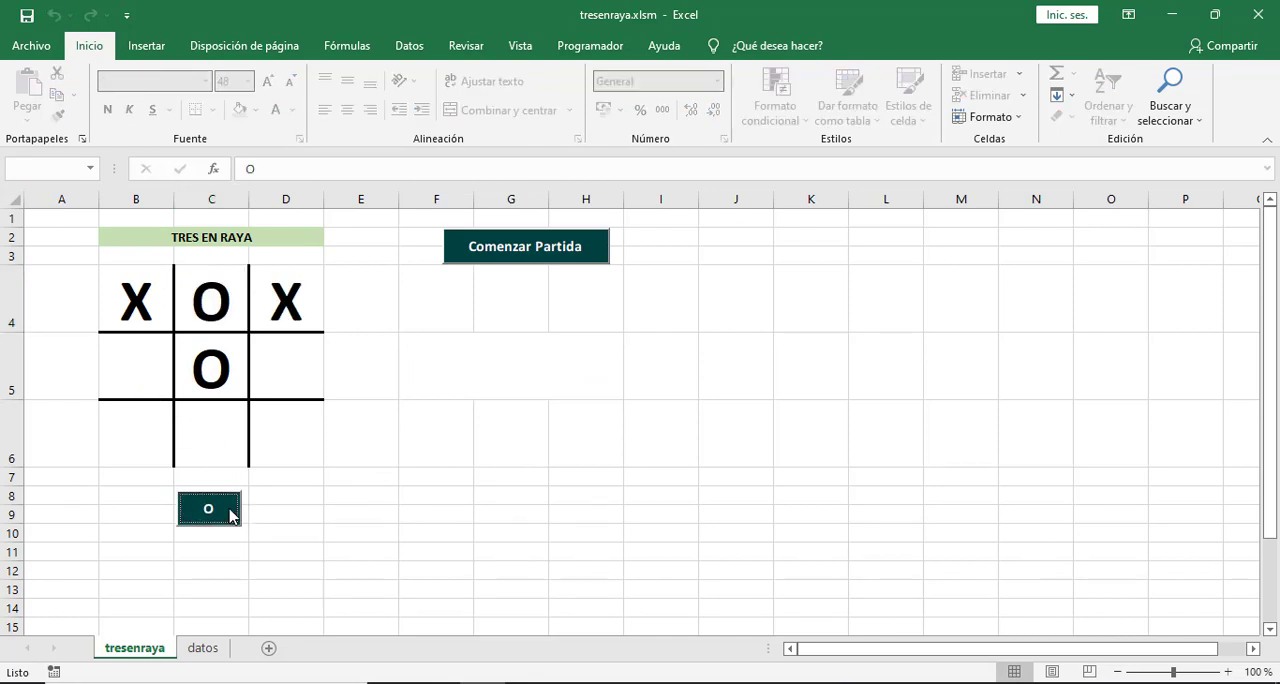
left_click(226, 510)
Enter the text TIC TAC TOE in cell G8.
left_click(460, 502)
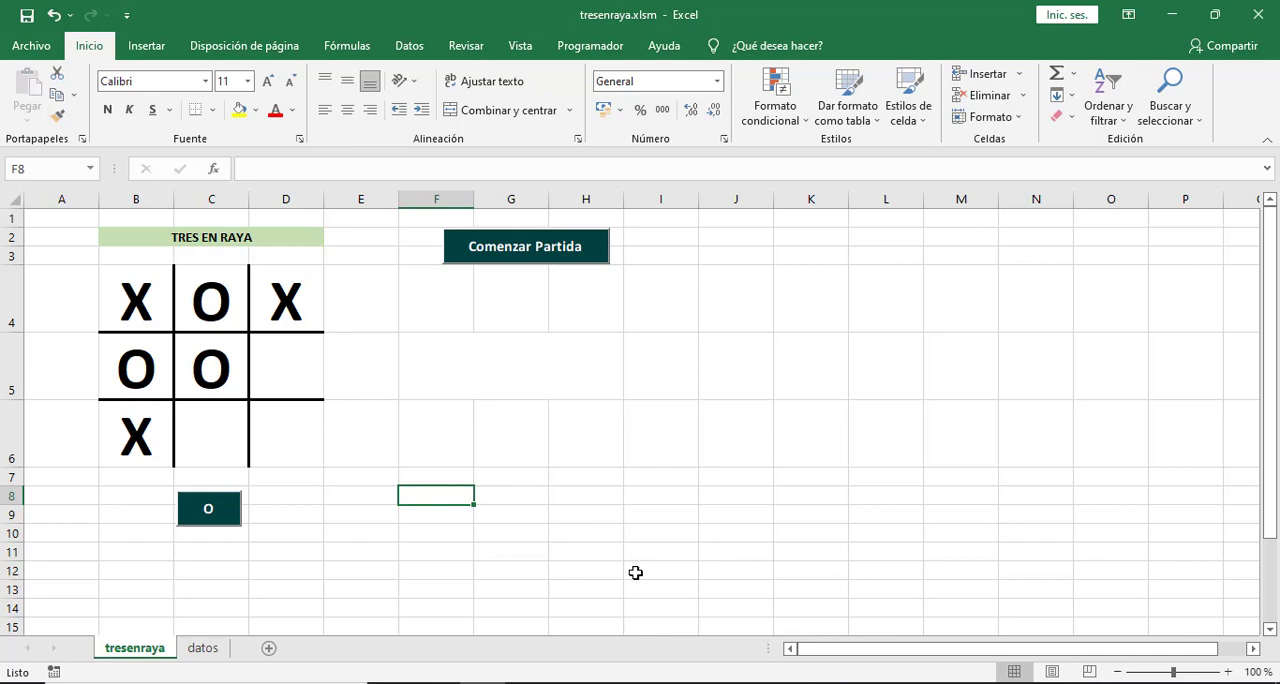
key("Right")
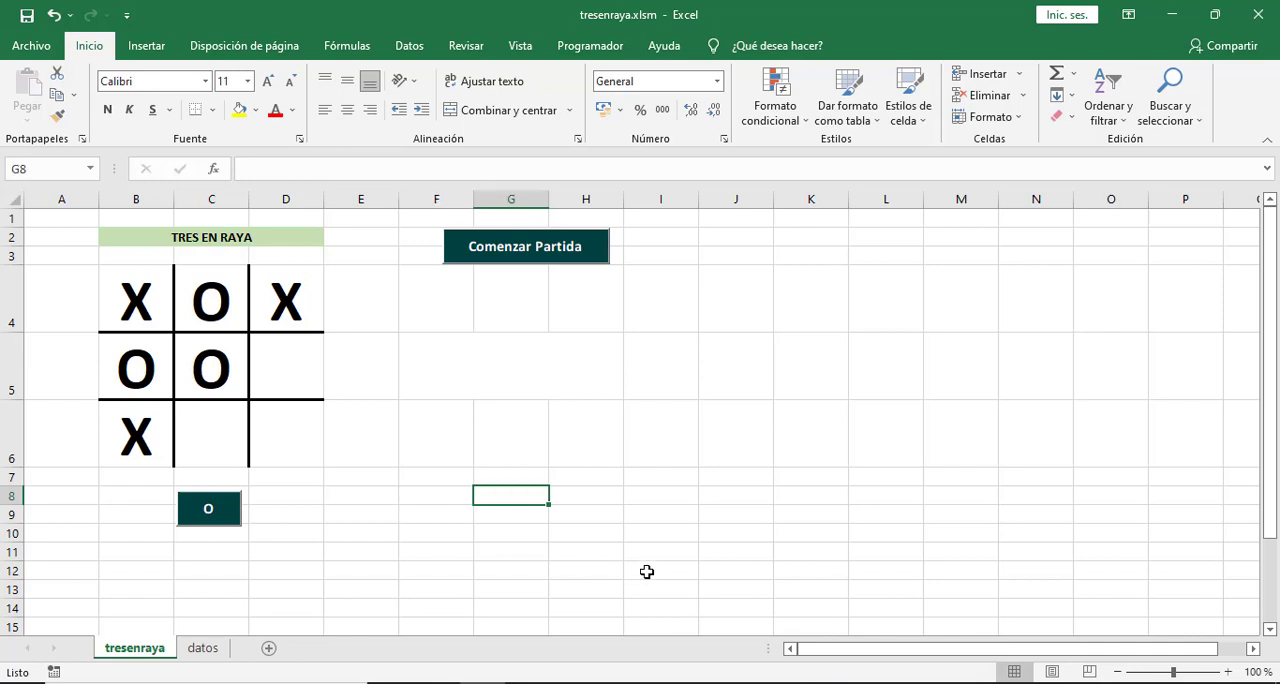
type("TIC TAC")
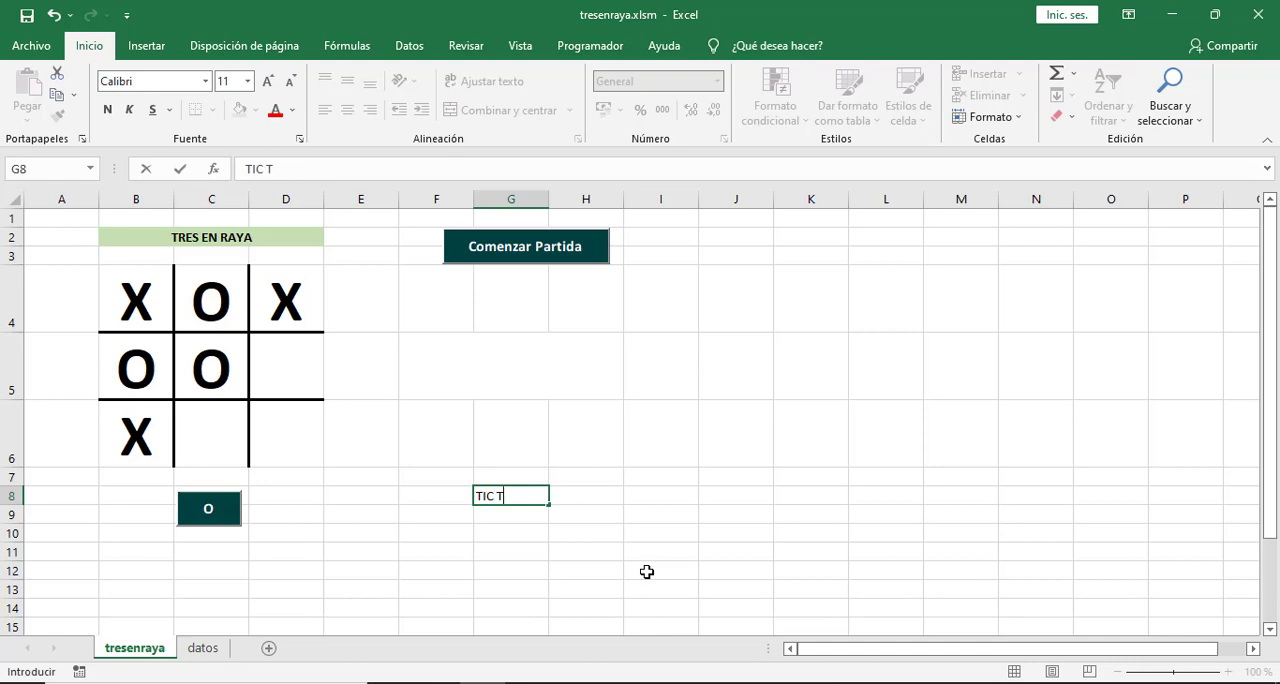
type(" TOE")
key("Return")
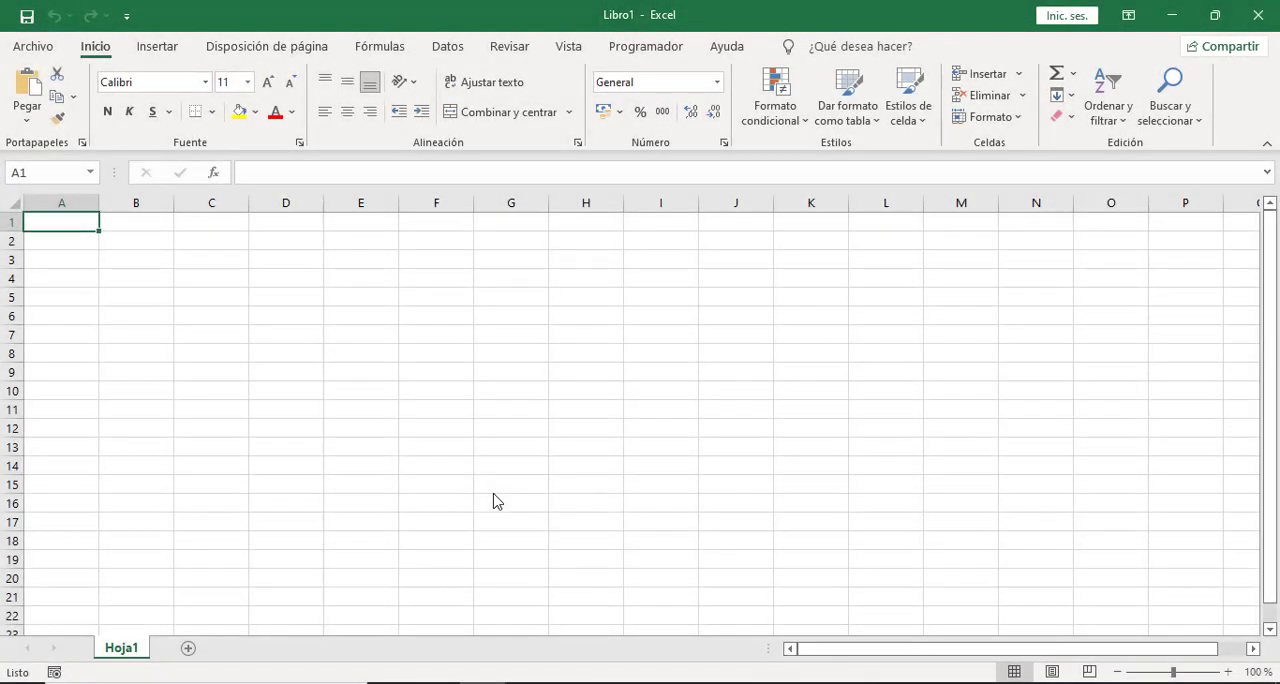
In the blank workbook Libro1, rename the sheet Hoja1 as tresenraya.
double_click(126, 645)
type("t")
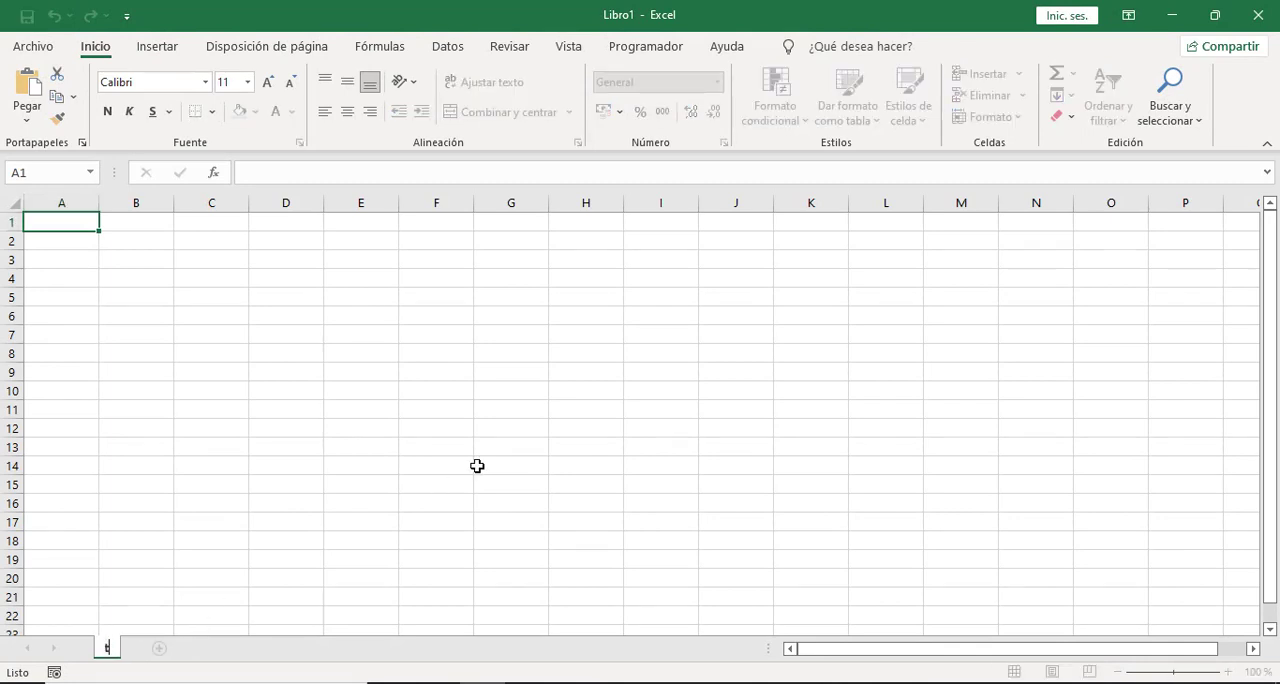
type("res en raya")
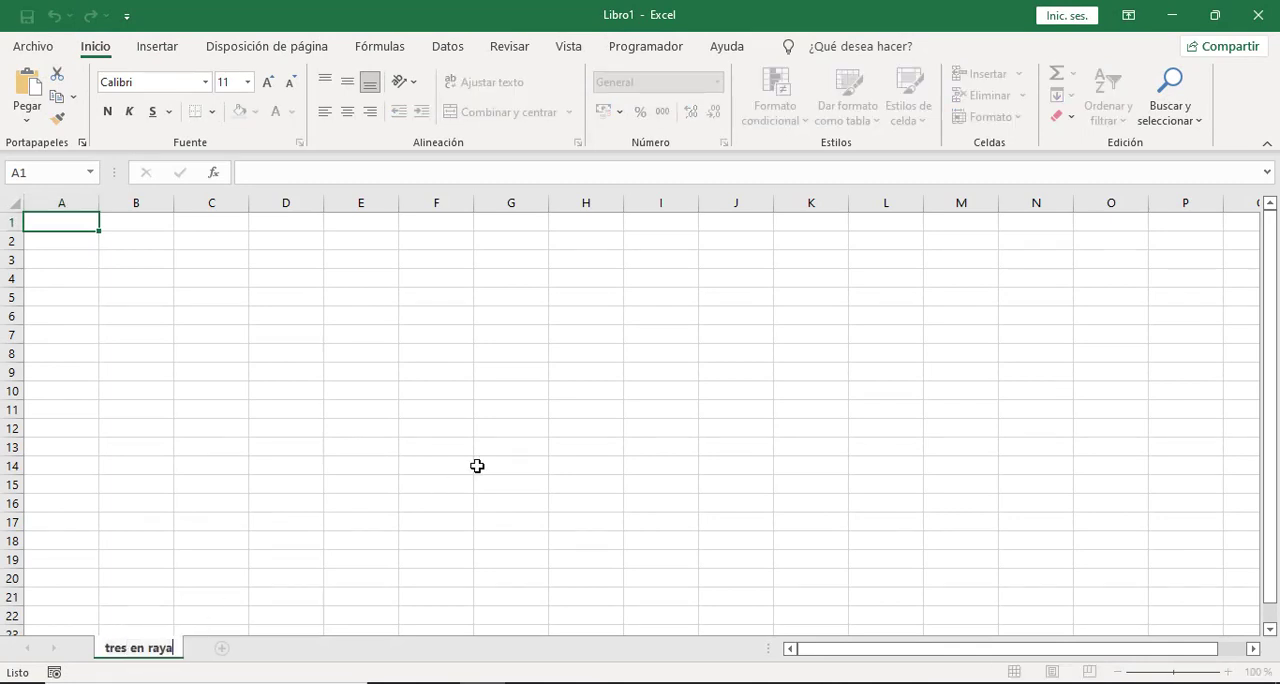
key("BackSpace")
key("BackSpace")
key("BackSpace")
key("BackSpace")
key("BackSpace")
key("BackSpace")
key("BackSpace")
key("BackSpace")
type("enraya")
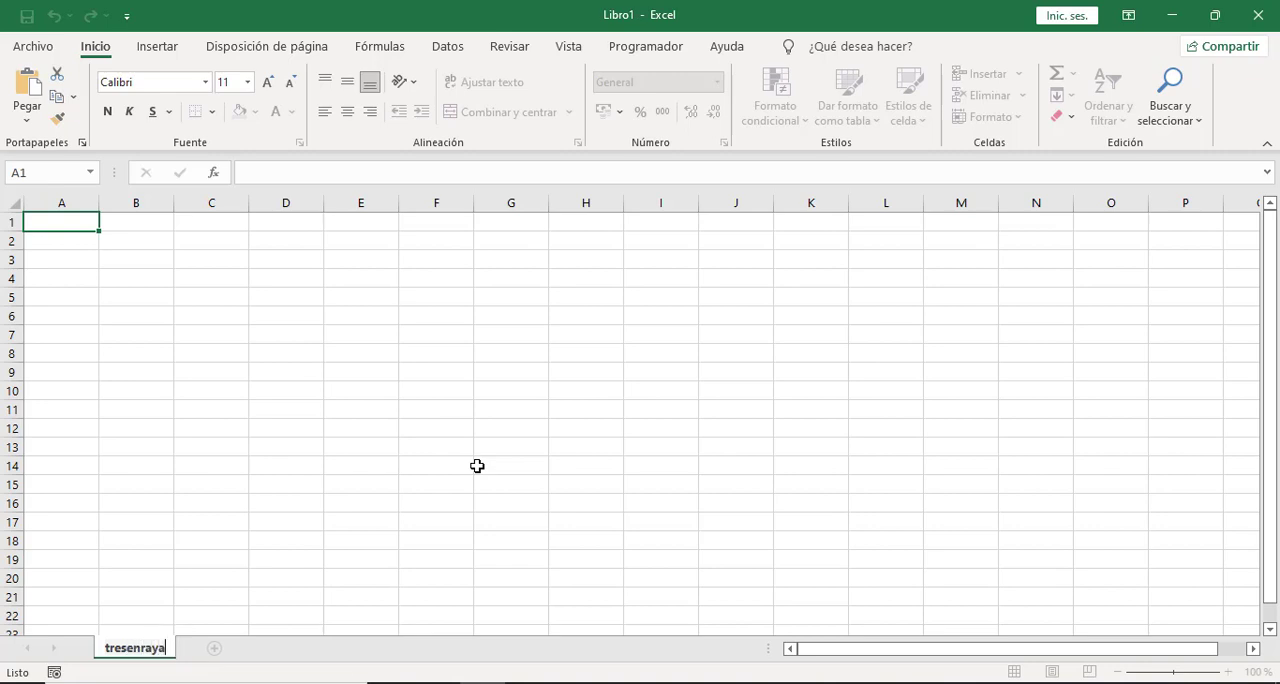
key("Return")
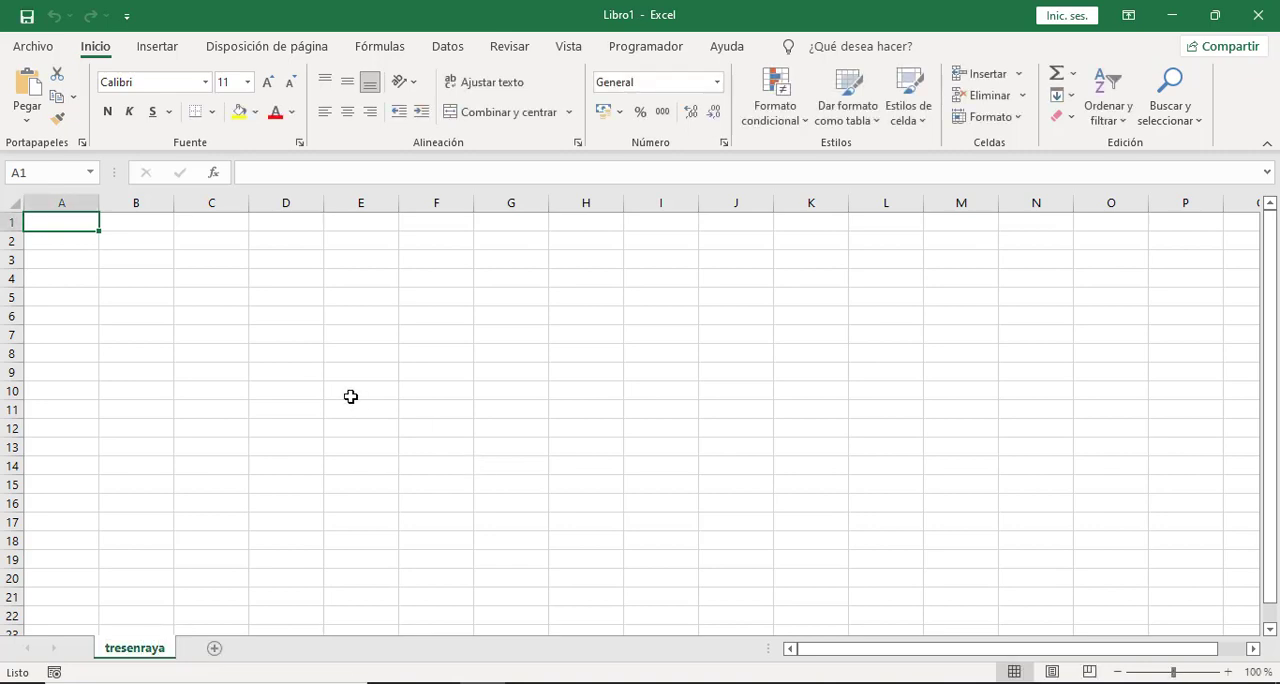
Increase the height of rows 4 to 6 equally so that their cells are roughly square.
left_click(330, 389)
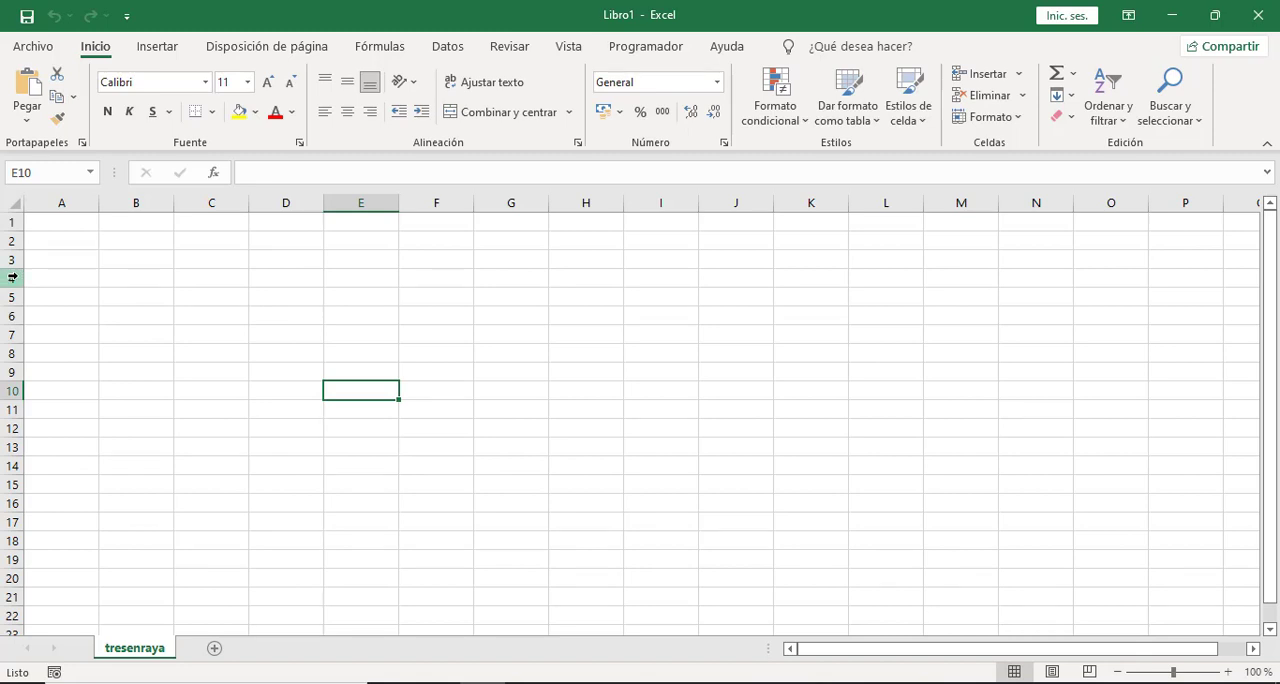
left_click_drag(12, 277, 14, 460)
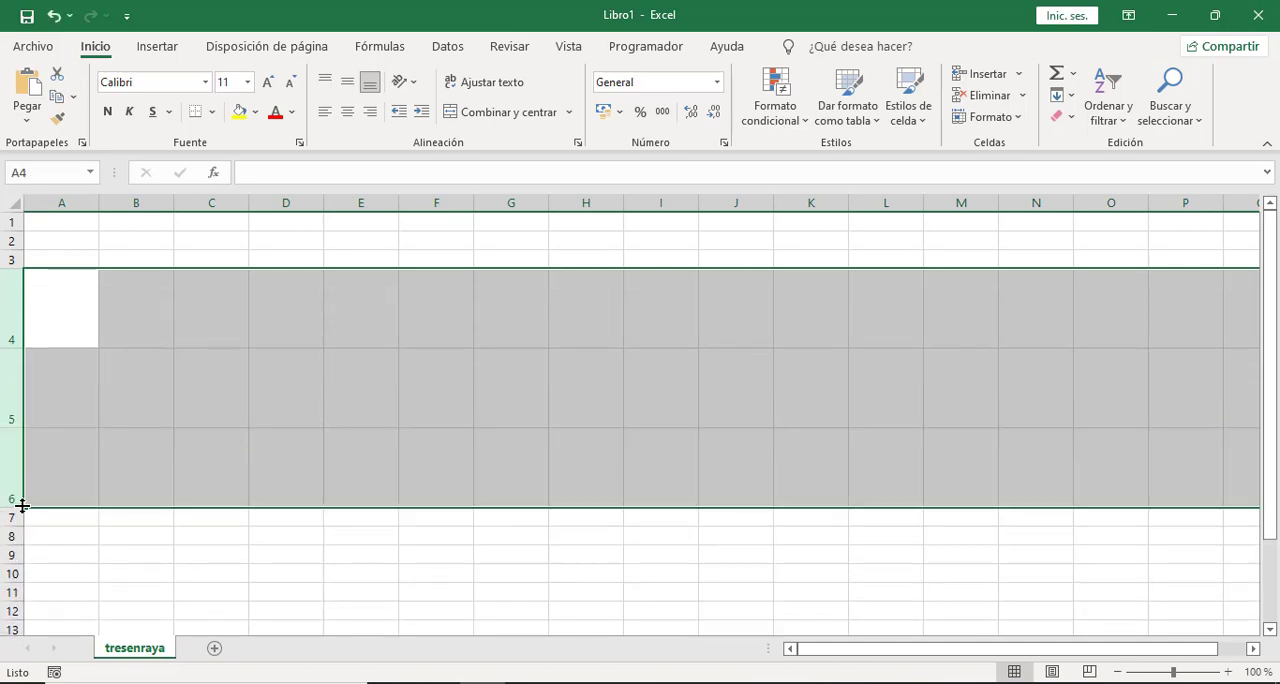
left_click_drag(22, 506, 17, 495)
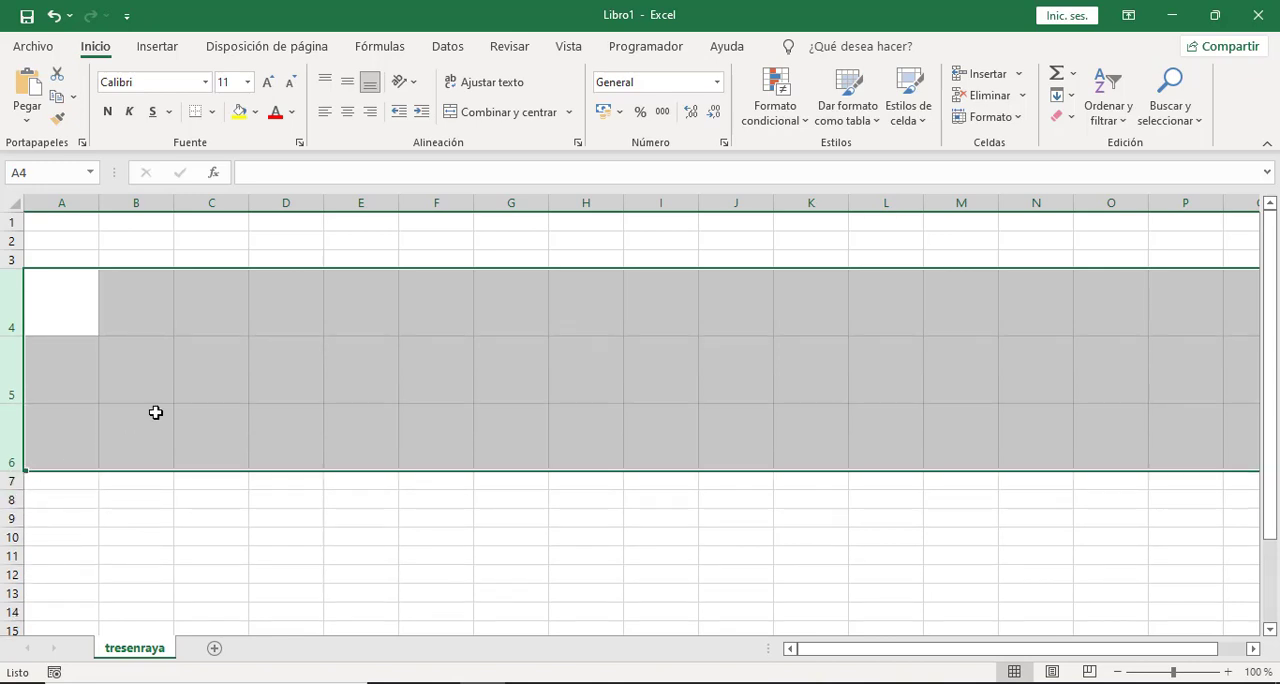
left_click(231, 389)
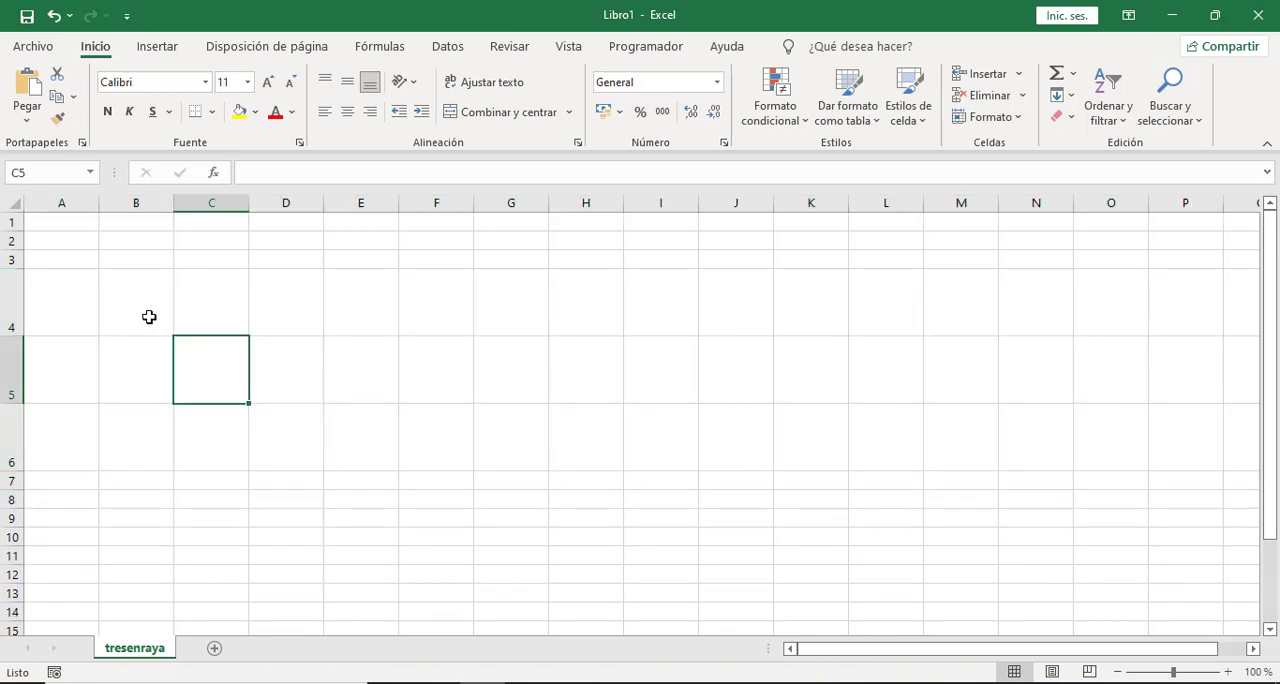
Apply thick solid interior borders to the range B4:D6, without an outline, to form the tic-tac-toe grid.
left_click_drag(149, 317, 275, 442)
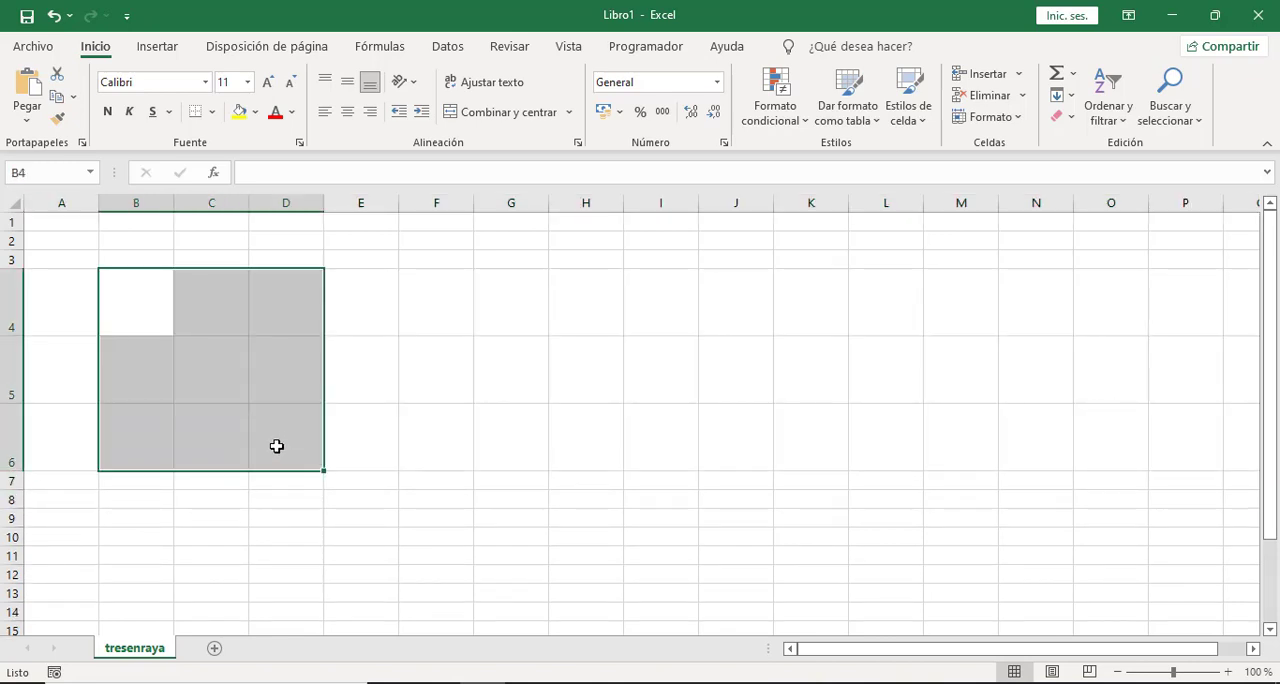
left_click(212, 112)
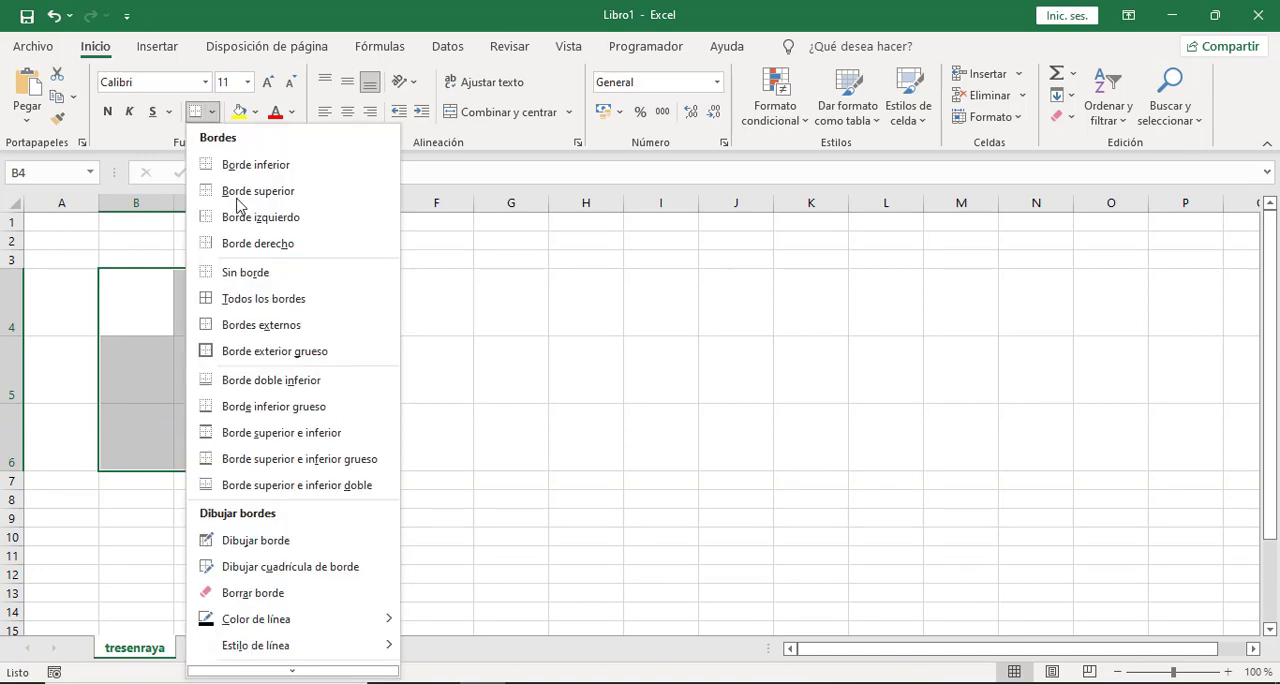
left_click(277, 663)
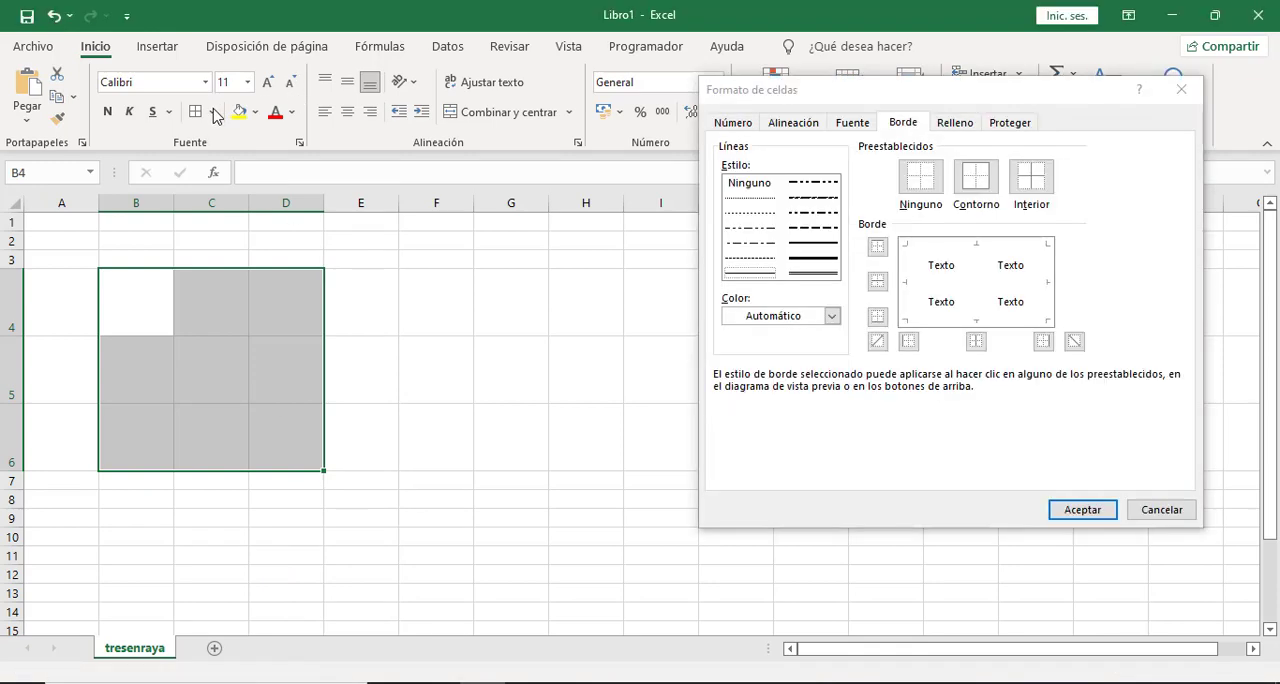
left_click_drag(760, 104, 623, 150)
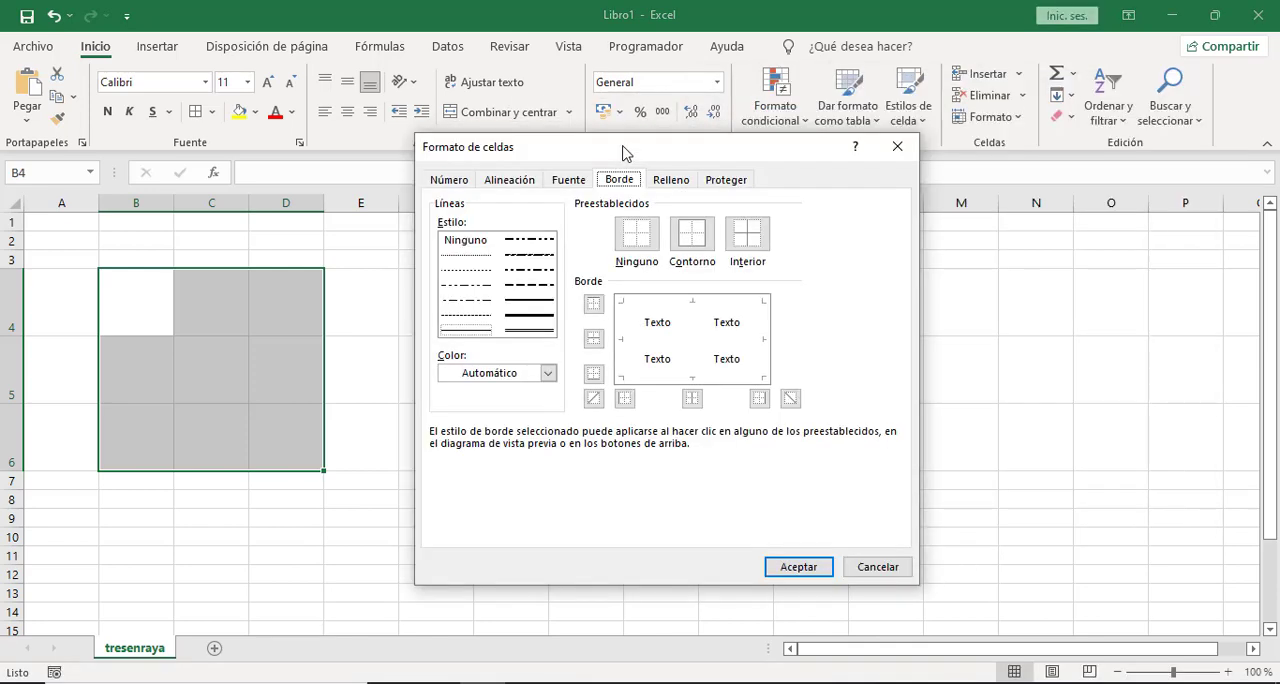
left_click(536, 314)
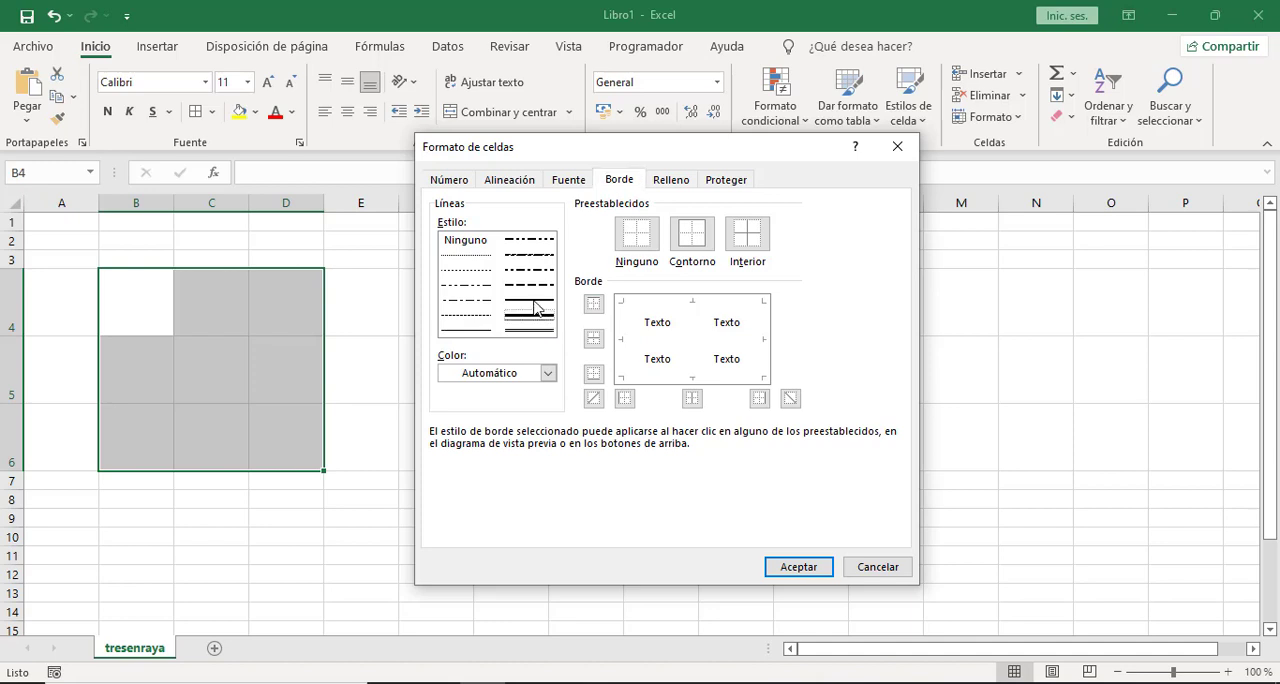
left_click(758, 238)
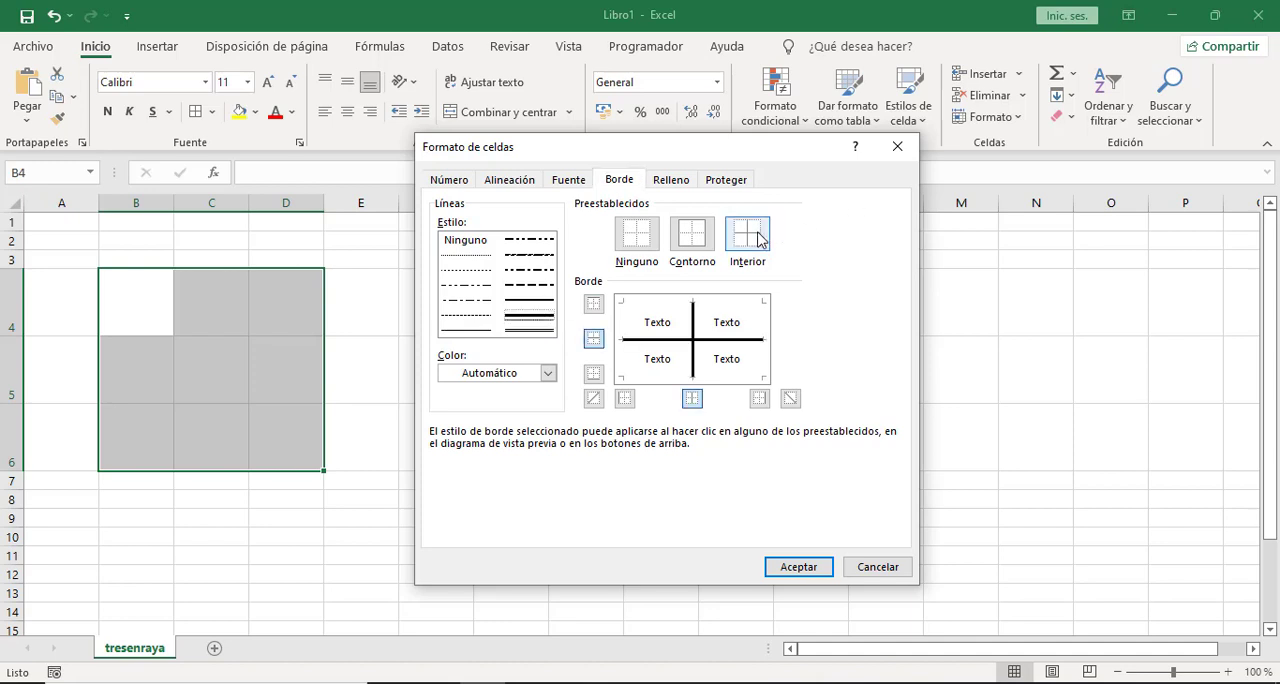
left_click(779, 567)
left_click(428, 437)
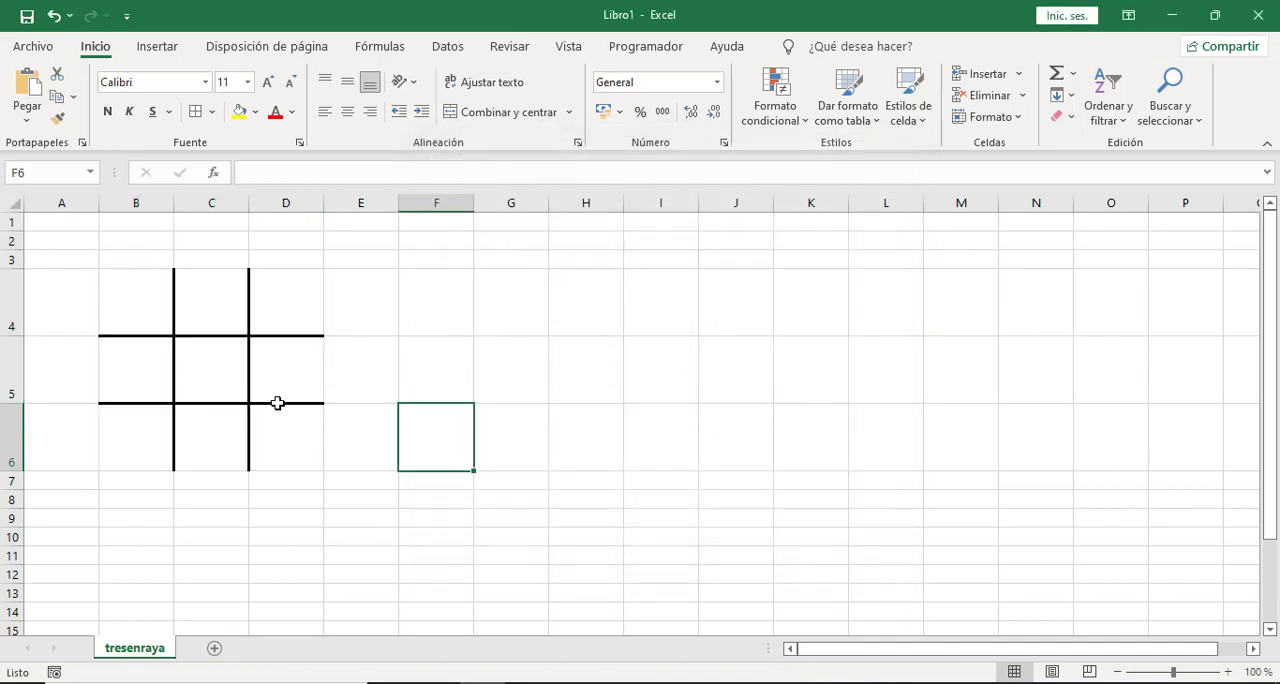
Enter sample marks in the grid: X in B4 and D4, O in C4 and C5.
left_click(143, 303)
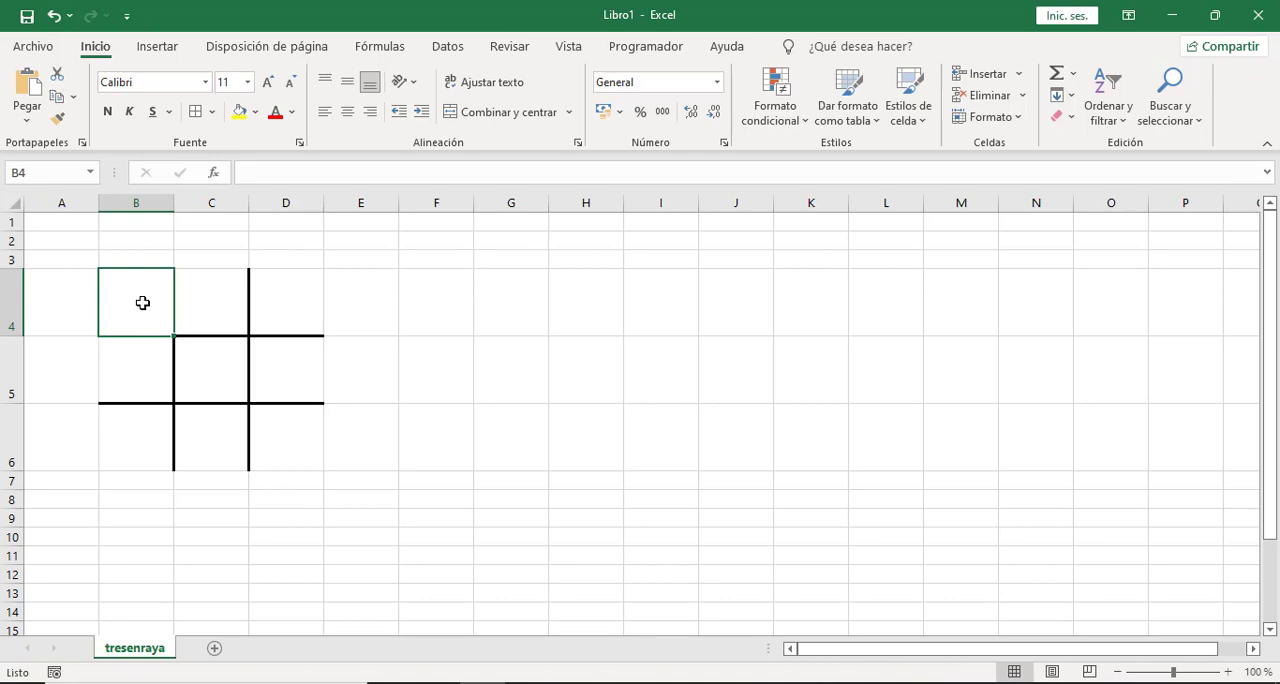
type("x")
key("Tab")
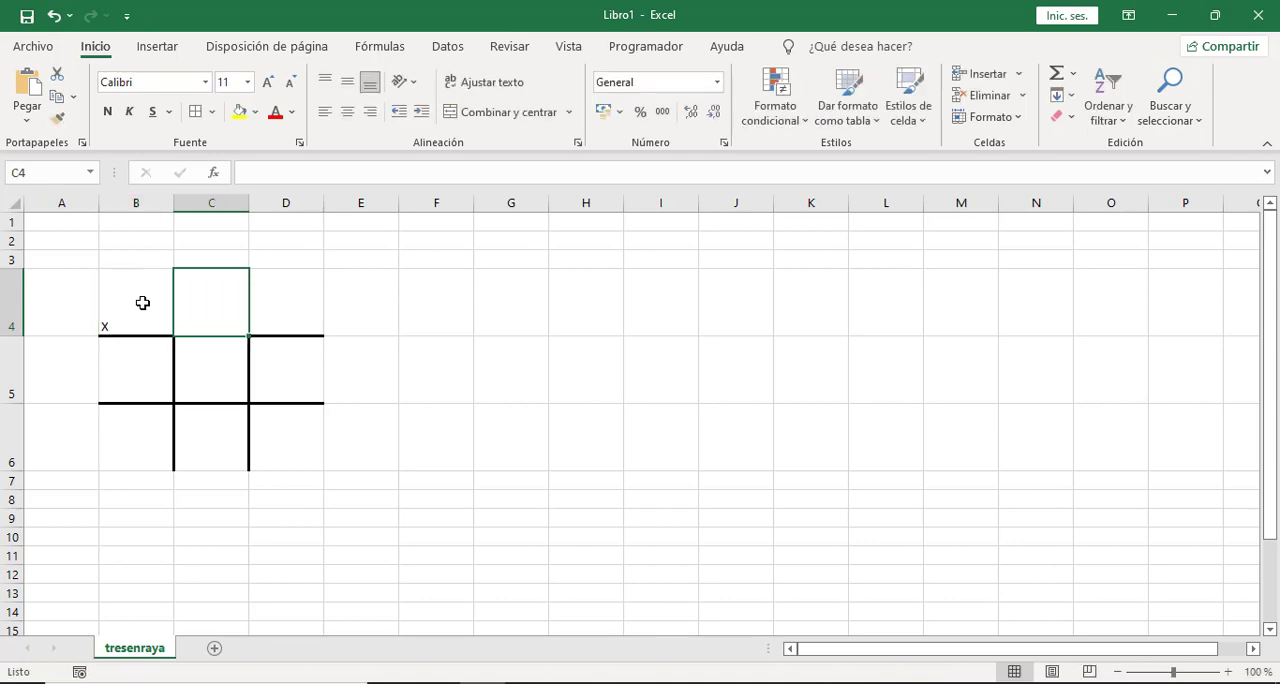
type("o")
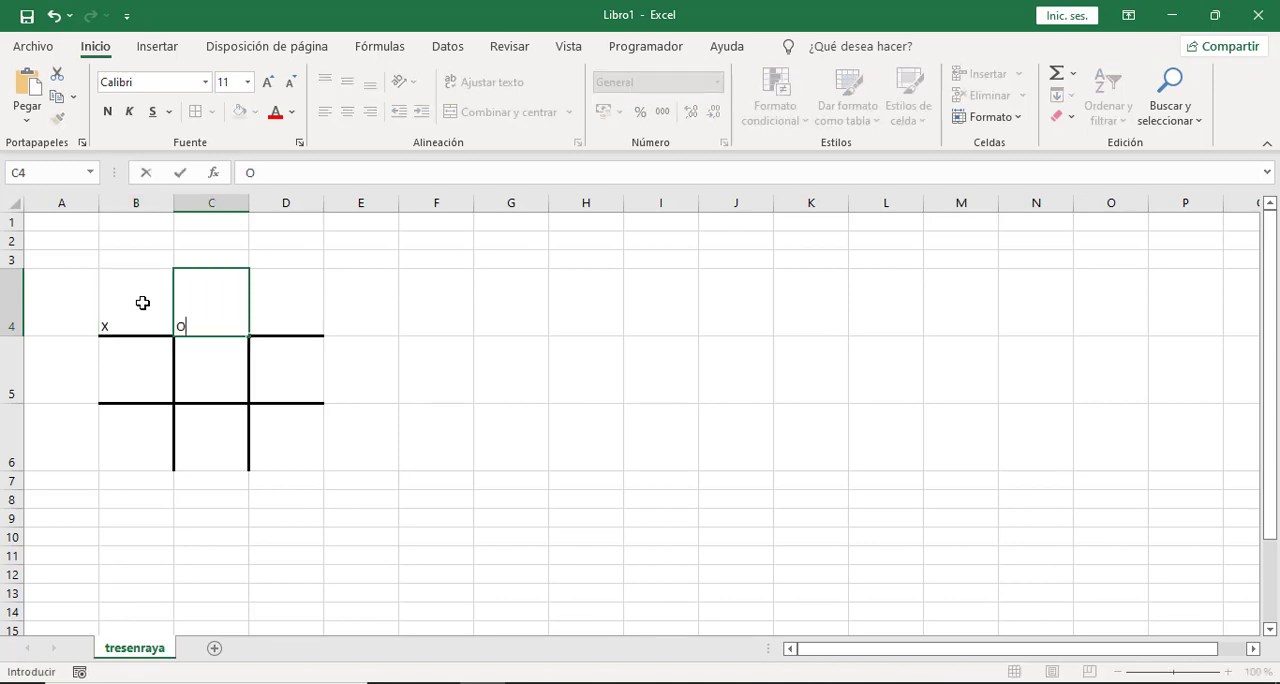
key("Tab")
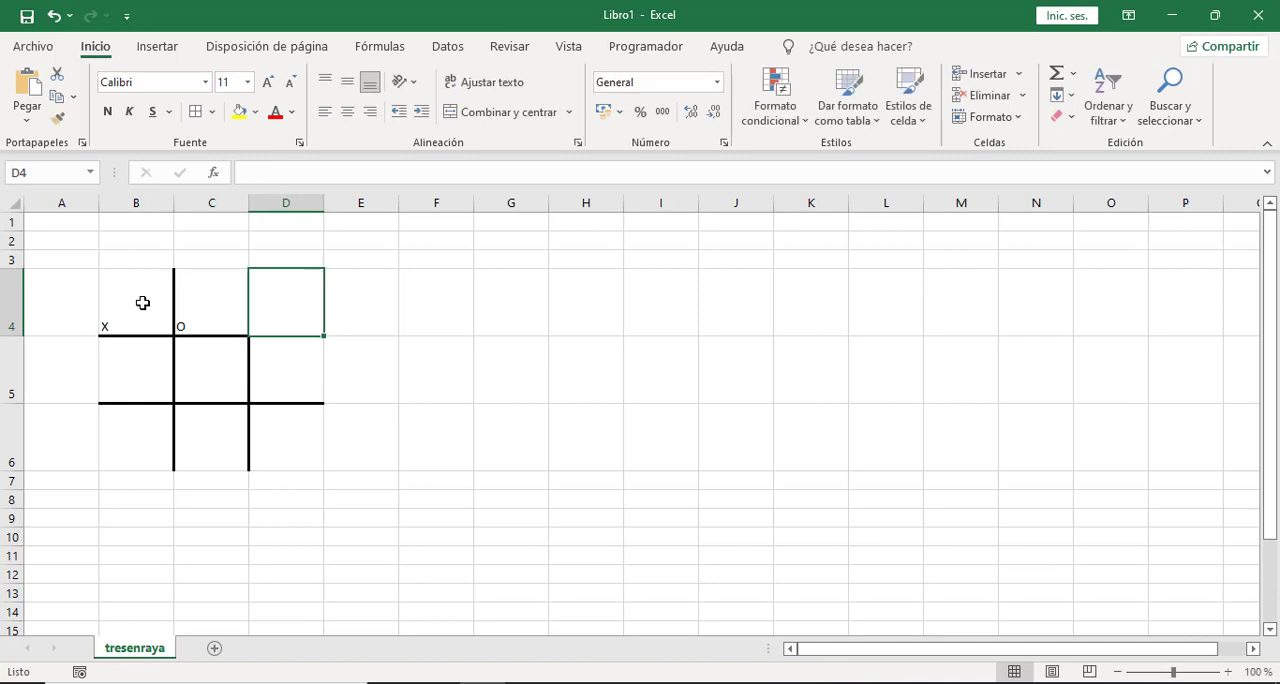
type("x")
key("Return")
key("Left")
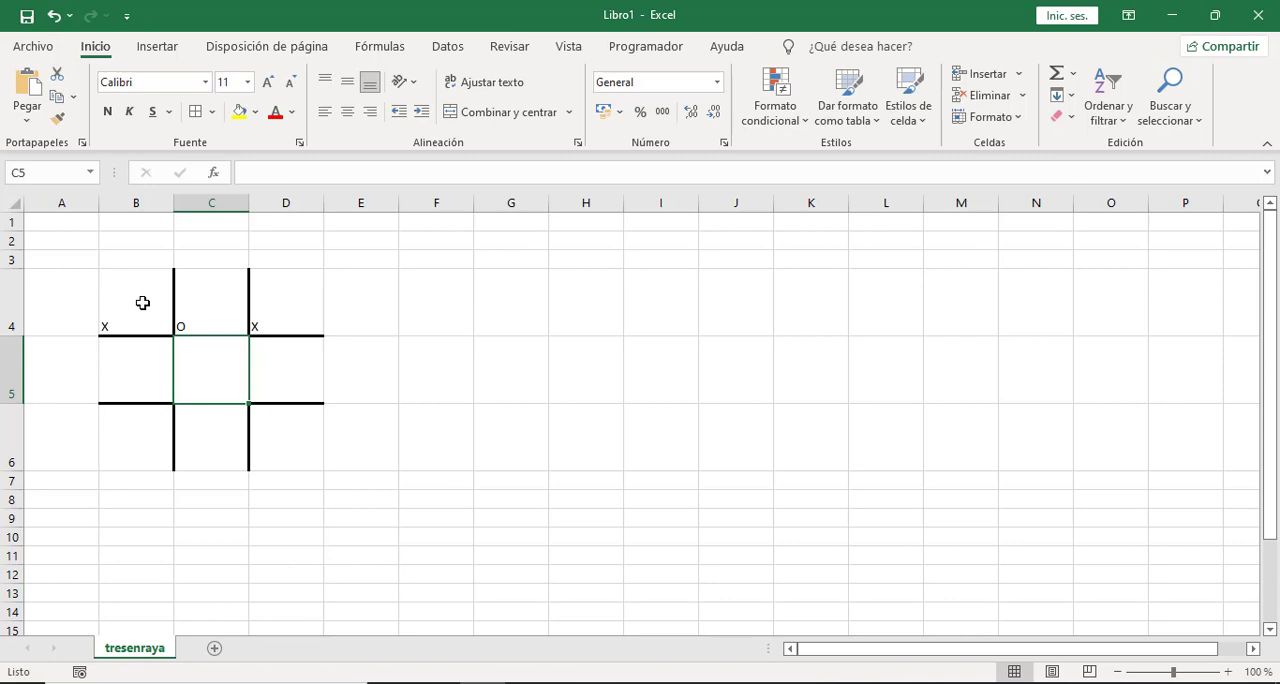
type("o")
key("Tab")
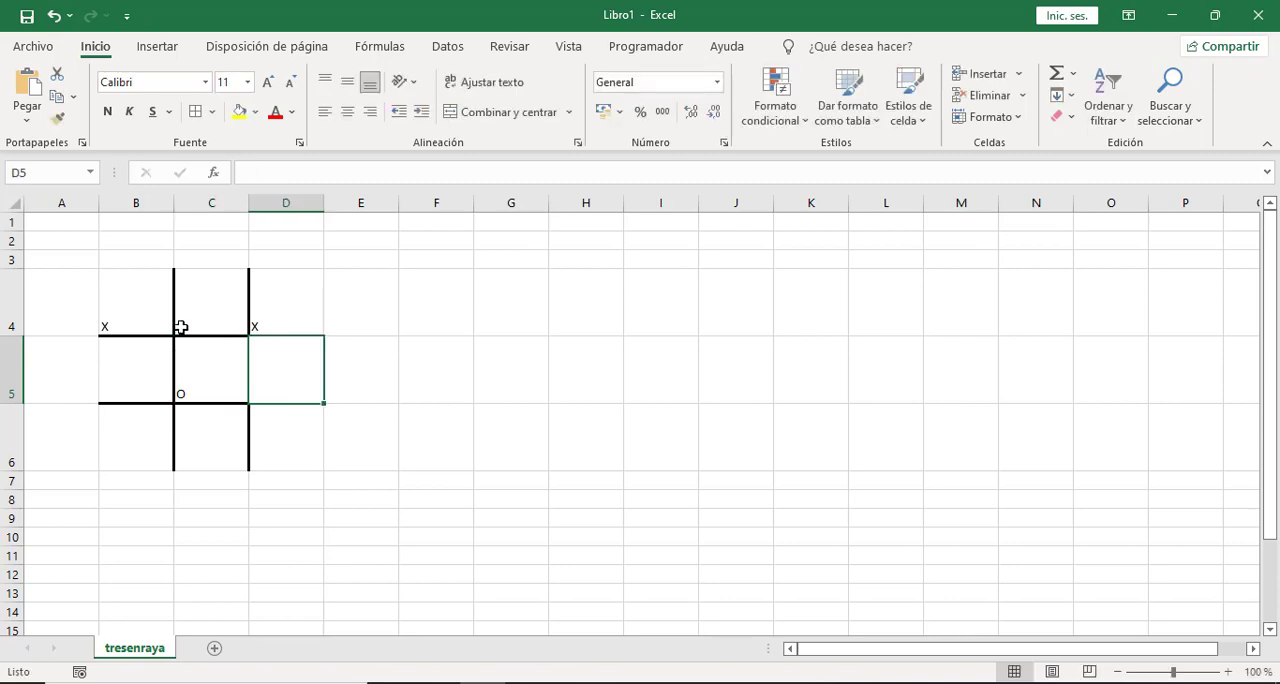
Make the range B4:D6 bold and enlarge its font to size 48.
left_click_drag(131, 300, 264, 412)
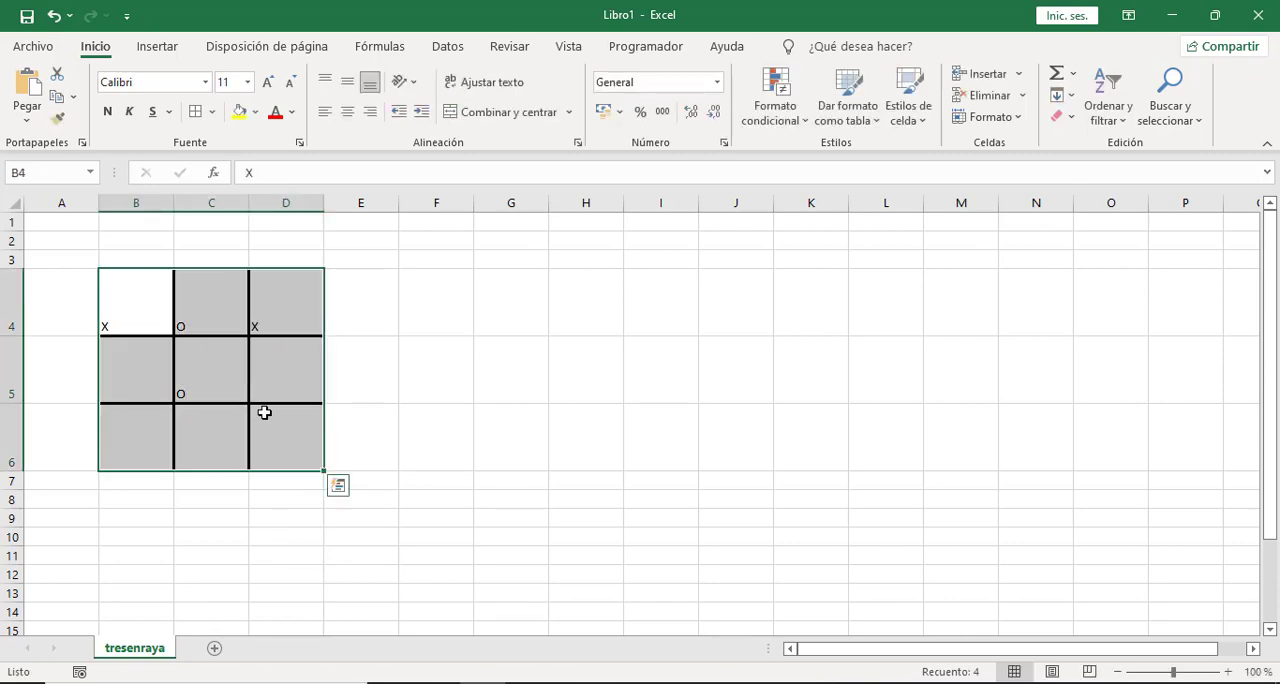
left_click(267, 82)
left_click(267, 82)
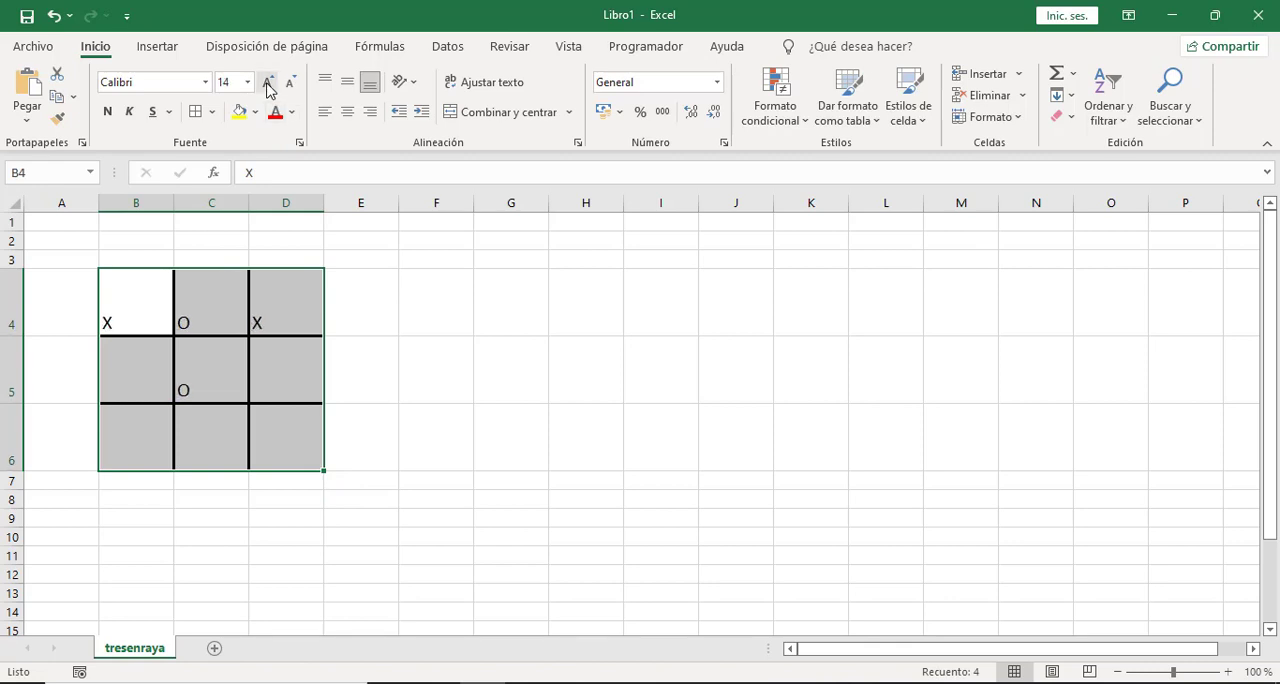
left_click(267, 82)
left_click(267, 82)
left_click(267, 82)
left_click(267, 82)
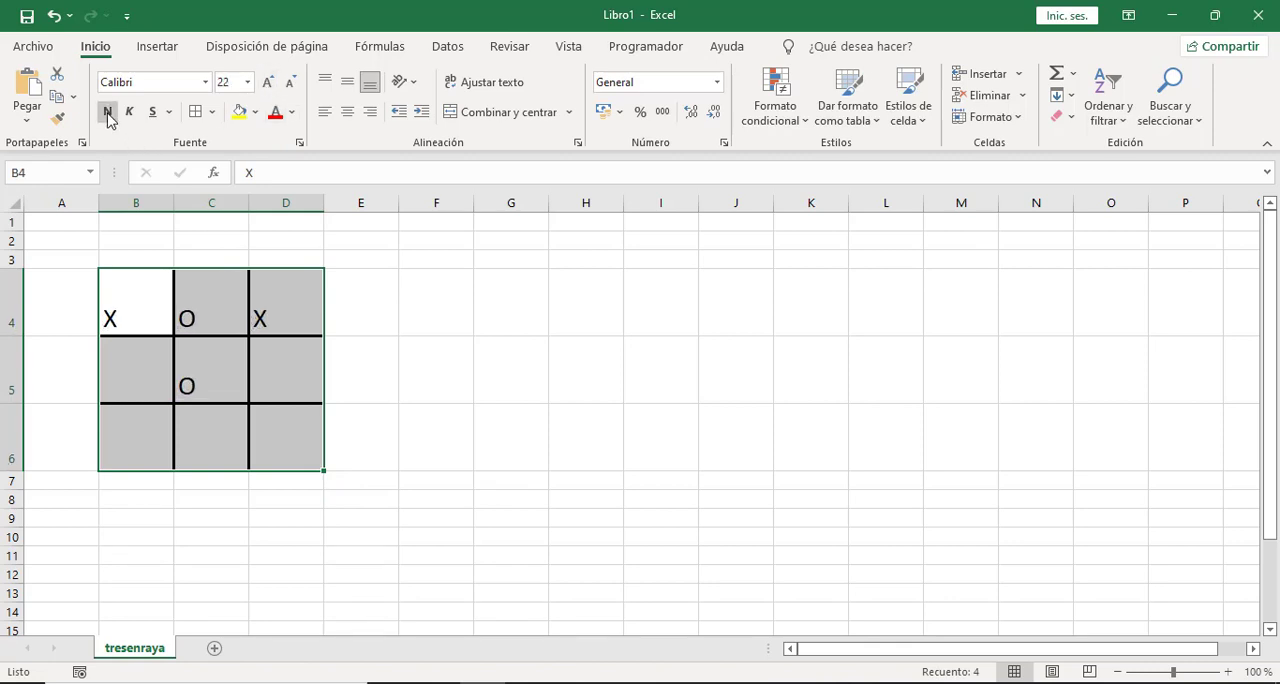
left_click(108, 112)
left_click(267, 82)
left_click(267, 82)
left_click(267, 82)
left_click(267, 82)
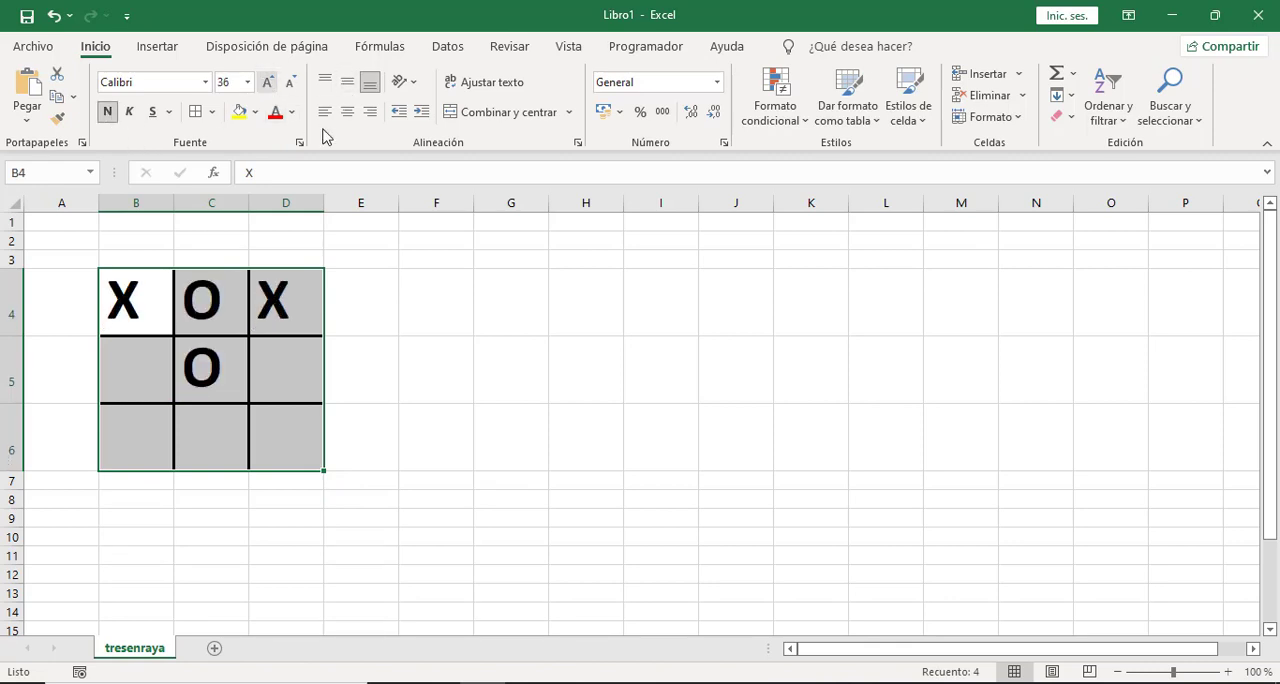
Centre the contents of B4:D6 horizontally and vertically, keeping the font size at 48.
left_click(347, 112)
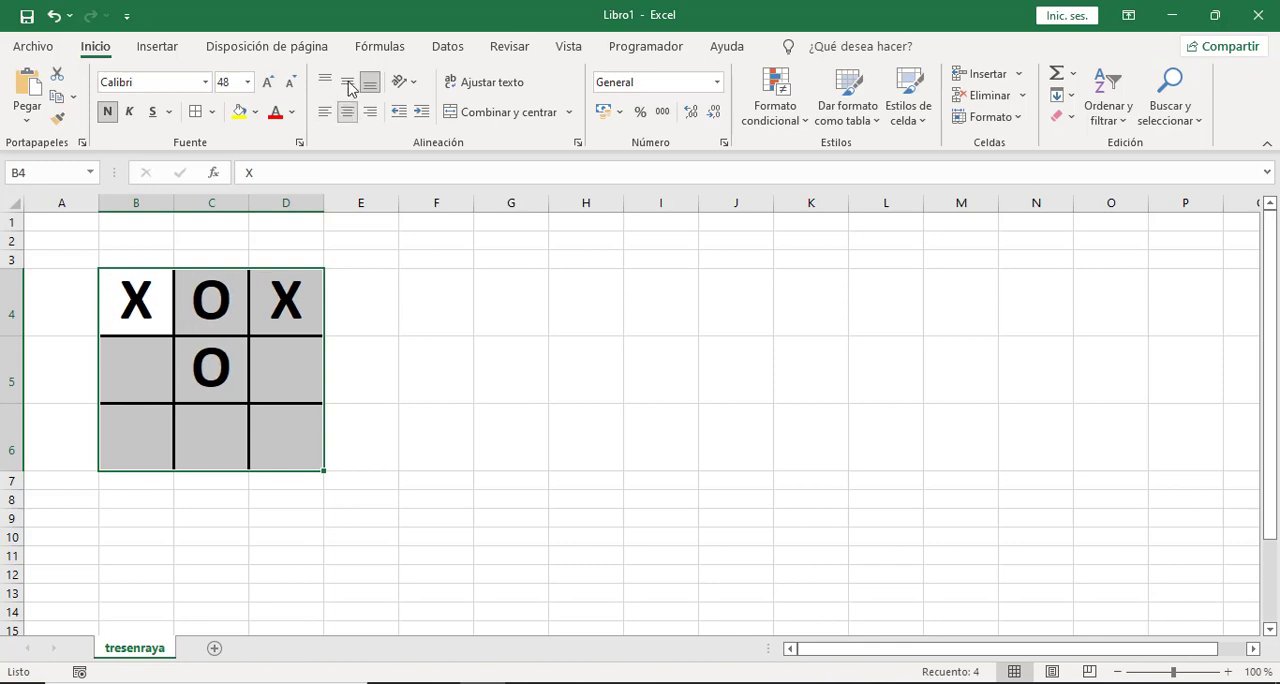
left_click(349, 86)
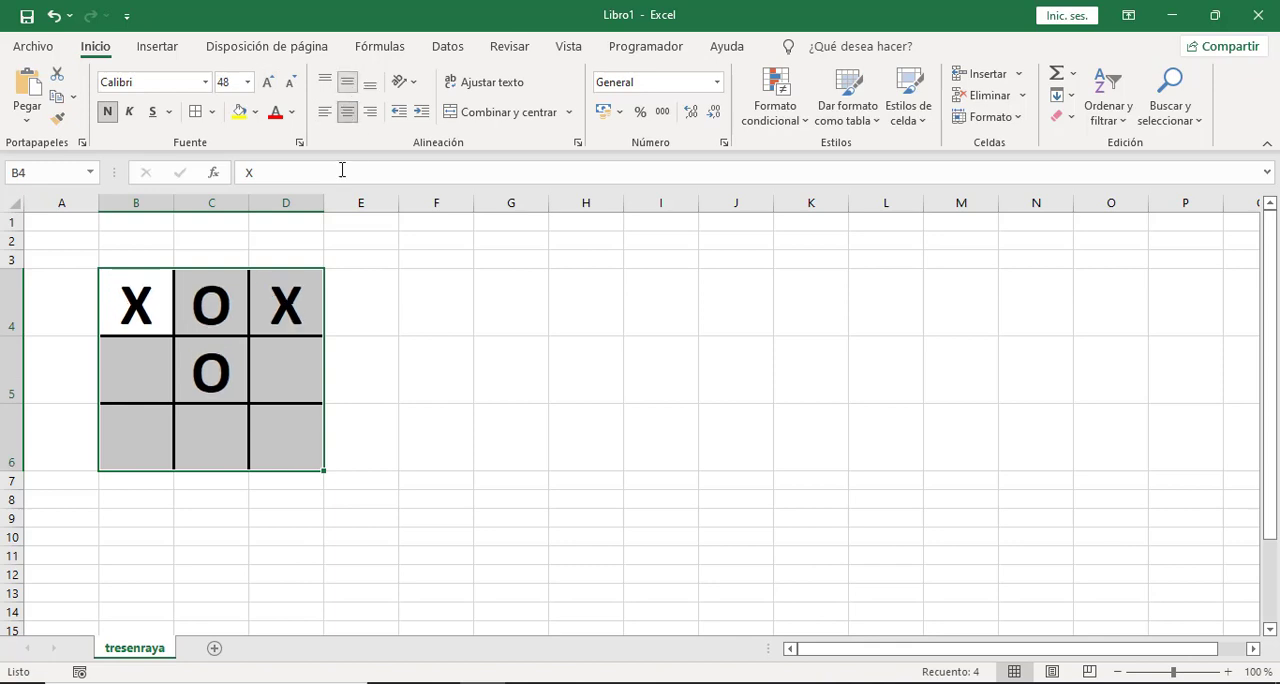
left_click(290, 84)
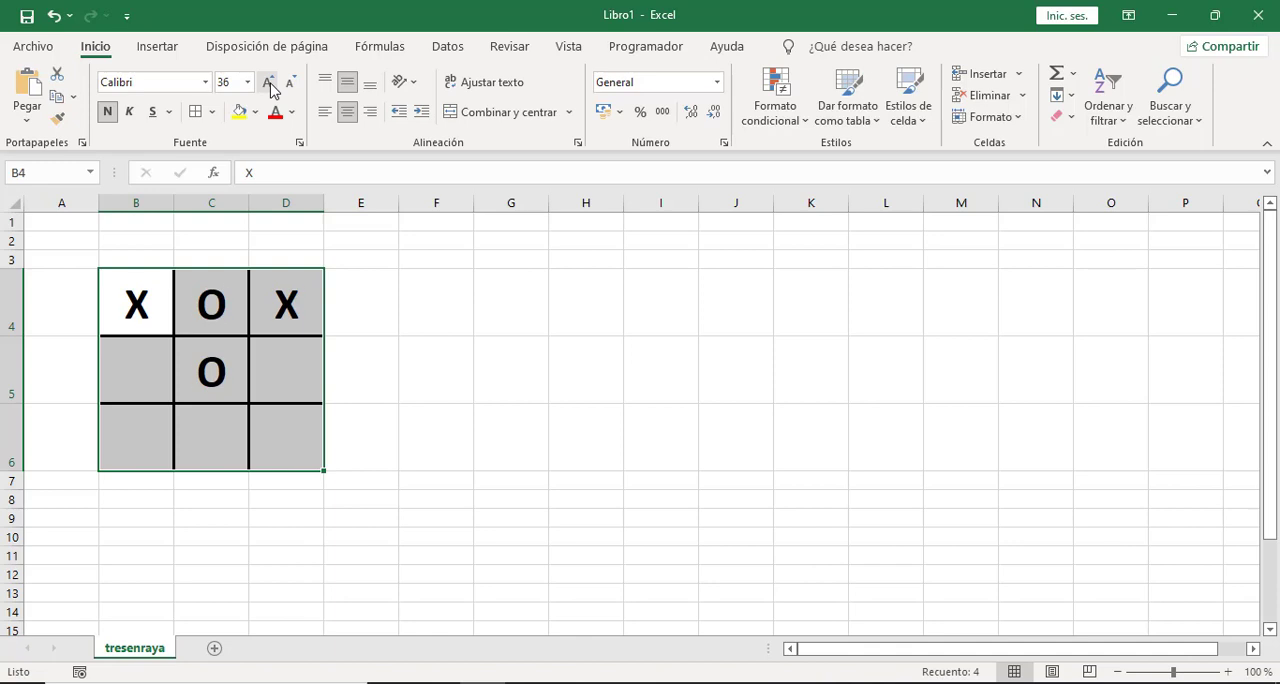
left_click(268, 84)
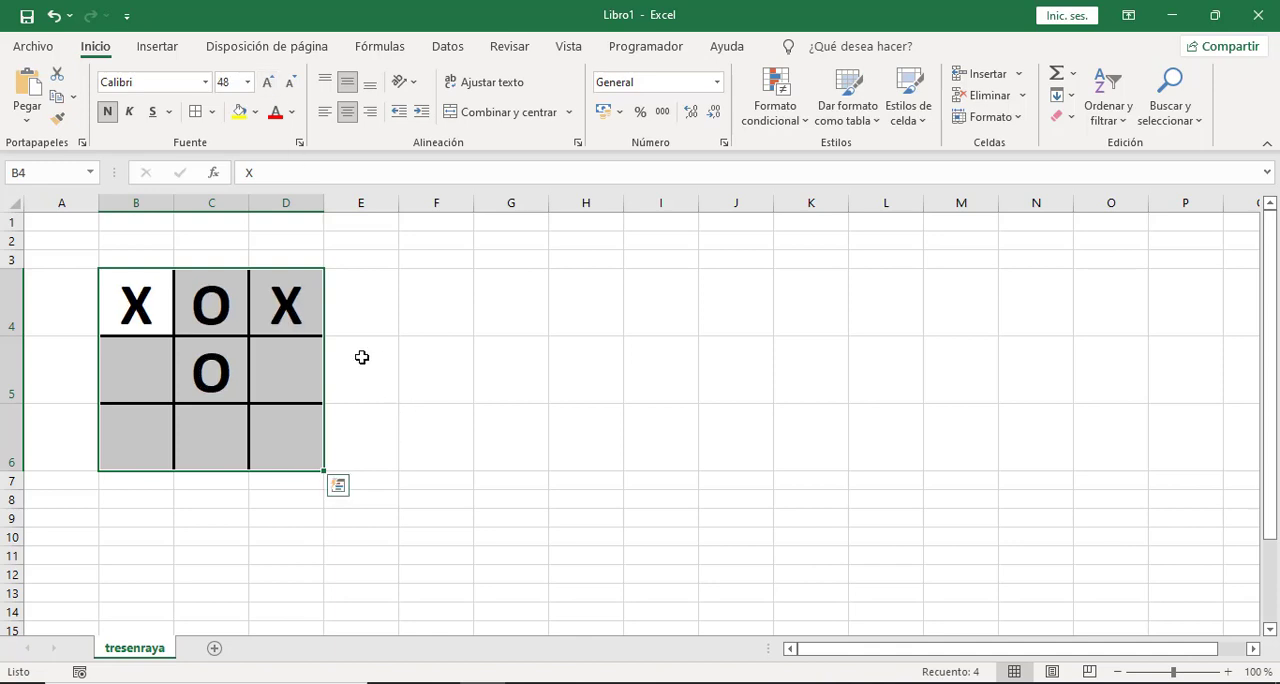
left_click(370, 304)
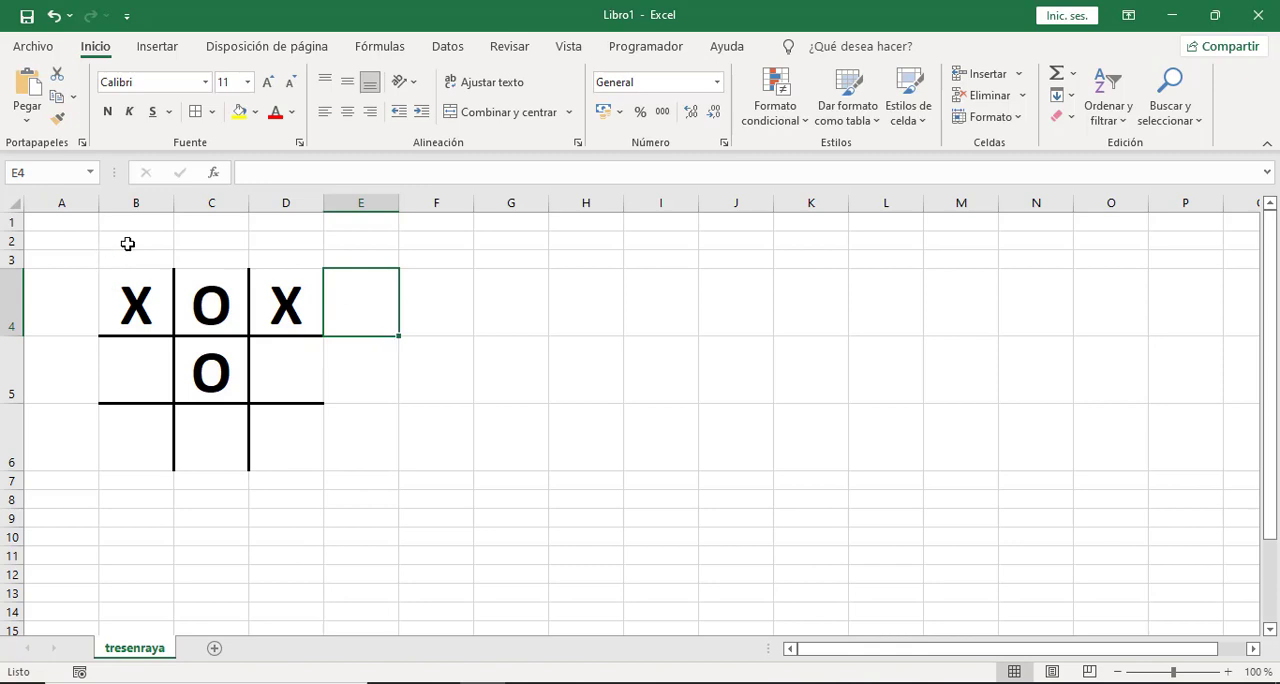
Merge and centre B2:D2 with the title TRES EN RAYA, and merge and centre the empty cells F5:H5.
left_click_drag(127, 243, 280, 238)
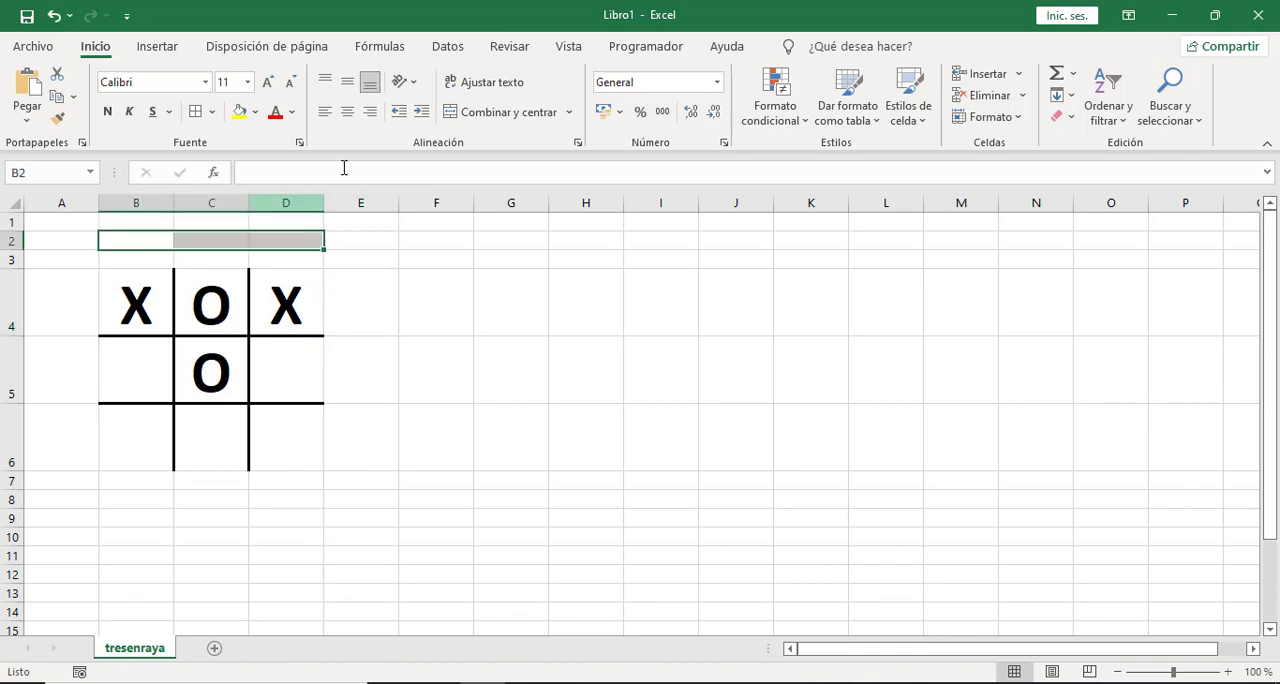
left_click(507, 114)
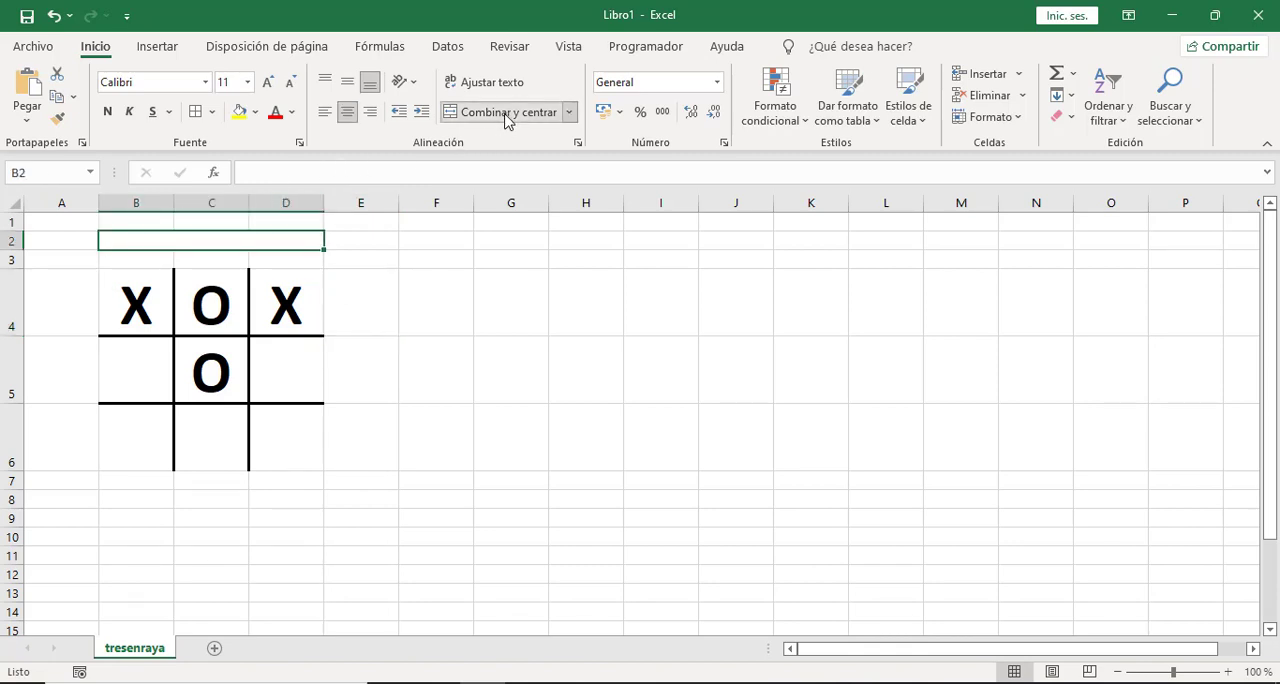
type("TRES EN RAYA")
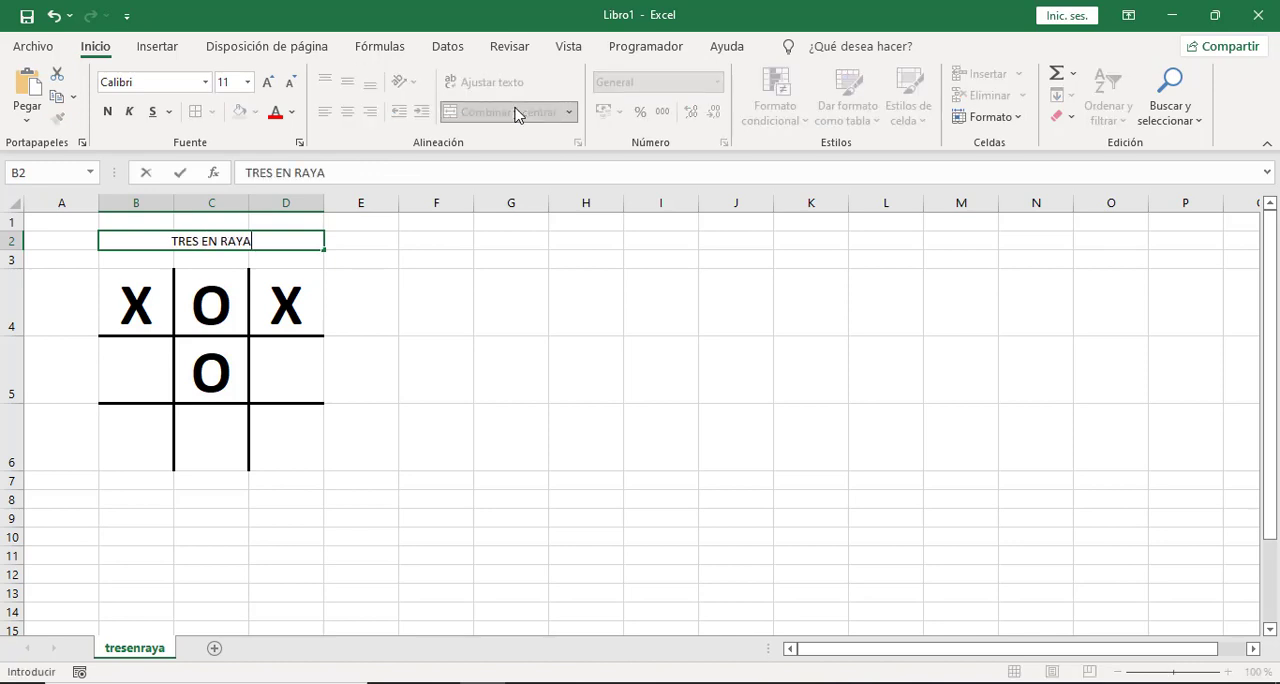
left_click(535, 406)
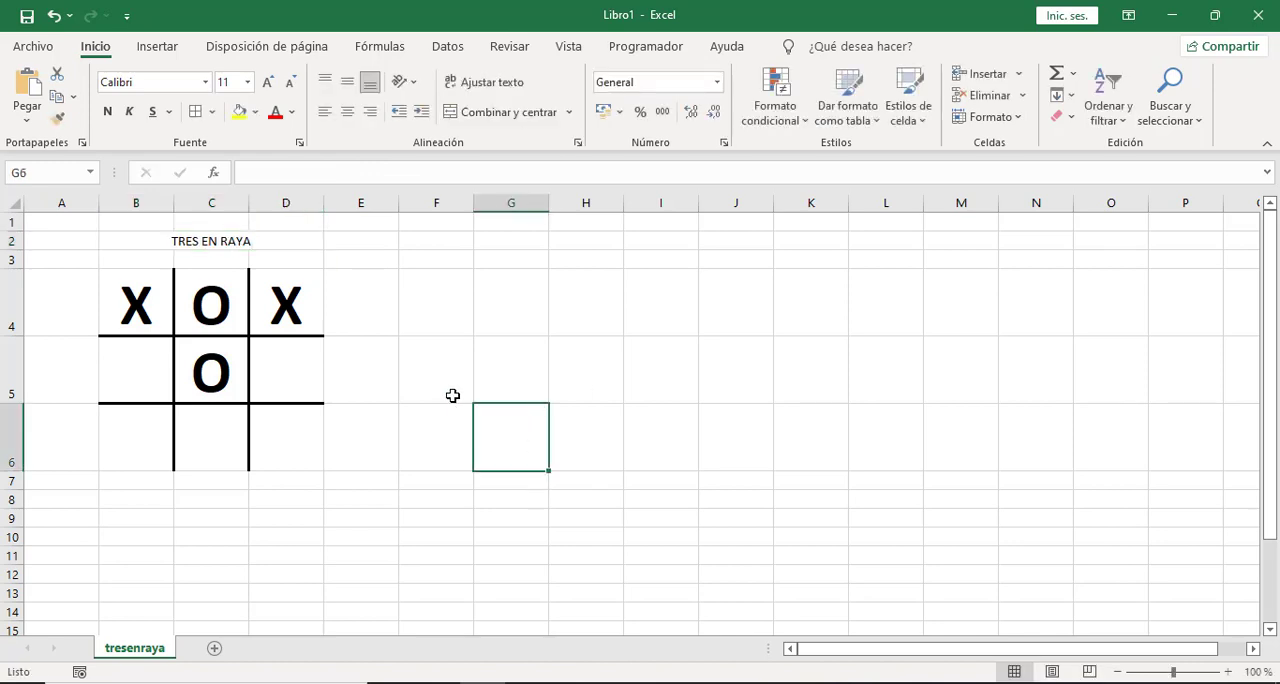
left_click_drag(442, 373, 594, 371)
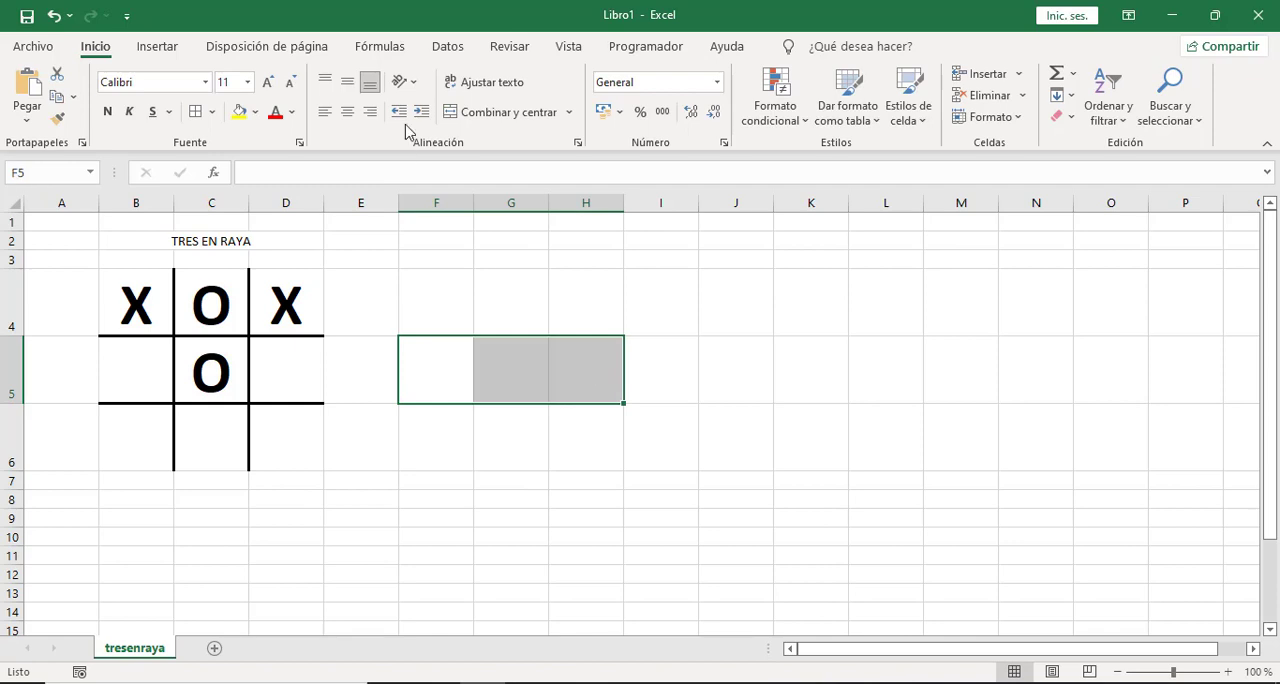
left_click(492, 114)
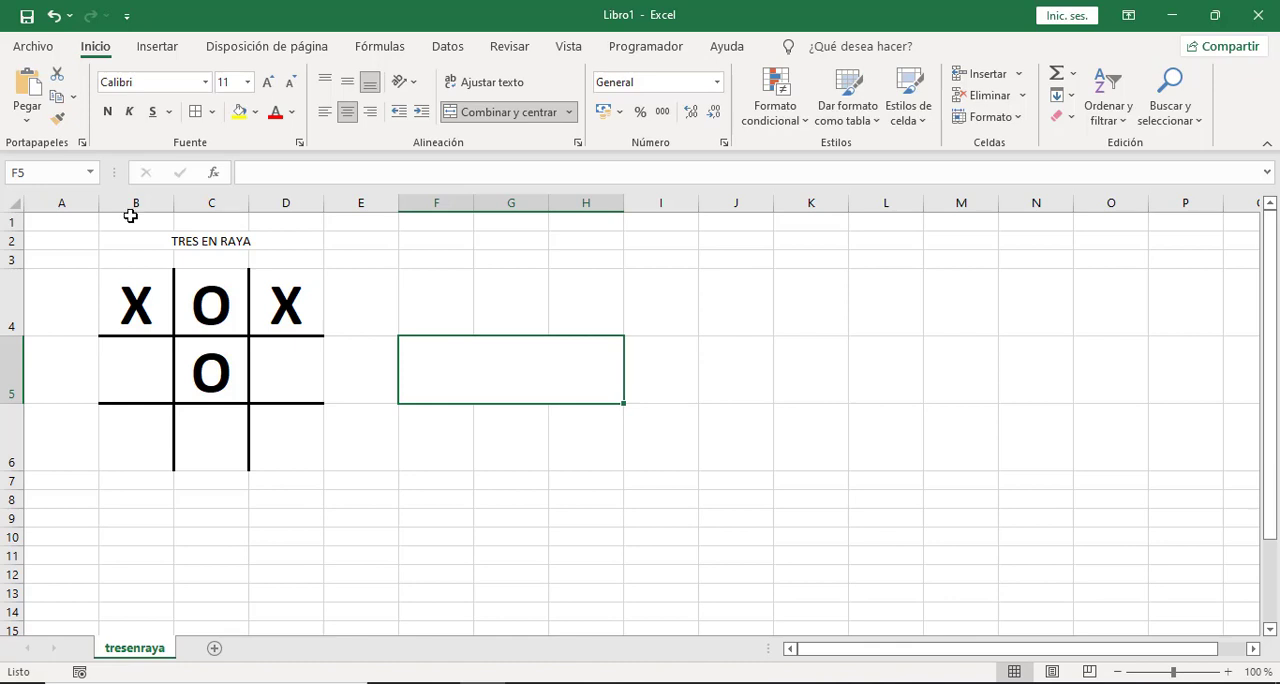
Make the TRES EN RAYA title bold and fill its merged cell with light green.
left_click(166, 242)
left_click(108, 115)
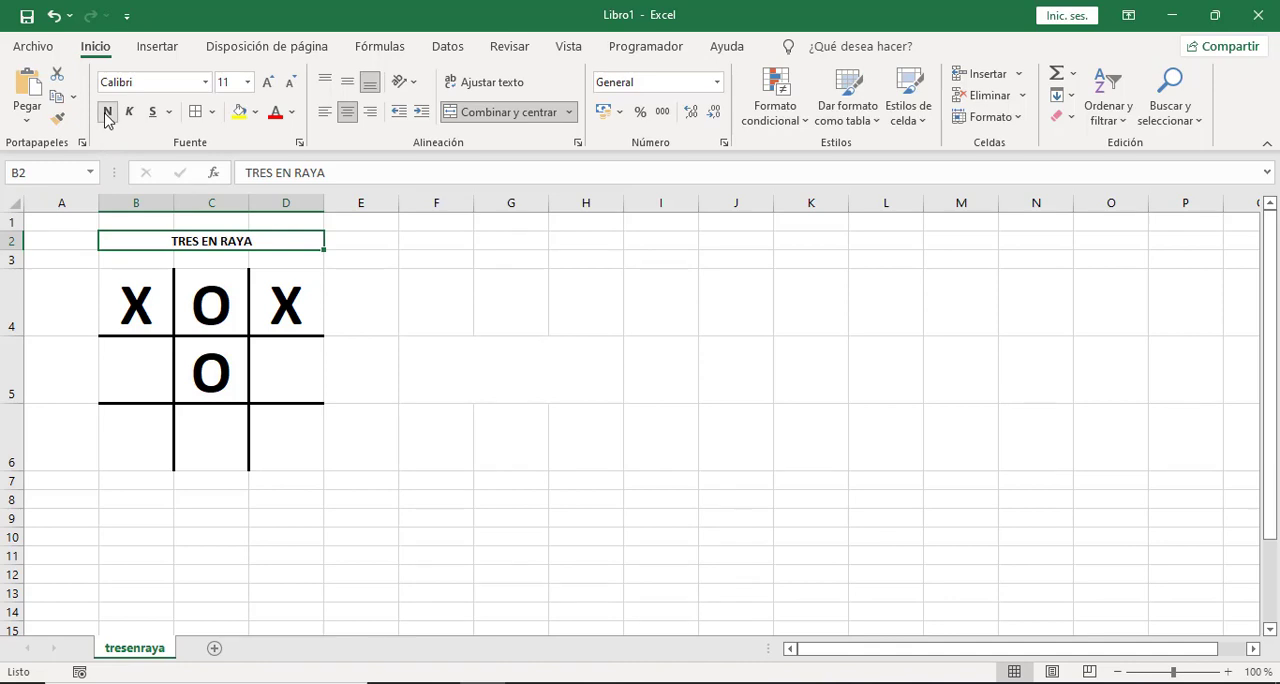
left_click(255, 112)
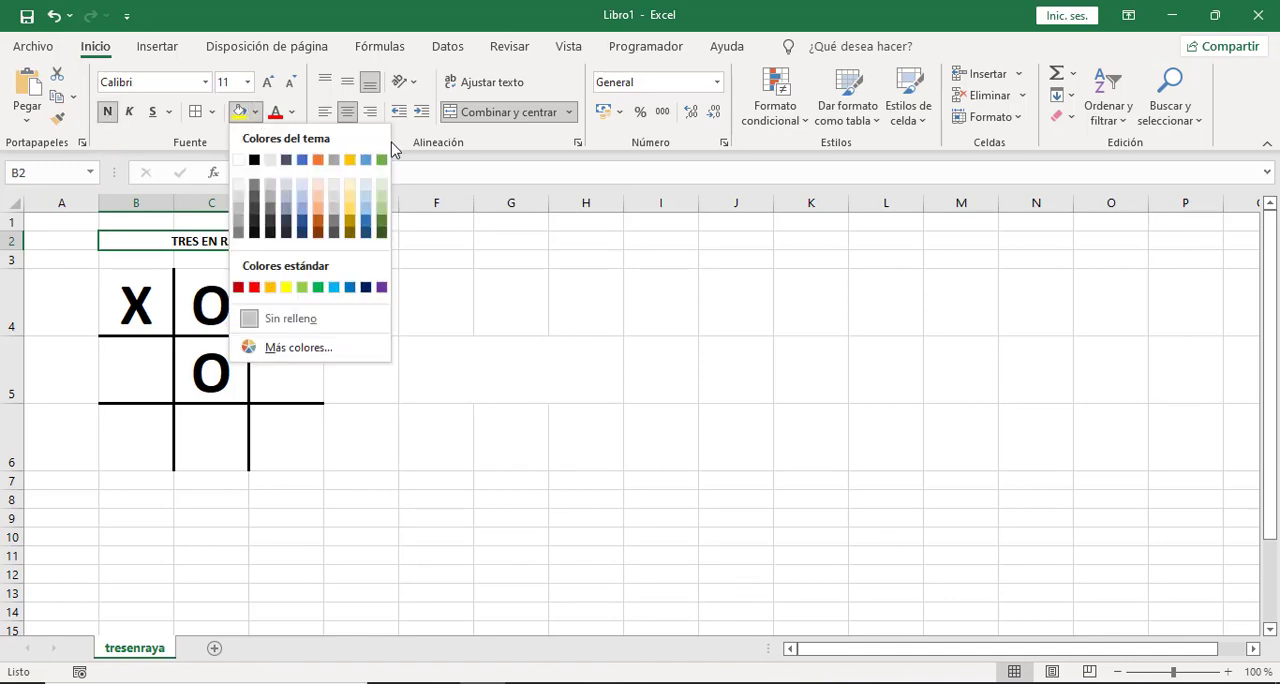
left_click(382, 202)
left_click(537, 369)
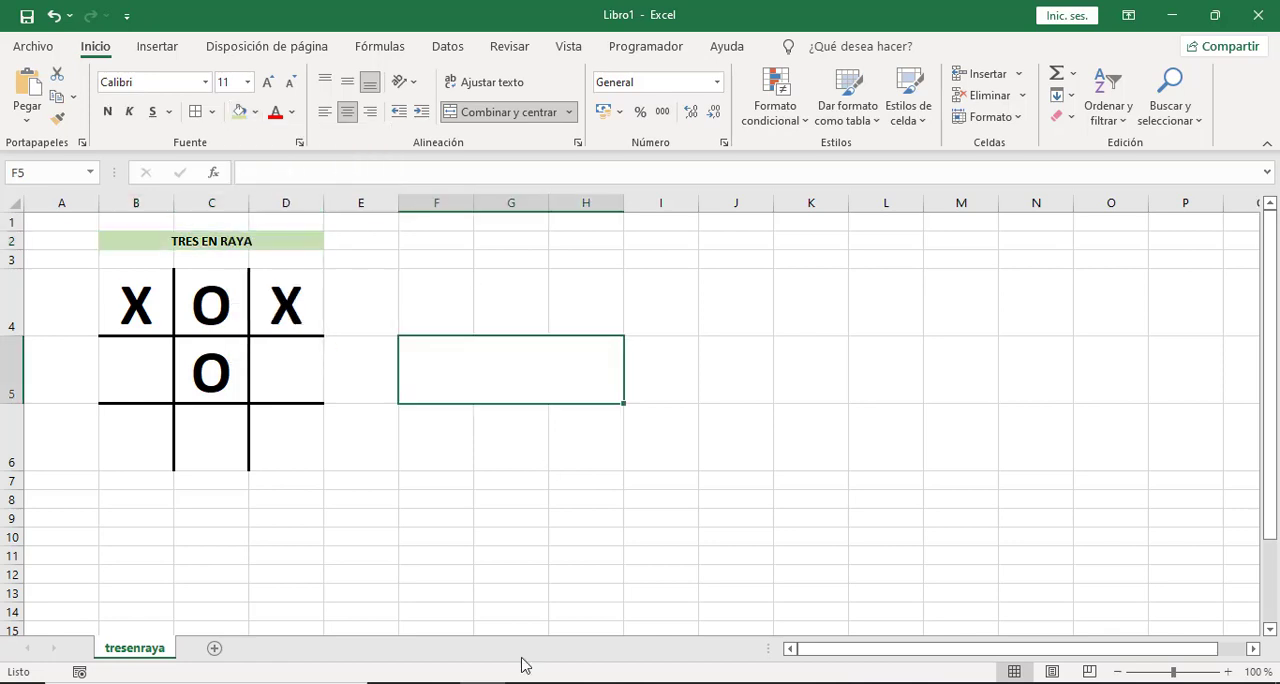
left_click(472, 551)
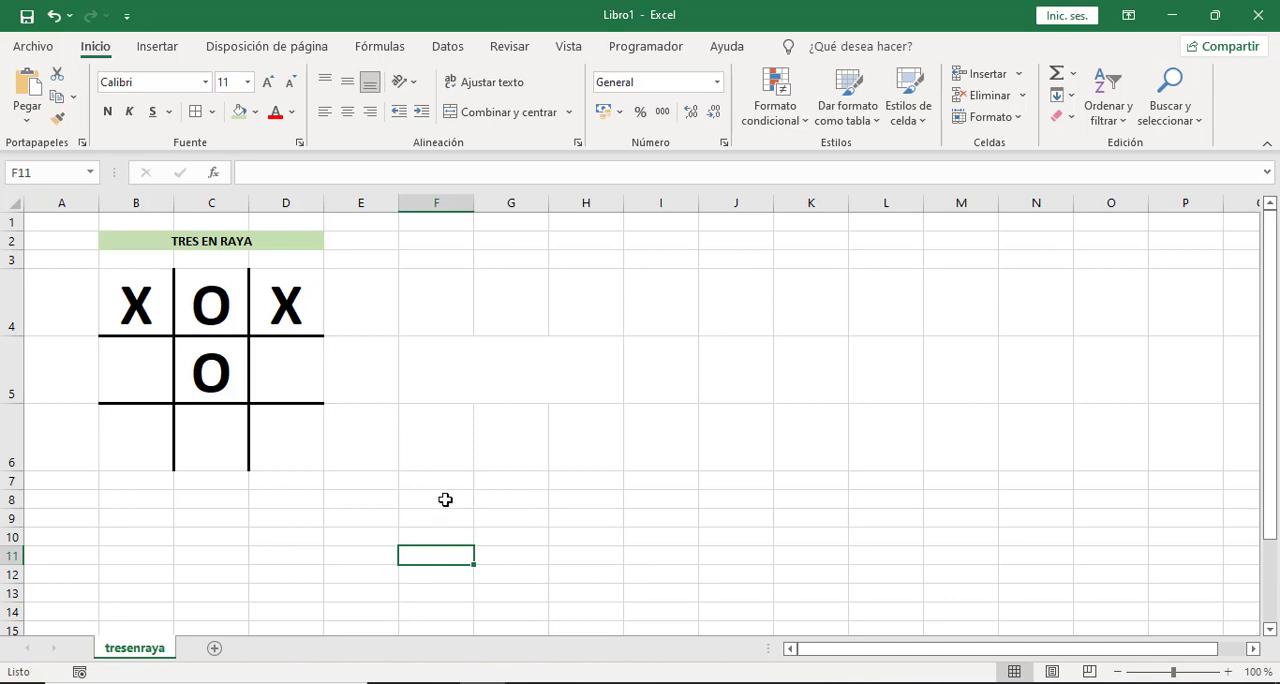
Insert an ActiveX command button over rows 2 and 3, spanning columns F to H.
left_click(654, 47)
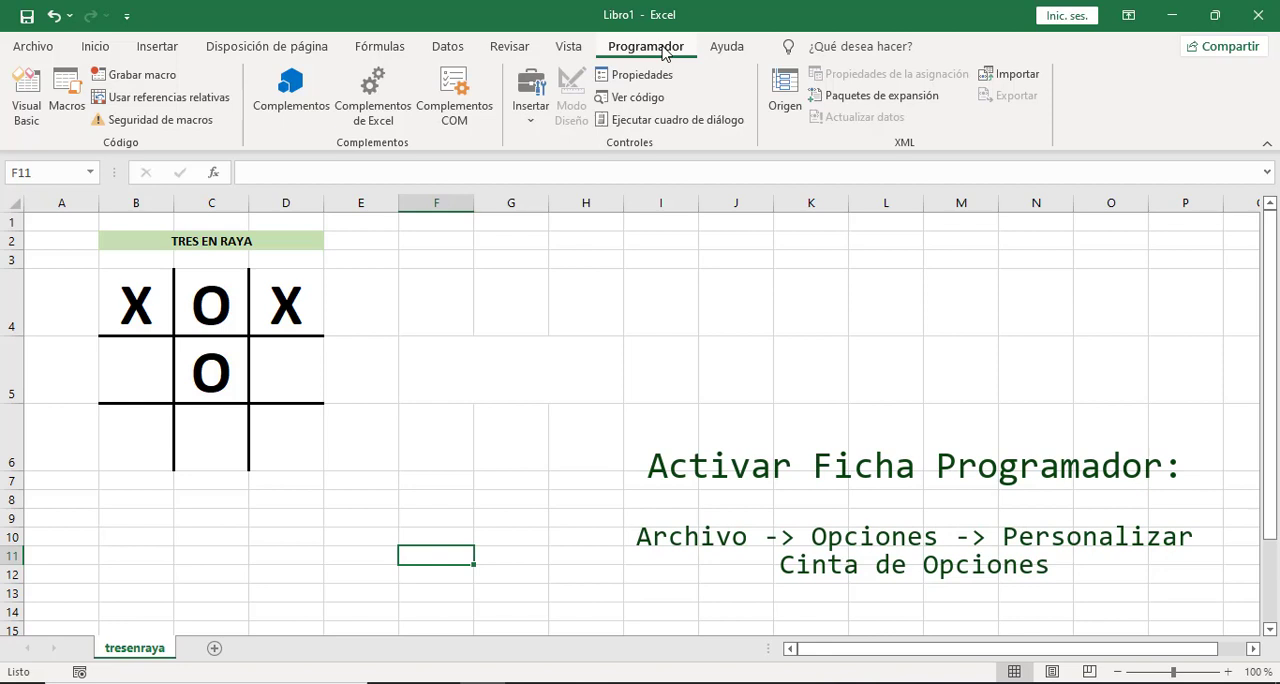
left_click(530, 115)
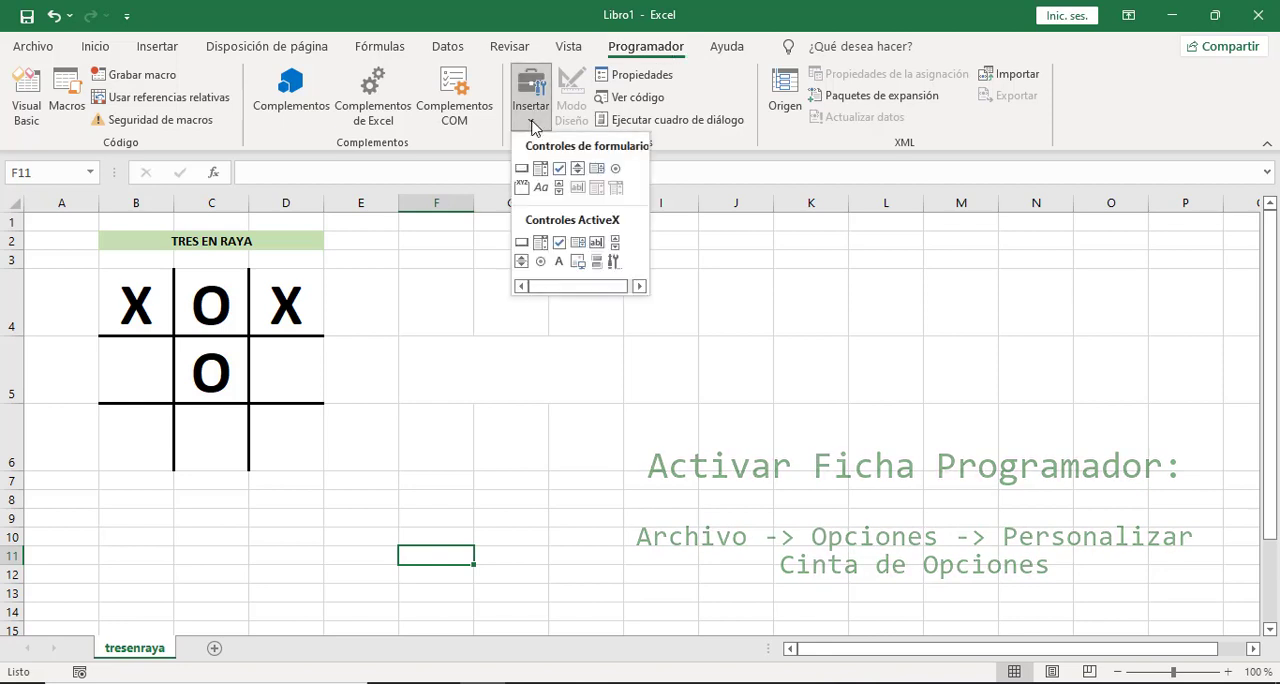
left_click(521, 243)
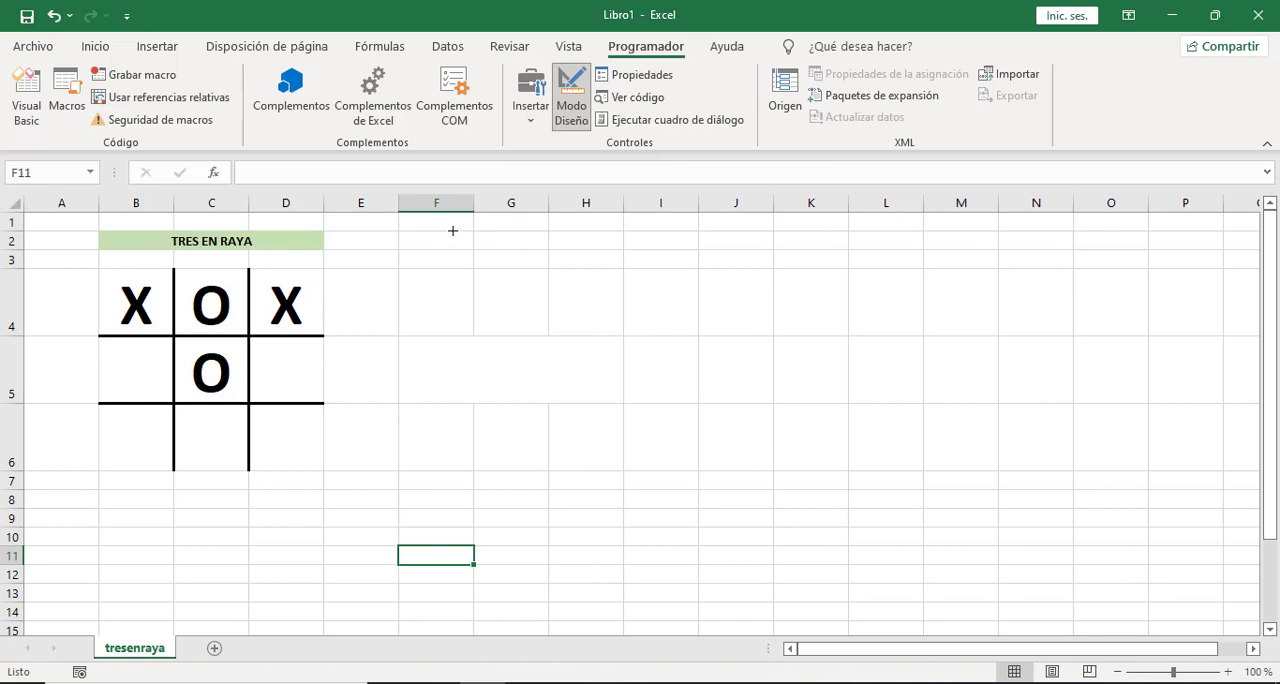
left_click_drag(442, 231, 611, 268)
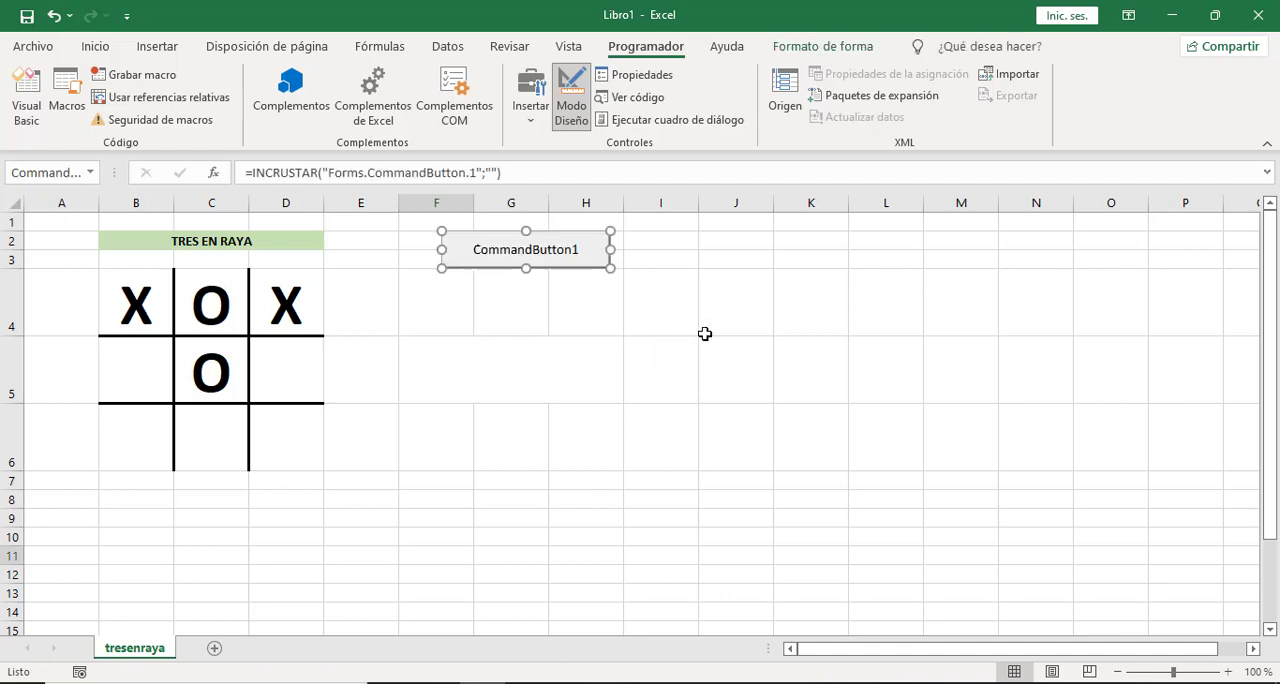
Set the command button's Name property to botonComenzarPartida.
left_click(650, 78)
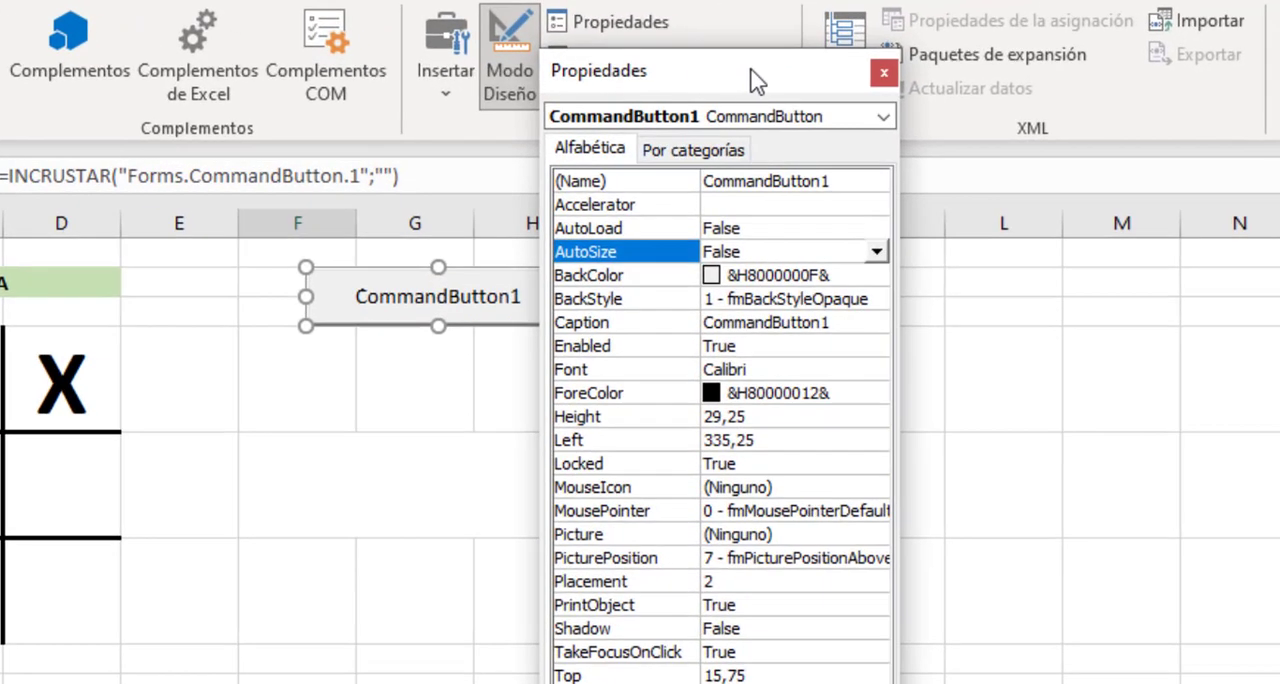
left_click_drag(757, 82, 844, 61)
left_click(931, 160)
left_click_drag(931, 160, 780, 158)
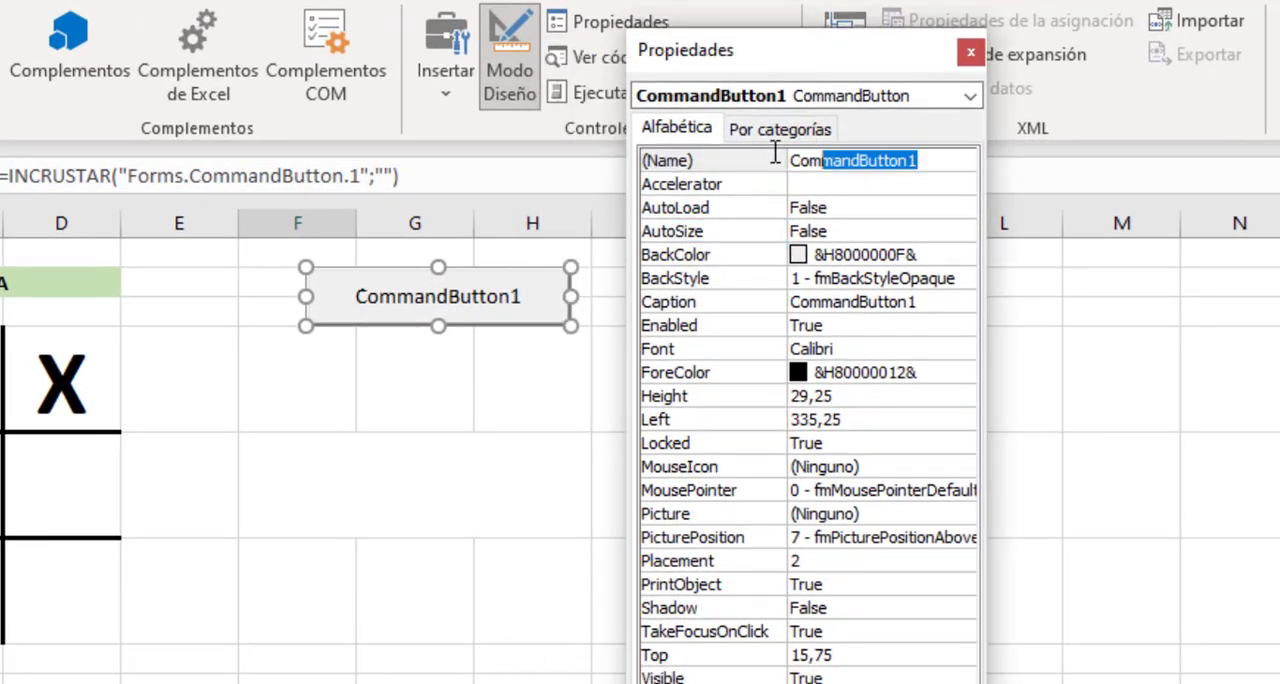
type("BOTON")
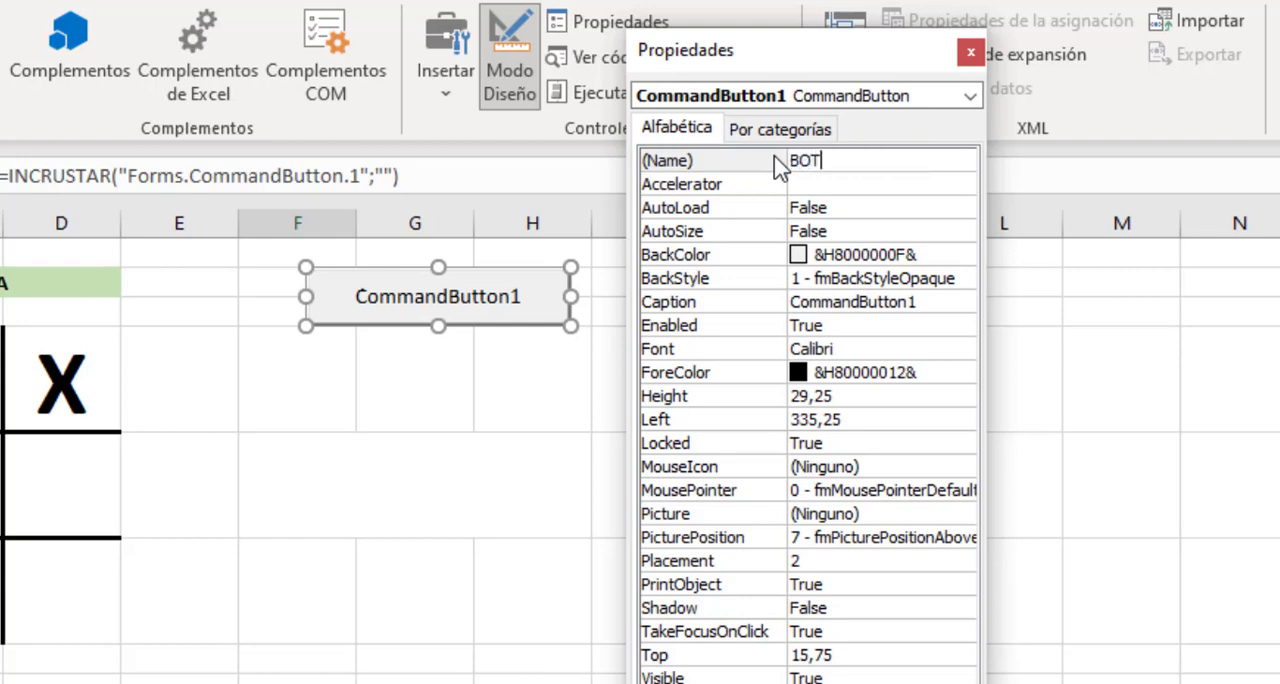
key("BackSpace")
key("BackSpace")
key("BackSpace")
key("BackSpace")
key("BackSpace")
type("botonComenzarPar")
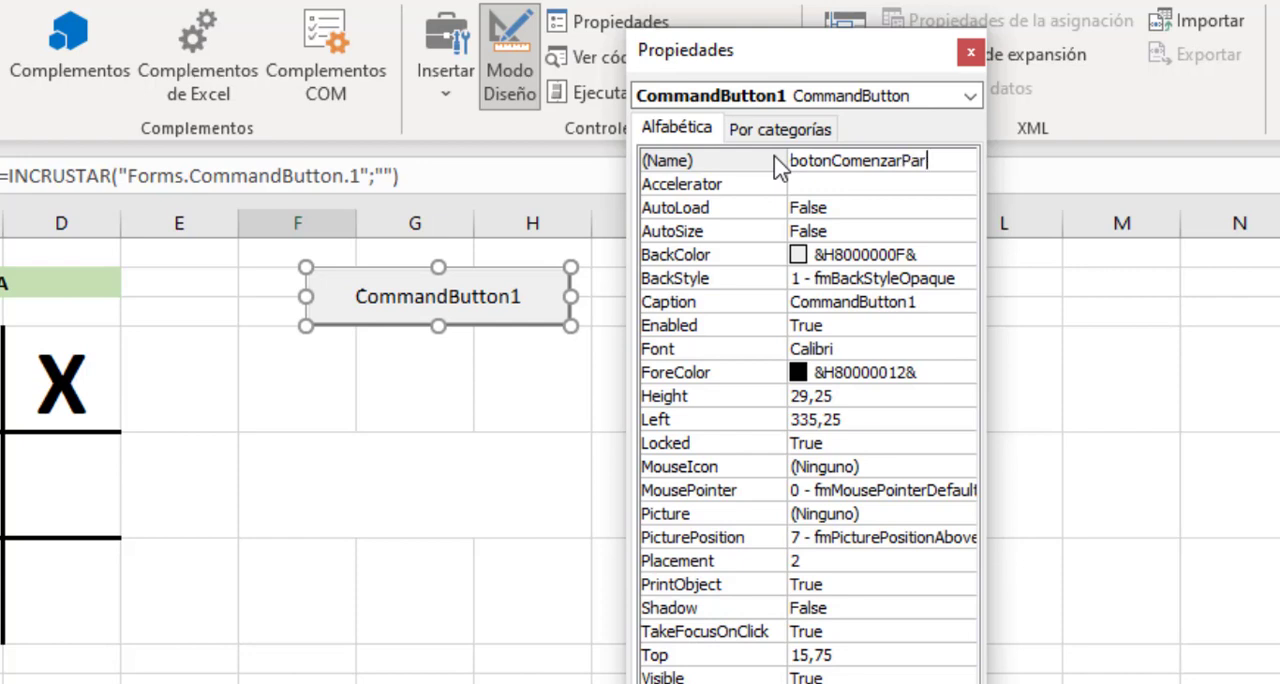
type("tida")
Set the command button's Caption property to Comenzar Partida.
left_click(760, 309)
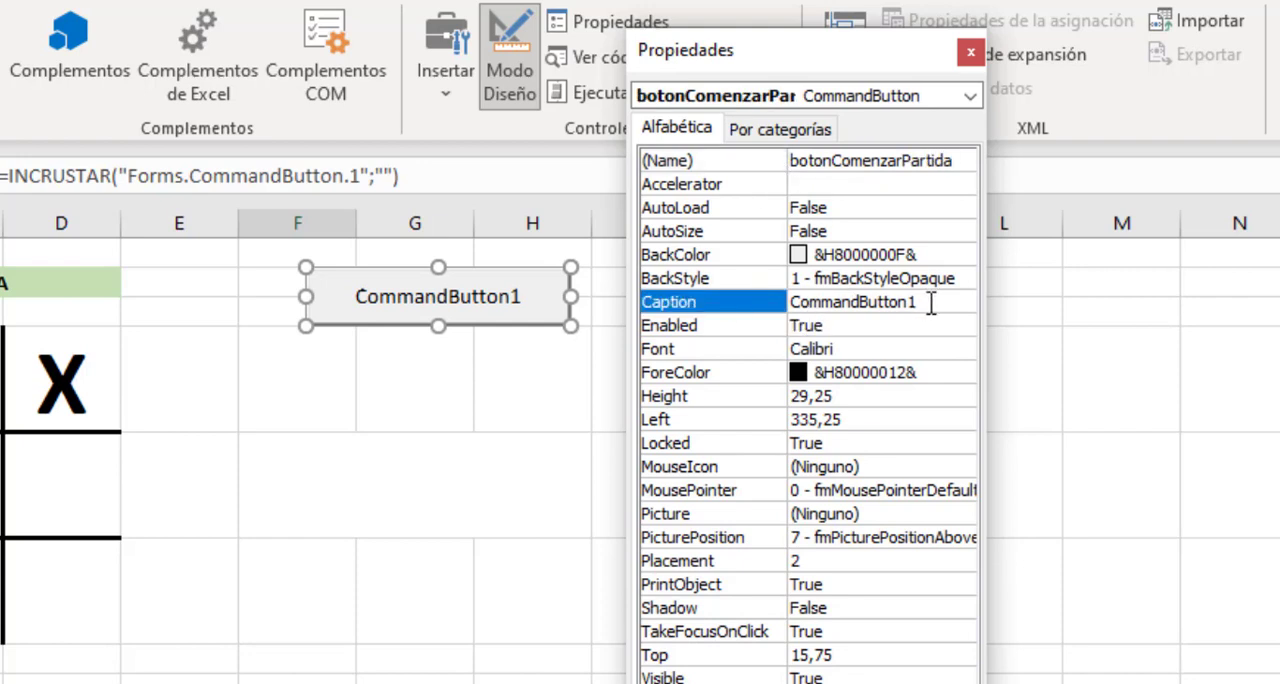
left_click(930, 303)
left_click_drag(932, 303, 802, 302)
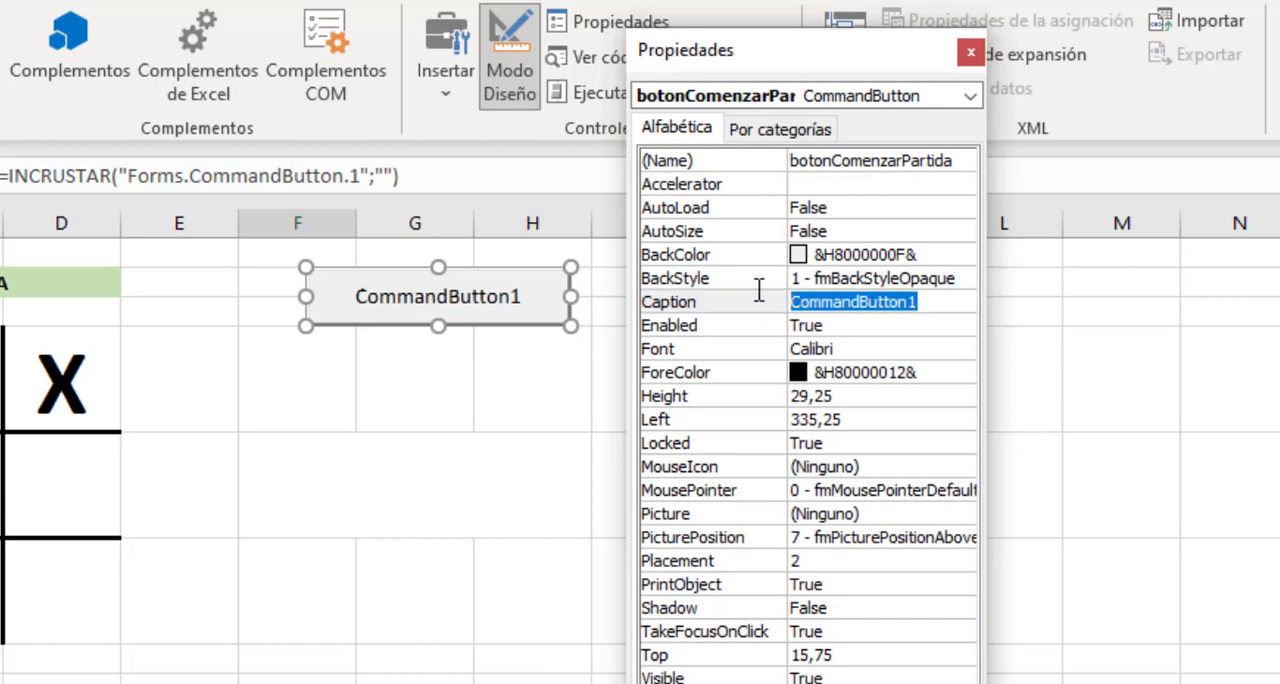
type("Comenz")
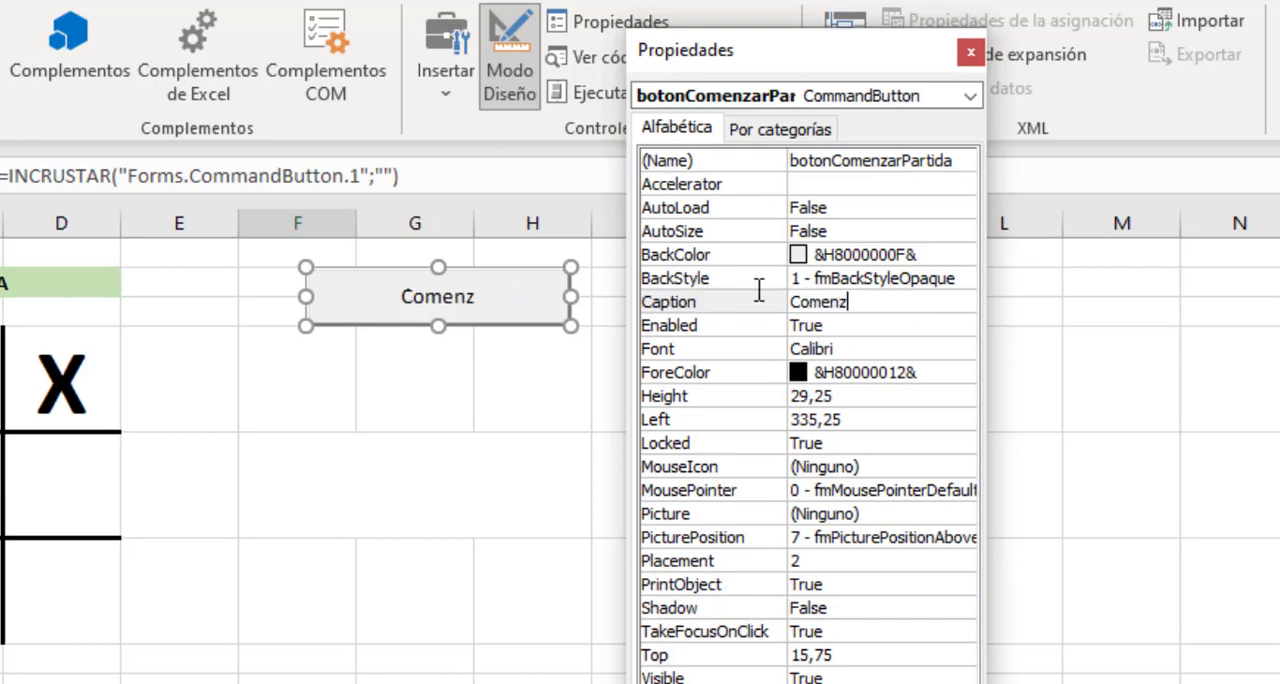
type("ar Partida")
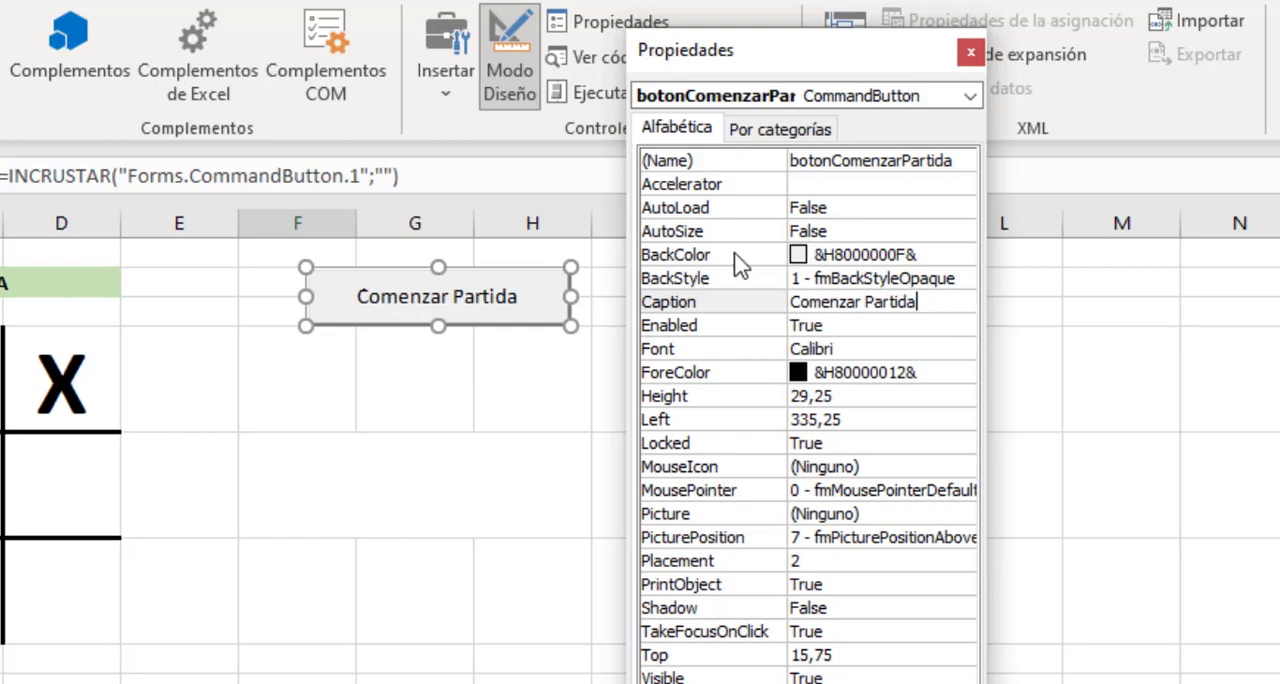
Set the command button's BackColor to the dark teal palette colour &H00404000&.
left_click(972, 255)
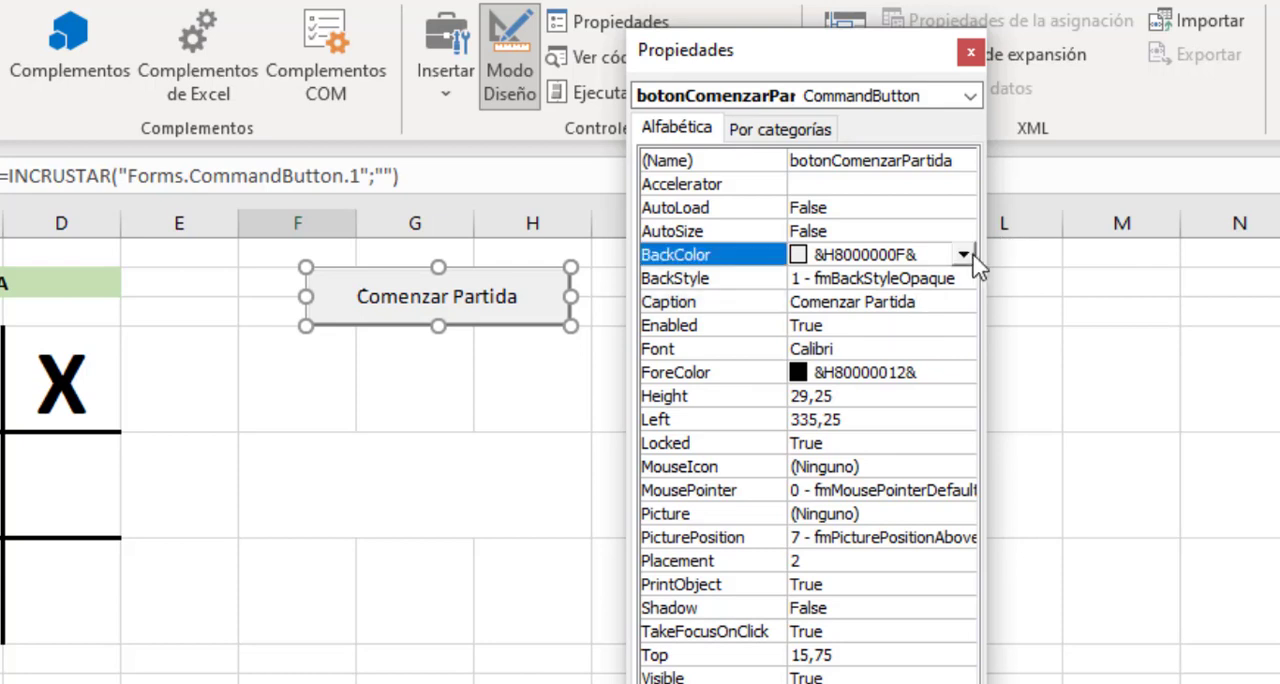
left_click(963, 254)
left_click(610, 286)
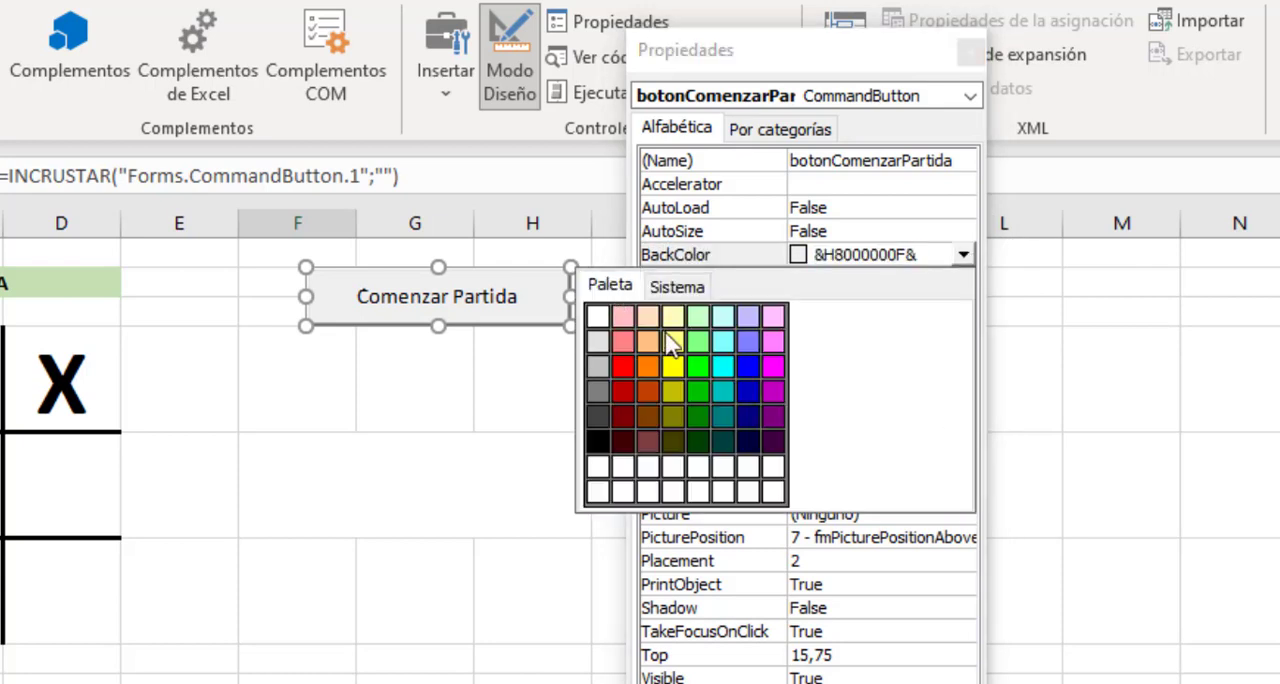
left_click(702, 444)
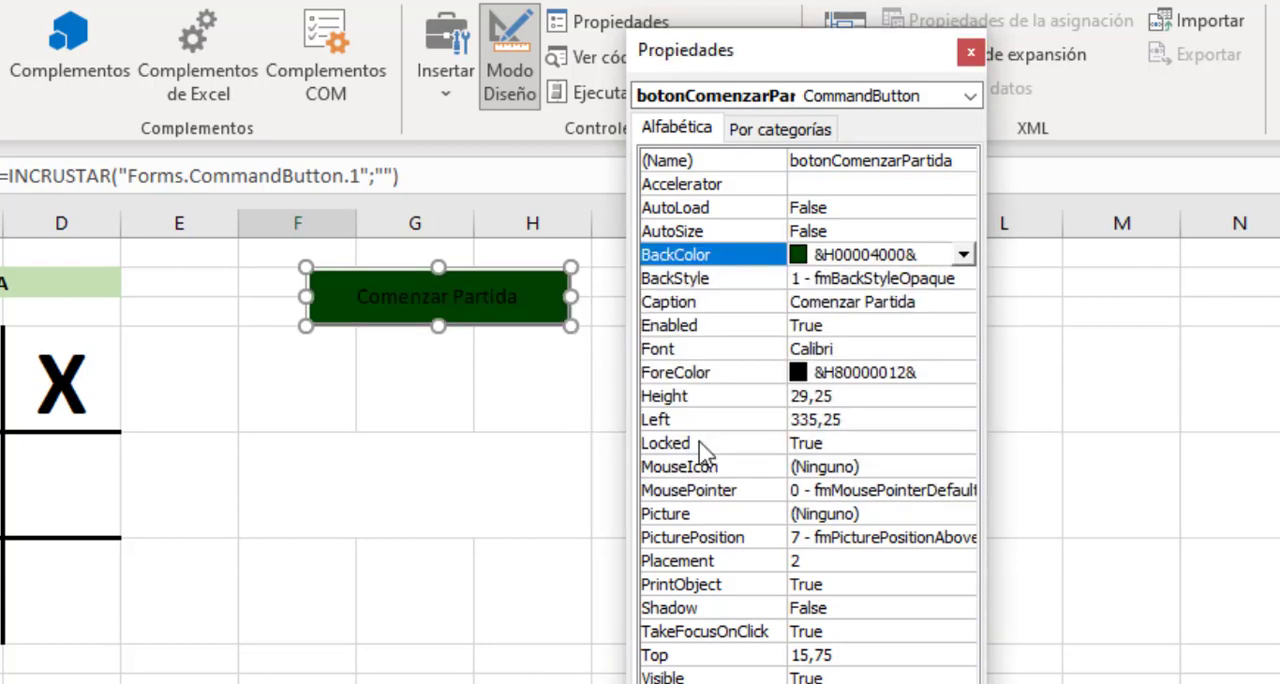
left_click(963, 254)
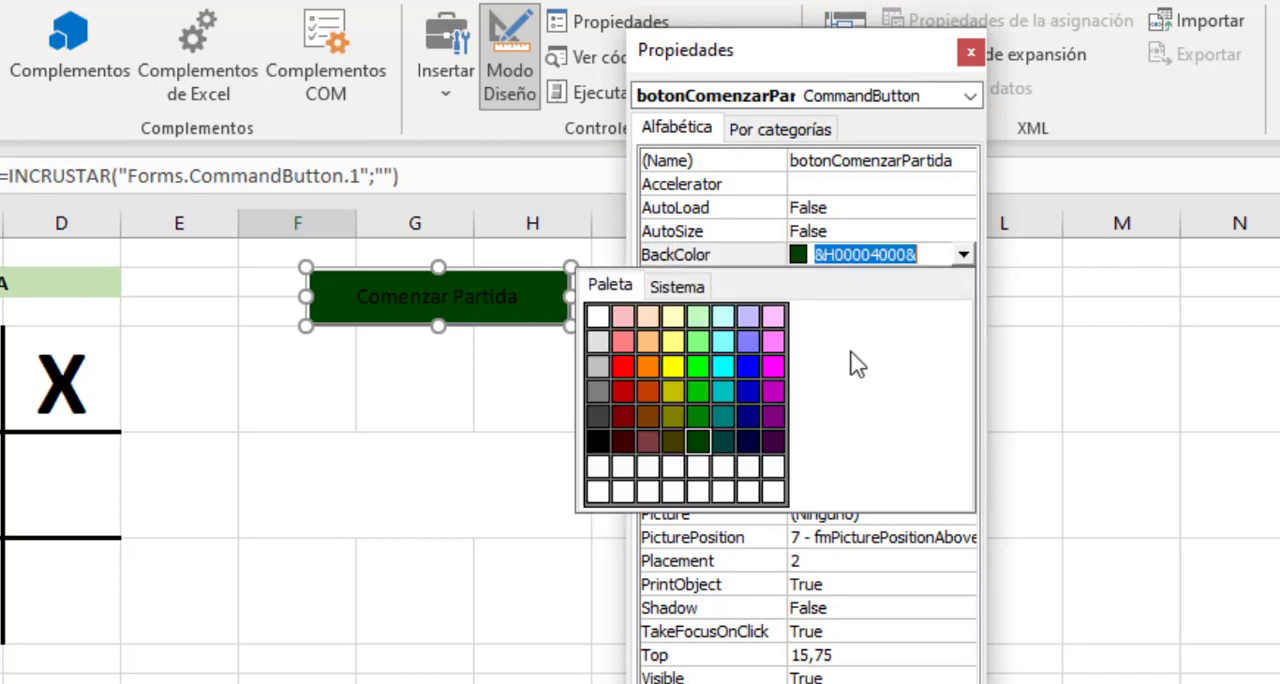
left_click(725, 436)
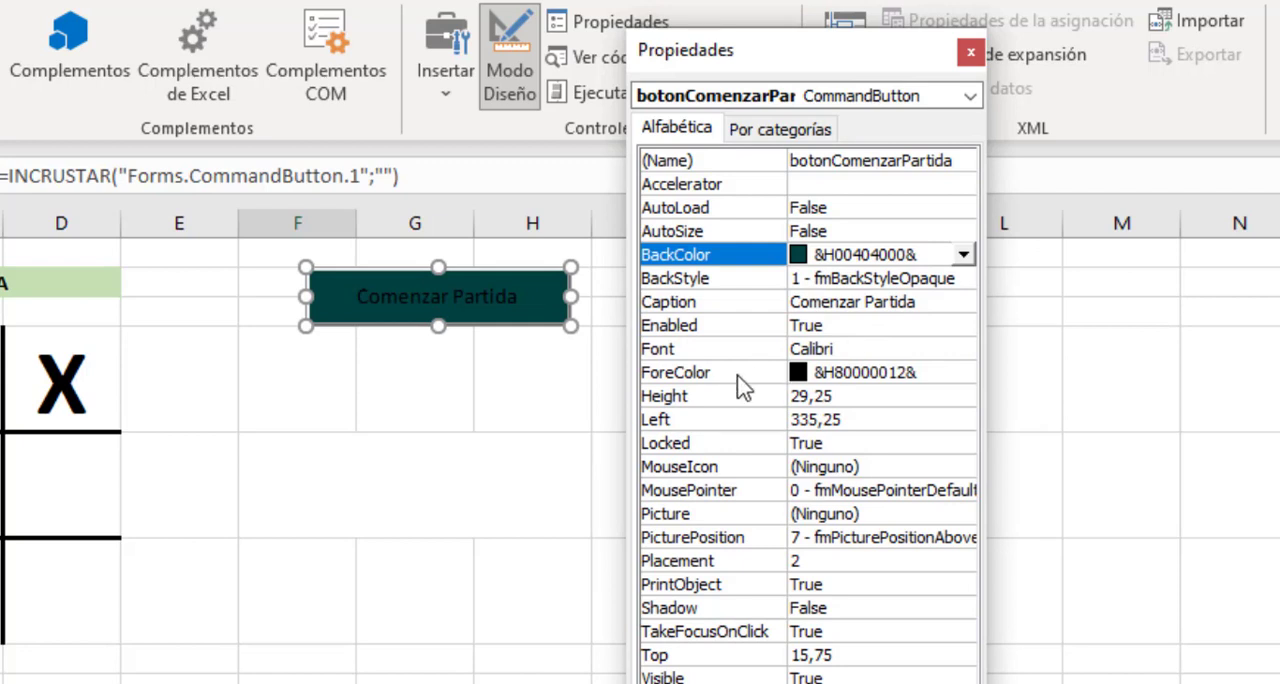
Set the command button's ForeColor to white from the colour palette.
left_click(940, 378)
left_click(964, 373)
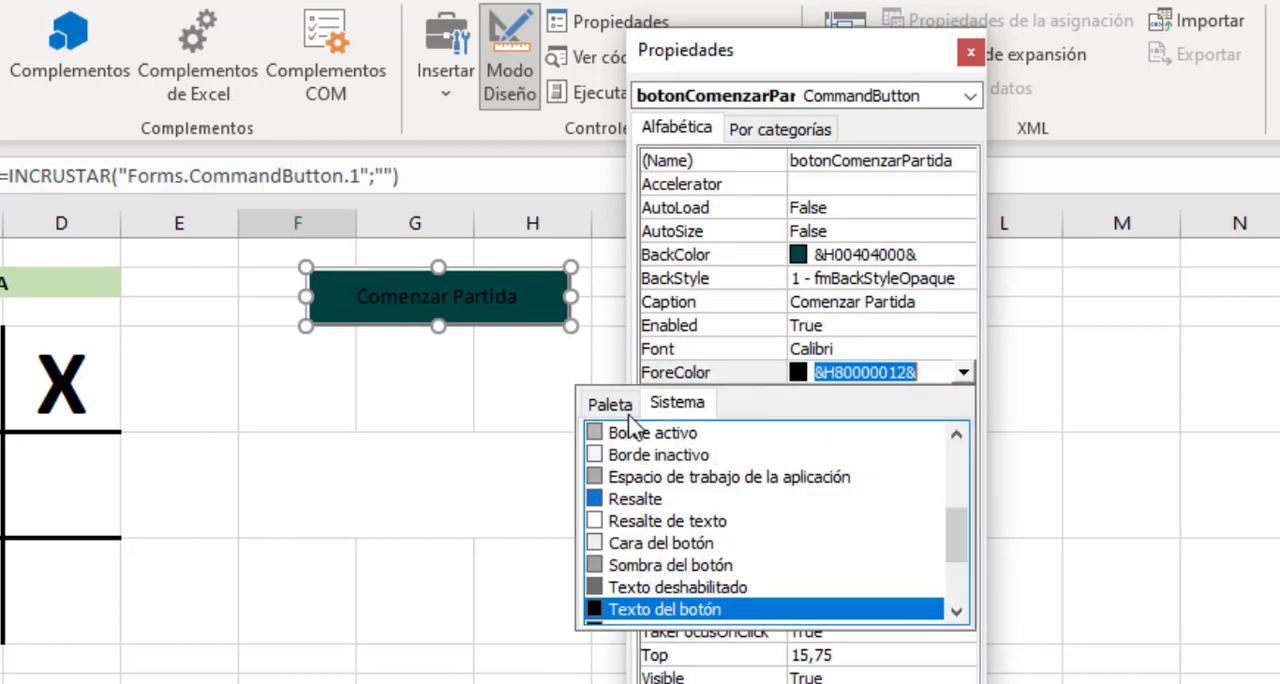
left_click(608, 404)
left_click(596, 438)
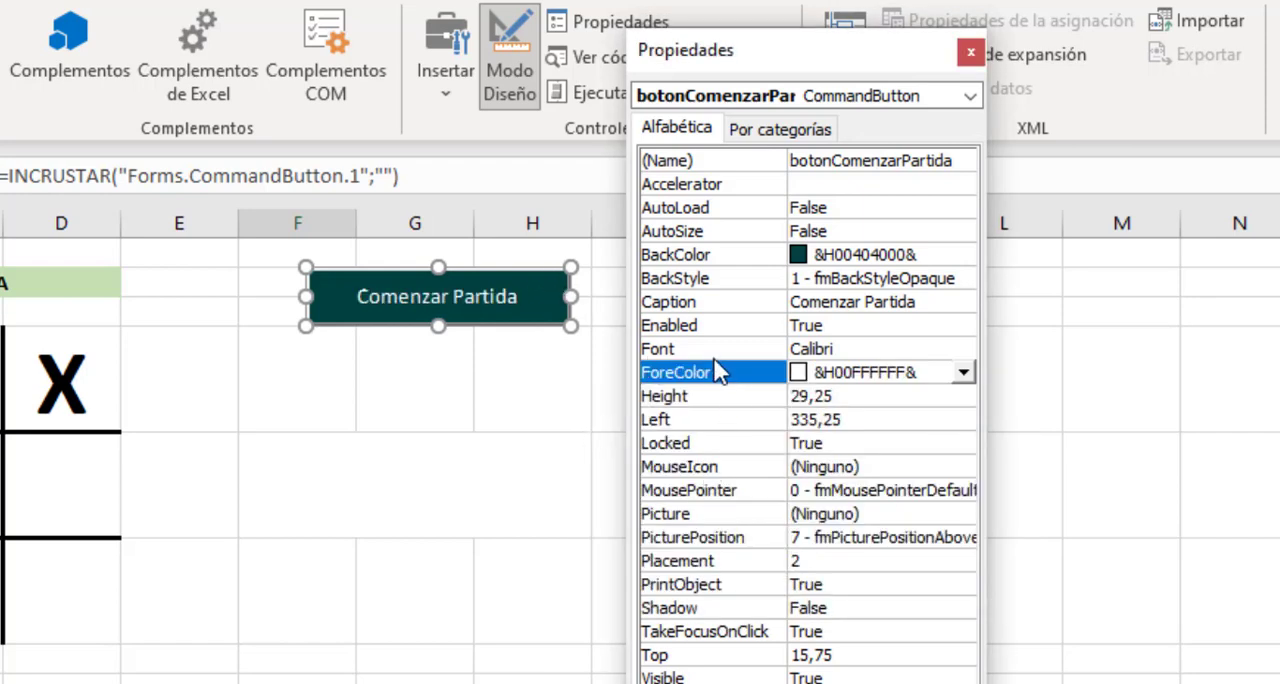
Change the command button's font to bold (Negrita), size 12, and close its properties.
left_click(965, 350)
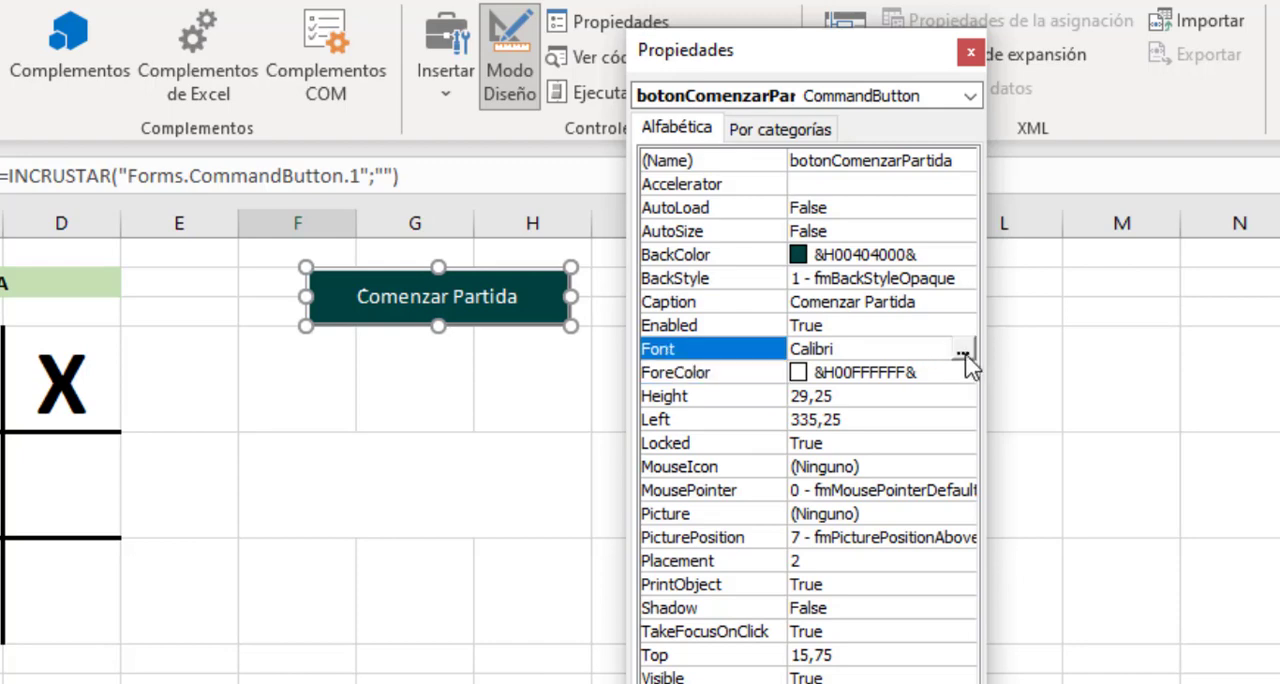
left_click(963, 351)
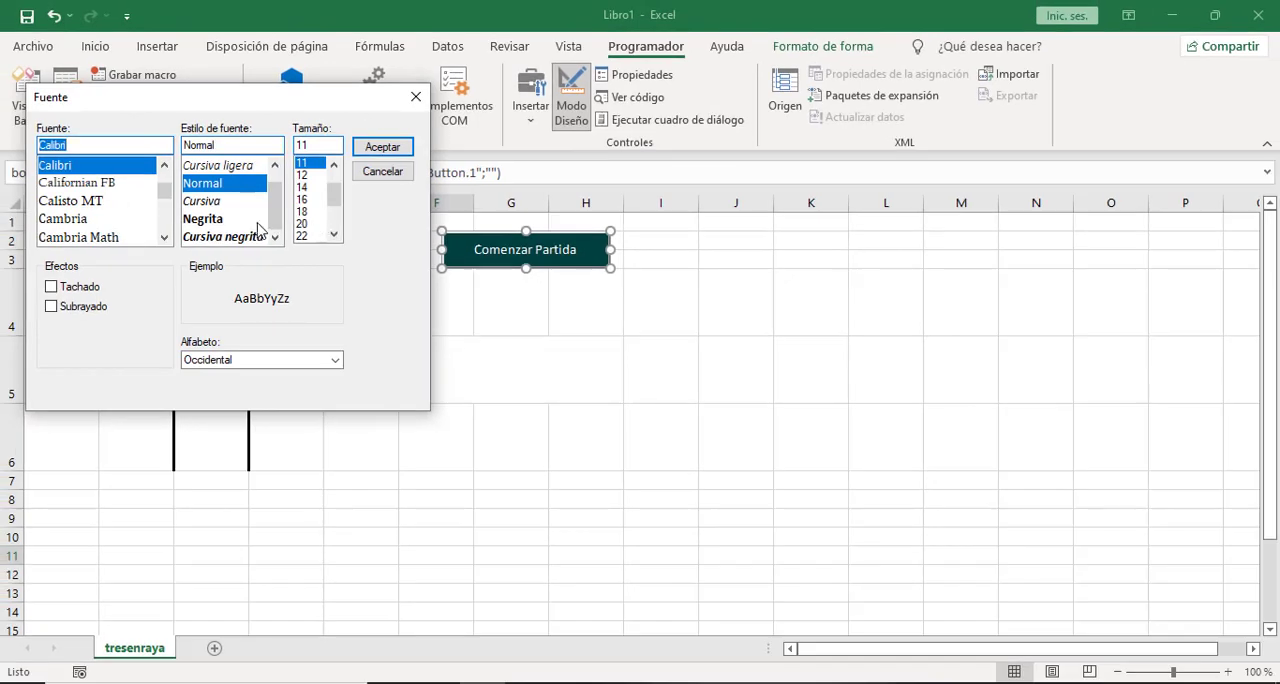
left_click(204, 219)
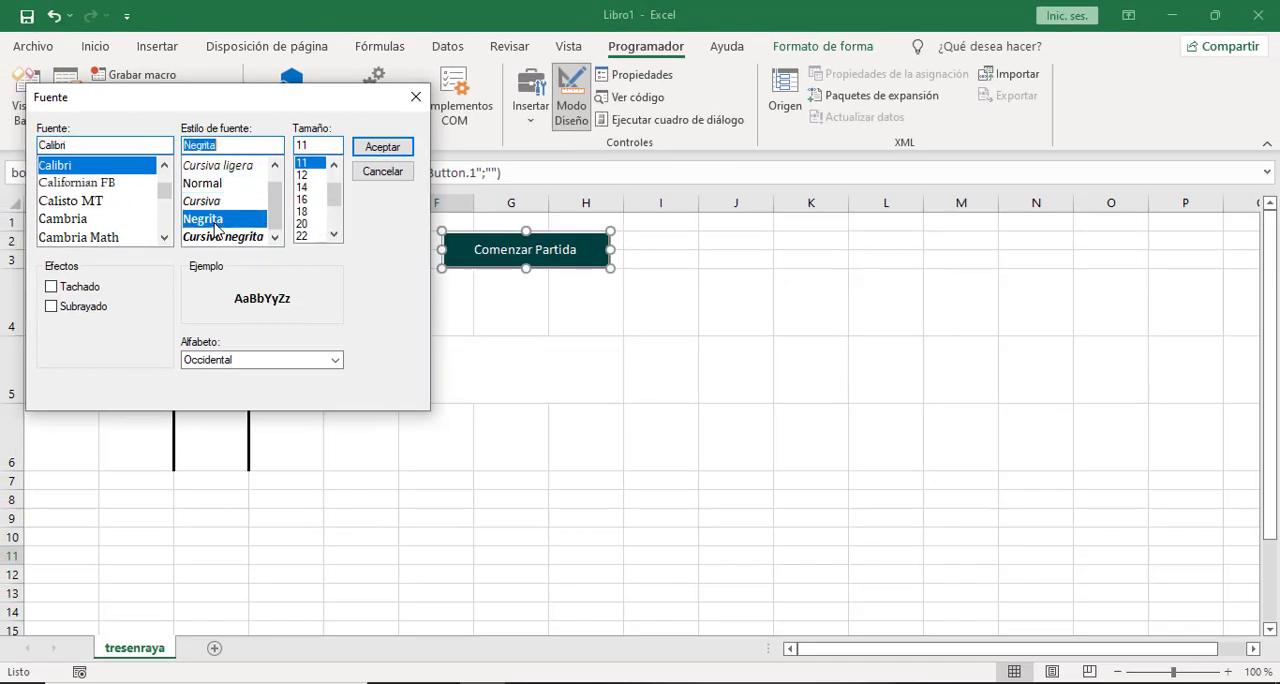
left_click(305, 175)
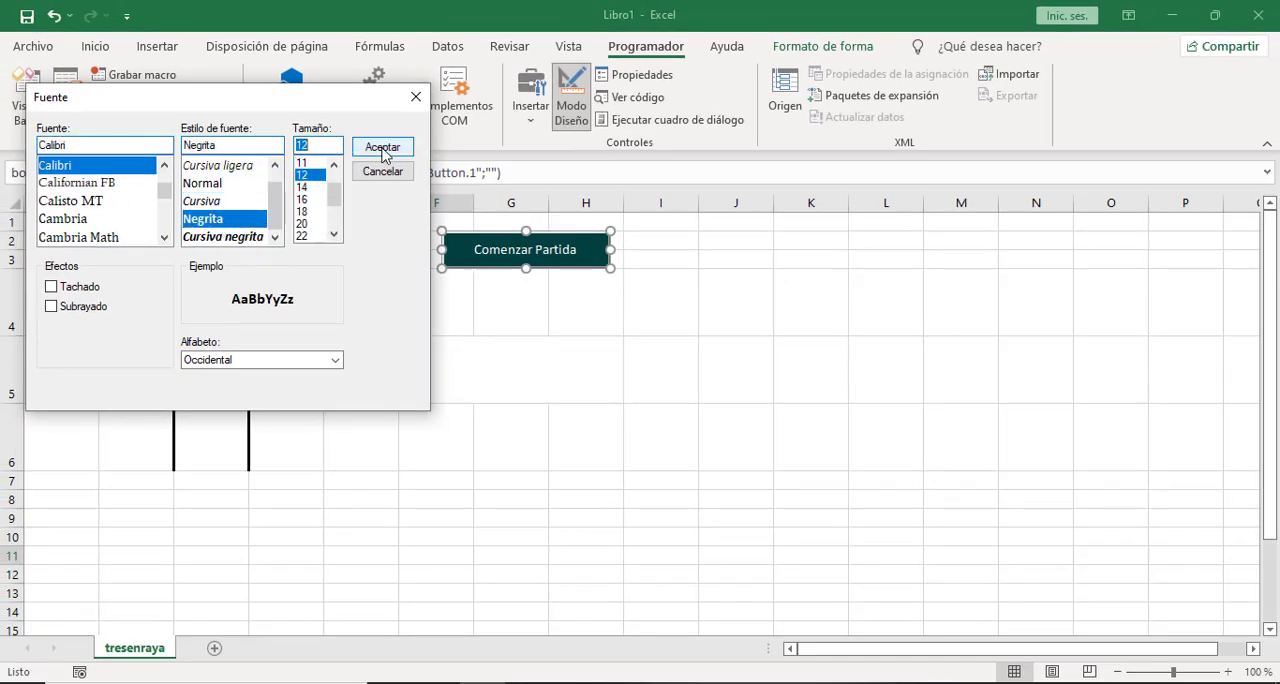
left_click(382, 147)
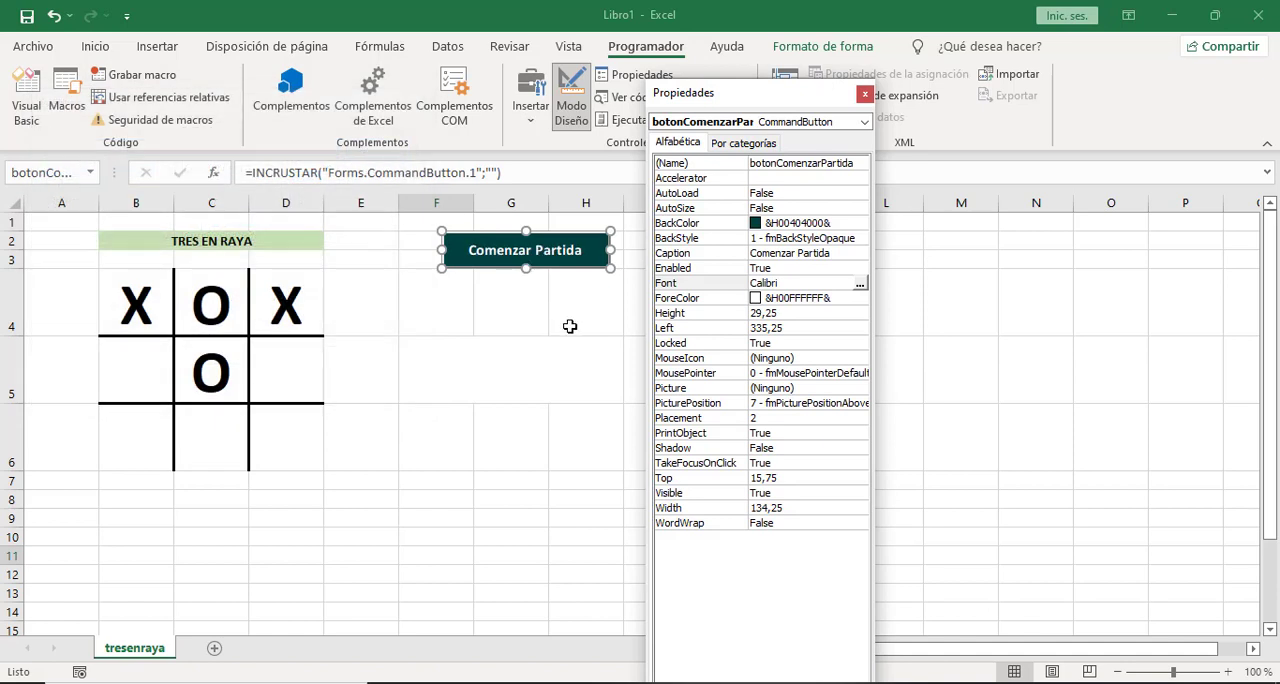
left_click(866, 94)
left_click(456, 300)
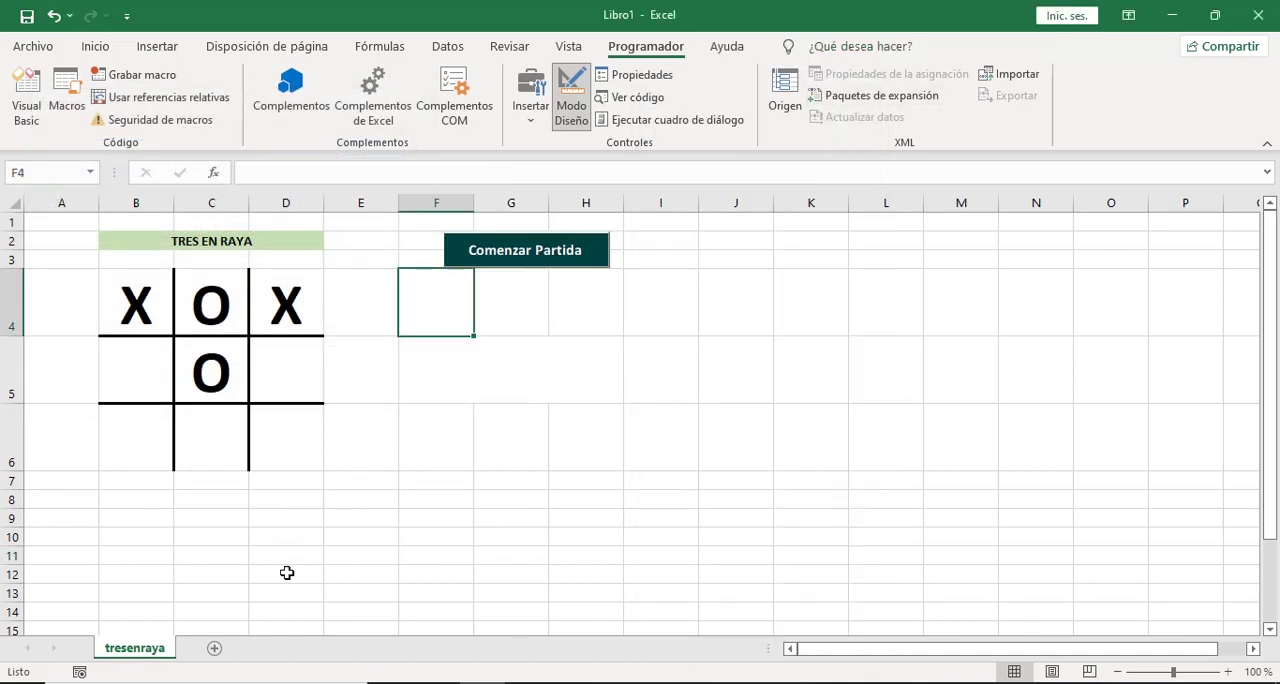
left_click(252, 533)
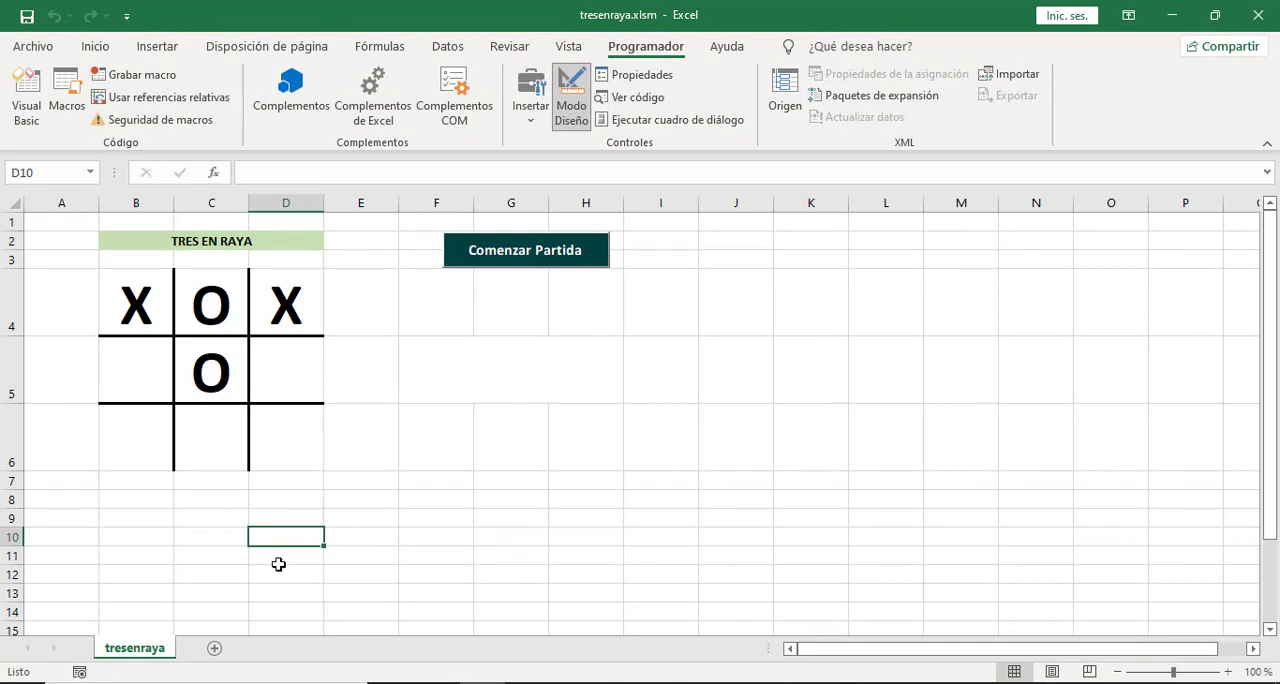
Add a new worksheet after tresenraya and name it datos.
left_click(215, 649)
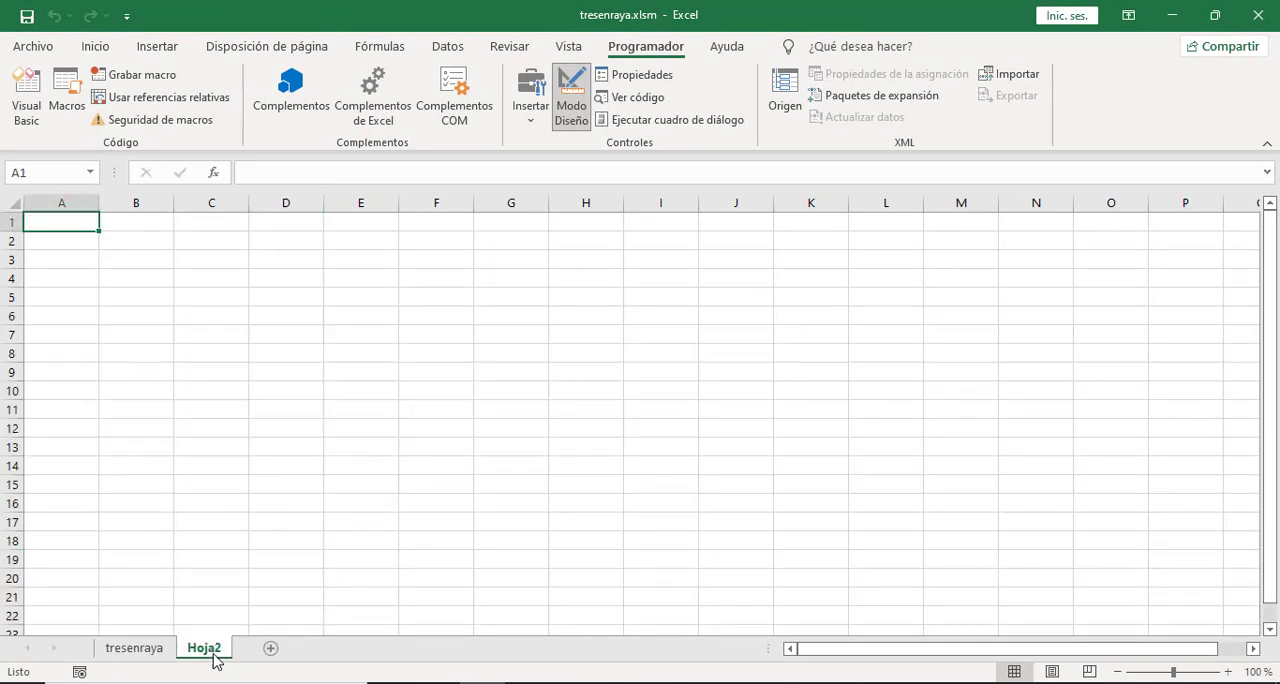
double_click(205, 648)
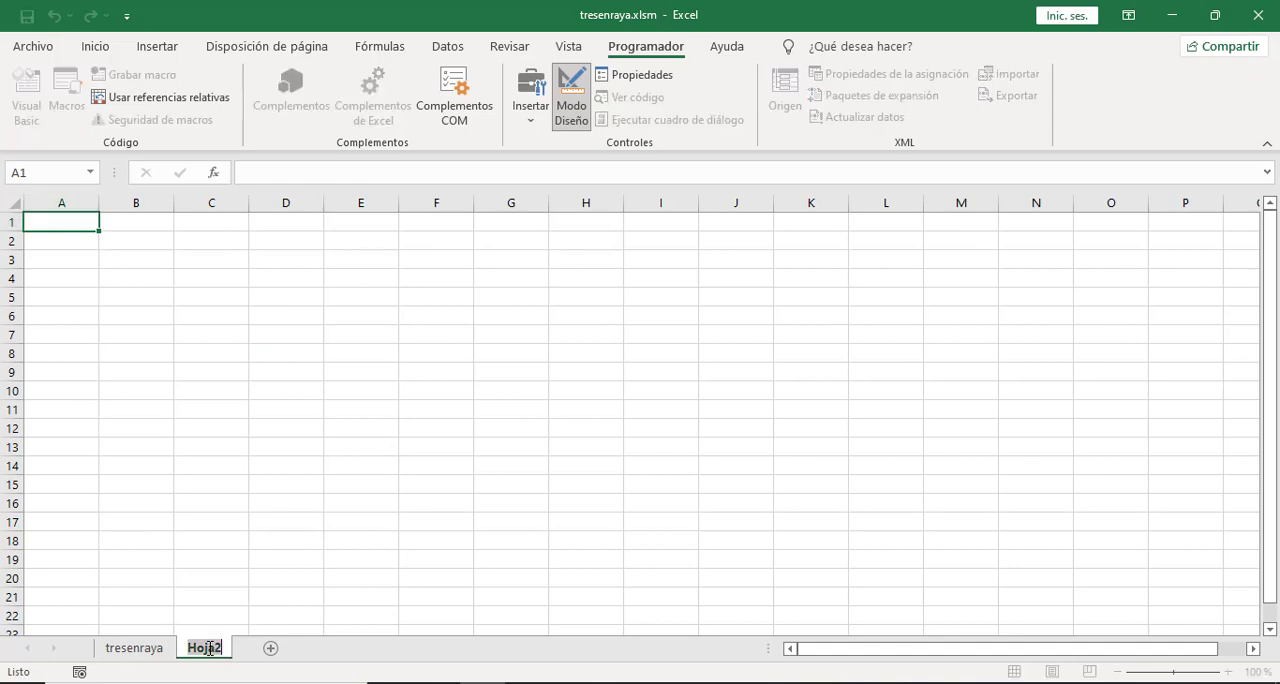
type("datos")
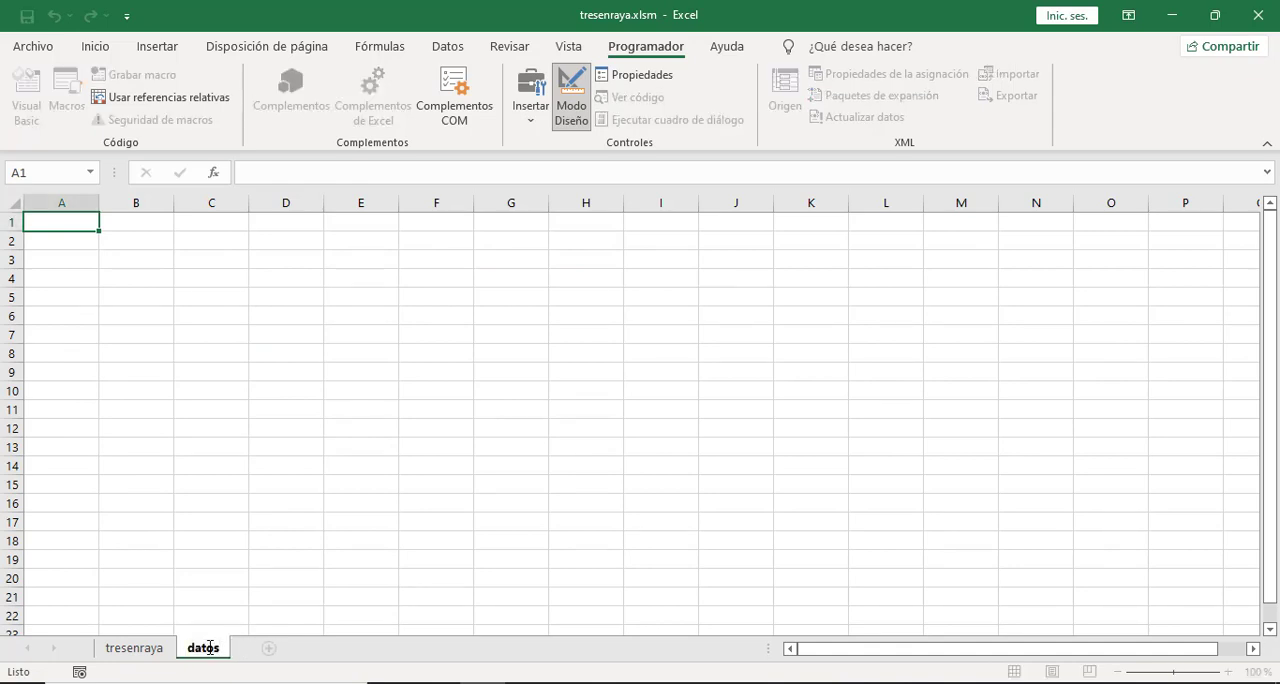
key("Return")
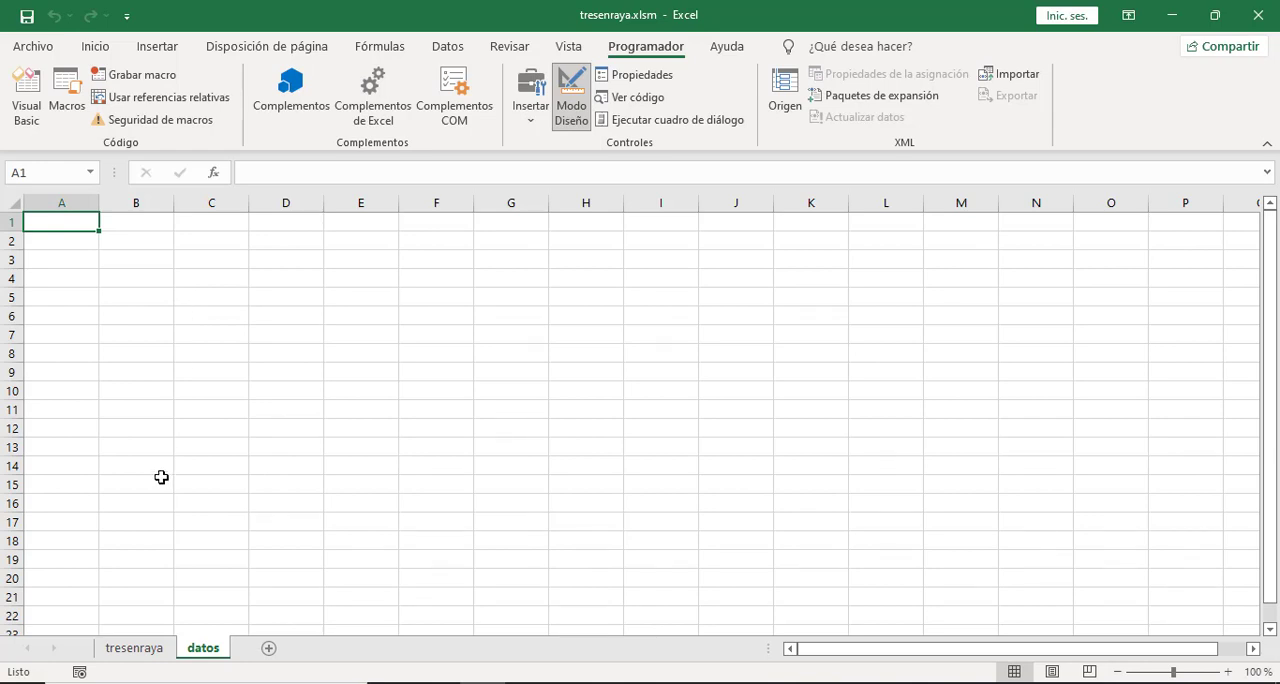
Select the game board range B4:D6 on the tresenraya sheet and the matching range B4:D6 on the datos sheet.
left_click(145, 652)
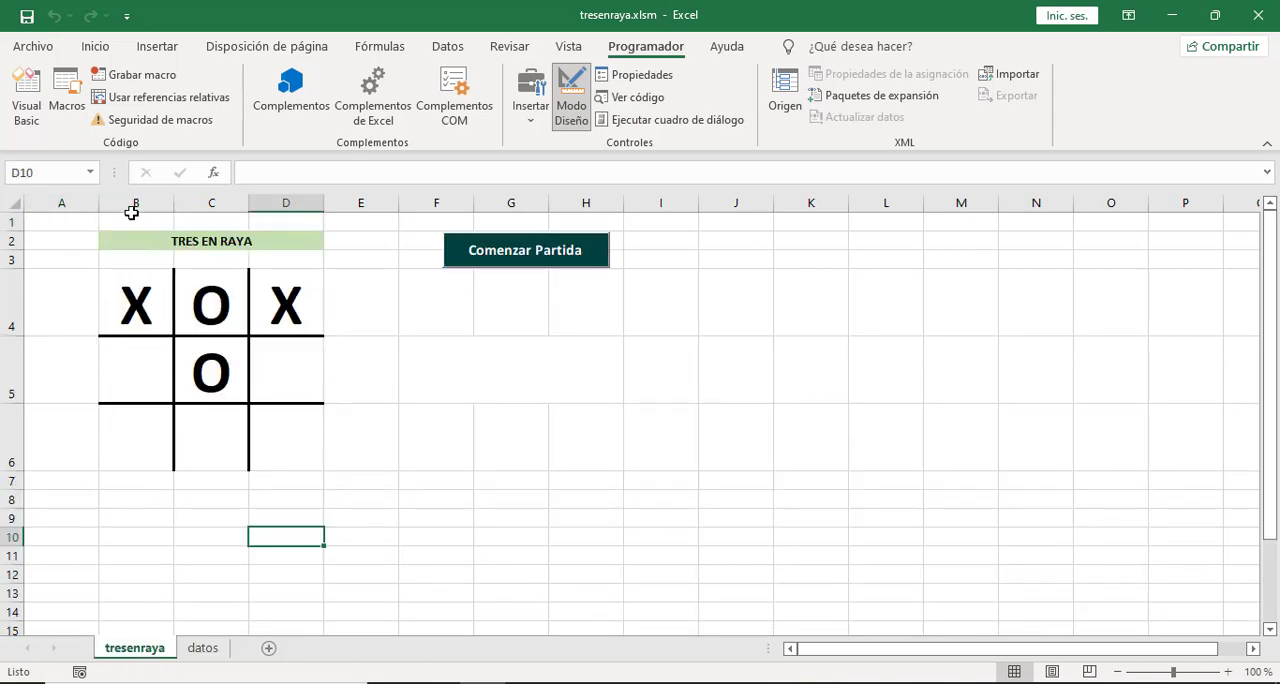
left_click(135, 314)
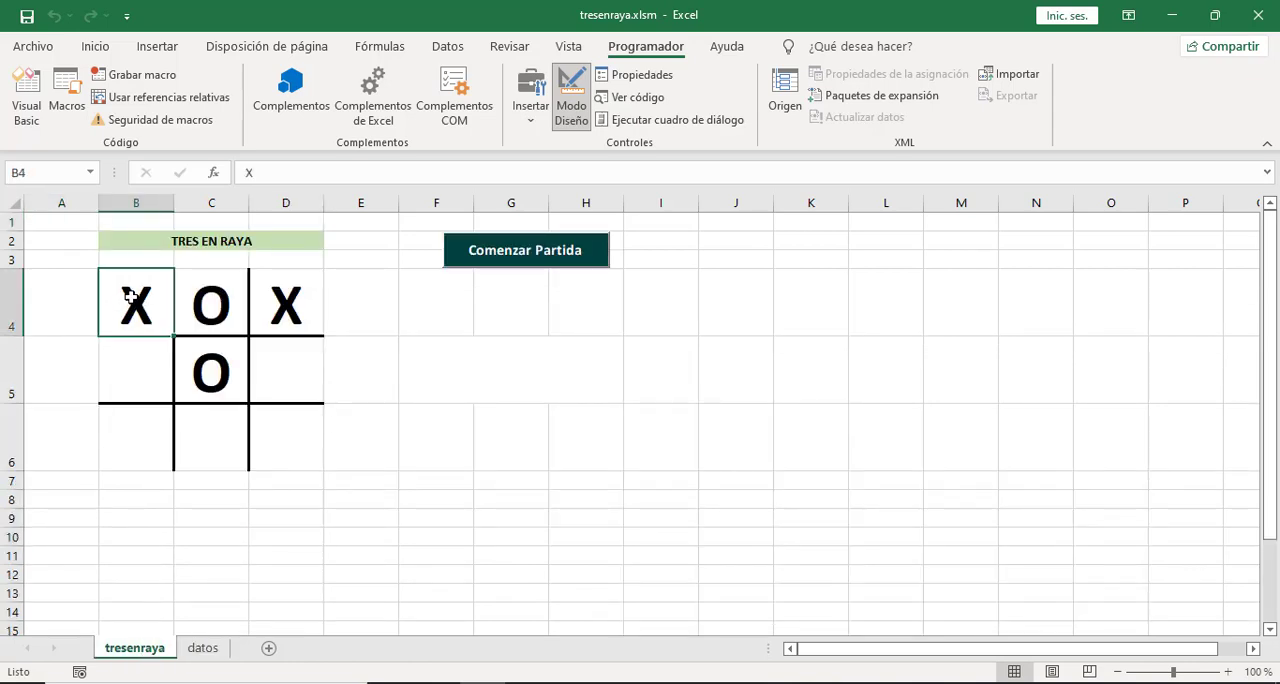
left_click_drag(129, 296, 274, 431)
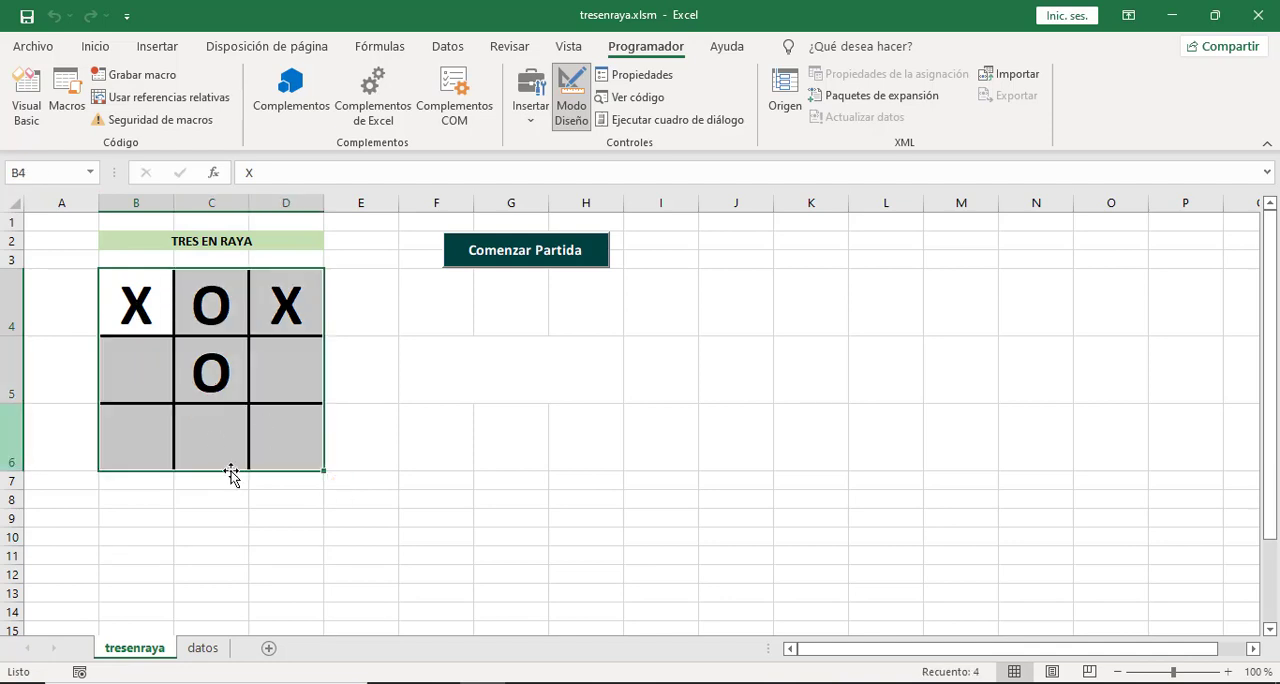
left_click(203, 648)
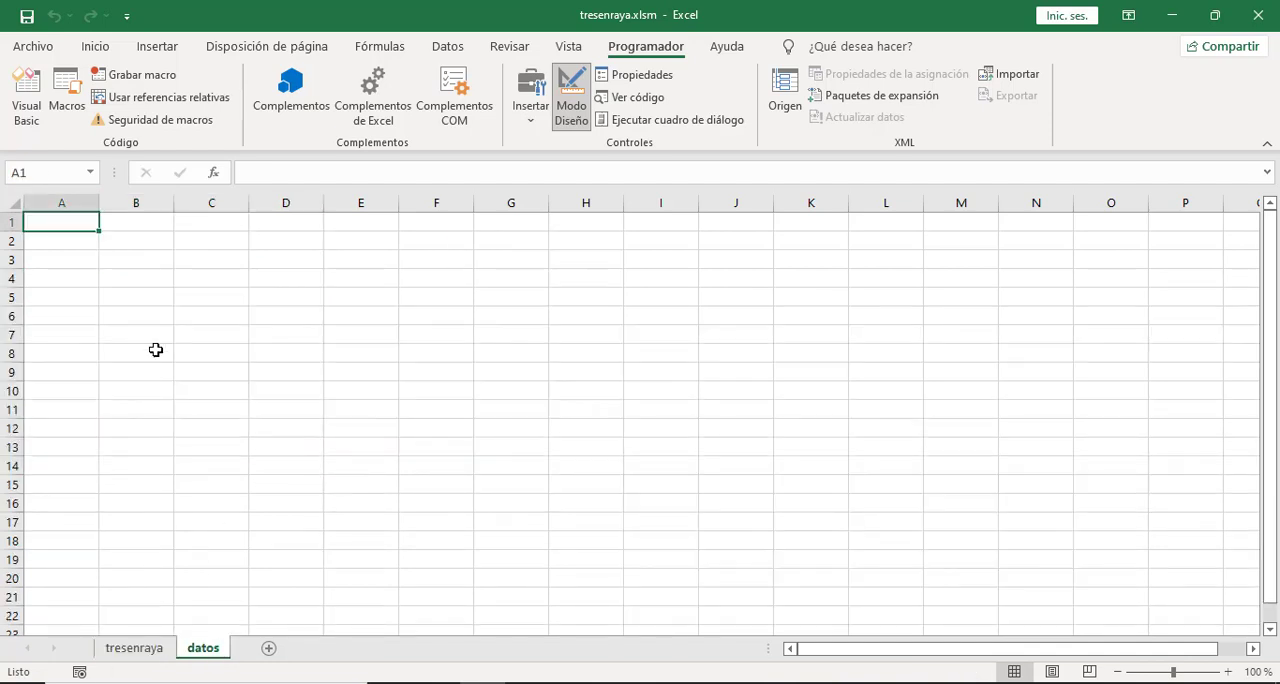
left_click(132, 280)
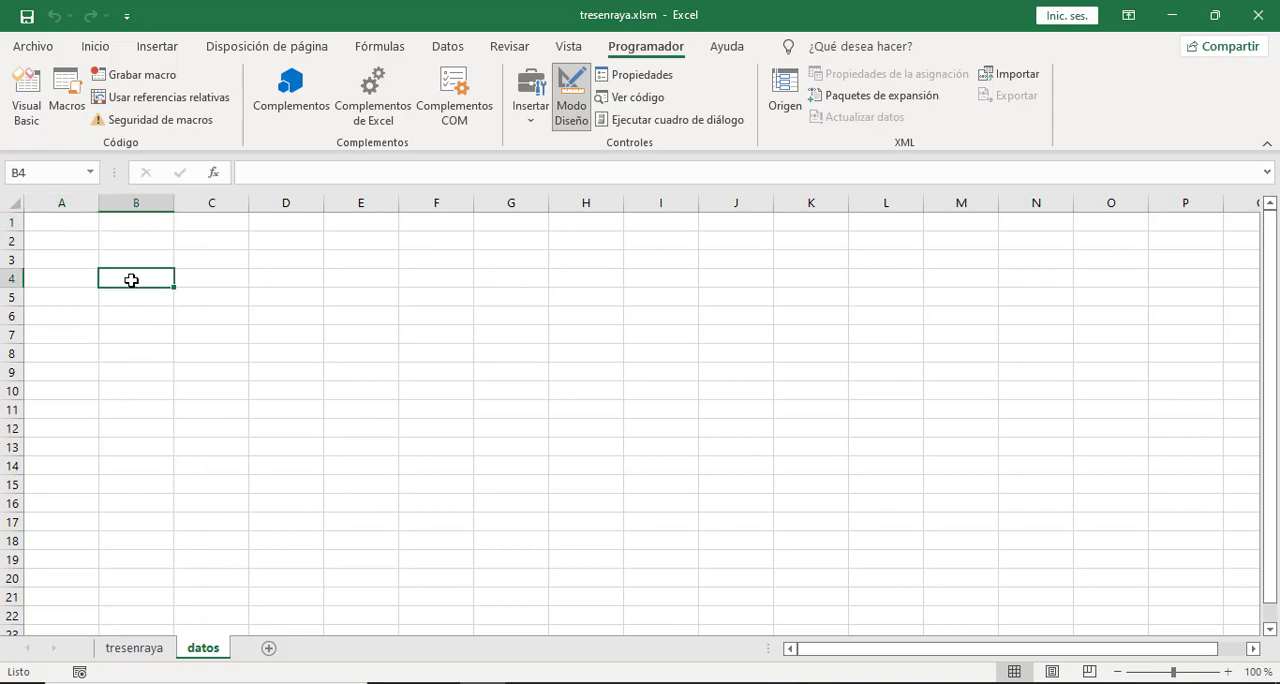
left_click_drag(132, 280, 264, 303)
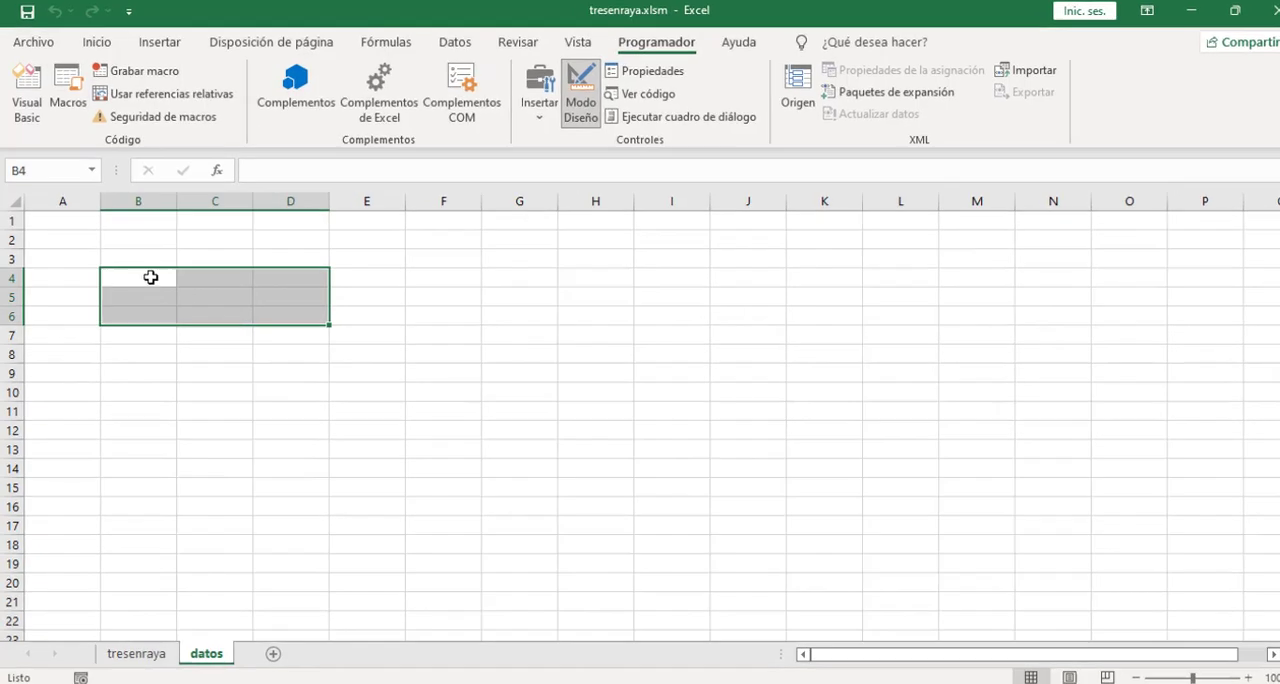
Link cell B4 of the datos sheet to the board's first cell with the formula =tresenraya!B4.
left_click(150, 278)
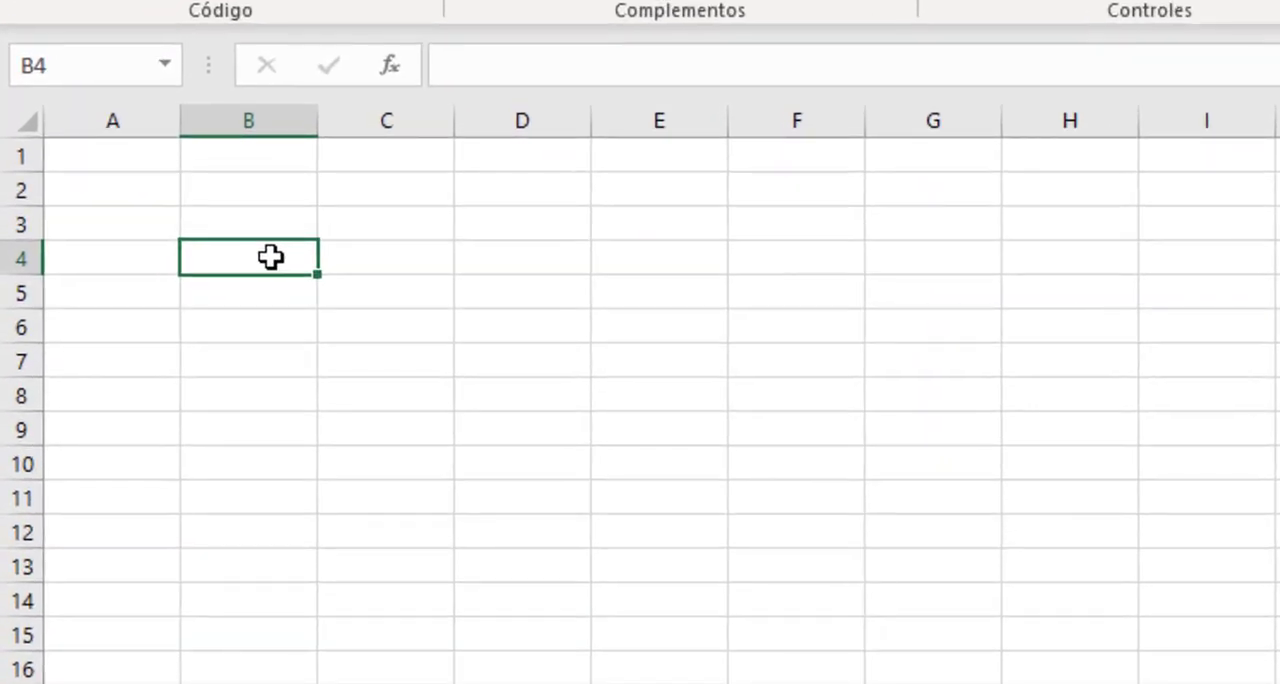
type("=")
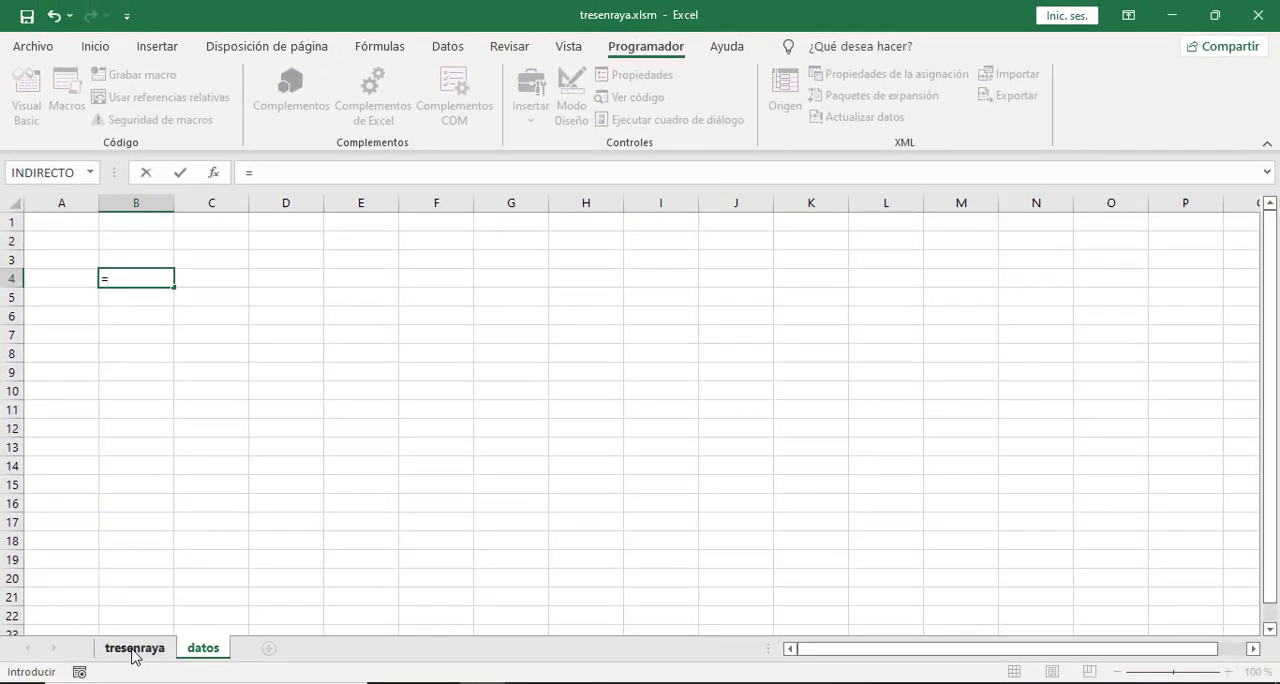
left_click(131, 648)
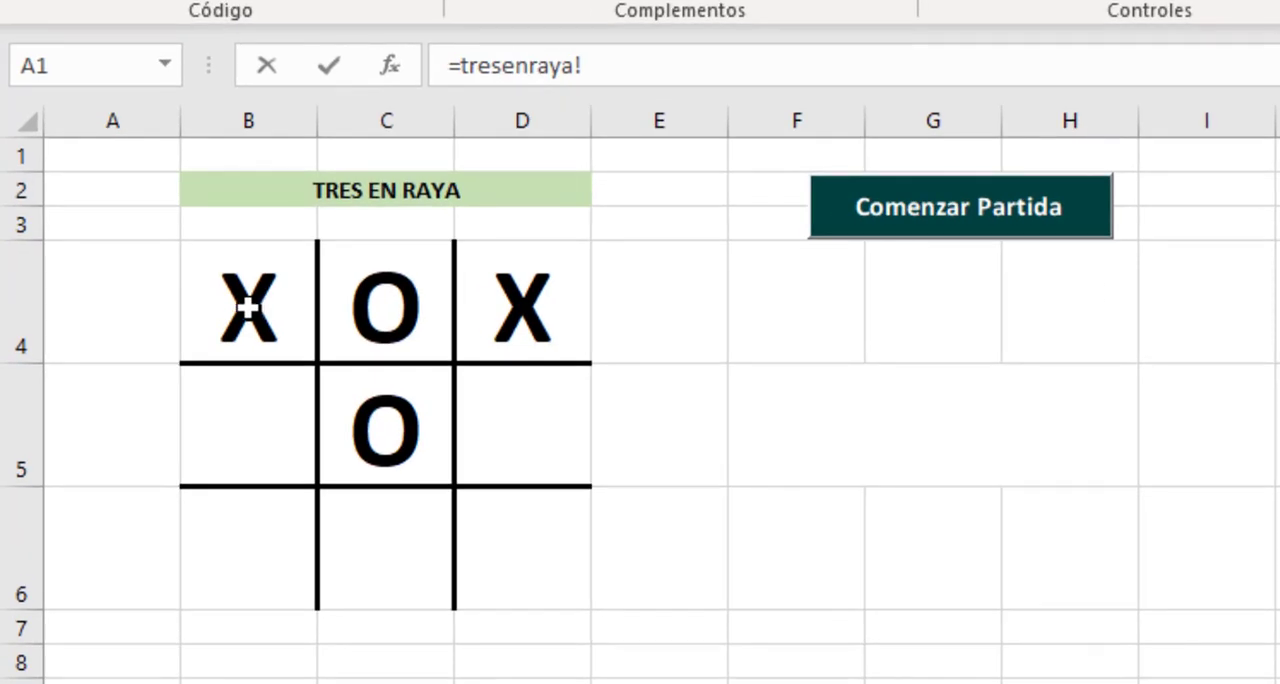
left_click(247, 309)
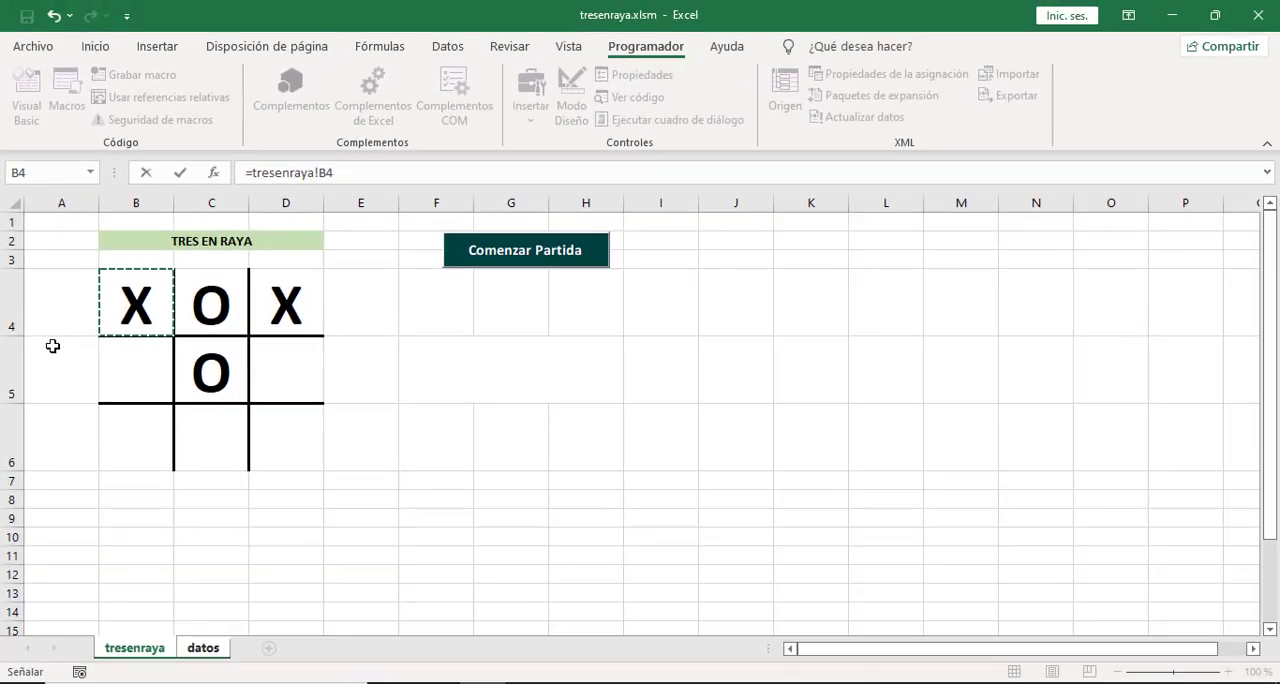
key("Return")
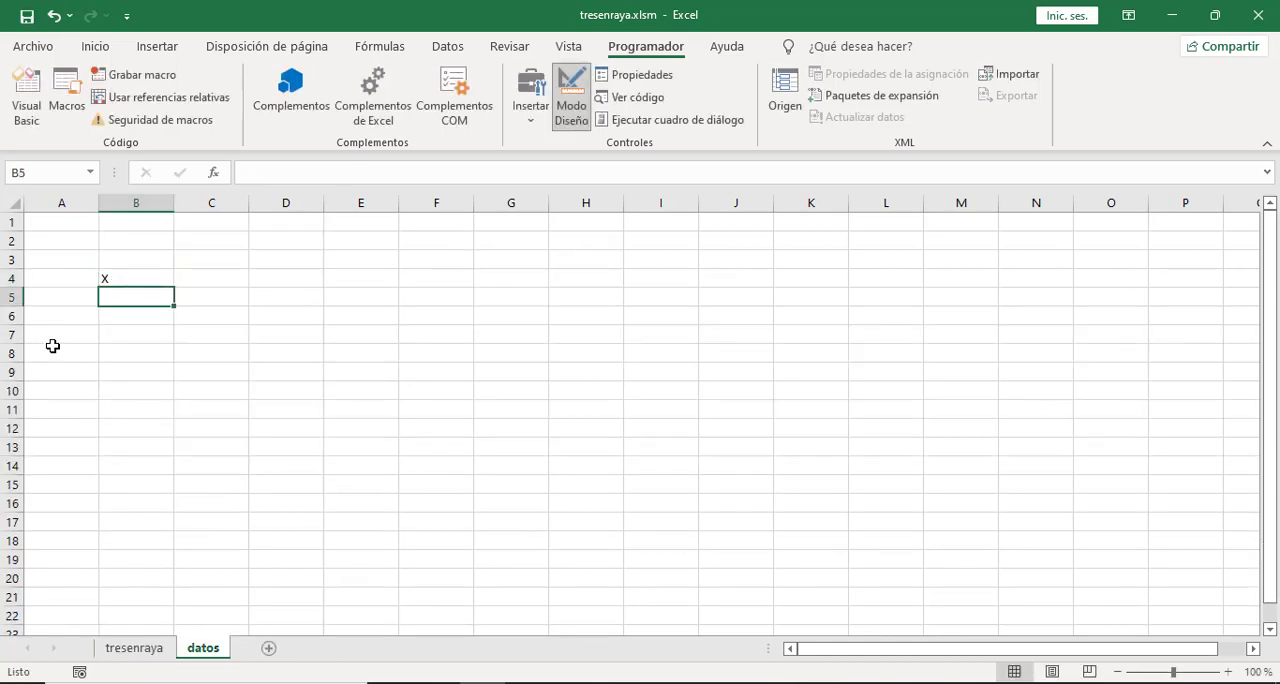
Fill the formula in B4 of the datos sheet across to D4.
left_click(121, 274)
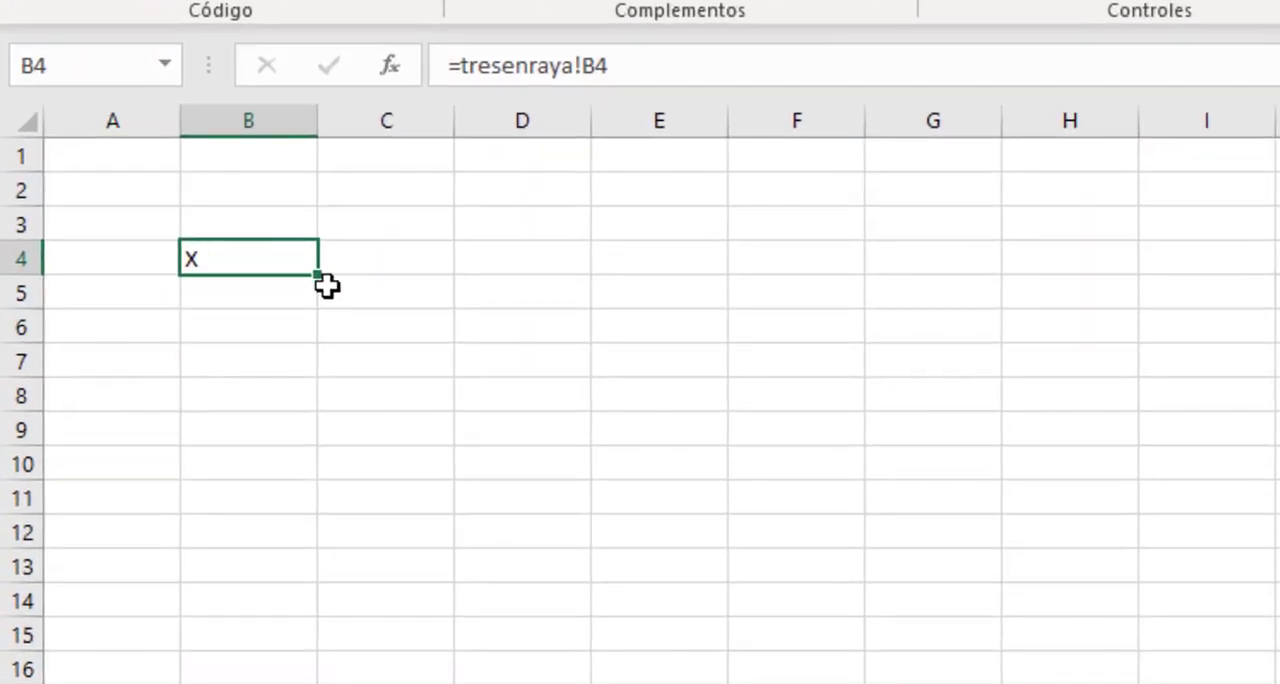
left_click_drag(316, 277, 421, 285)
left_click_drag(523, 281, 540, 280)
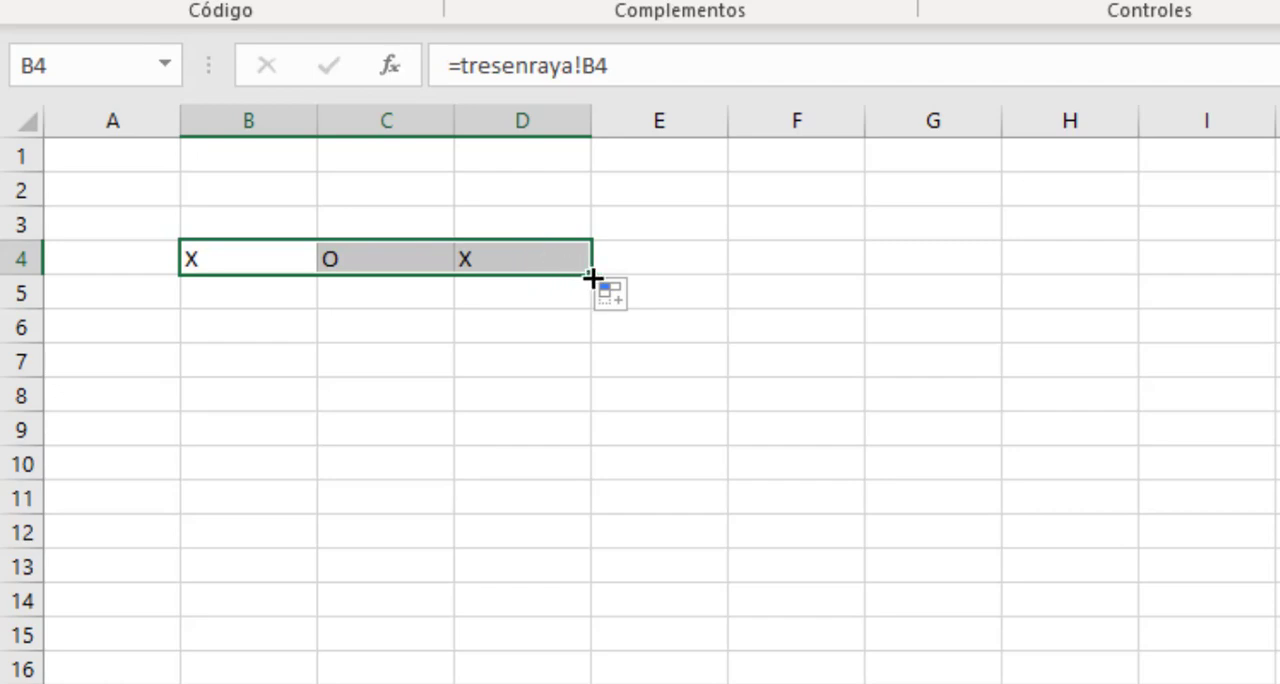
Fill the linked formulas of B4:D4 on the datos sheet down to row 6 and make rows 4 to 6 taller.
left_click_drag(592, 276, 586, 350)
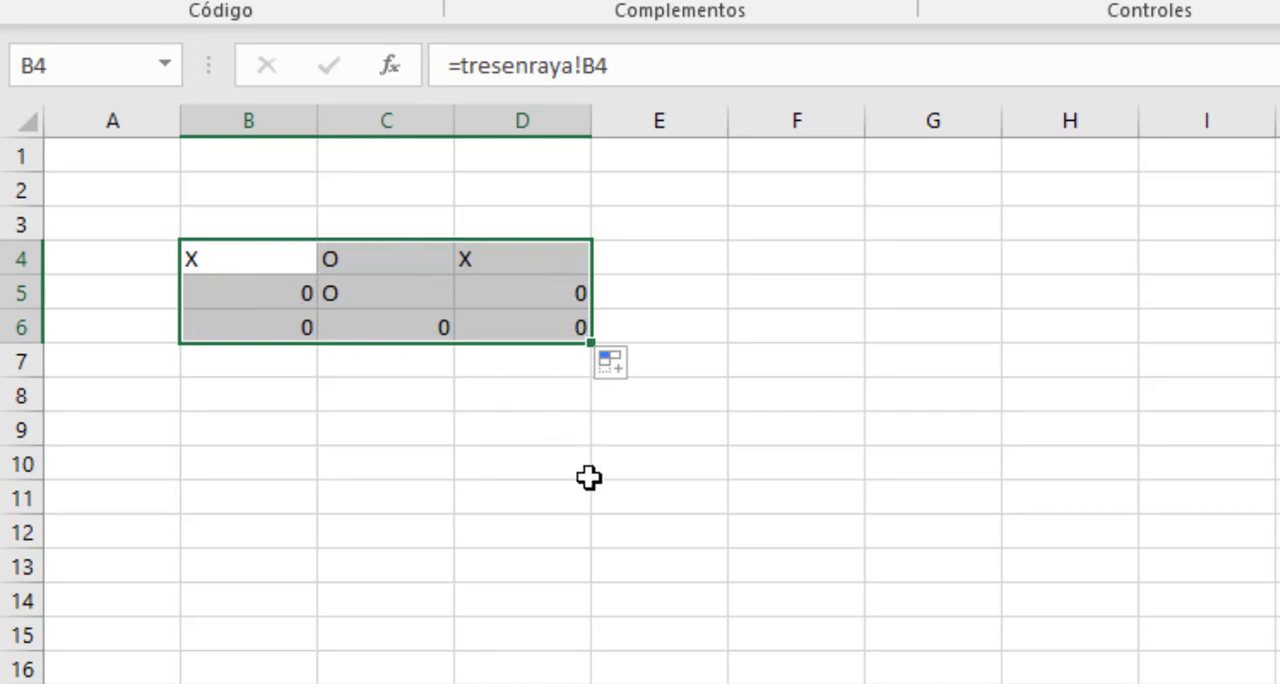
left_click(560, 468)
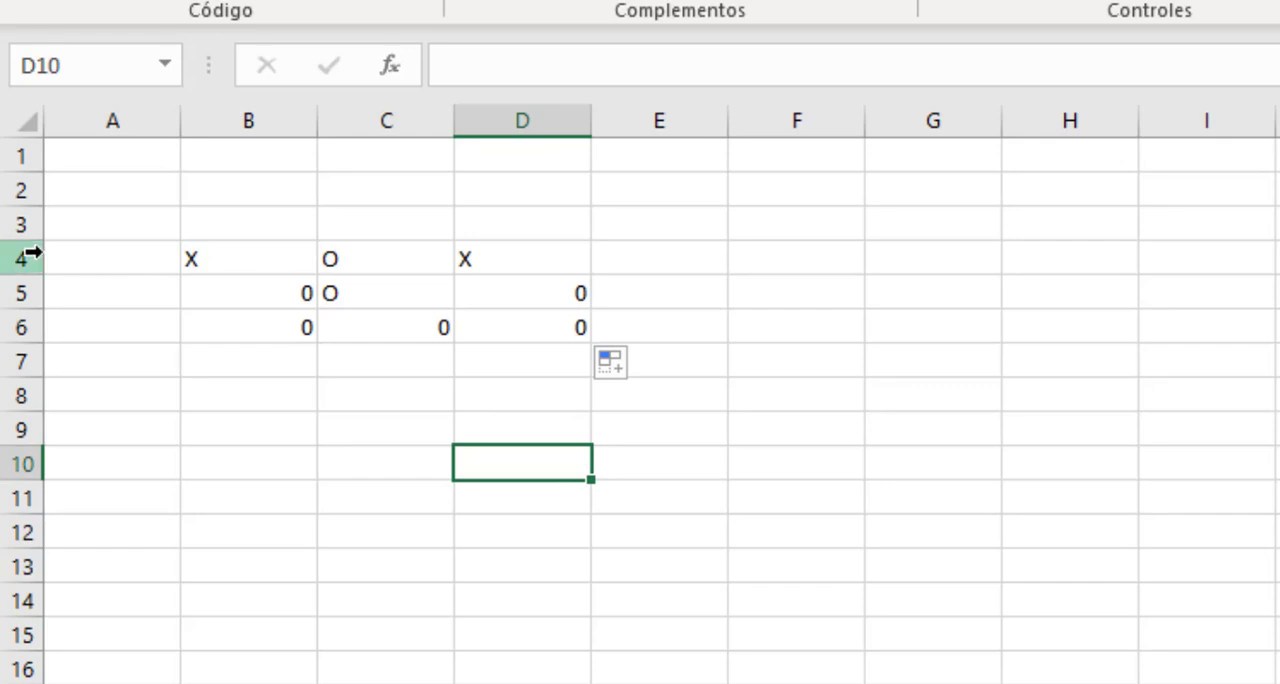
left_click_drag(18, 258, 12, 452)
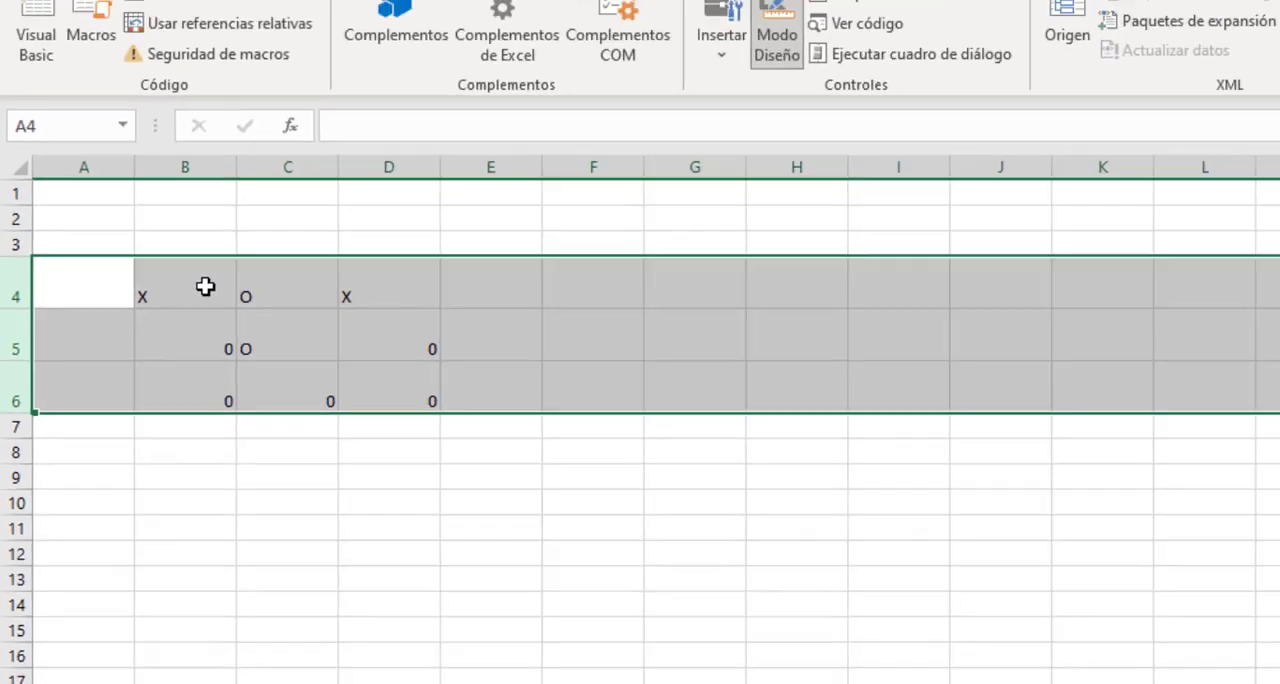
Center the contents of B4:D6 on the datos sheet vertically and horizontally and make them bold.
left_click_drag(295, 292, 518, 397)
left_click_drag(285, 356, 282, 356)
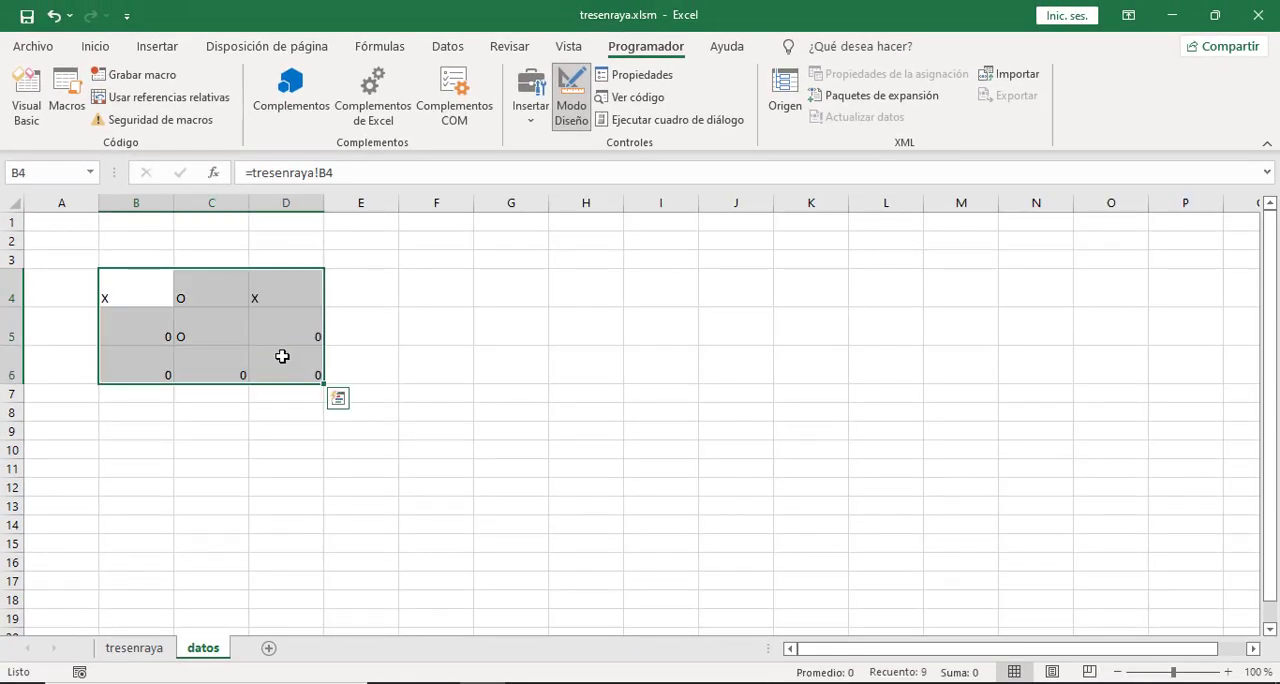
left_click(96, 46)
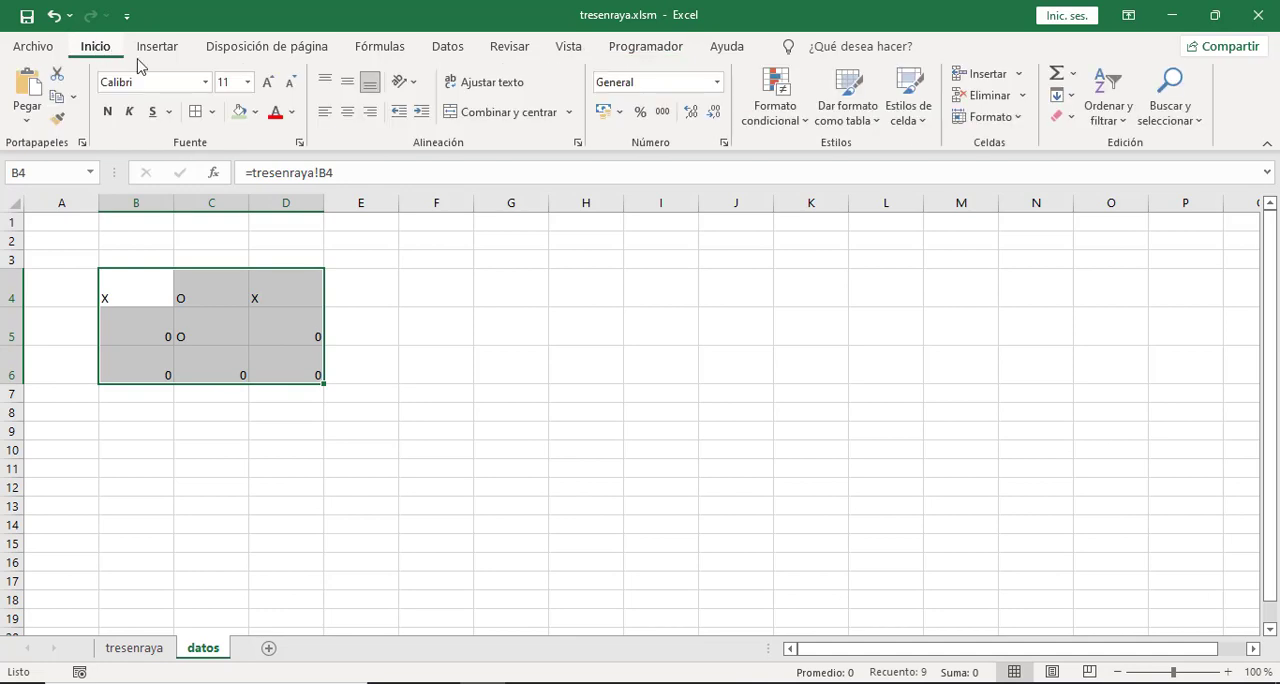
left_click(349, 84)
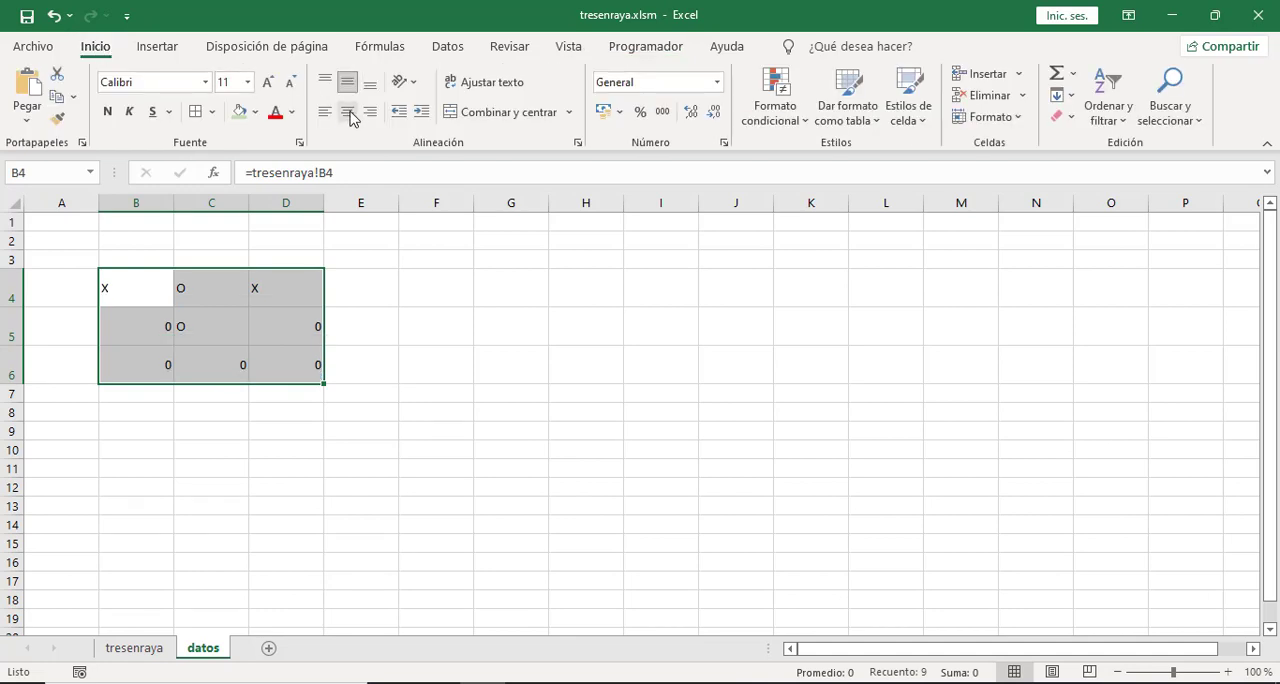
left_click(348, 113)
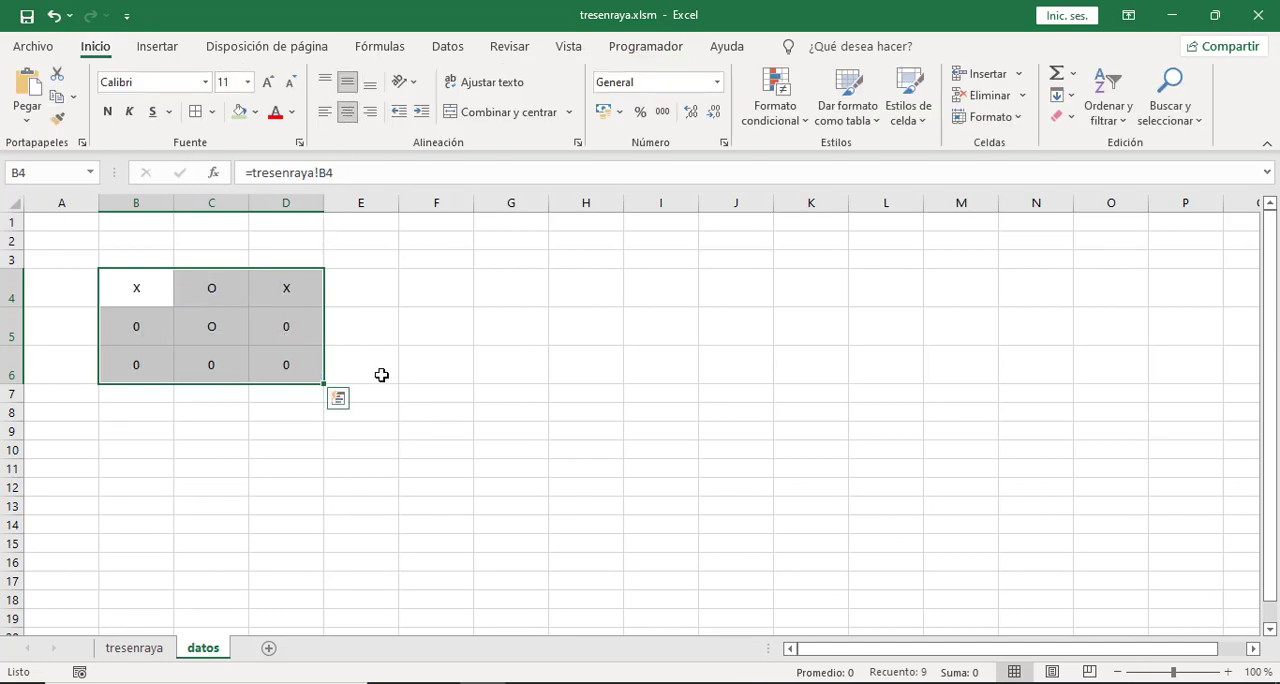
left_click(110, 112)
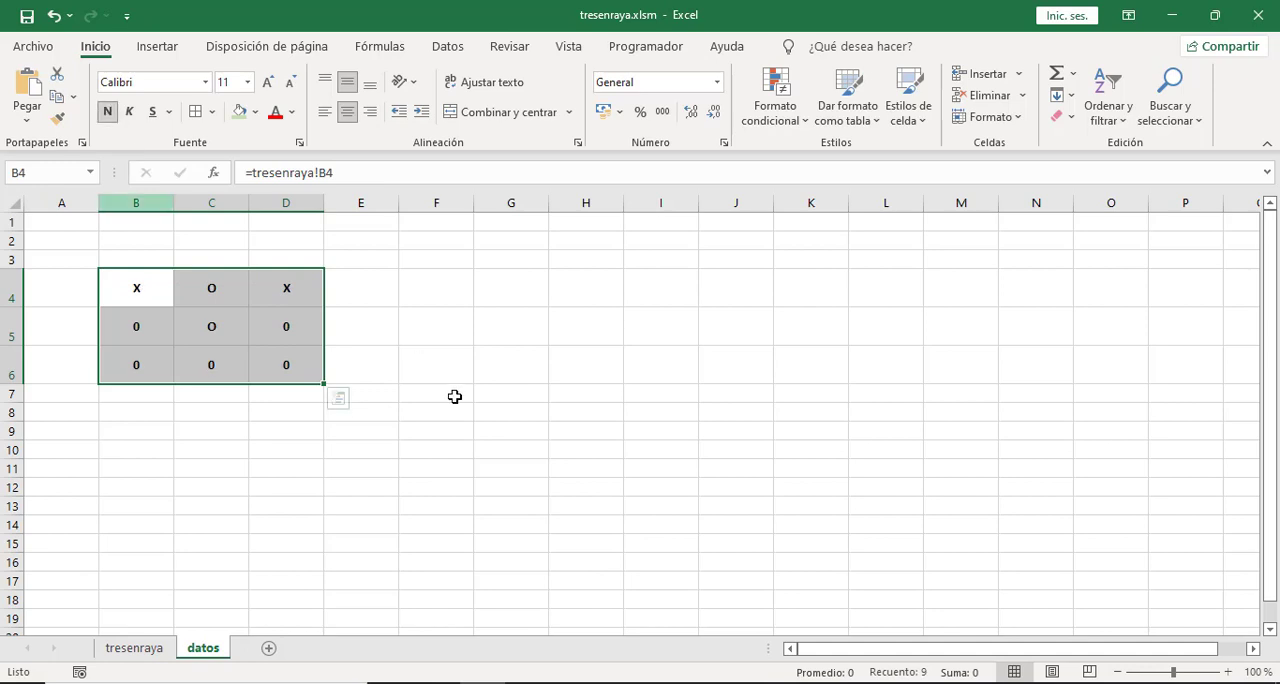
left_click(423, 413)
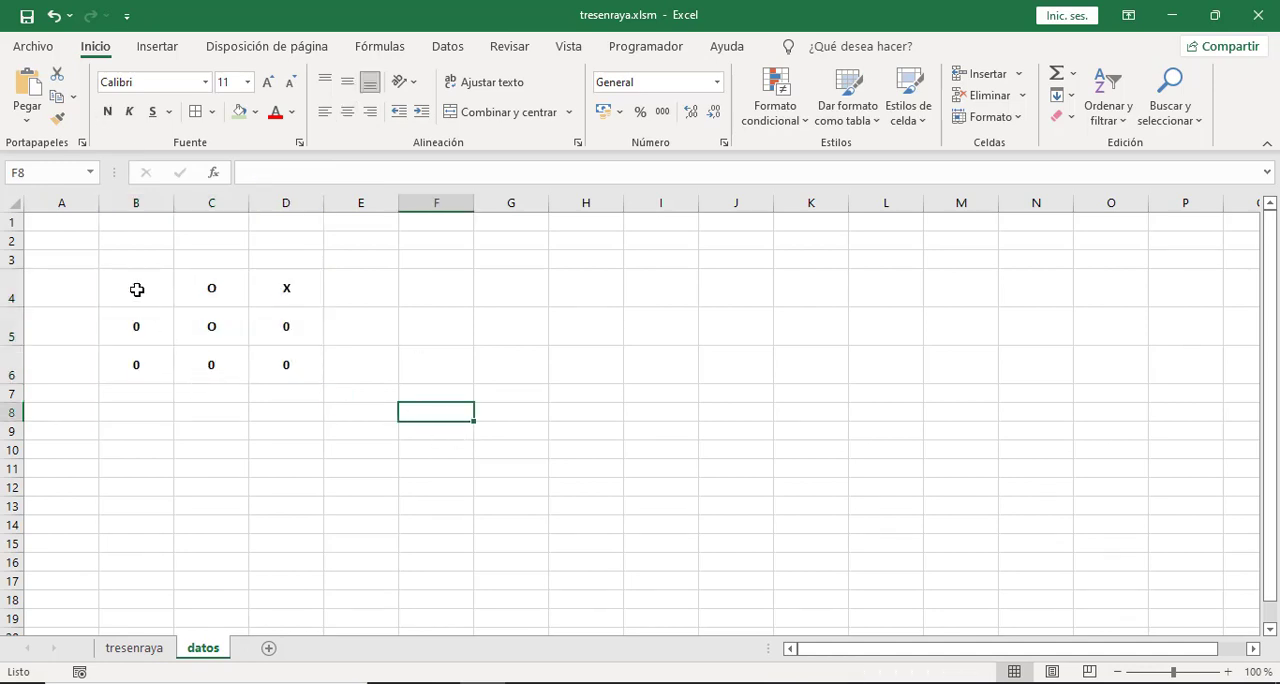
Compare the board cells on the tresenraya sheet with the linking formulas in B4:D6 of the datos sheet.
left_click(136, 649)
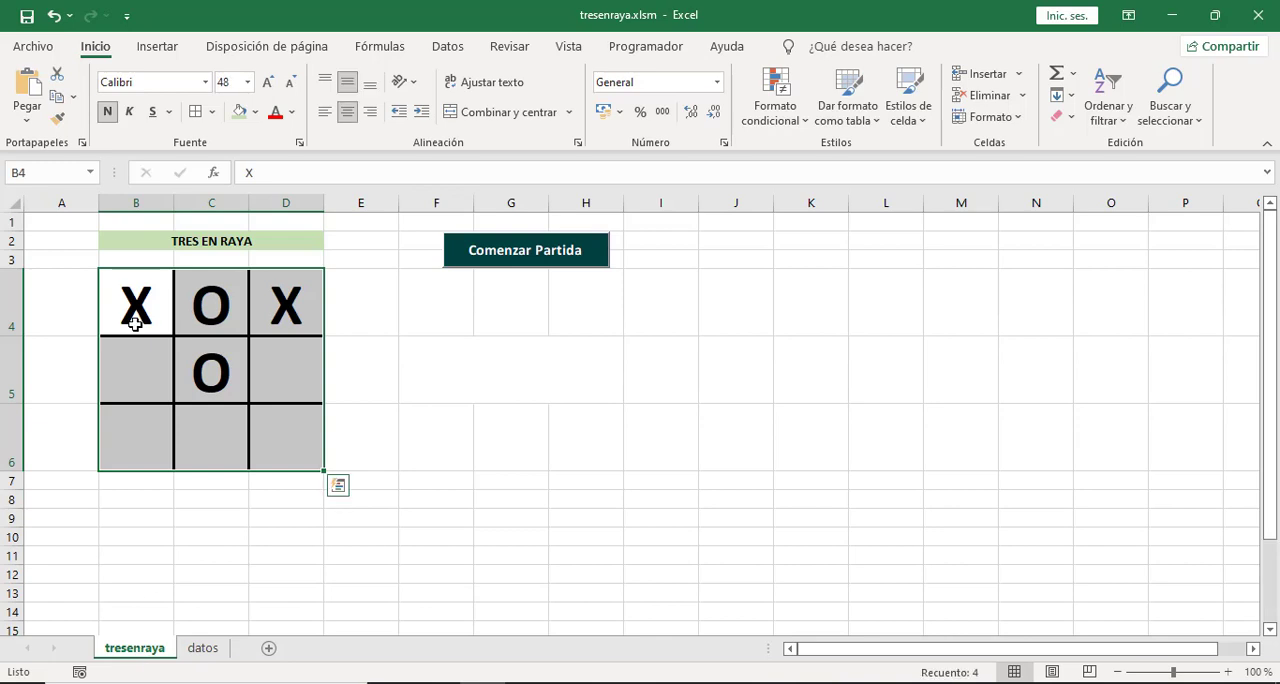
left_click(452, 384)
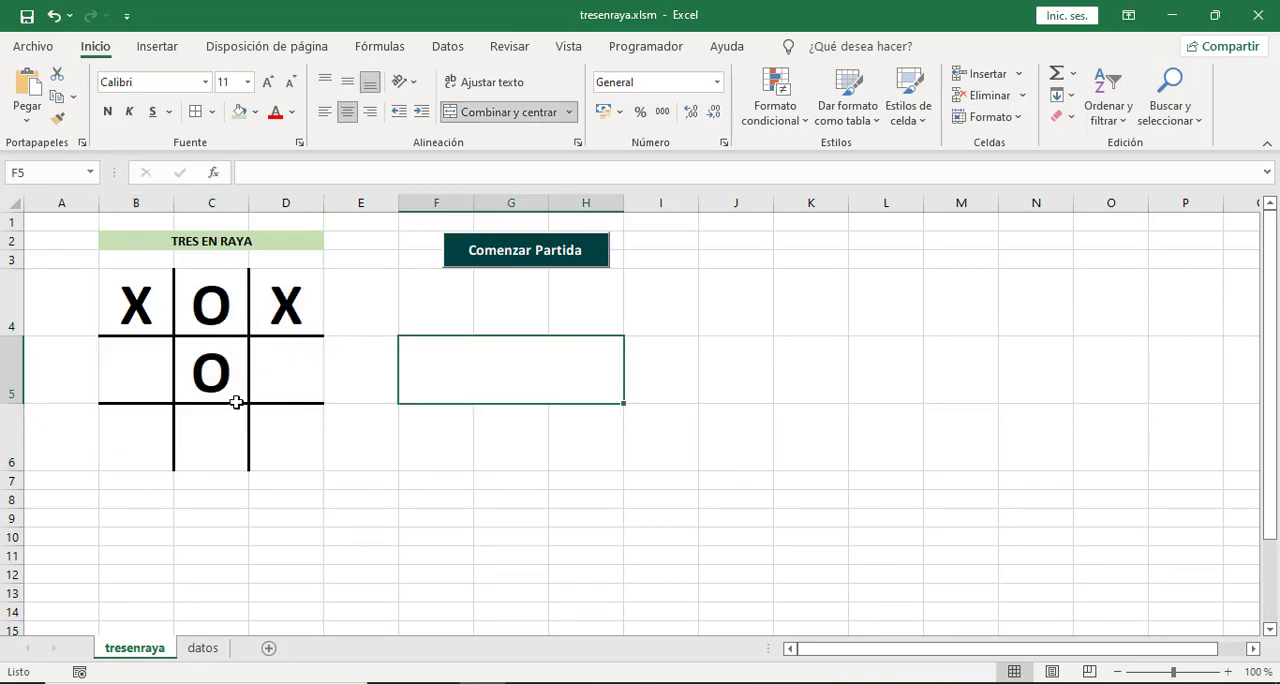
left_click(145, 320)
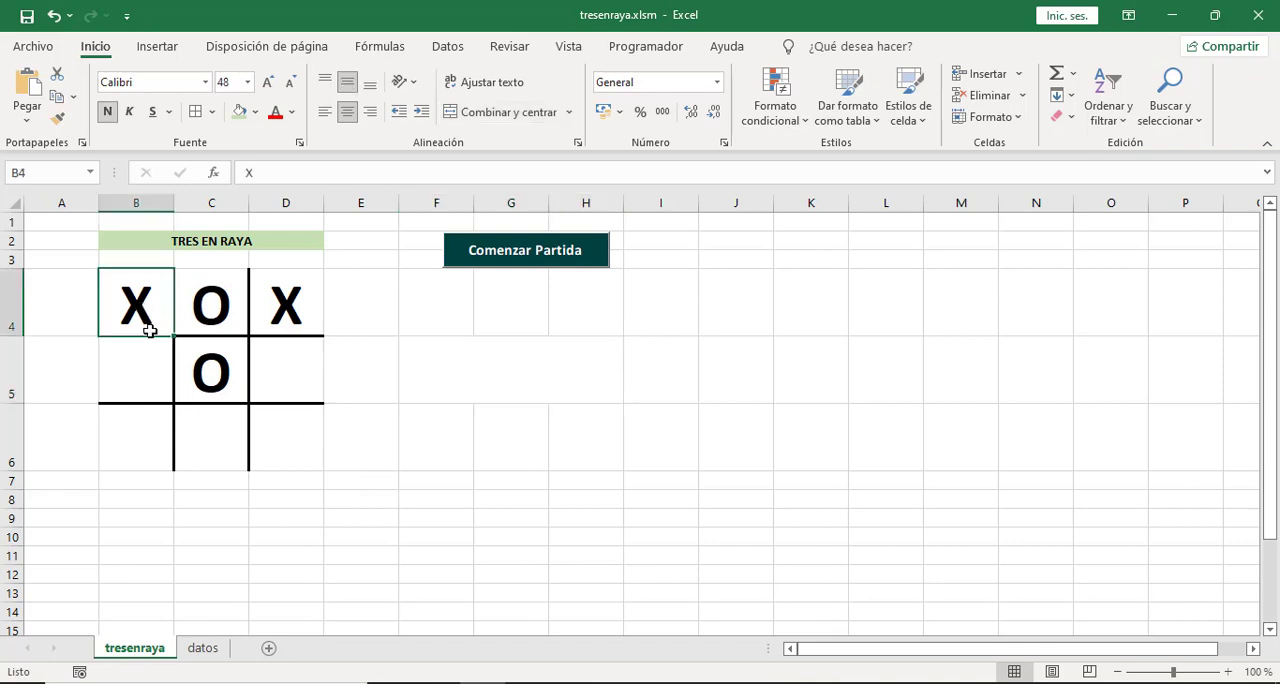
left_click(228, 309)
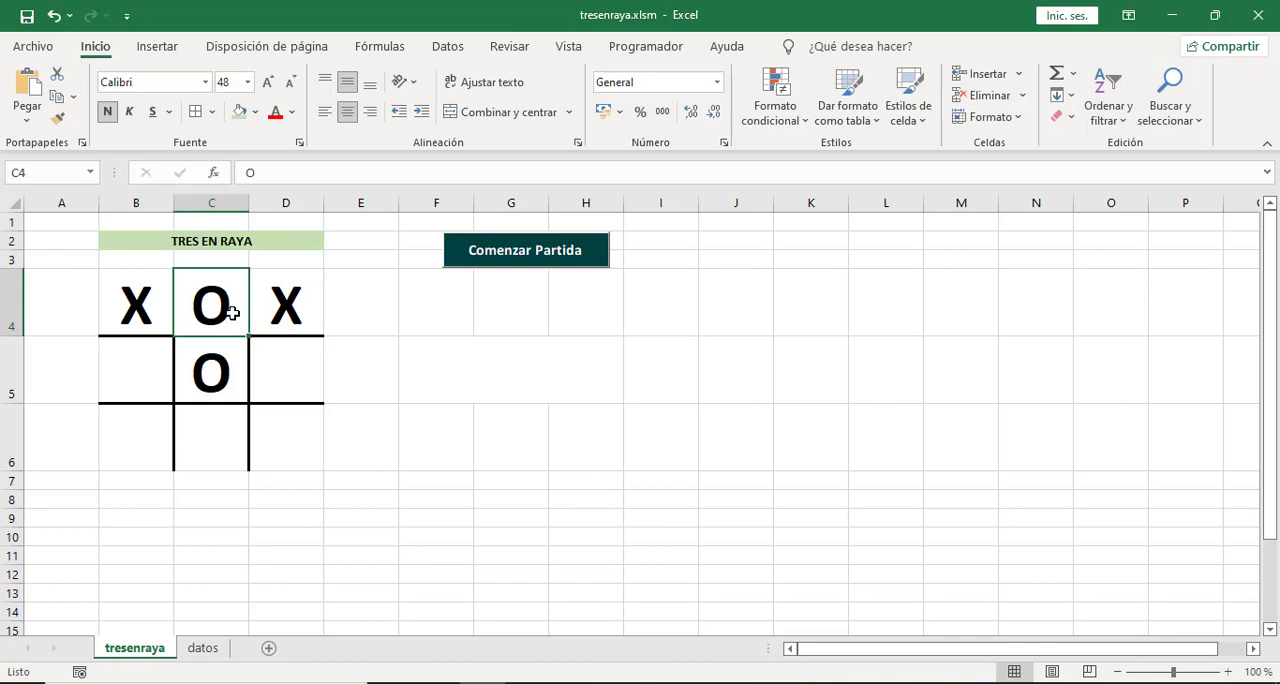
left_click(292, 376)
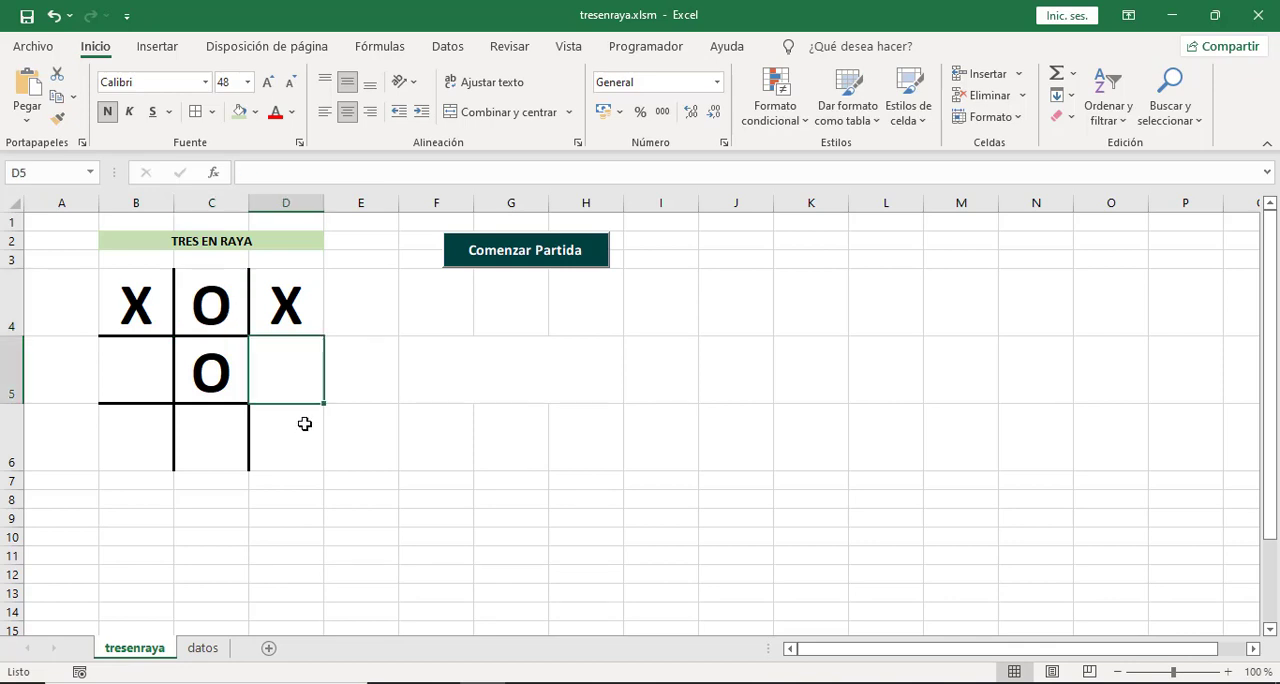
left_click(303, 424)
left_click(203, 648)
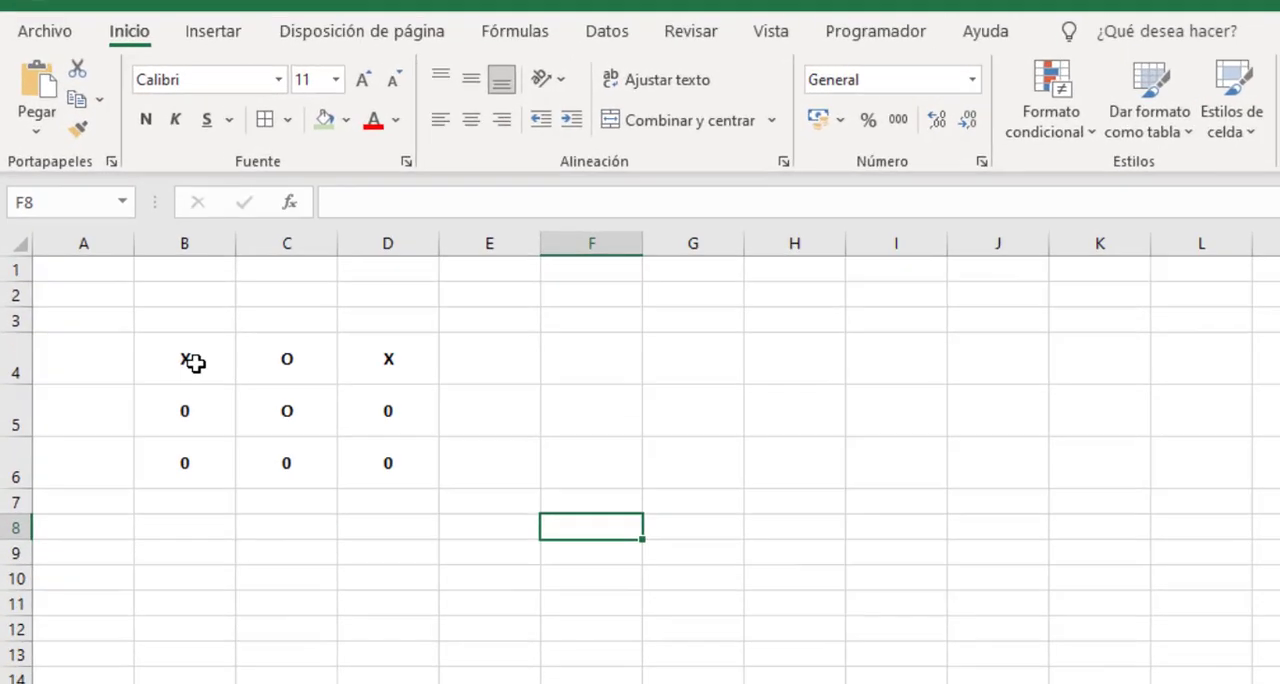
left_click(142, 288)
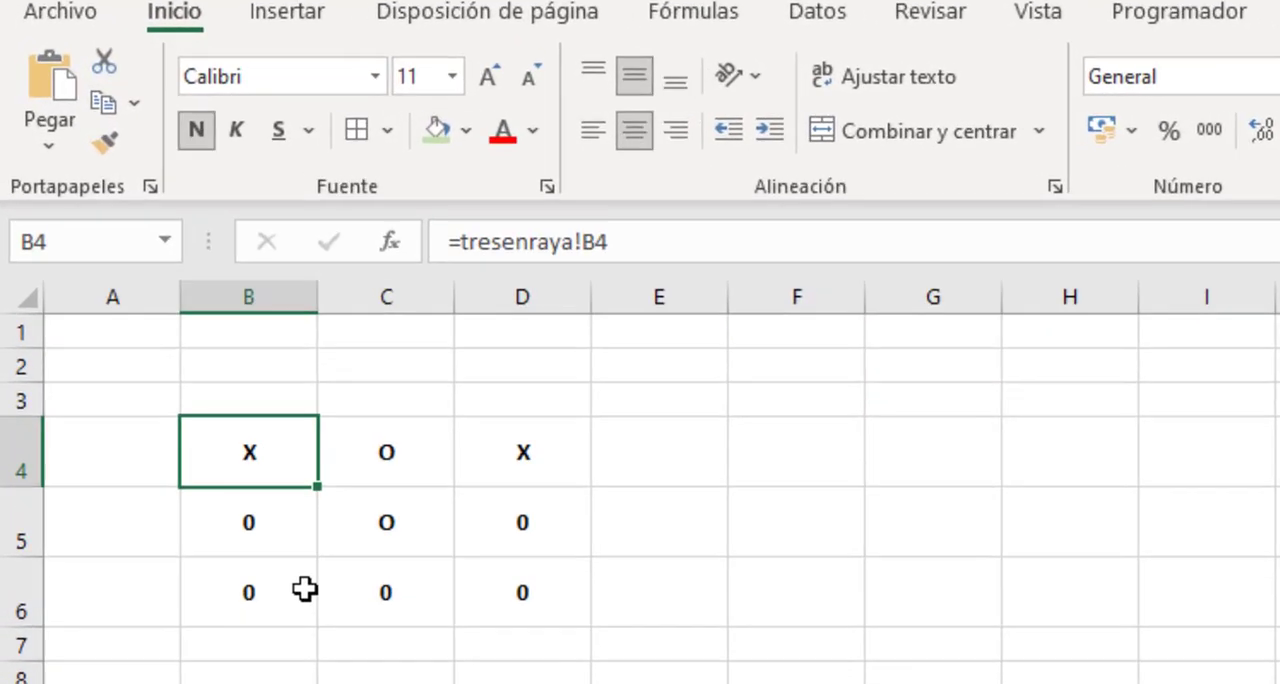
left_click(426, 462)
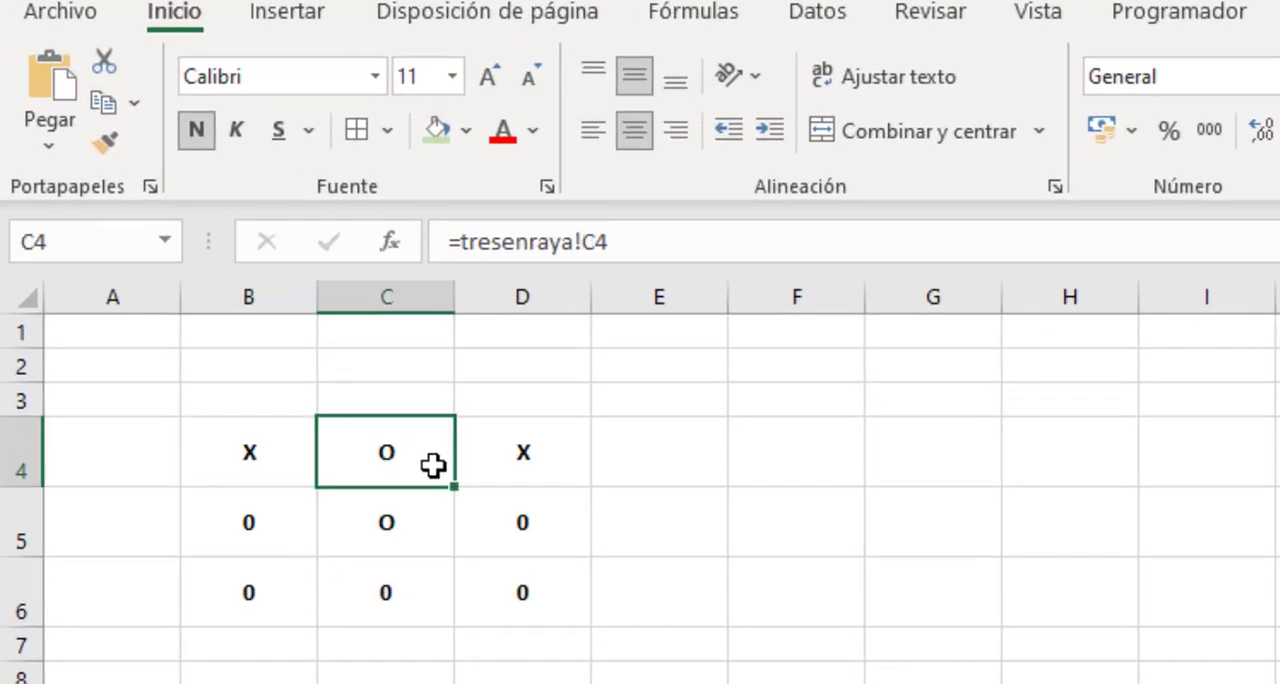
left_click(557, 511)
left_click(548, 600)
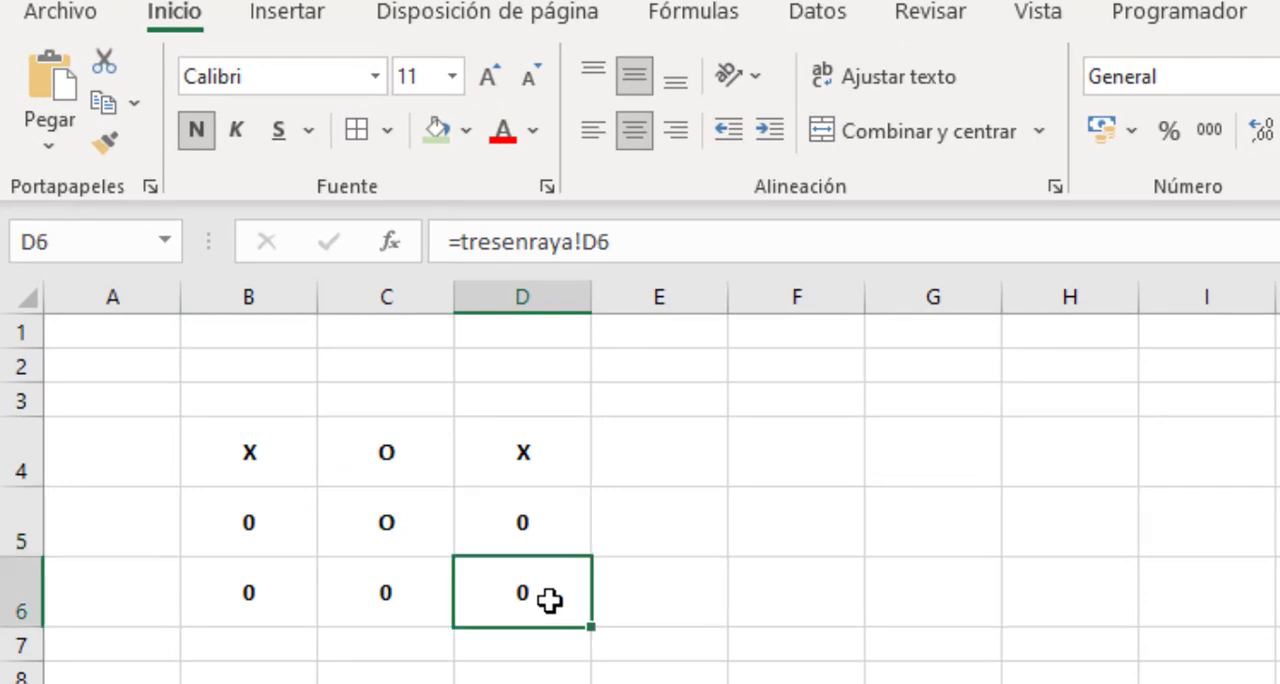
left_click(410, 594)
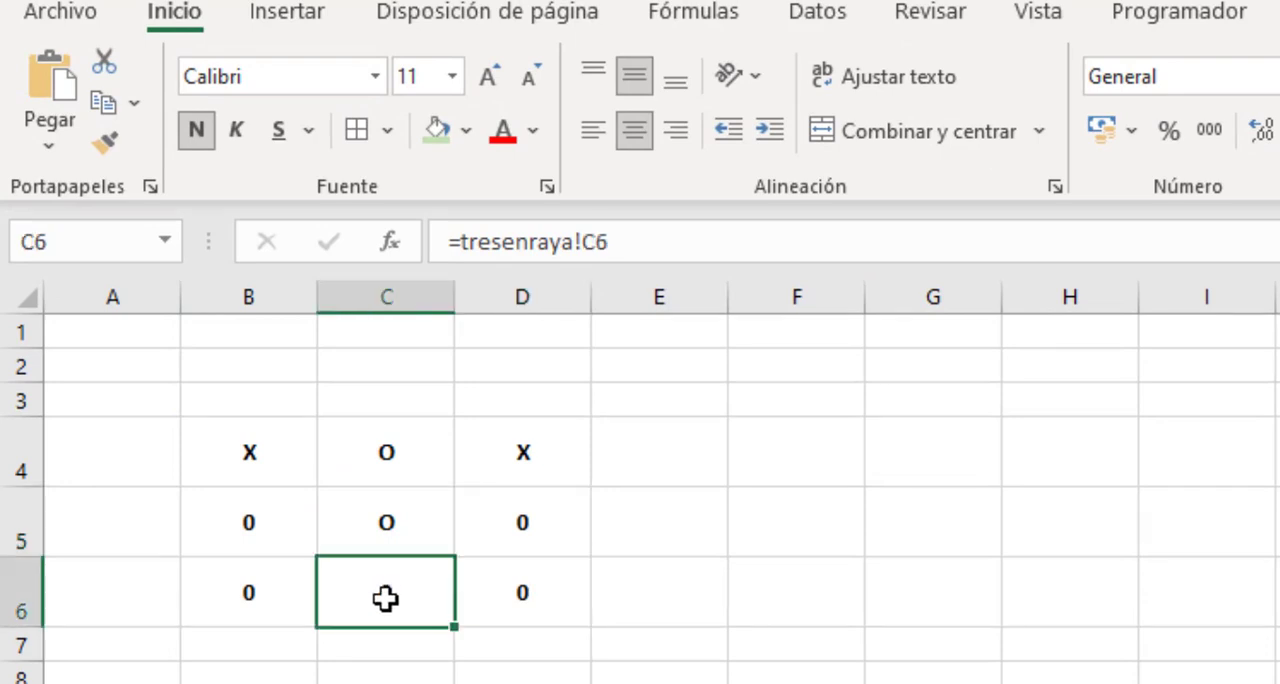
Set the text of B4:D6 on the datos sheet to 14 point in the Consolas font.
left_click_drag(254, 440, 537, 597)
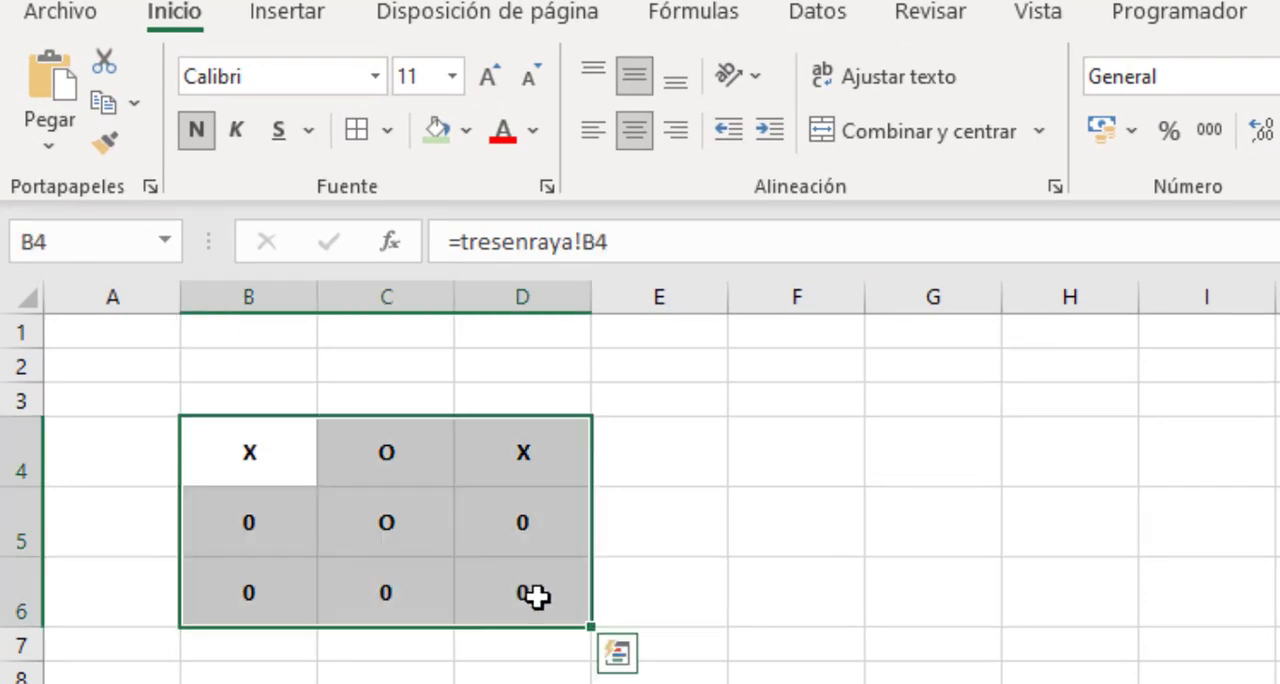
left_click(490, 78)
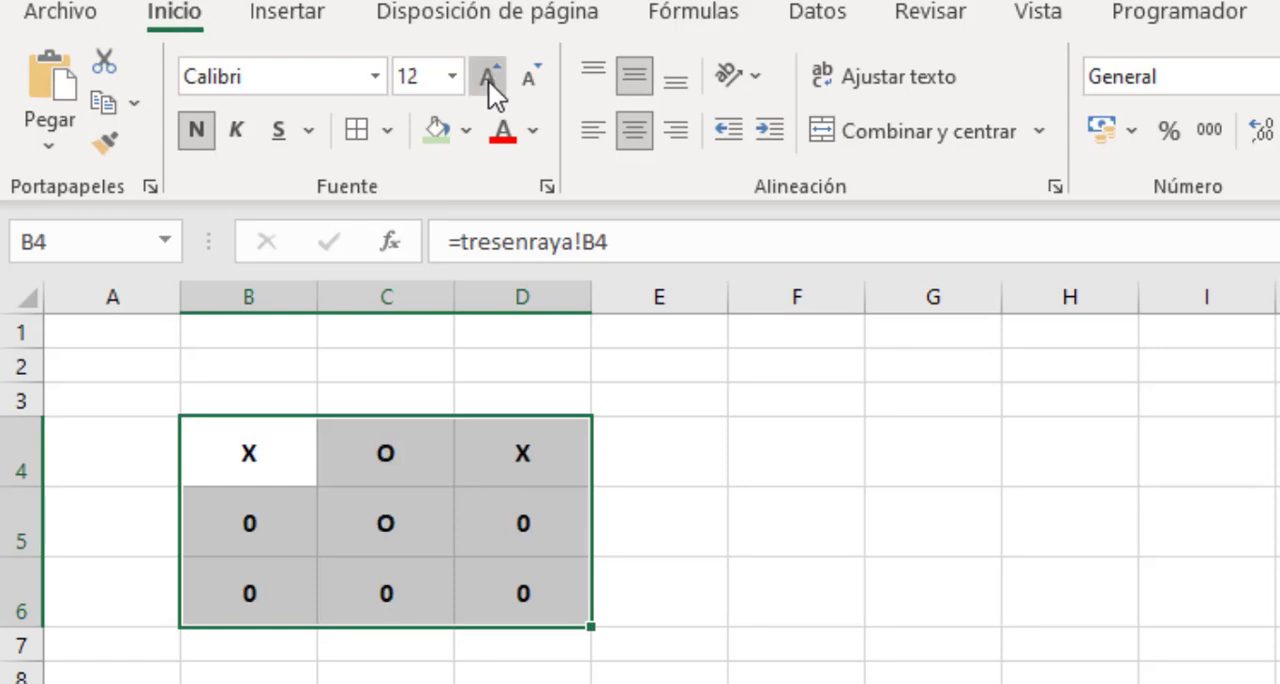
left_click(489, 80)
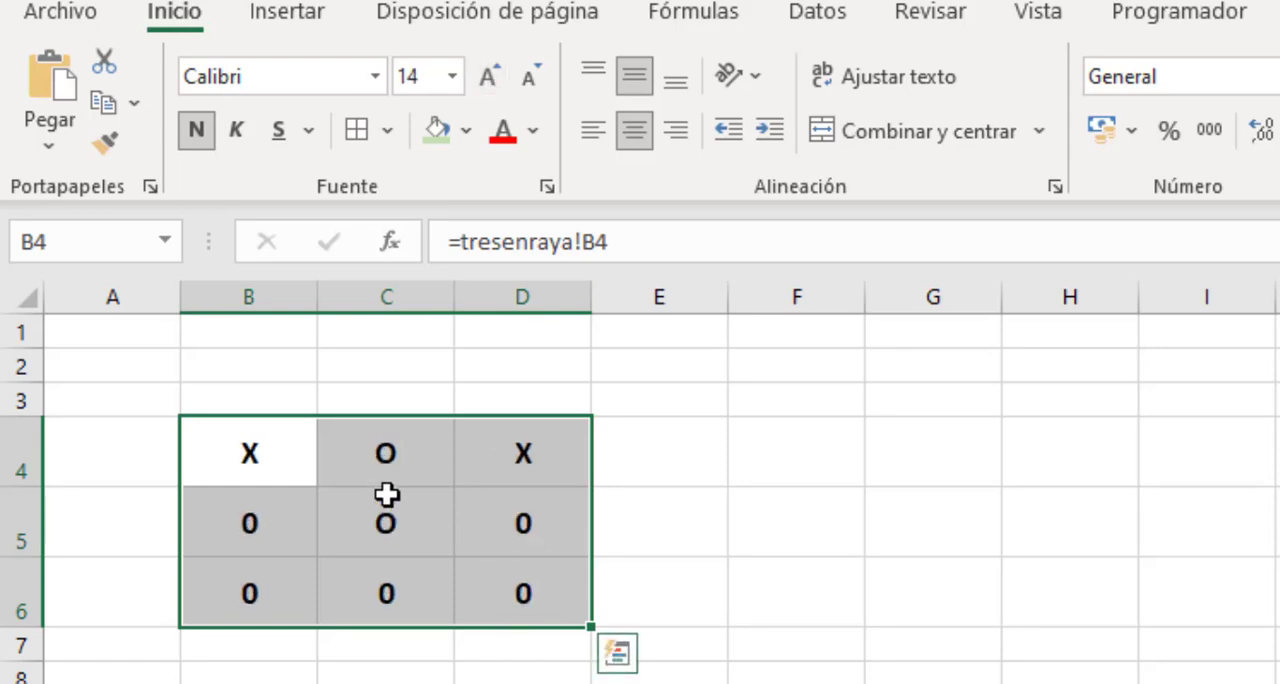
left_click(374, 80)
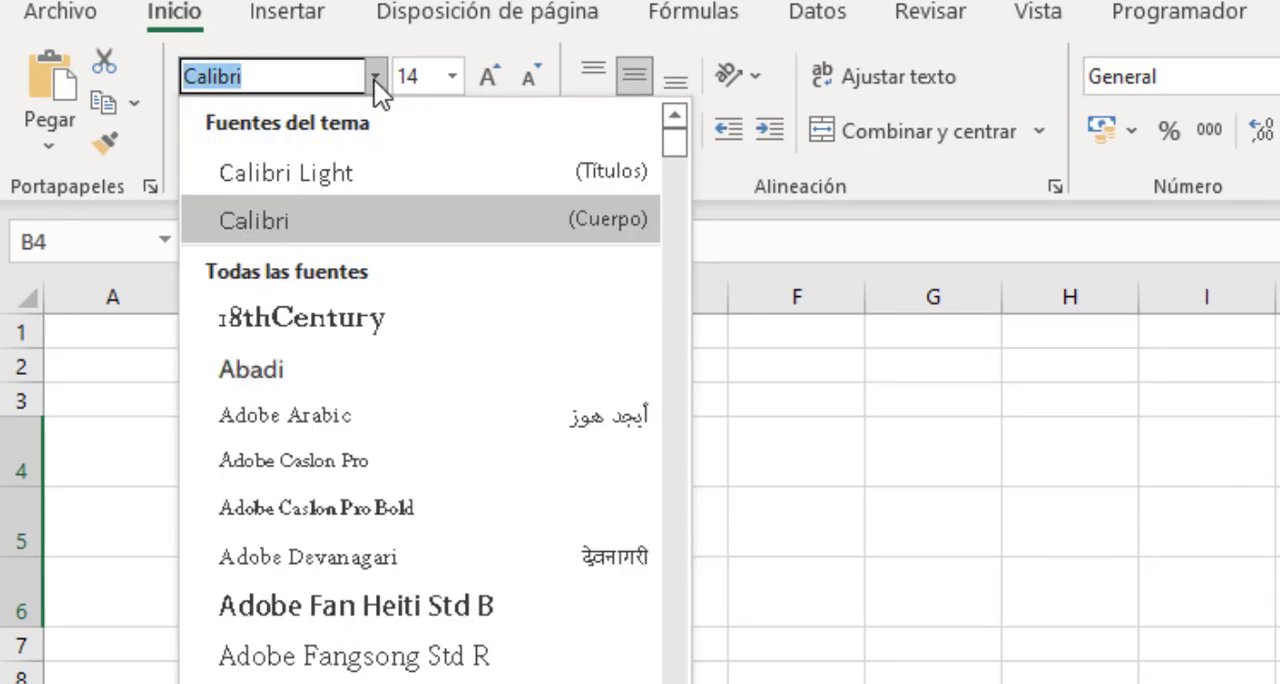
left_click_drag(673, 146, 696, 337)
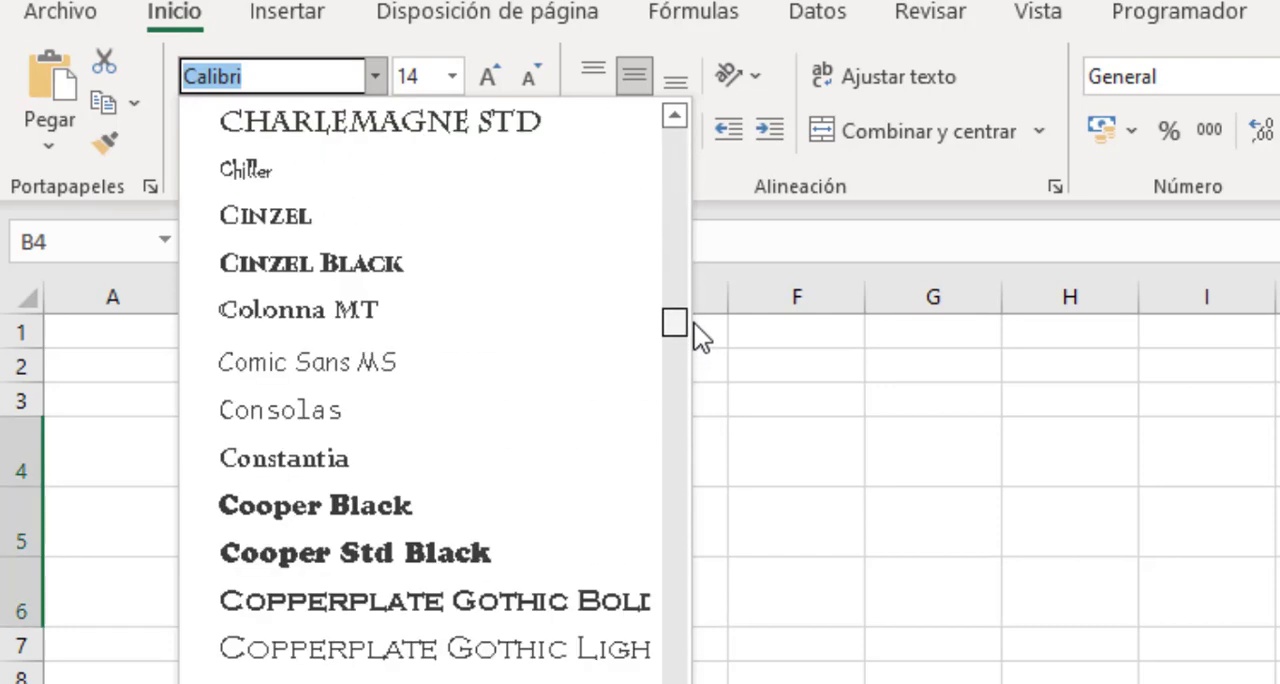
left_click(330, 416)
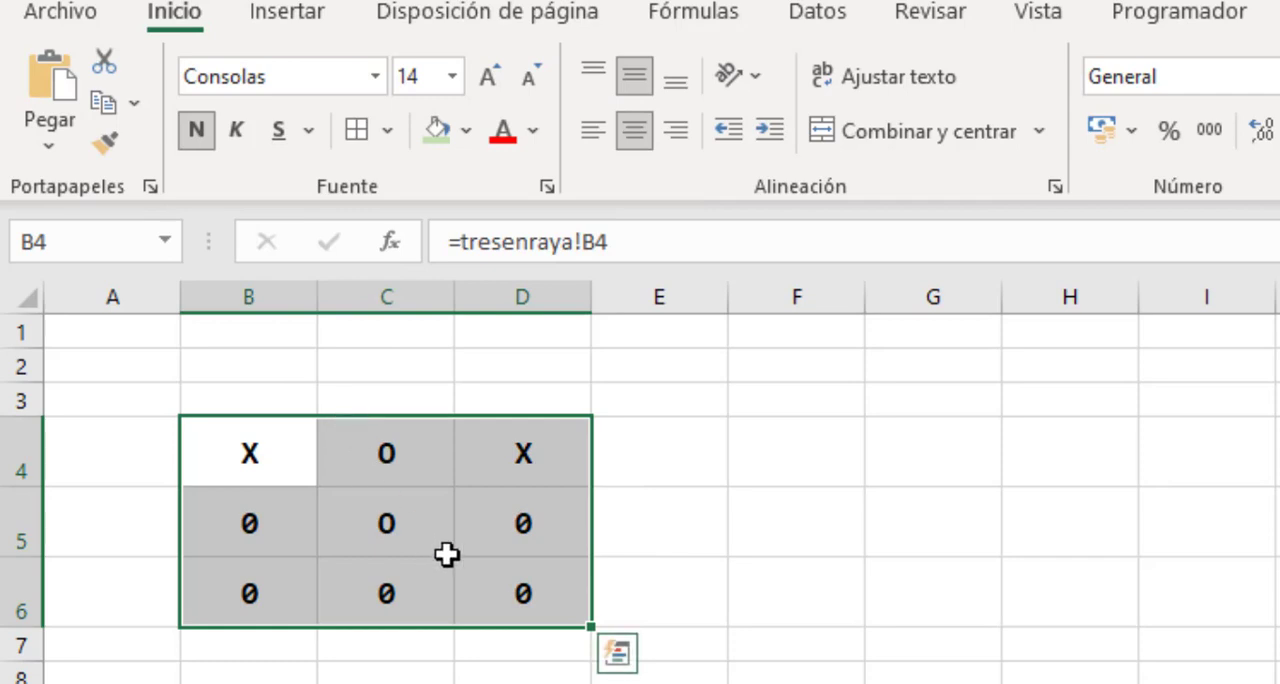
left_click(647, 518)
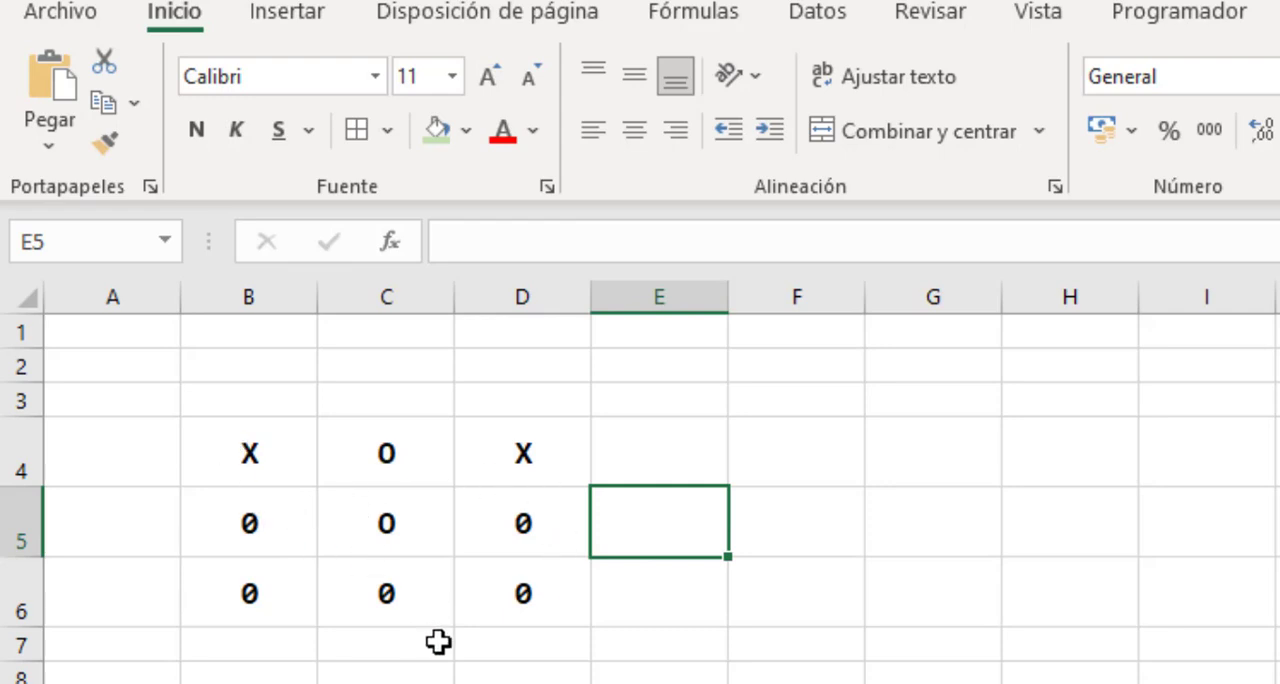
Enter the label Diagonales in cell B7, below the mirrored board.
left_click(271, 651)
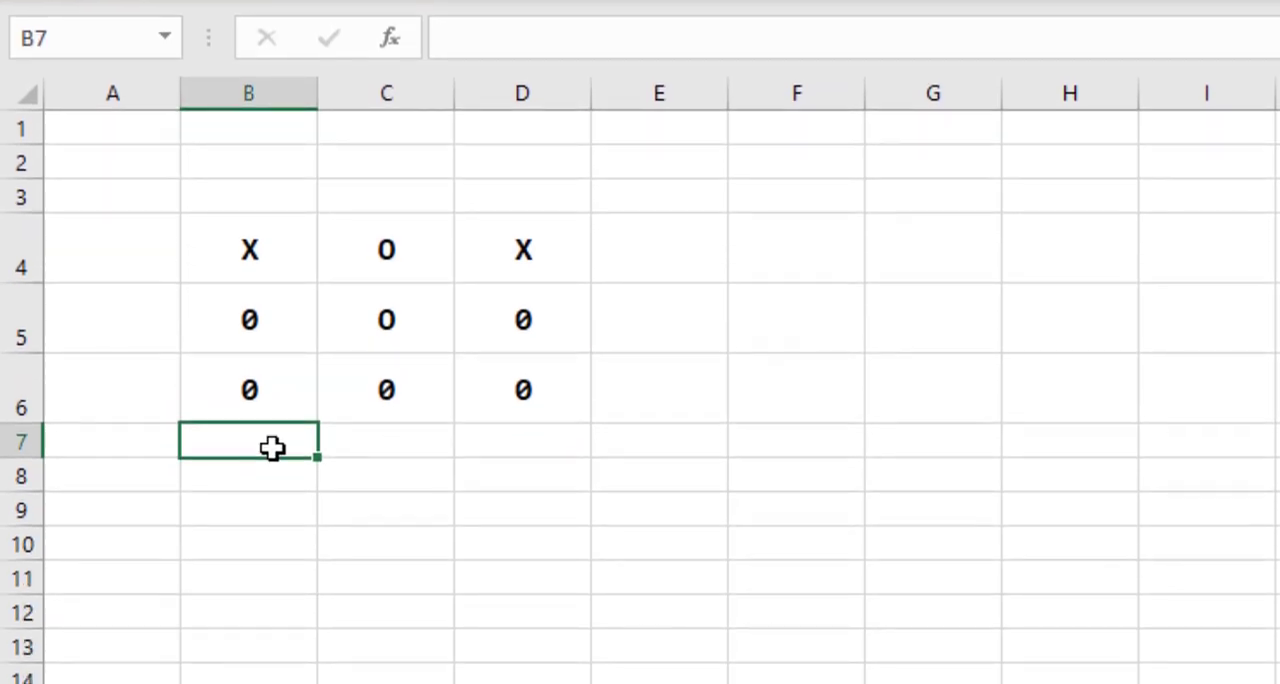
type("Diago")
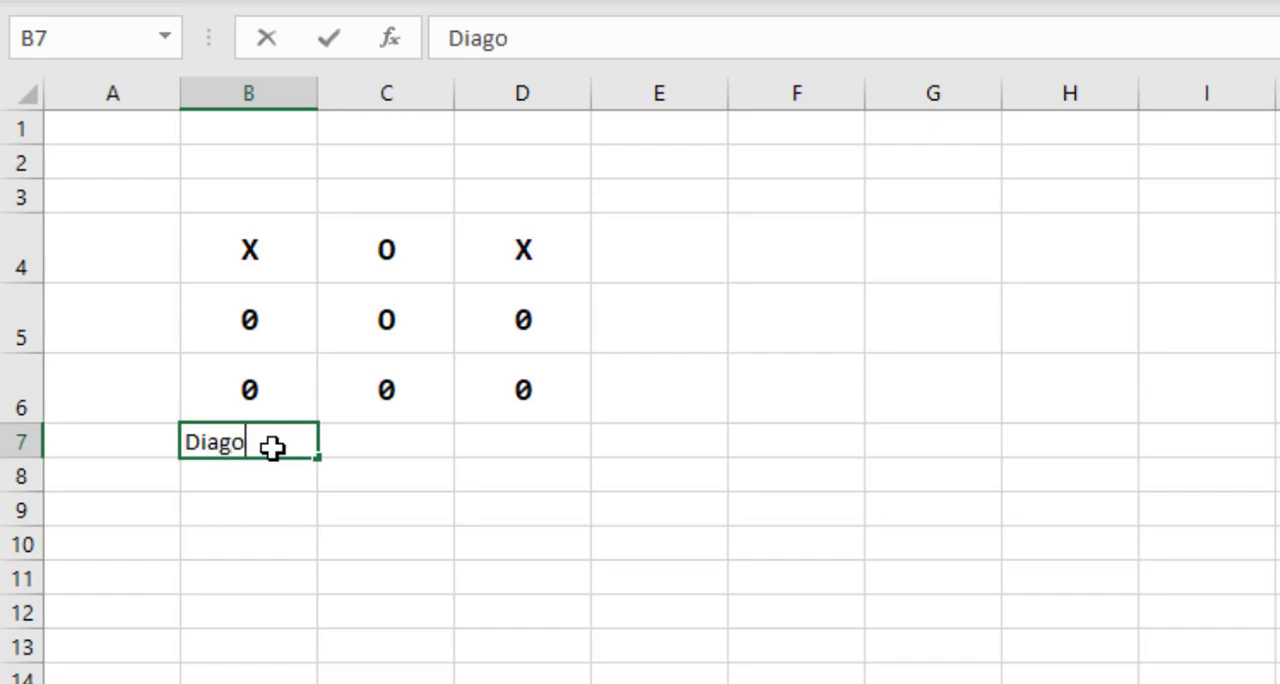
type("nales")
key("Return")
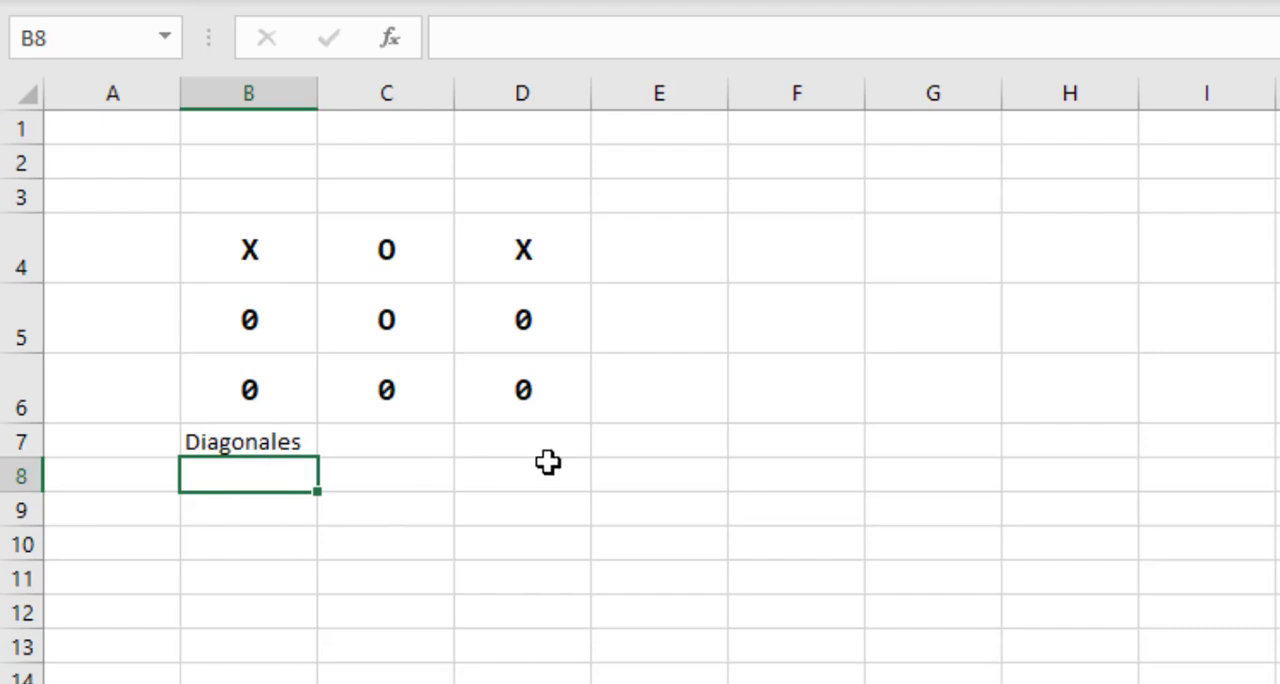
Review the diagonal cells B4, C5 and D6, and enter the formula =B4 in cell B8 under Diagonales.
left_click(255, 250)
left_click(385, 318)
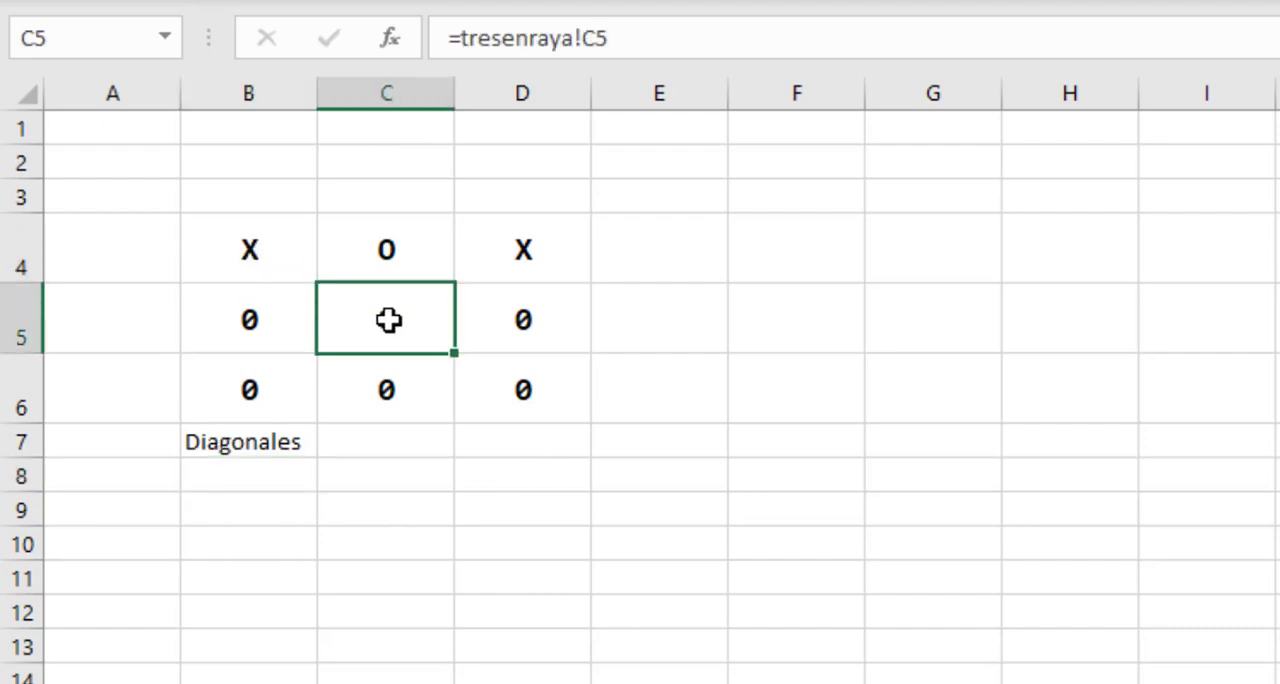
left_click(512, 390)
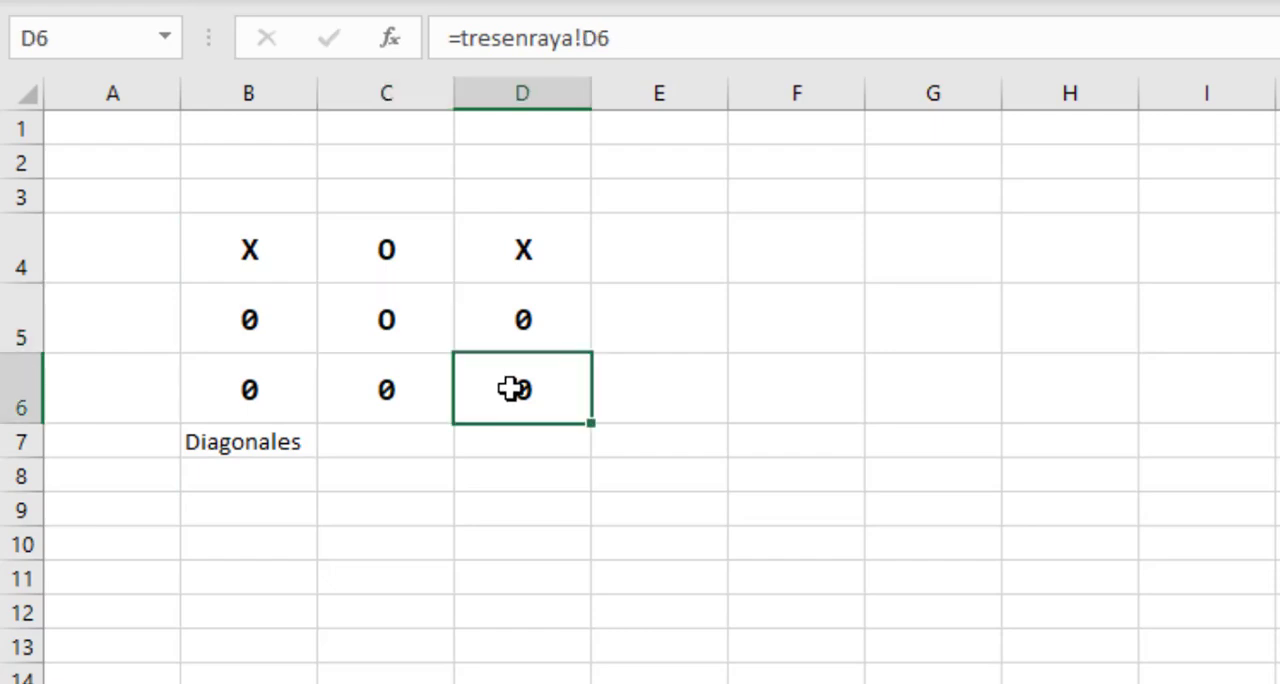
left_click(277, 477)
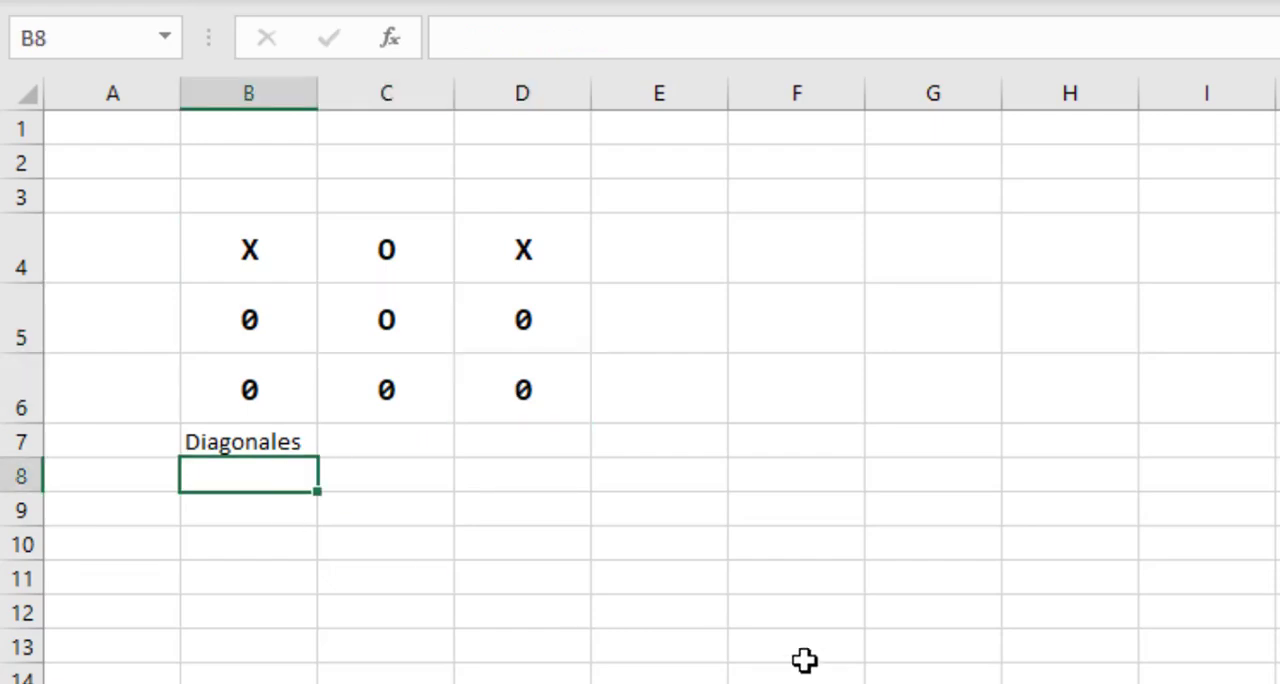
type("=")
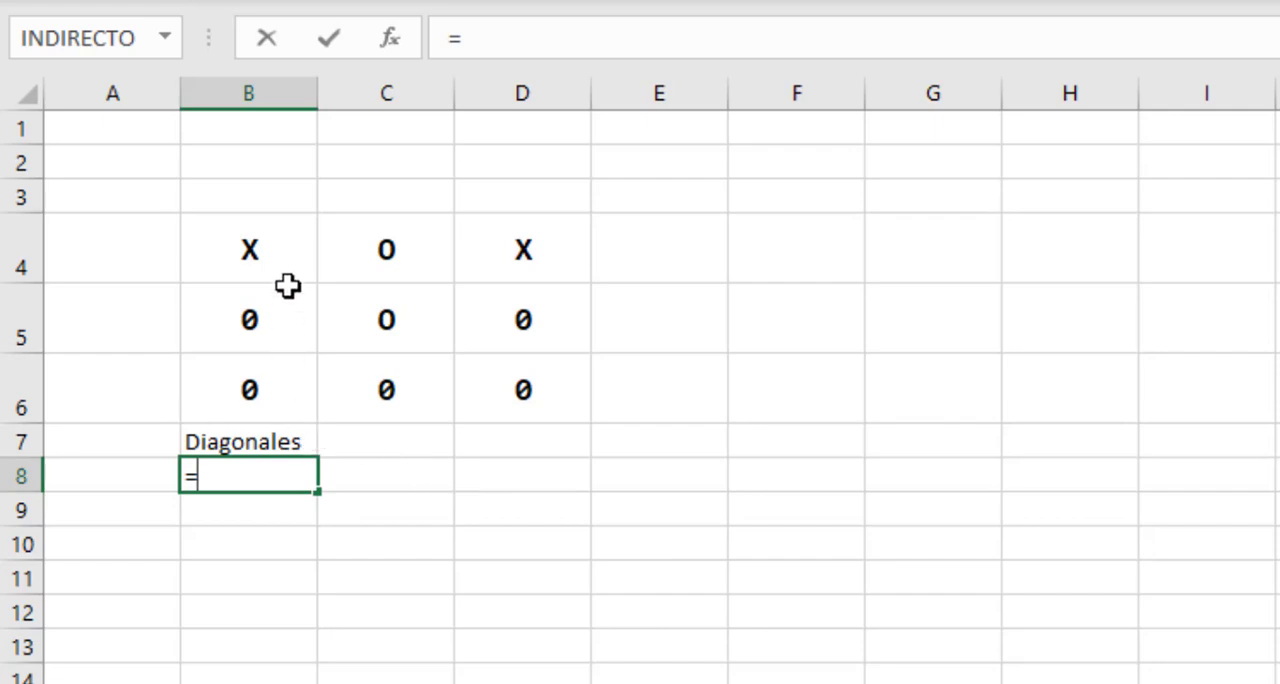
left_click(251, 254)
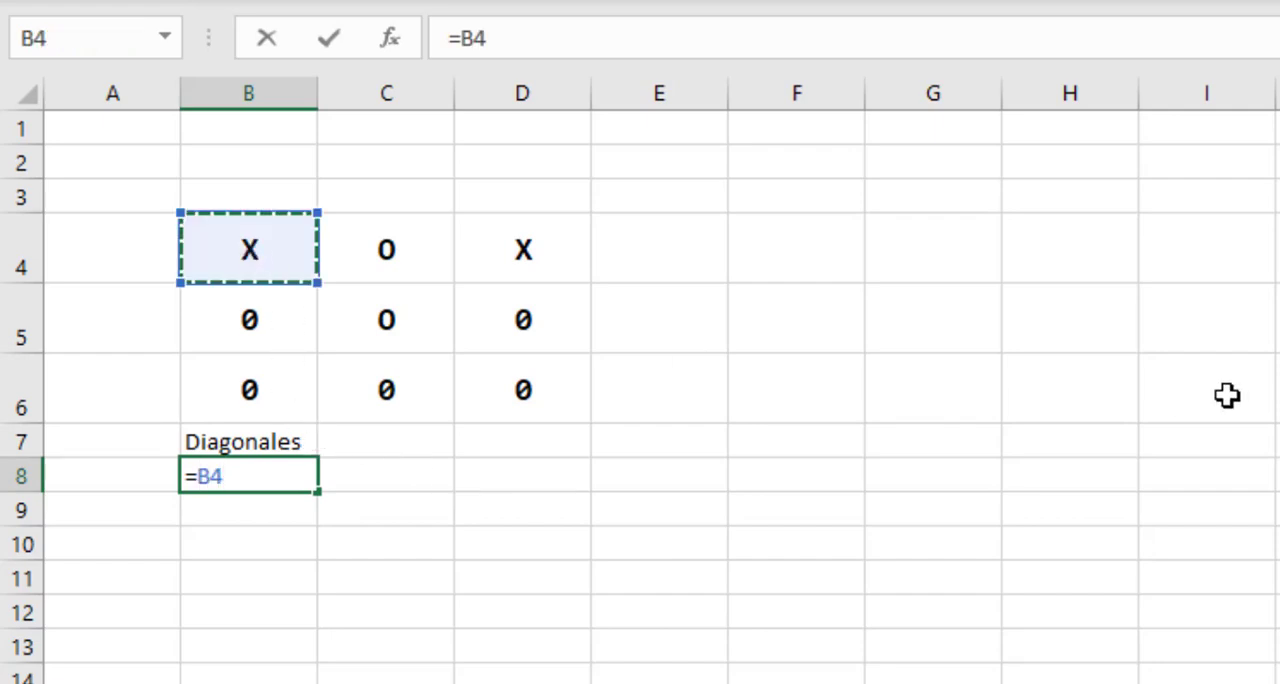
key("Return")
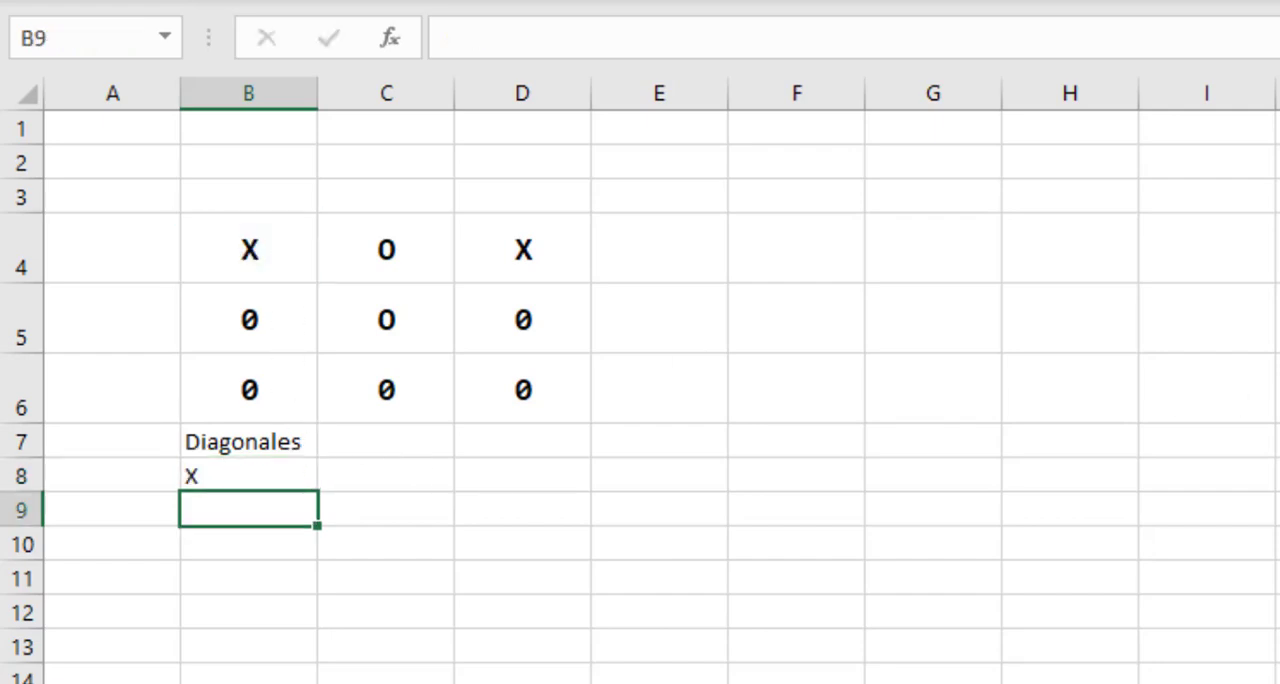
Enter the formulas =C5 in cell C8 and =D6 in cell D8 to complete the first diagonal row.
left_click(425, 473)
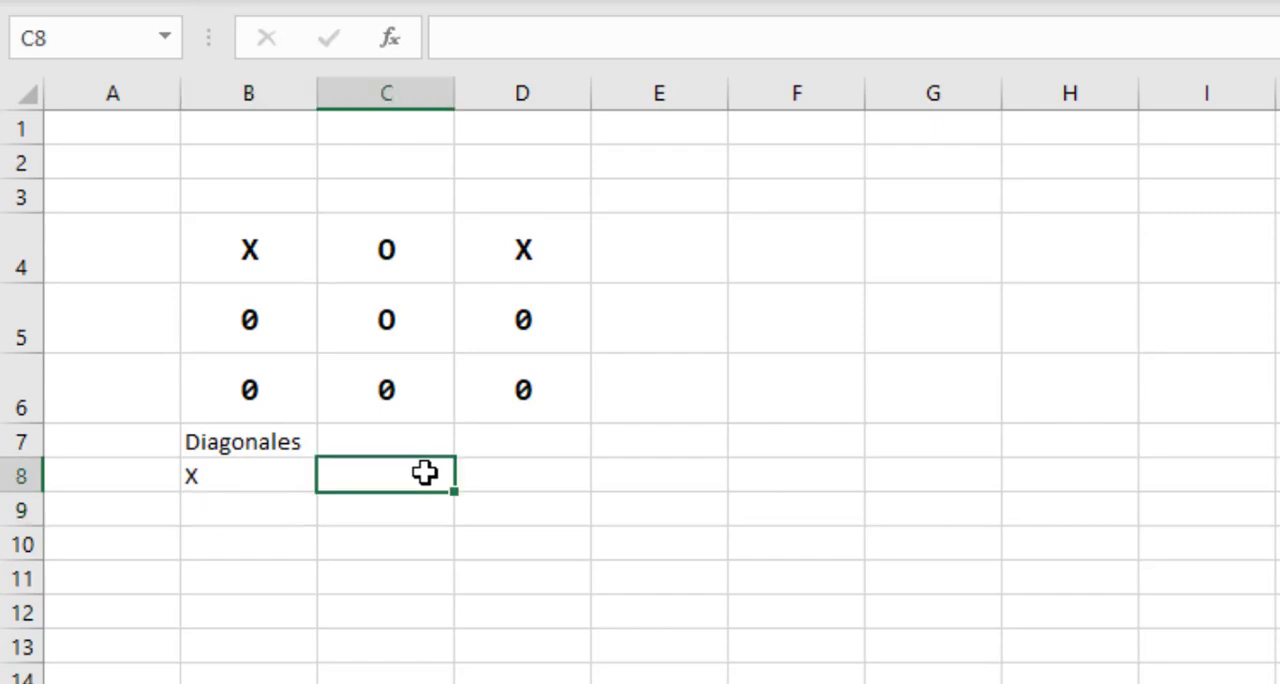
type("=")
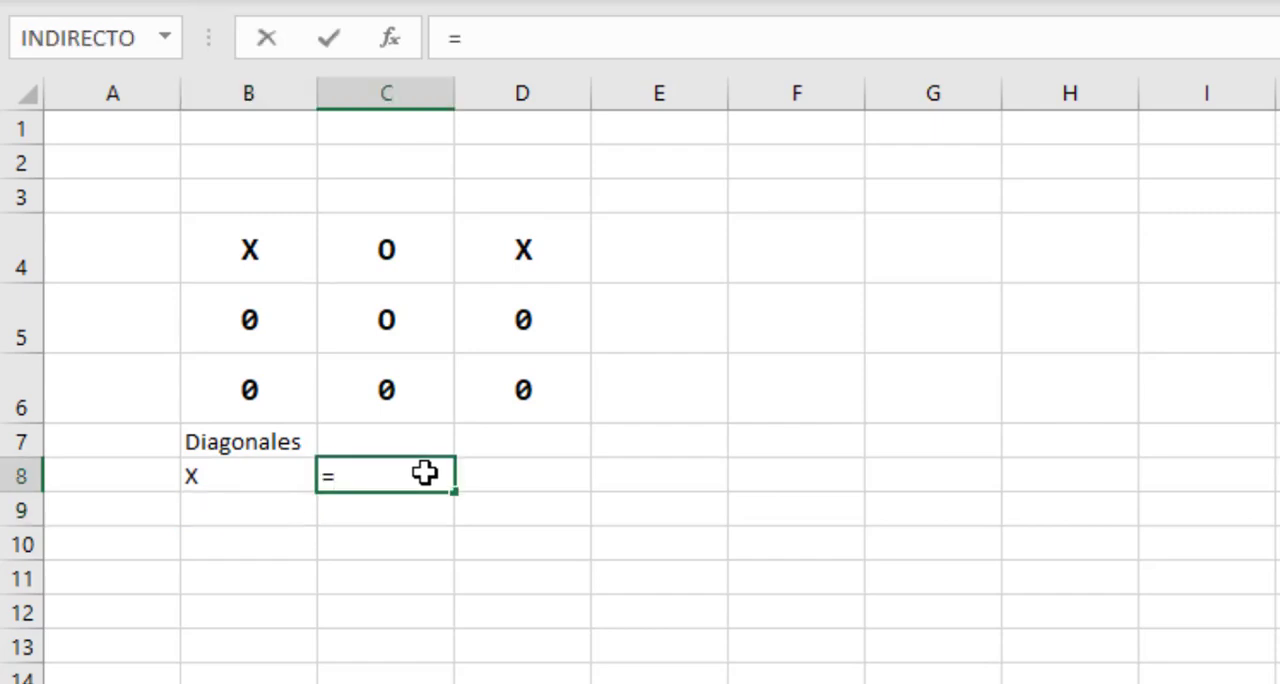
left_click(382, 320)
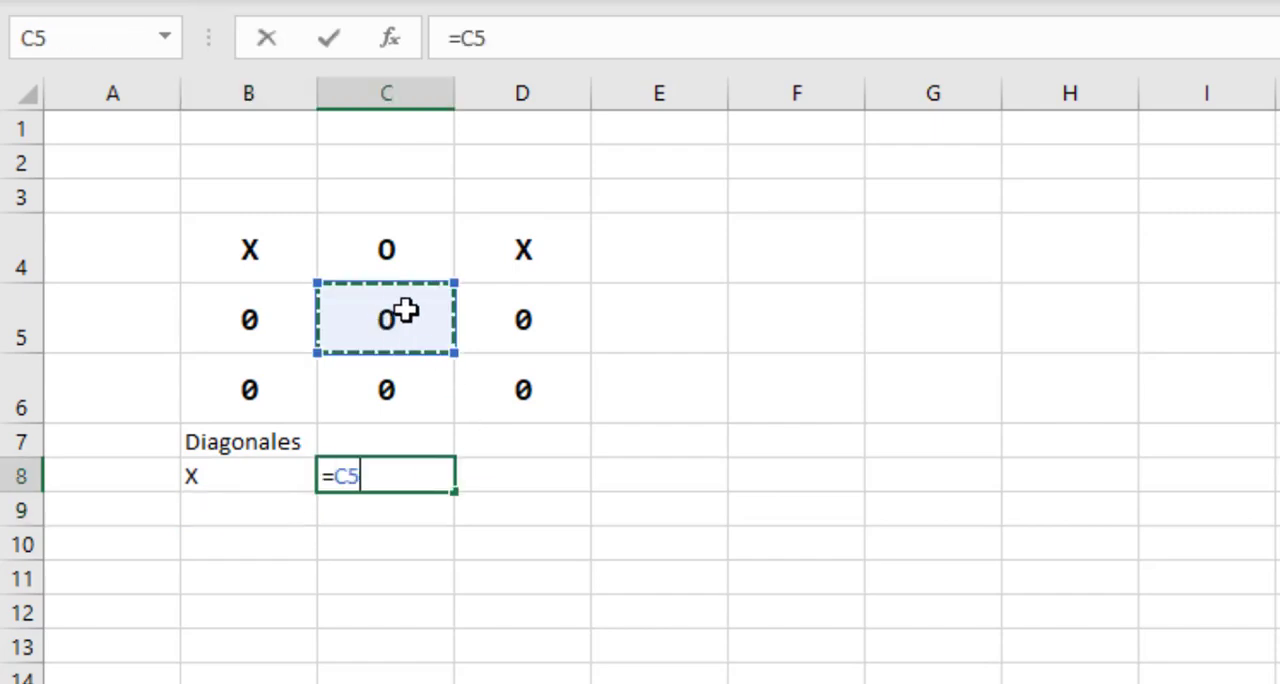
key("Return")
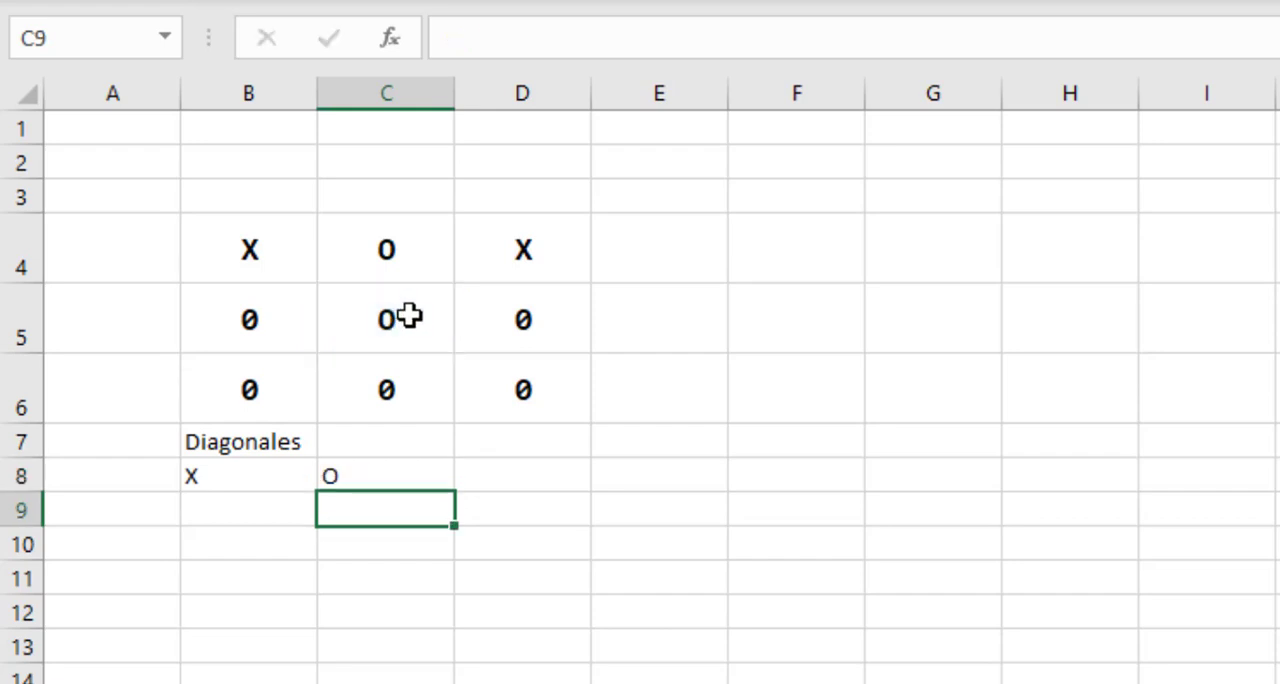
left_click(517, 477)
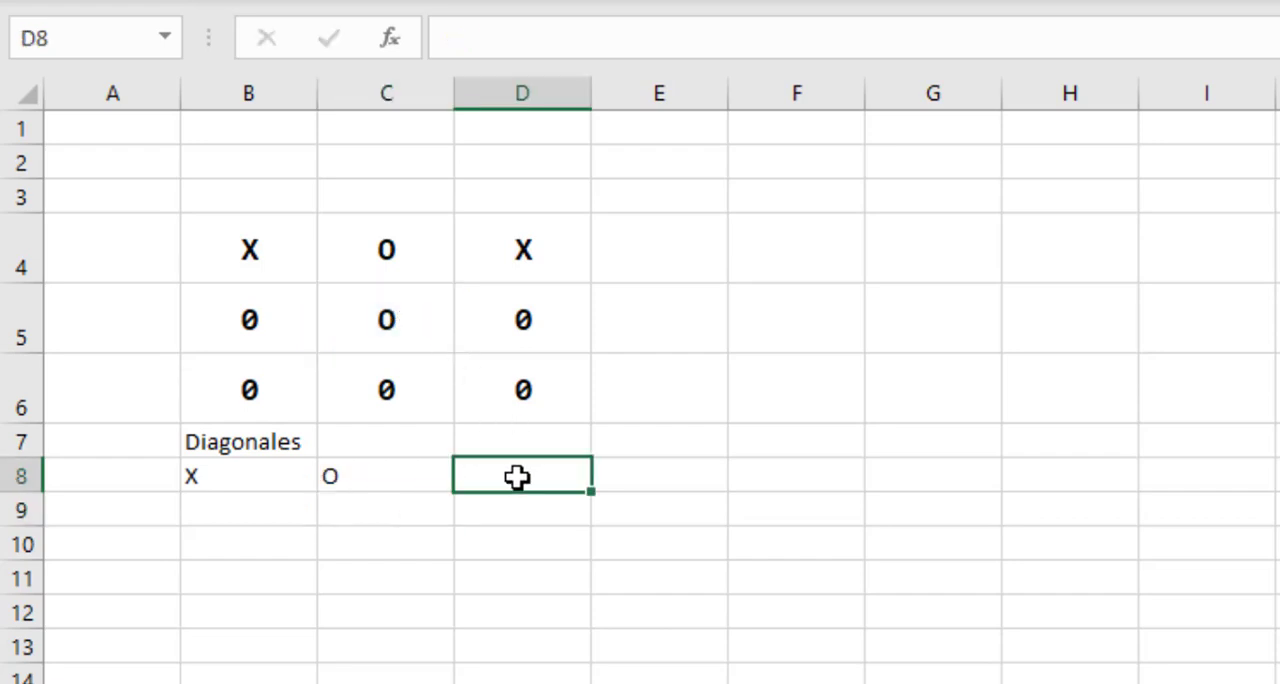
type("=")
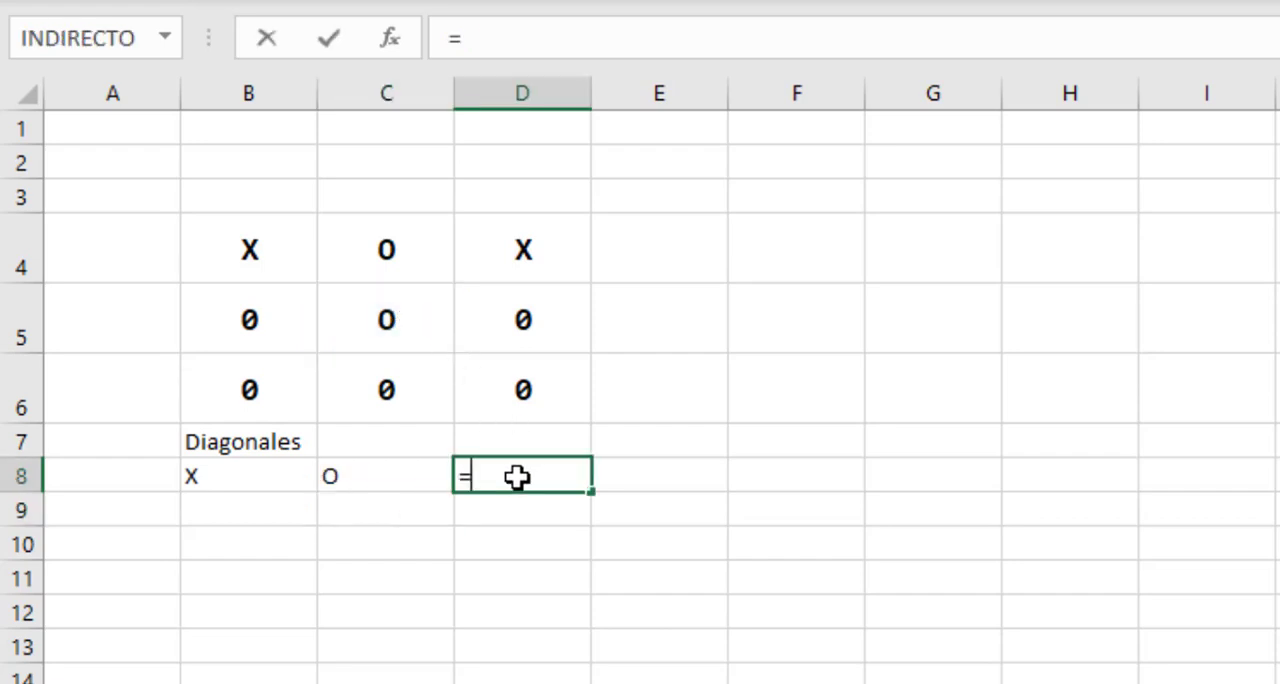
left_click(525, 394)
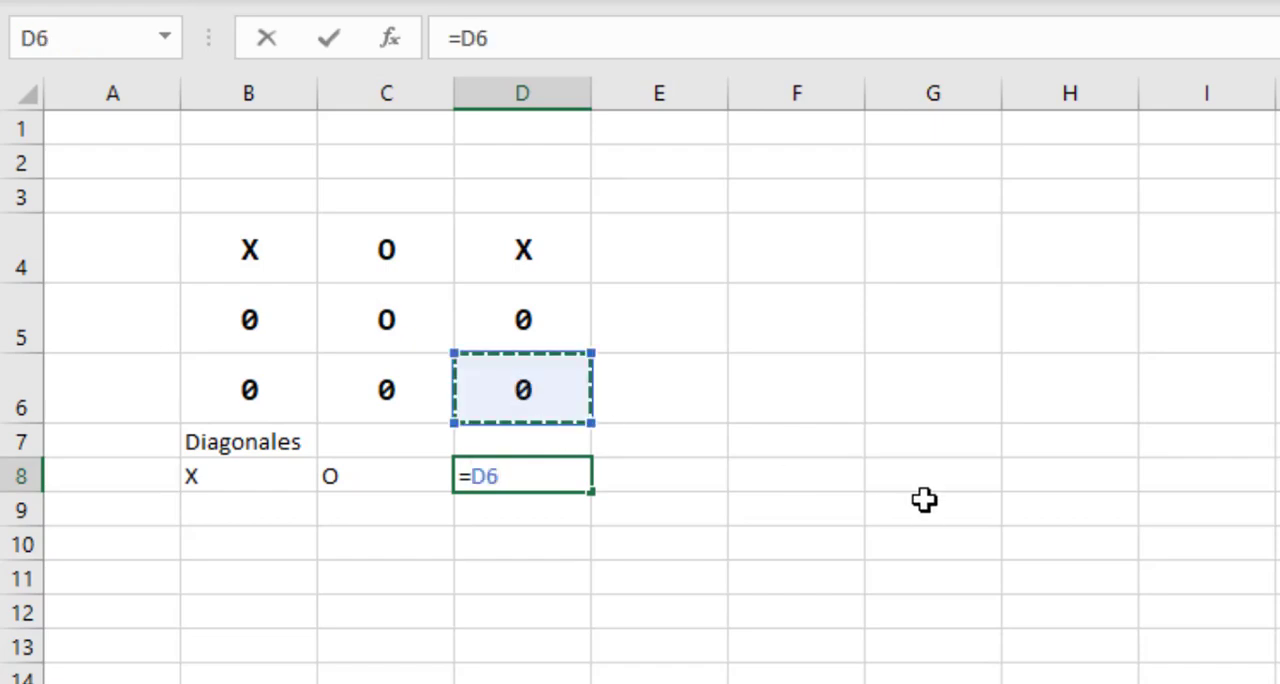
key("Return")
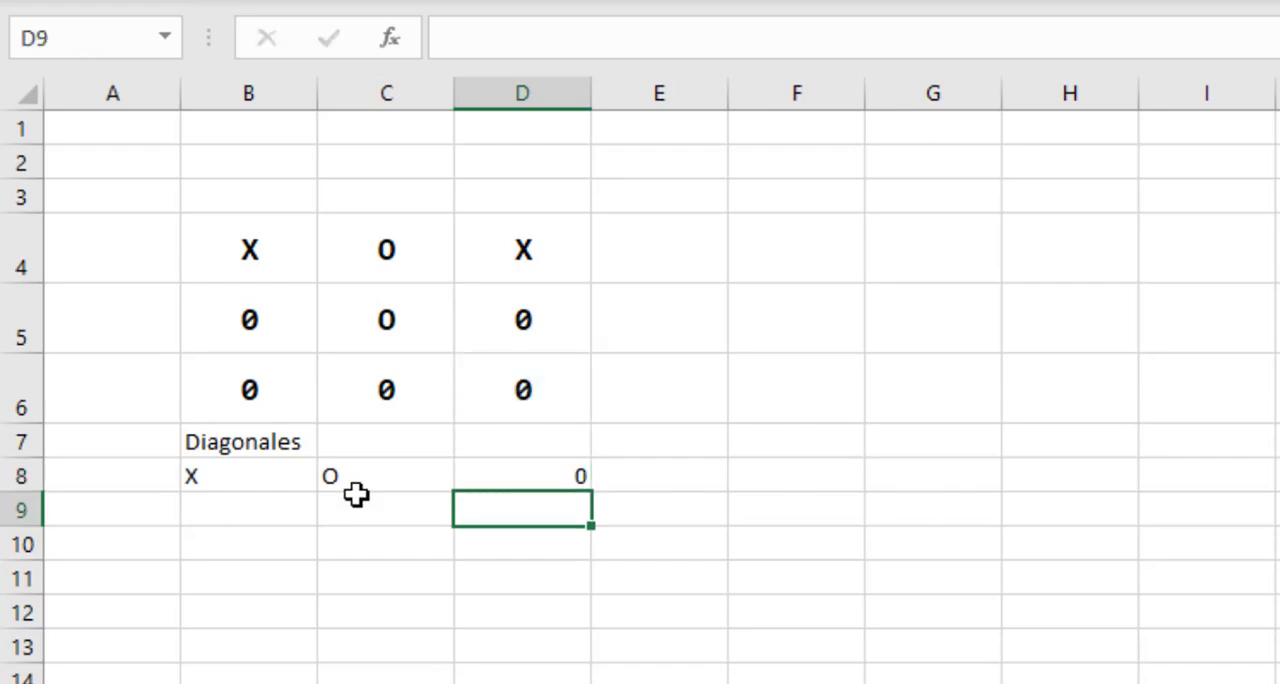
Compare the first diagonal row B8:D8 with board cells B4, C5 and D6, and examine the opposite diagonal B6, C5 and D4.
left_click_drag(257, 476, 517, 477)
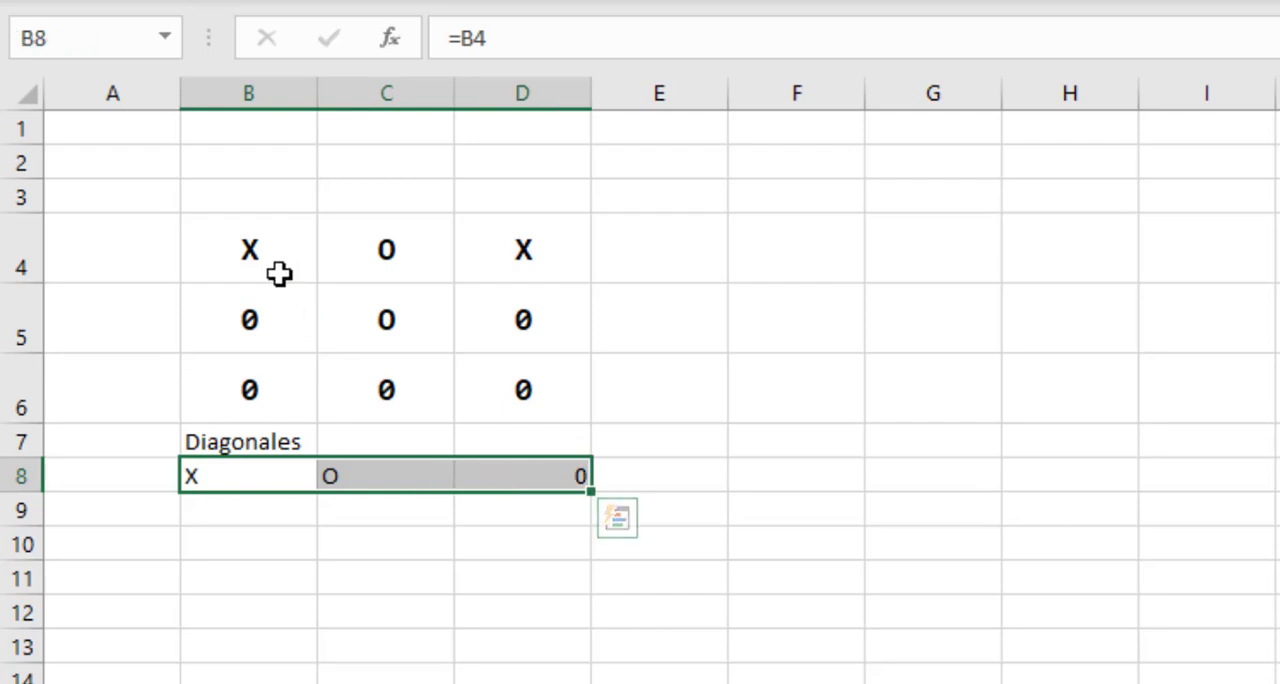
left_click(257, 251)
left_click(374, 311)
left_click(525, 387)
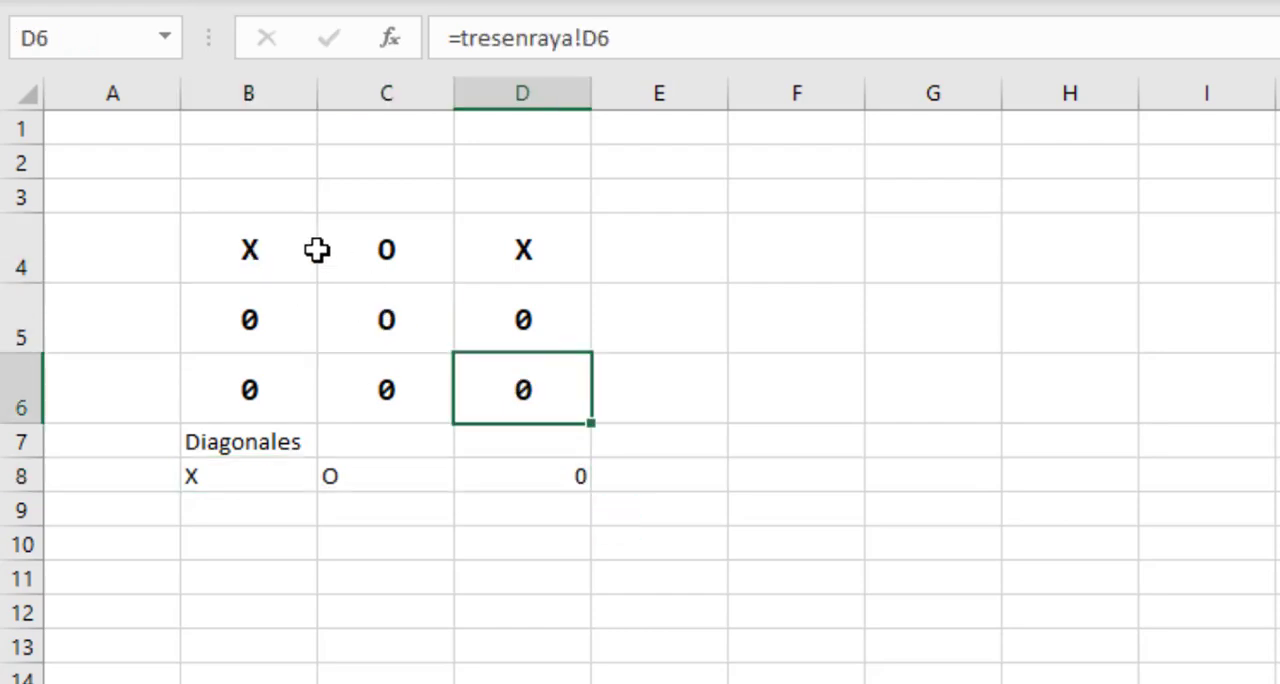
left_click_drag(243, 473, 496, 475)
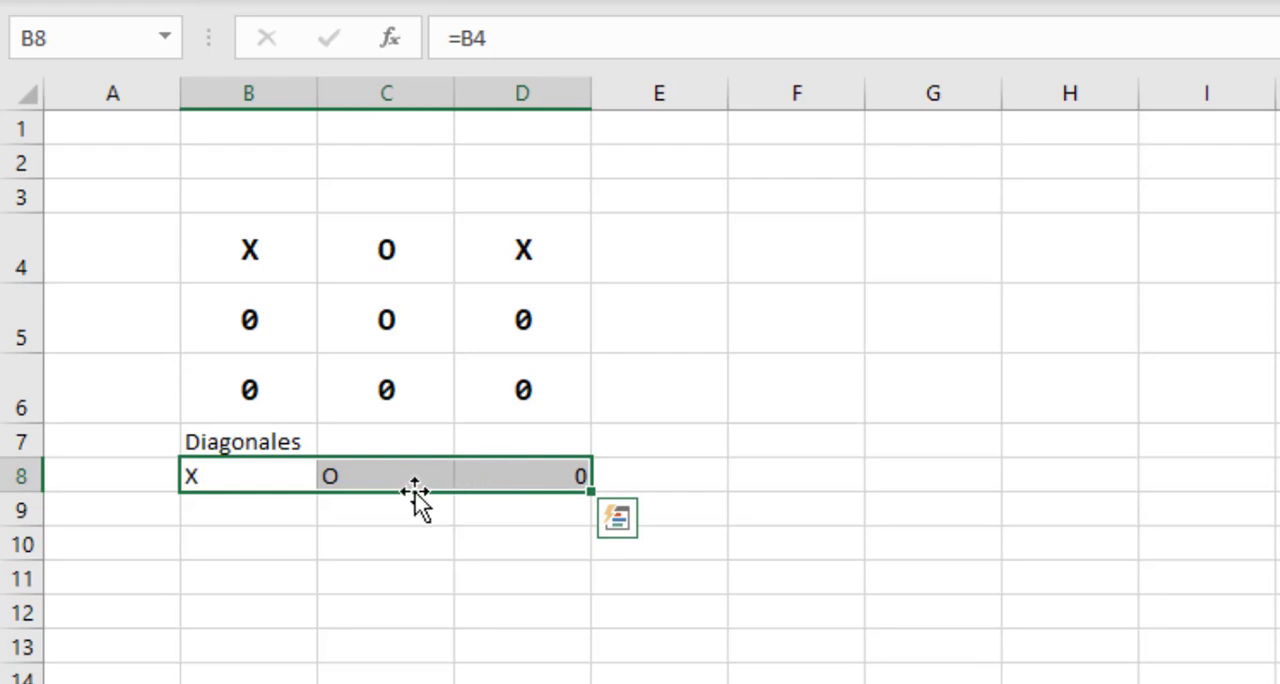
left_click(267, 510)
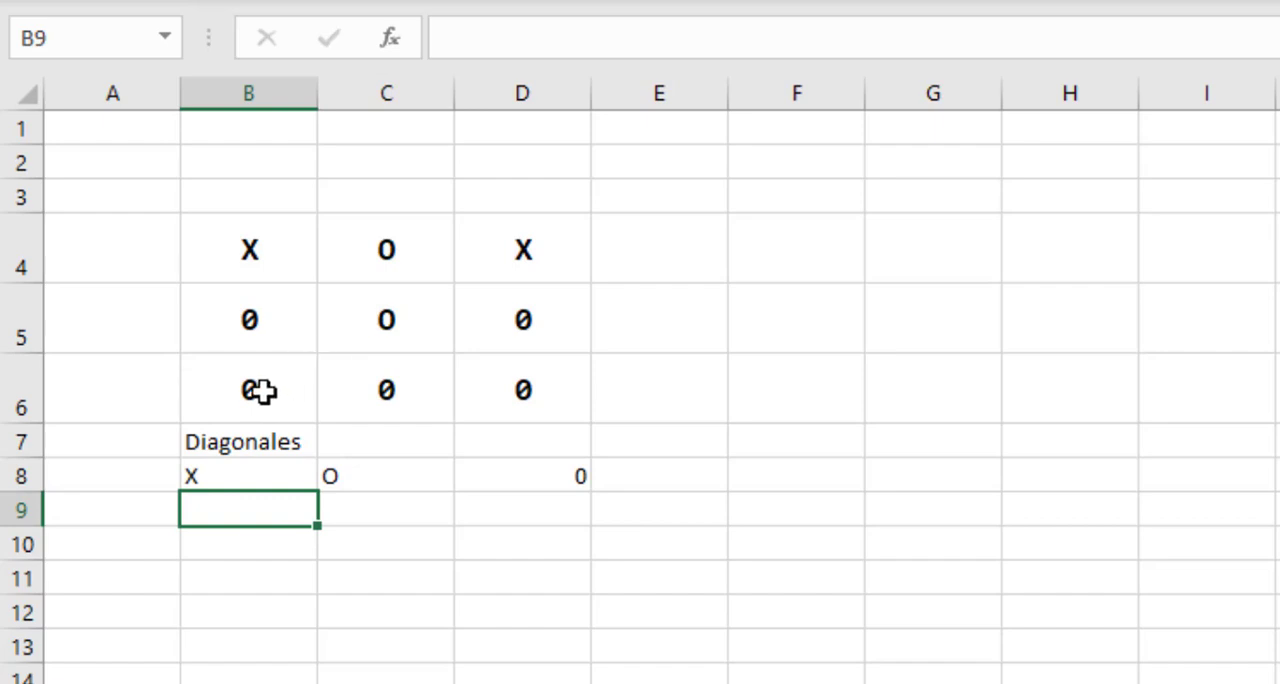
left_click(258, 390)
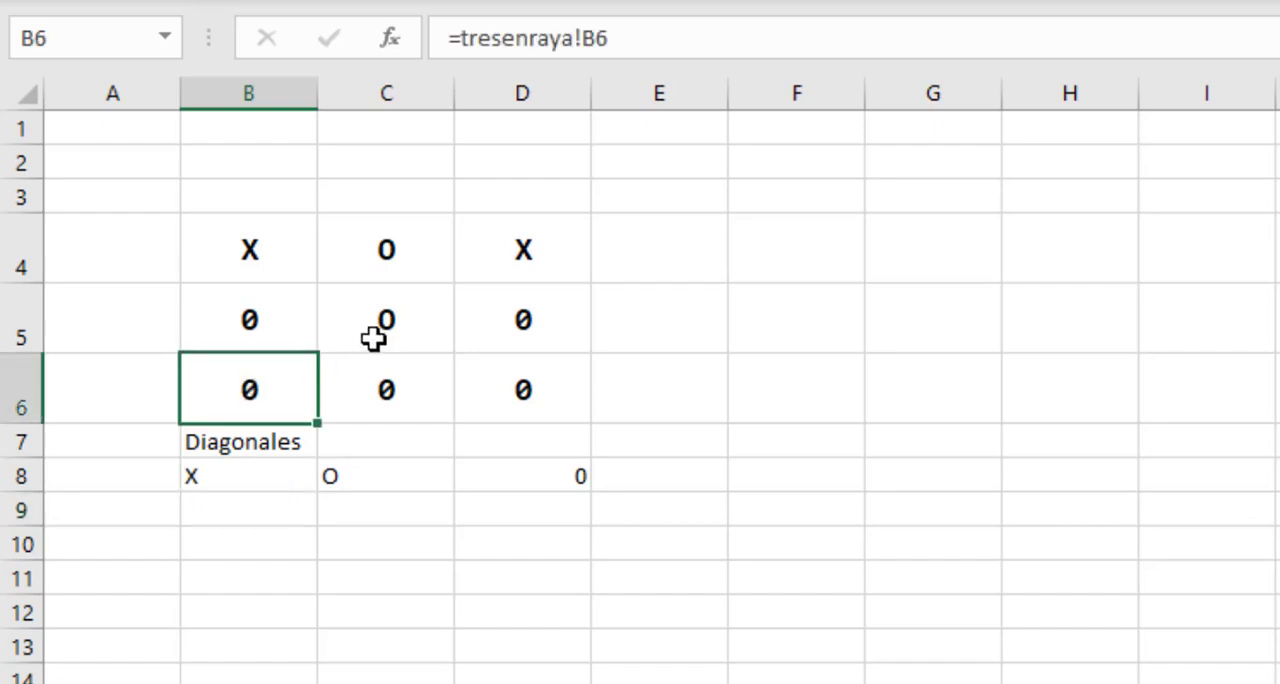
left_click(429, 299)
left_click(501, 261)
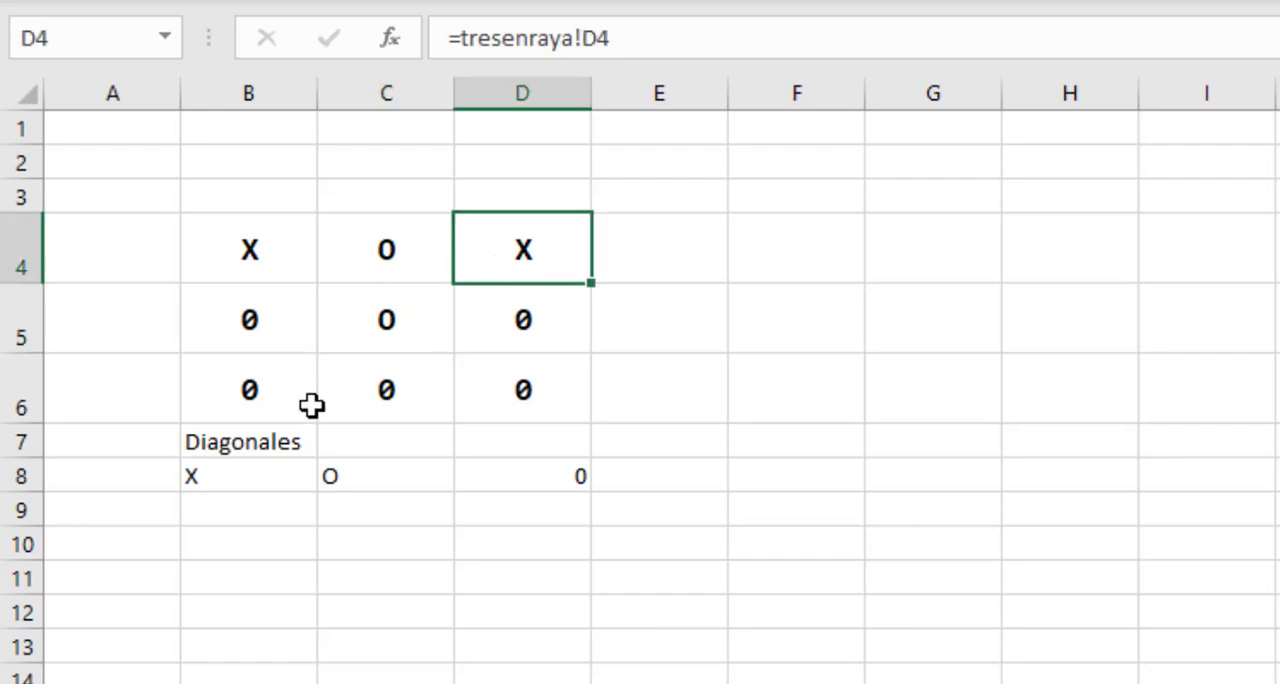
Start the second diagonal row by entering the formulas =B6 in cell B9 and =C5 in cell C9.
left_click(221, 503)
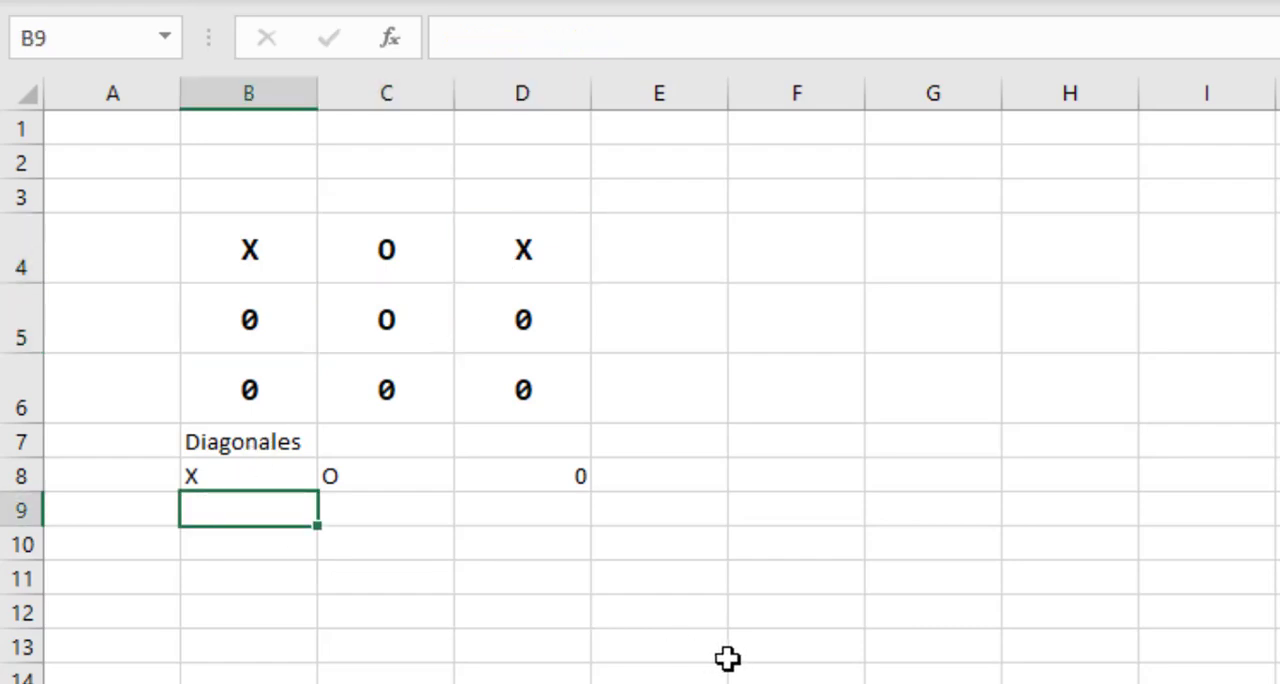
type("=")
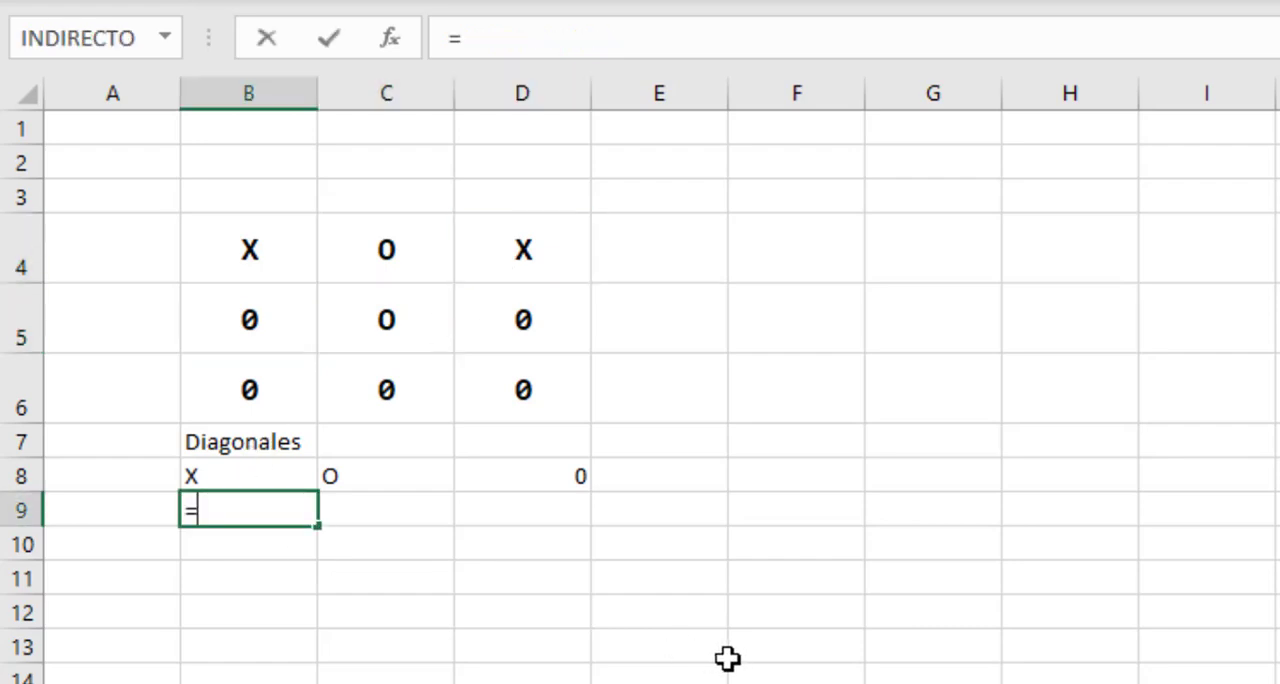
left_click(258, 396)
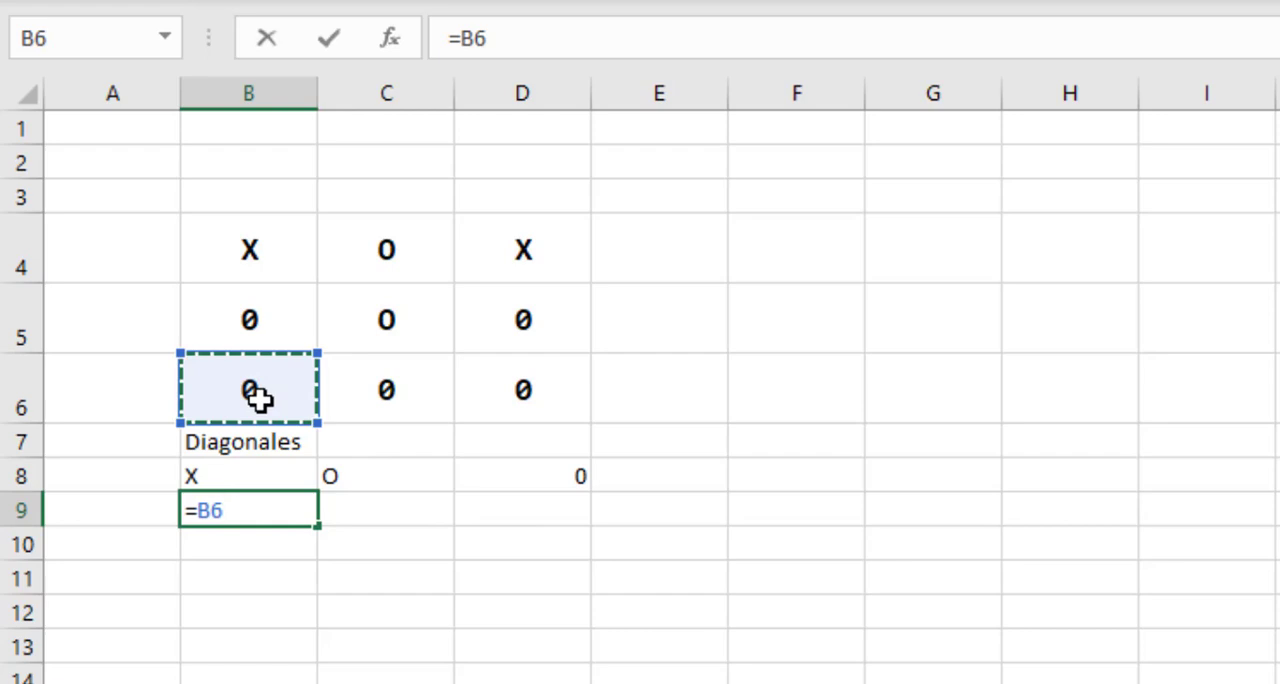
key("Return")
left_click(410, 514)
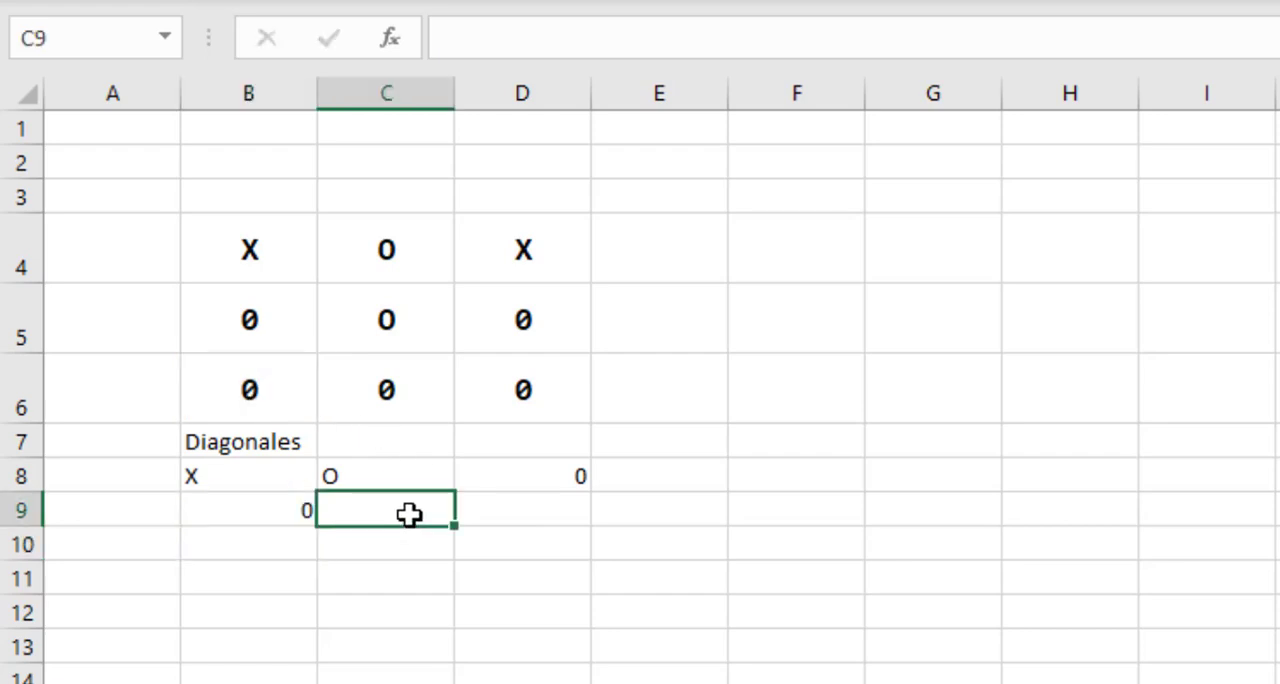
type("=")
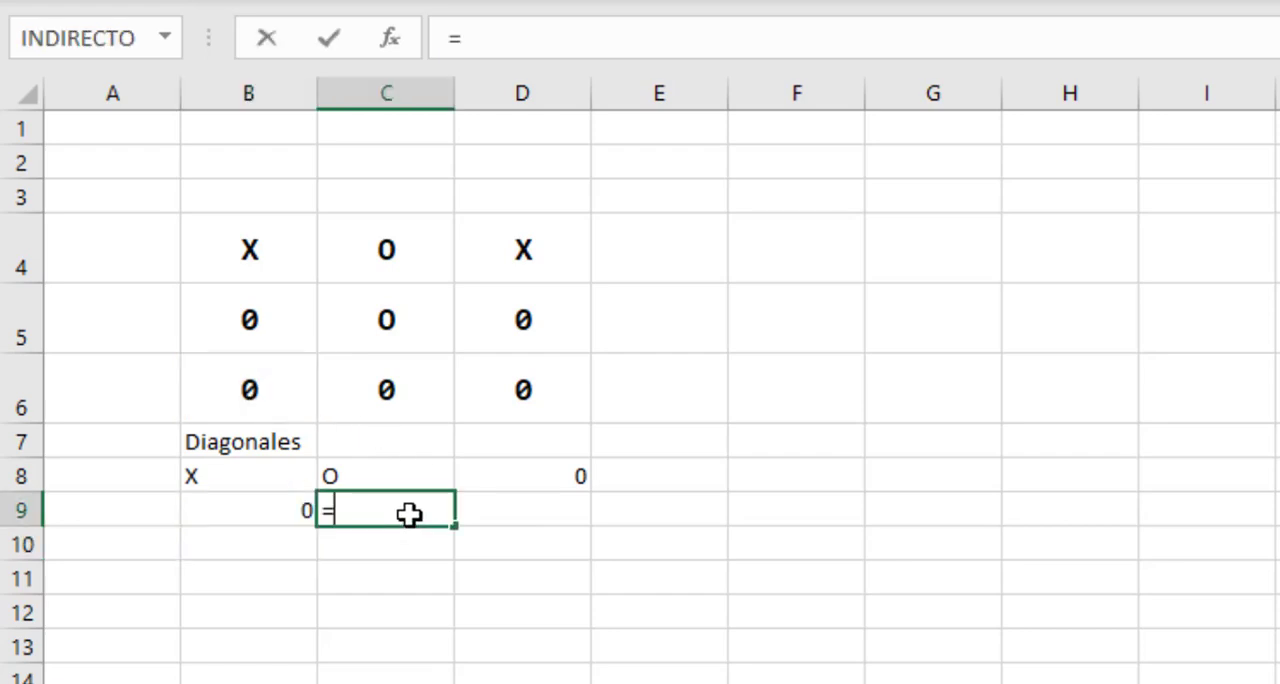
left_click(395, 318)
key("Return")
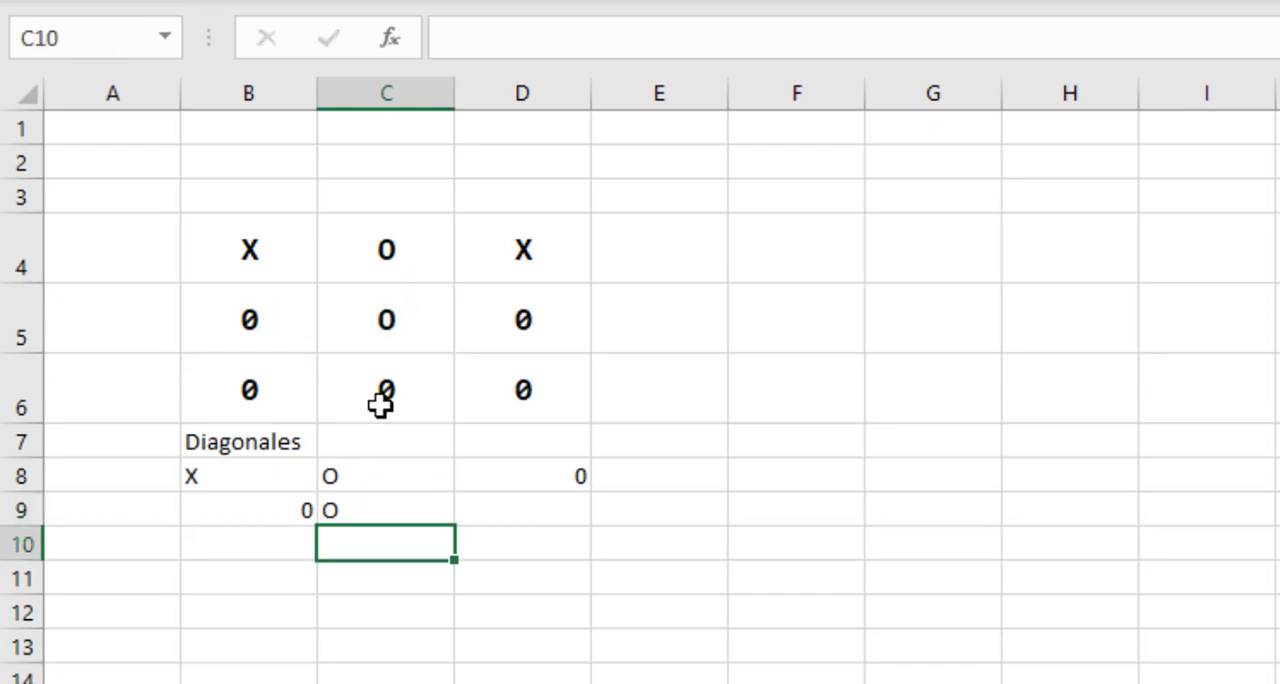
Enter the formula =D4 in cell D9 and check row B9:D9 against board cells B6, C5 and D4.
left_click(486, 510)
type("=")
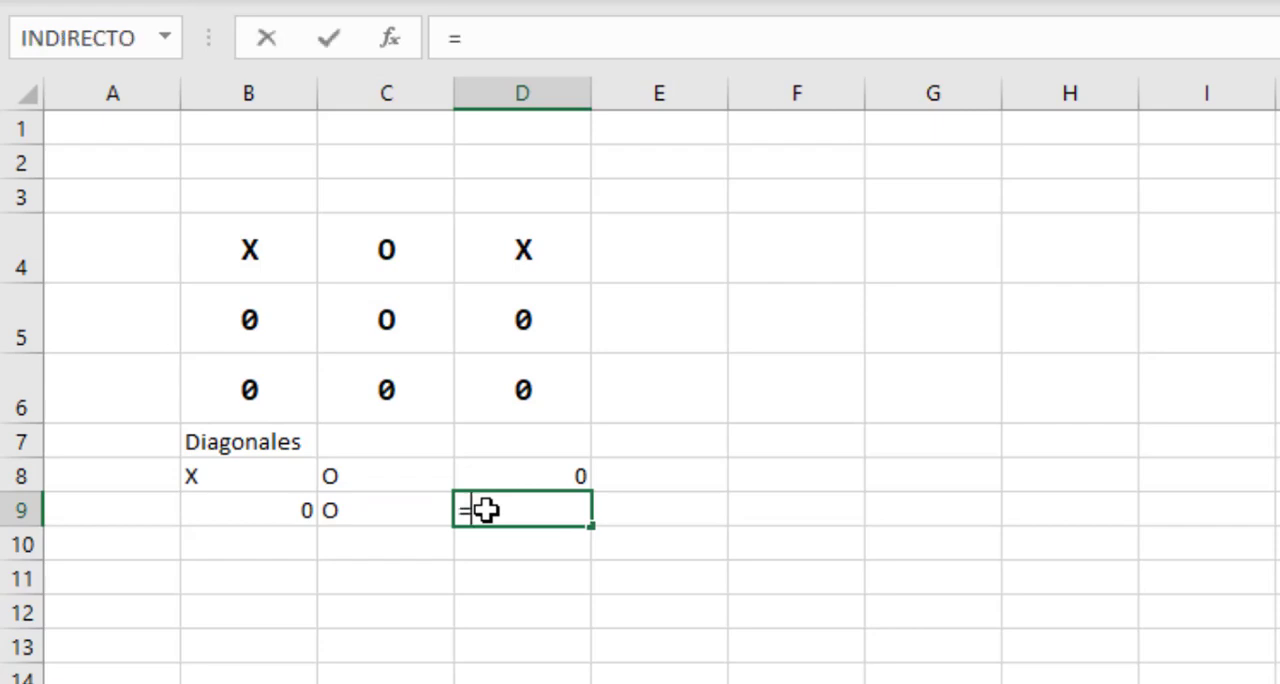
left_click(530, 255)
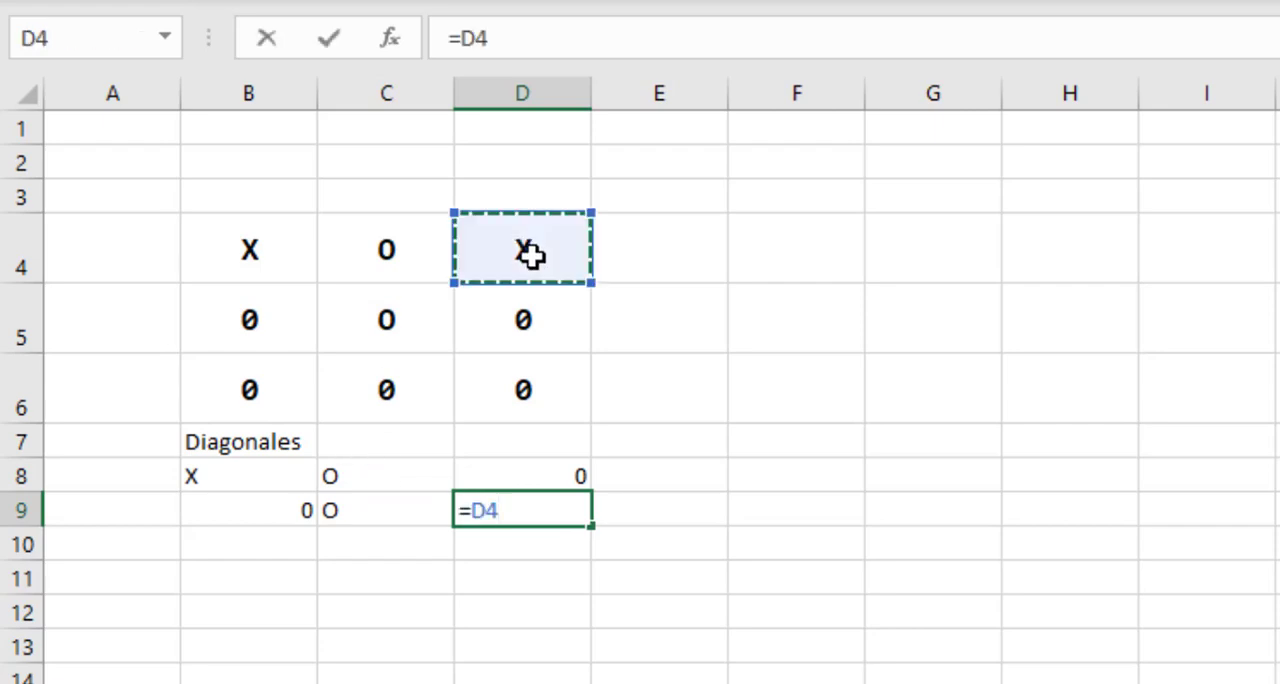
key("Return")
left_click(651, 548)
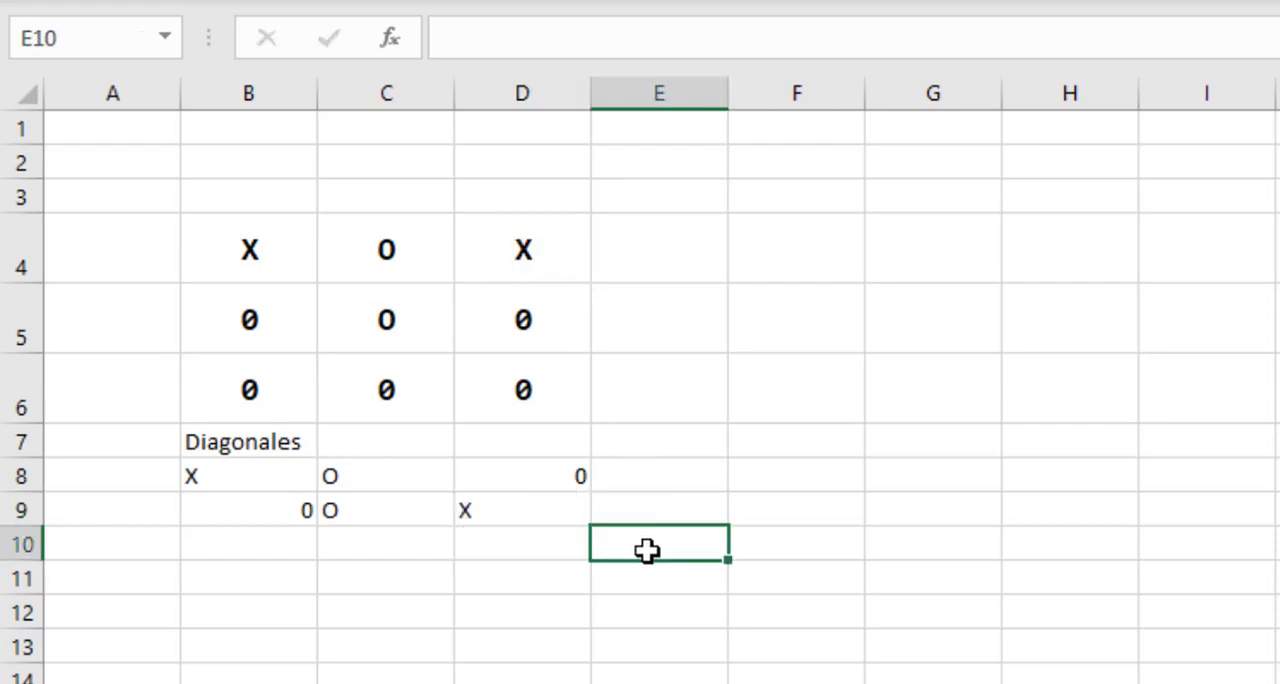
left_click_drag(300, 512, 540, 505)
left_click(254, 389)
left_click(414, 309)
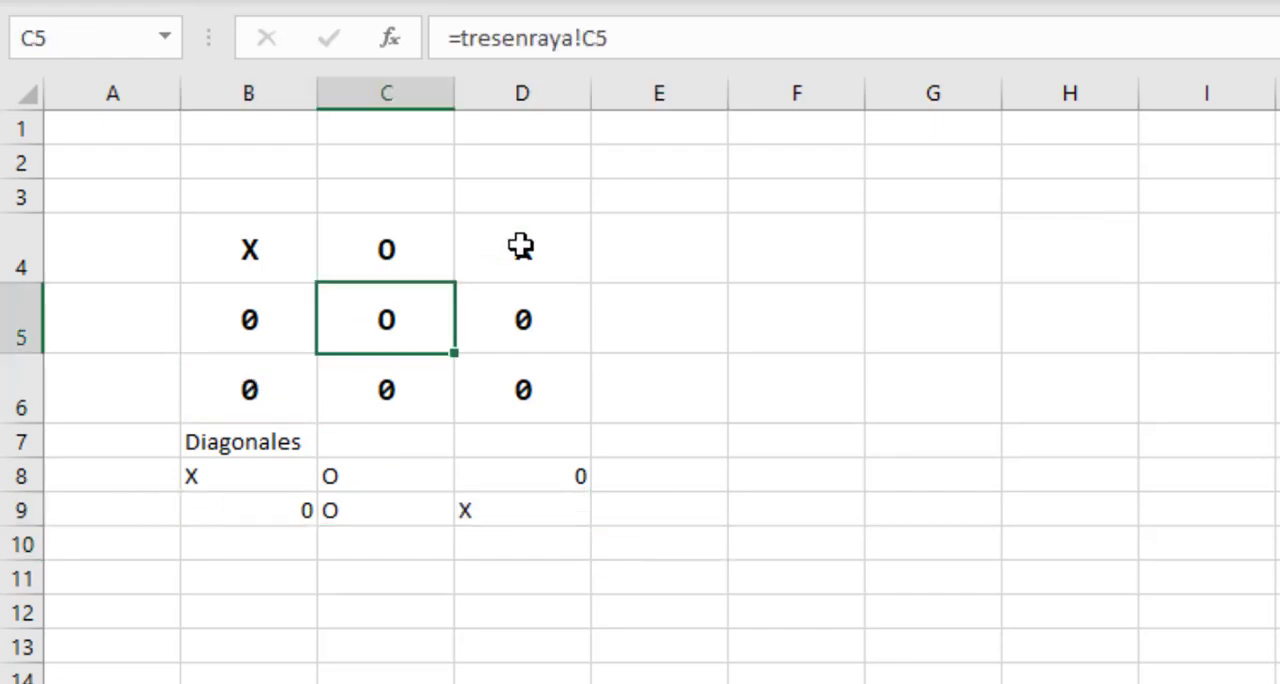
left_click(520, 246)
left_click(391, 589)
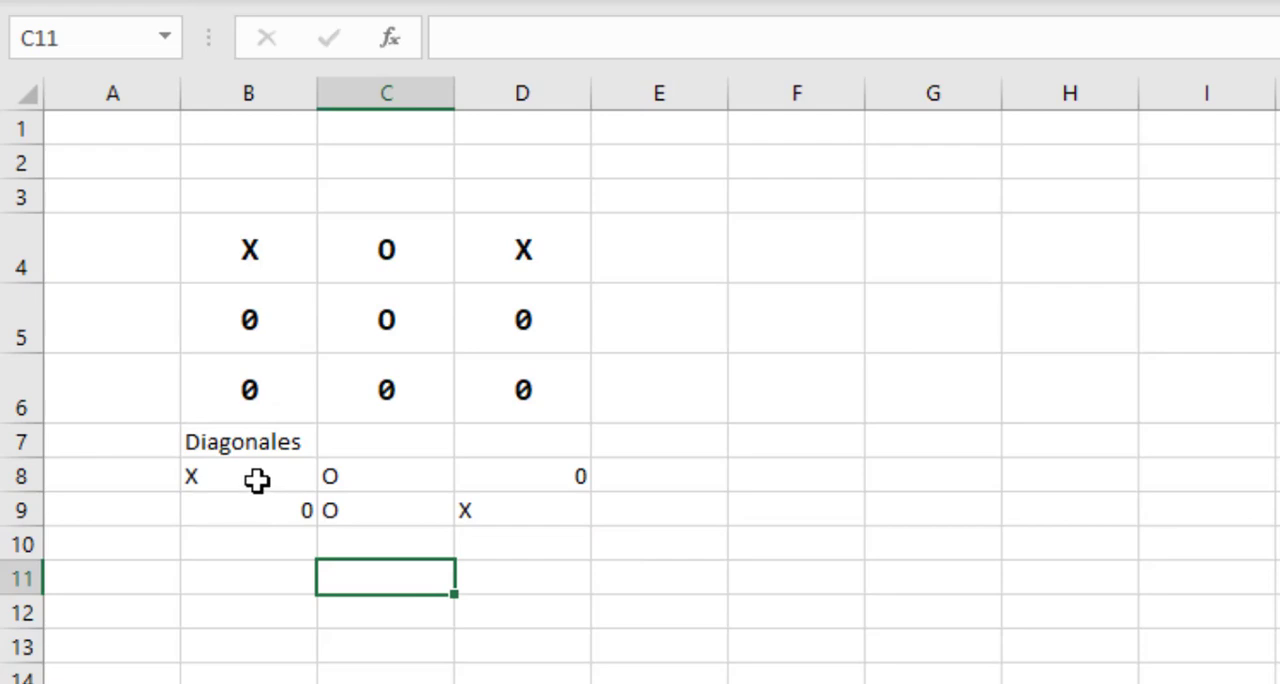
Copy the cell formatting of B4:D5 onto the diagonal cells B8:D9 with the Format Painter.
left_click_drag(280, 277, 510, 317)
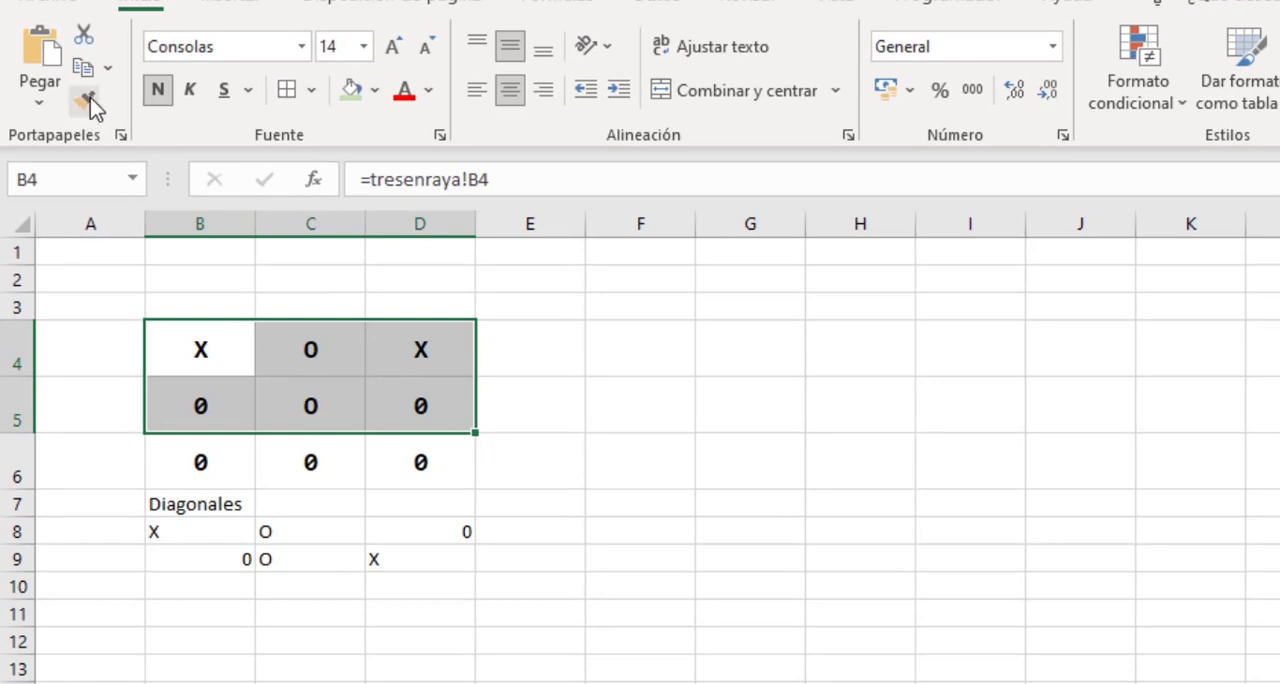
left_click(88, 100)
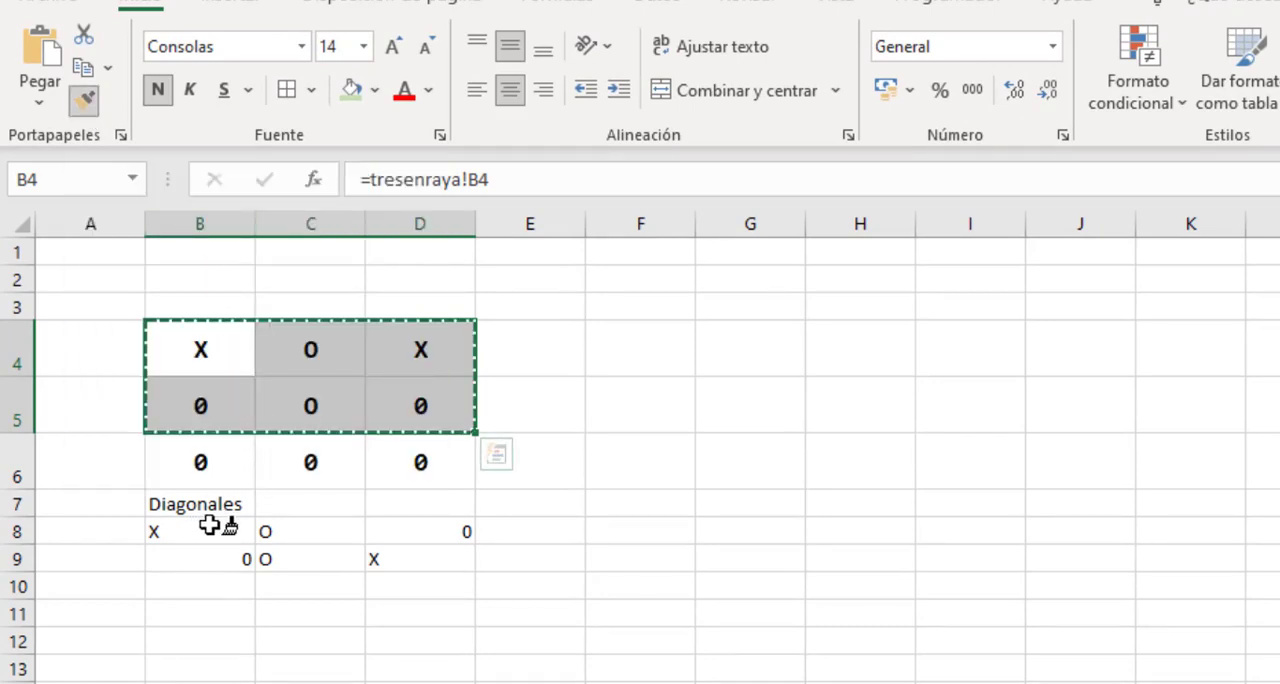
left_click_drag(214, 518, 385, 558)
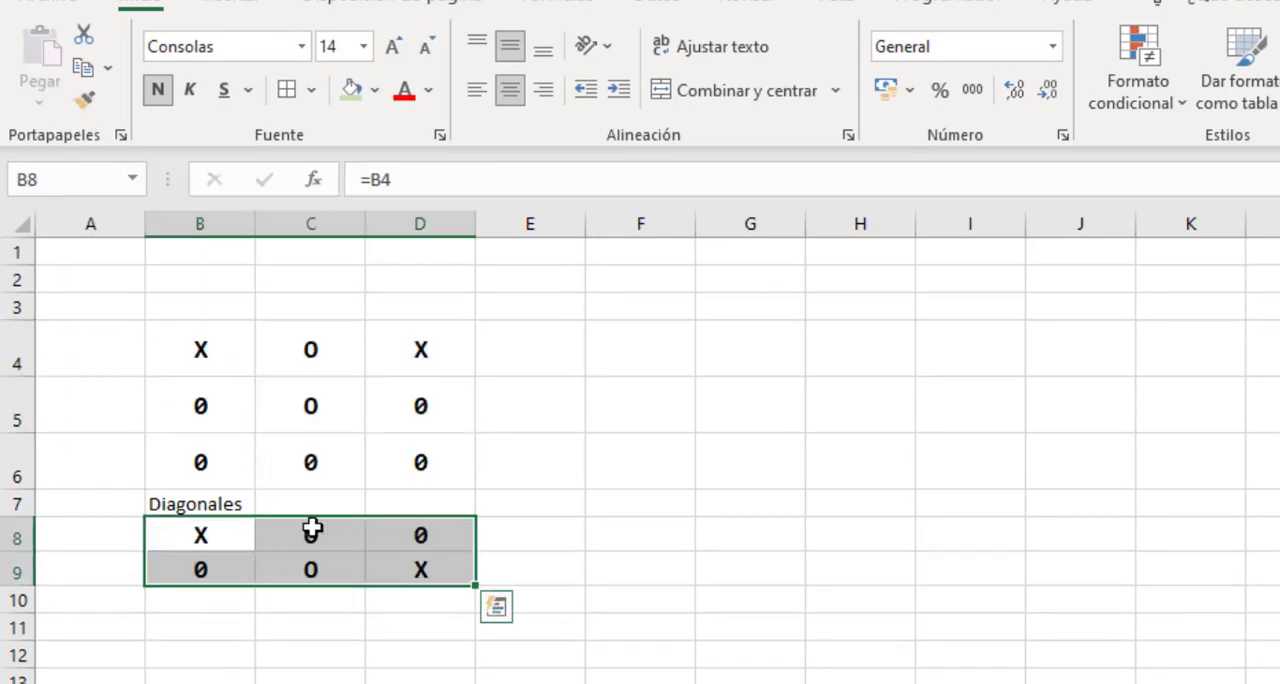
left_click(297, 621)
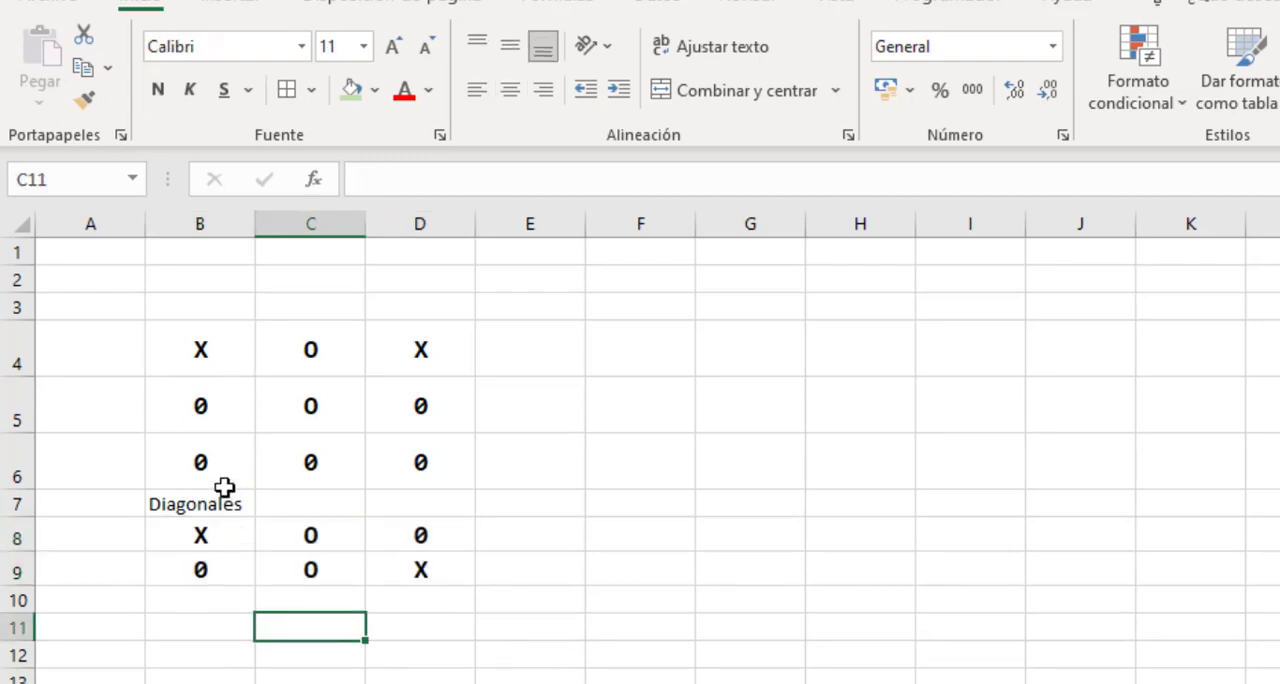
Review the mirrored board B4:D6 row by row together with the diagonal rows B8:D9, ending at empty cell F4.
left_click_drag(200, 346, 423, 452)
left_click_drag(211, 531, 401, 569)
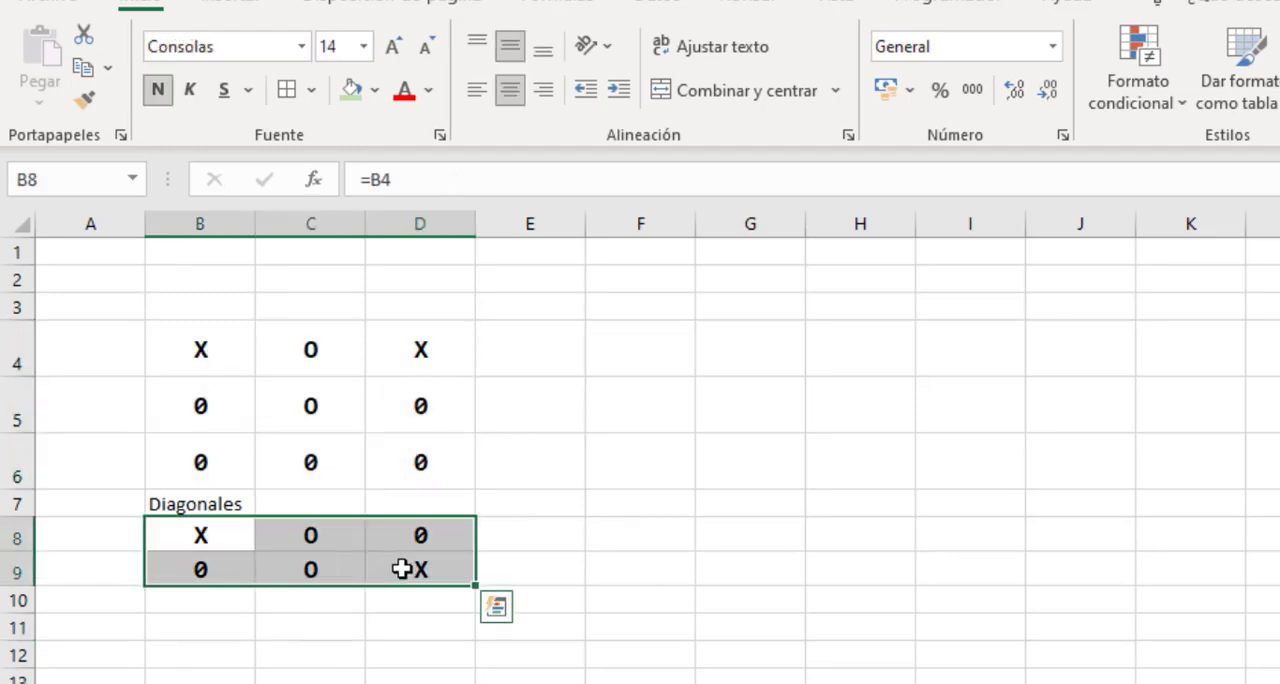
left_click(390, 623)
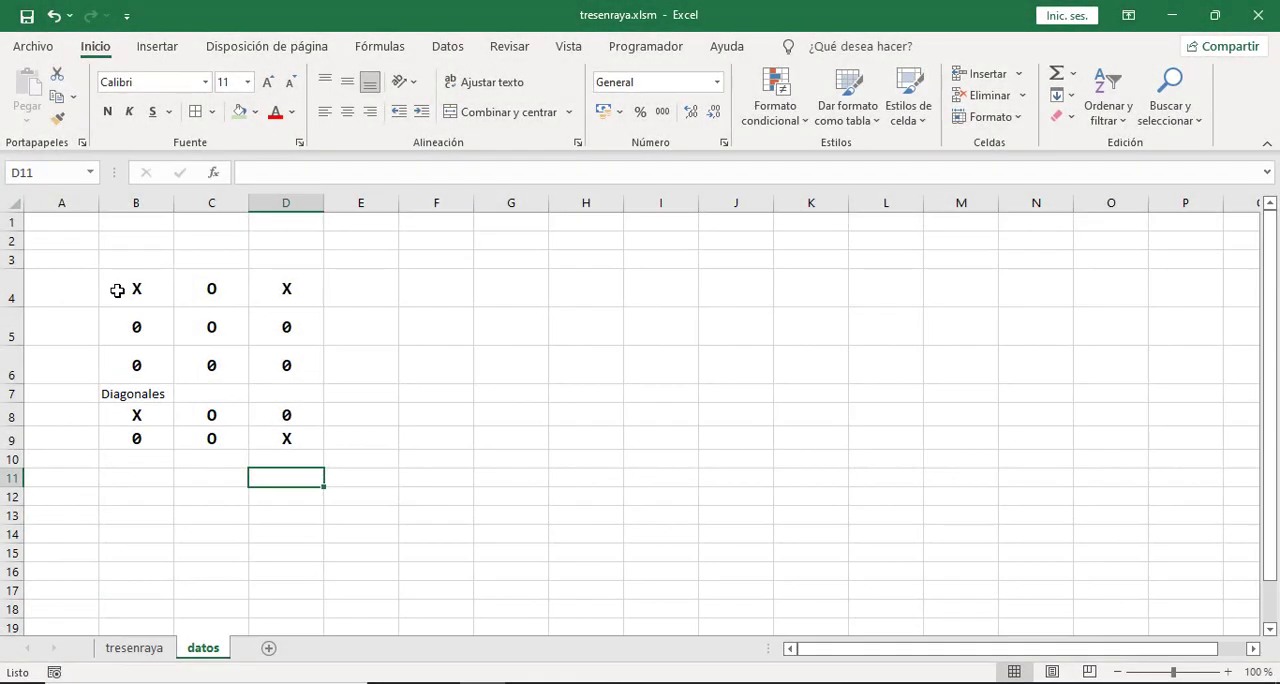
left_click_drag(123, 288, 297, 280)
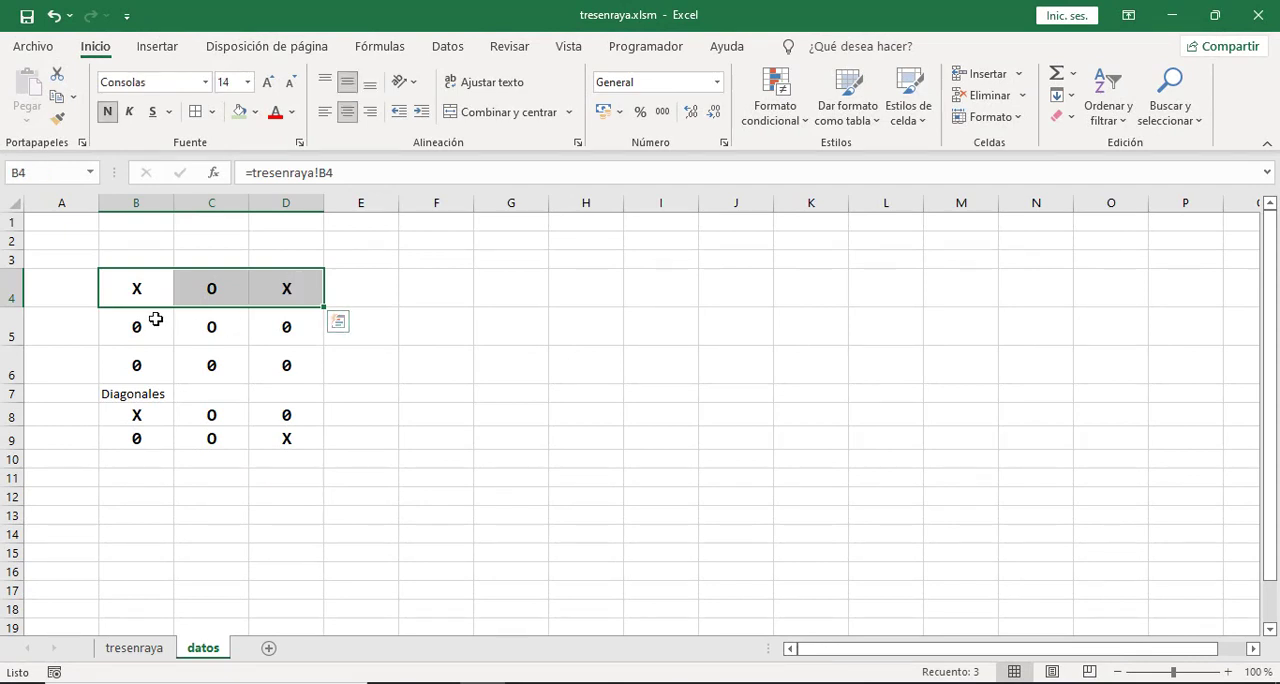
left_click_drag(157, 320, 258, 338)
left_click_drag(163, 363, 280, 366)
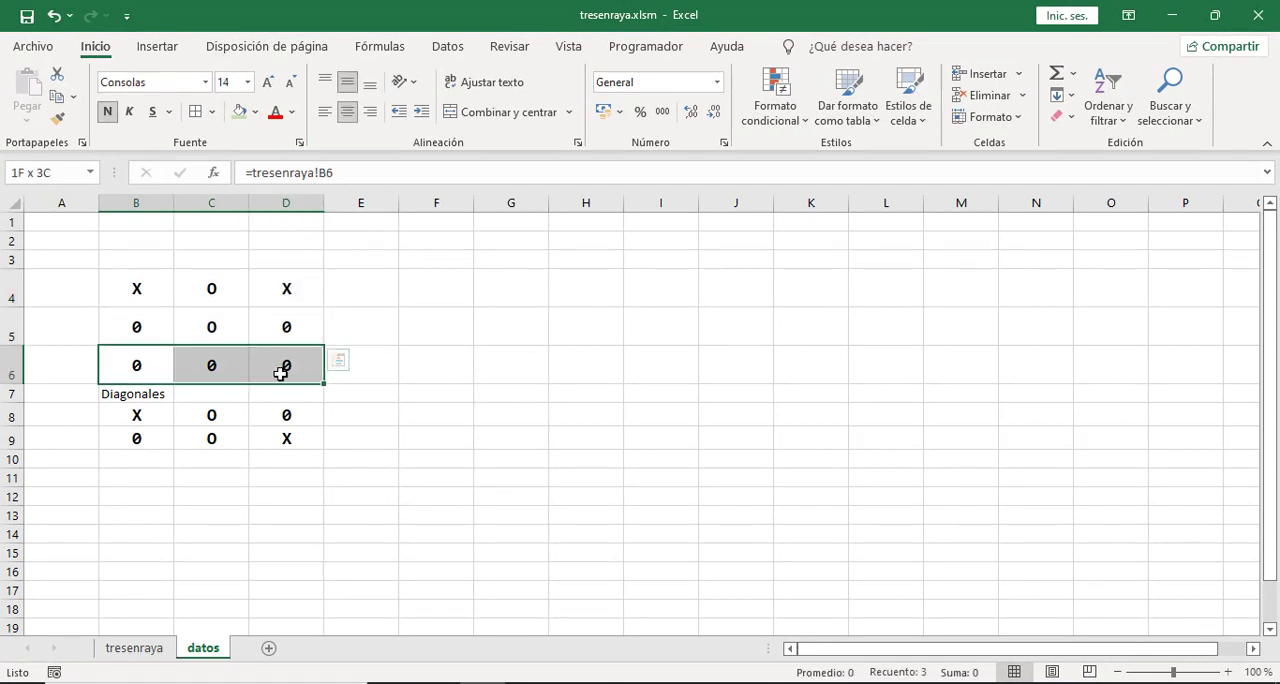
left_click(229, 298)
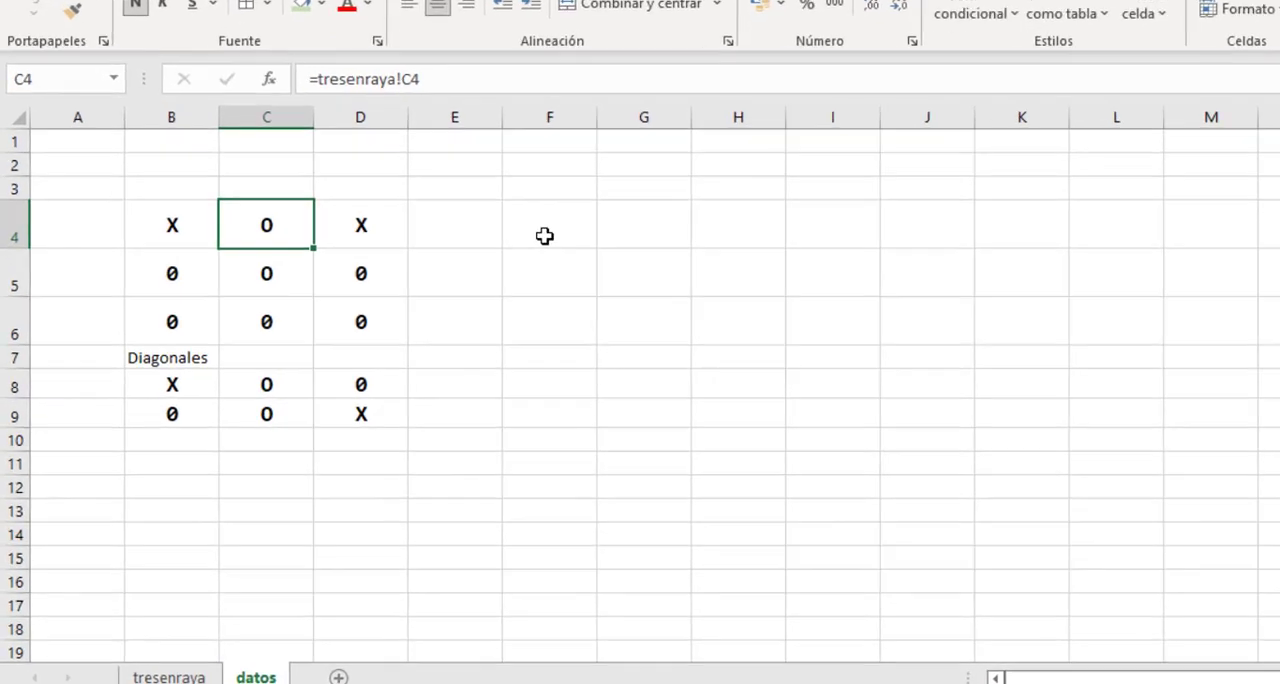
left_click(433, 296)
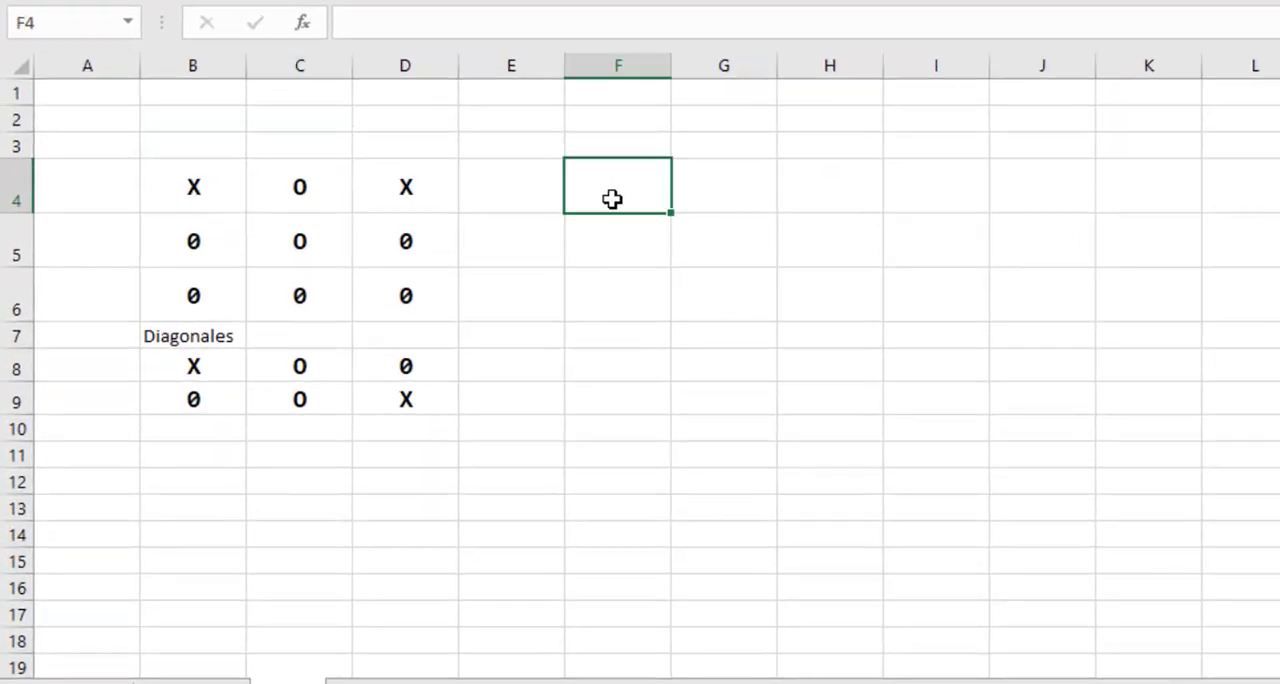
Enter the label Fila 1 in cell F4 and fill the series down to Fila 3 in F6.
type("Fila 1")
key("Return")
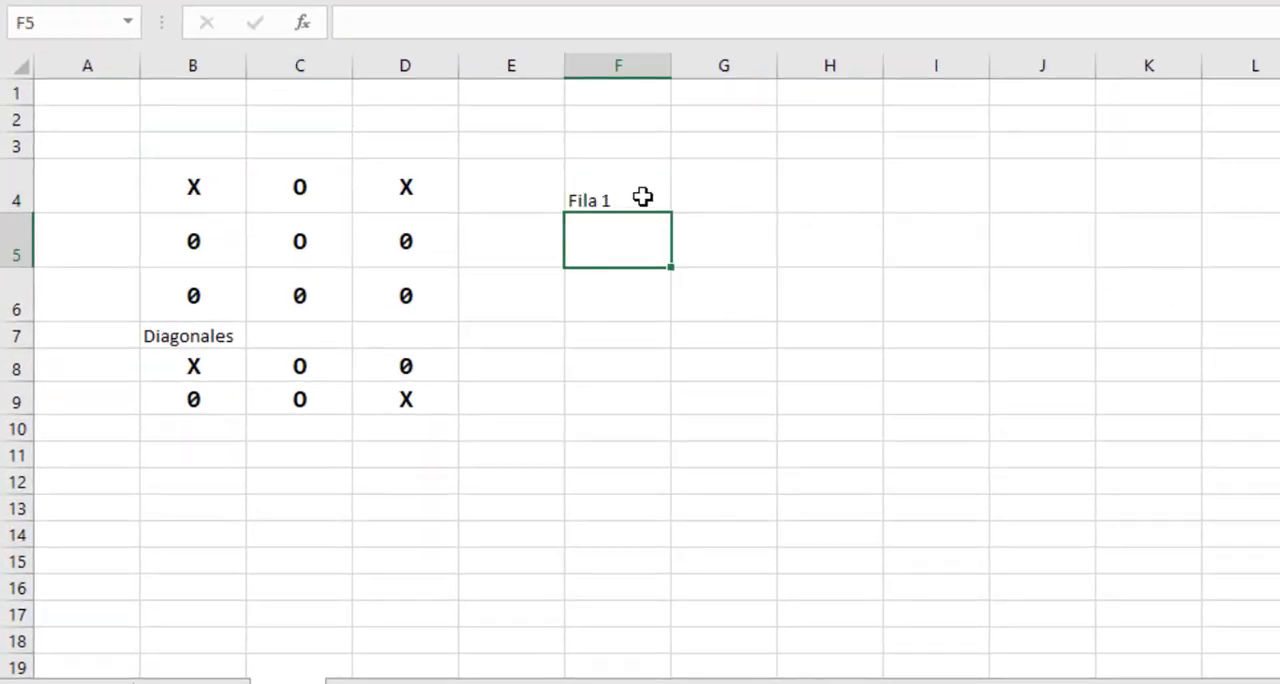
left_click(644, 197)
left_click_drag(670, 214, 657, 302)
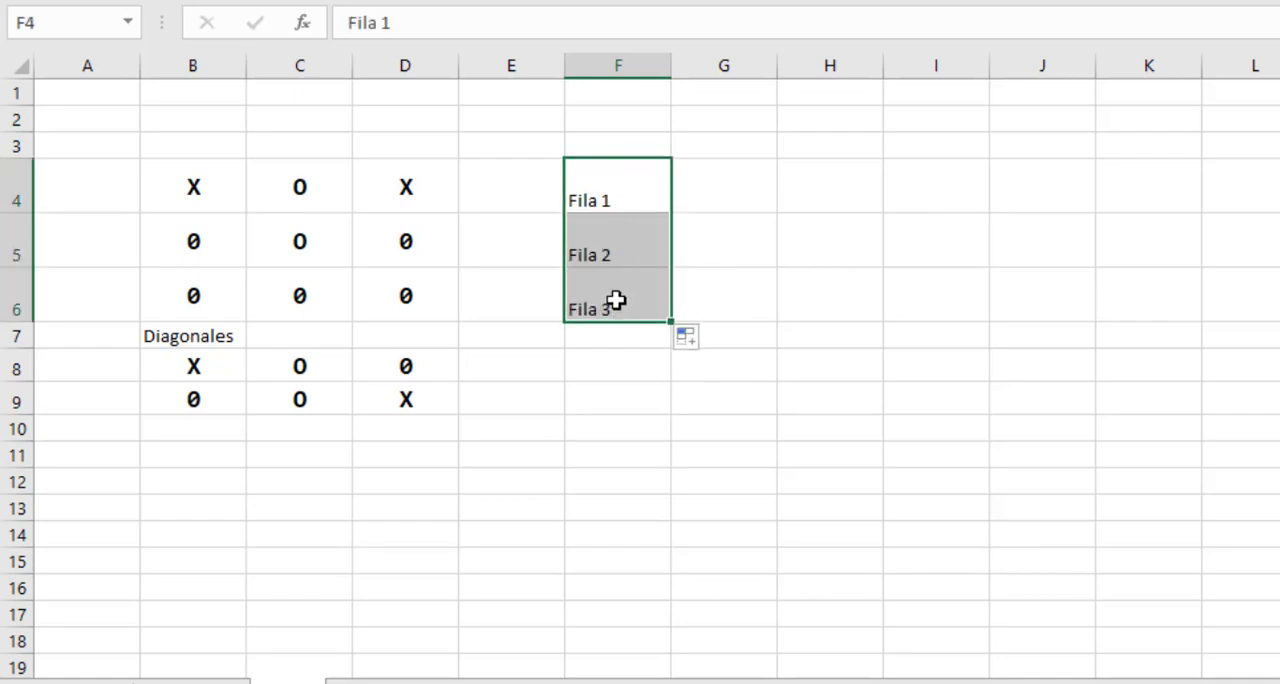
Add the column headings O in cell G3 and X in cell H3 above the row labels' count cells.
left_click(721, 194)
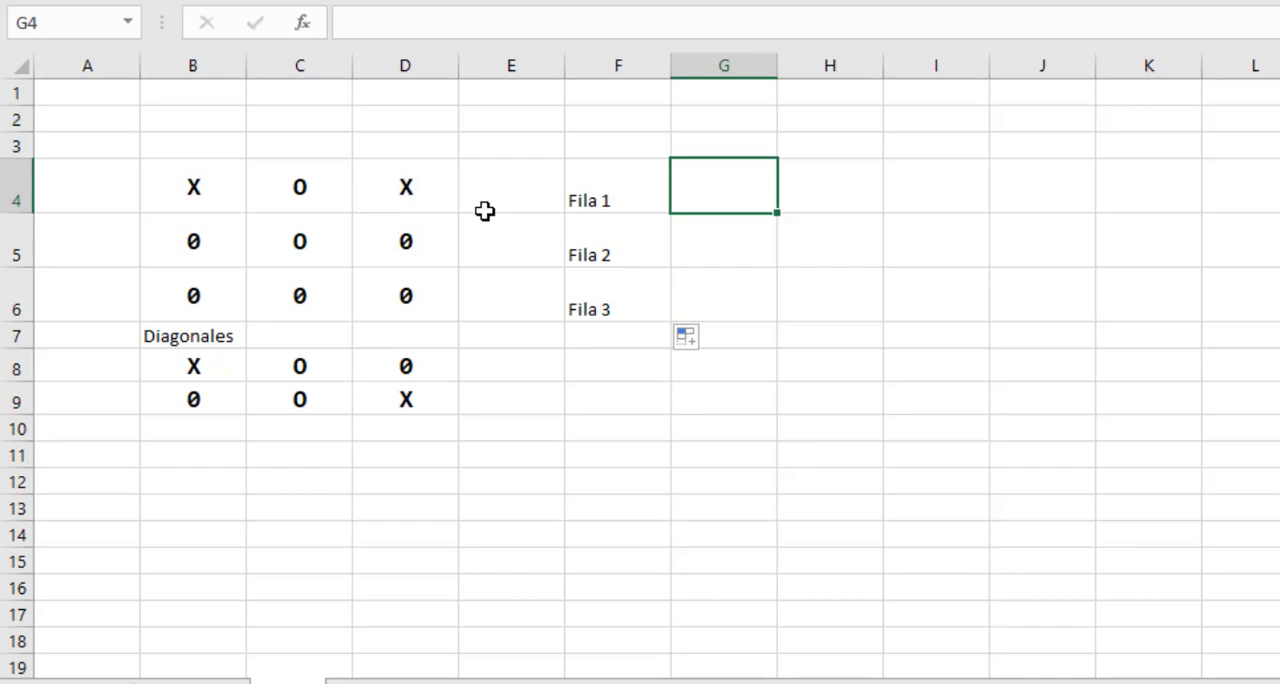
left_click(726, 144)
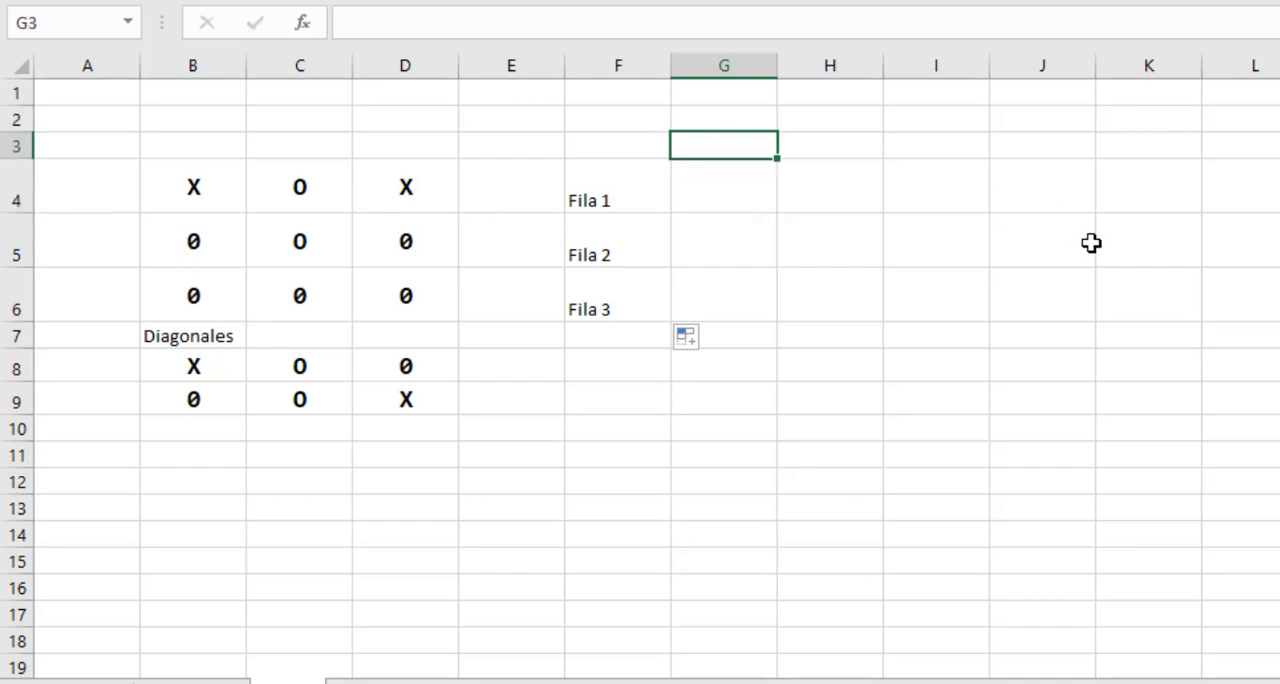
type("O")
key("Return")
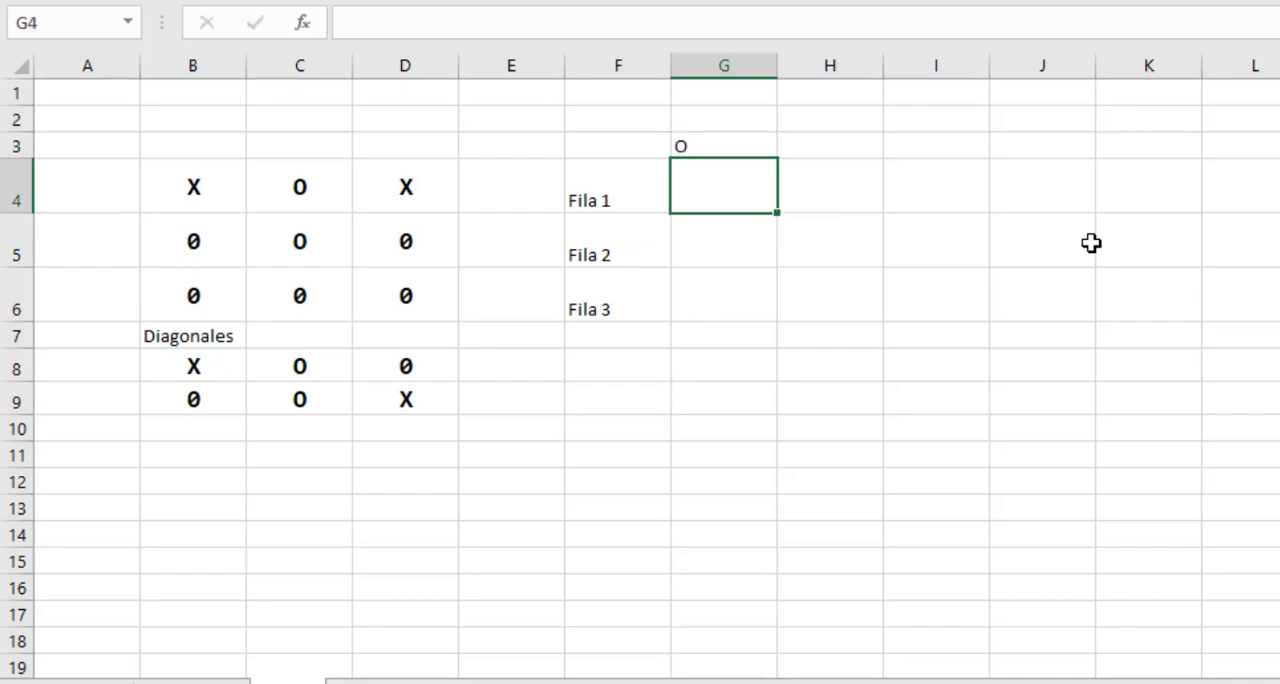
key("Up")
key("Right")
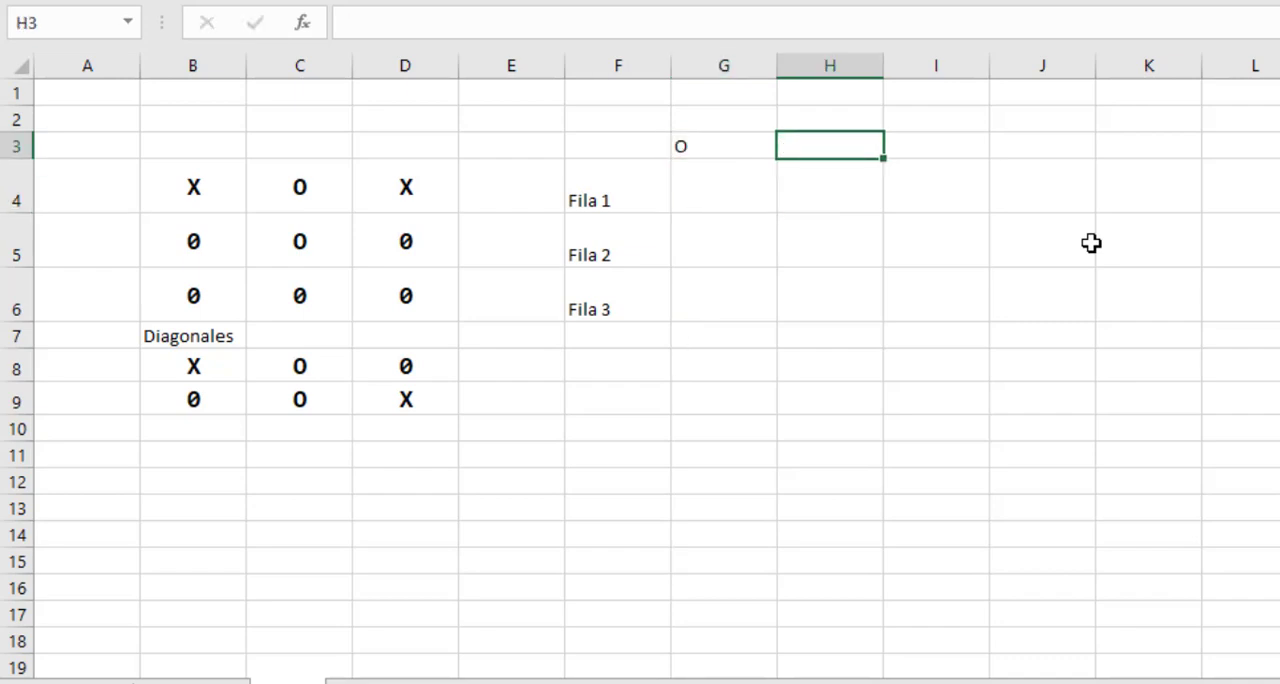
type("X")
key("Return")
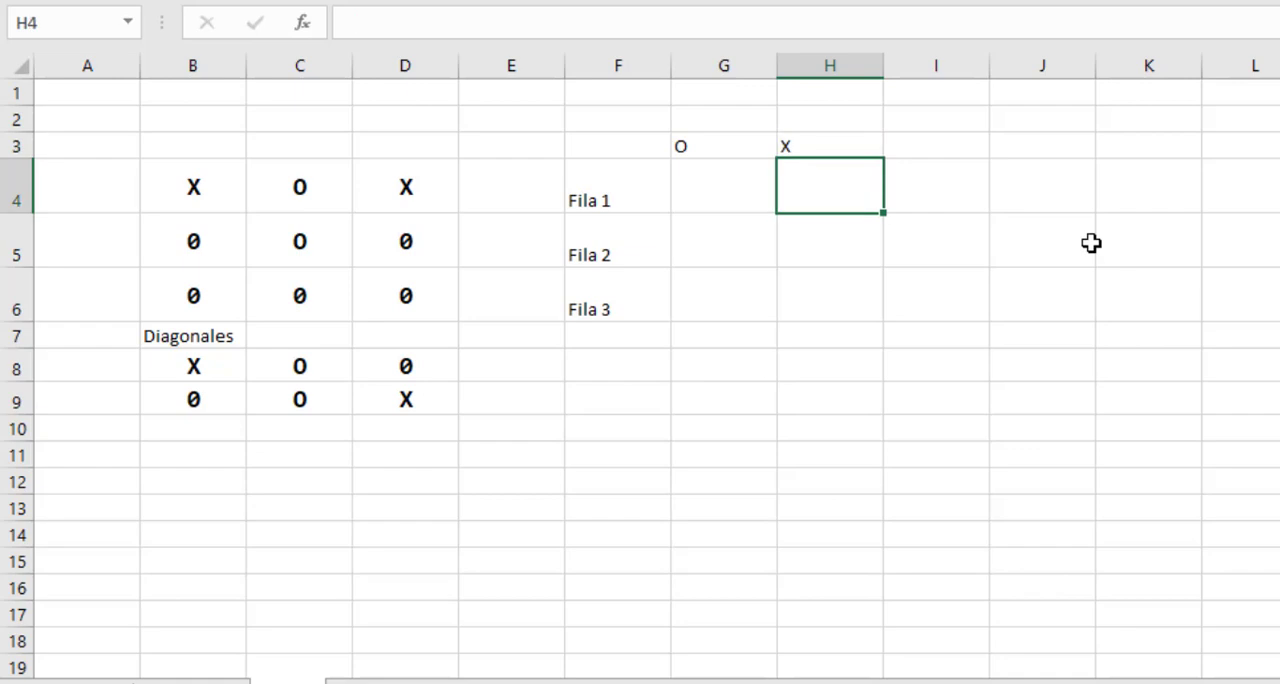
Enter the formula =CONTAR.SI(B4:D4;"O") in cell G4 to count the O marks in Fila 1.
left_click(735, 190)
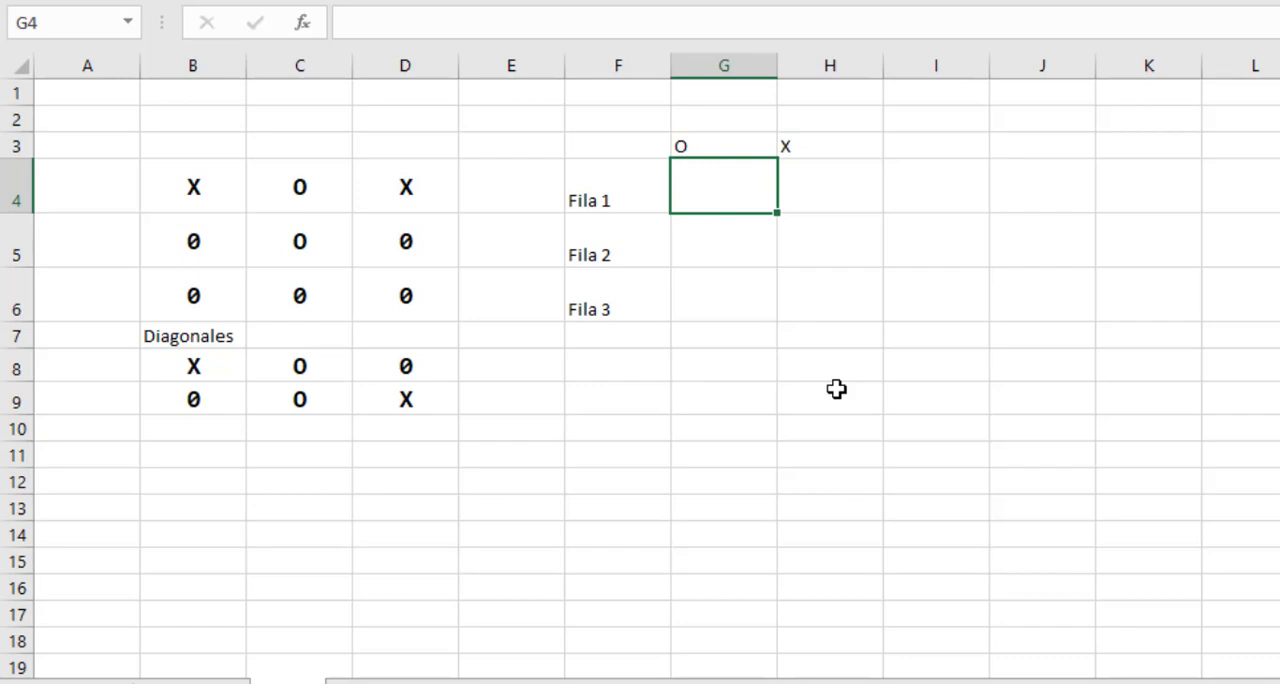
type("=con")
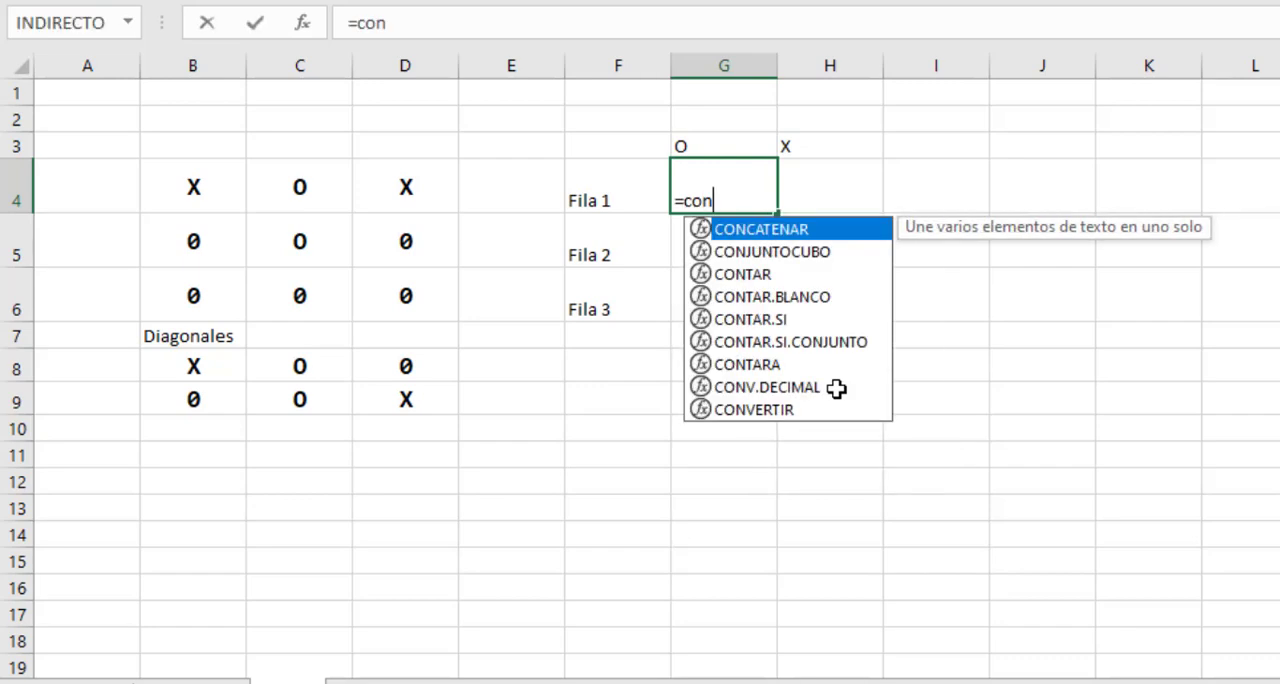
type("tar.si(")
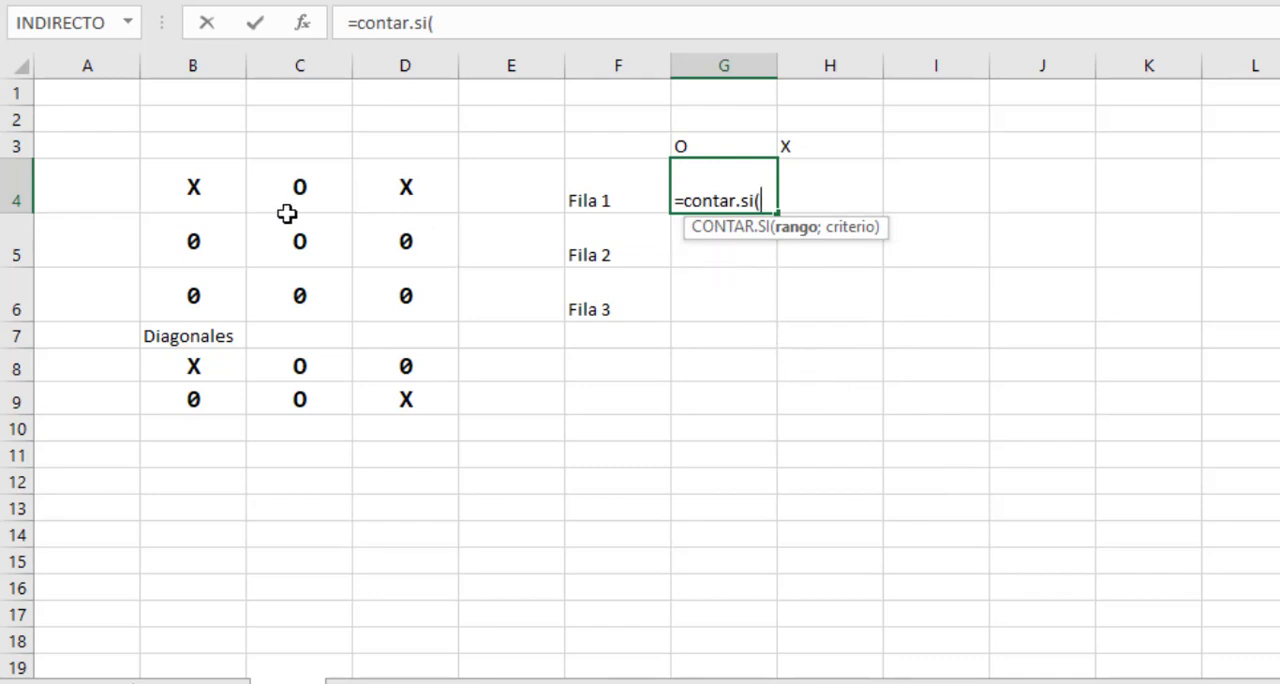
left_click_drag(193, 188, 405, 198)
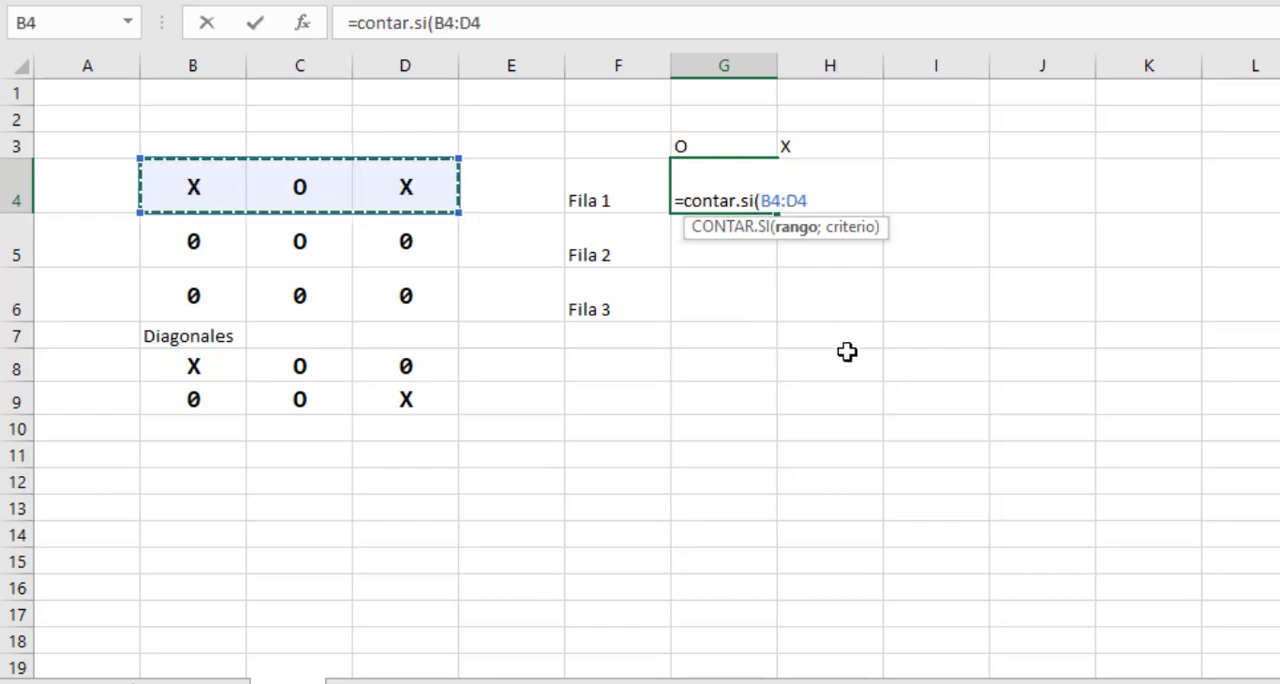
type(";")
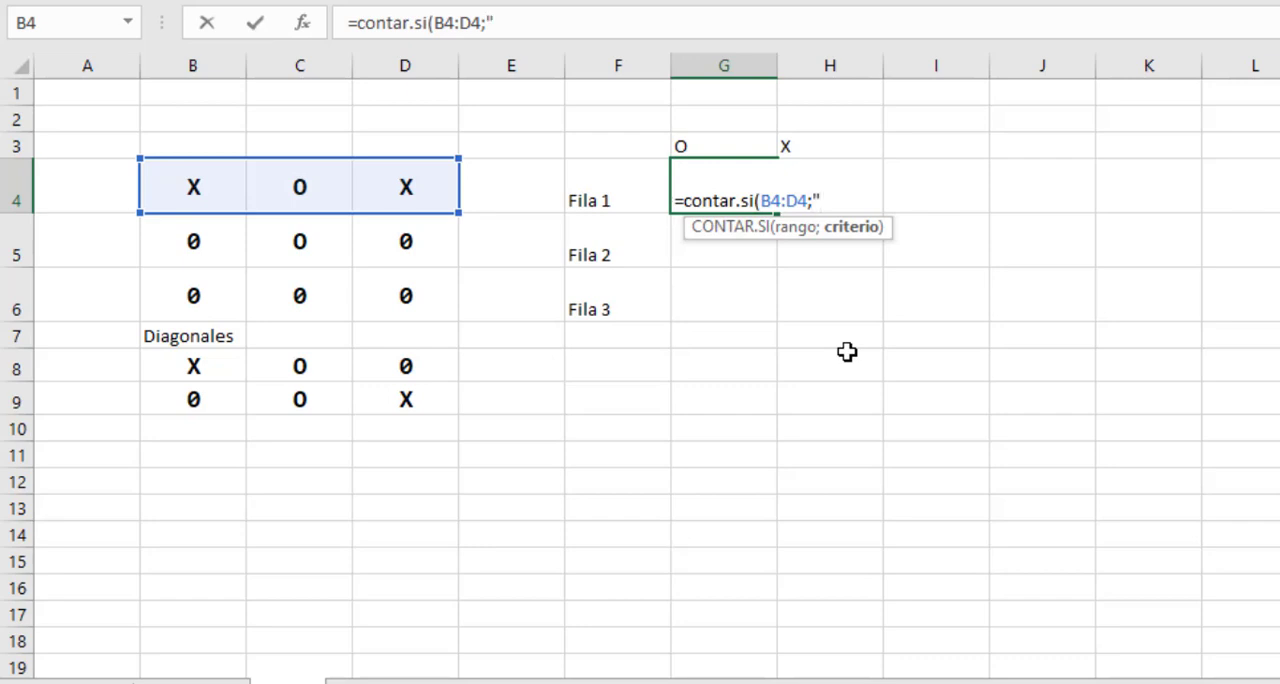
type("O\")")
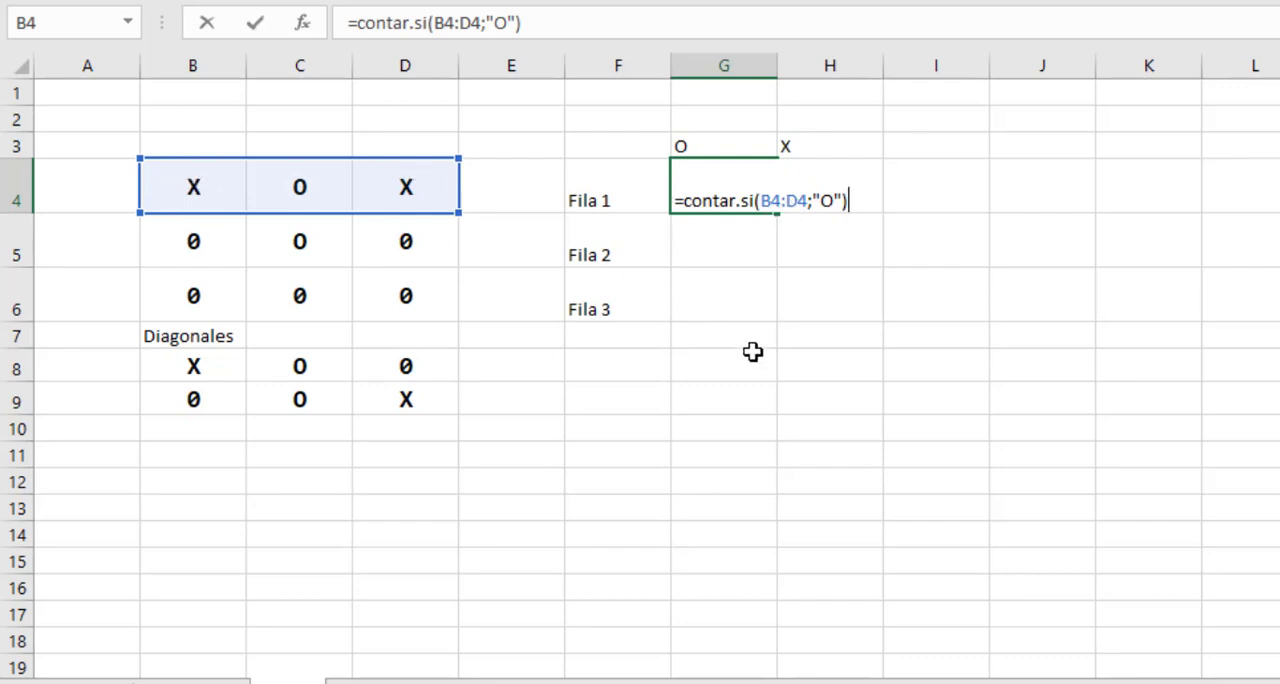
key("Return")
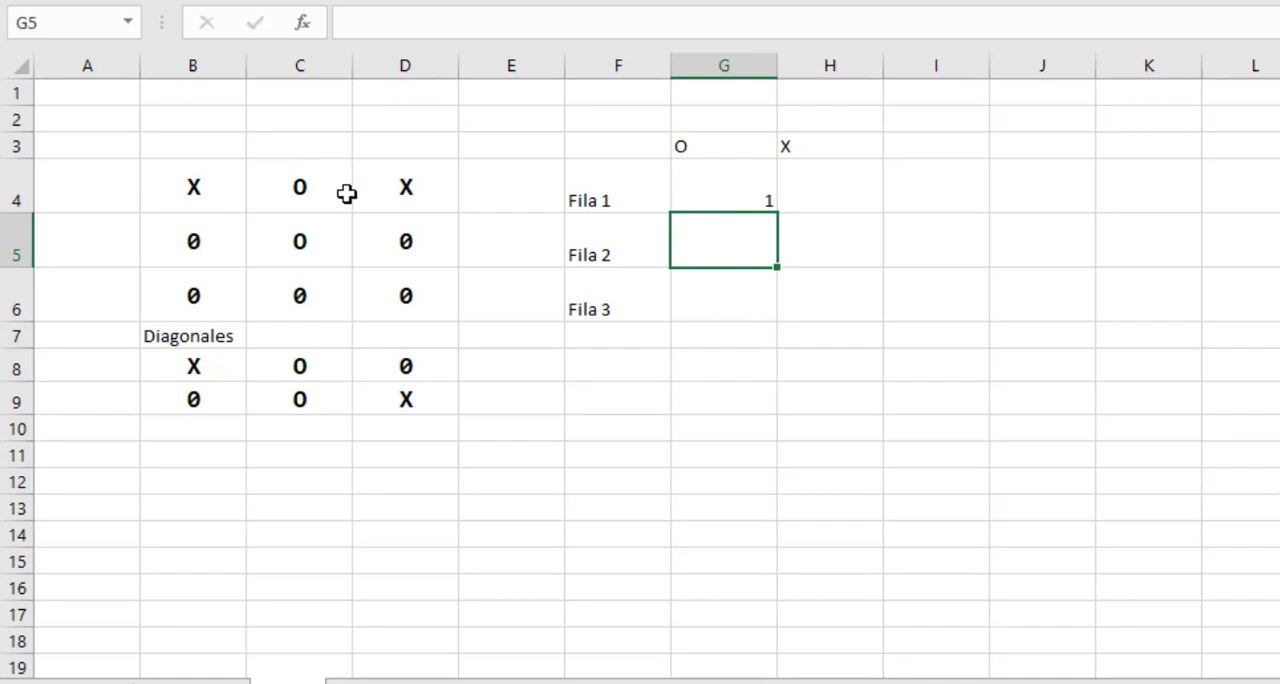
Fill the O count formula from G4 down to G6 and check the copied formulas in G5 and G6.
left_click(723, 194)
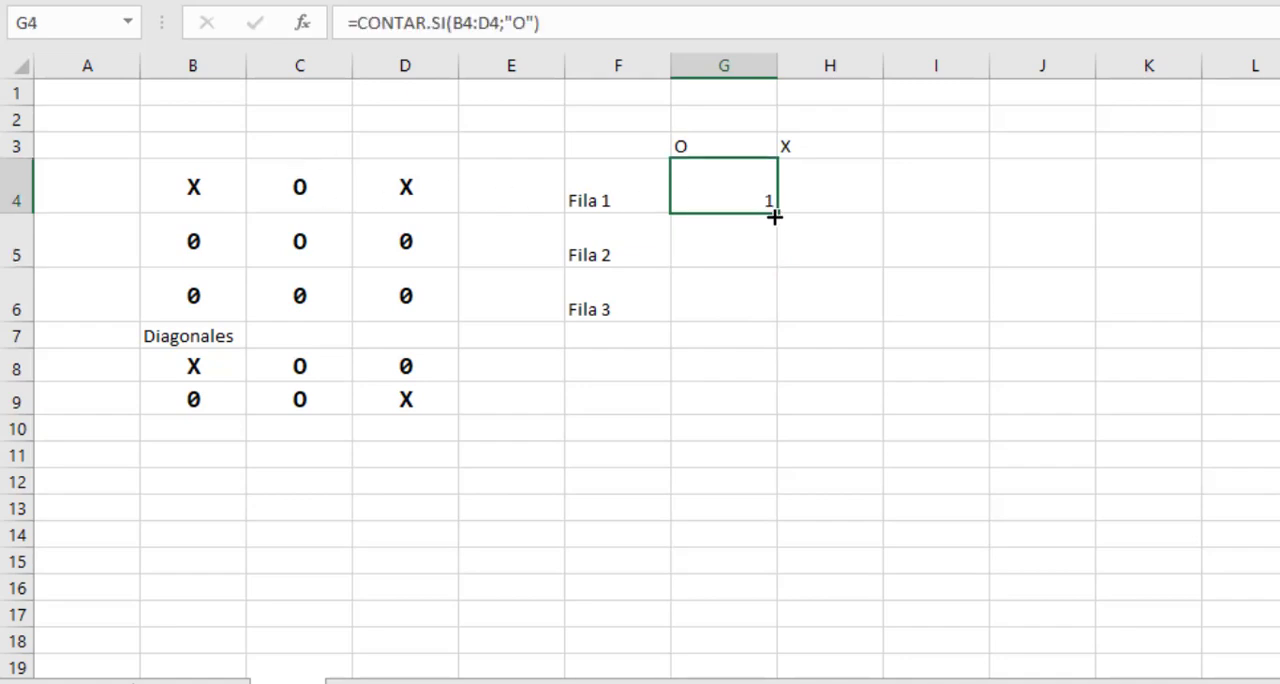
left_click_drag(777, 214, 774, 306)
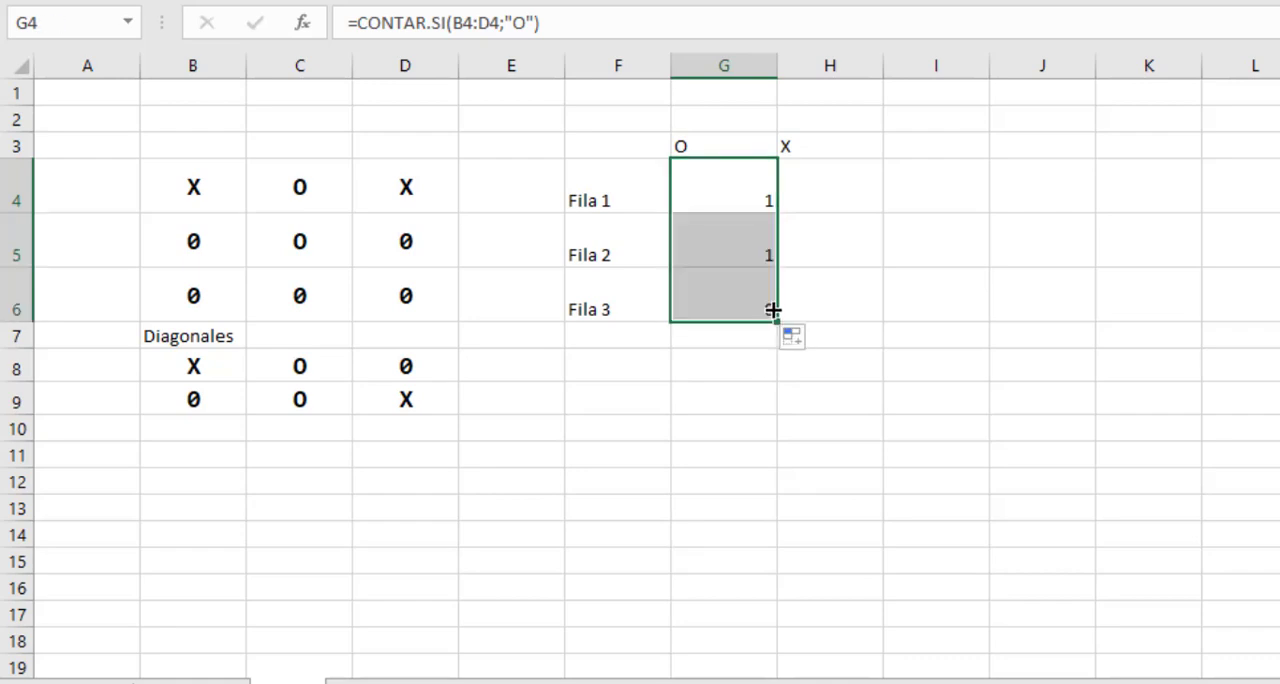
left_click(726, 251)
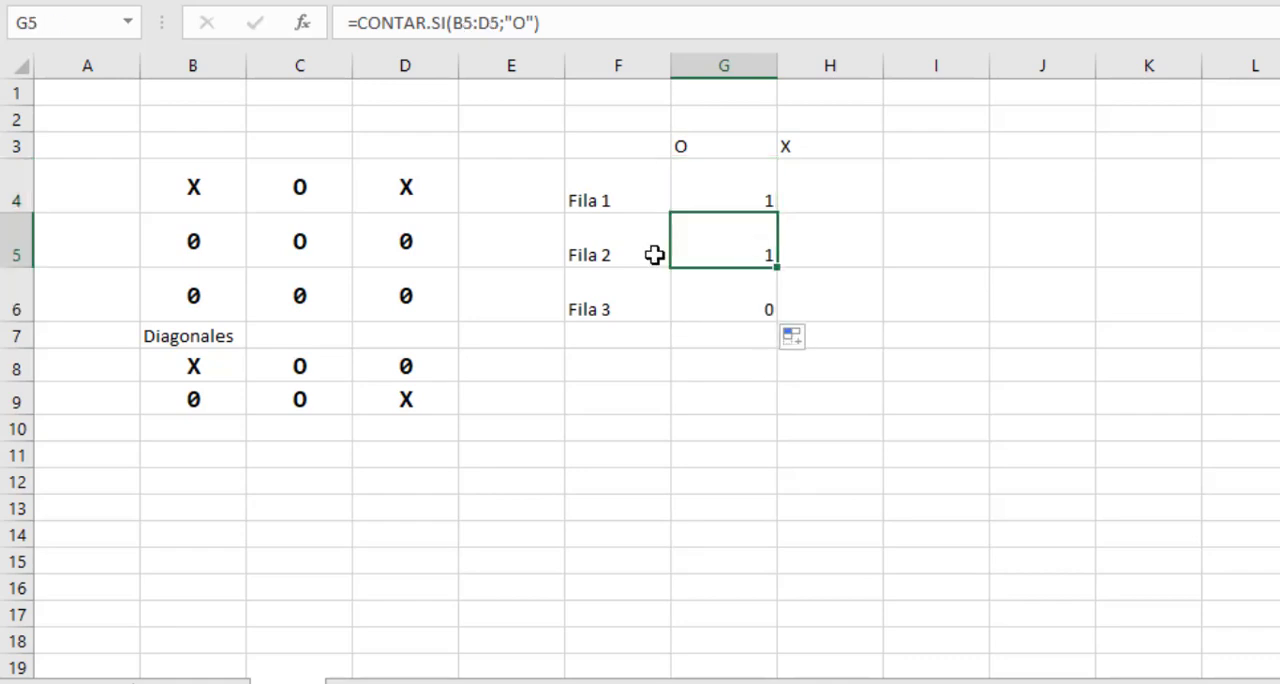
left_click(704, 301)
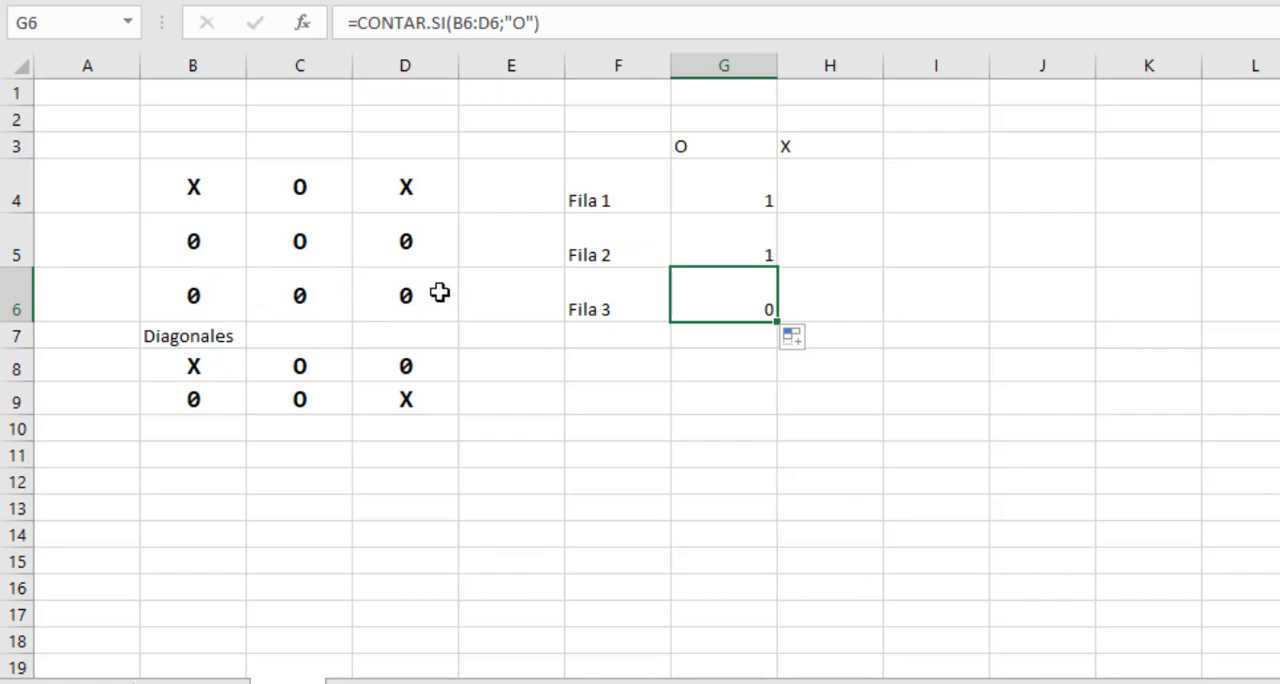
Enter the formula =CONTAR.SI(B4:D4;"X") in cell H4 to count the X marks in Fila 1.
left_click(843, 195)
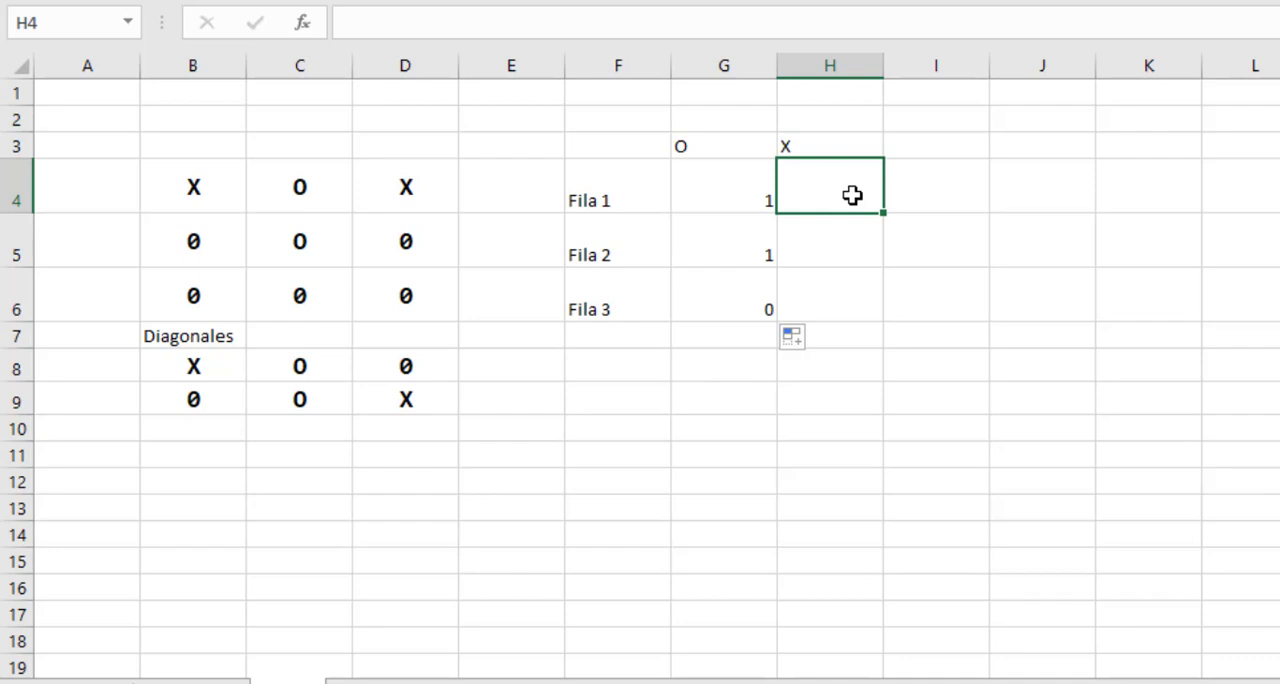
type("=cont")
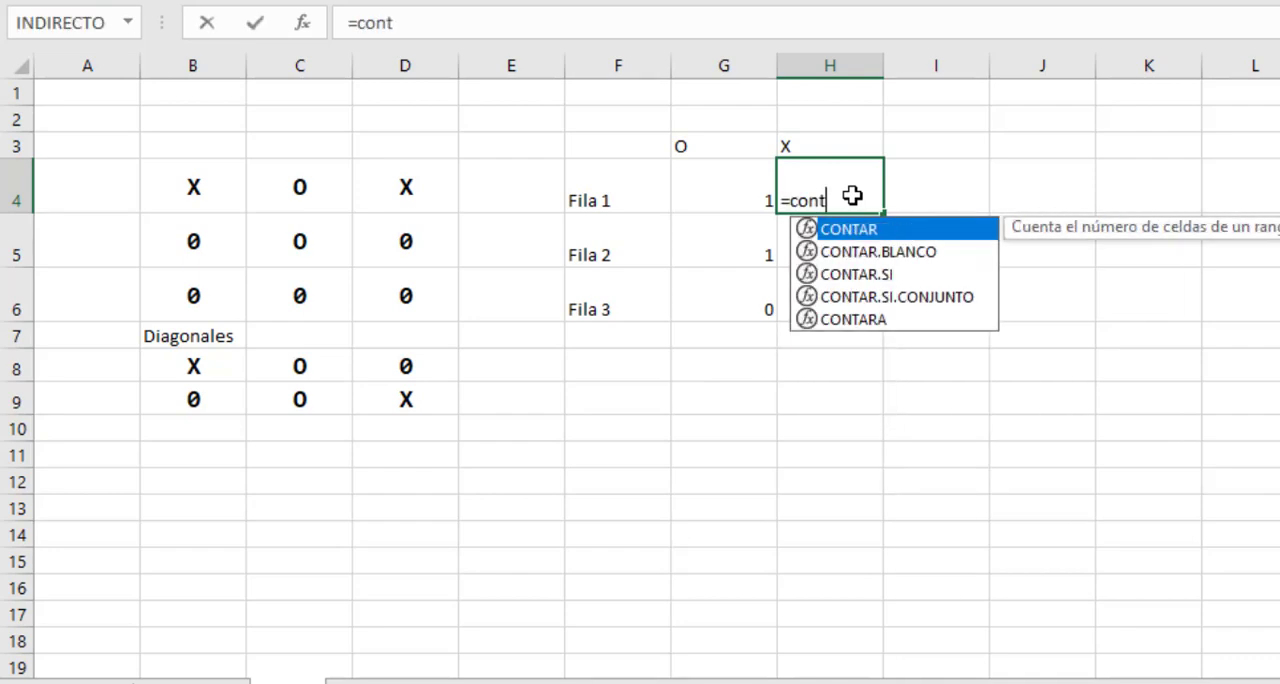
type("ar.si(")
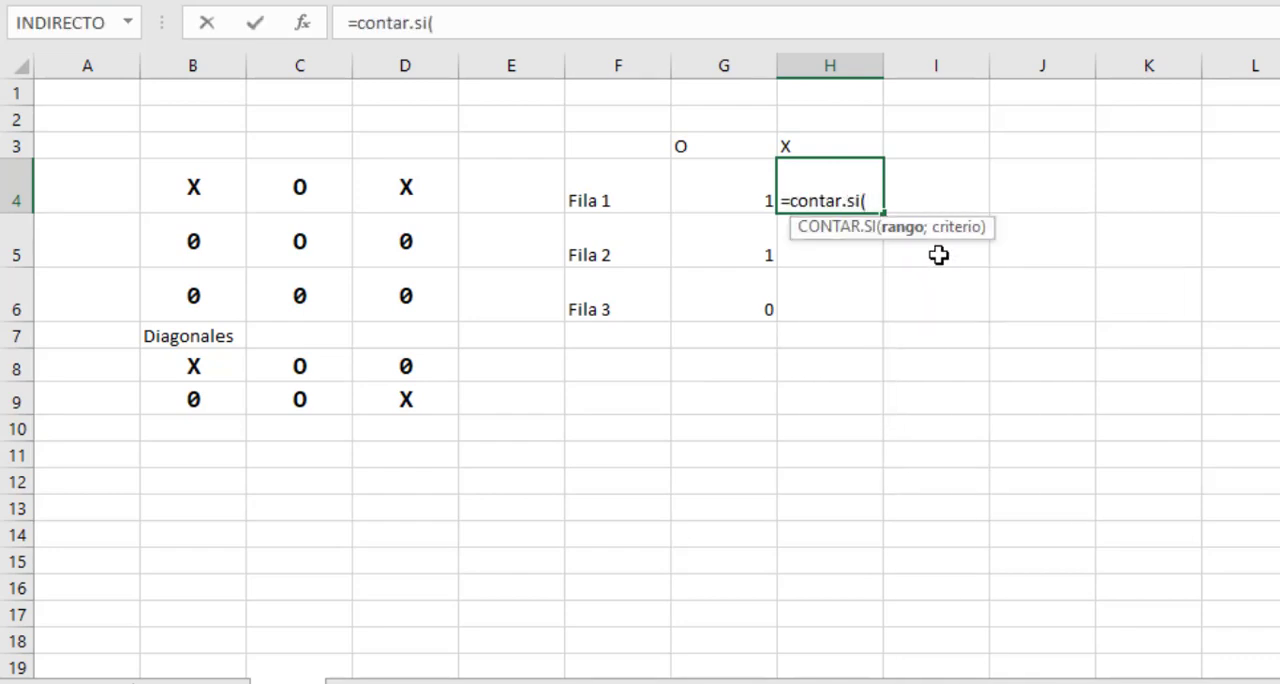
left_click_drag(191, 194, 400, 196)
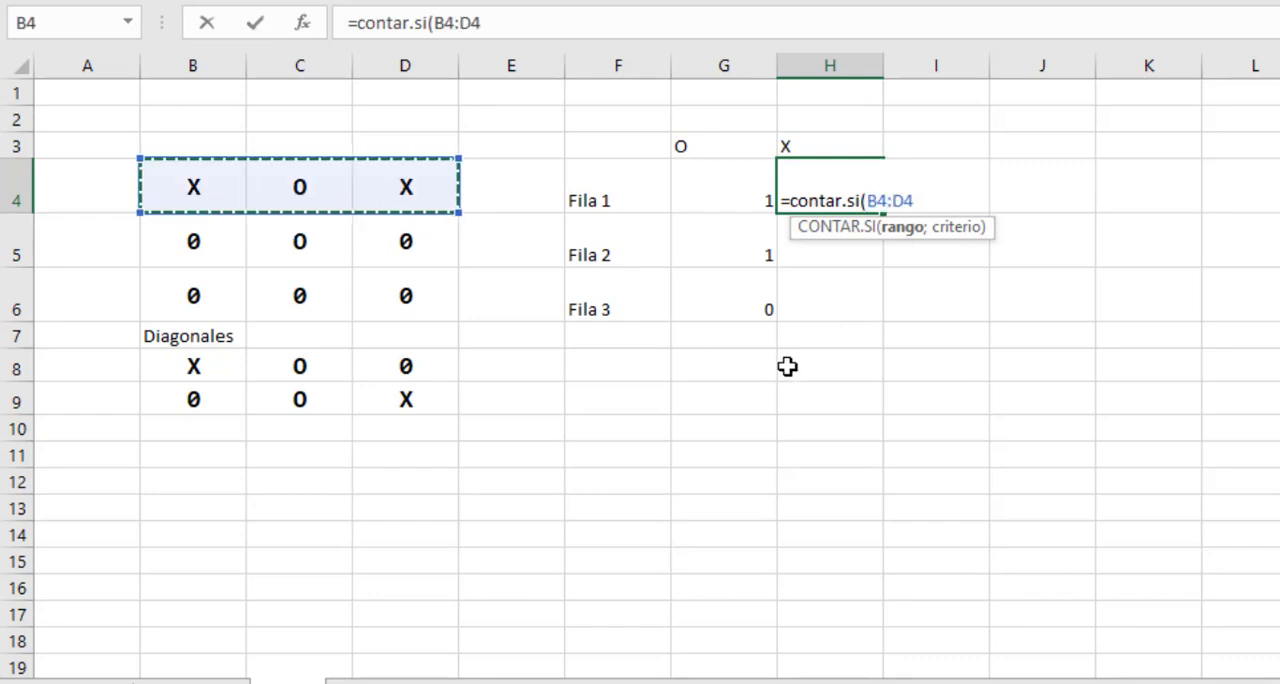
type(";")
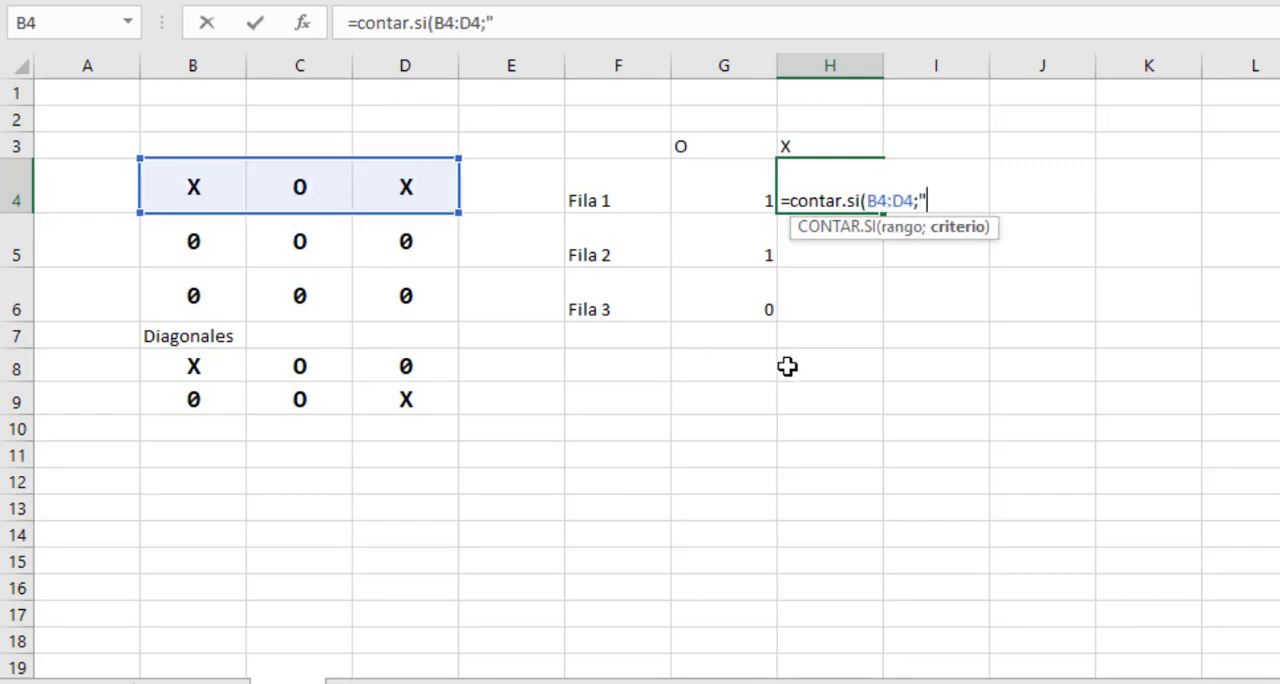
type("\"X")
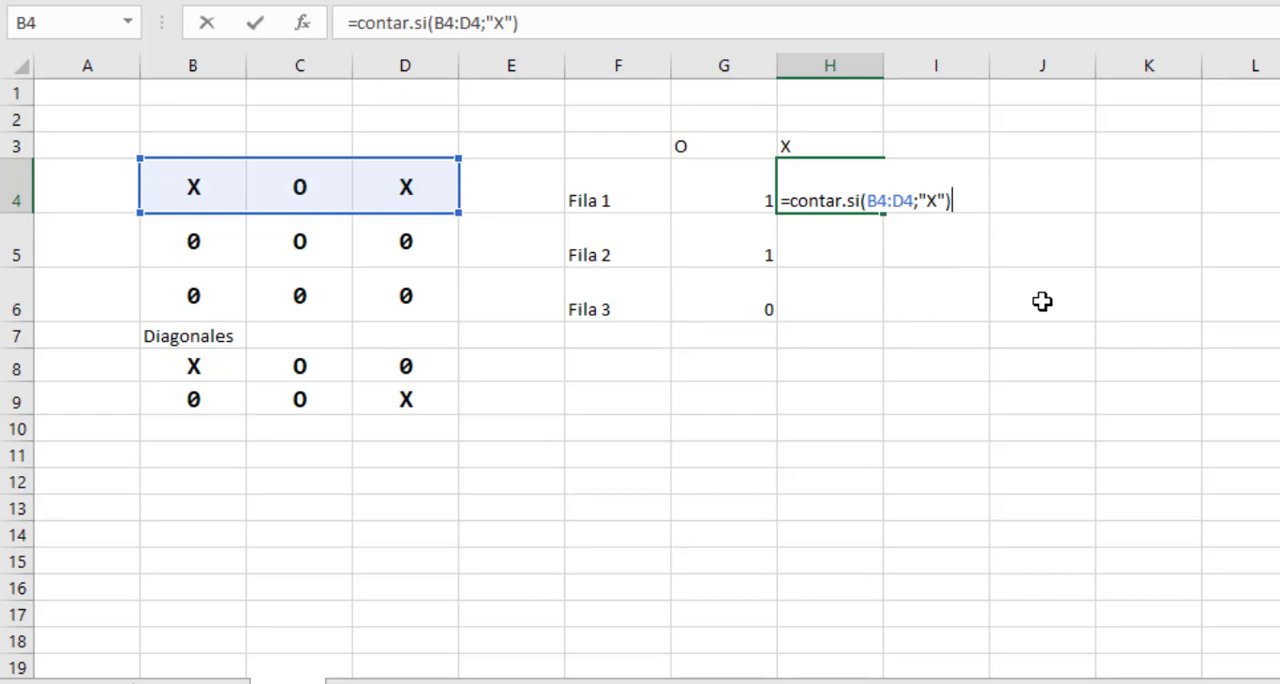
key("Return")
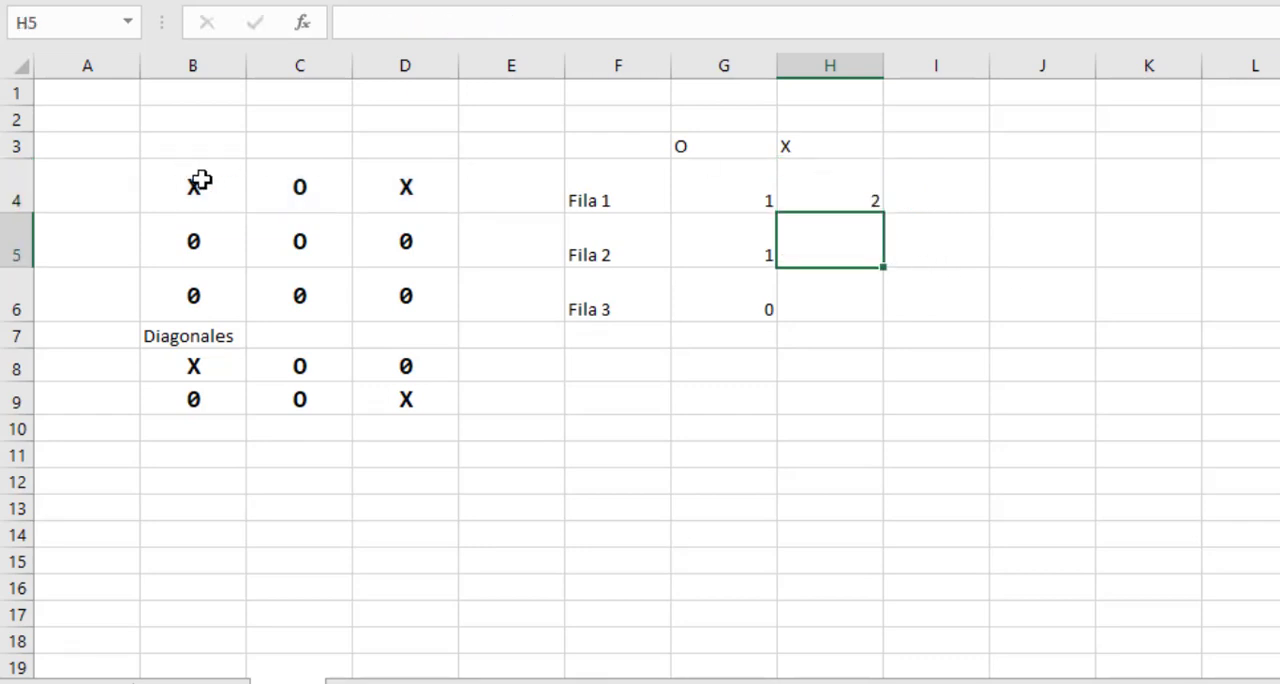
Fill the X count formula from H4 down to H6 and check it against board rows B5:D5 and B6:D6.
left_click(840, 200)
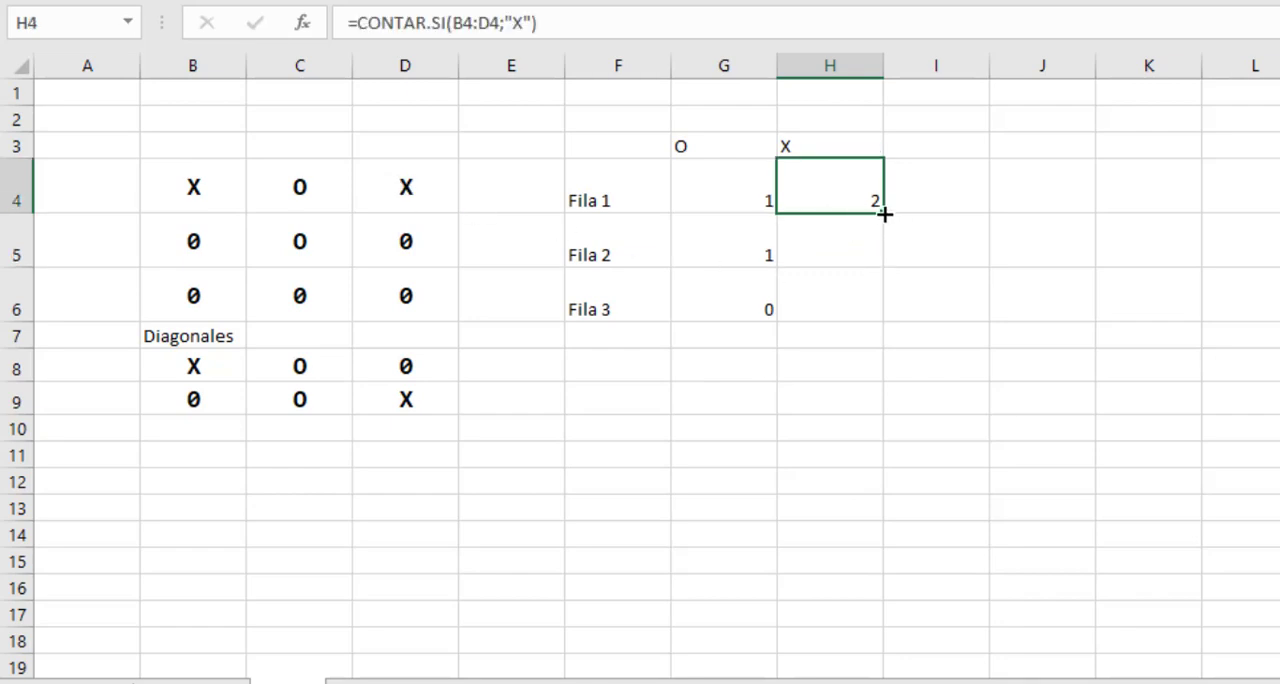
left_click_drag(885, 226, 876, 252)
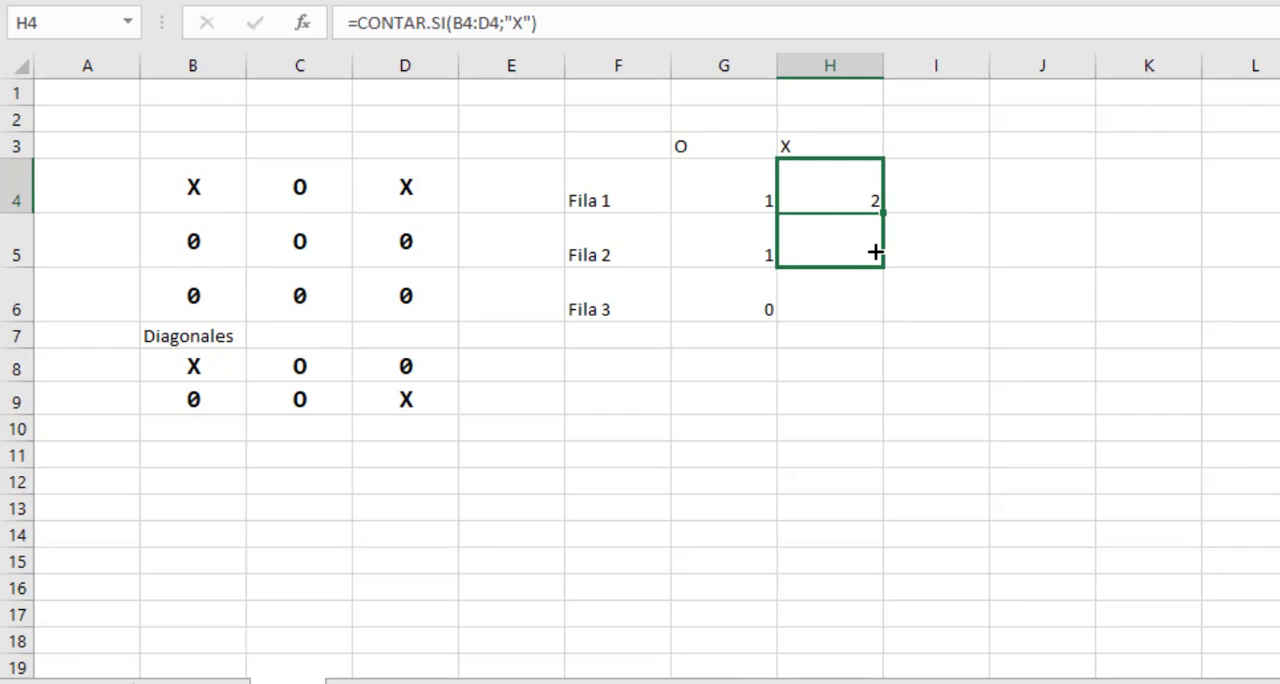
left_click_drag(876, 252, 880, 309)
left_click(850, 258)
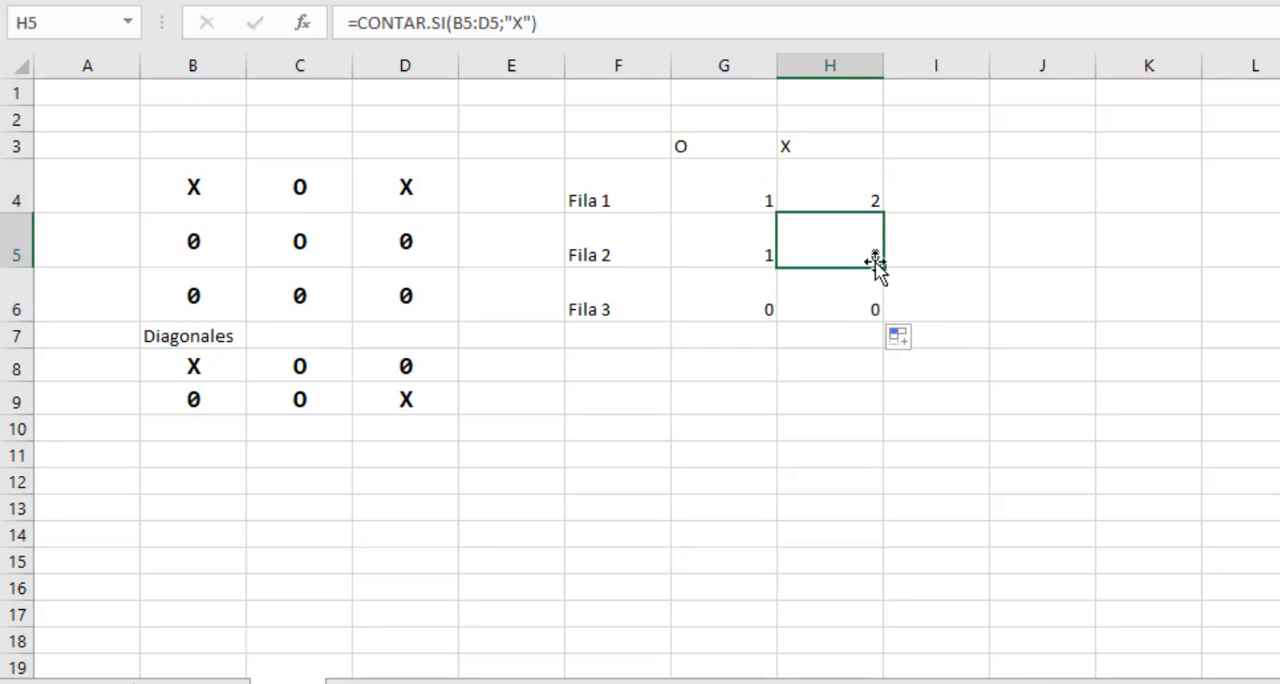
left_click(855, 309)
left_click_drag(194, 240, 388, 244)
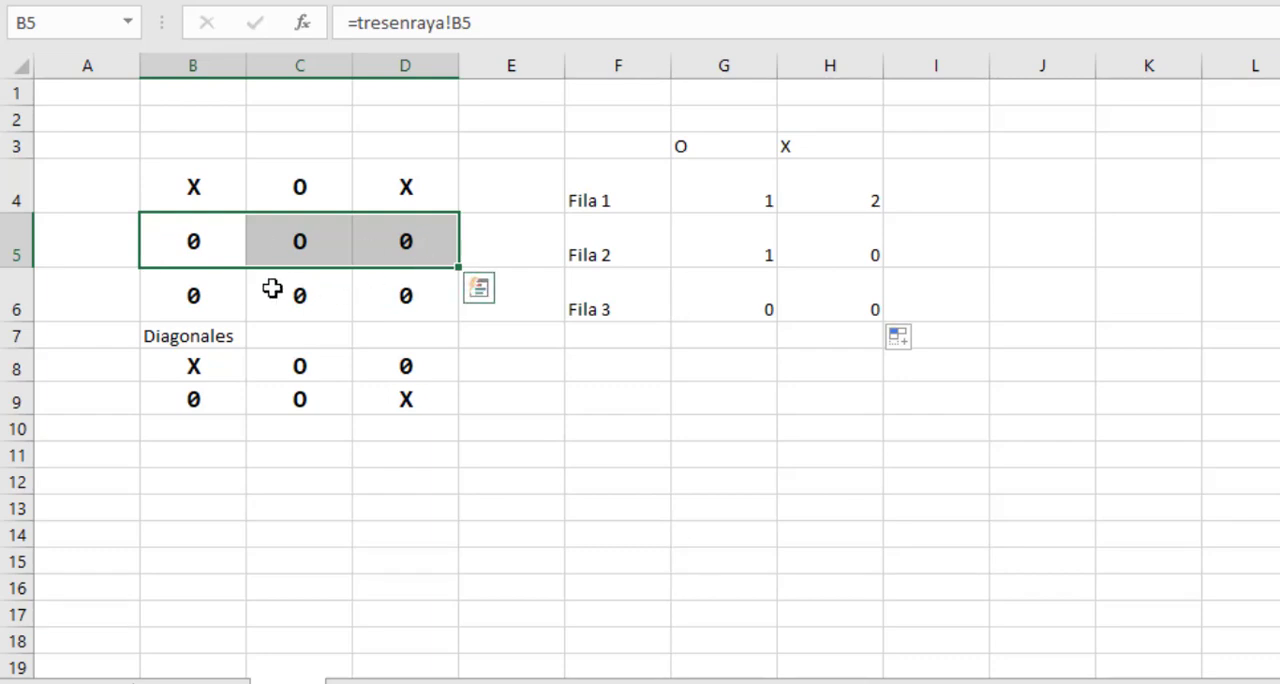
left_click_drag(214, 294, 410, 304)
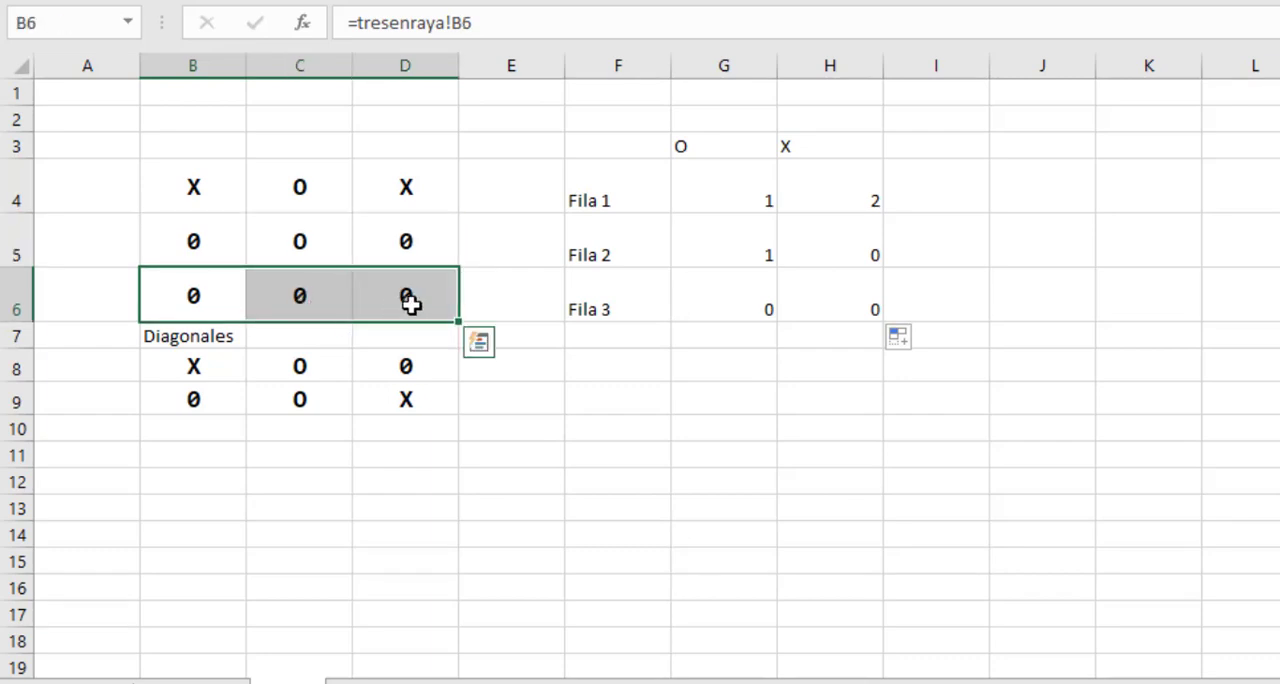
Enter the label Columna 1 in cell F7 and fill the series down to Columna 3 in F9, ending at cell G7.
left_click(623, 337)
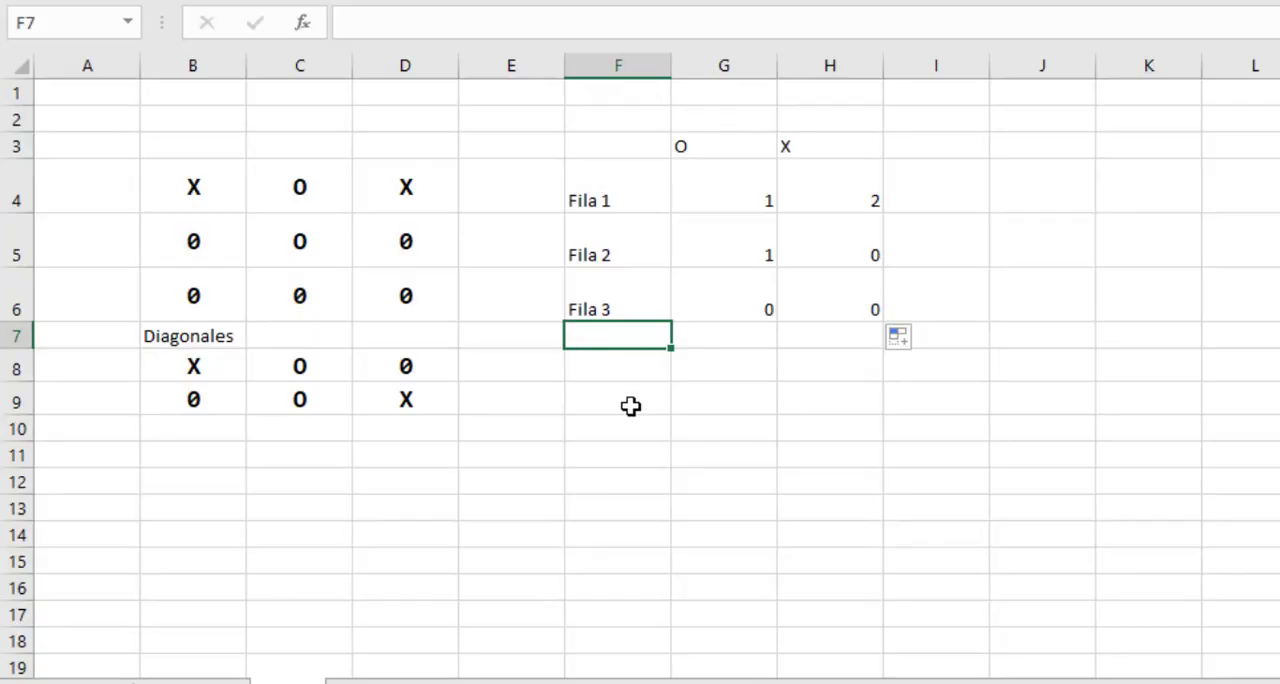
type("Columna 1")
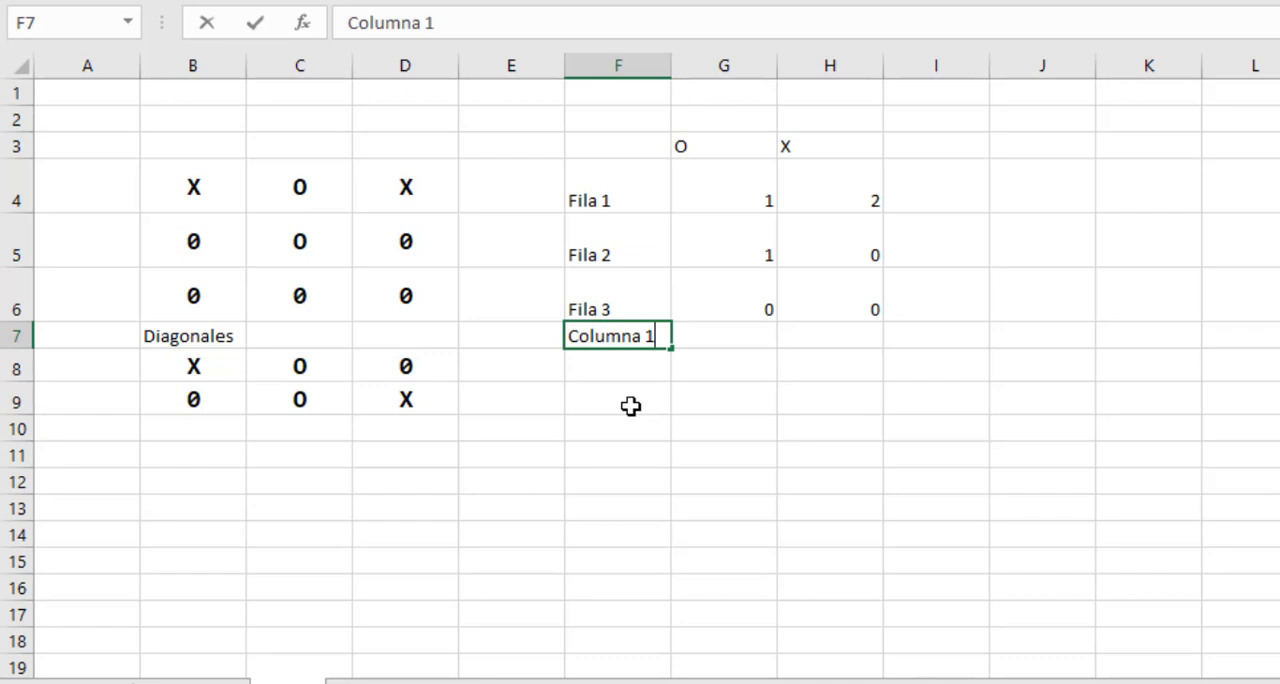
key("Return")
left_click(651, 337)
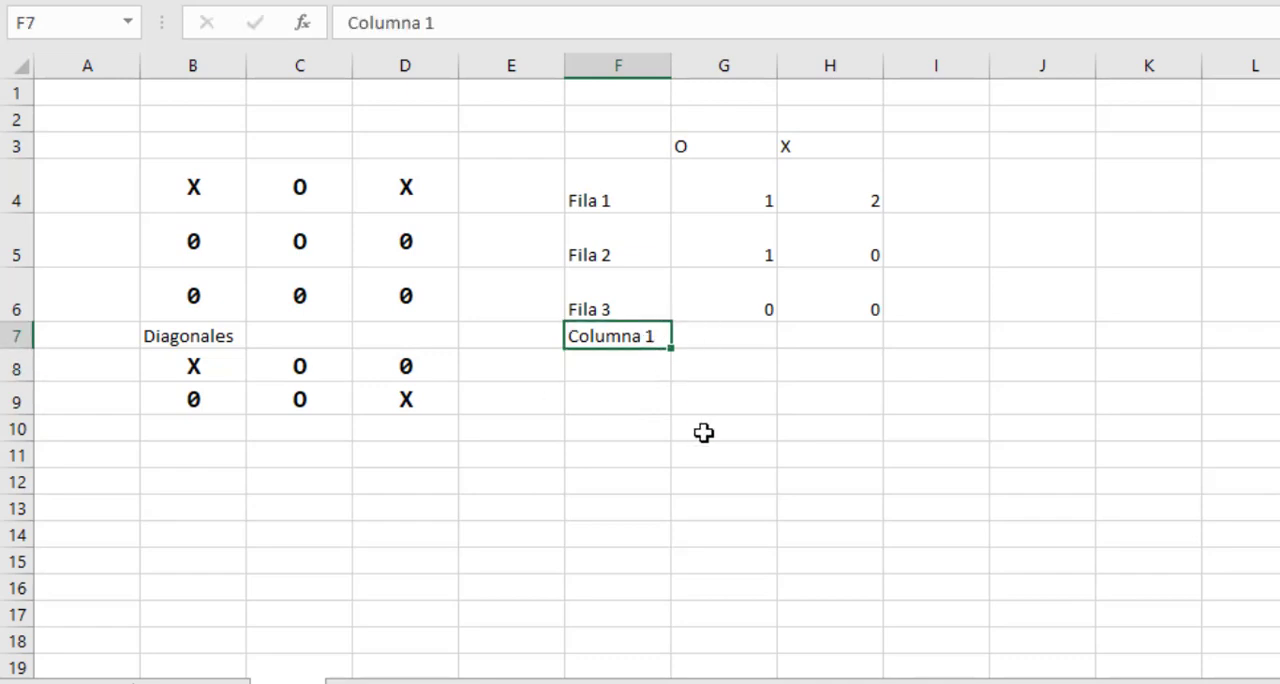
left_click_drag(673, 352, 665, 405)
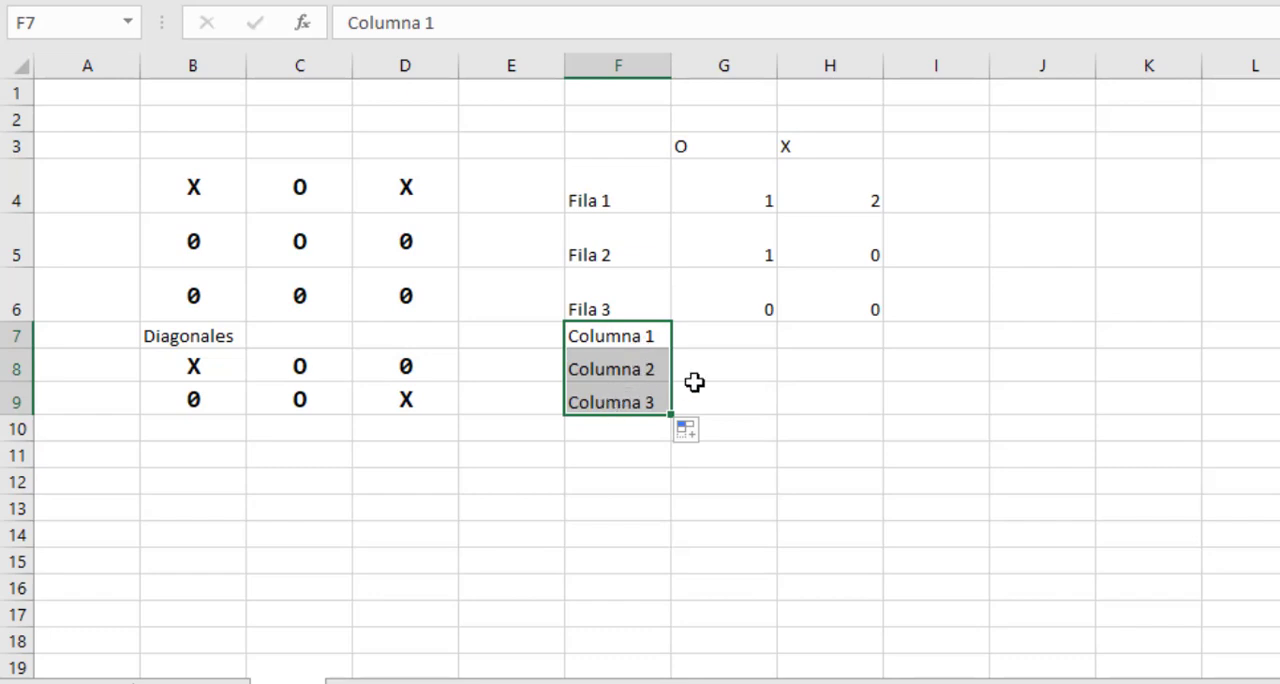
left_click(716, 337)
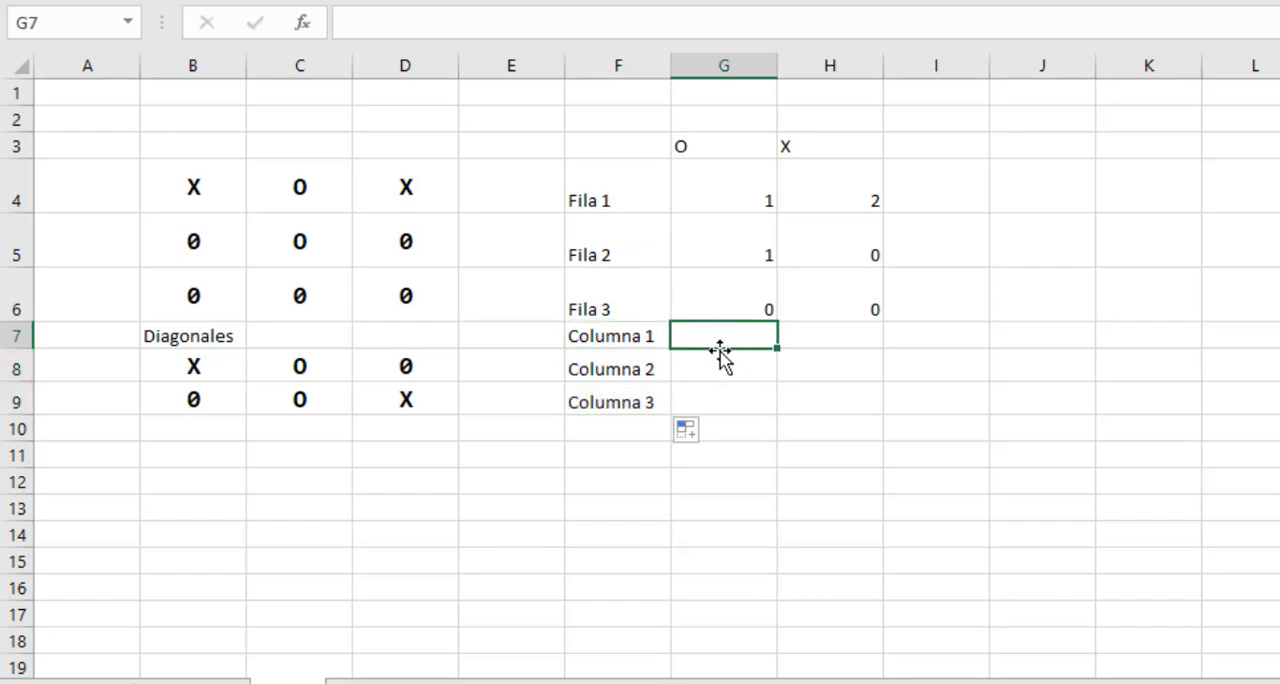
Enter the formula =CONTAR.SI(B4:B6;"O") in cell G7 to count the O marks in Columna 1, and compare it with the board columns.
left_click(706, 144)
left_click(711, 332)
left_click_drag(209, 177, 200, 300)
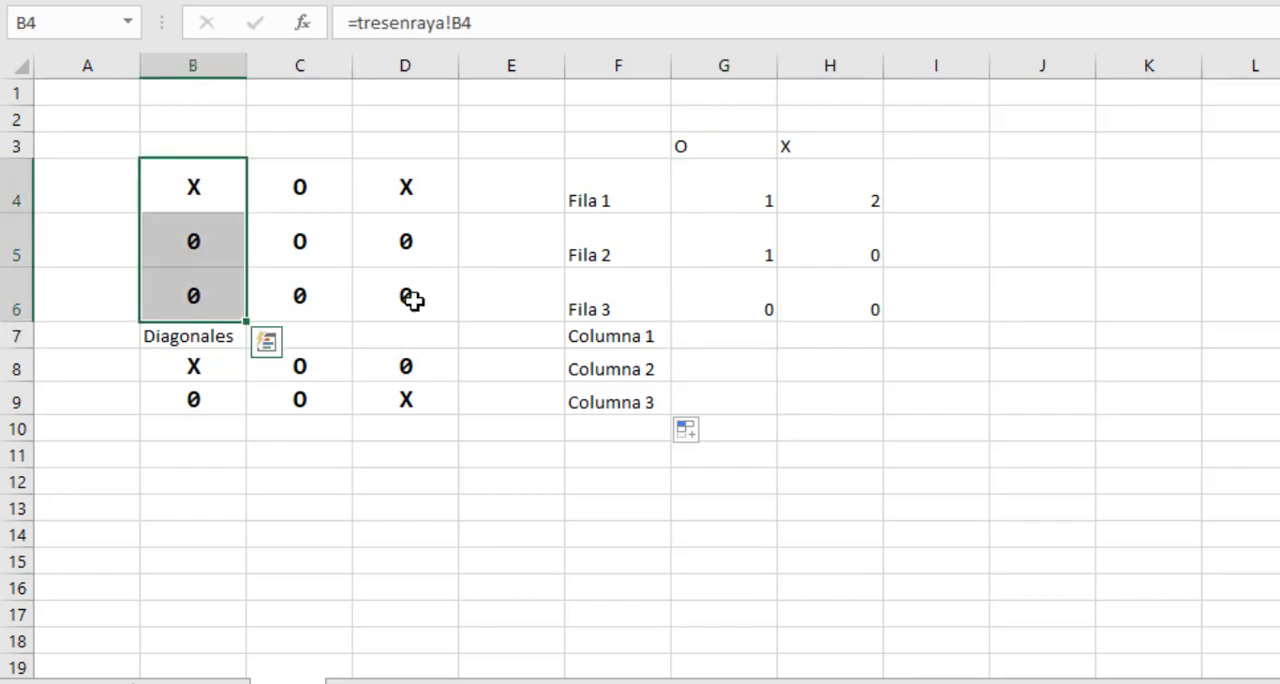
left_click(697, 337)
type("=")
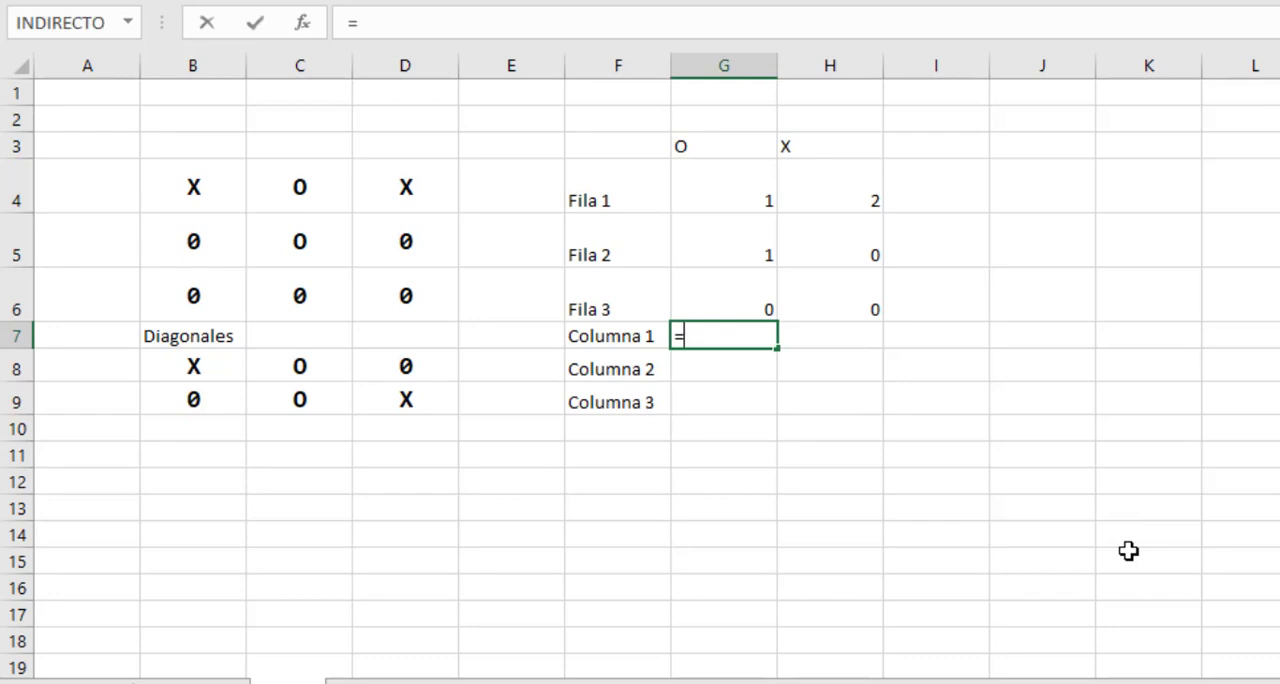
type("contar.si(")
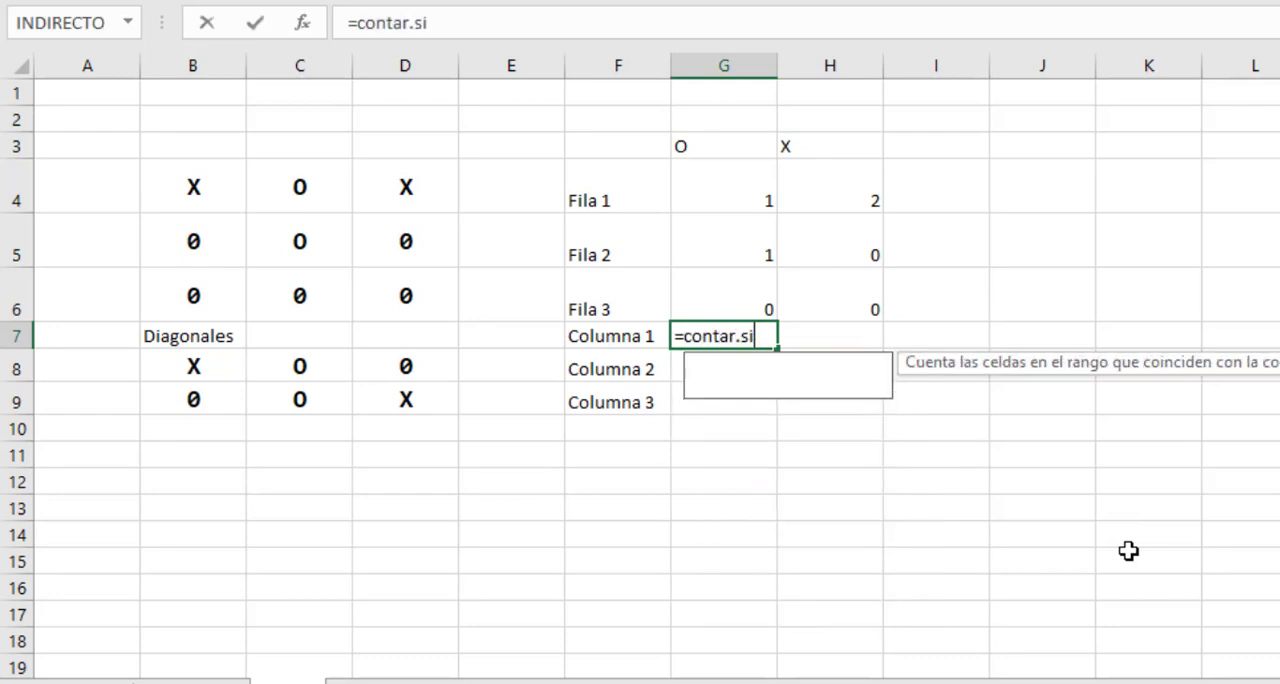
left_click(211, 185)
left_click_drag(214, 221, 208, 291)
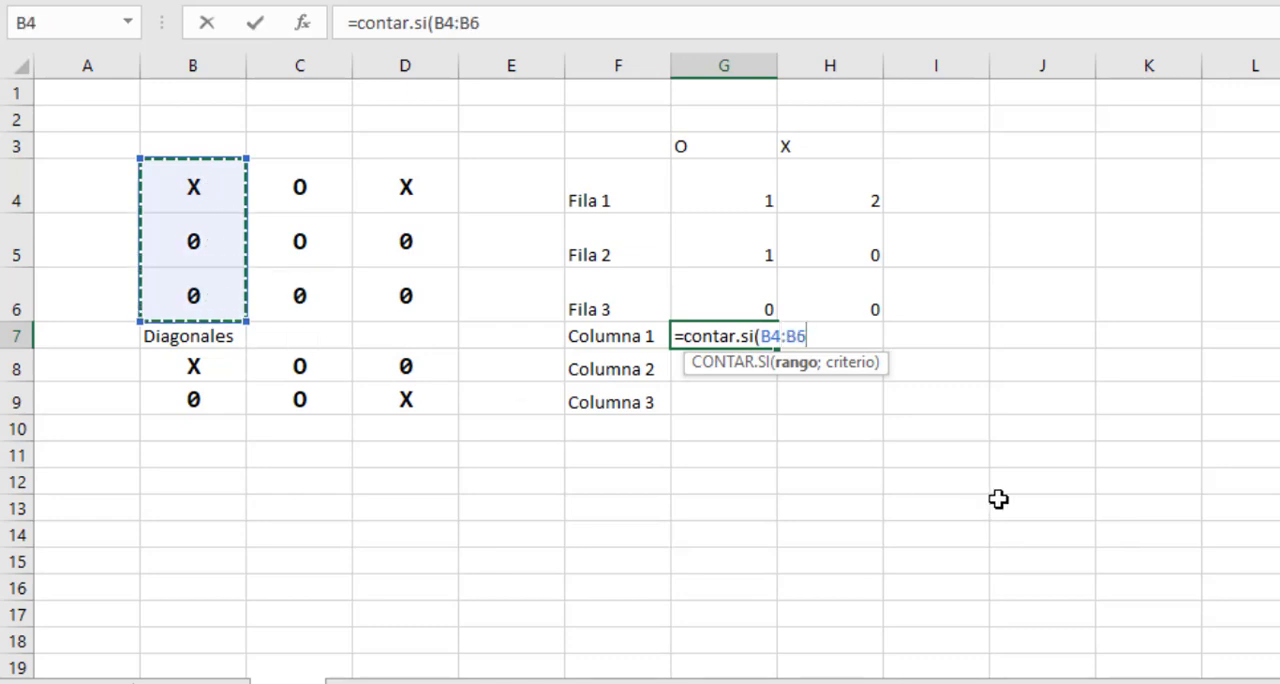
type(";\"O")
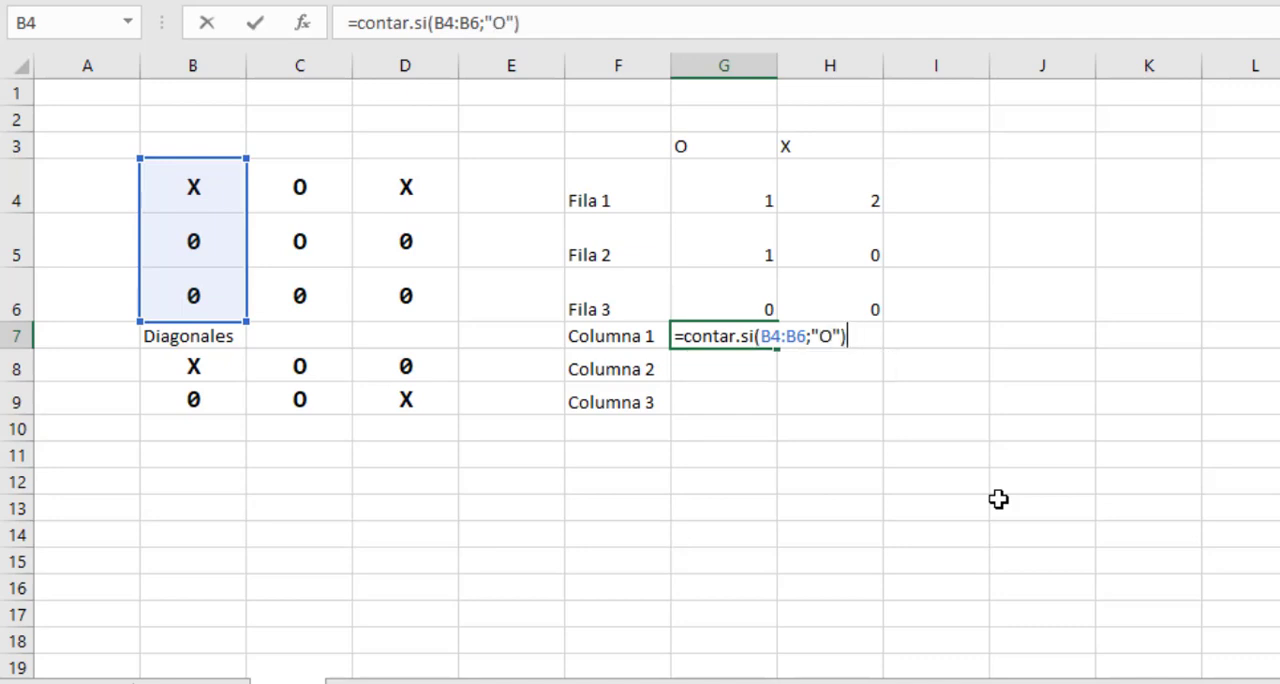
key("Return")
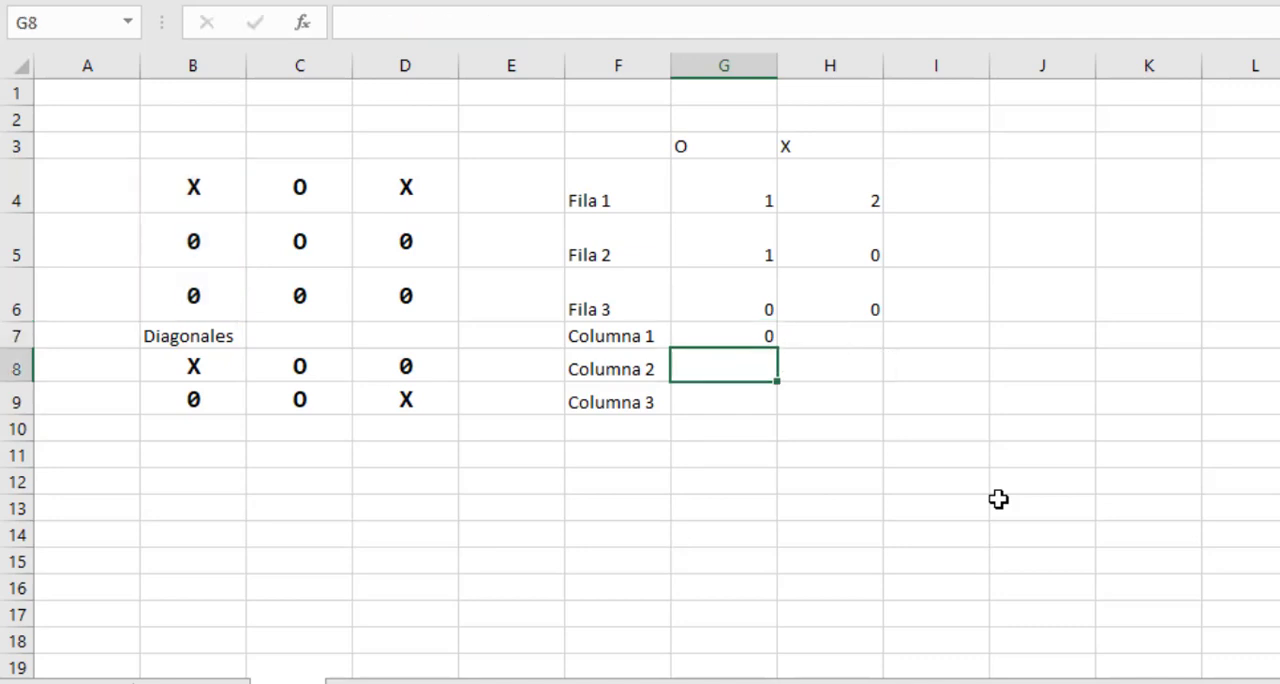
left_click(726, 331)
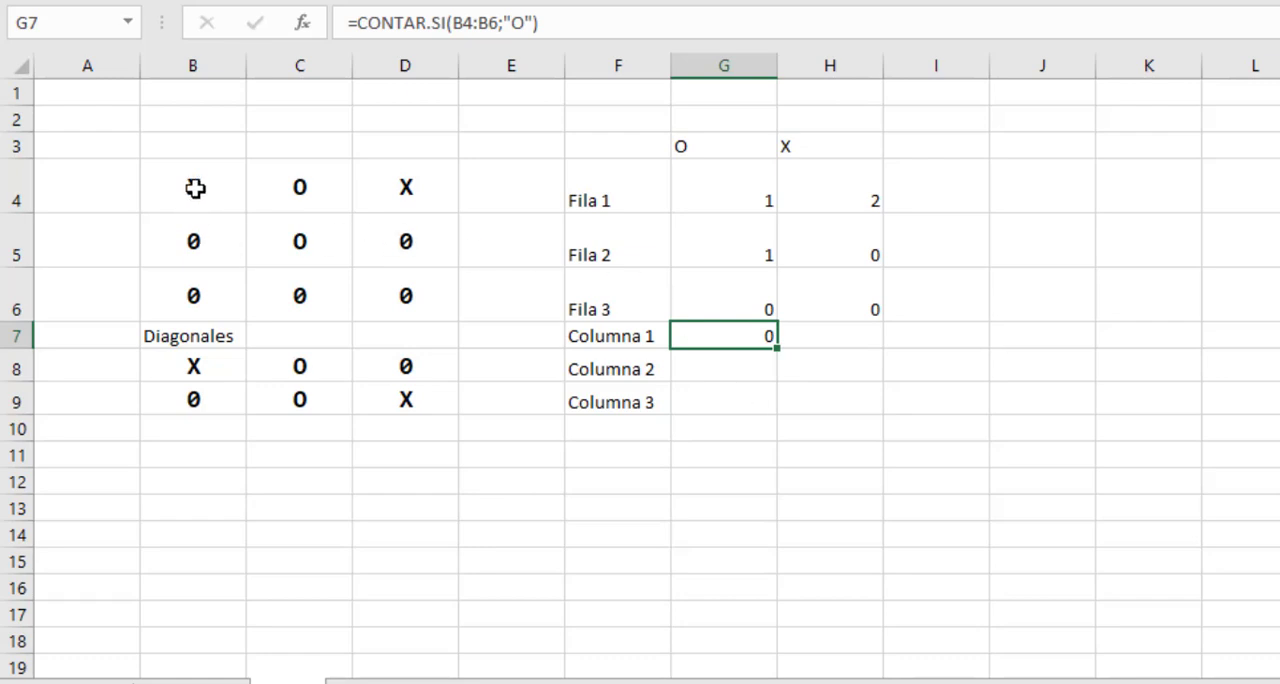
left_click_drag(195, 188, 203, 294)
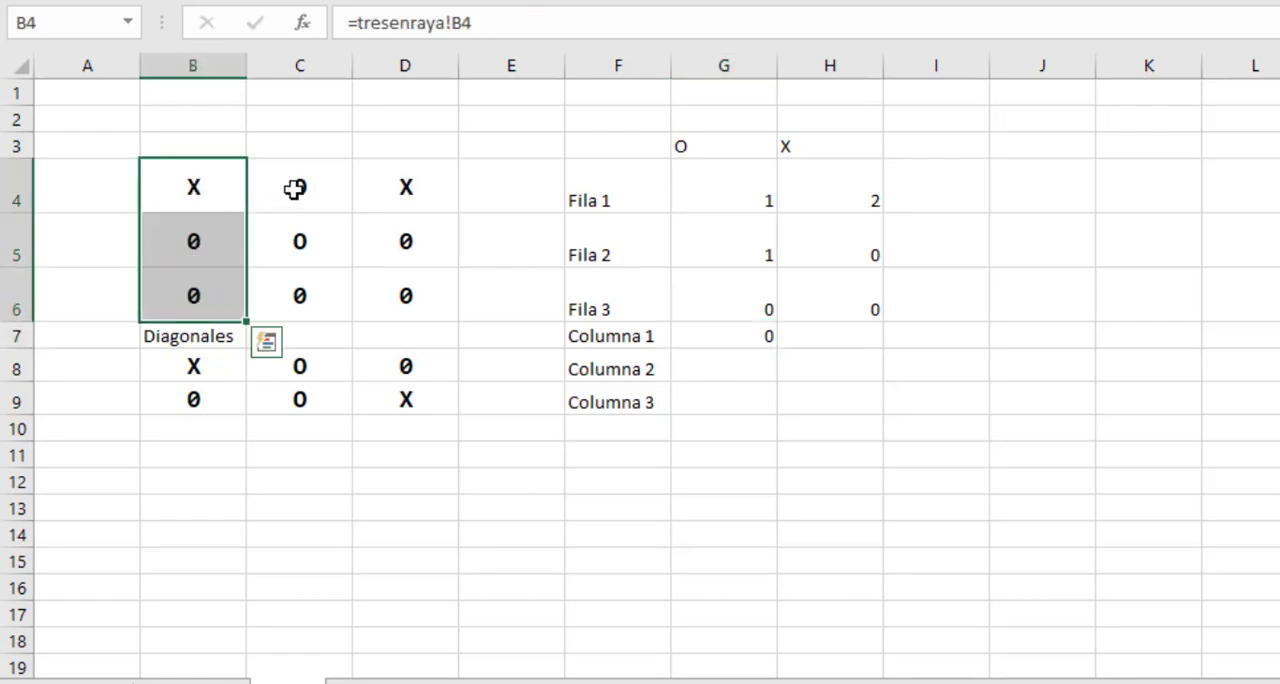
left_click_drag(293, 190, 300, 298)
left_click_drag(406, 200, 414, 292)
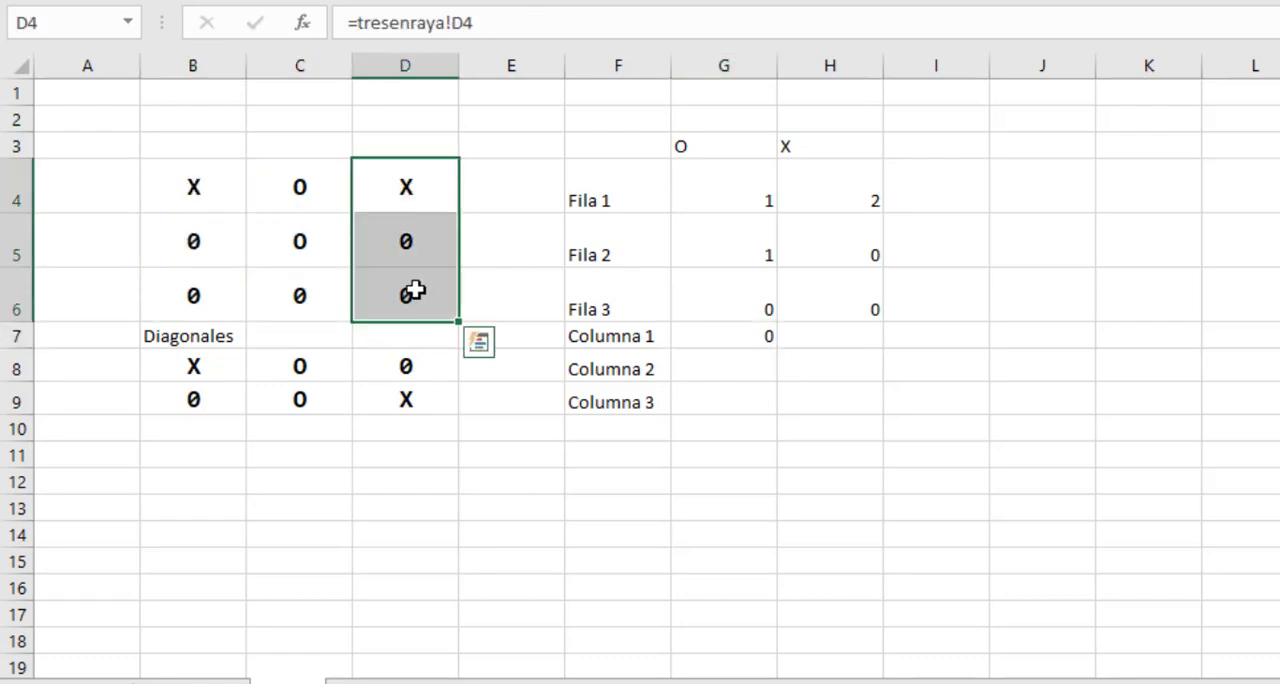
left_click(710, 336)
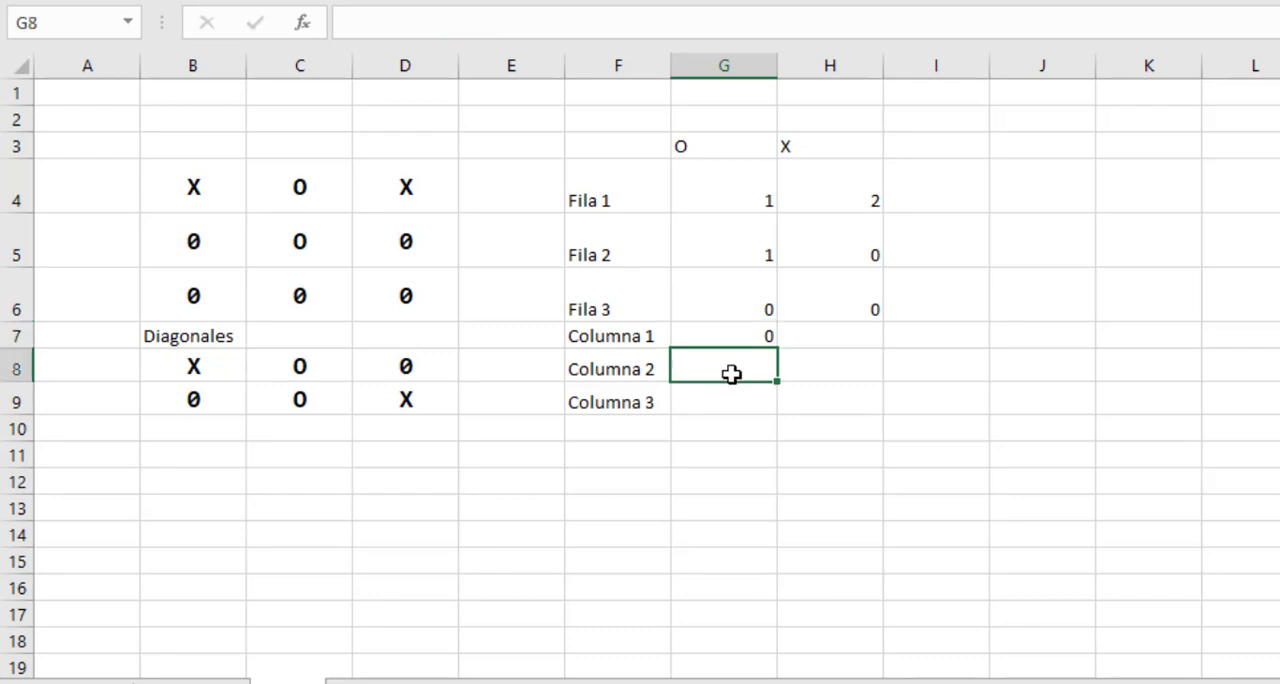
Enter the formula =CONTAR.SI(C4:C6;"O") in cell G8 for Columna 2 and check it against board cells C4:C6.
left_click(735, 370)
type("=")
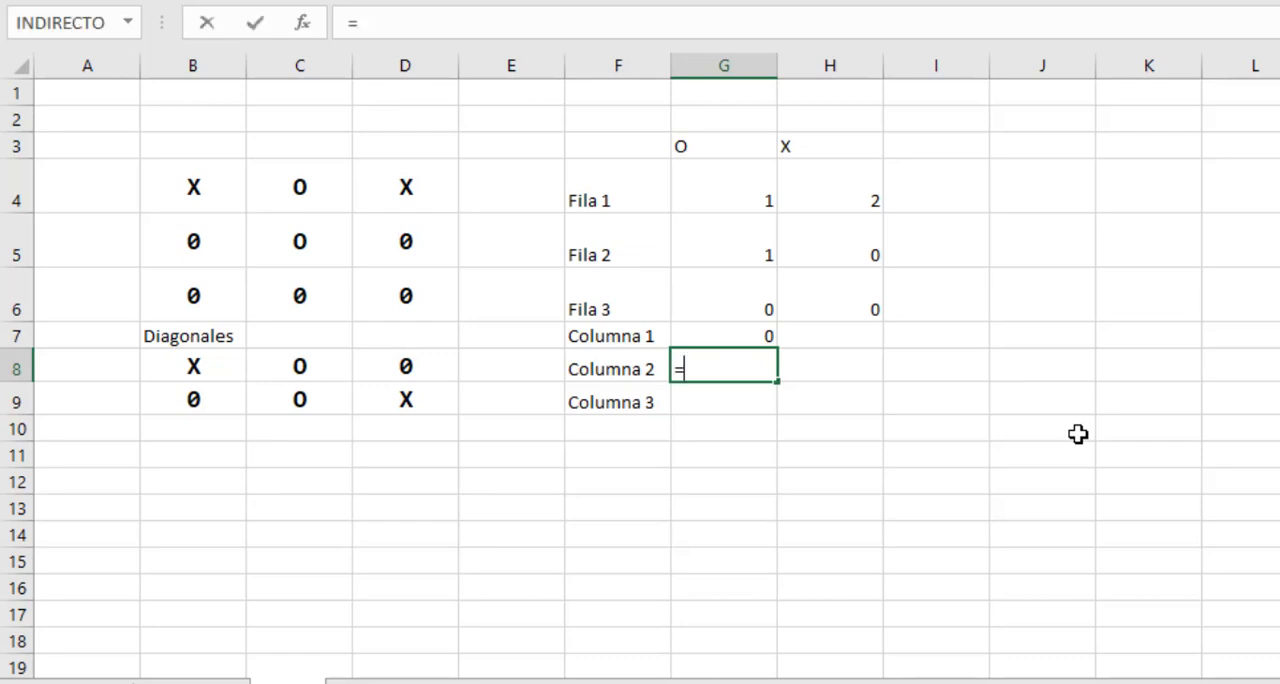
type("contar.si(")
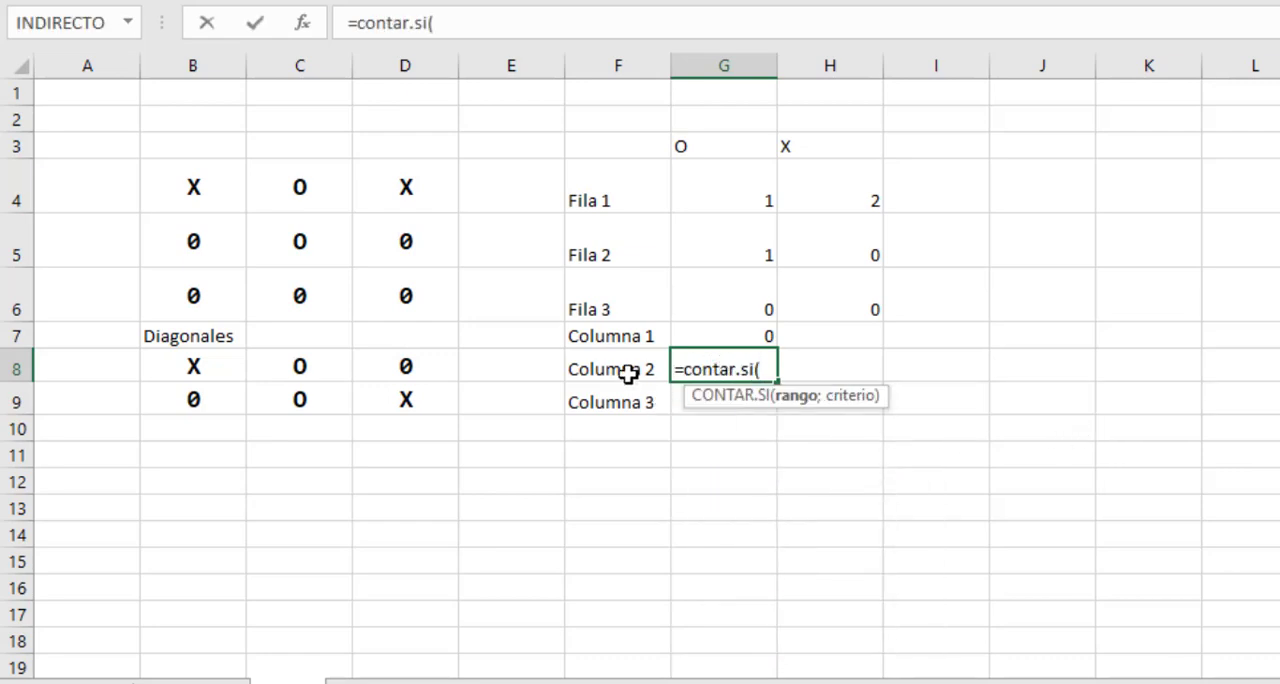
left_click_drag(308, 189, 322, 296)
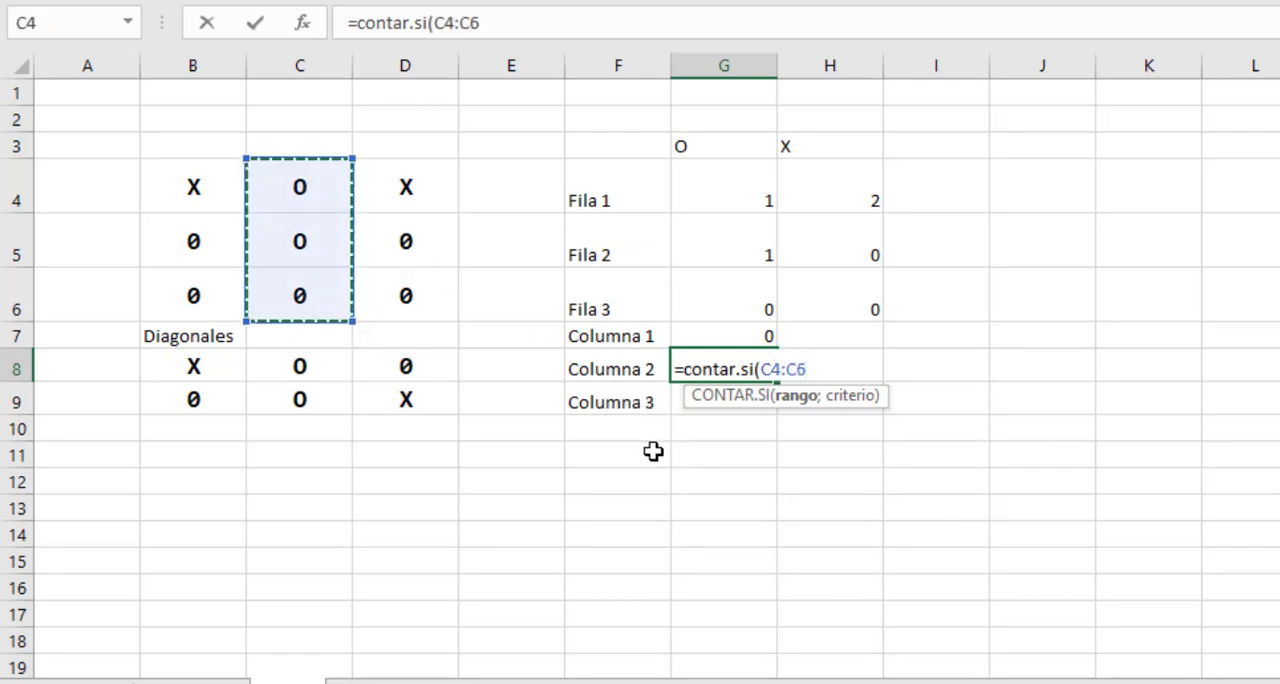
type(";\"O")
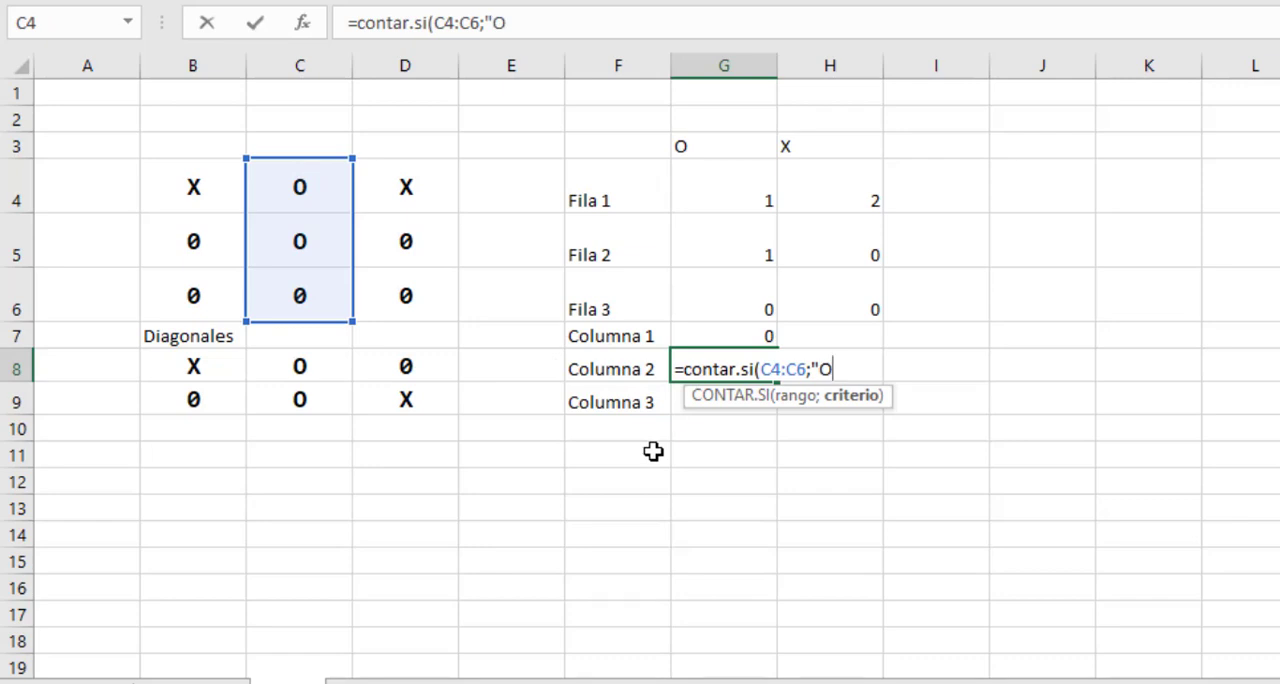
type("\")")
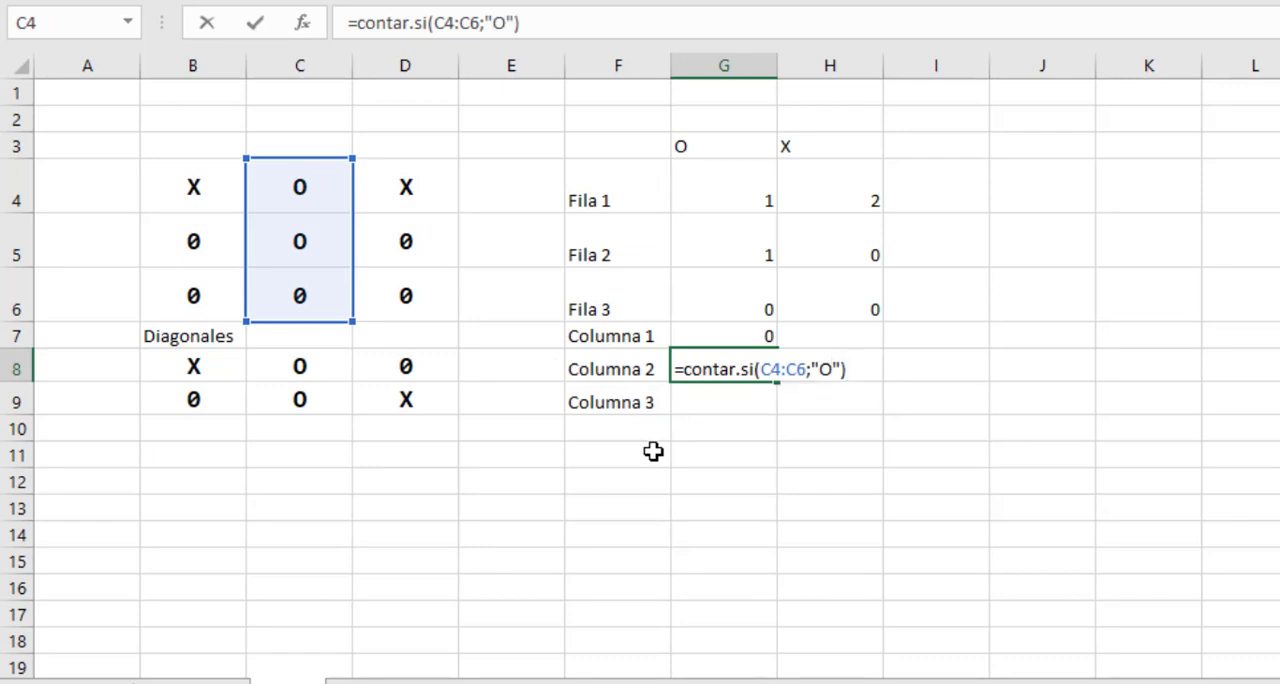
key("Return")
left_click(697, 359)
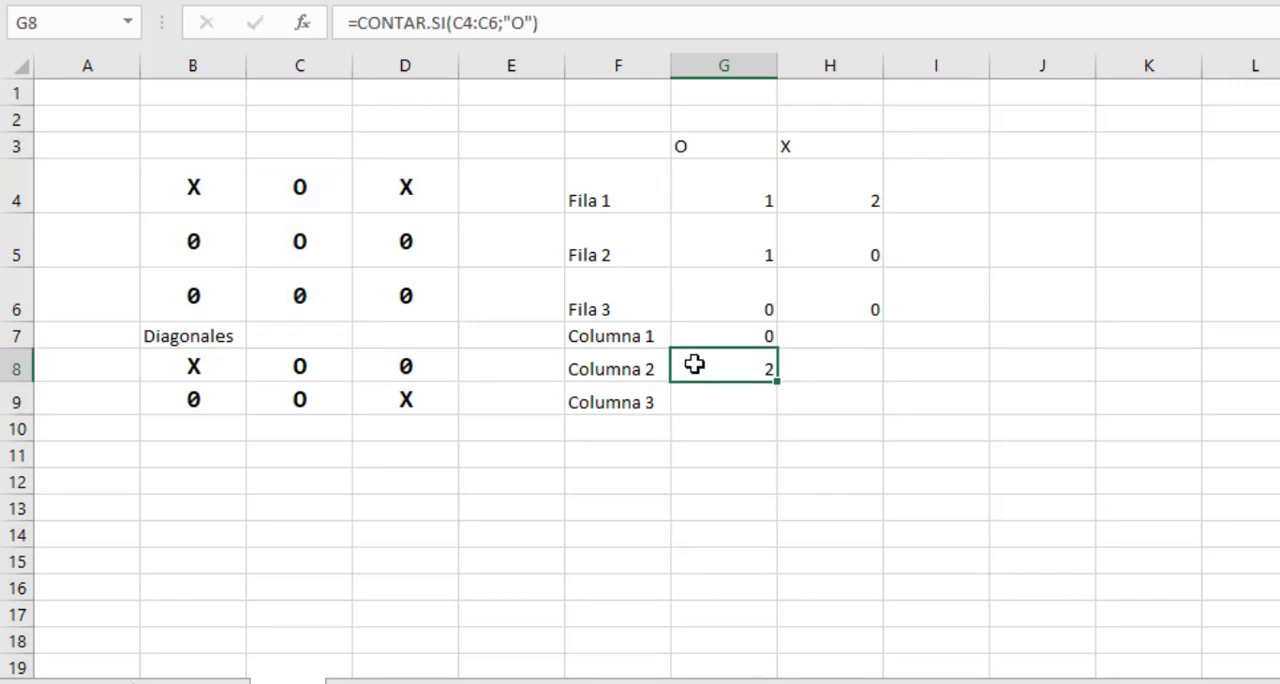
left_click_drag(299, 184, 300, 289)
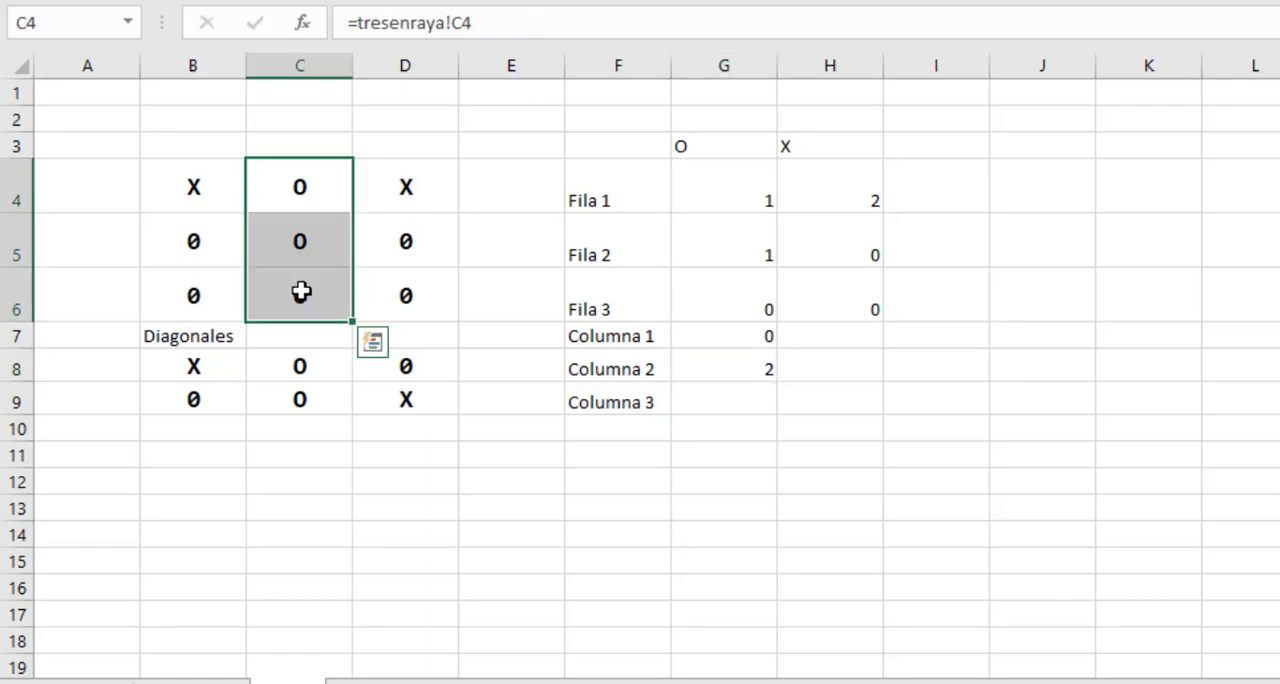
Enter the formula =CONTAR.SI(D4:D6;"O") in cell G9 to count the O marks in Columna 3, and review it.
left_click(707, 390)
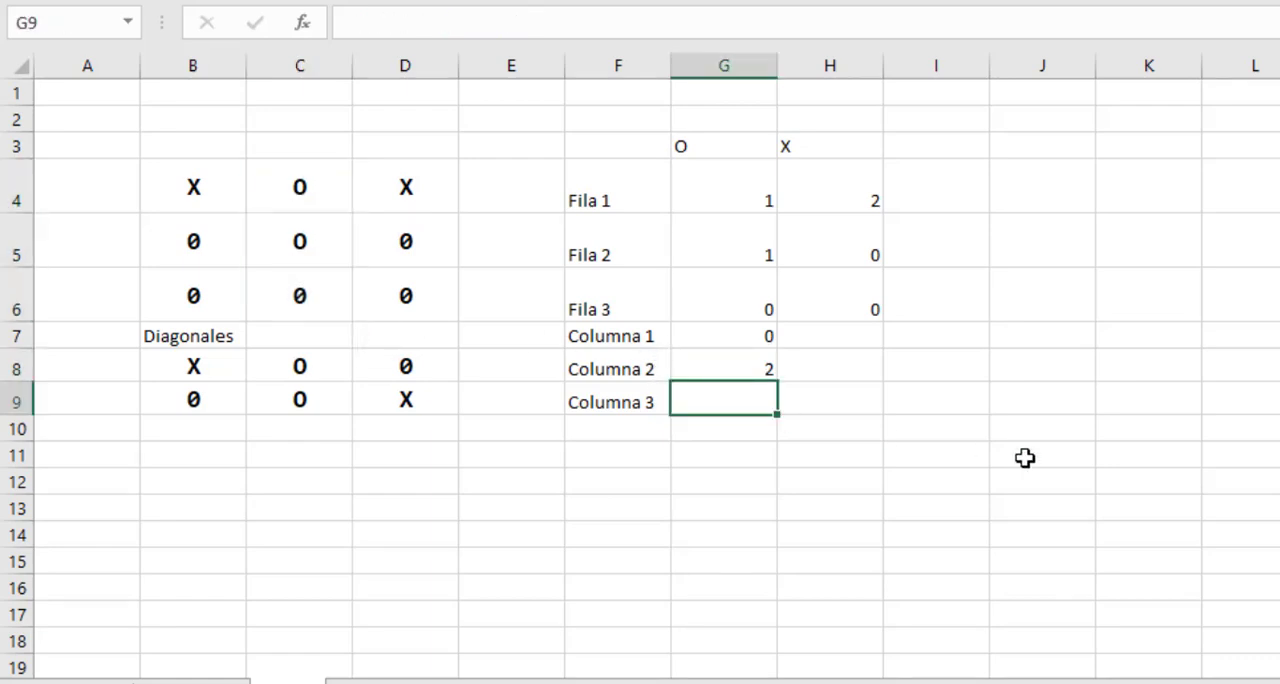
type("=contar")
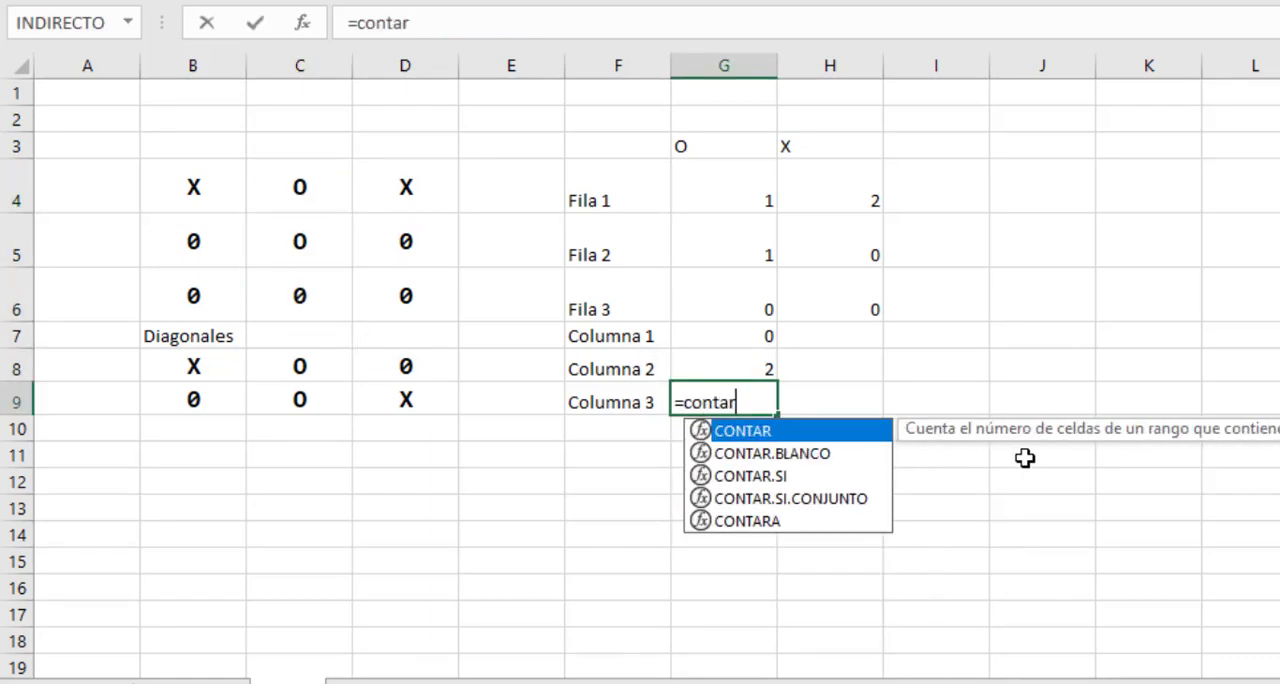
type(".si(")
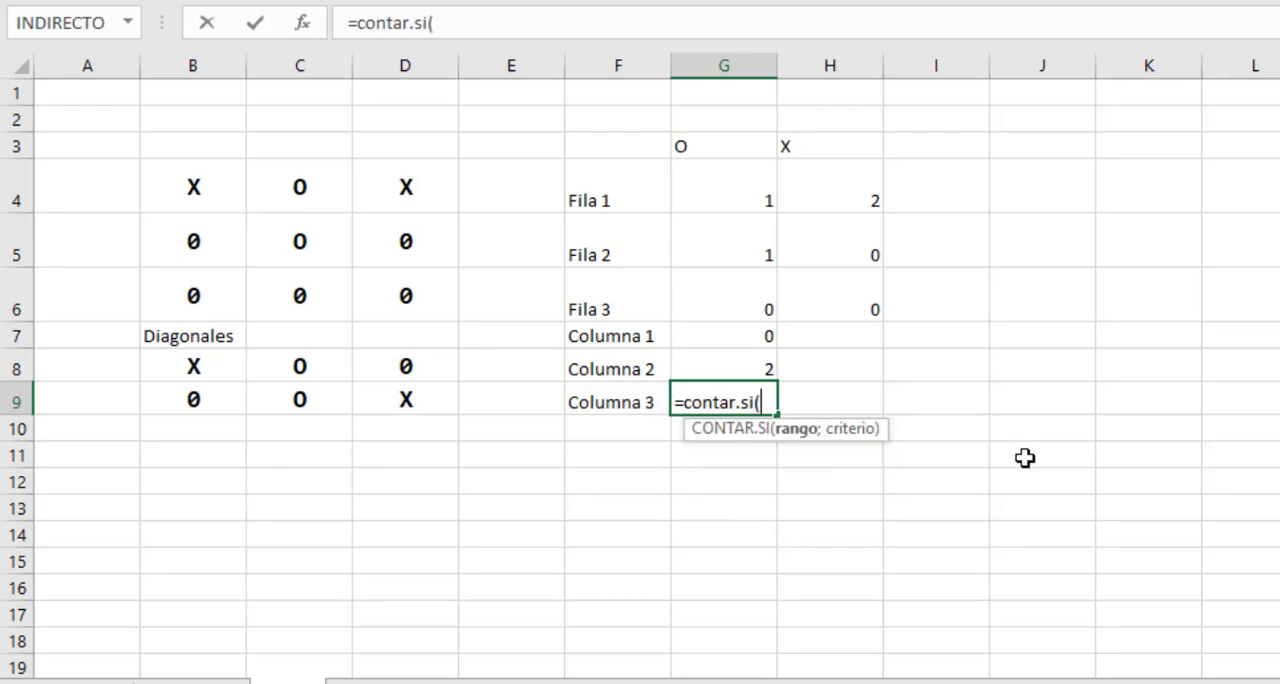
left_click(428, 200)
left_click_drag(428, 200, 437, 288)
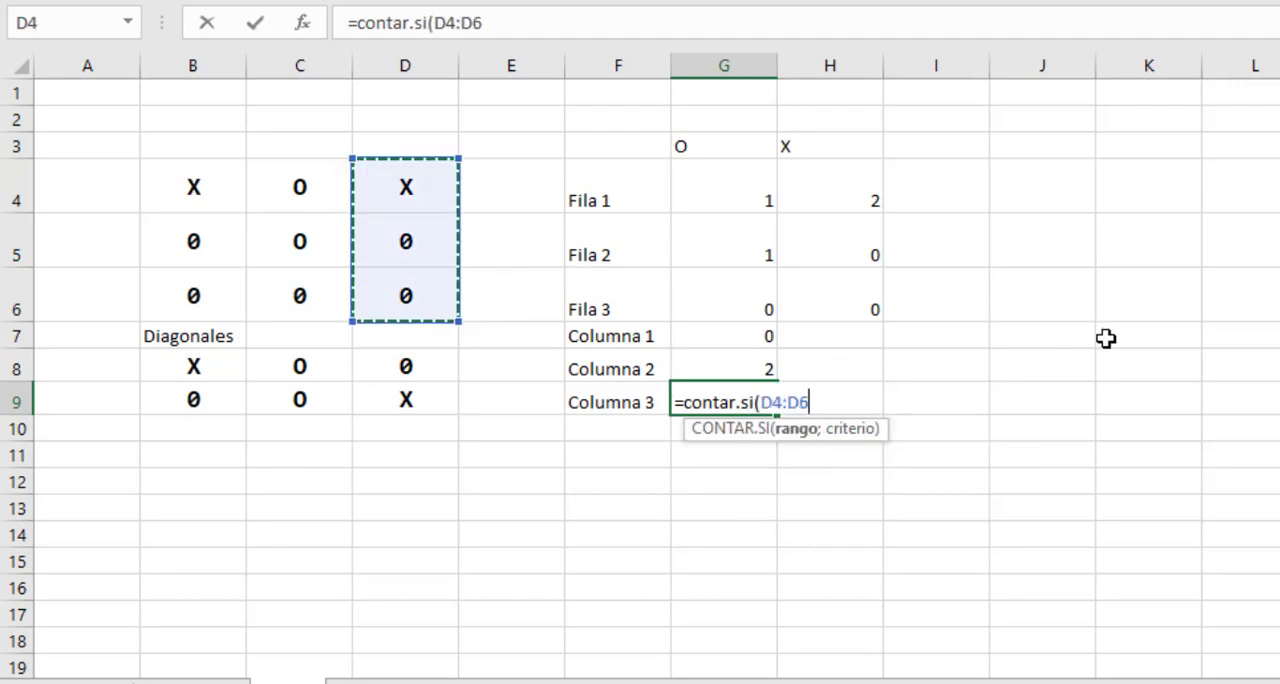
type(";\"O")
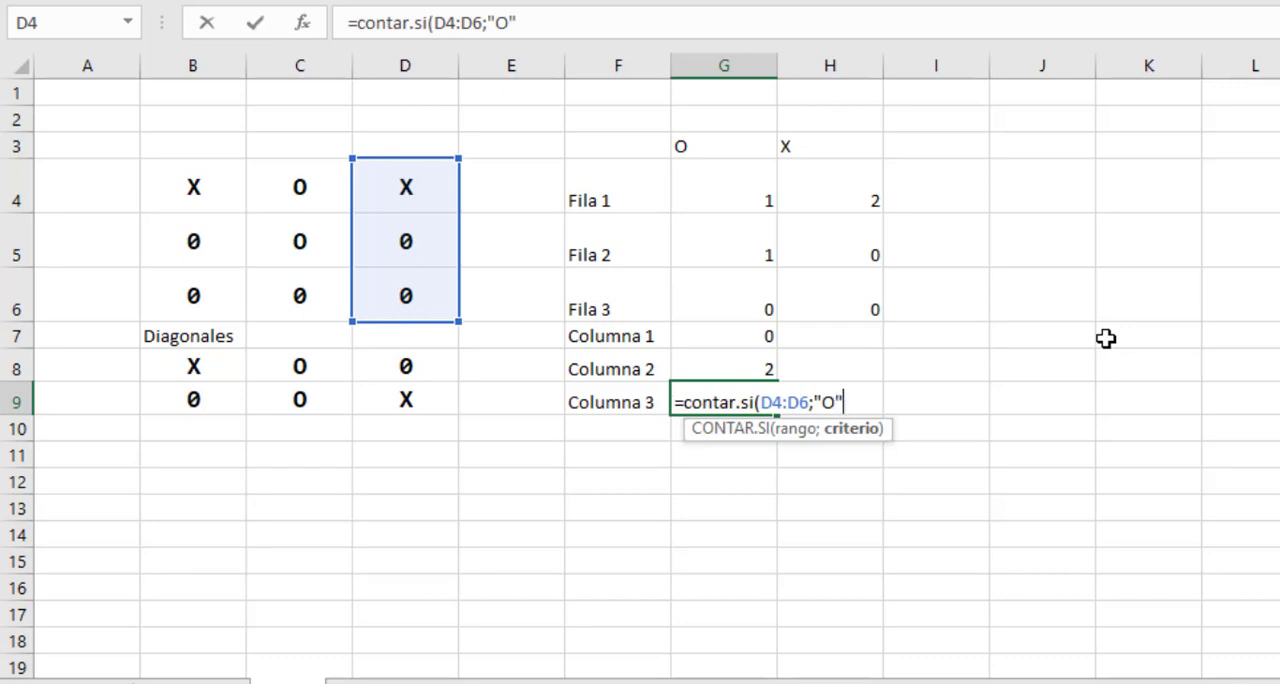
type("\")")
key("Return")
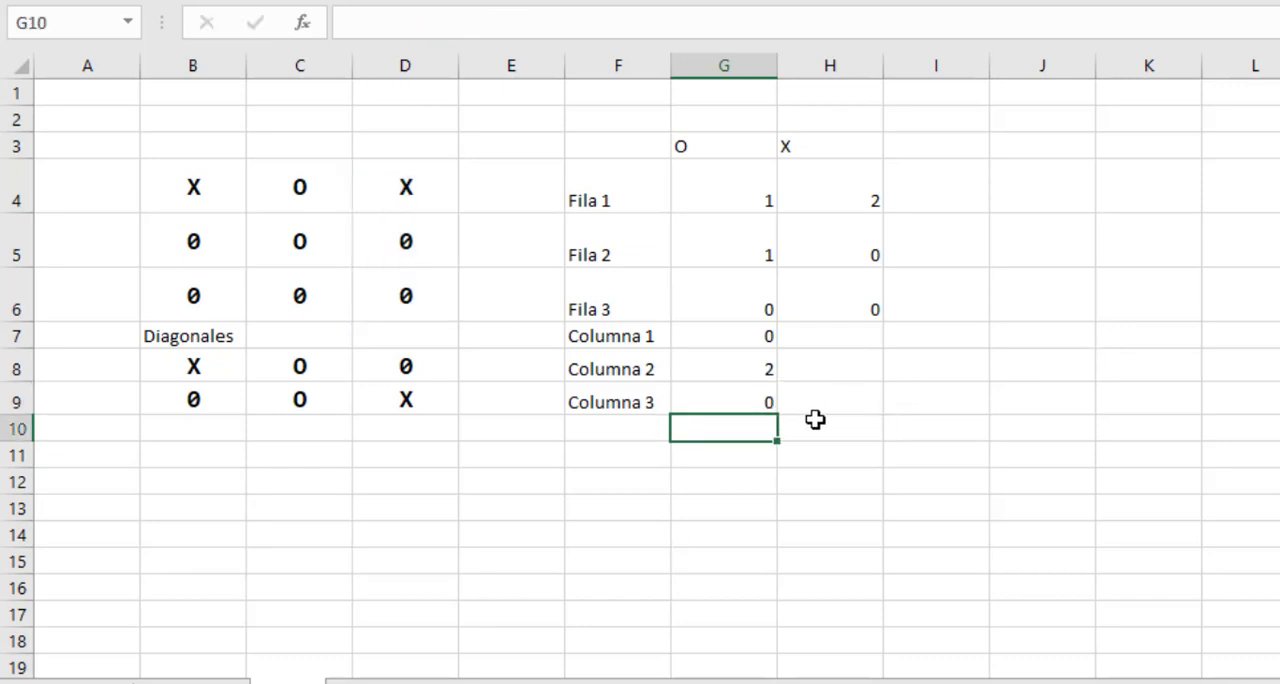
left_click(742, 405)
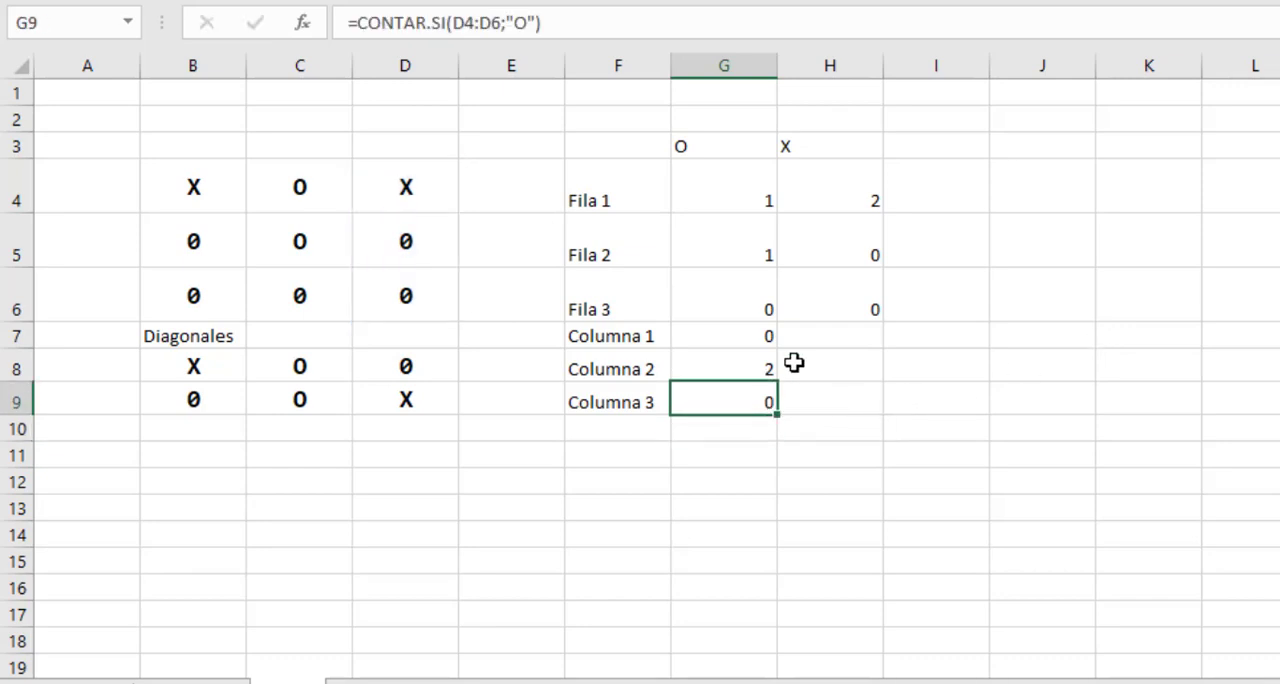
Enter the formula =CONTAR.SI(B4:B6;"X") in cell H7 to count the X marks in Columna 1.
left_click(838, 335)
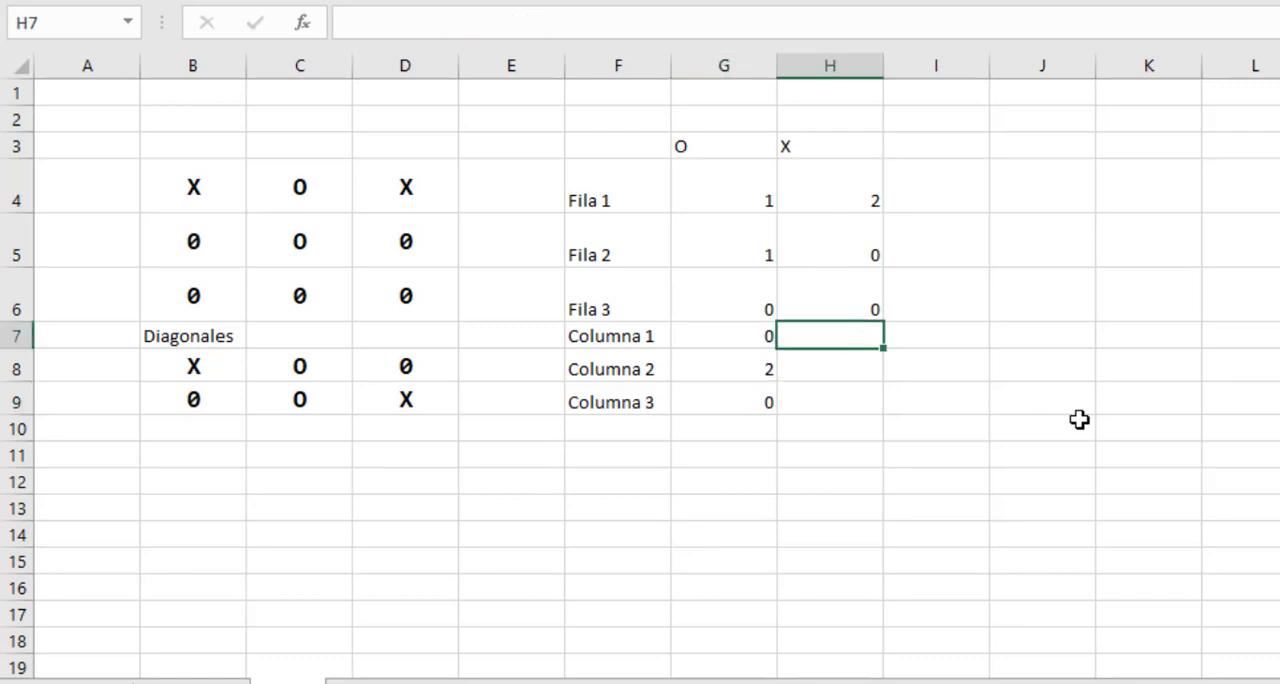
type("=con")
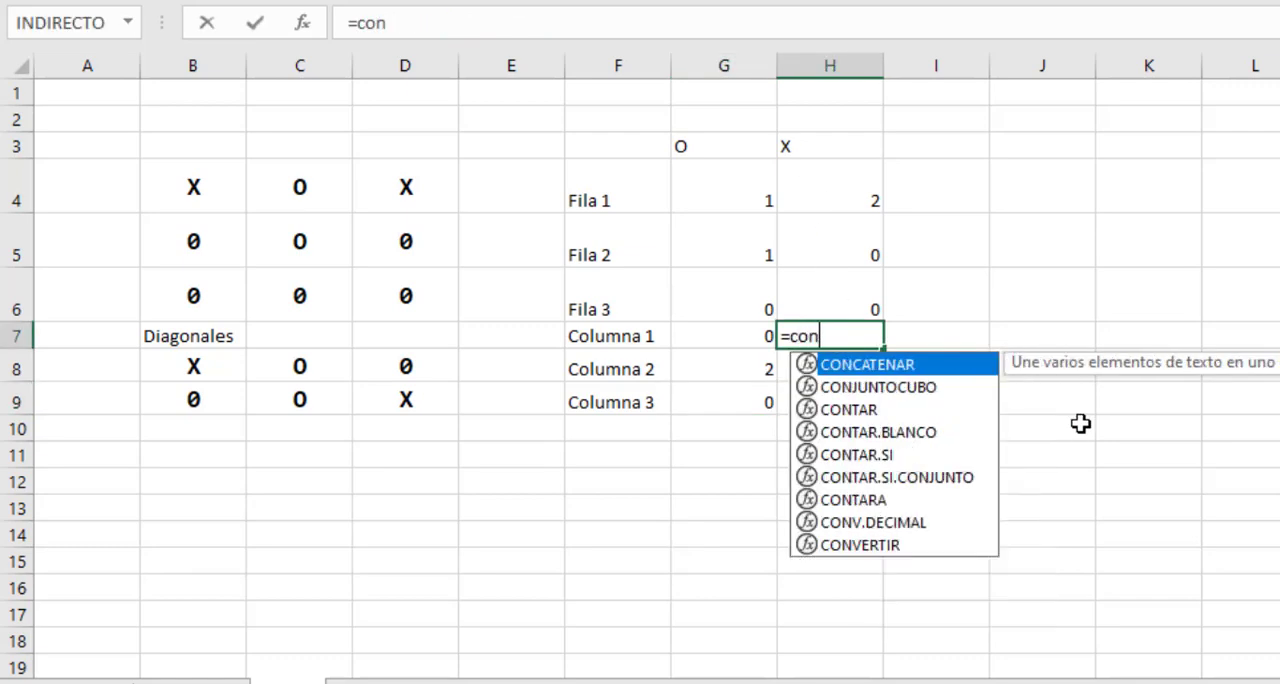
type("tar.si(")
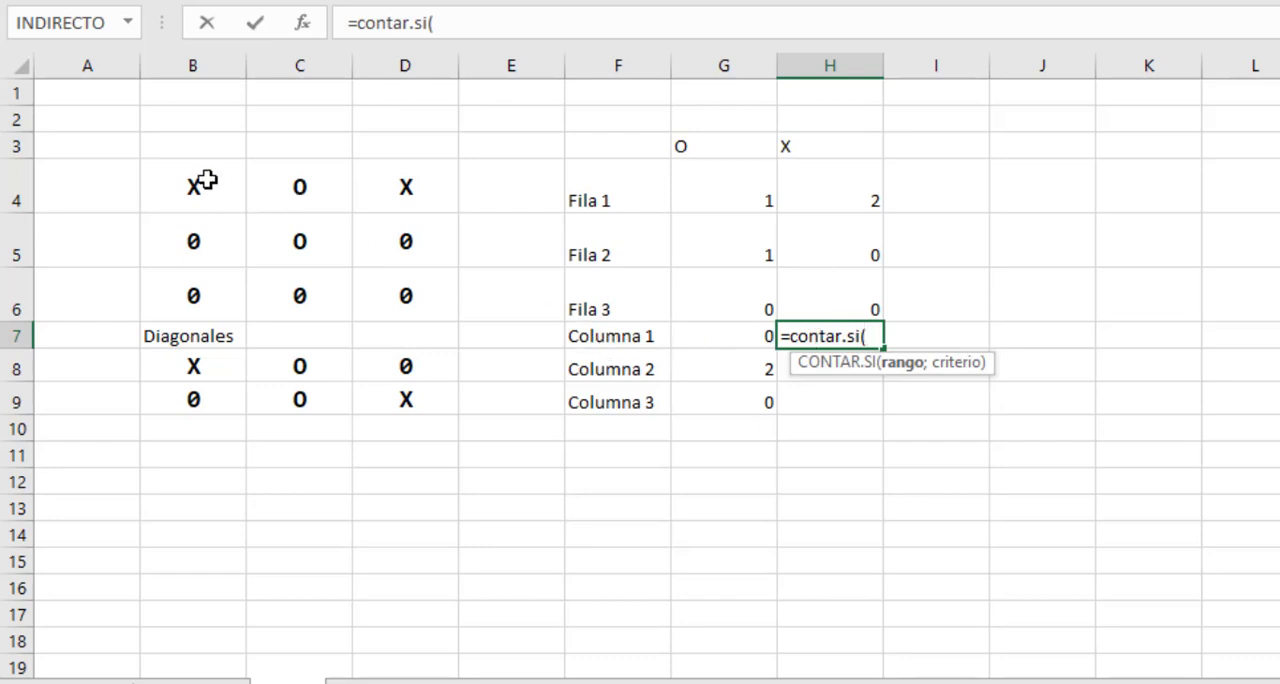
left_click_drag(206, 184, 218, 292)
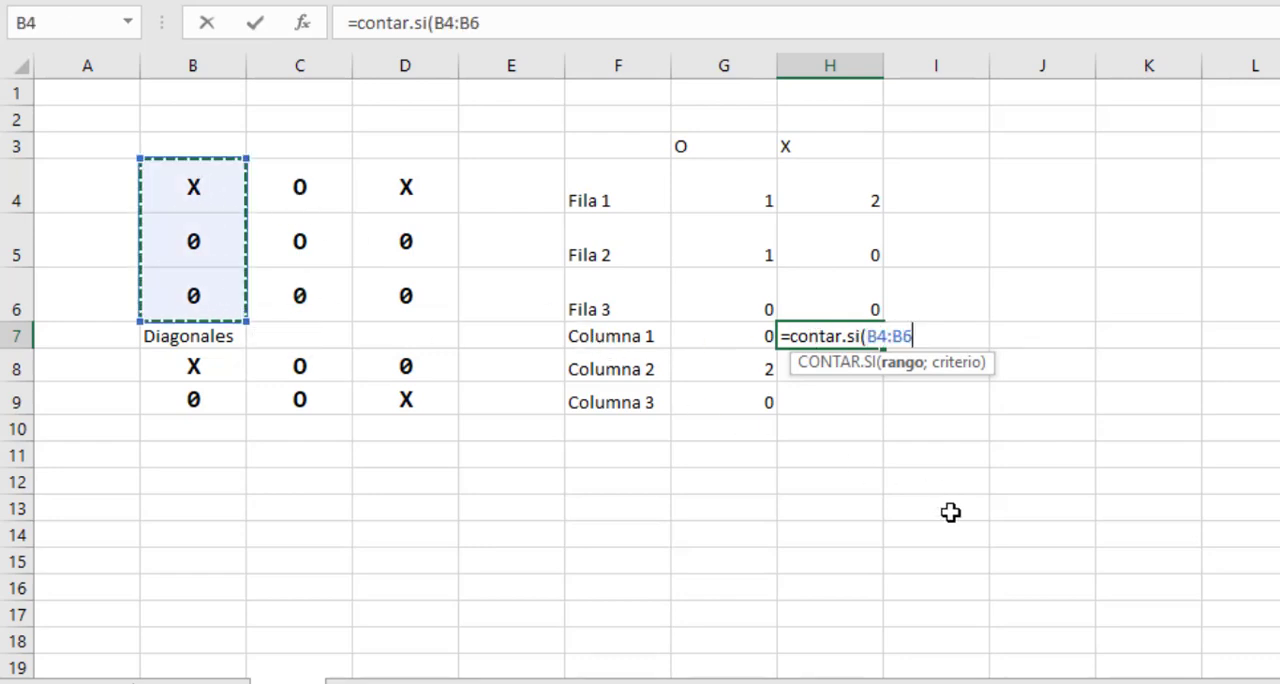
type(";\"X")
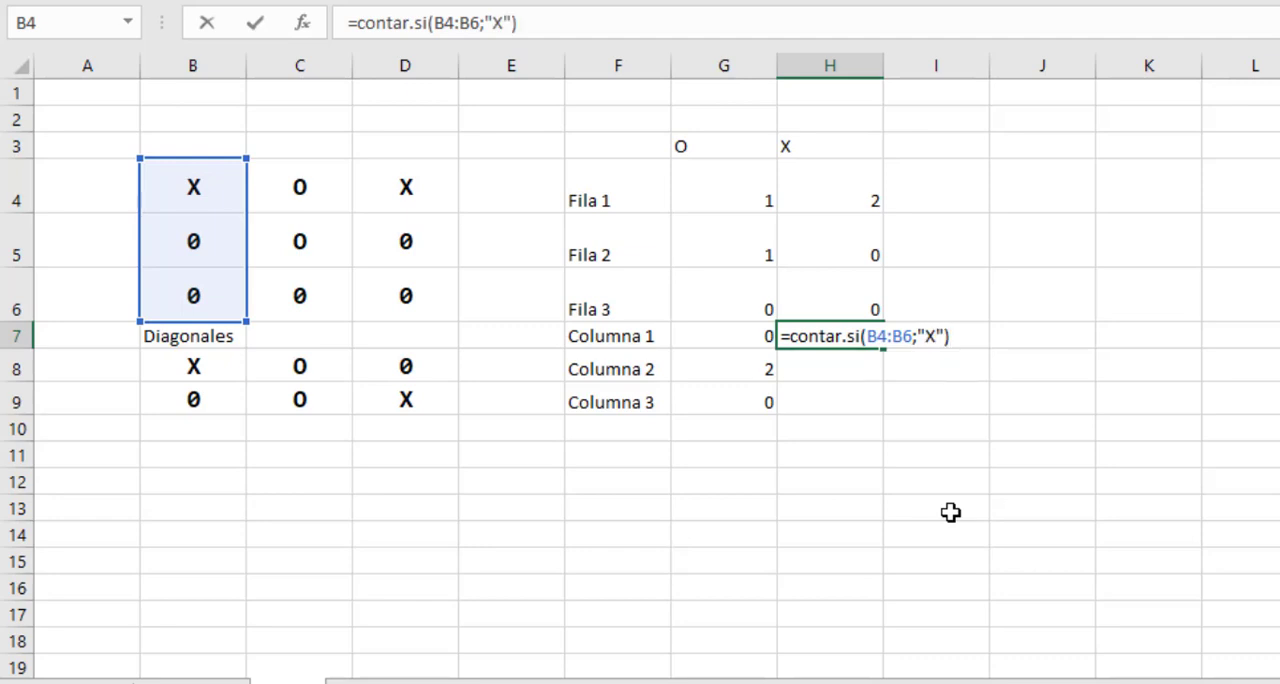
key("Return")
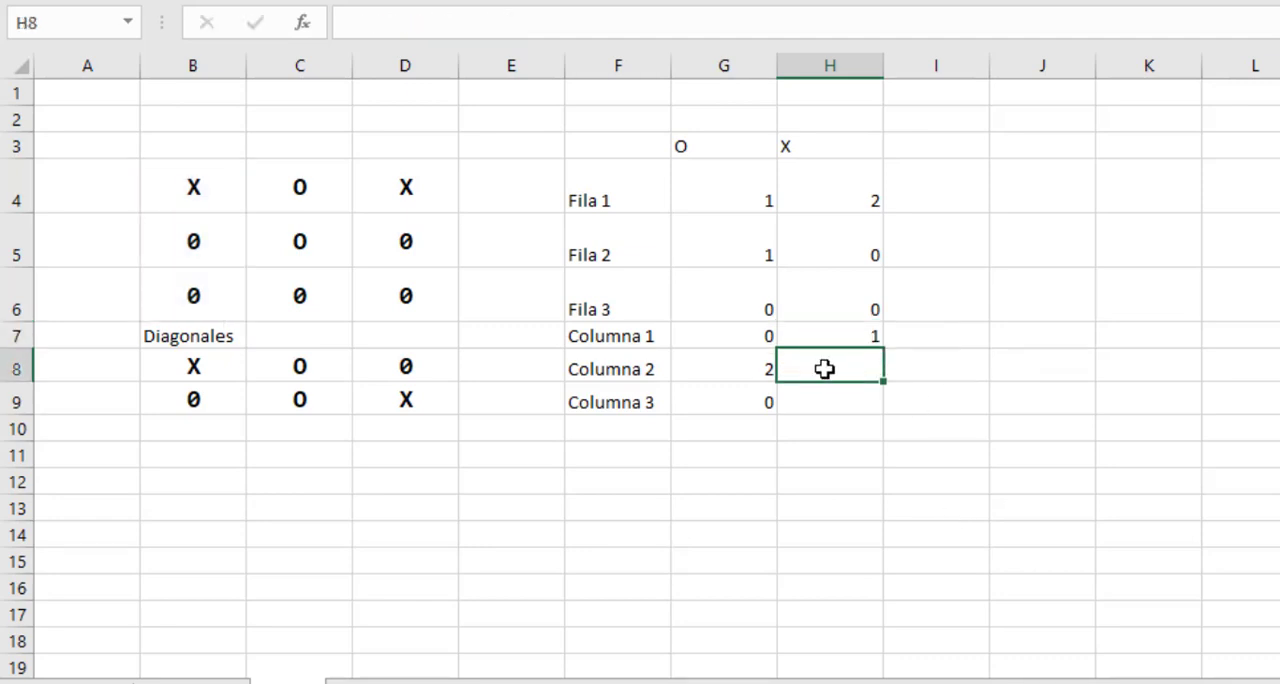
Enter the formula =CONTAR.SI(C4:C6;"X") in cell H8 to count the X marks in Columna 2, and review it.
type("=c")
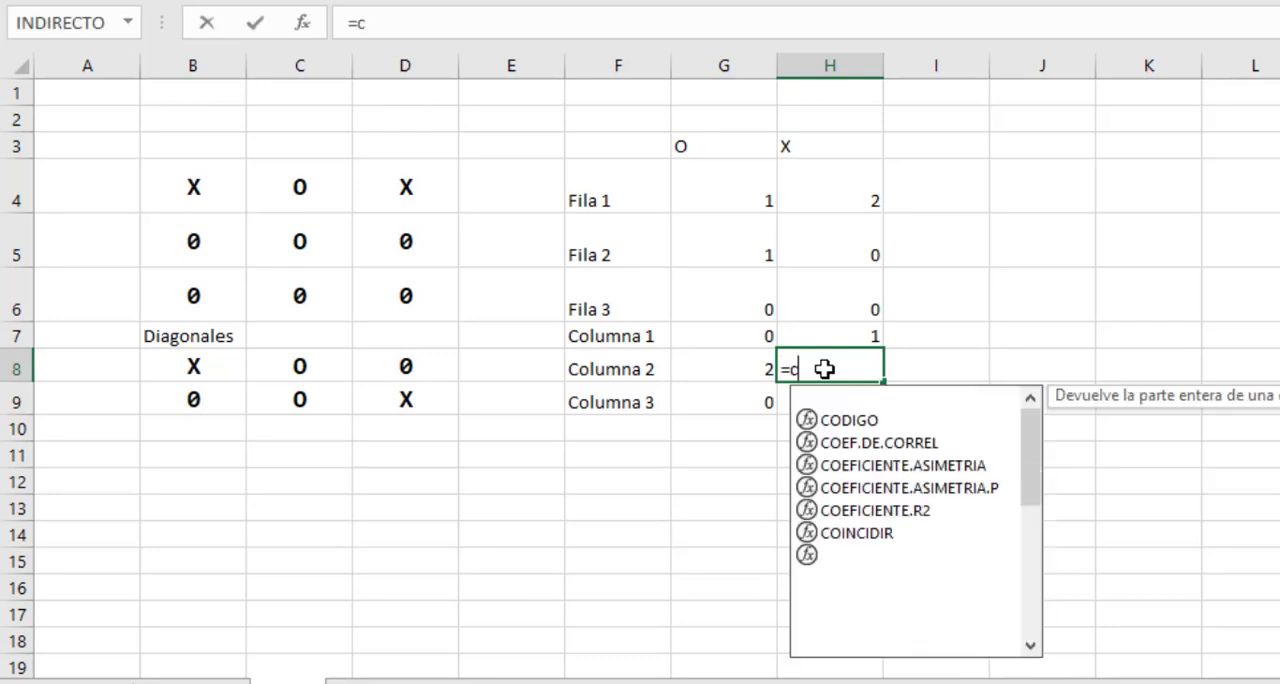
type("ontar.si(")
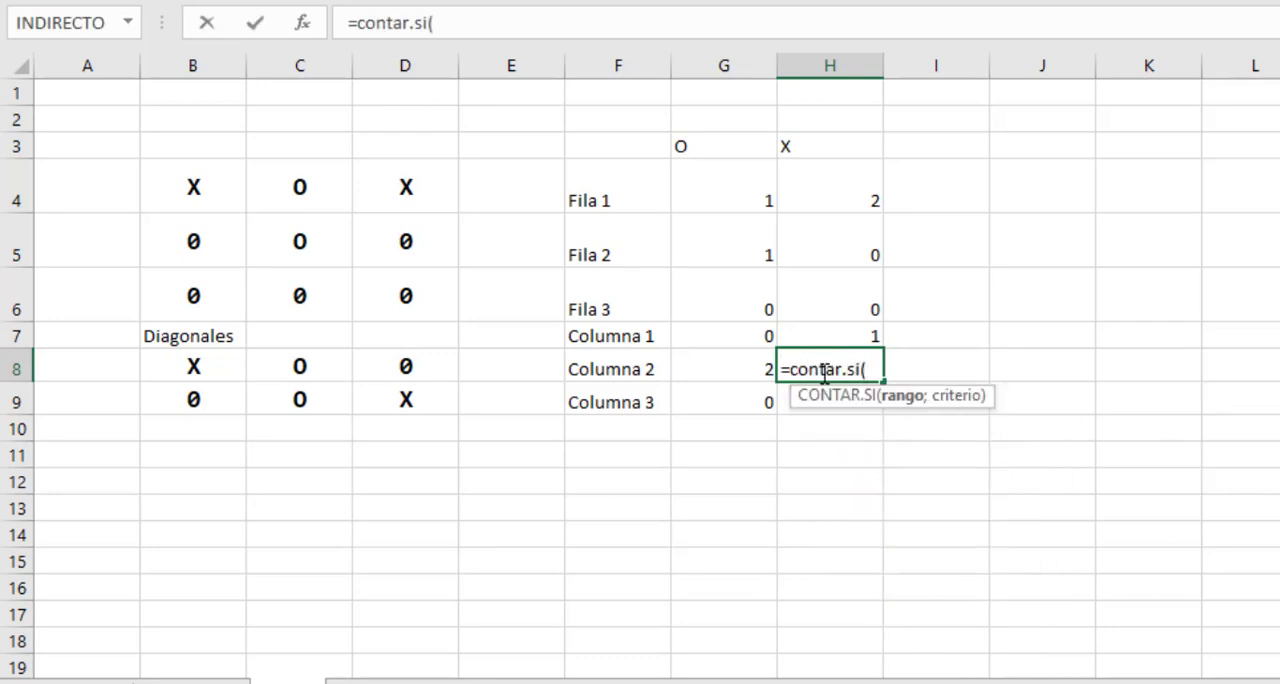
left_click_drag(300, 186, 307, 287)
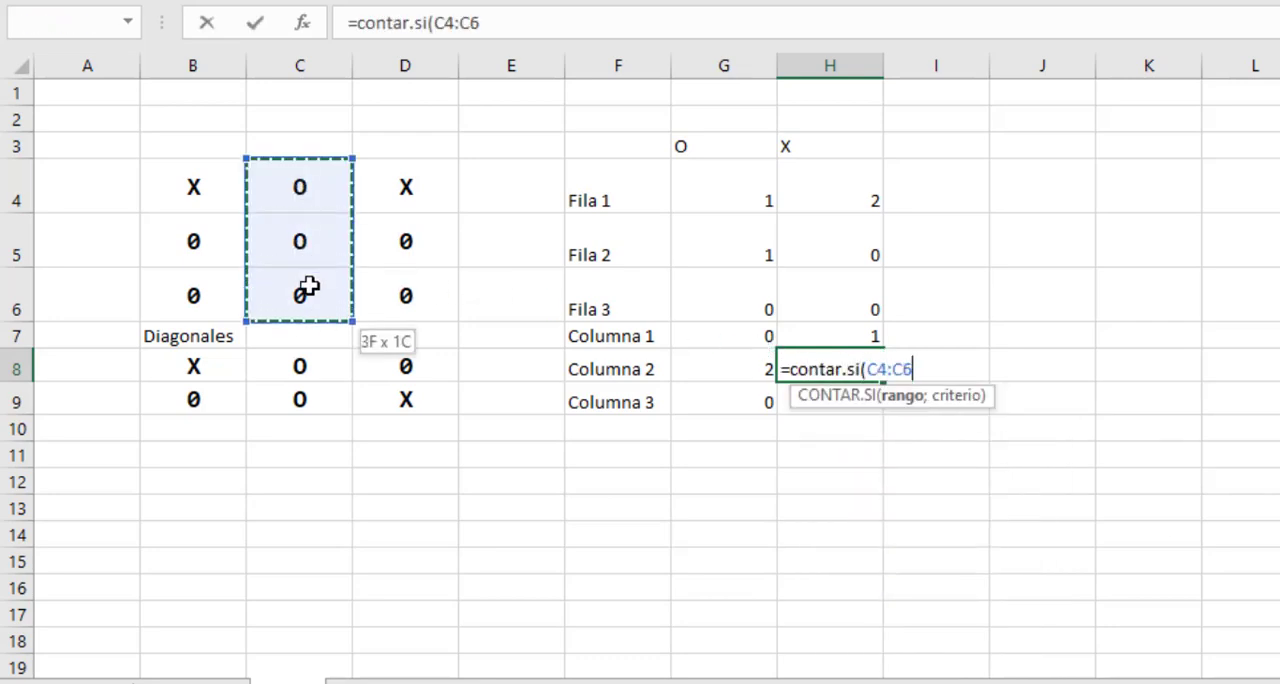
type(";")
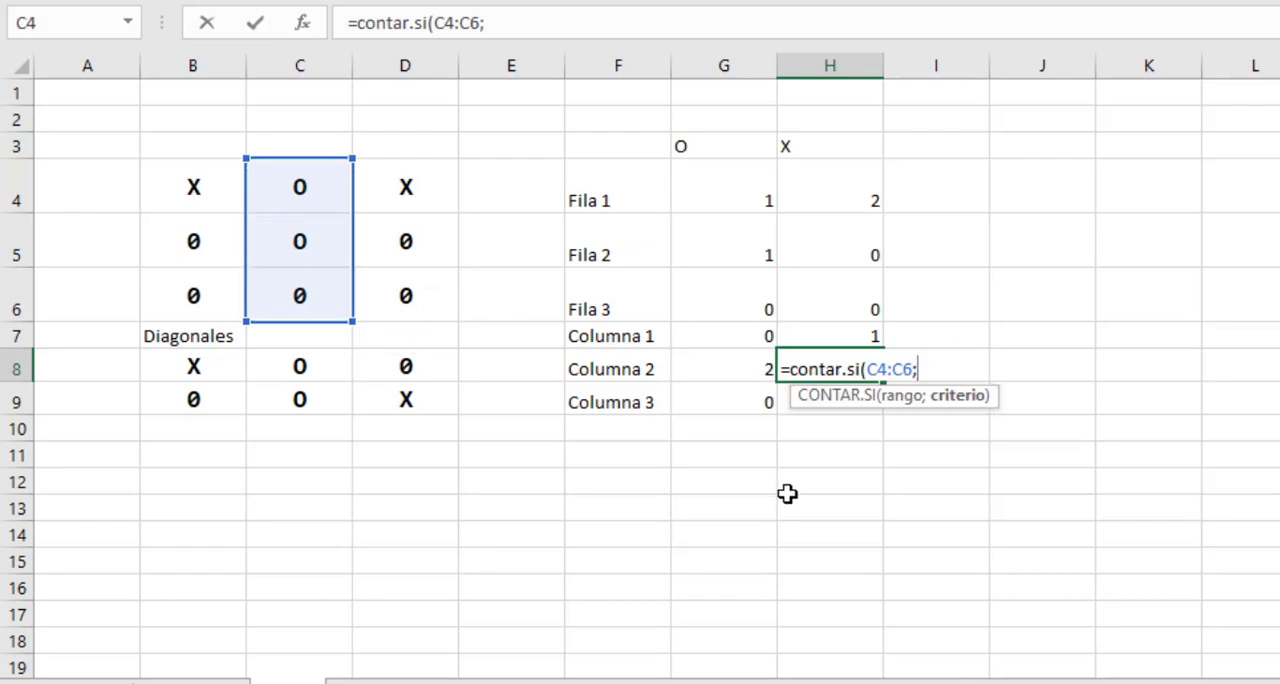
type("\"X\")")
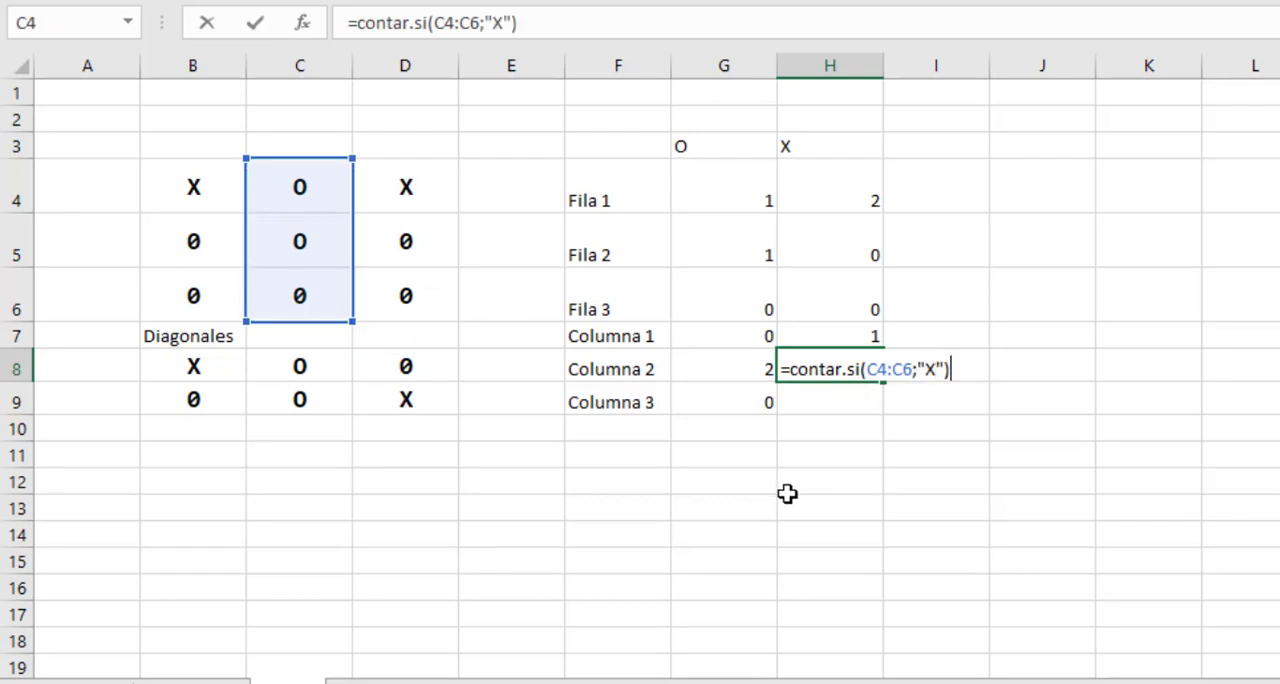
key("Return")
left_click(840, 368)
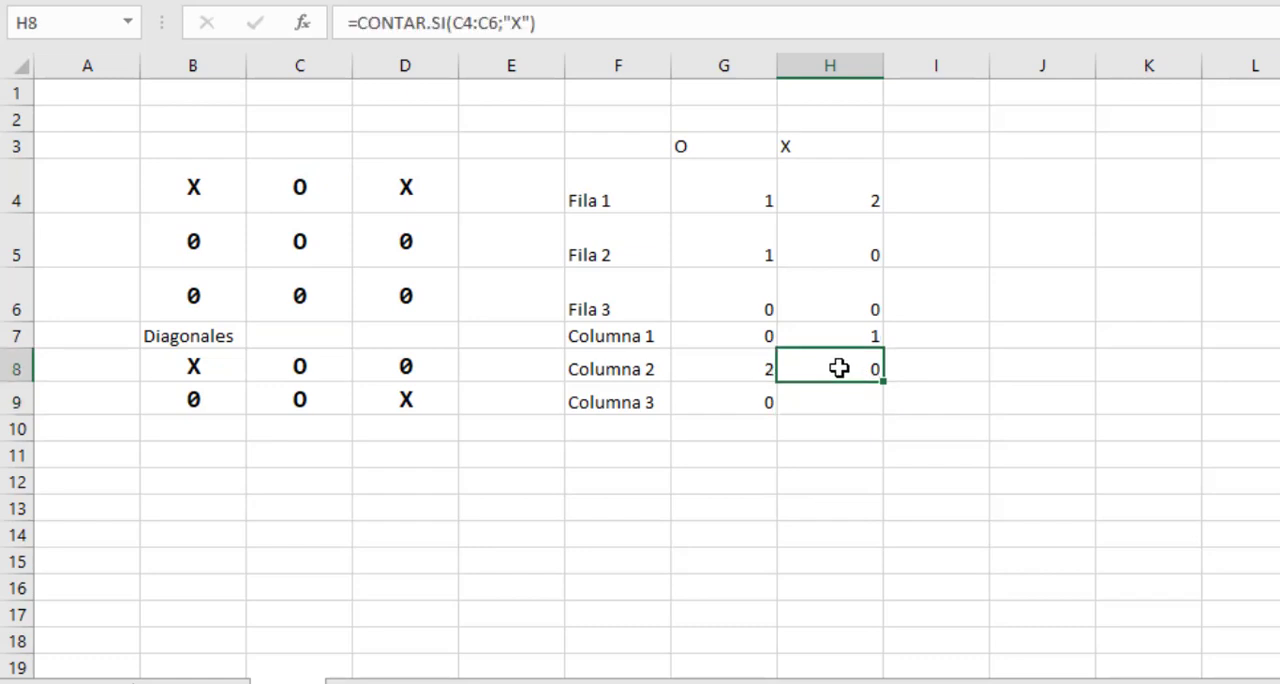
Enter the formula =CONTAR.SI(D4:D6;"X") in cell H9 for Columna 3 and check it against board cells D4:D6.
left_click(835, 400)
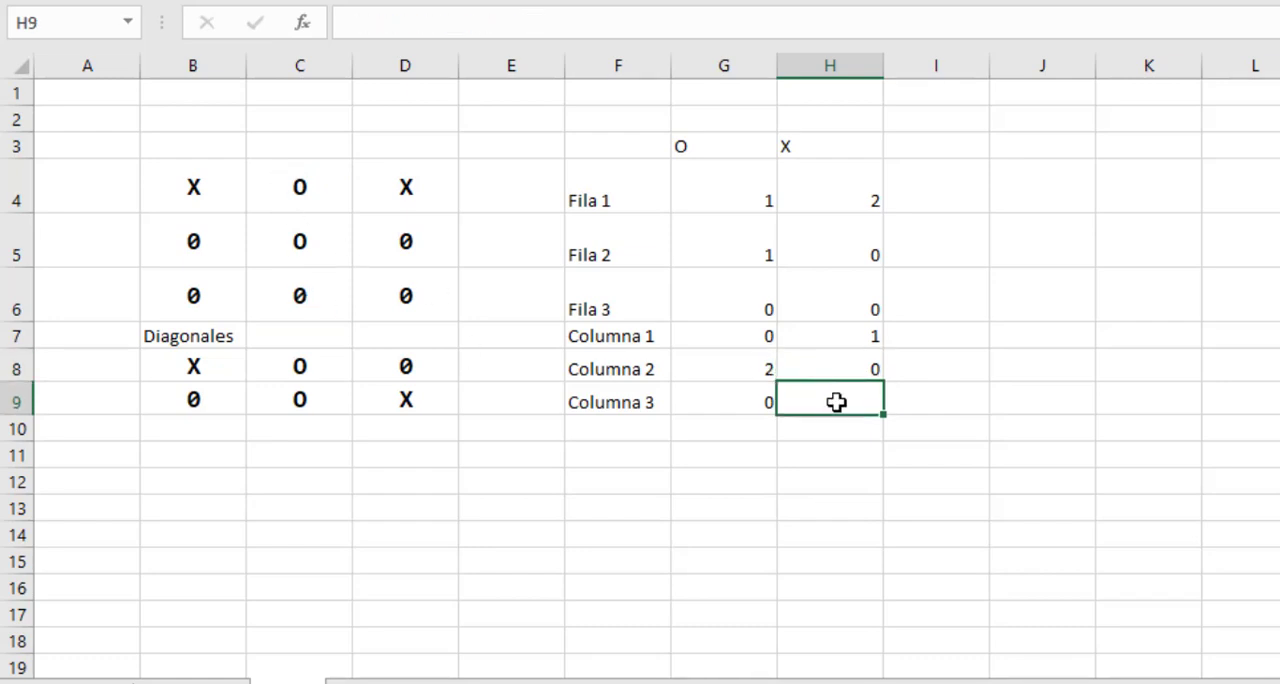
type("=")
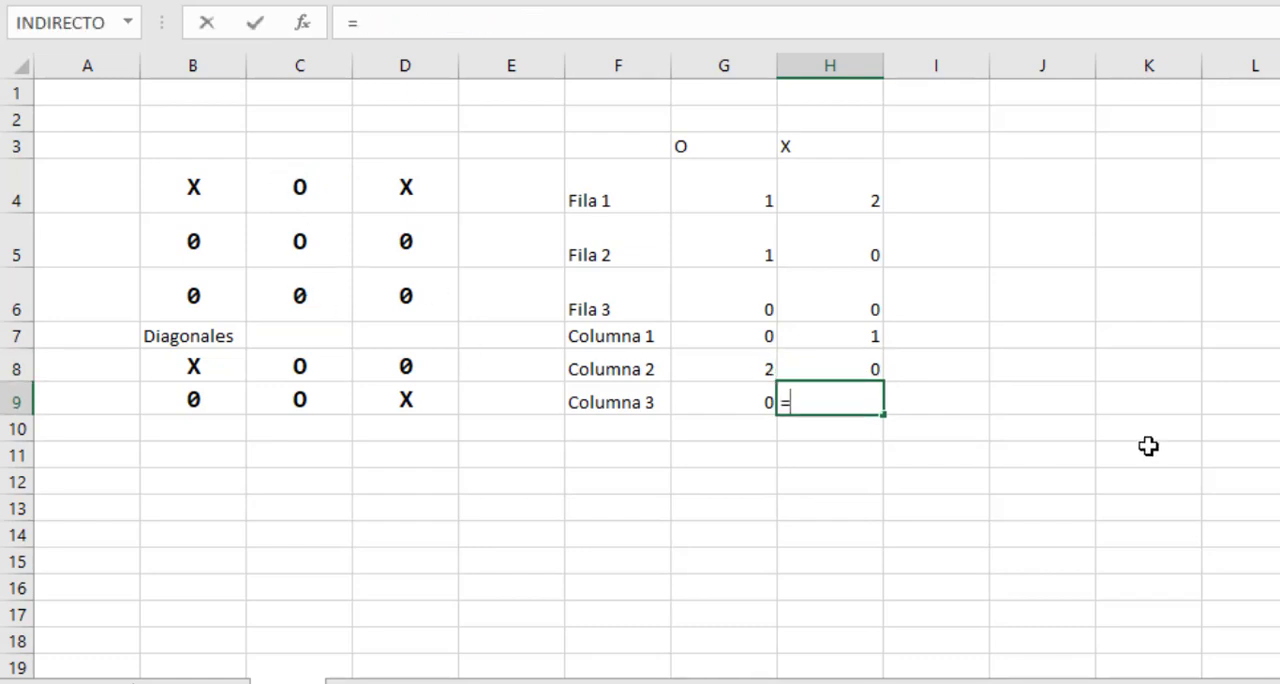
type("contar.si(")
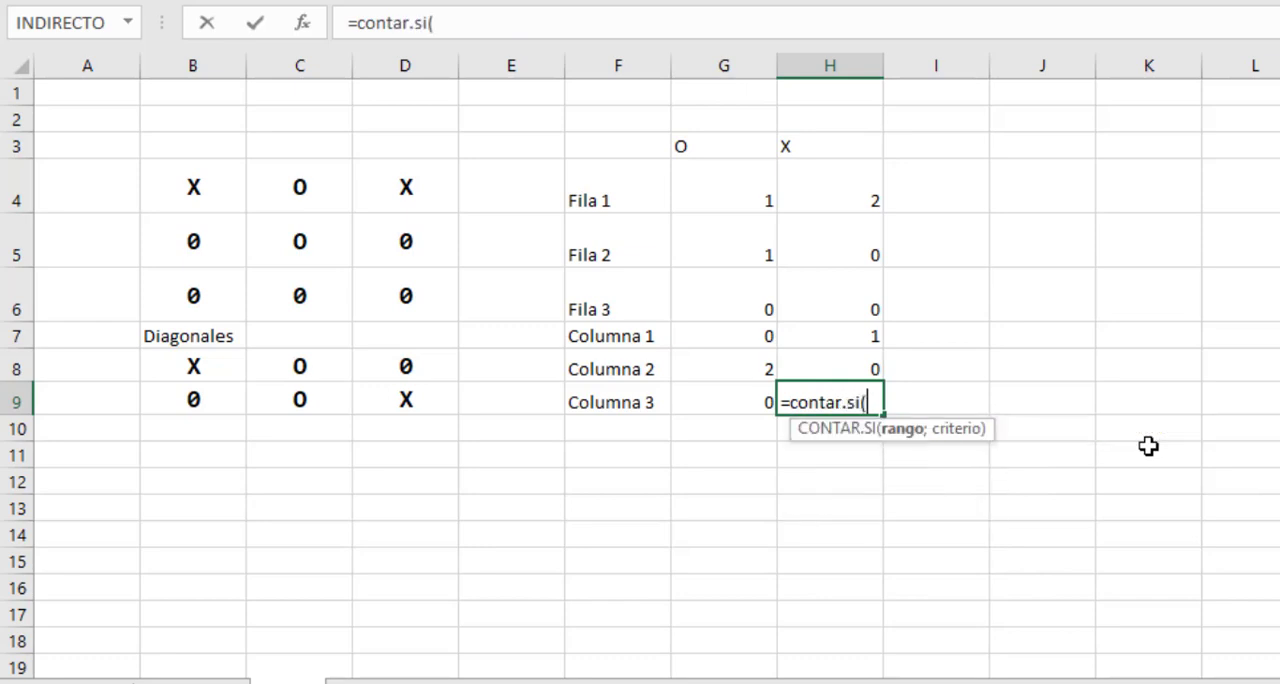
left_click_drag(385, 186, 400, 285)
type(";\"X")
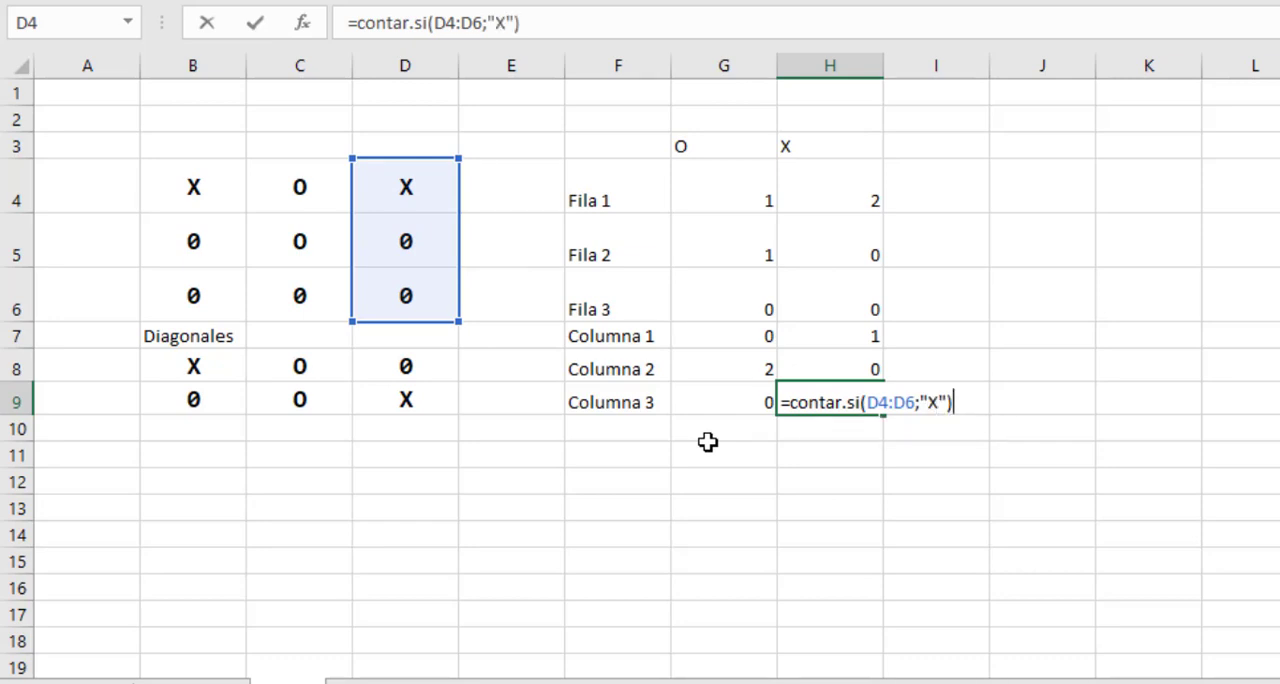
key("Return")
left_click_drag(400, 185, 400, 298)
left_click(802, 395)
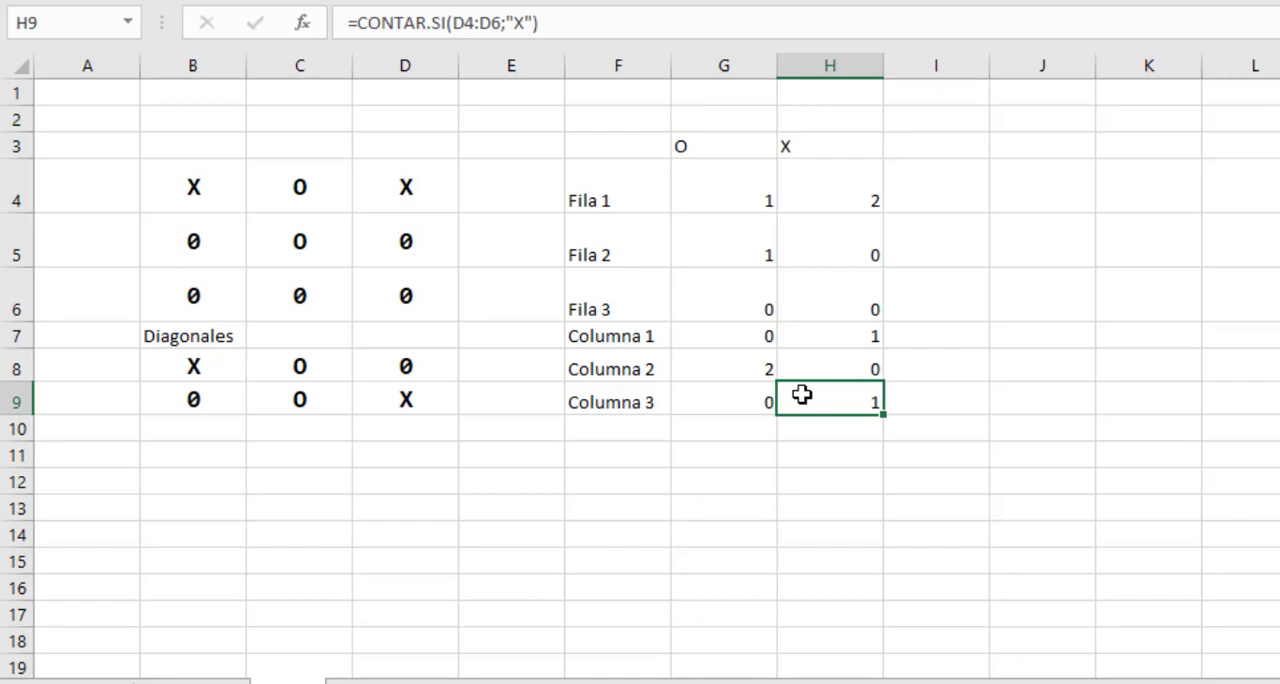
Label cell F10 as Diagonal 1 and extend the series into F11 as Diagonal 2.
left_click(630, 427)
type("Diag")
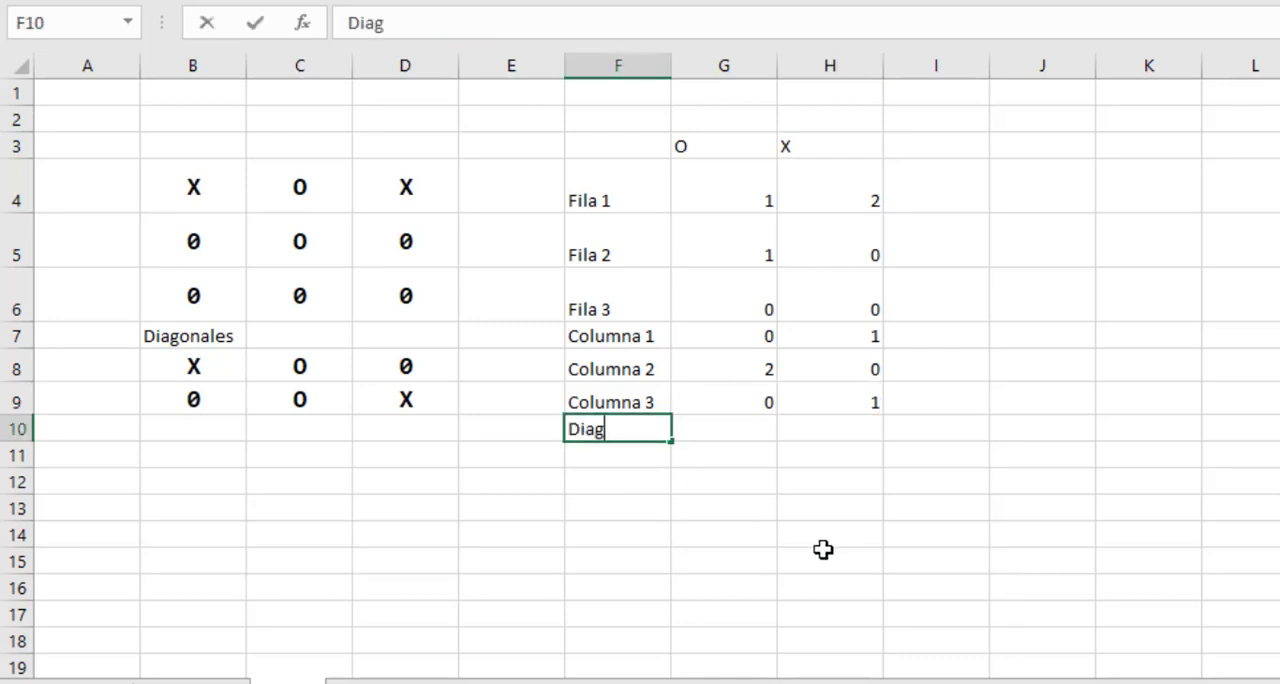
type("onal 1")
key("Return")
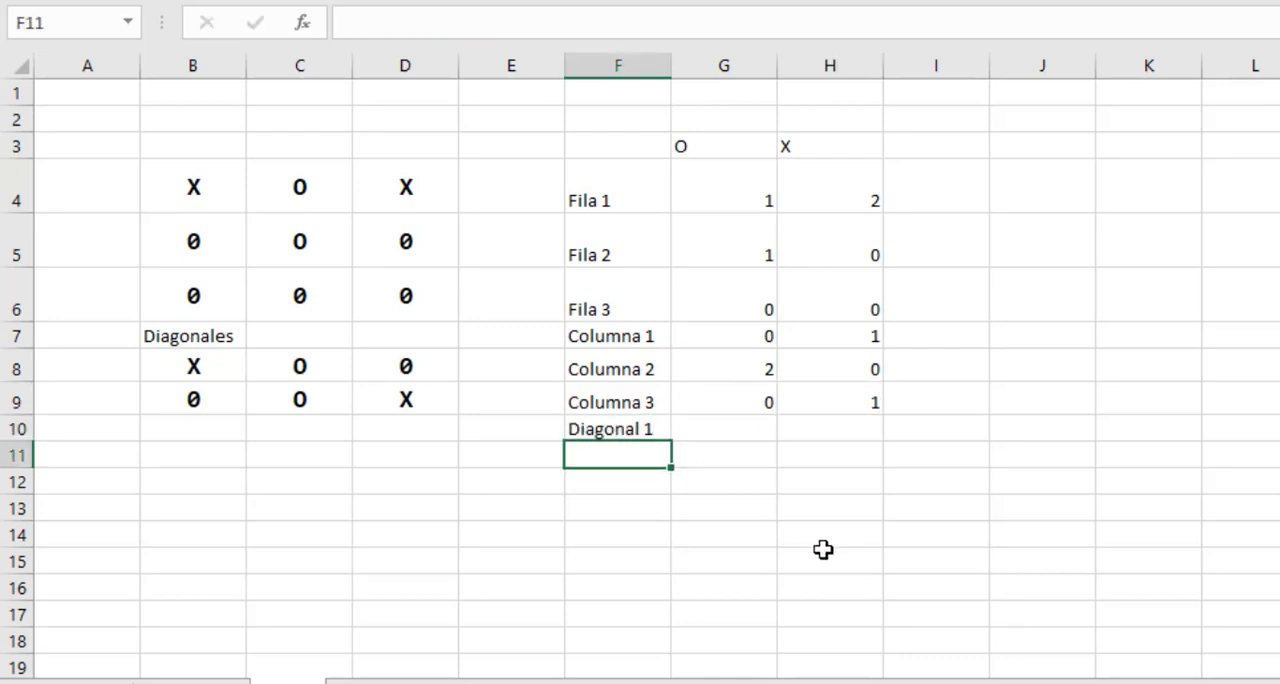
left_click(625, 425)
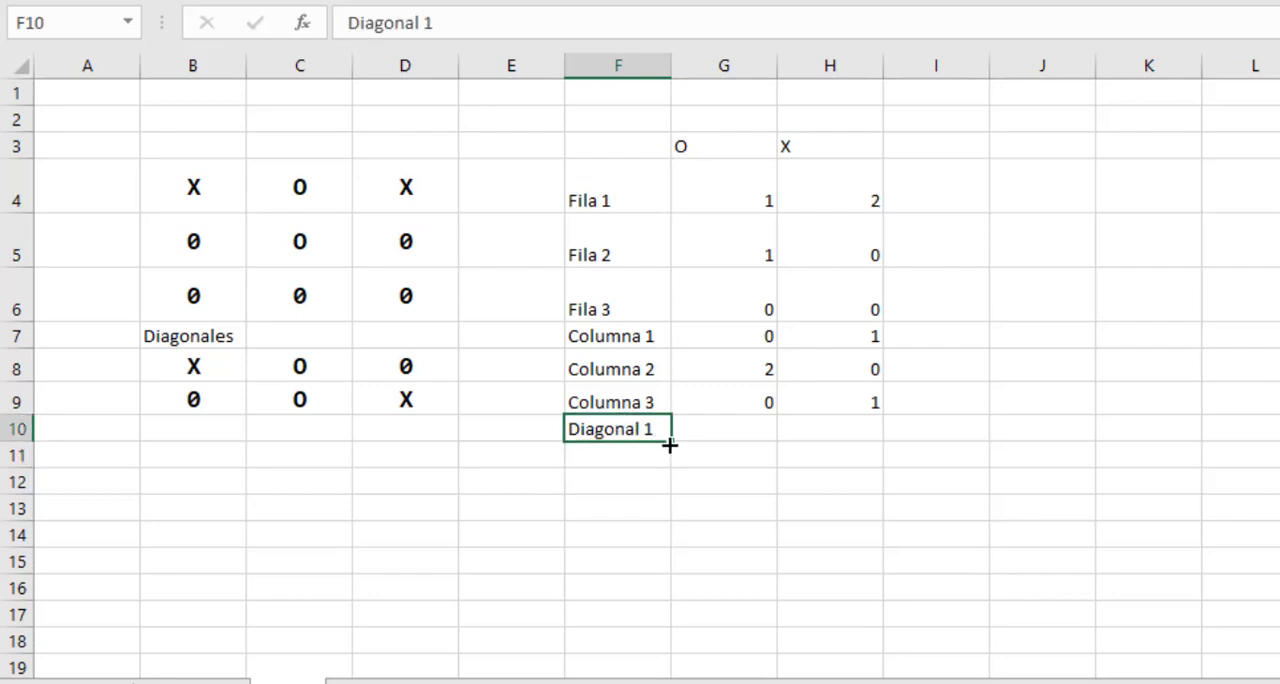
left_click_drag(669, 443, 666, 463)
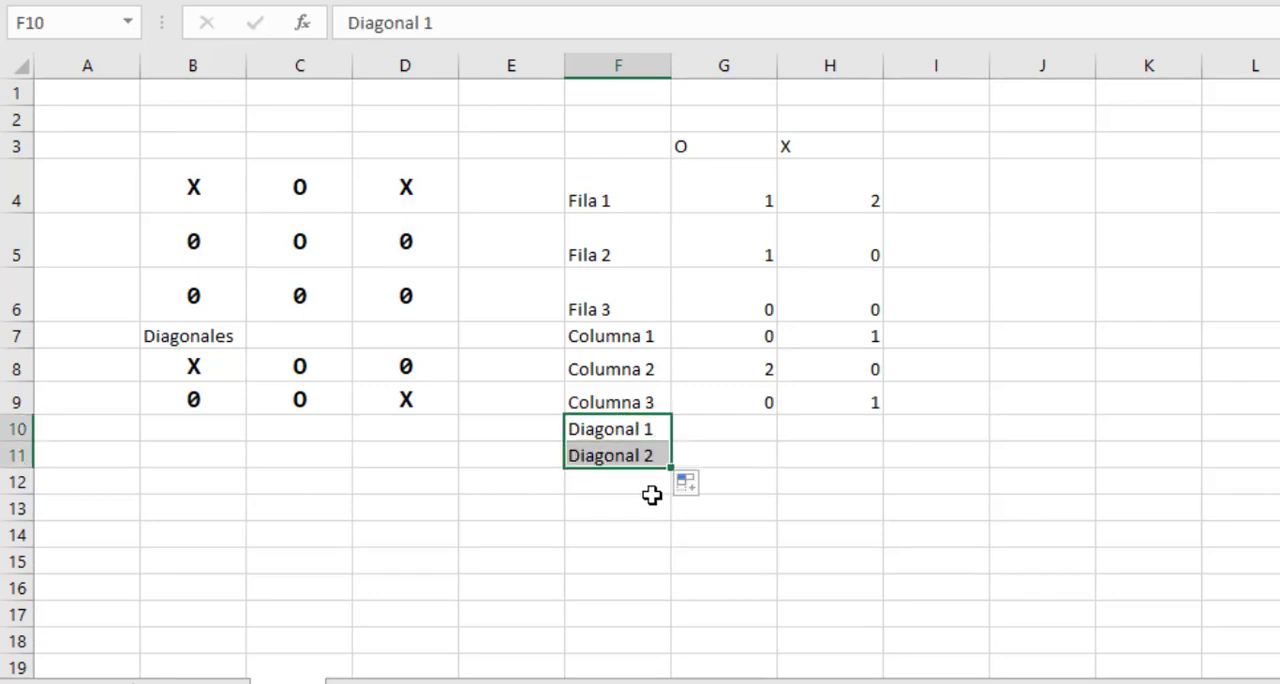
Enter the formula =CONTAR.SI(B8:D8;"O") in cell G10 to count the O marks in Diagonal 1.
left_click(727, 428)
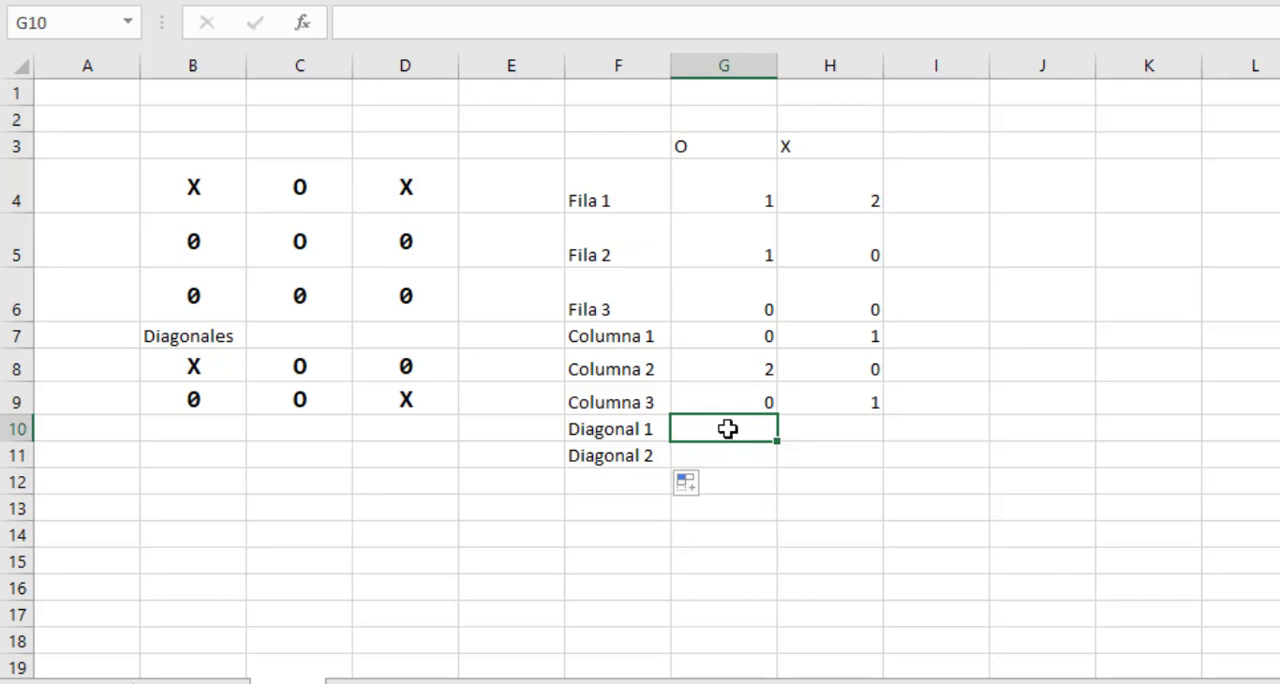
left_click(706, 144)
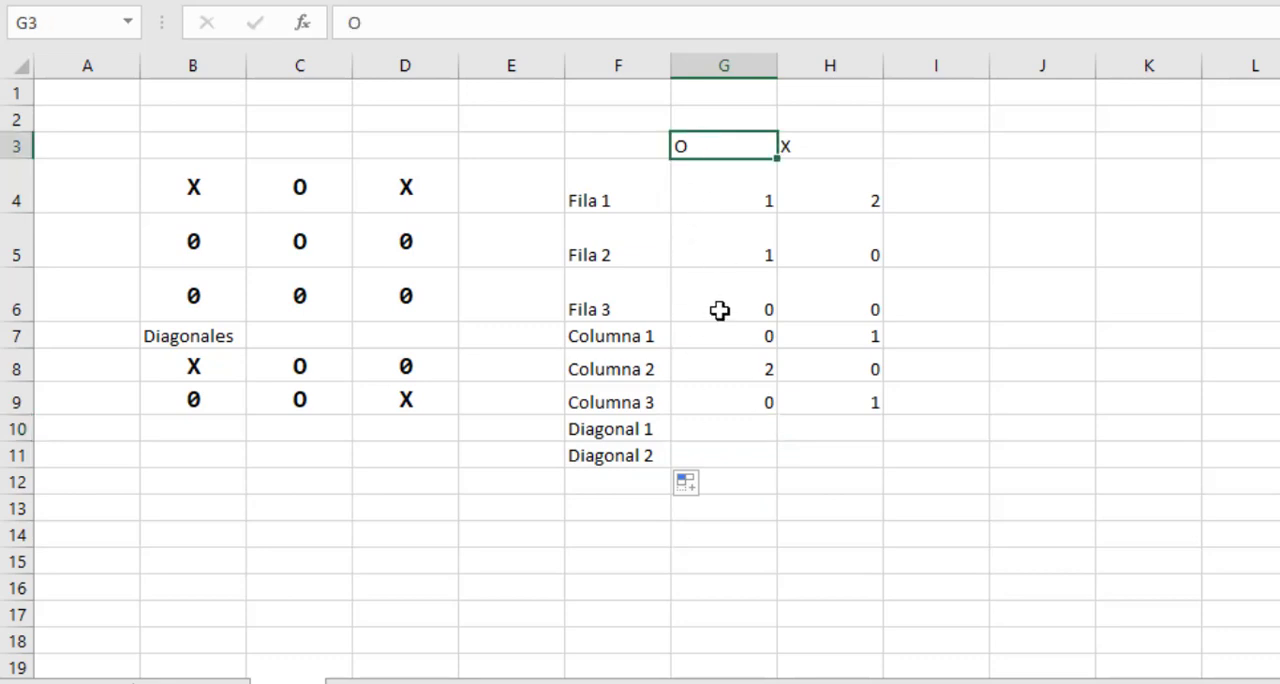
left_click(720, 424)
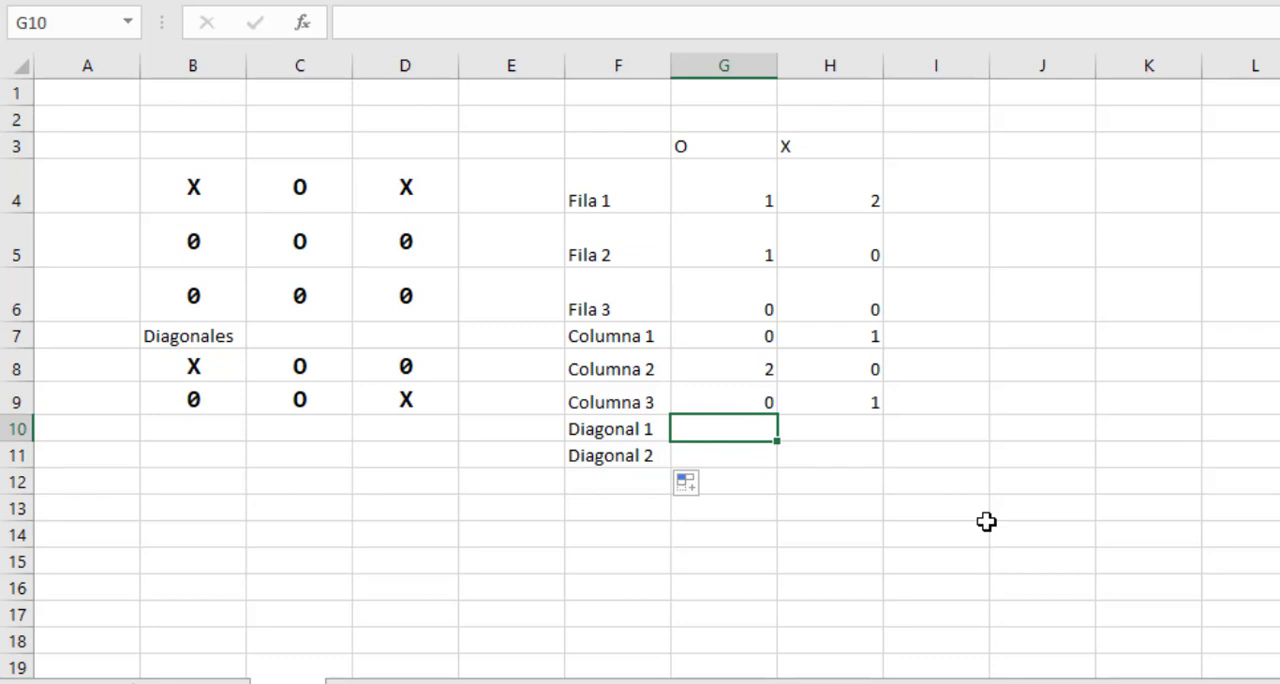
type("=conta")
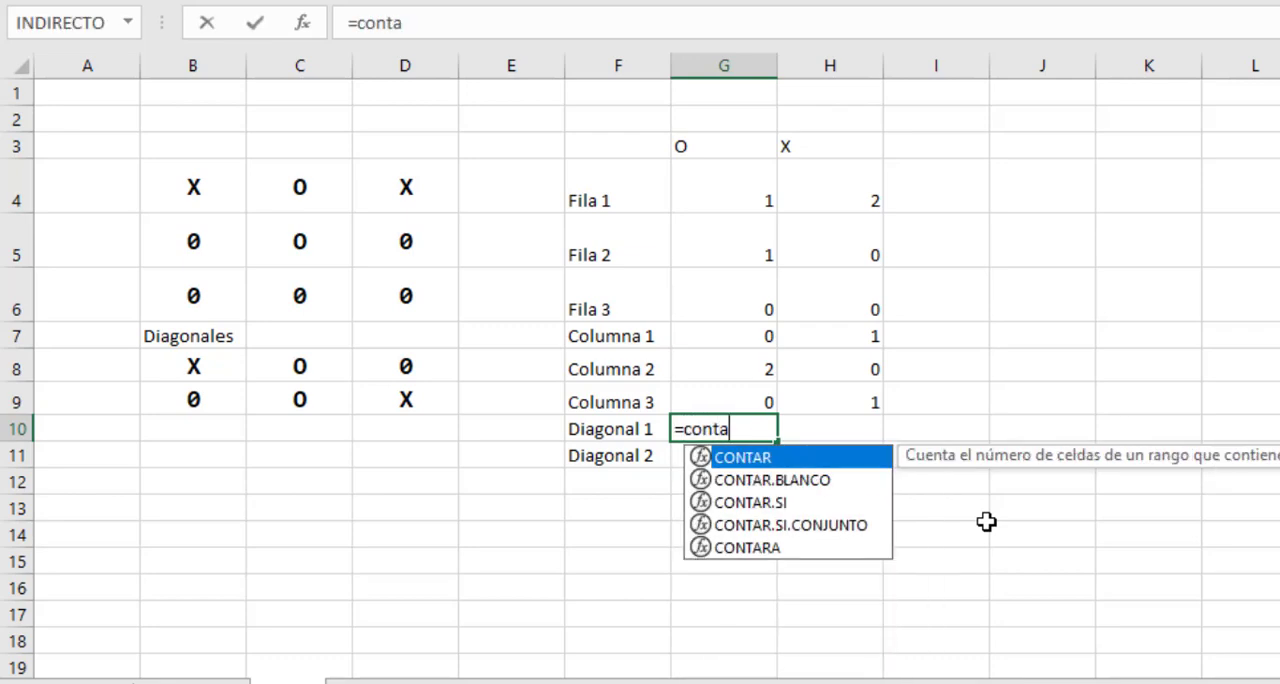
type("r.si(")
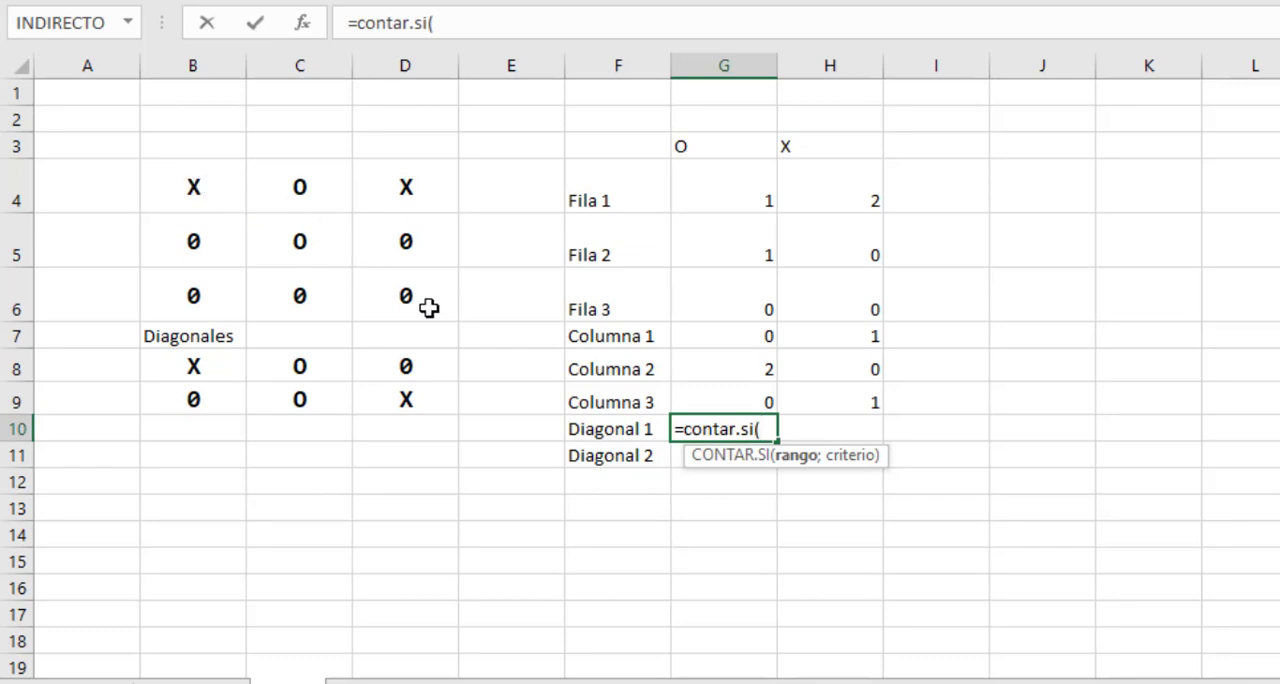
left_click_drag(180, 367, 429, 363)
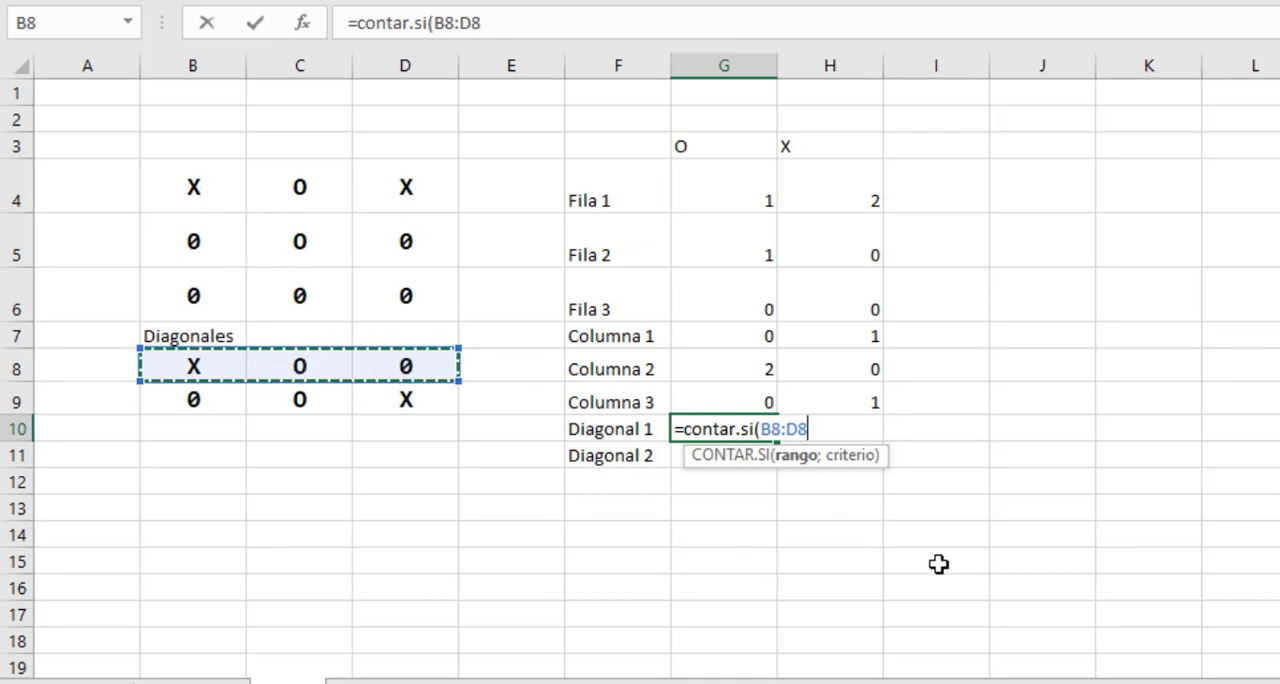
type(";\"O")
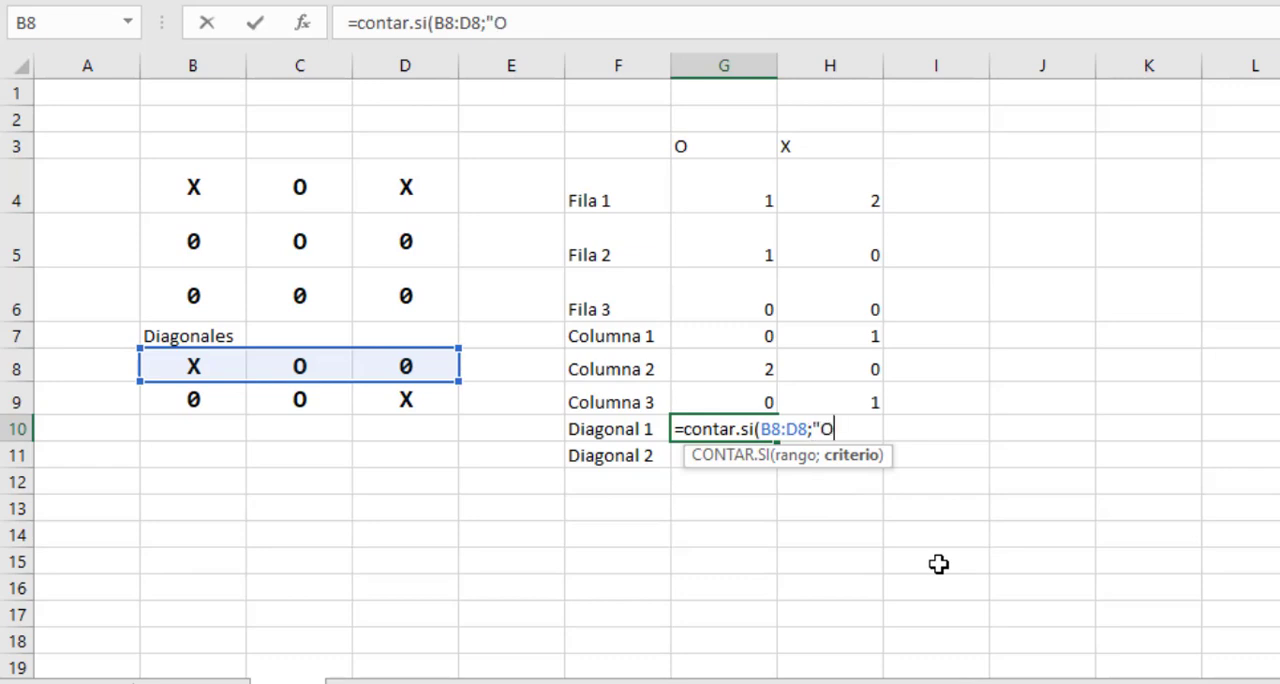
type("\")")
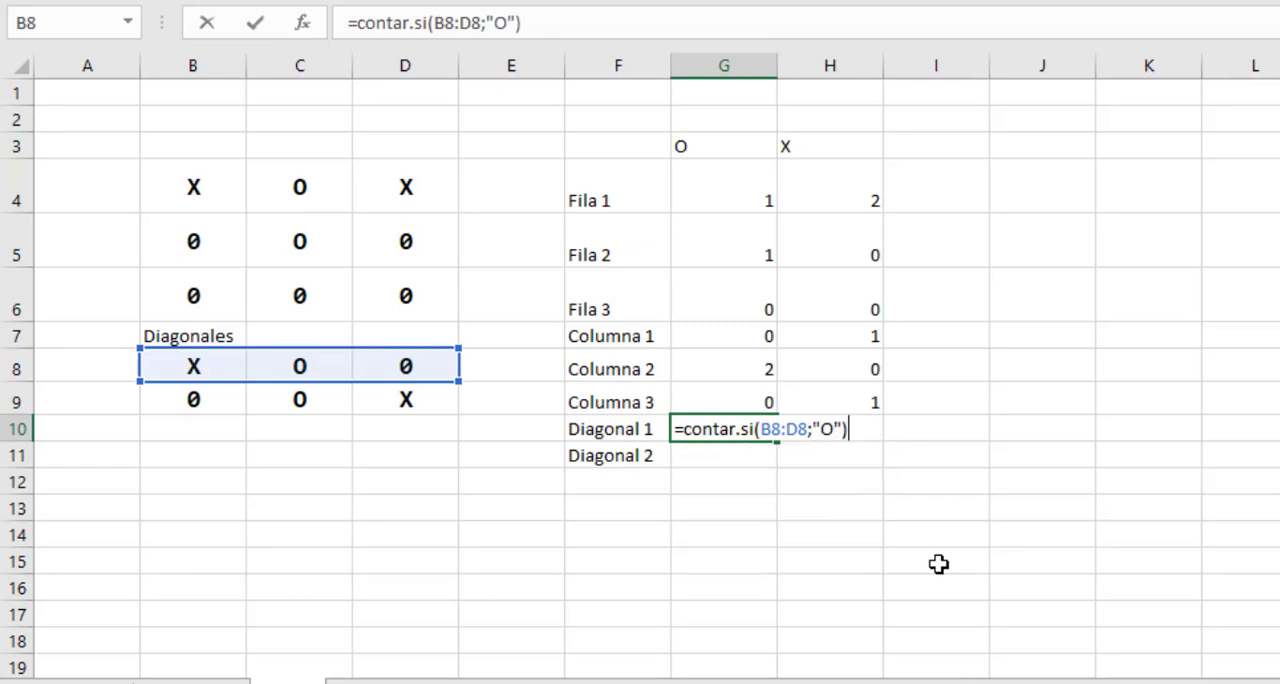
key("Return")
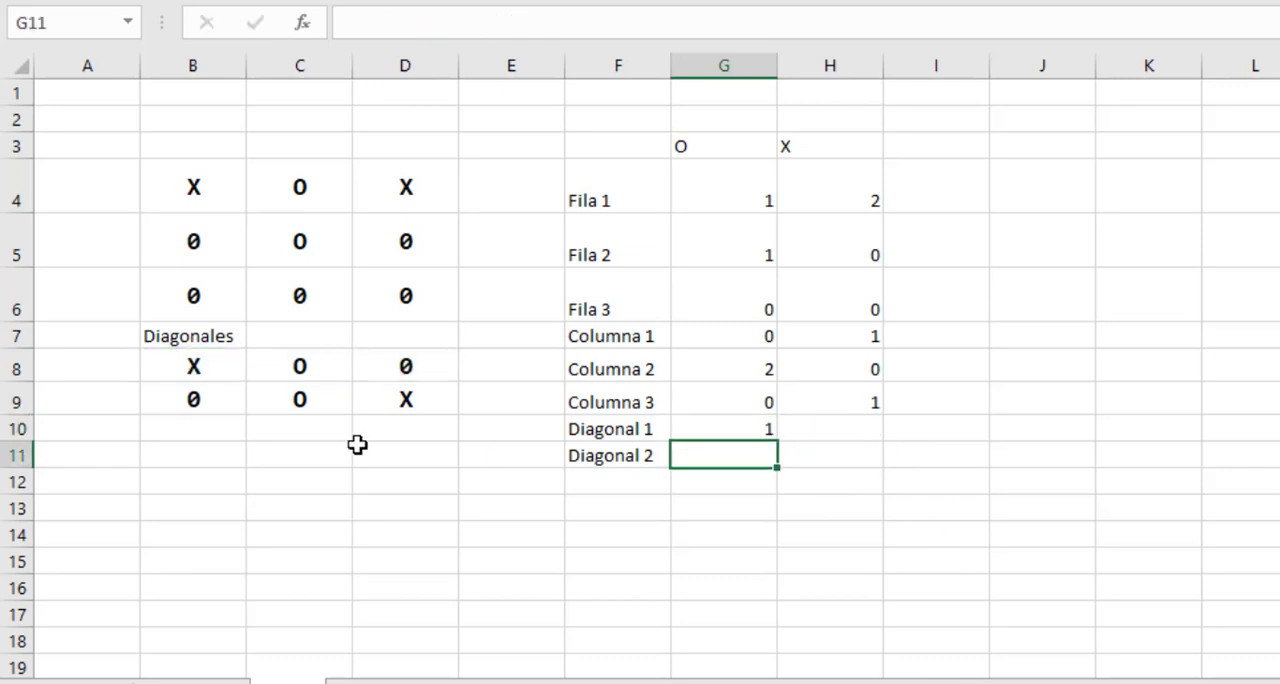
Check the Diagonal 1 O count against cells B8:D8 and board cells B4, C5 and D6, and review the Diagonal 2 cells B9:D9.
left_click_drag(194, 367, 397, 366)
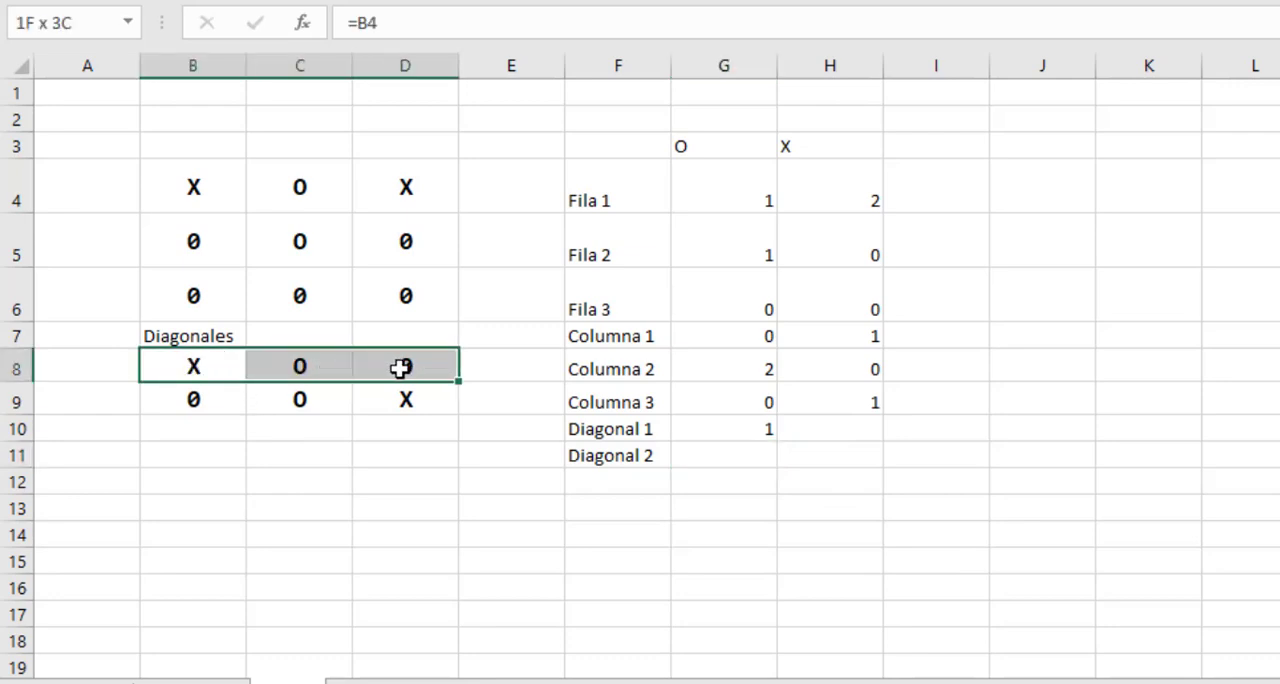
left_click(311, 366)
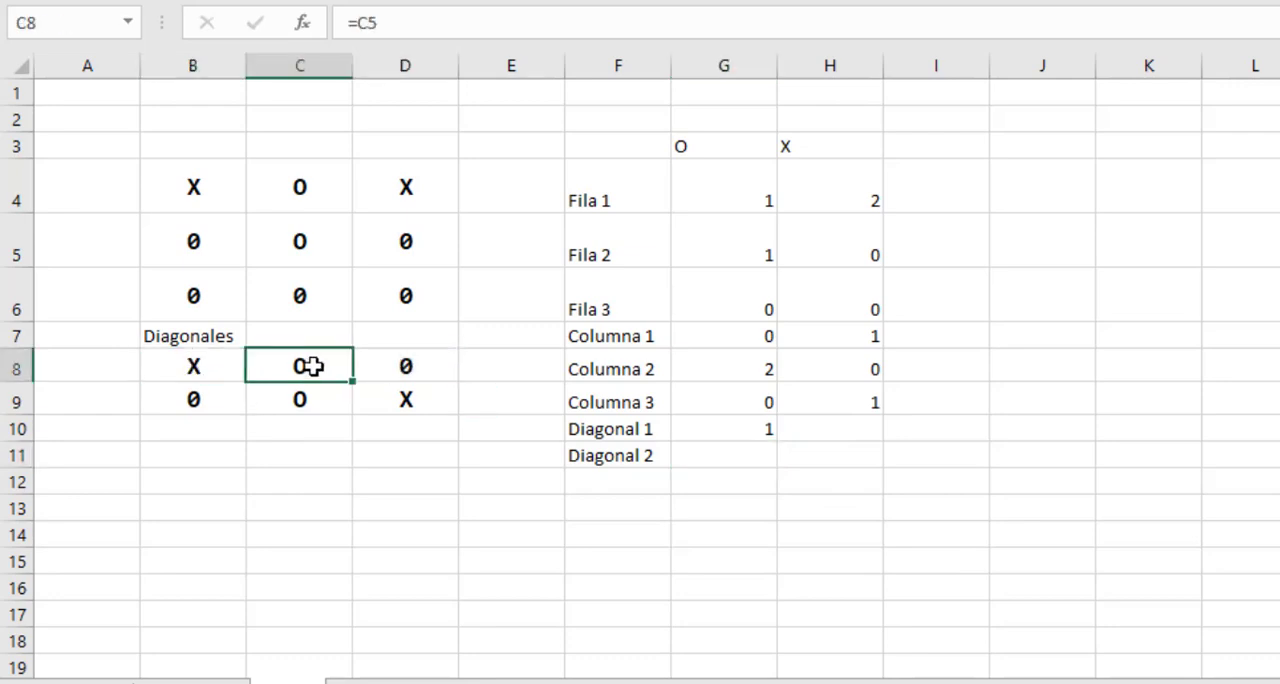
left_click(190, 188)
left_click(300, 247)
left_click(401, 298)
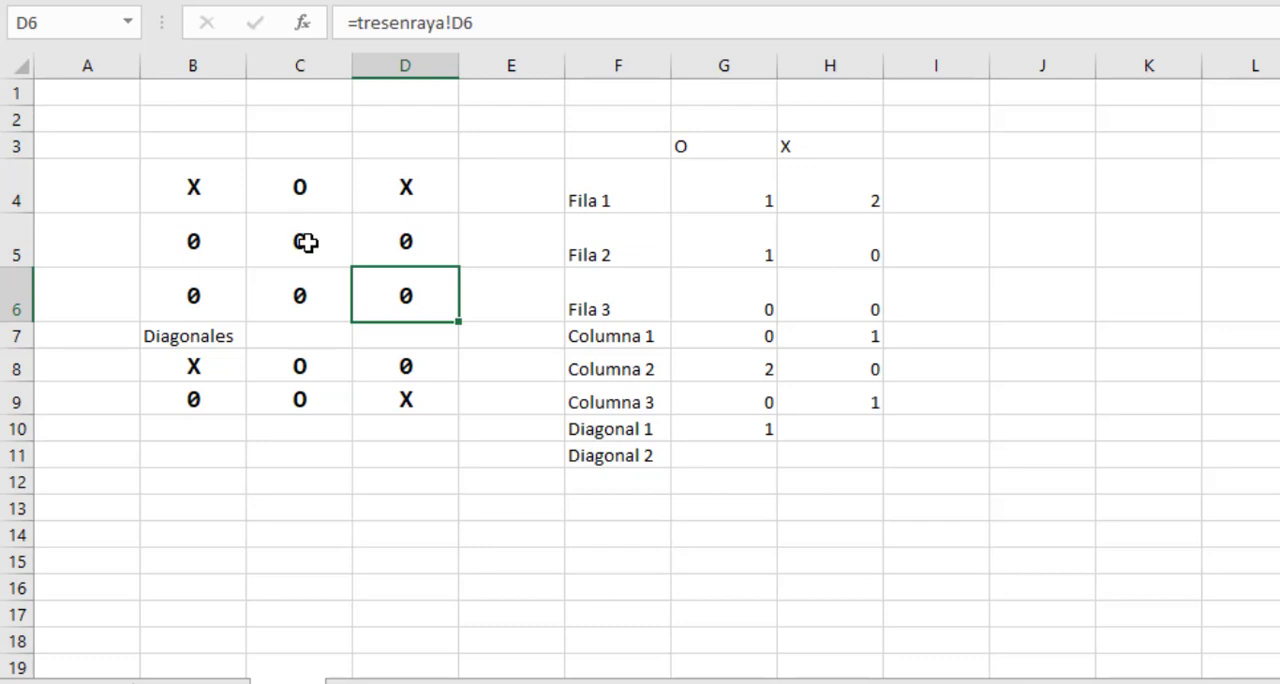
left_click(696, 430)
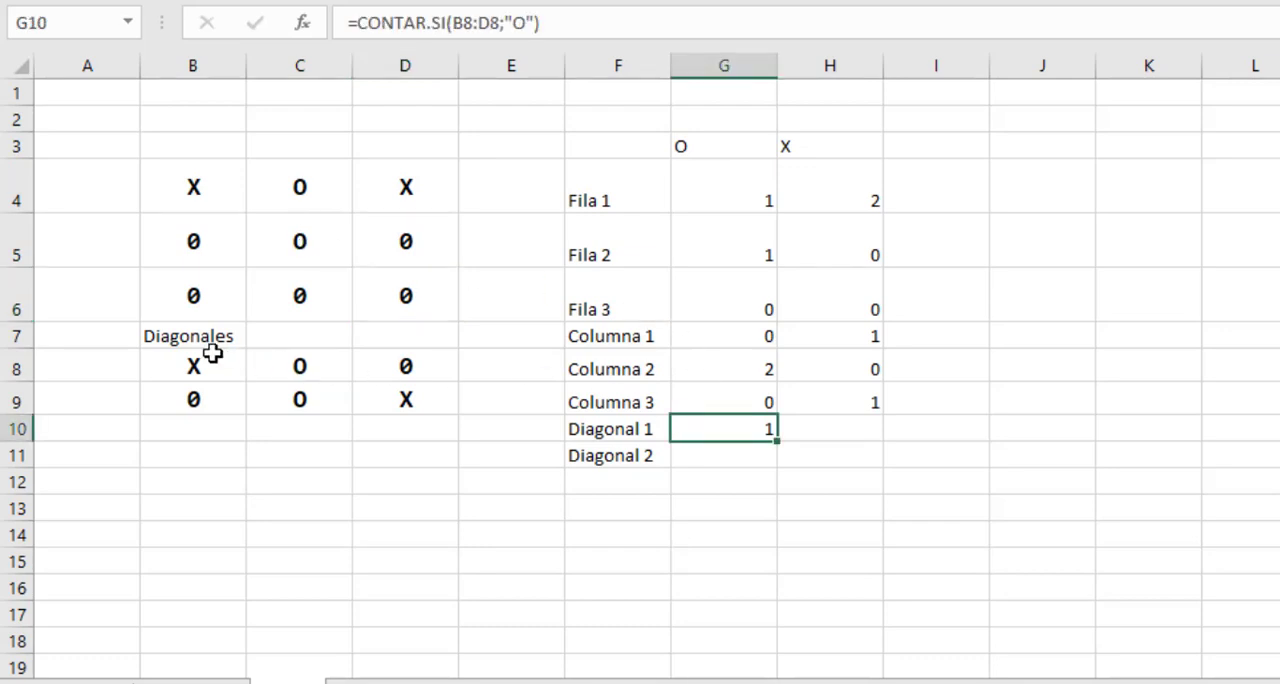
left_click_drag(210, 360, 377, 354)
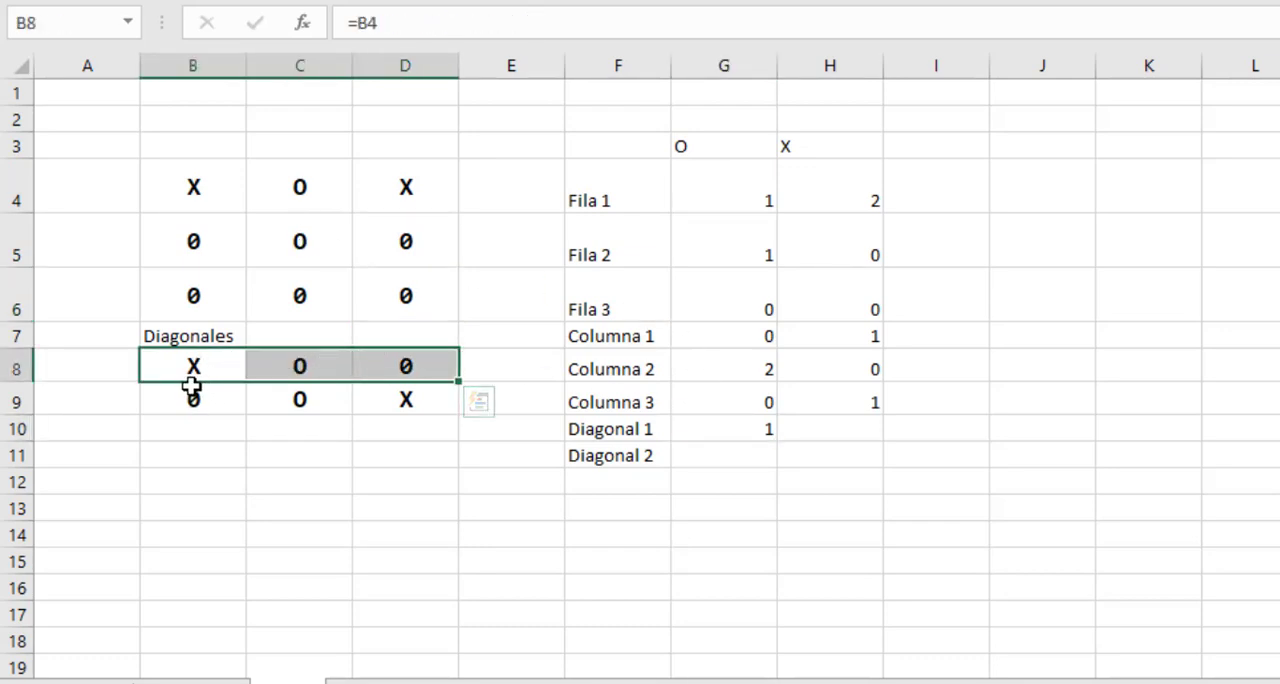
left_click_drag(190, 396, 385, 397)
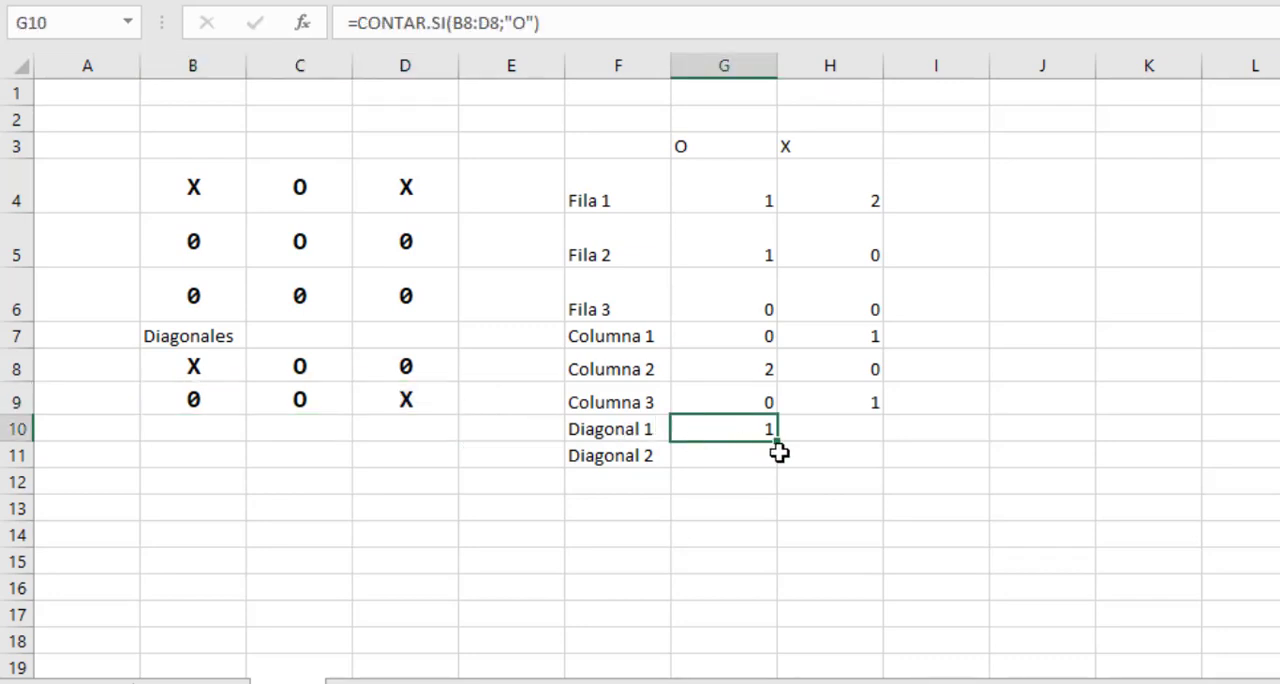
Fill the O-count formula from G10 down to G11 for Diagonal 2 and check it against B9:D9 and board cells B6, C5 and D4.
left_click_drag(778, 453, 776, 460)
left_click(747, 459)
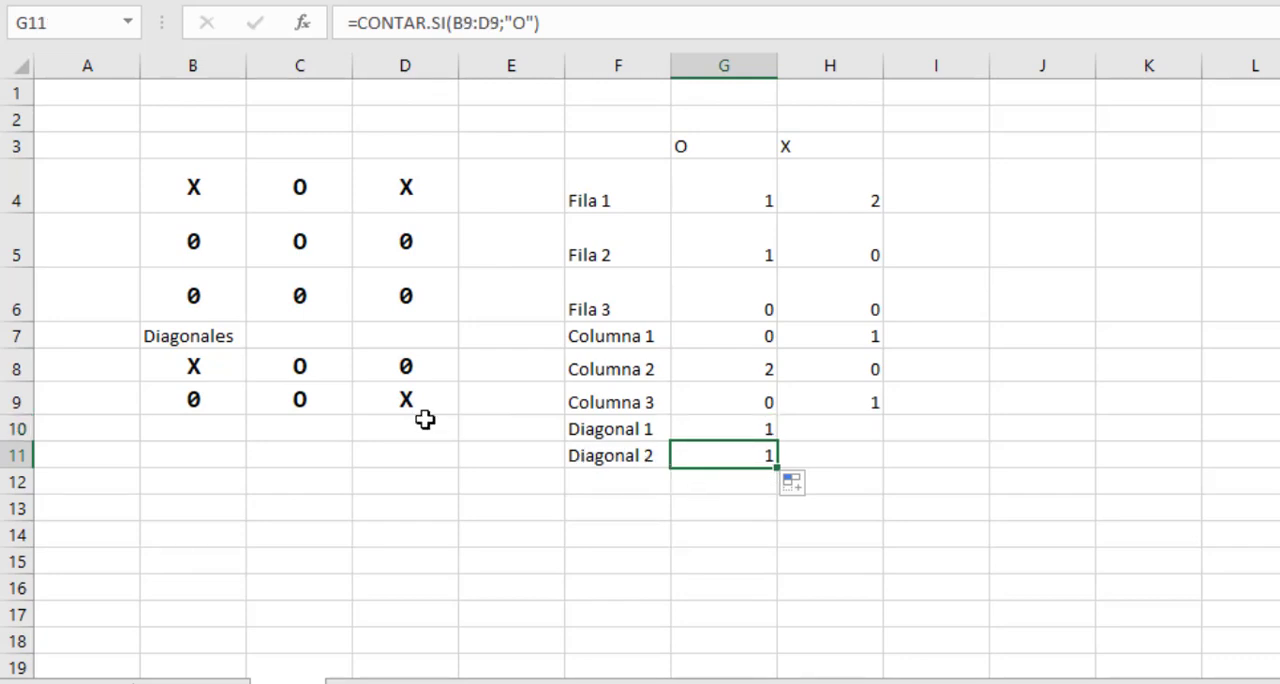
left_click_drag(196, 400, 432, 413)
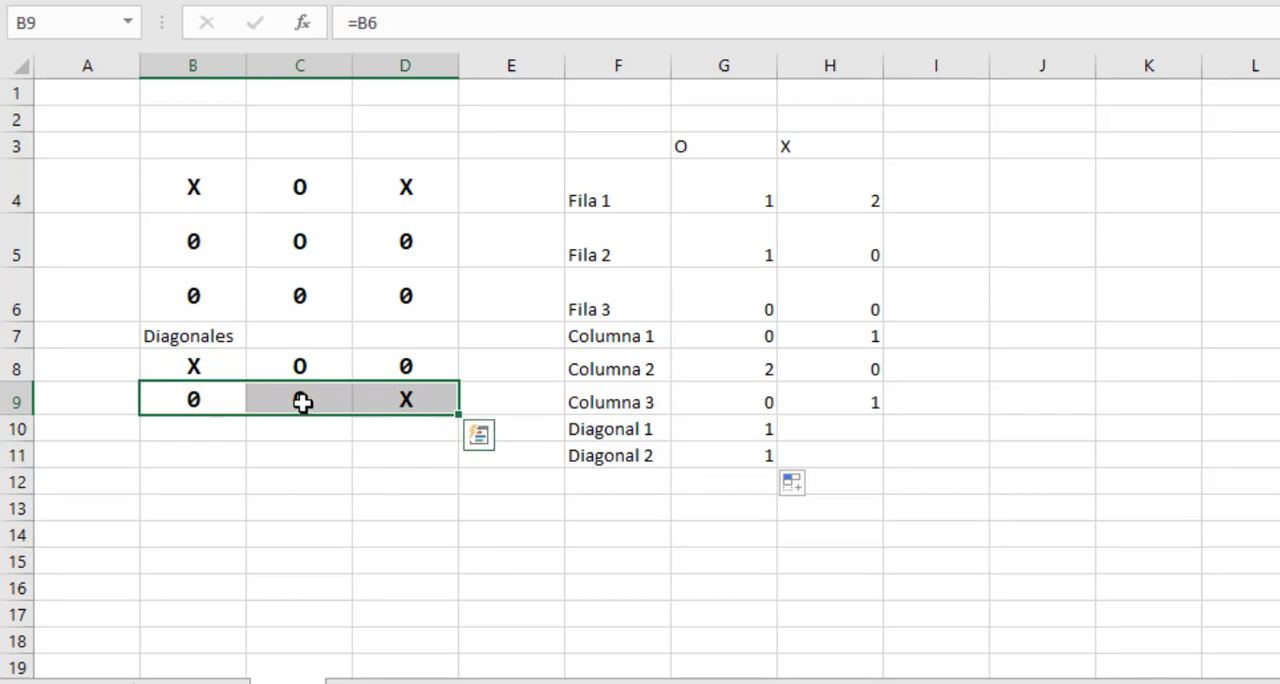
left_click(263, 400)
left_click(215, 292)
left_click(311, 241)
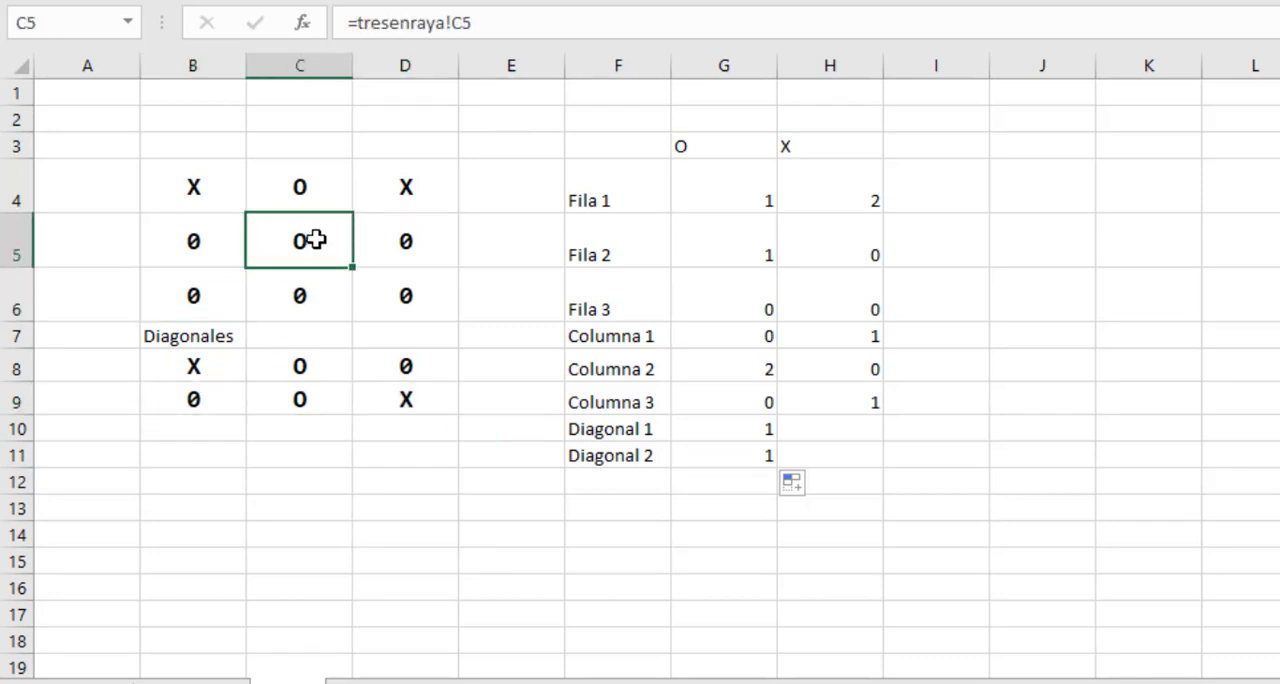
left_click(406, 191)
left_click(307, 240)
Enter the formula =CONTAR.SI(B8:D8;"X") in cell H10 for Diagonal 1 and check it against board cells B4, C5 and D6.
left_click(823, 427)
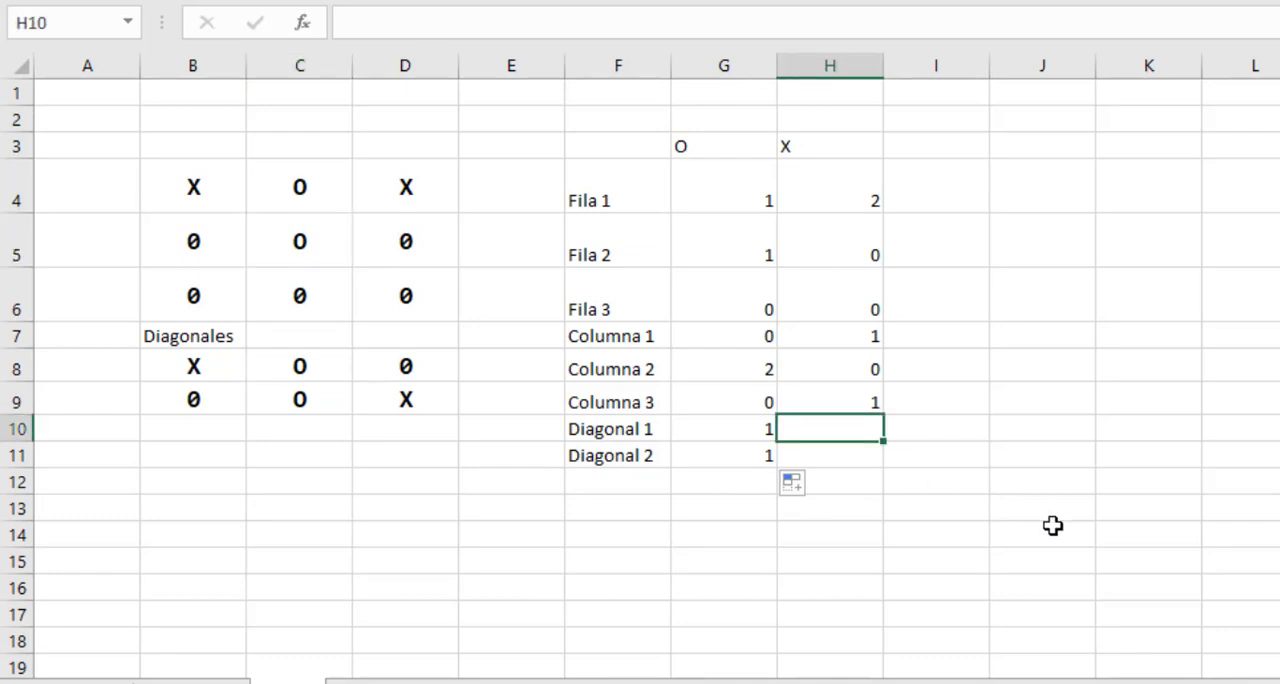
type("=contars")
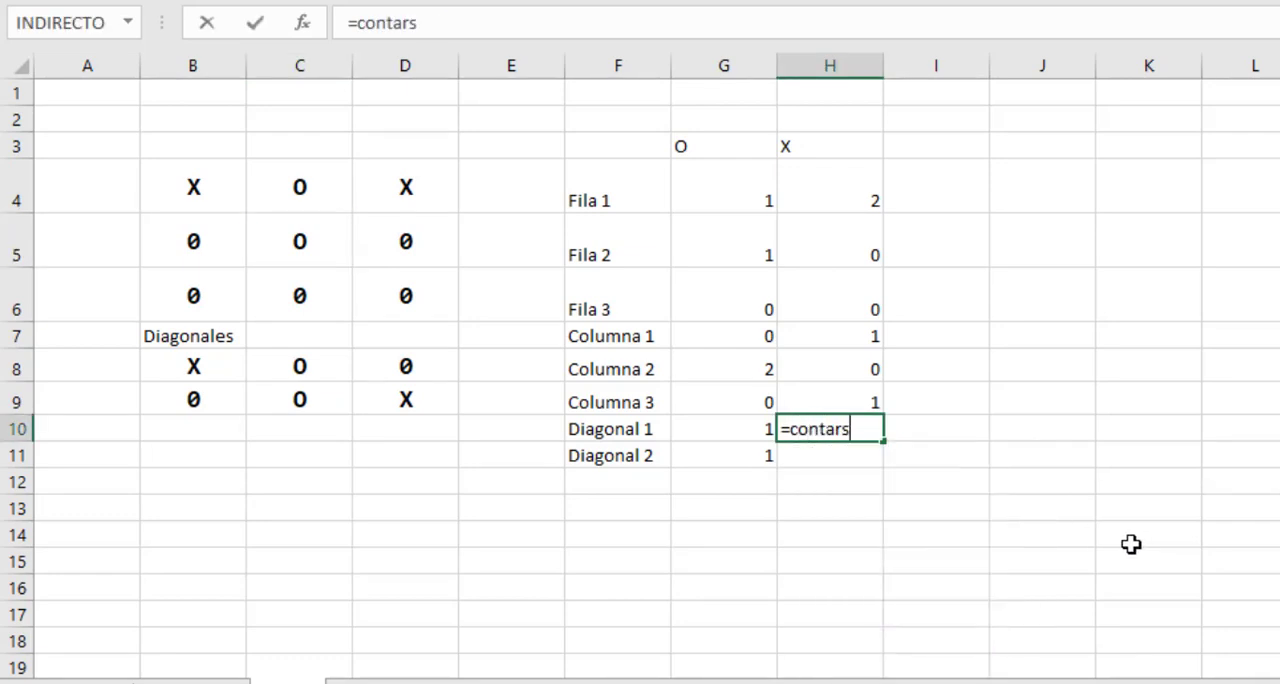
key("BackSpace")
type(".si(")
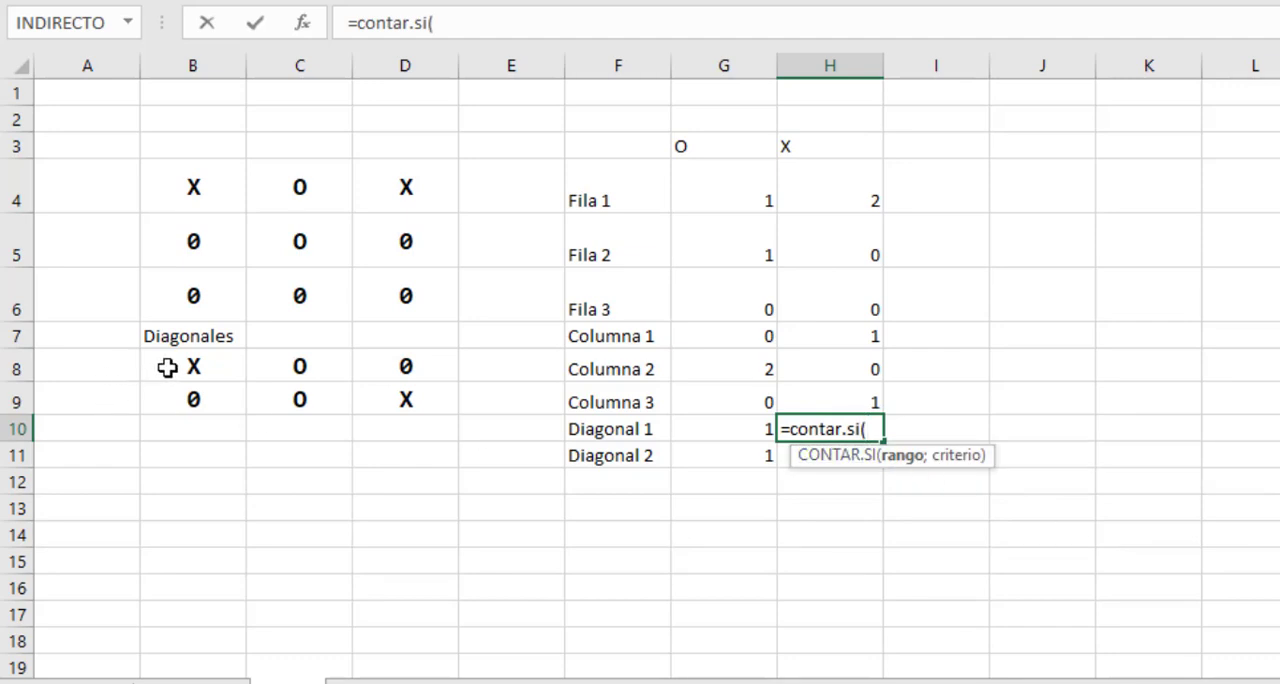
left_click_drag(166, 366, 378, 378)
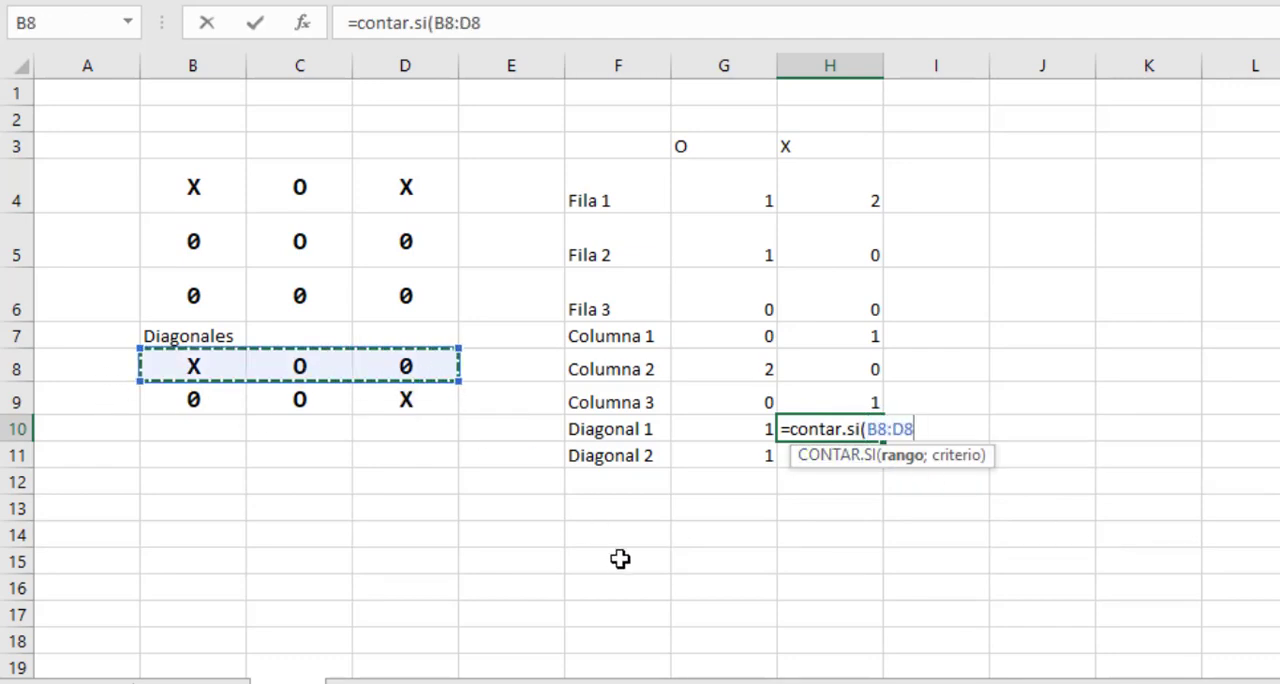
type(";\"X")
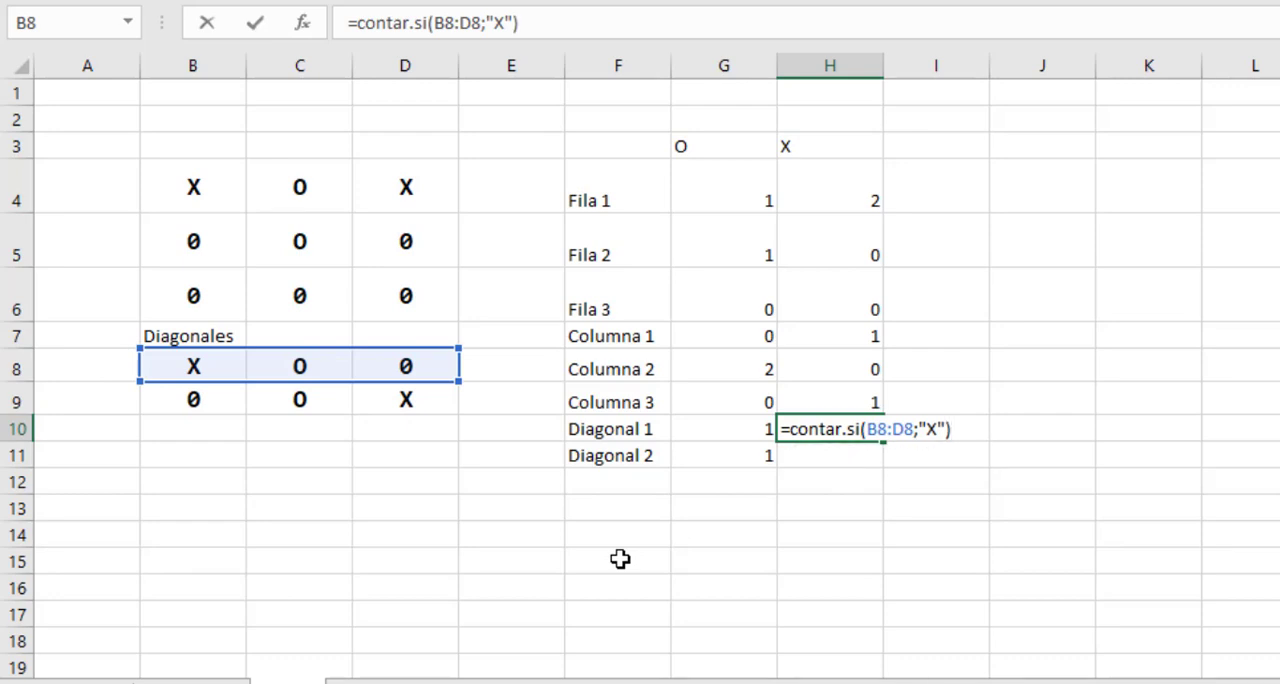
key("Return")
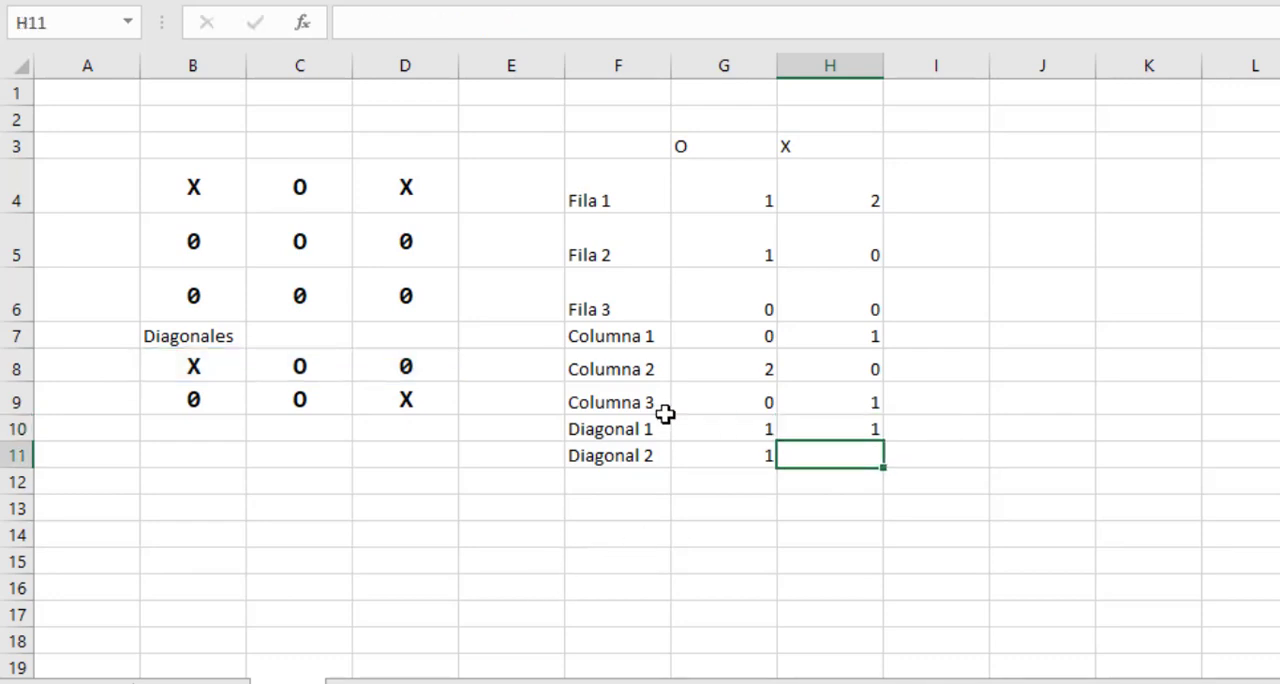
left_click_drag(193, 366, 382, 366)
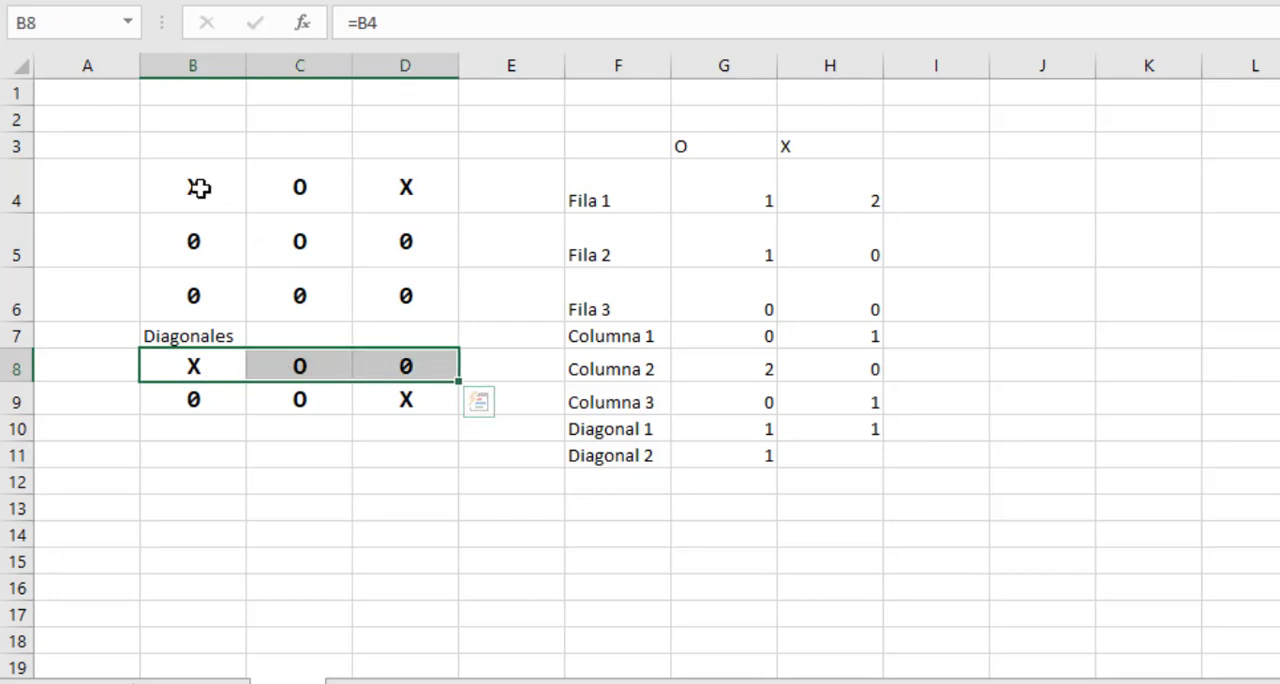
left_click(199, 188)
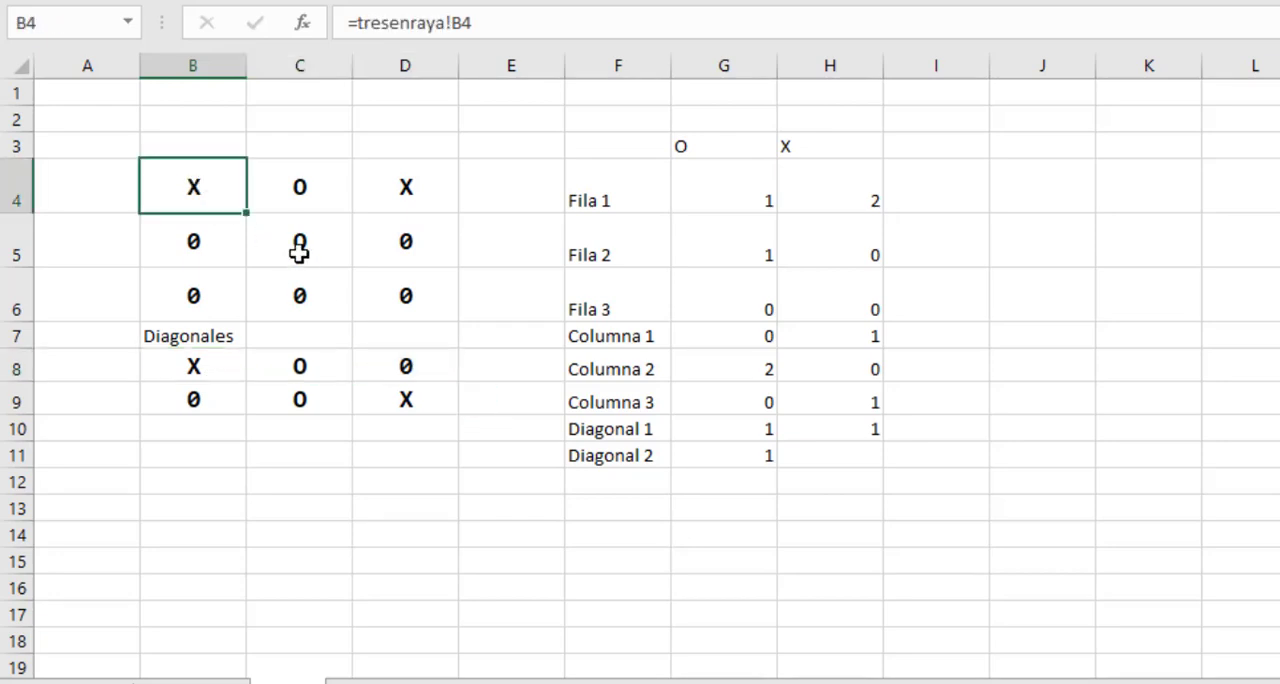
left_click(299, 252)
left_click(405, 297)
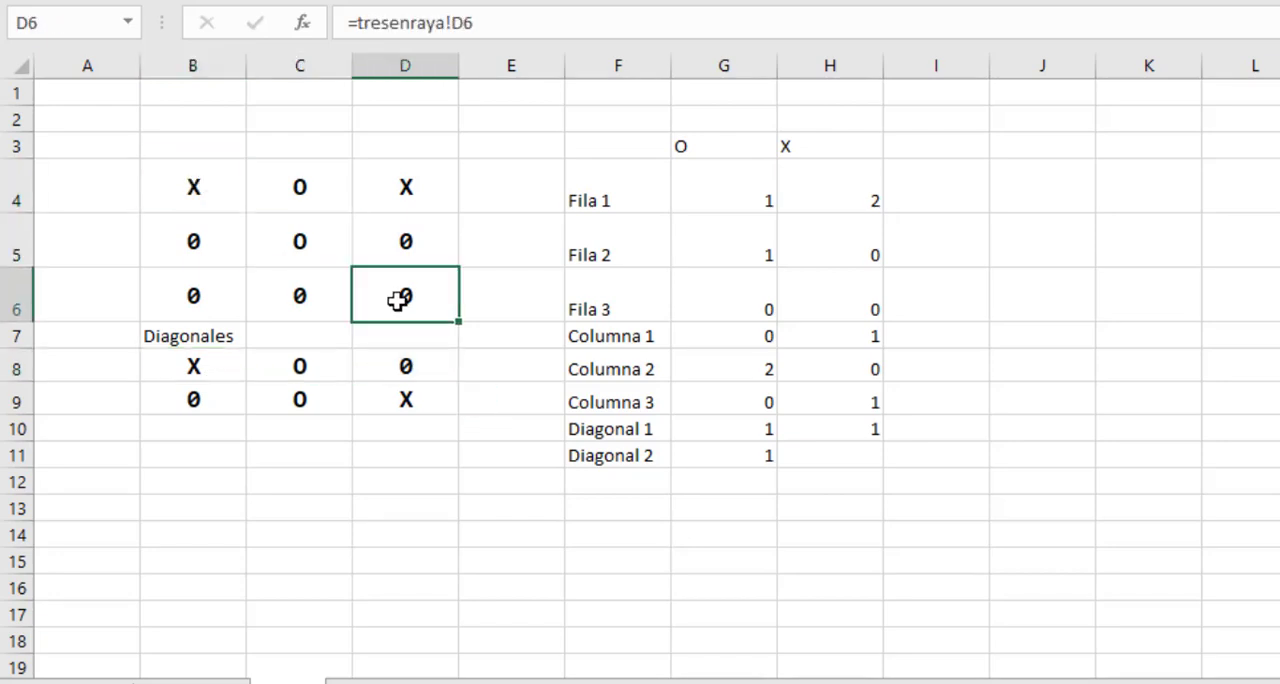
Fill the X-count formula from H10 down to H11 for Diagonal 2 and compare both counts with the diagonal rows B8:D8 and B9:D9.
left_click(819, 433)
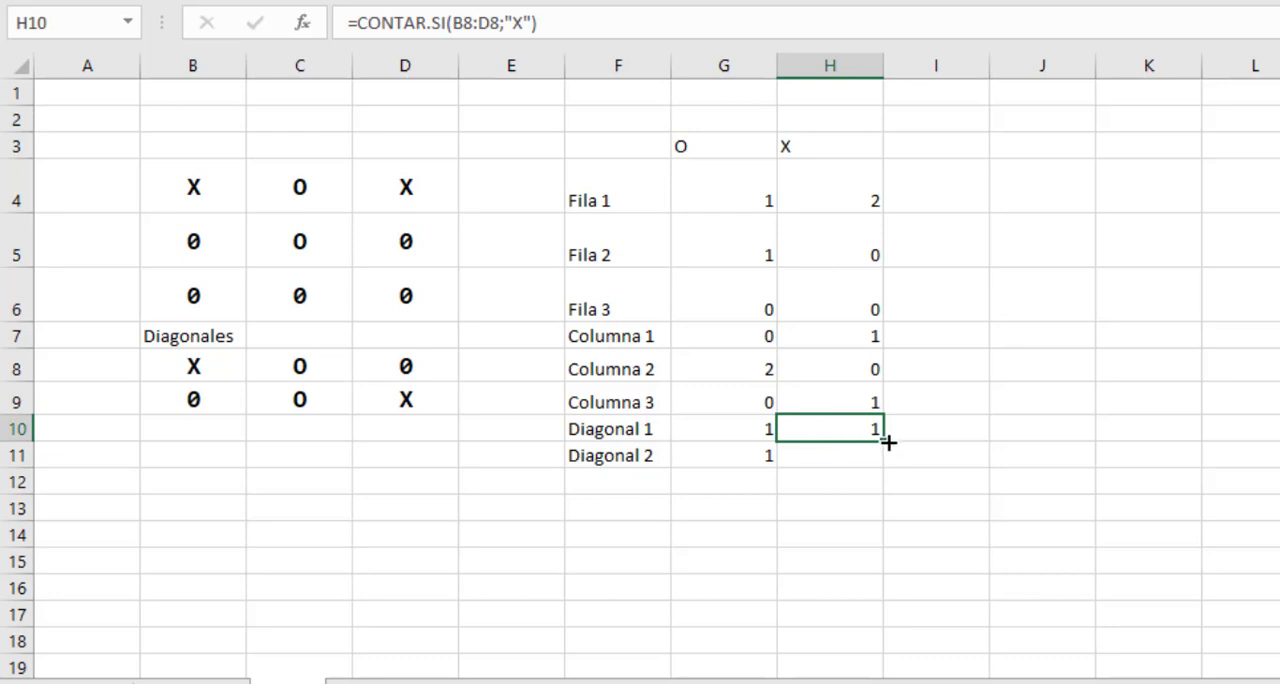
left_click_drag(888, 442, 877, 458)
left_click(244, 368)
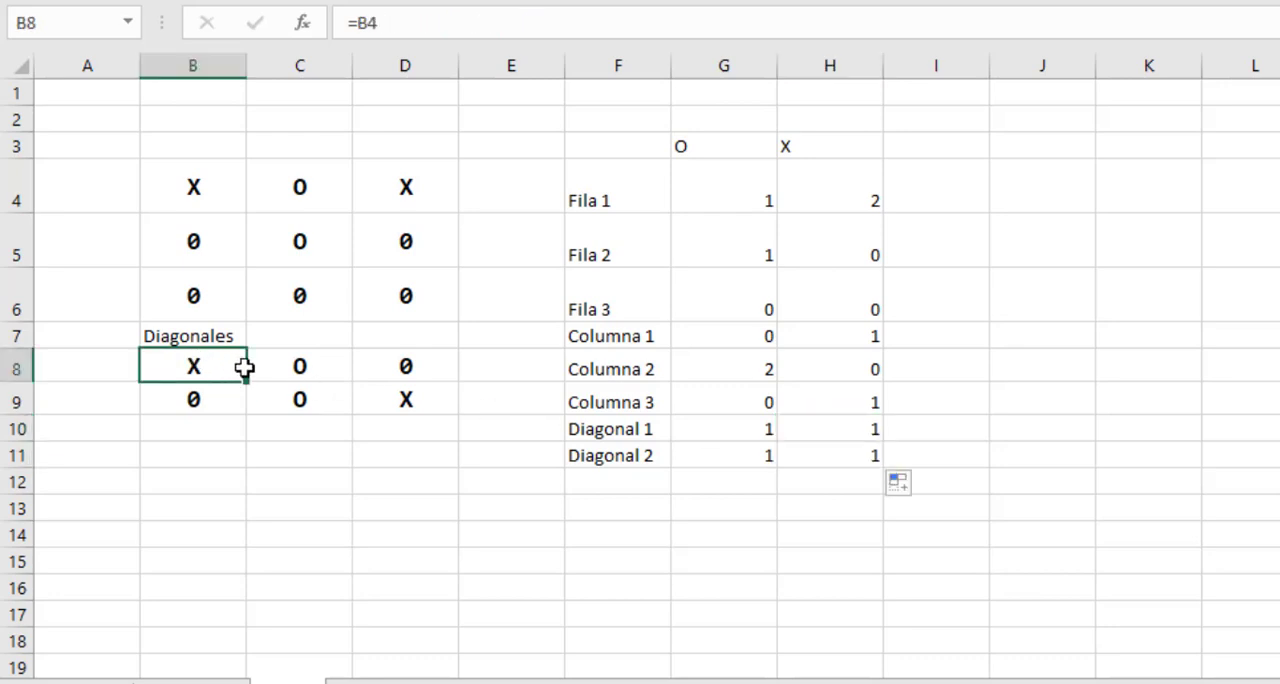
left_click_drag(244, 368, 405, 368)
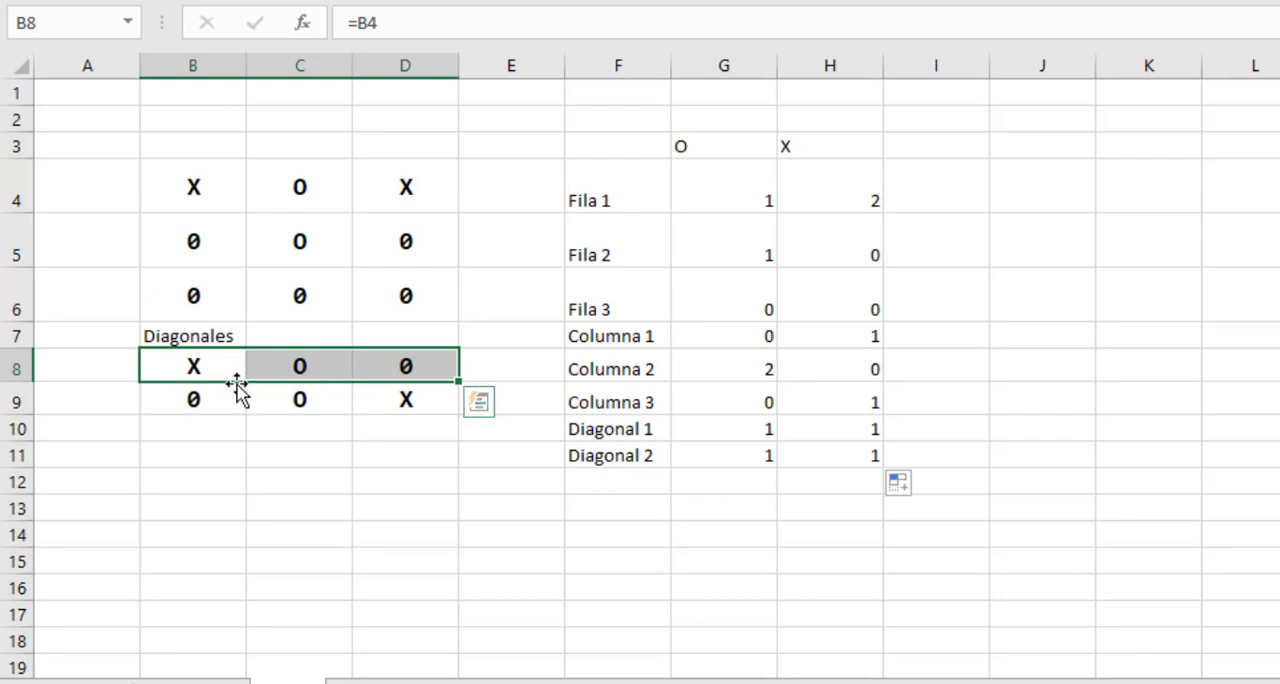
left_click_drag(175, 401, 395, 405)
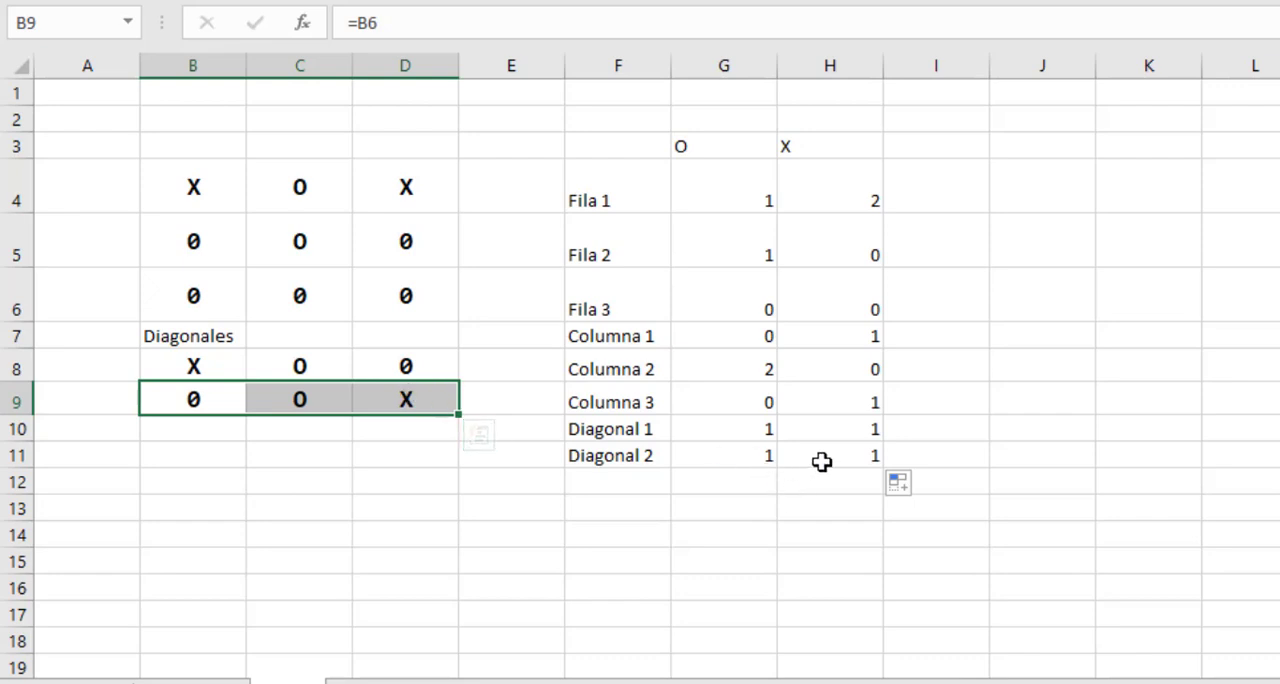
Check the Diagonal 2 X count in H11 against board cells B6, C5 and D4.
left_click(858, 461)
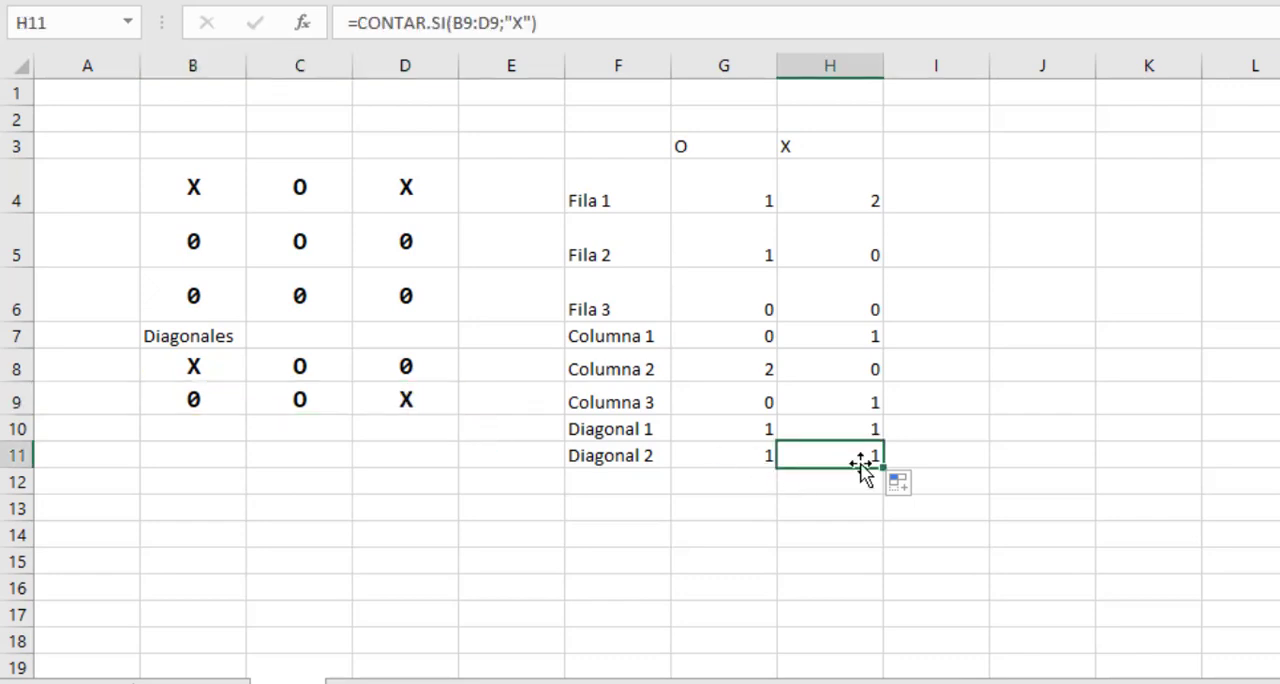
left_click(189, 306)
left_click(287, 243)
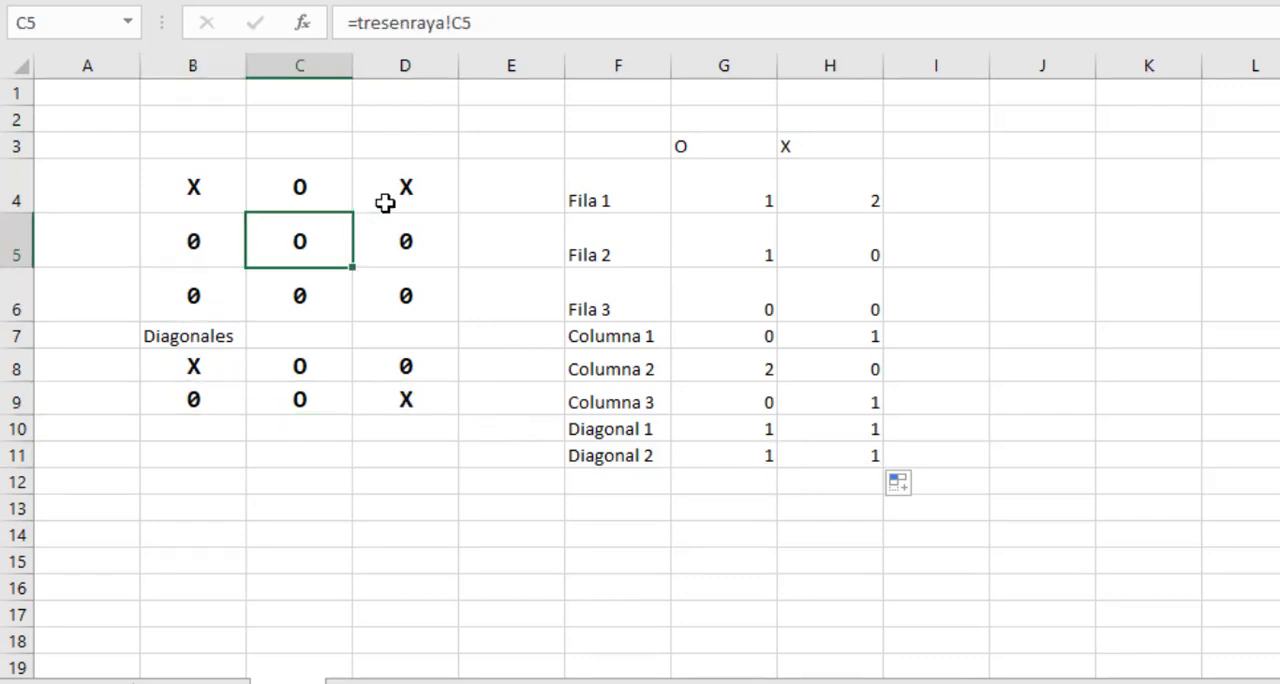
left_click(388, 201)
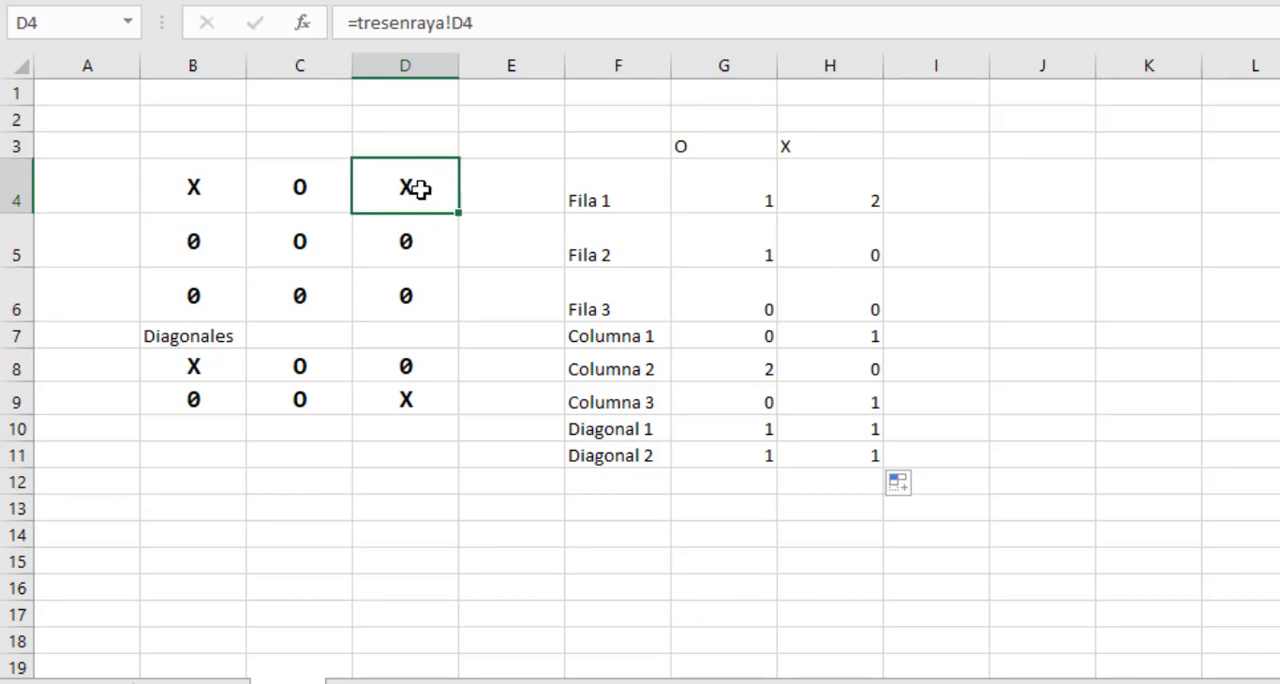
left_click(831, 506)
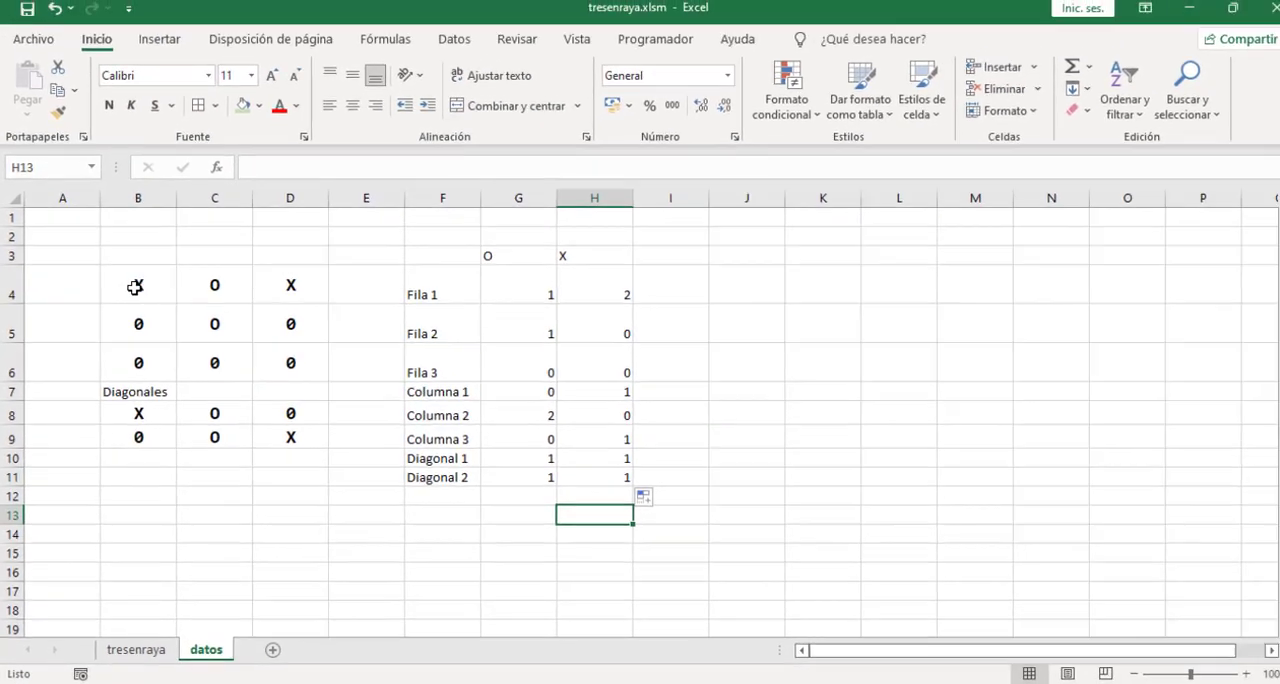
Apply outline and inside borders to the mirrored board in cells B4:D6.
left_click_drag(211, 208, 377, 289)
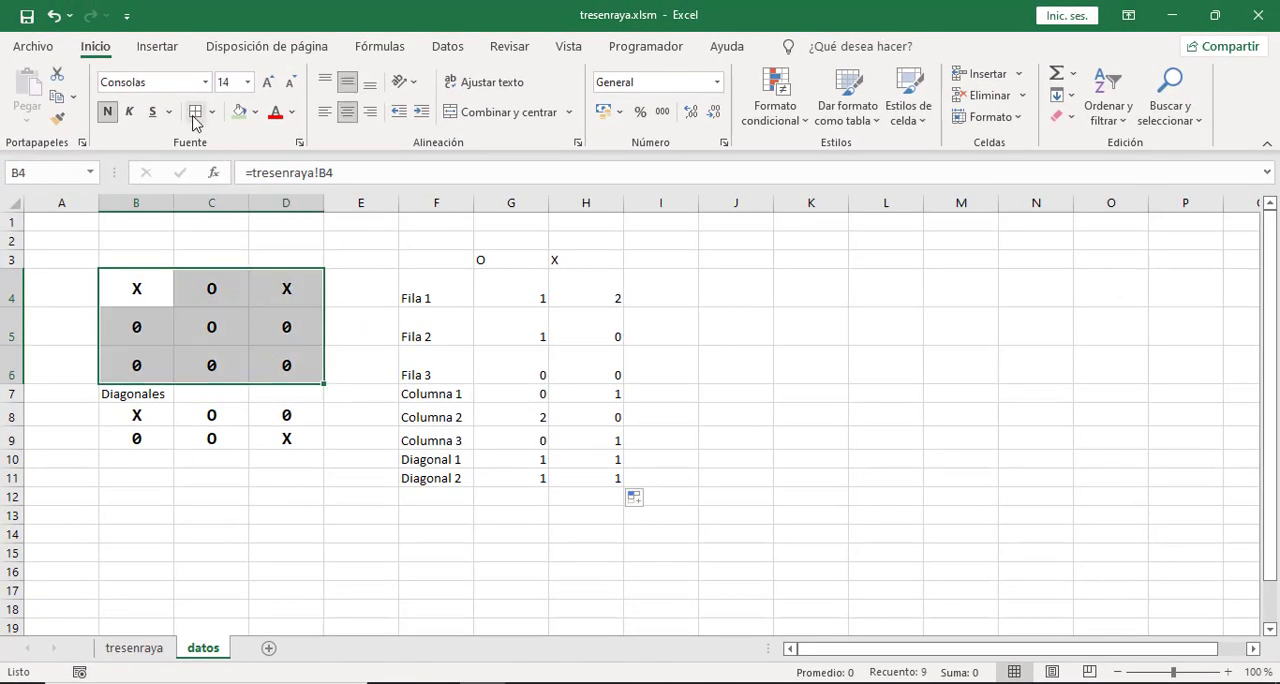
key("ctrl+1")
left_click(691, 236)
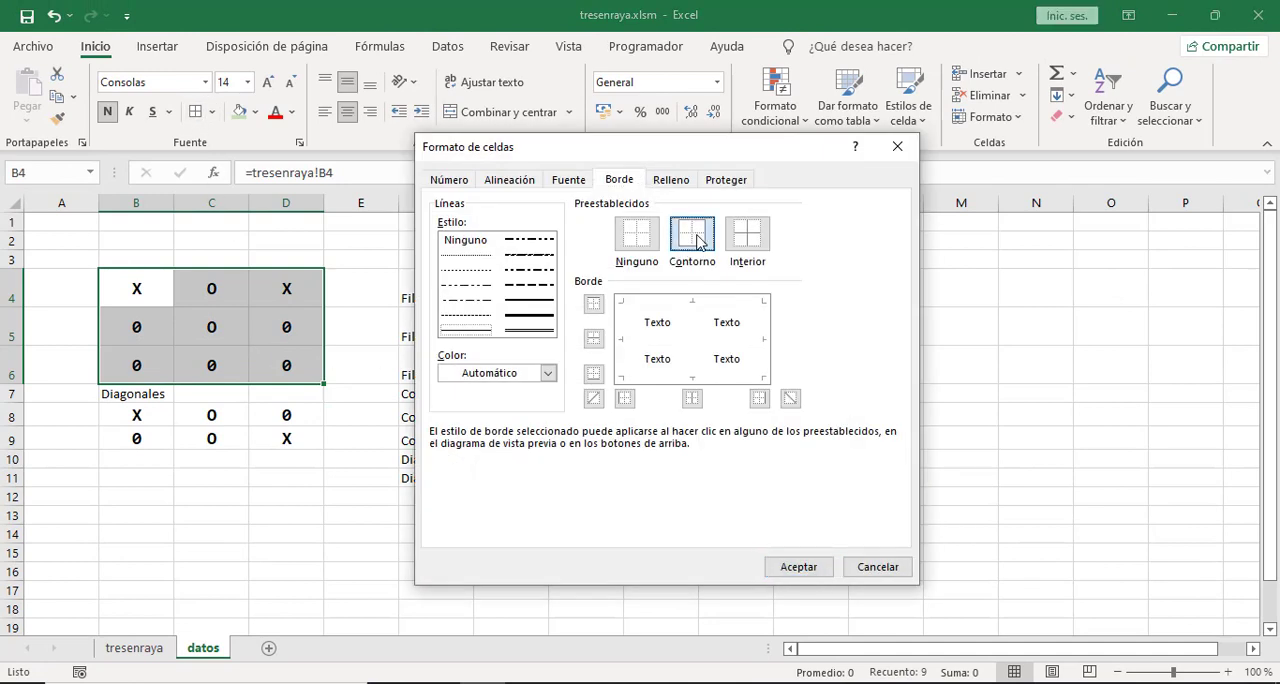
left_click(747, 236)
left_click(799, 567)
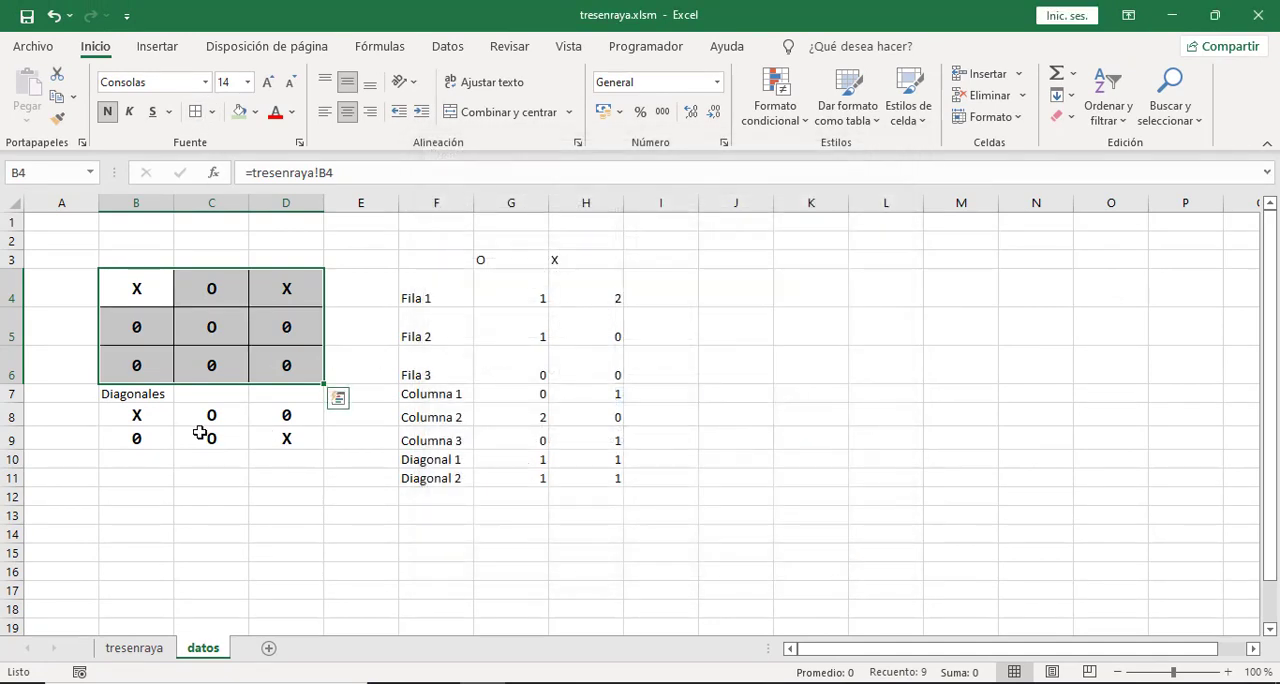
Apply outline and inside borders to the diagonal rows in cells B8:D9.
left_click_drag(129, 414, 277, 434)
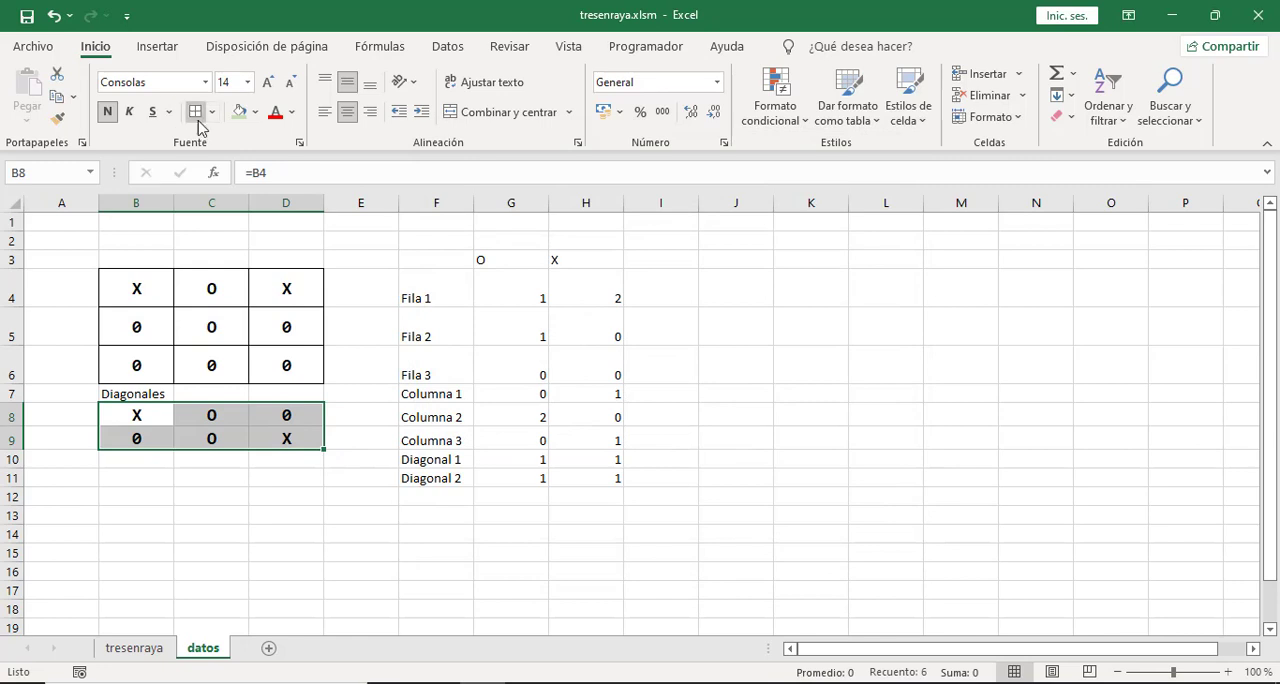
key("ctrl+1")
left_click(694, 237)
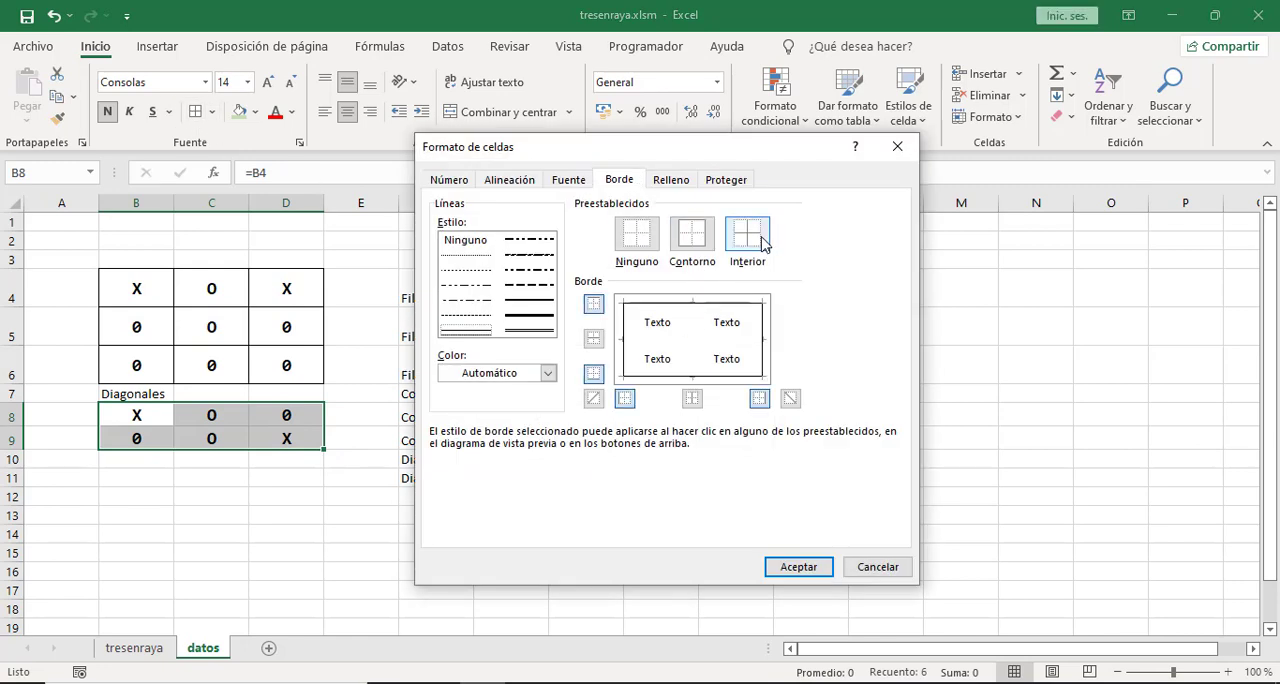
left_click(748, 236)
left_click(818, 568)
left_click(276, 516)
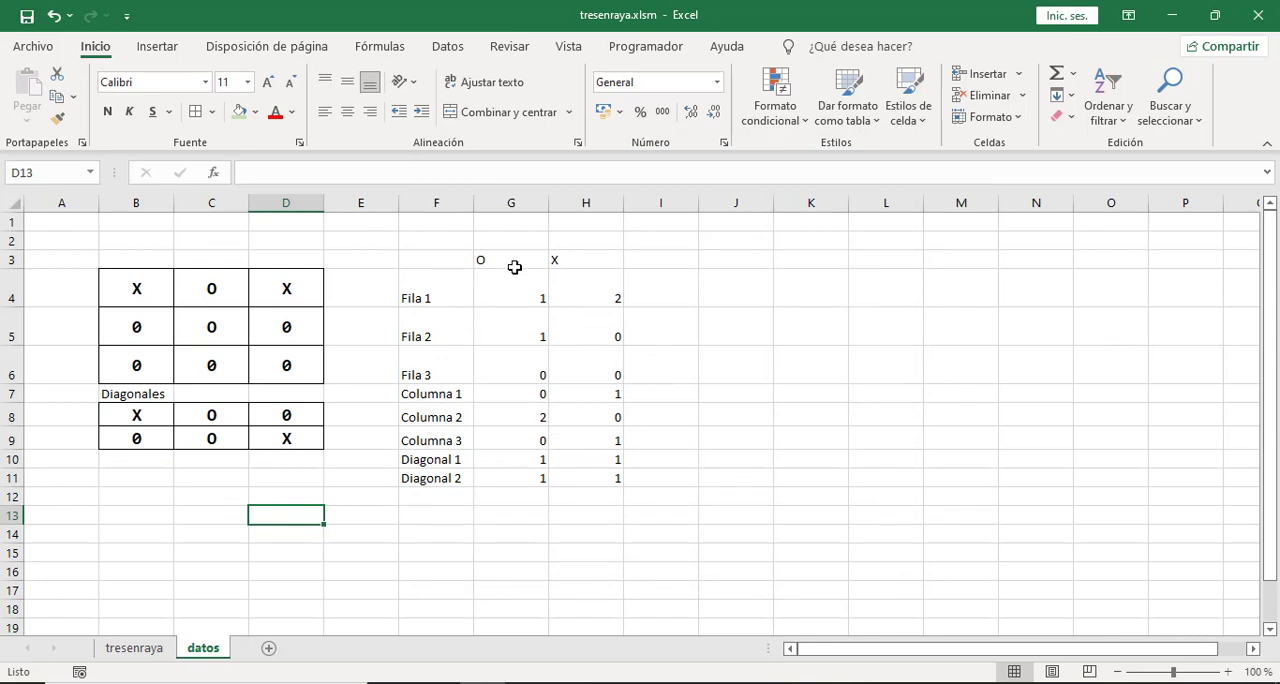
Center the counts and headers in G3:H11, and make the labels F4:F11 and the headers G3:H3 bold.
left_click_drag(511, 260, 594, 478)
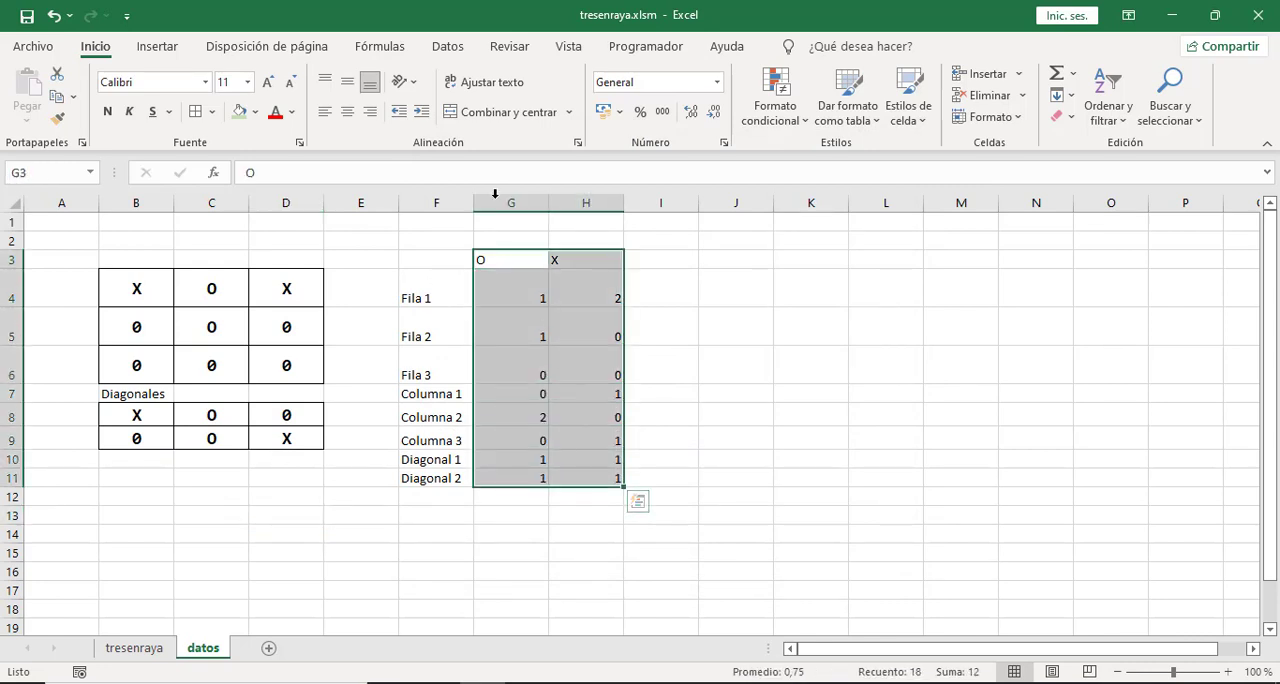
left_click(348, 113)
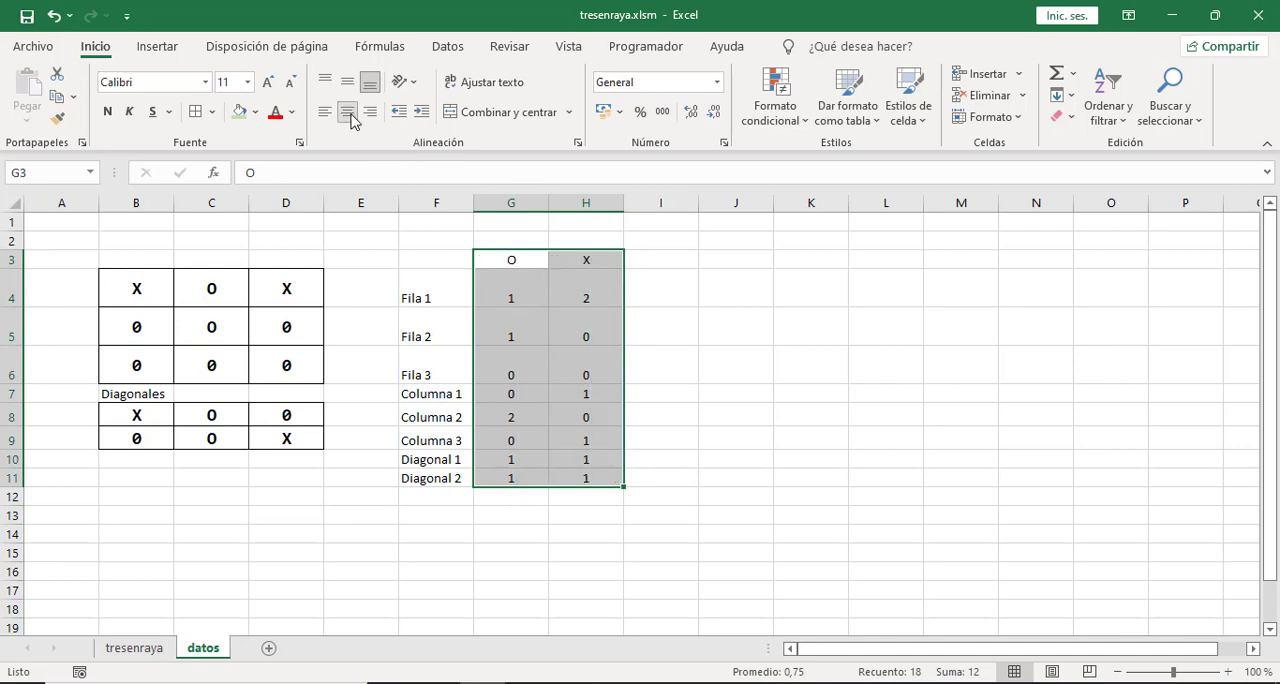
left_click_drag(436, 288, 415, 480)
left_click(107, 111)
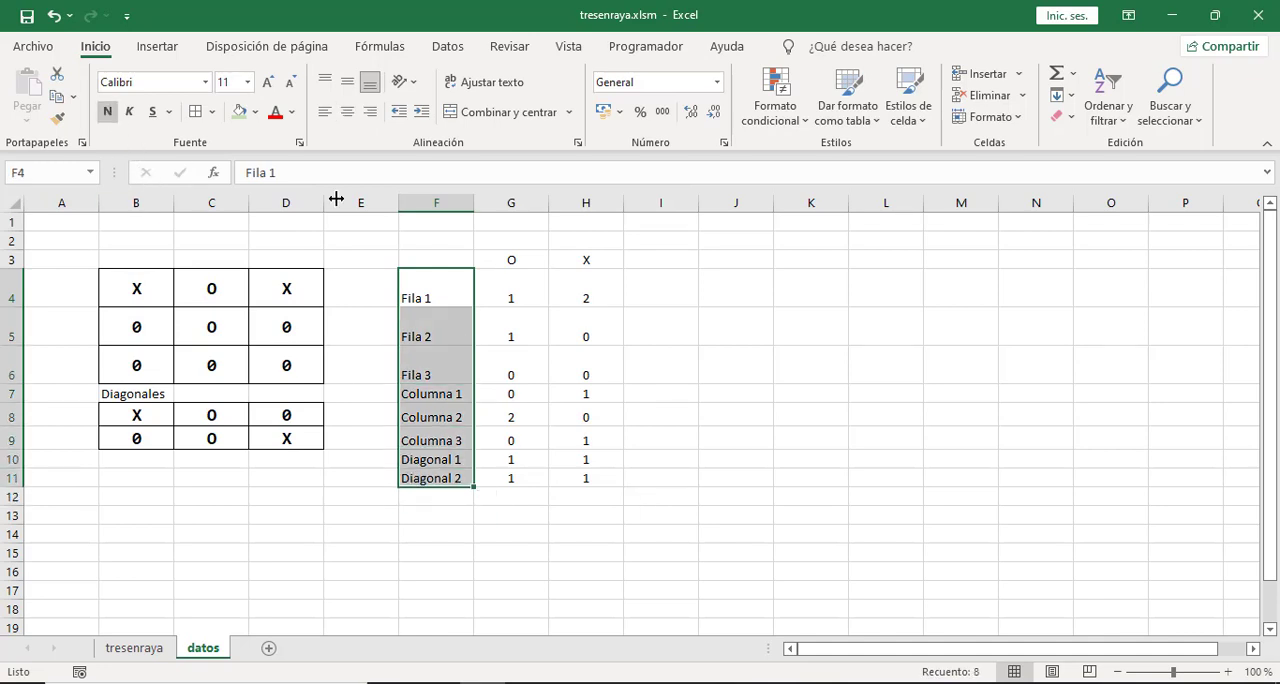
left_click_drag(513, 261, 583, 259)
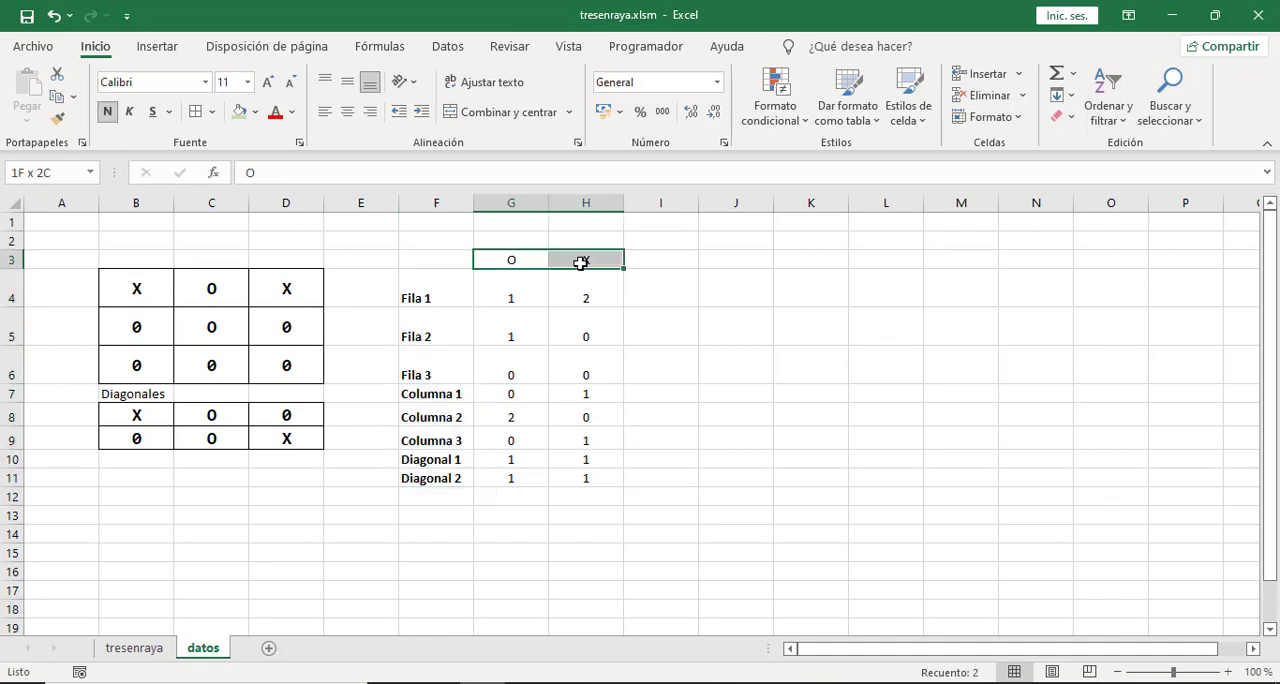
left_click(107, 111)
Narrow the O and X count columns G and H to the same smaller width.
left_click(510, 226)
left_click_drag(511, 205, 537, 206)
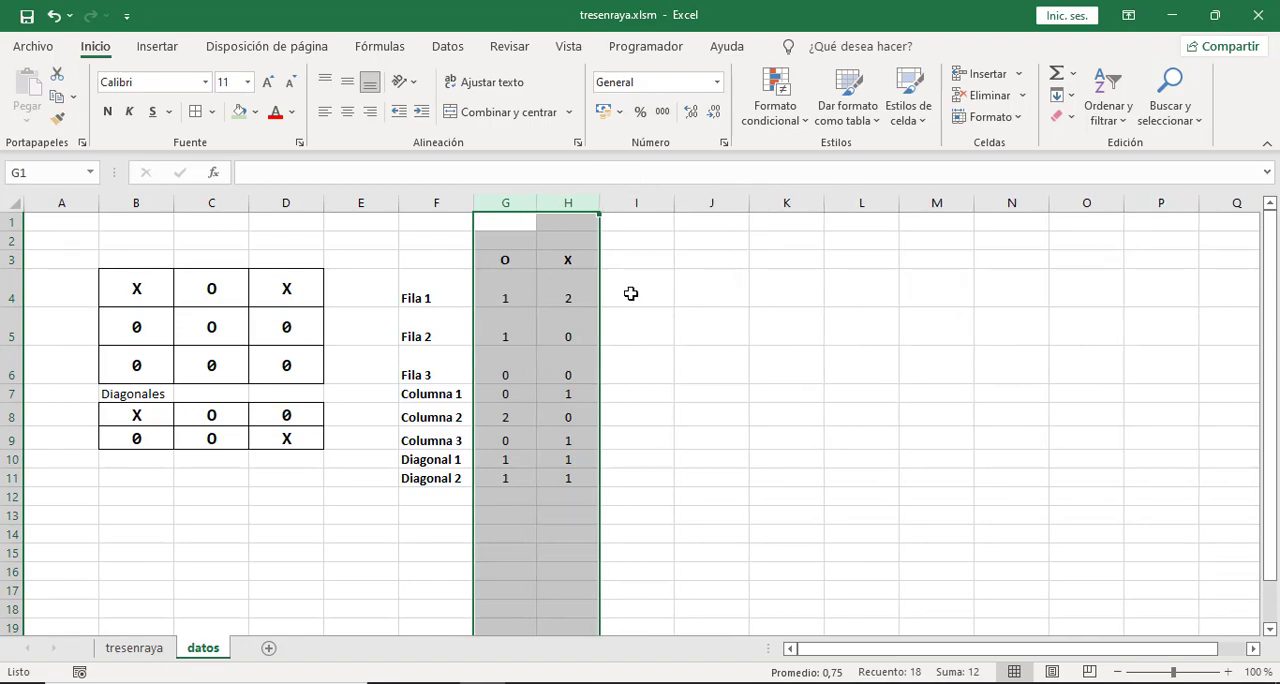
left_click(631, 293)
left_click(508, 521)
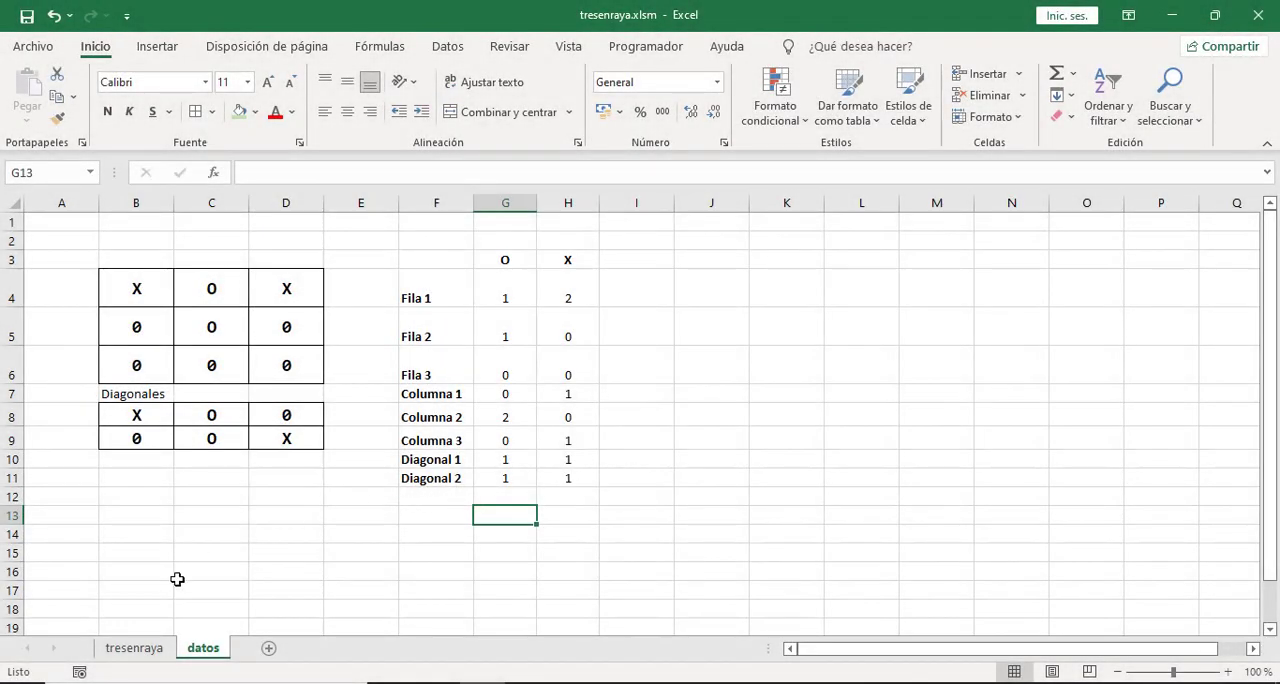
Enter O in cell C6 of the tresenraya board to complete three in the middle column.
left_click(150, 649)
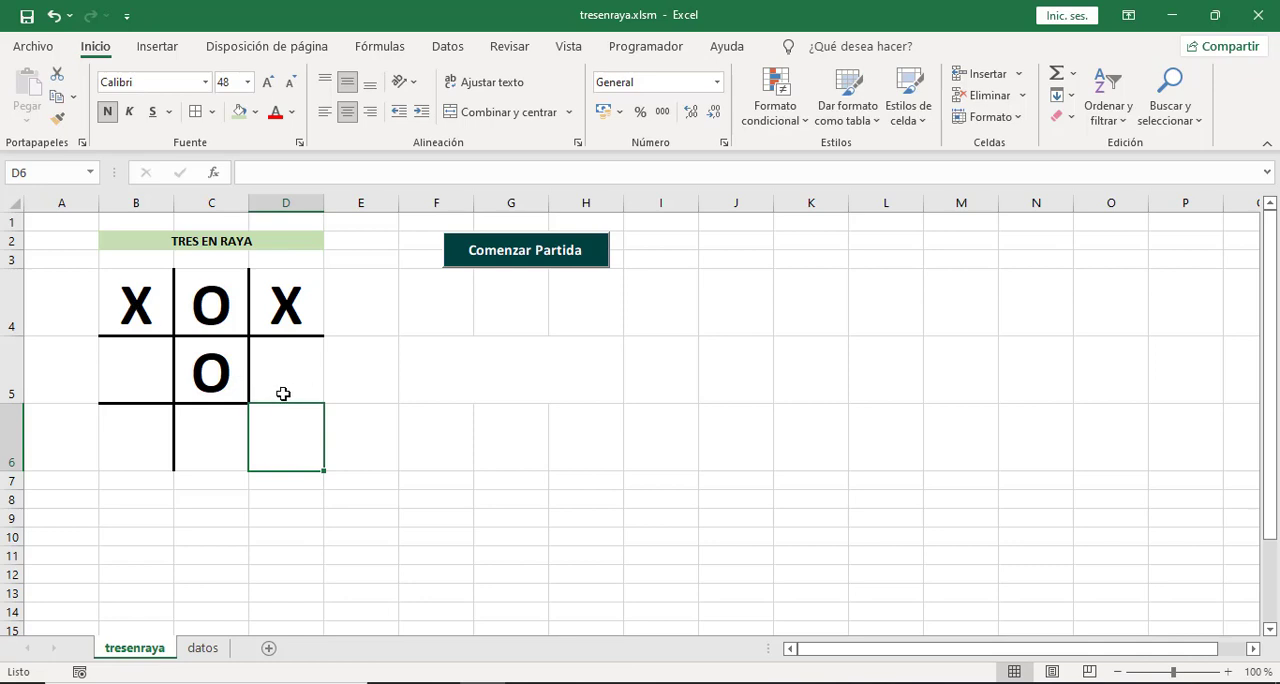
left_click(209, 436)
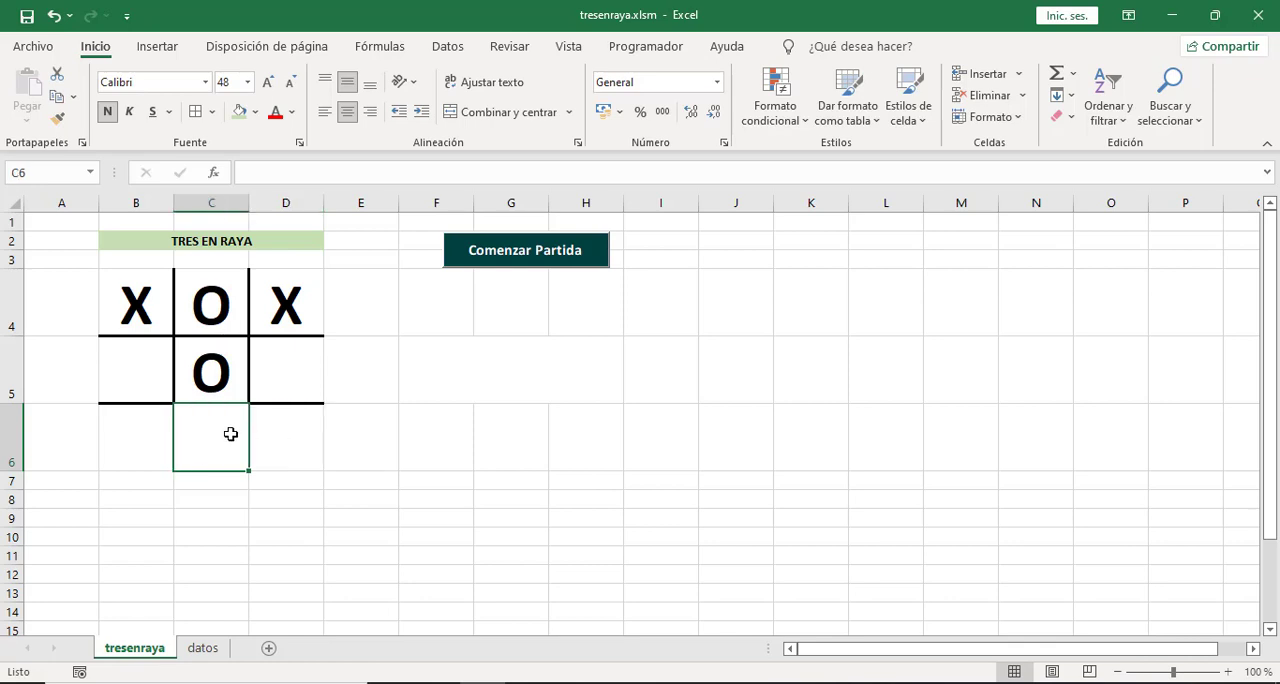
type("O")
left_click(501, 451)
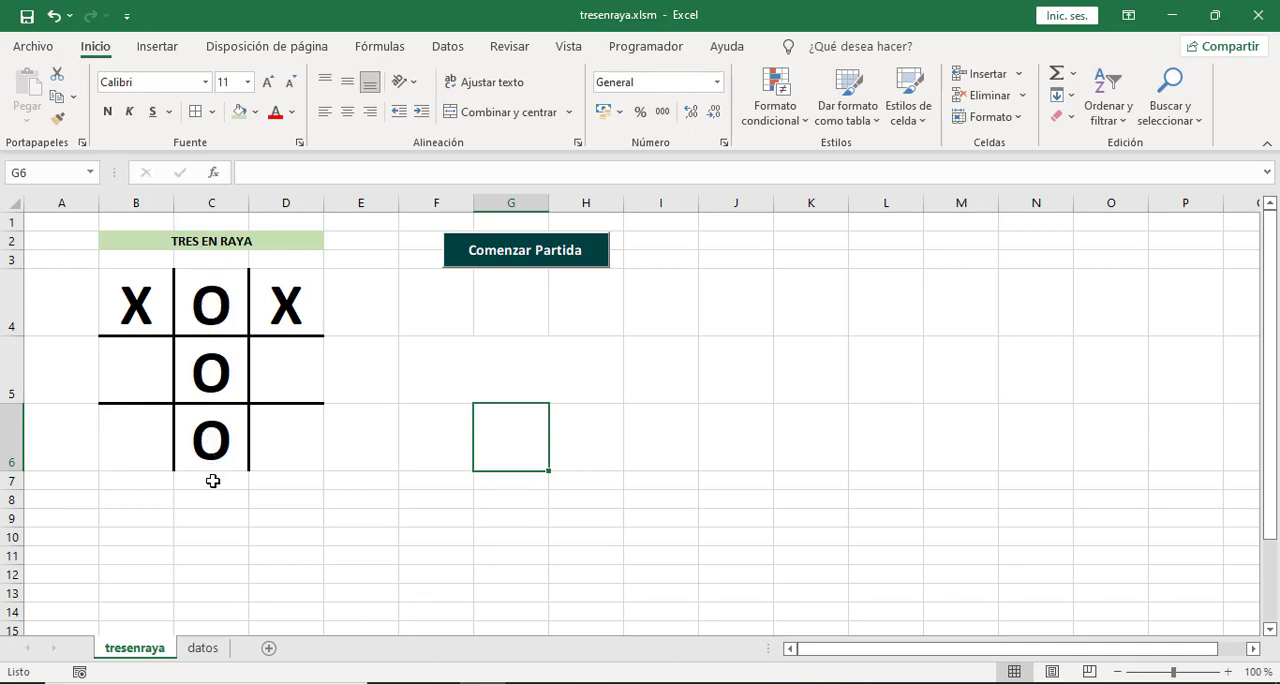
On the datos sheet, check the Columna 2 O count in G8 against board cells C4:C6.
left_click(203, 648)
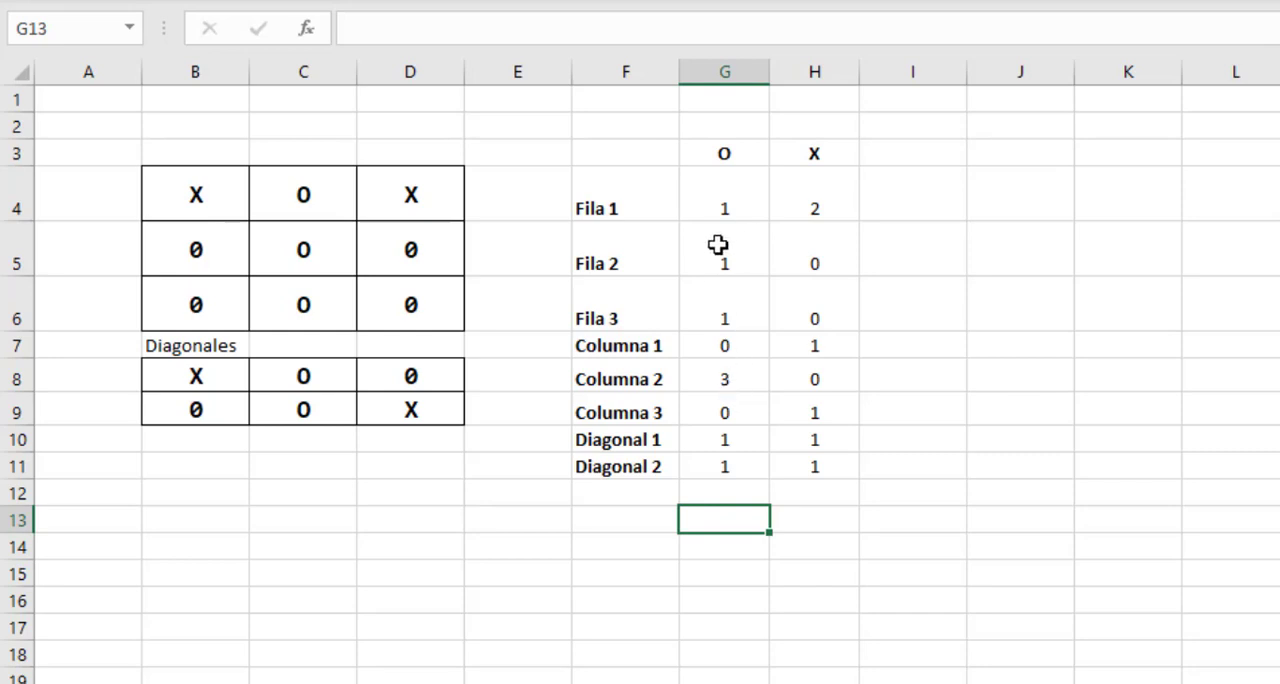
left_click(733, 375)
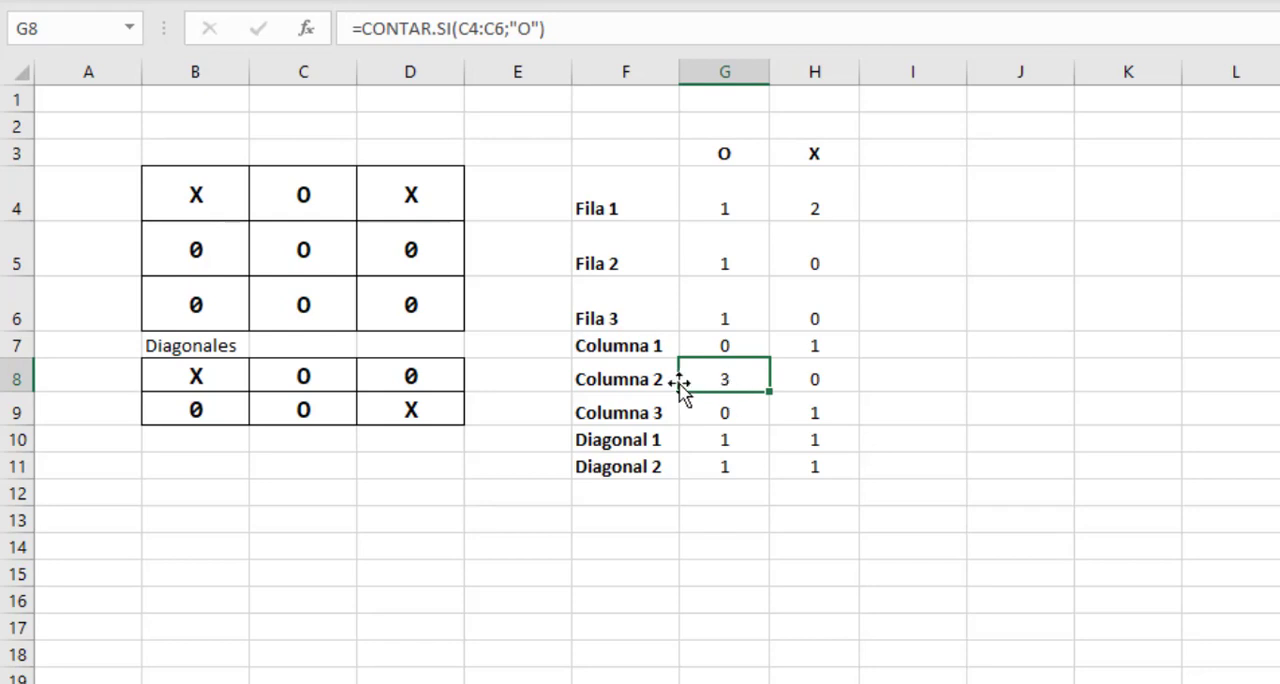
left_click_drag(305, 190, 309, 297)
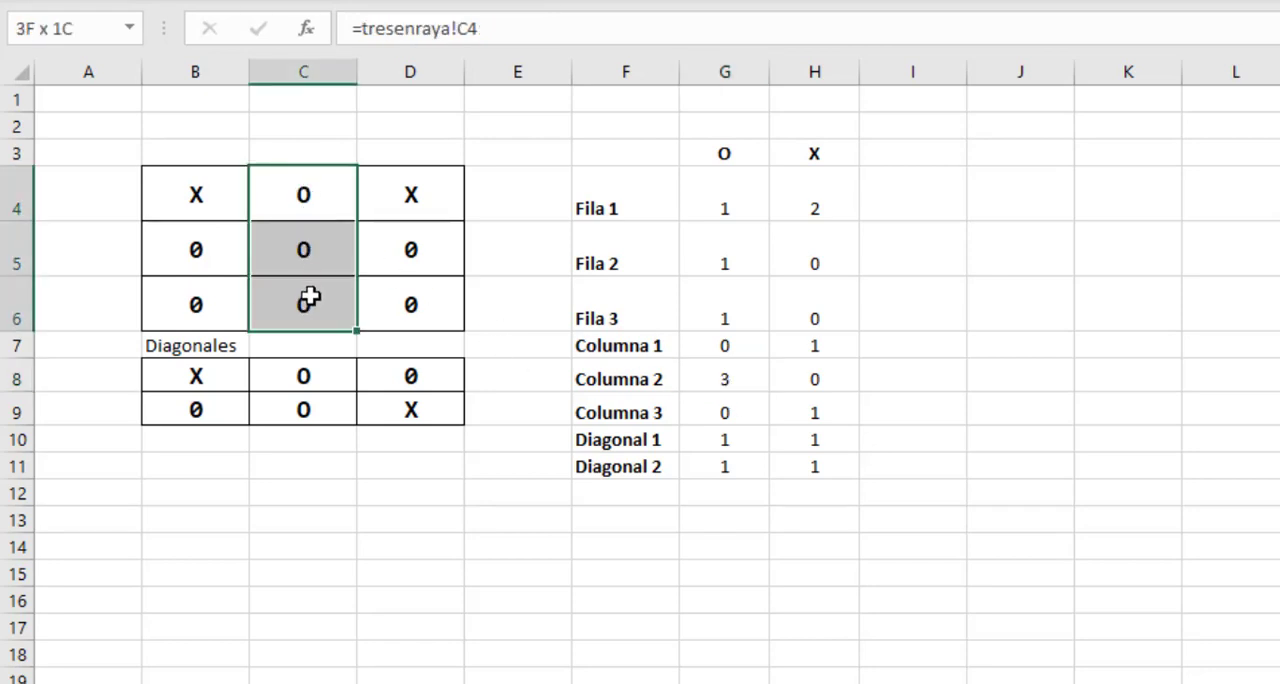
left_click(717, 383)
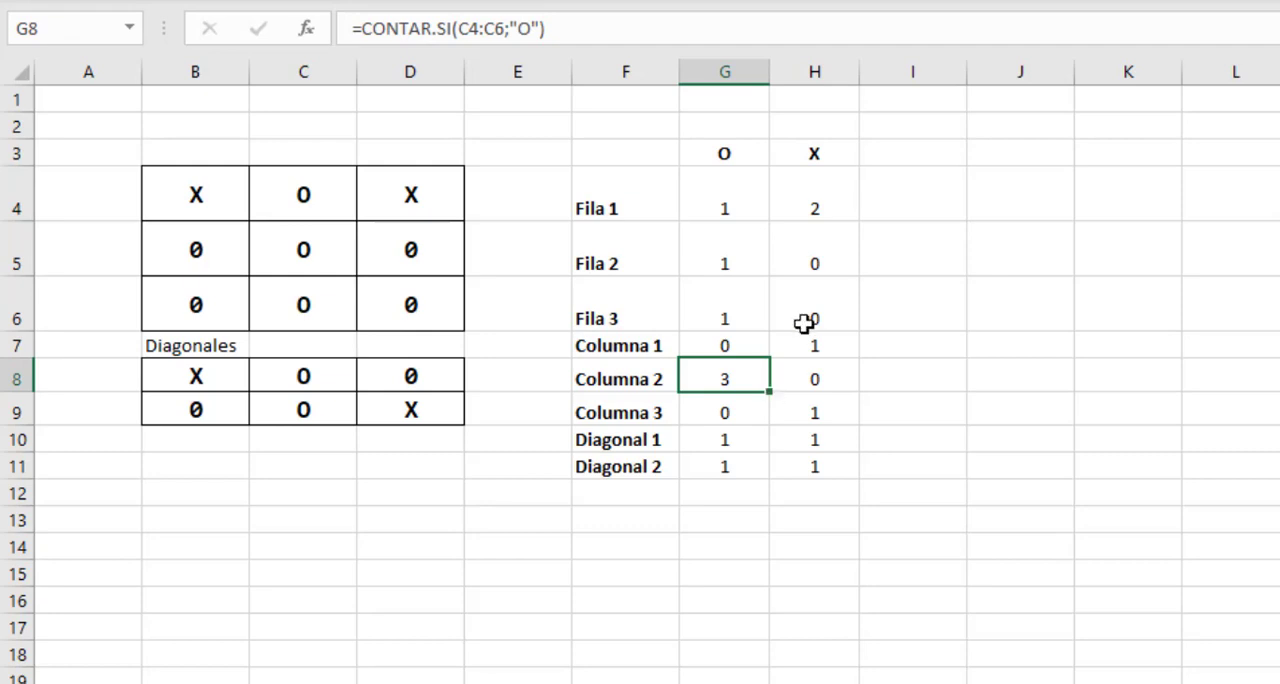
Review the X counts in H4:H11 and the O counts in G4:G11 for a line of three.
left_click(829, 209)
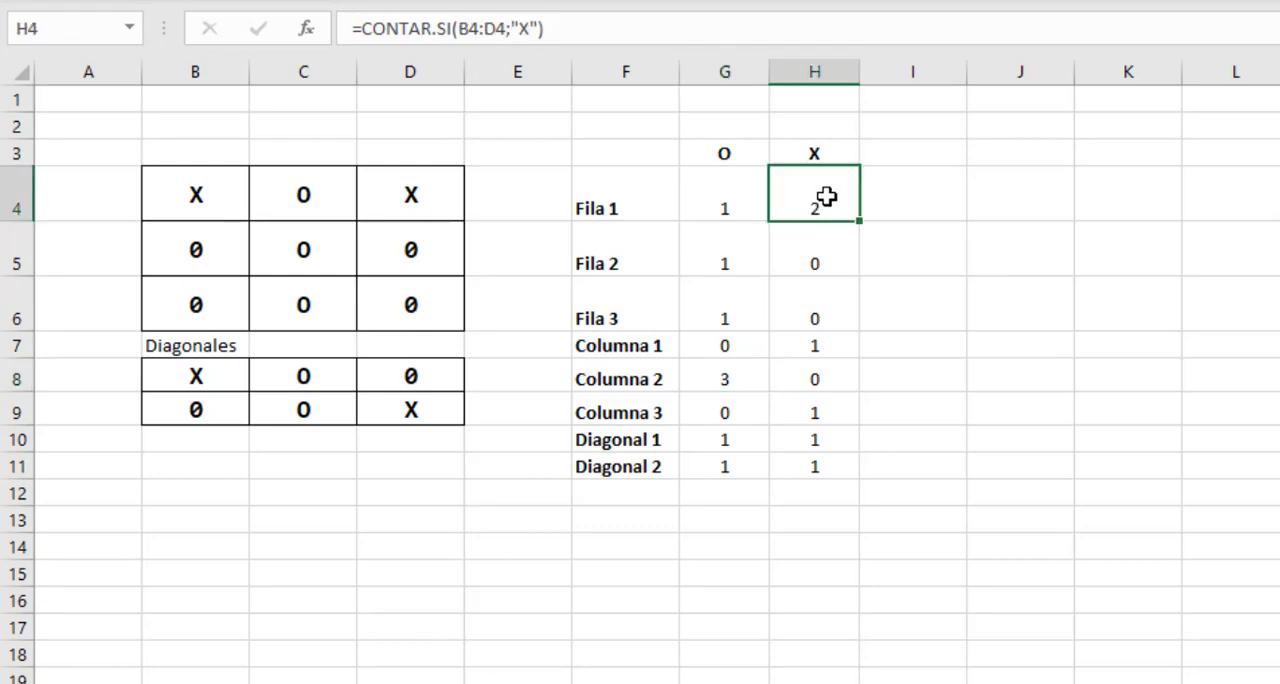
left_click_drag(826, 197, 820, 462)
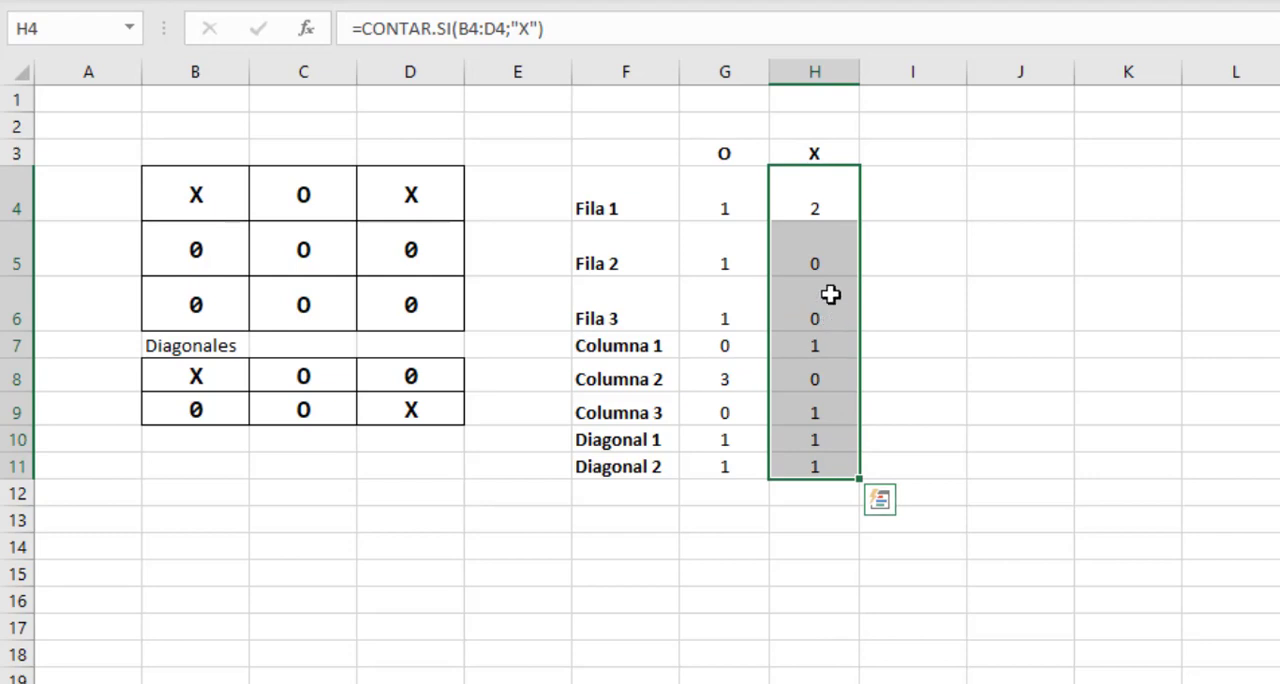
left_click(824, 209)
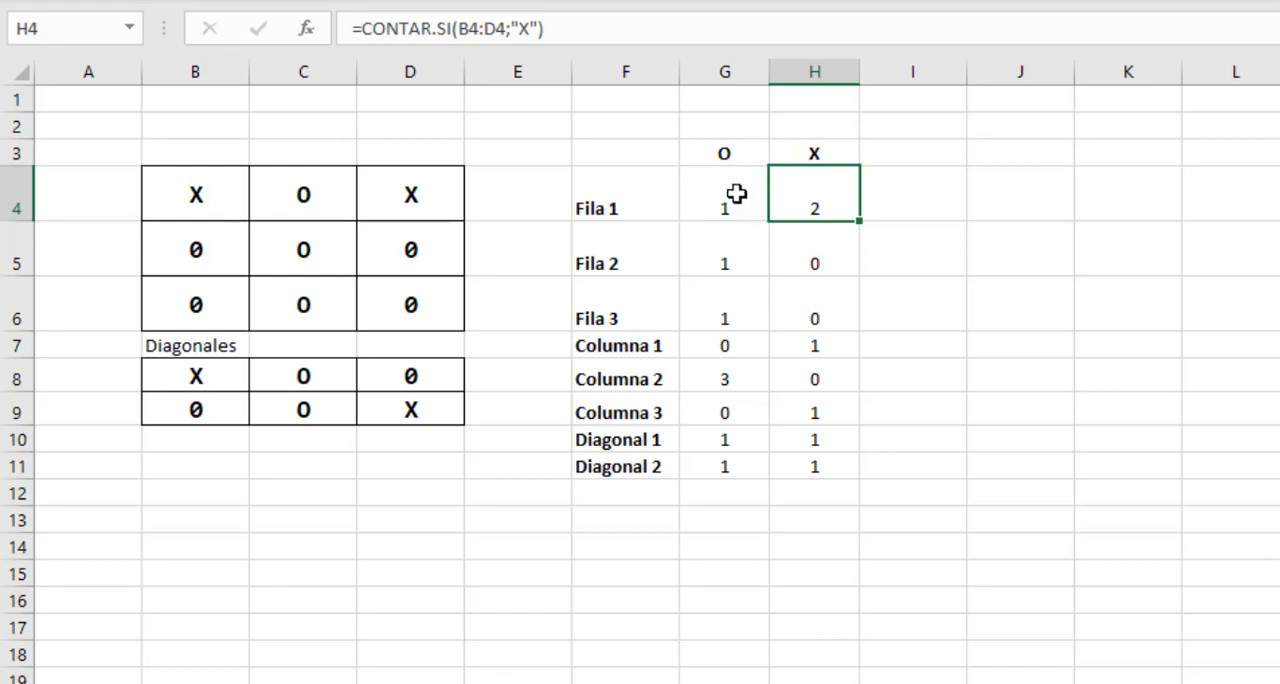
left_click_drag(737, 196, 723, 466)
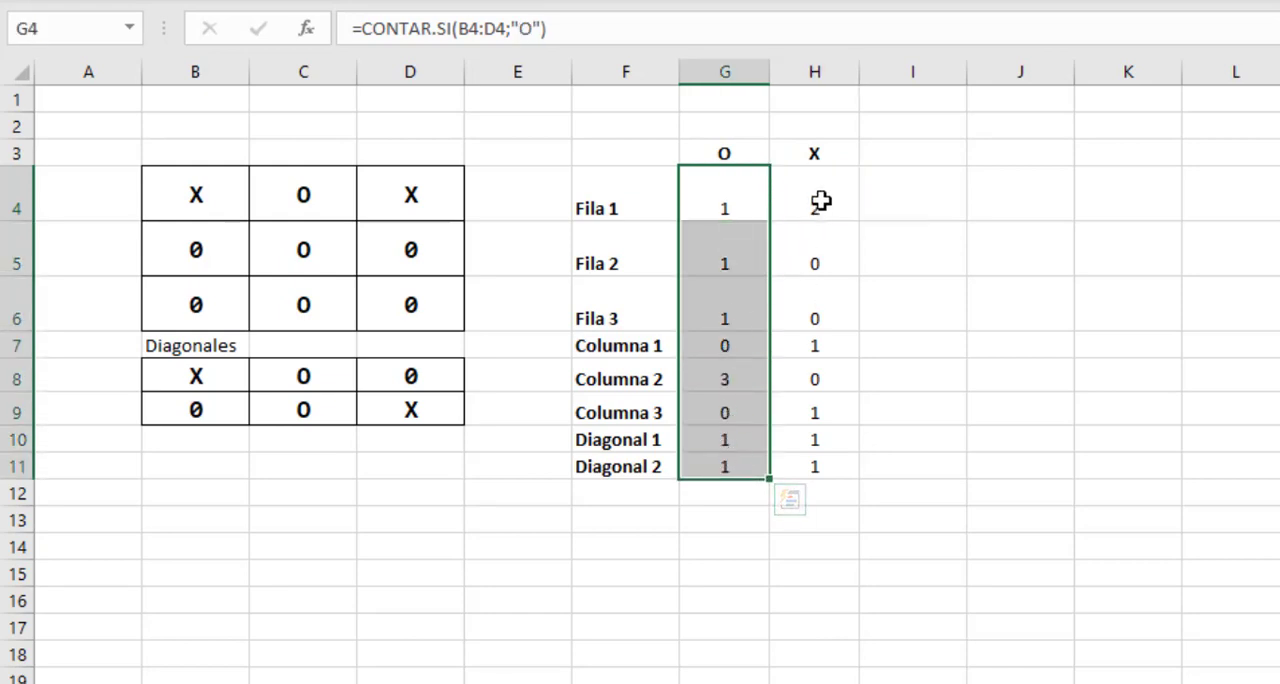
left_click_drag(823, 200, 794, 460)
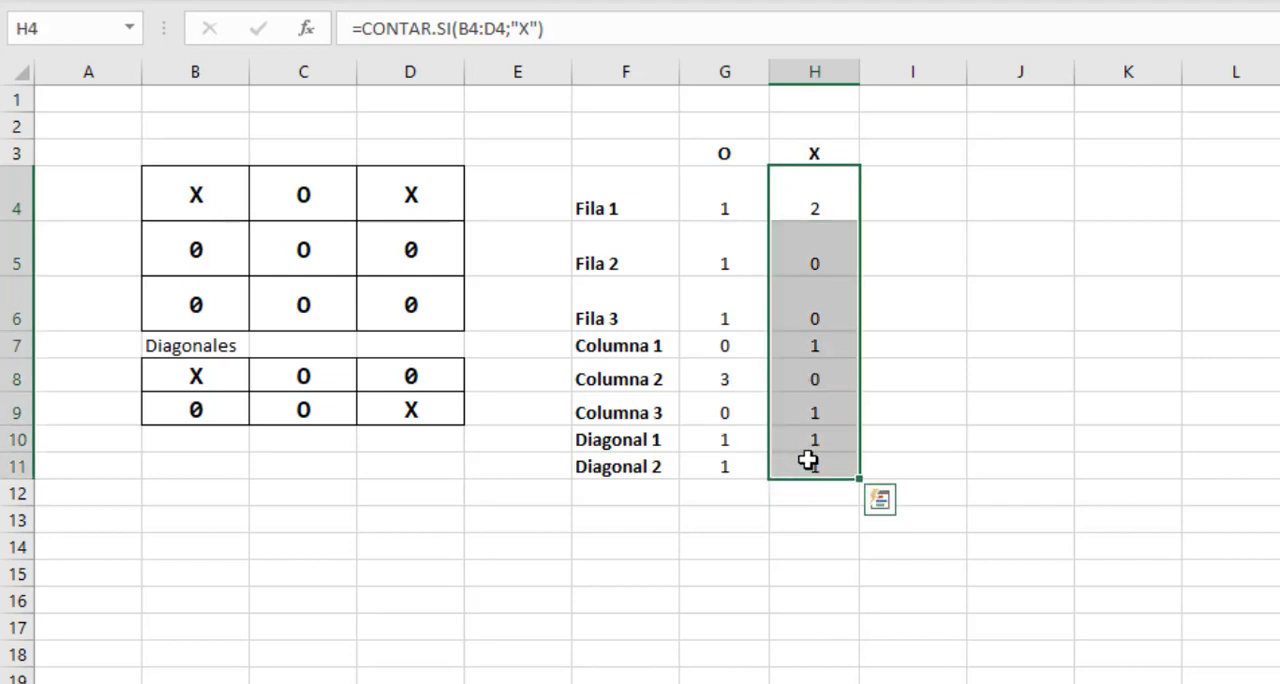
Enter the label "3 en raya" in cell F13 below the counts table.
left_click(631, 521)
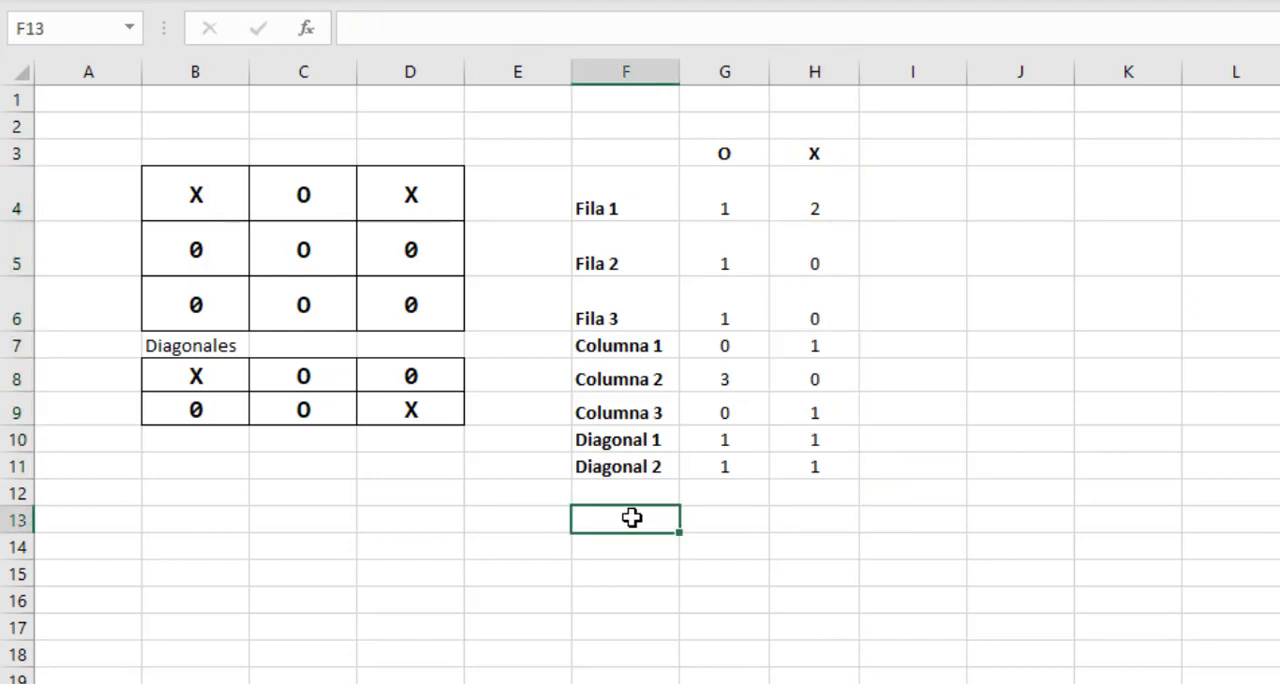
type("3 en raya")
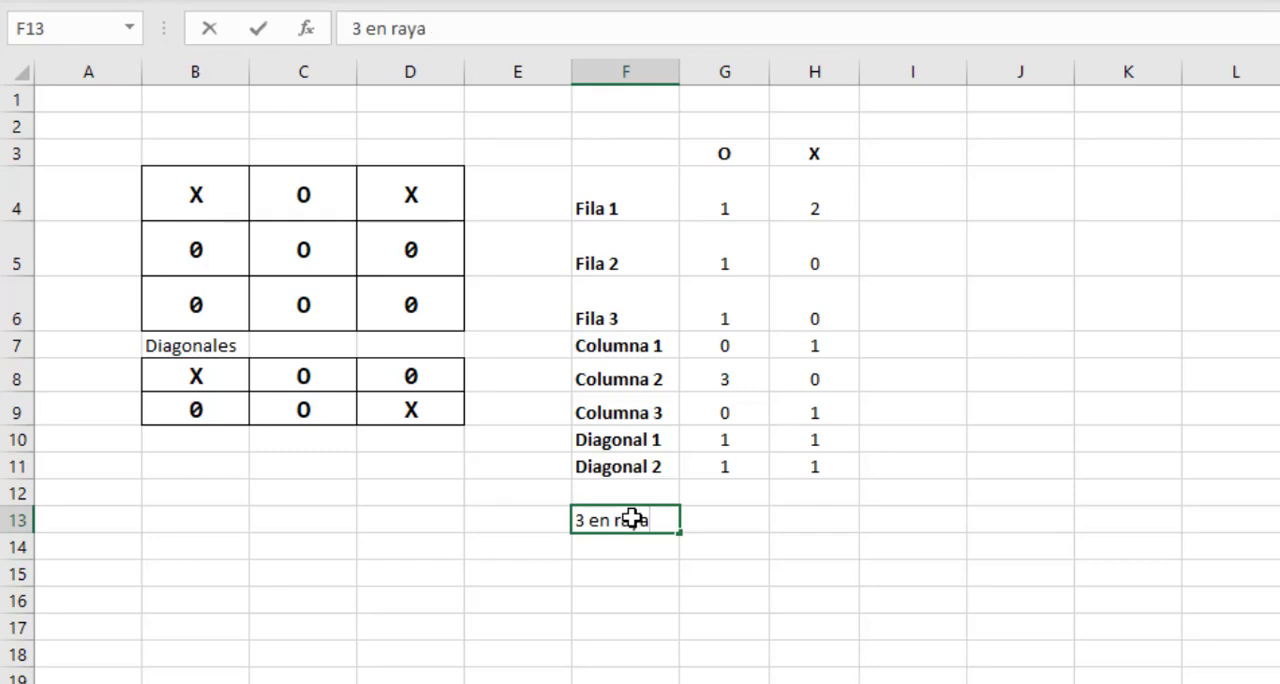
key("Tab")
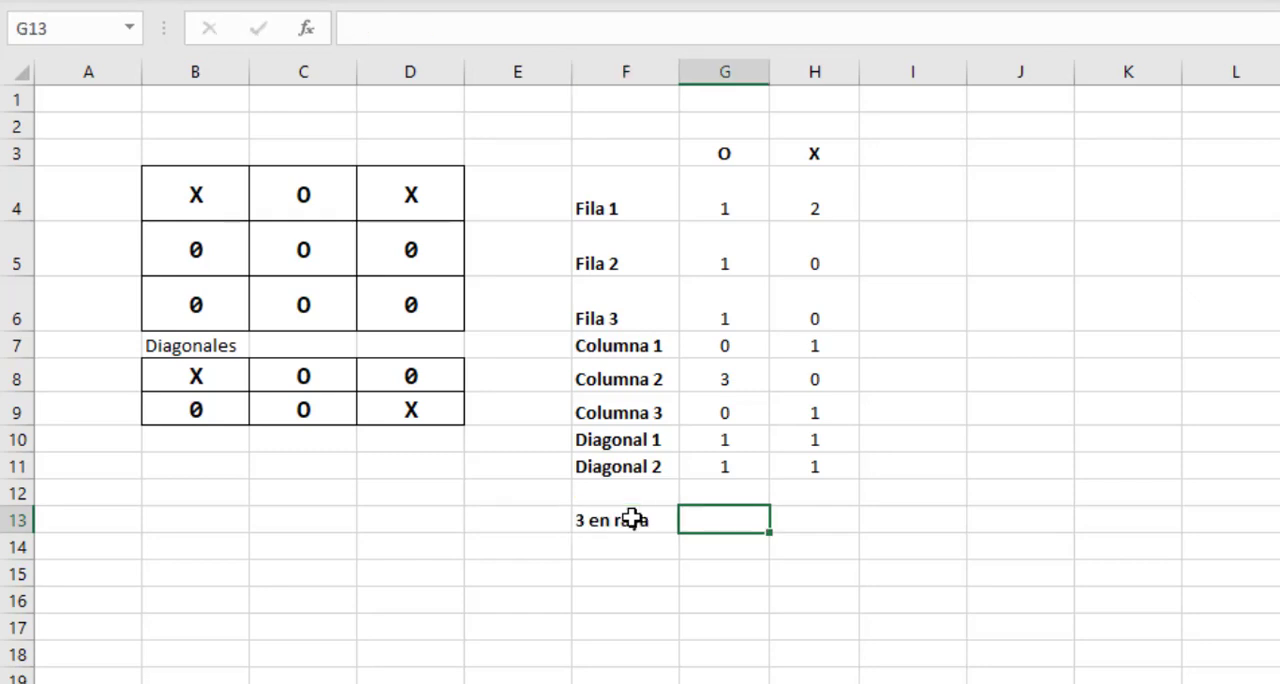
Enter =CONTAR.SI(G4:G11;3) in G13 to count the O lines that reach three.
type("=con")
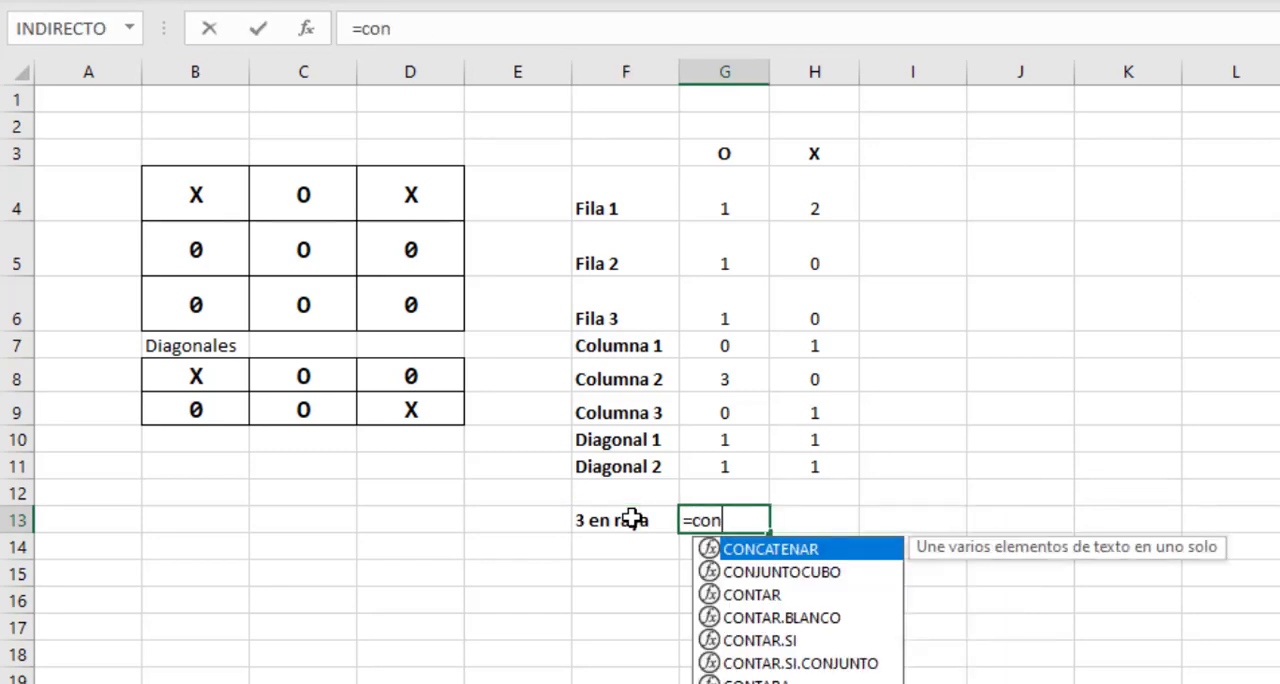
type("tar.si(")
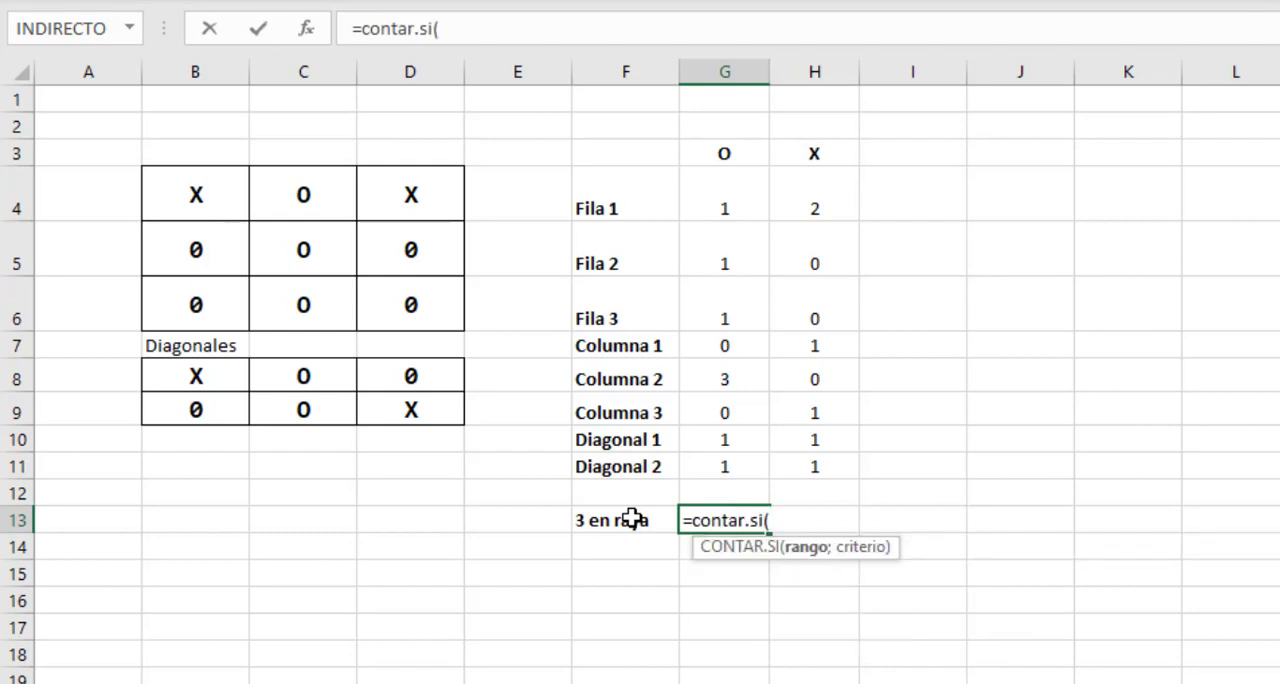
left_click_drag(703, 197, 733, 464)
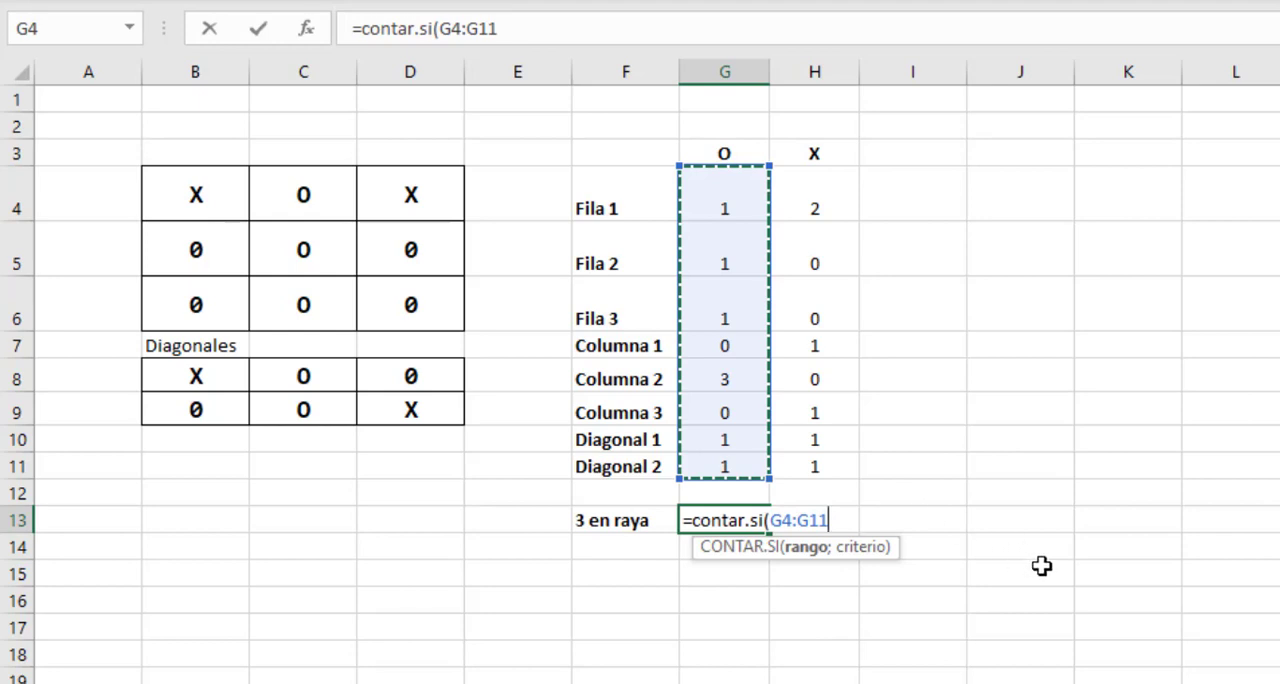
type(";")
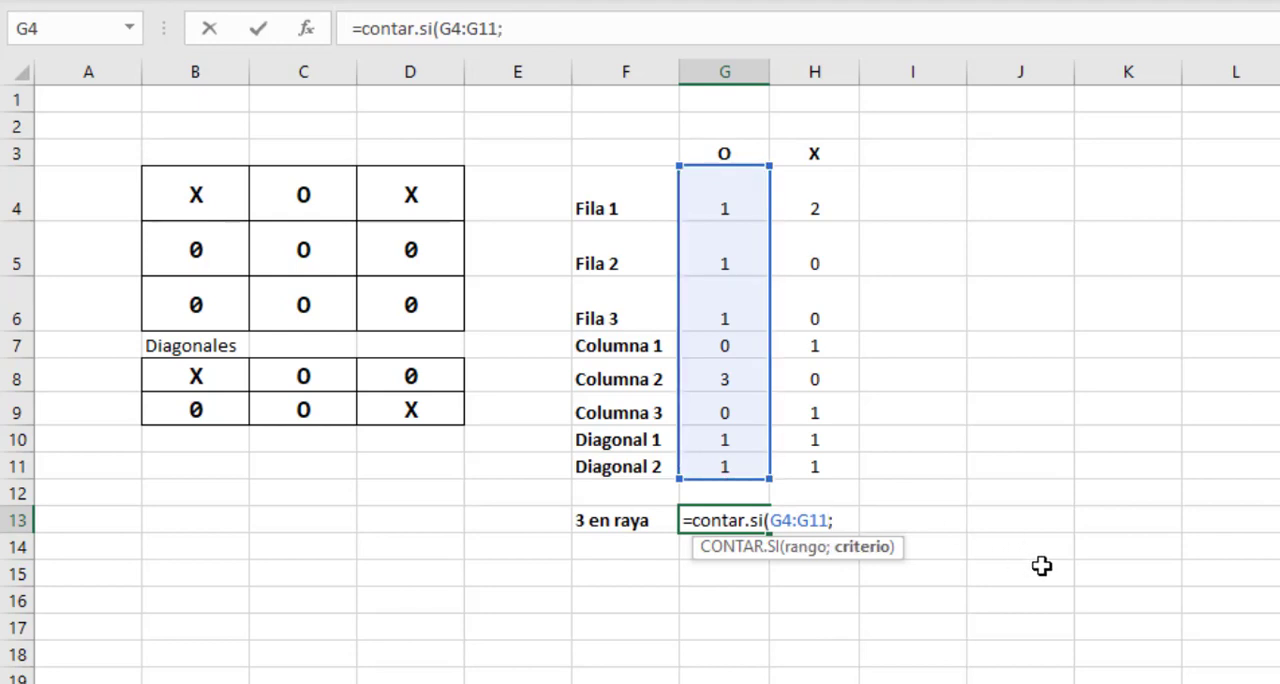
type("3)")
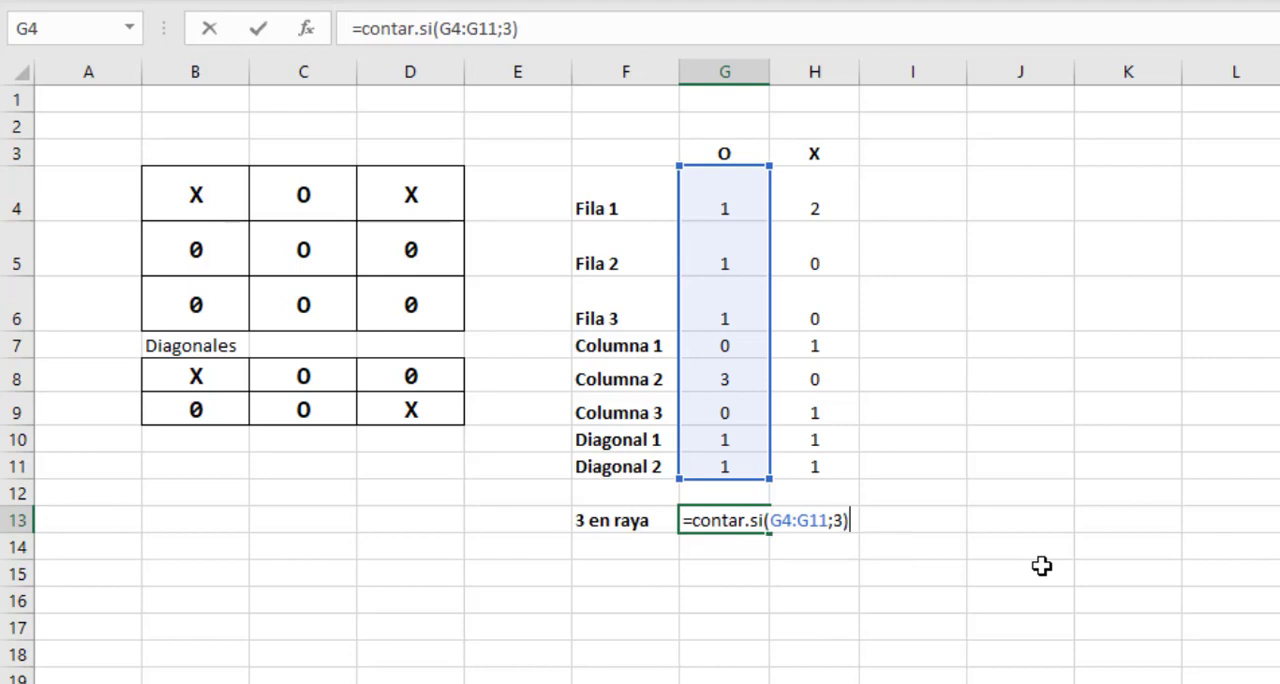
key("Return")
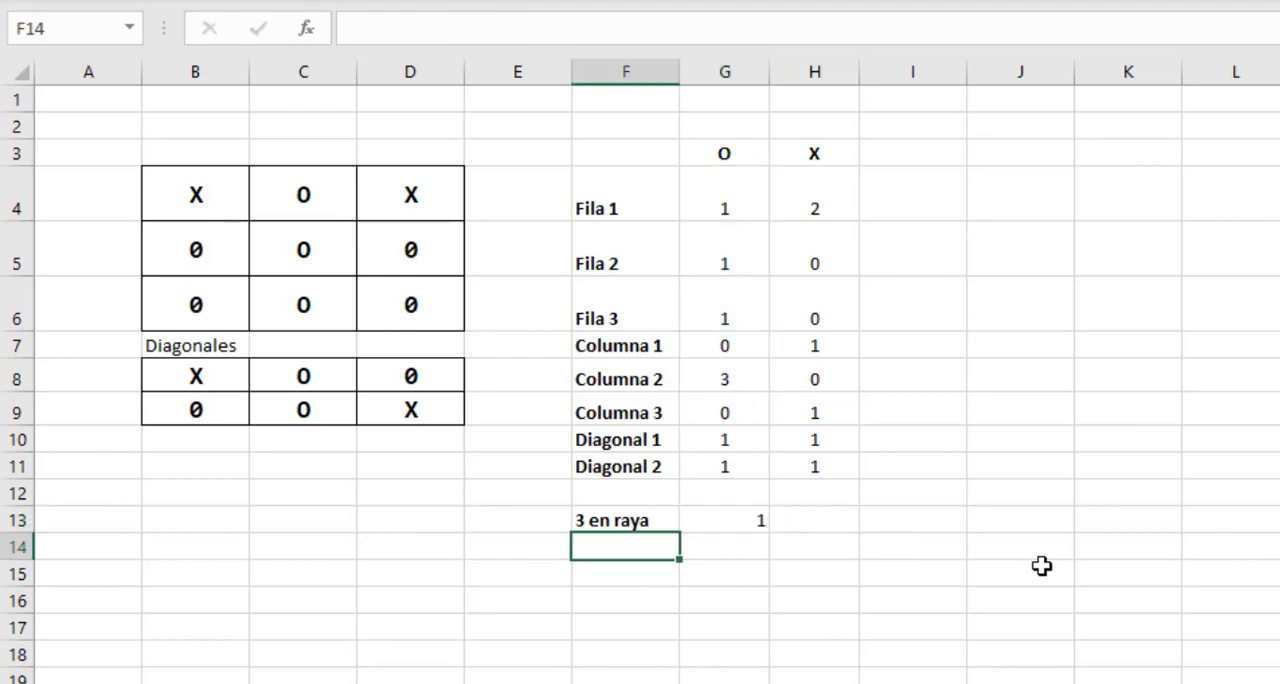
Copy the 3 en raya formula from G13 to H13 so it counts threes in the X counts H4:H11.
left_click(760, 521)
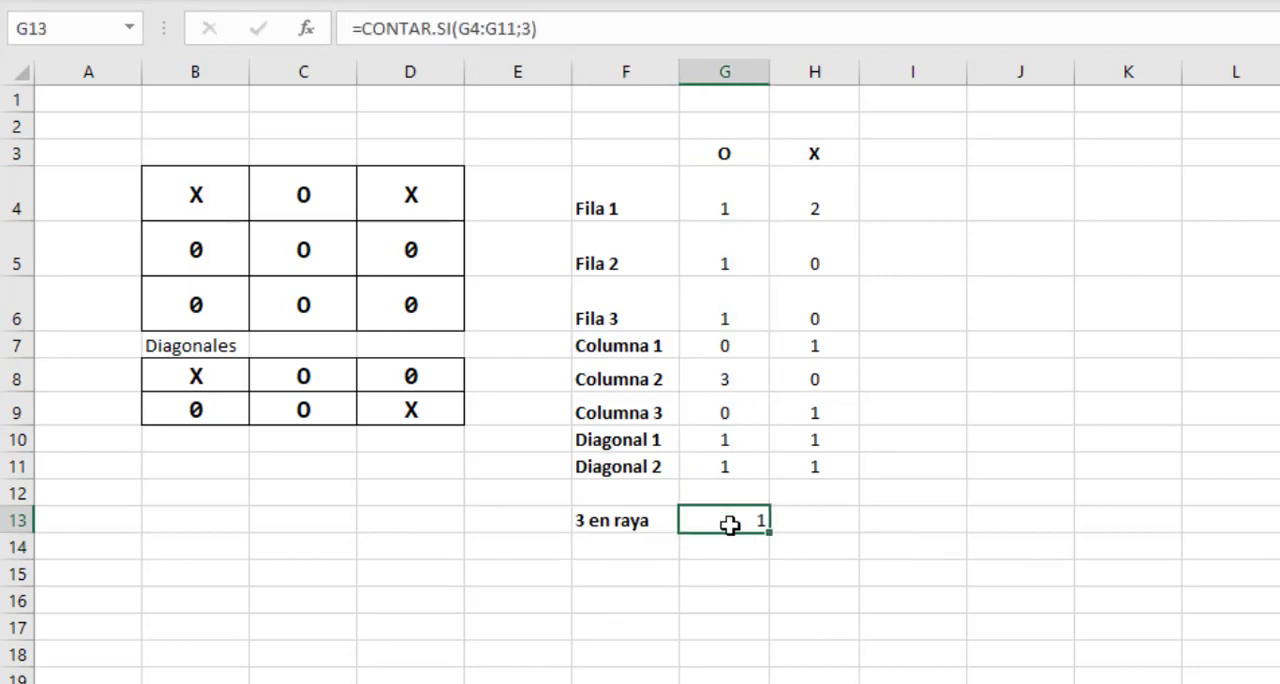
left_click_drag(731, 195, 733, 455)
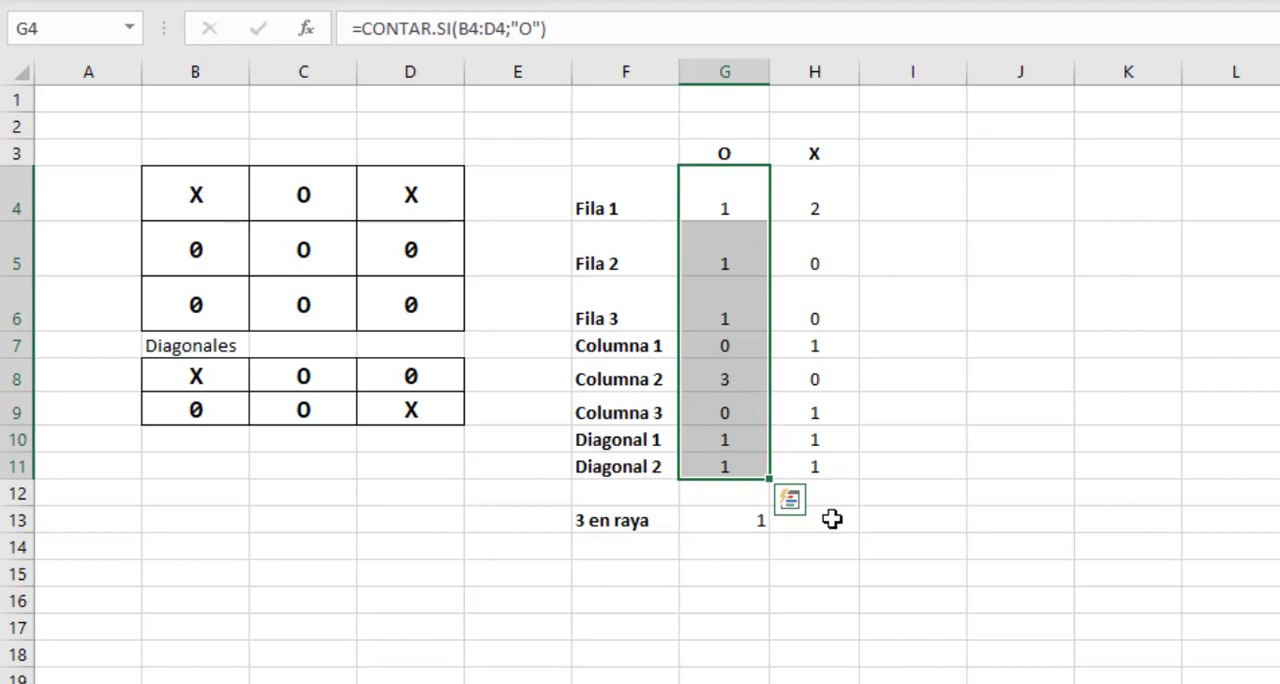
left_click(748, 518)
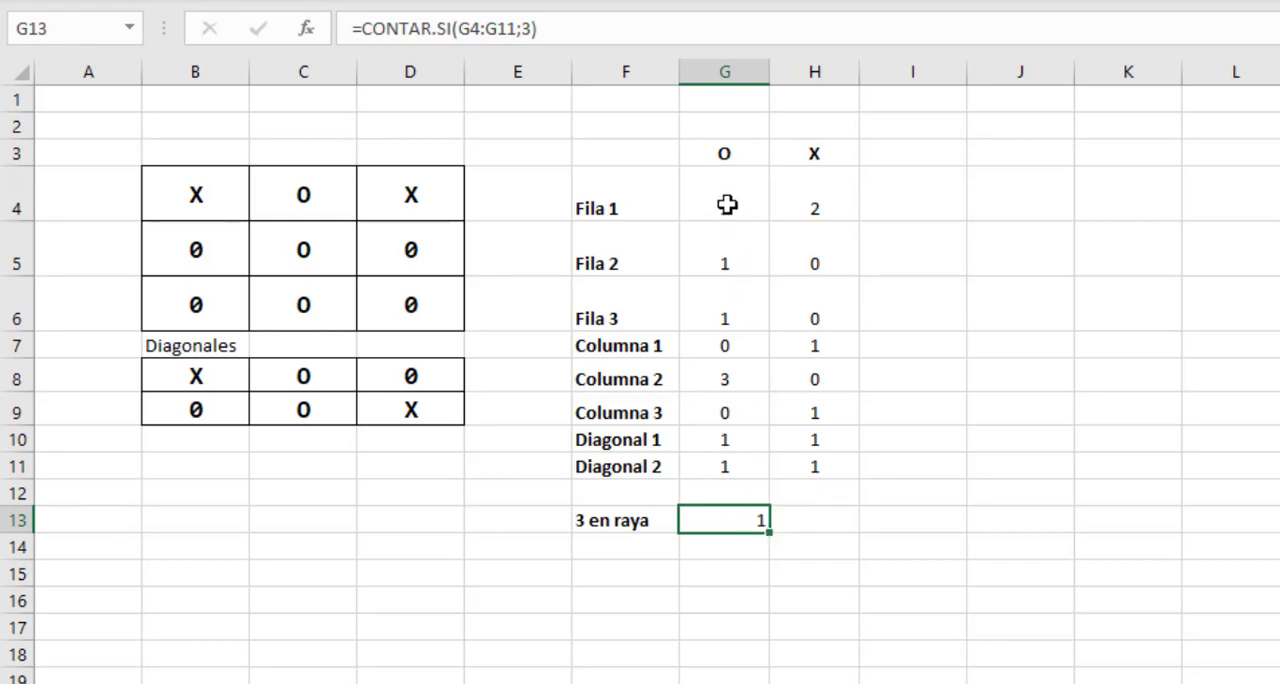
left_click_drag(728, 205, 721, 459)
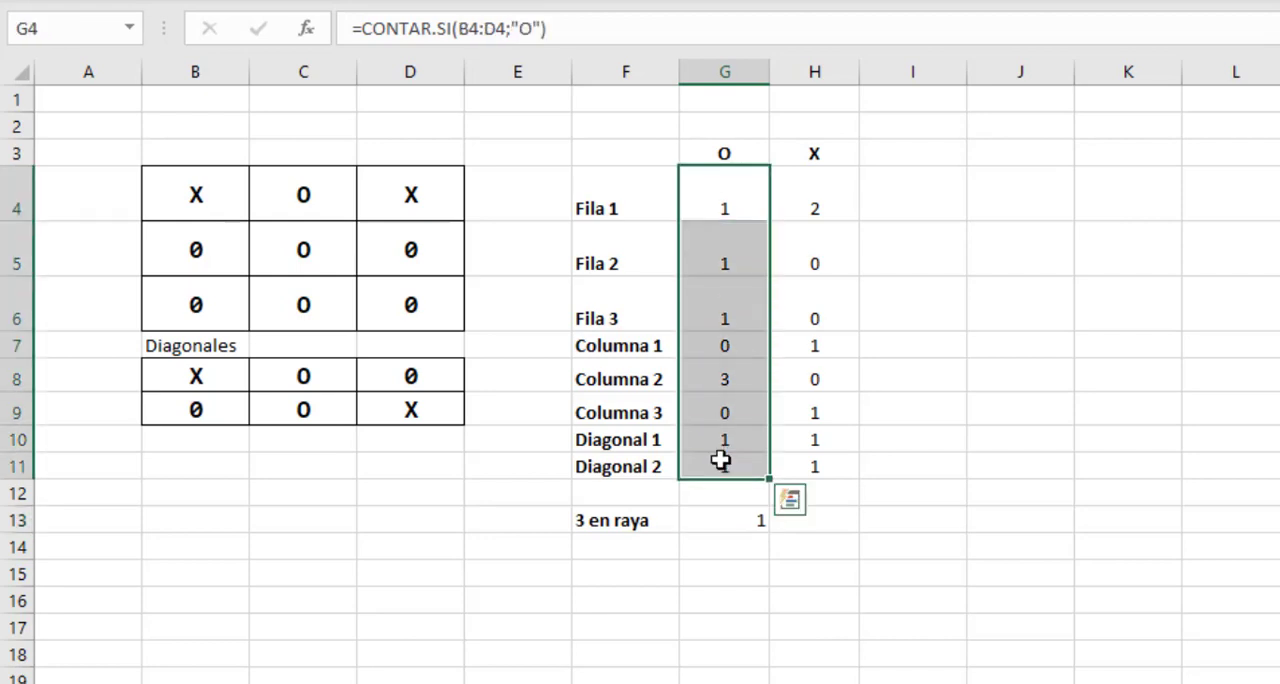
left_click_drag(820, 196, 814, 467)
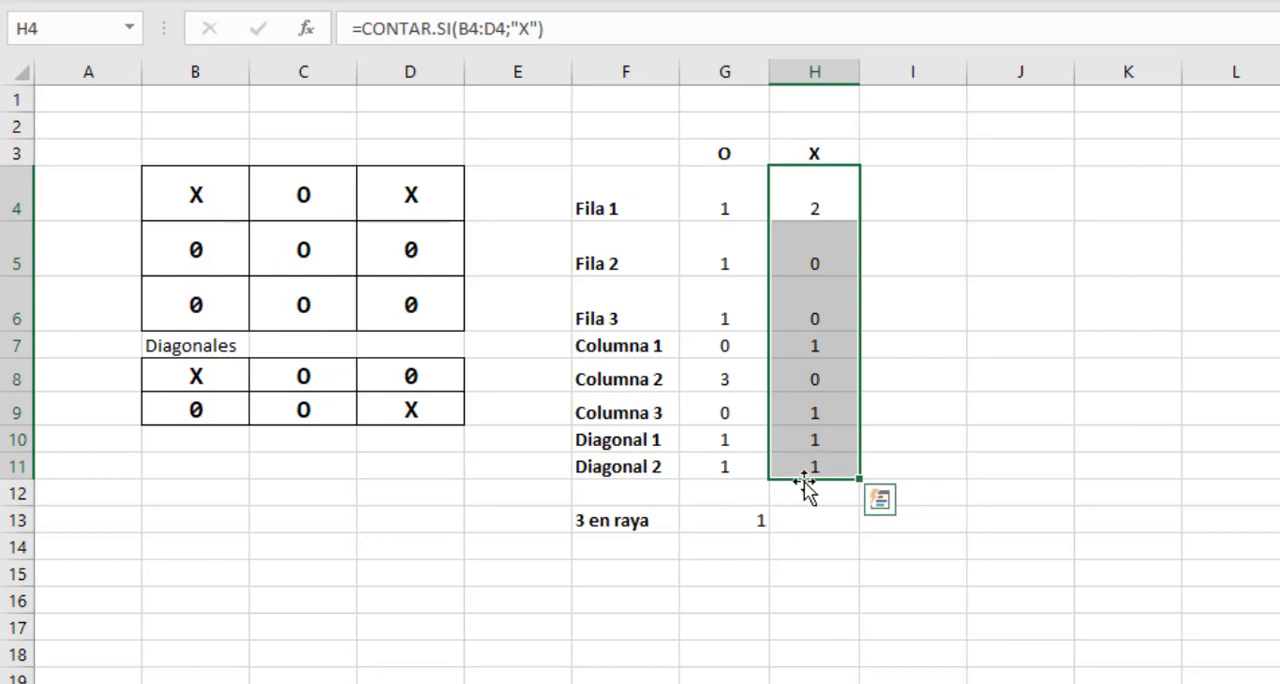
left_click(752, 521)
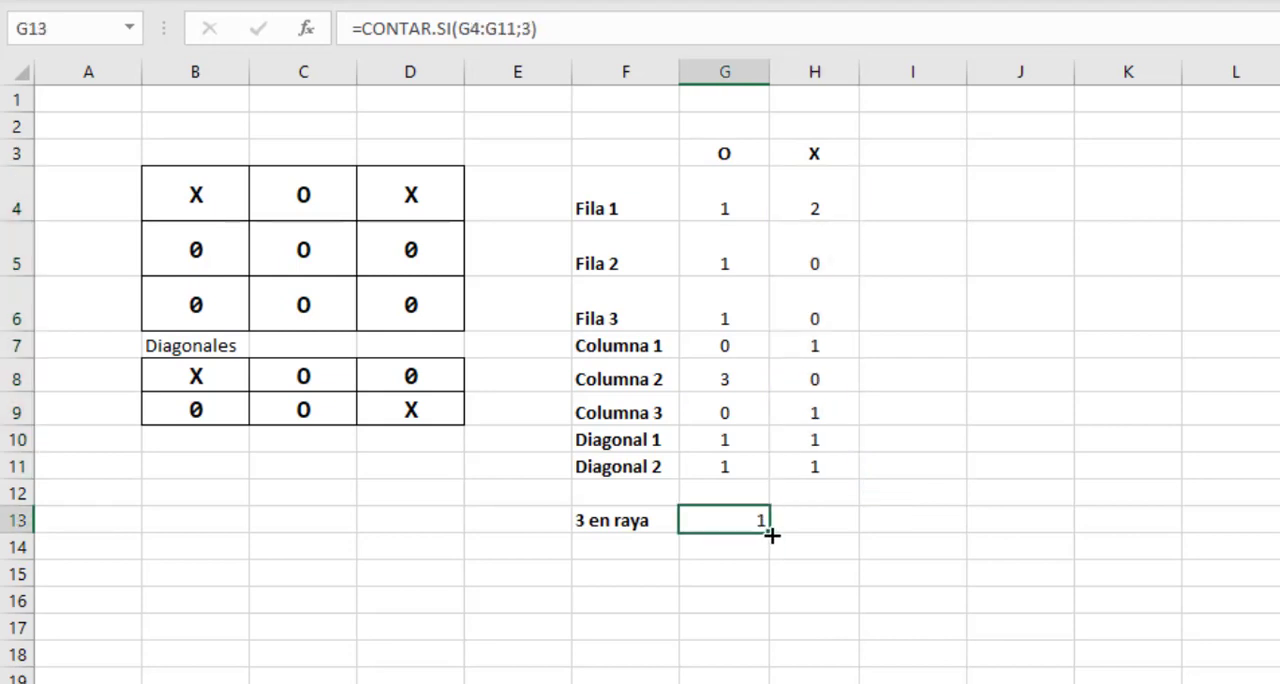
left_click_drag(772, 536, 829, 538)
left_click(832, 533)
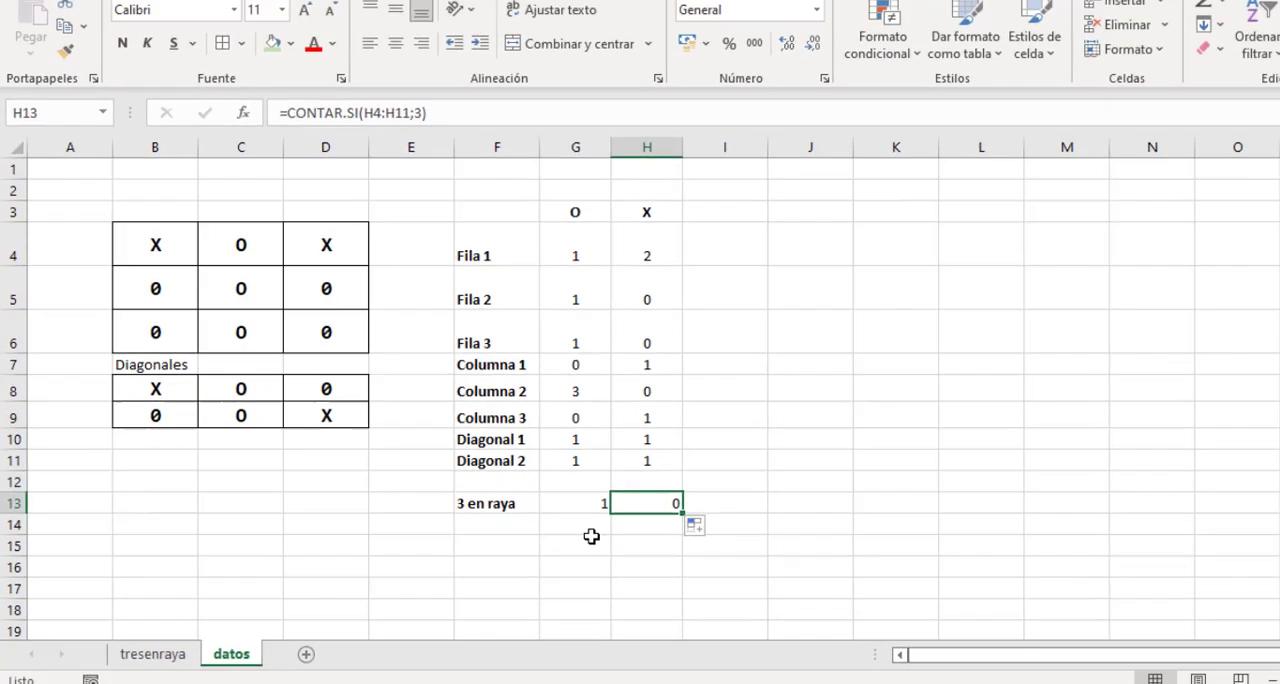
left_click(732, 571)
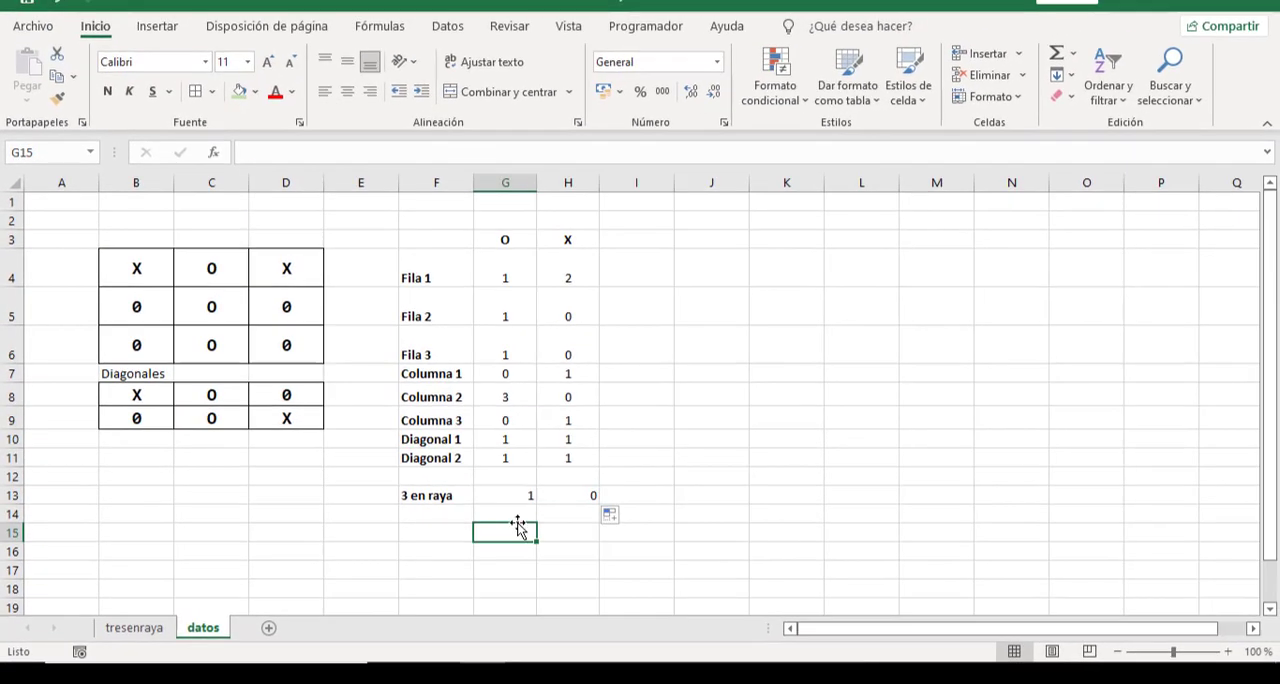
On the tresenraya sheet, clear the O marks in C6 and C5 and the X in D4.
left_click(140, 627)
left_click(212, 422)
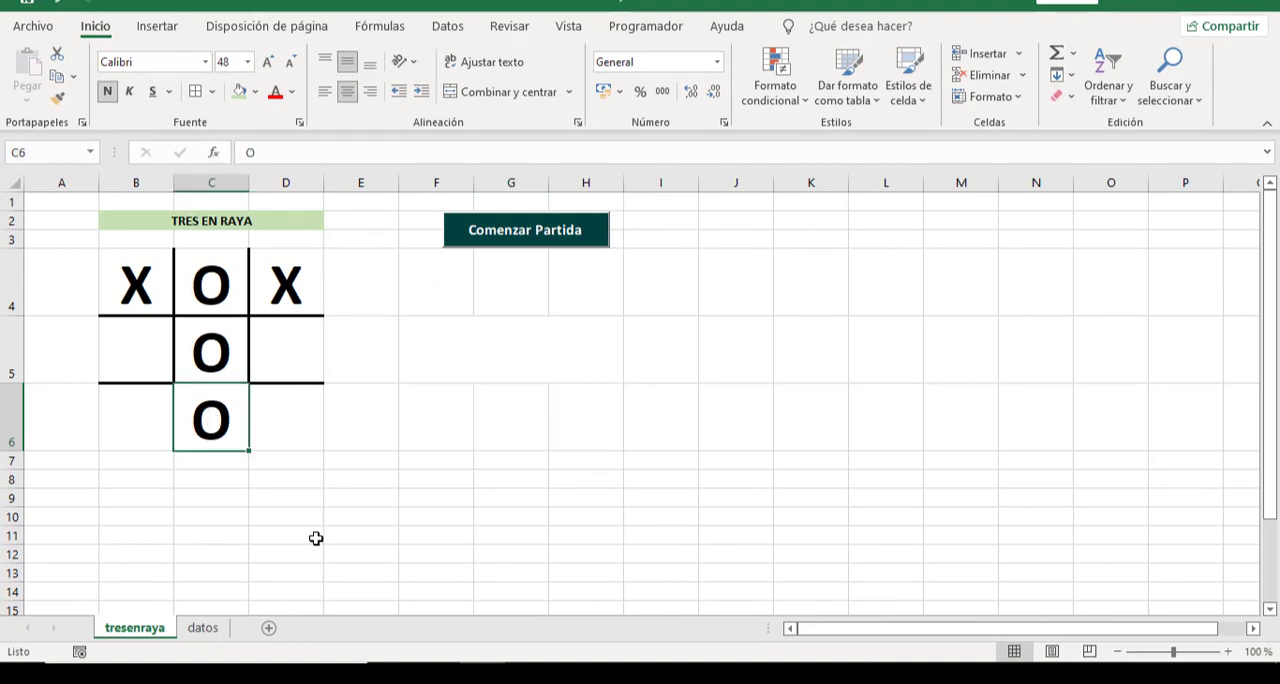
key("Delete")
left_click(221, 354)
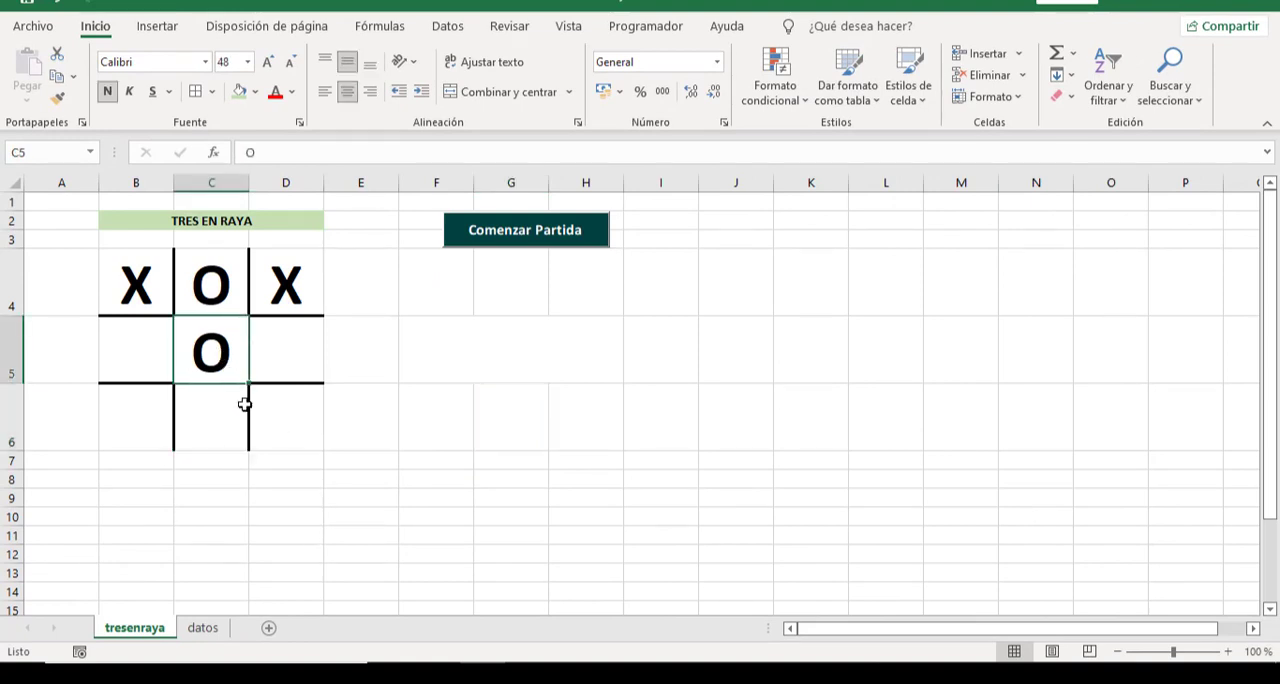
key("Delete")
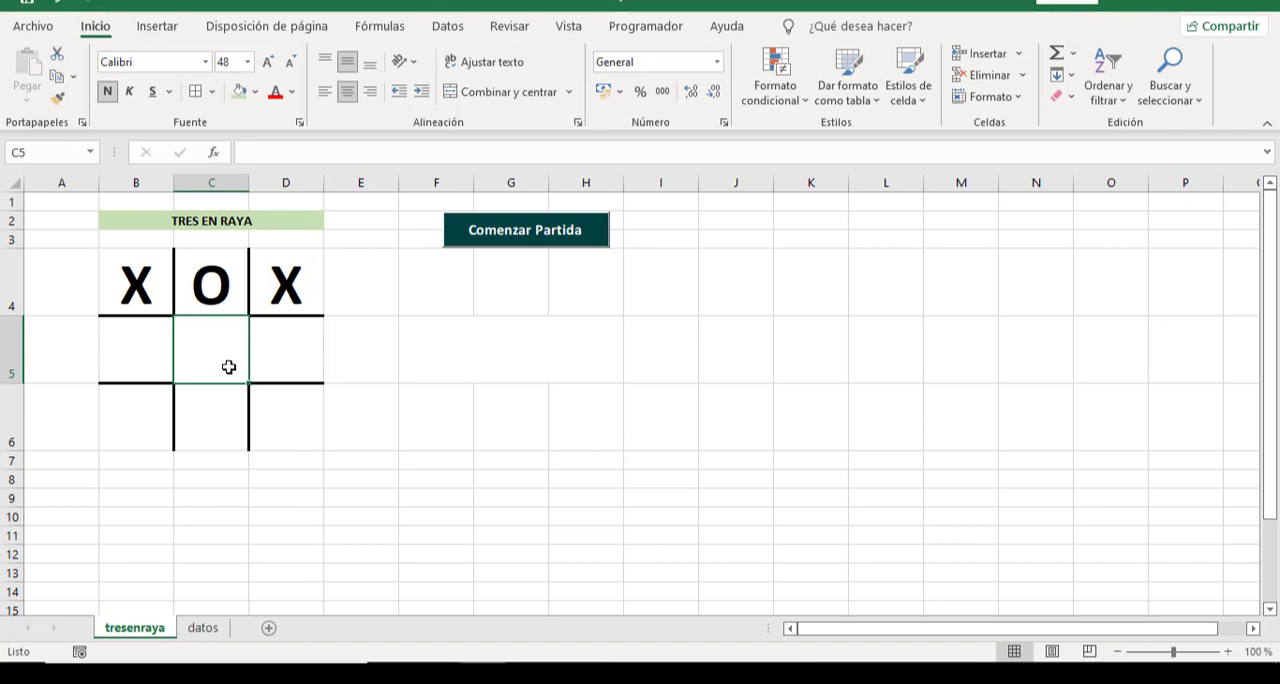
left_click(296, 294)
key("Delete")
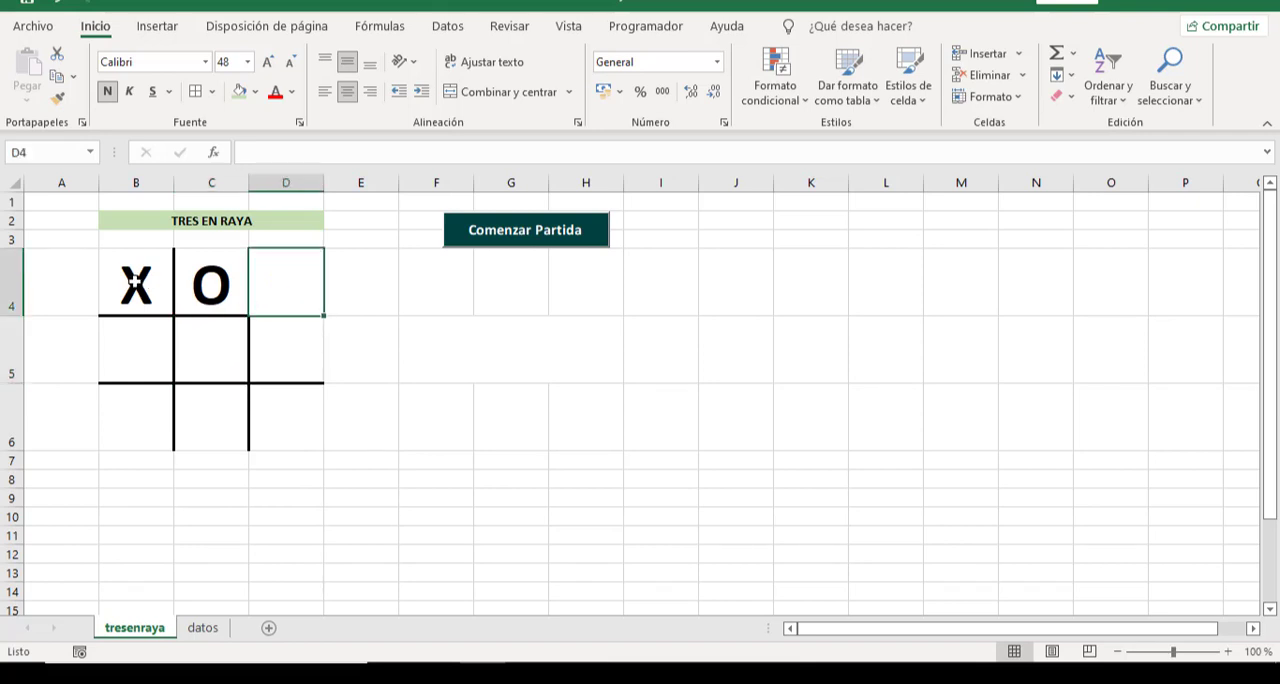
Enter X in C5, O in B5 and X in D6 to complete a diagonal of X on the board.
left_click(213, 285)
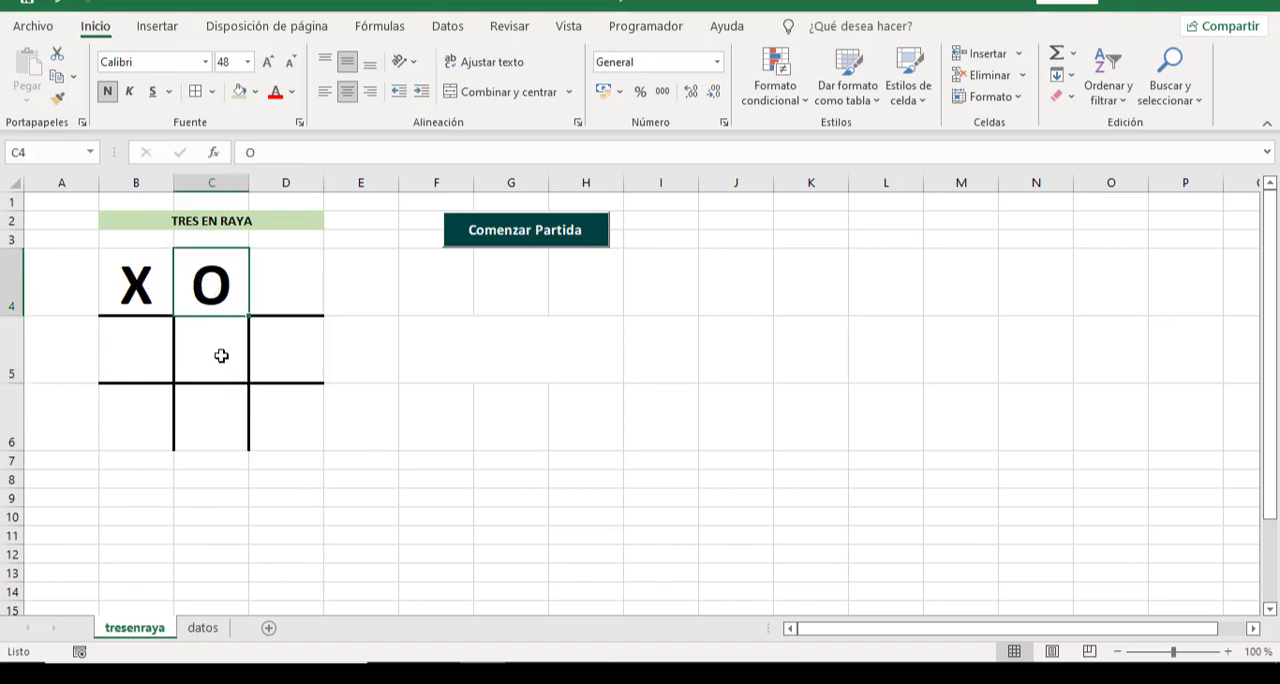
left_click(221, 355)
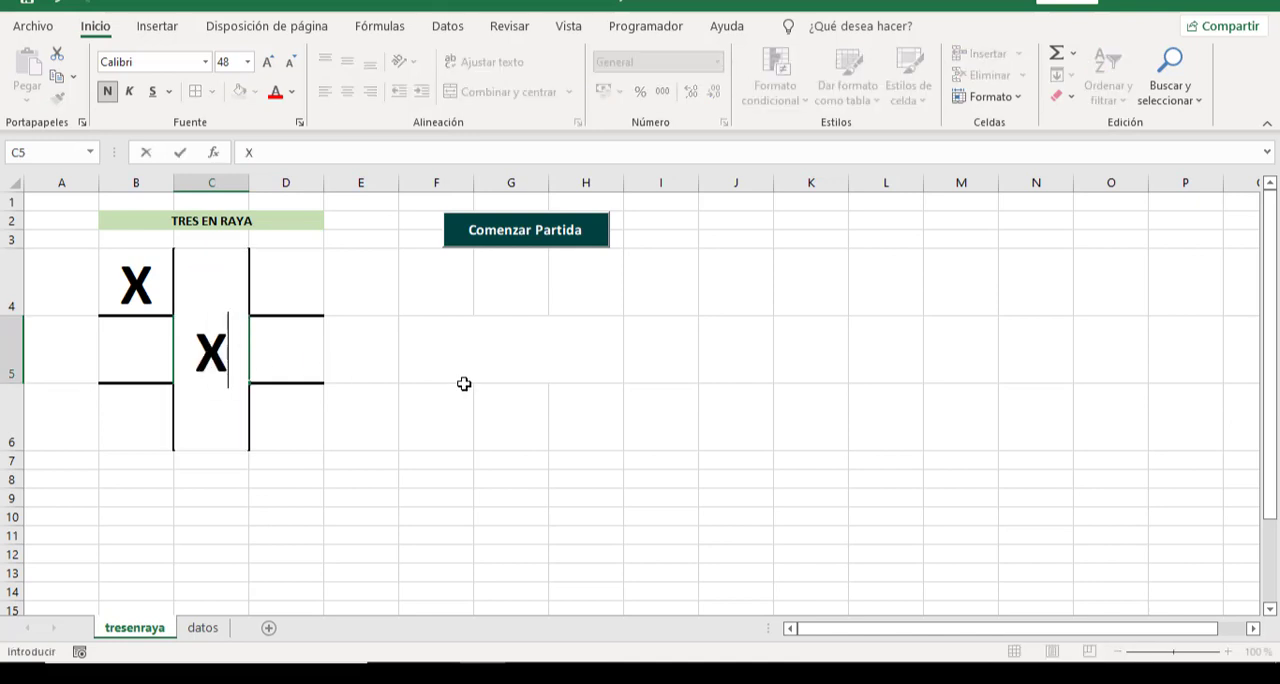
left_click(494, 375)
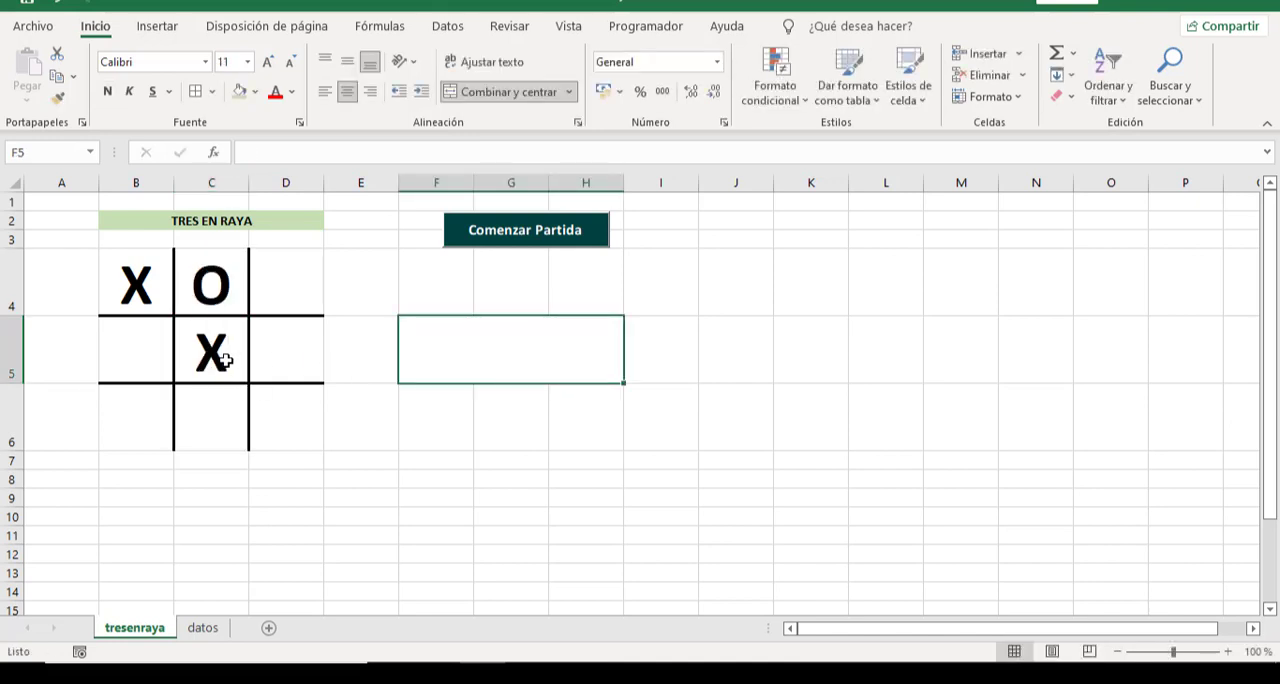
left_click(153, 360)
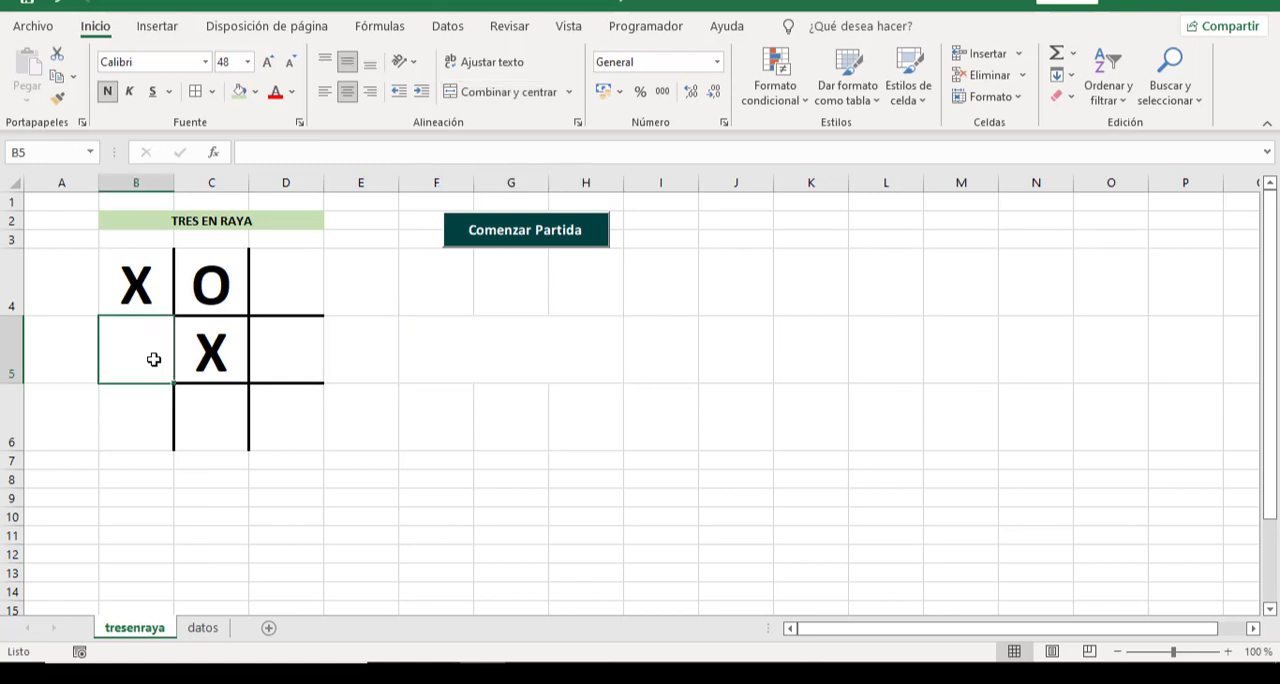
type("O")
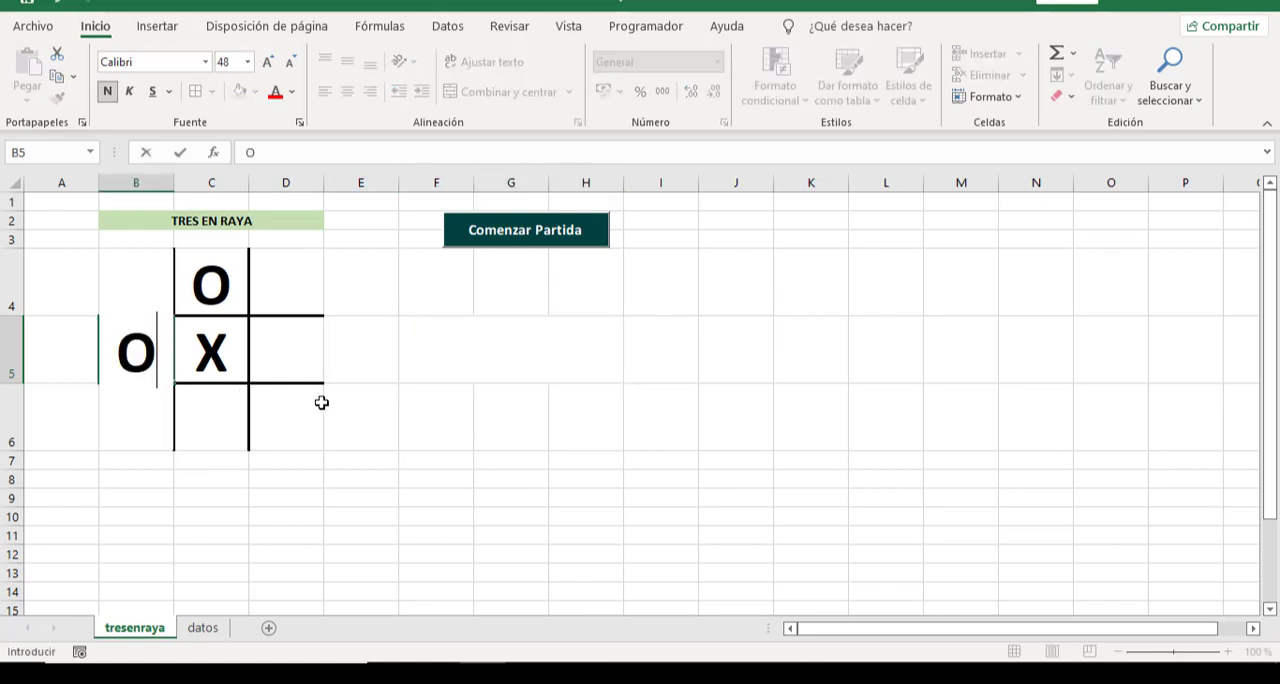
left_click(436, 423)
left_click(284, 409)
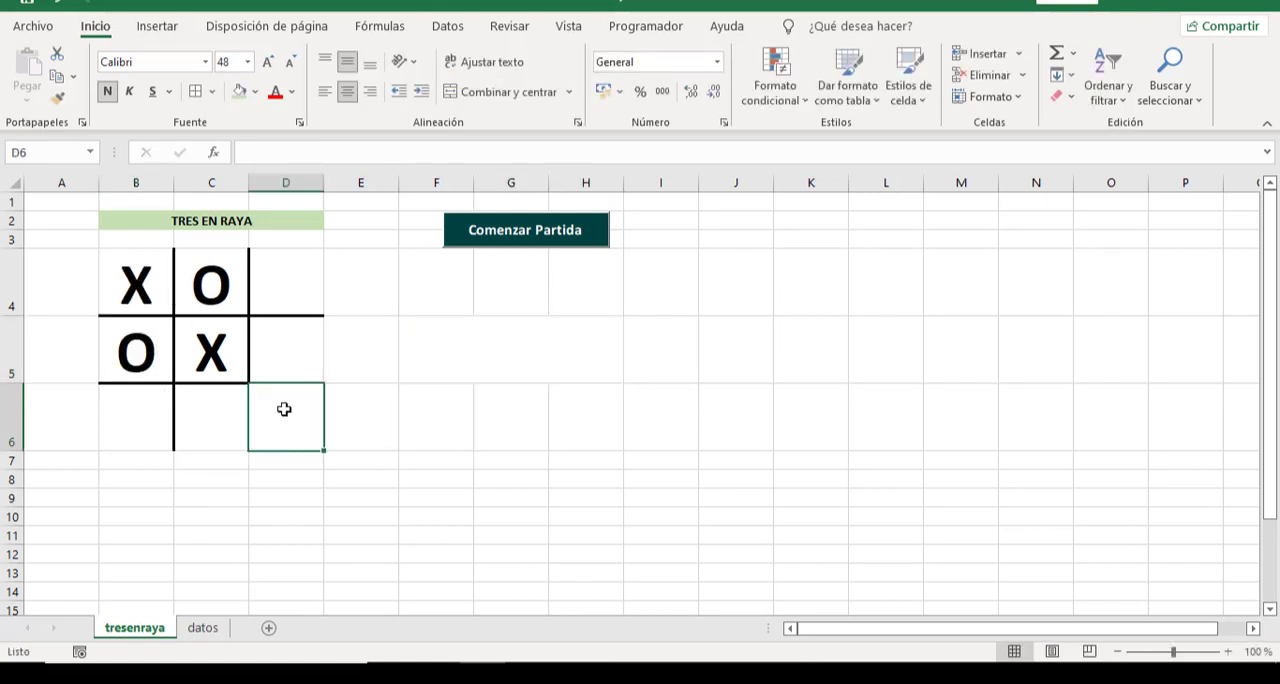
type("X")
left_click(499, 515)
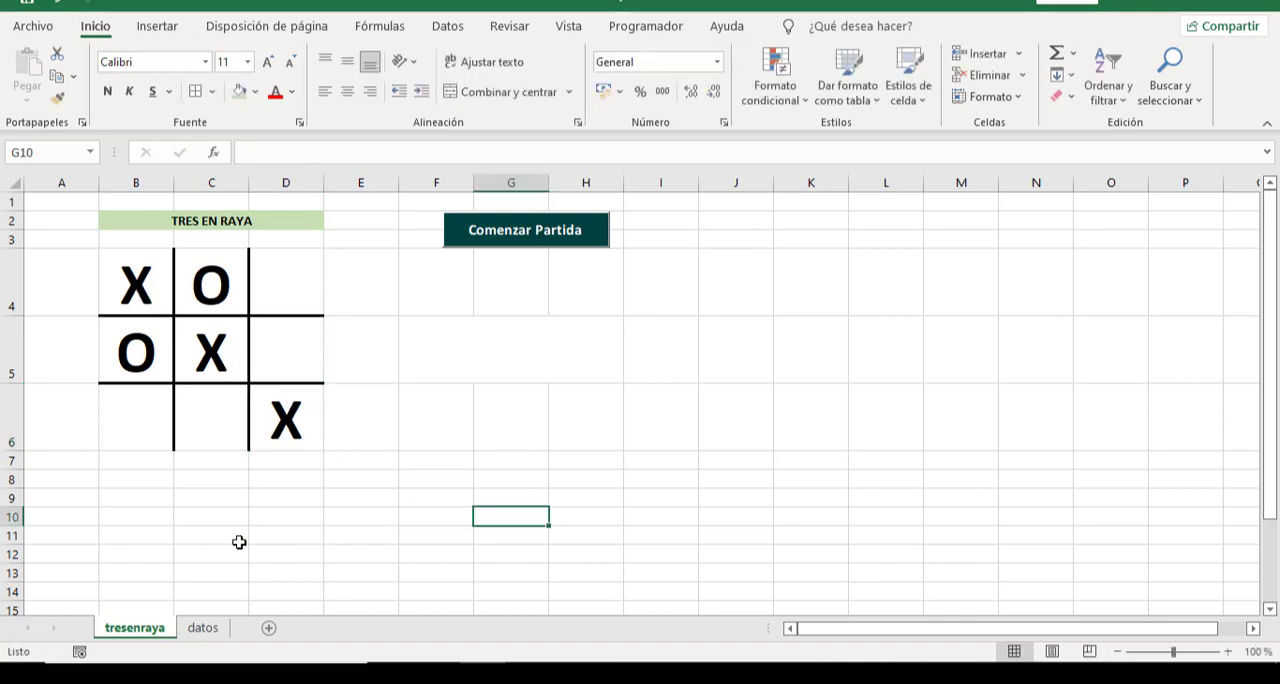
On the datos sheet, check the 3 en raya counts in G13:H13 against Diagonal 1 and board cells B4, C5 and D6.
left_click(205, 629)
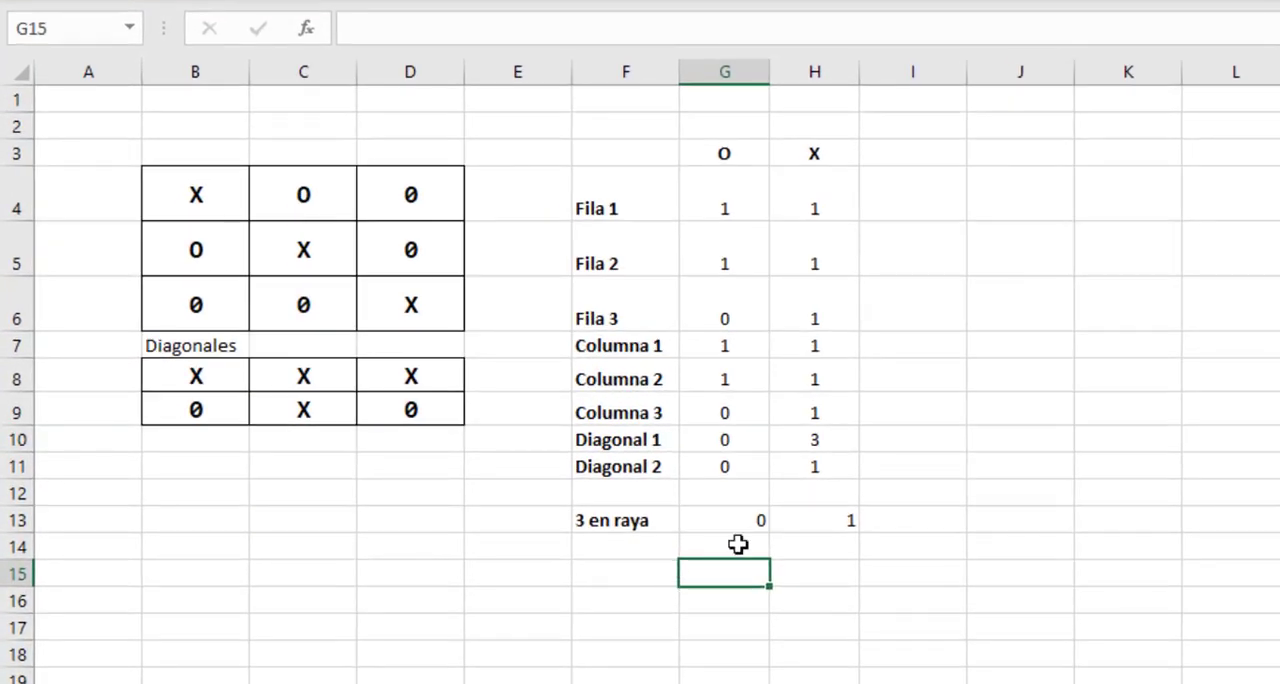
left_click(723, 521)
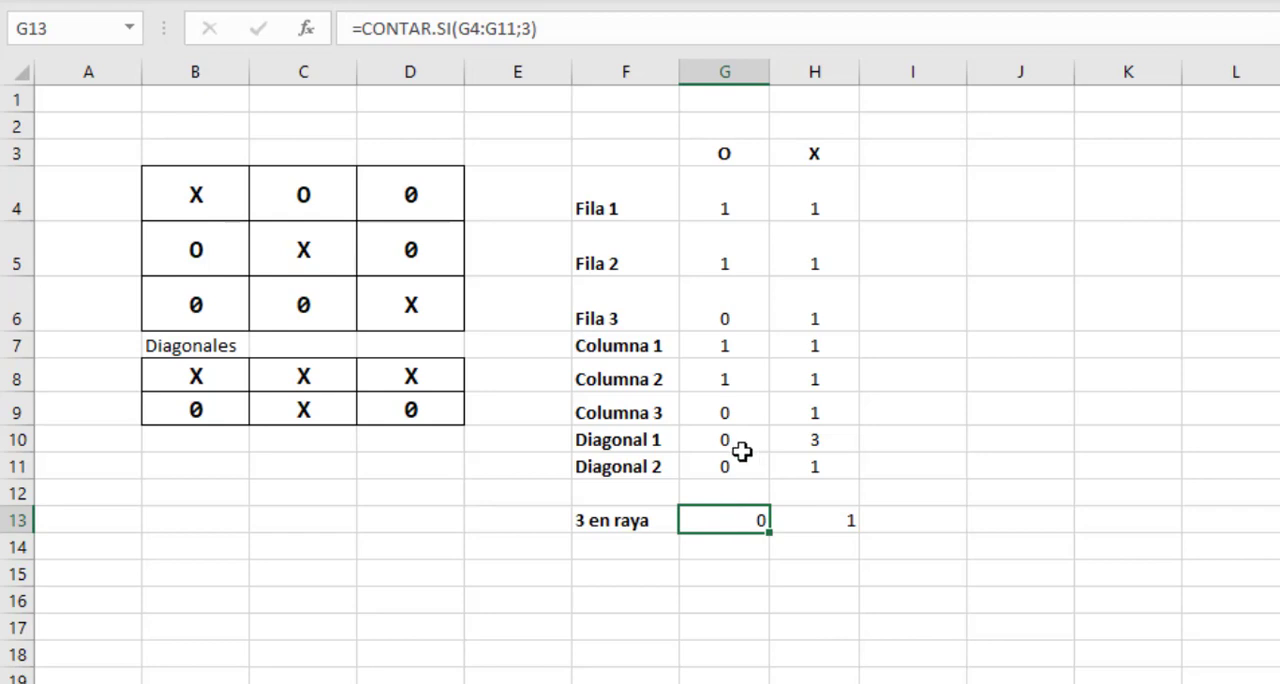
left_click(805, 519)
left_click_drag(820, 189, 828, 447)
left_click(828, 445)
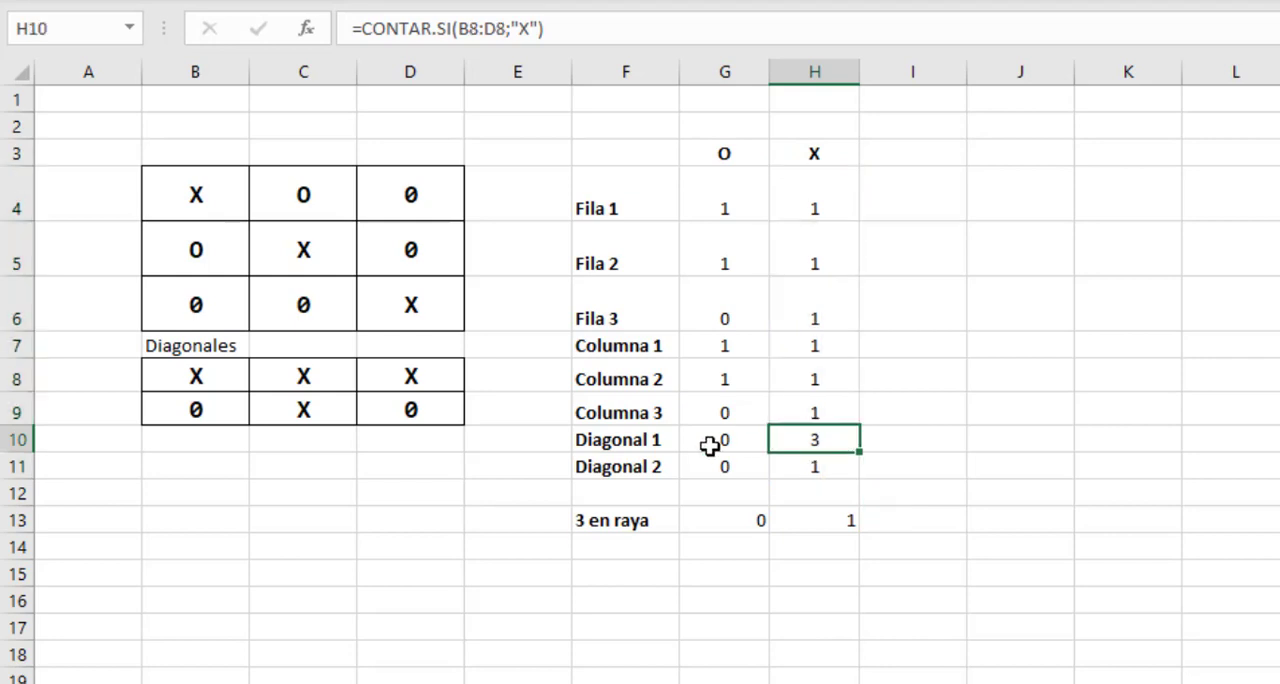
left_click(632, 440)
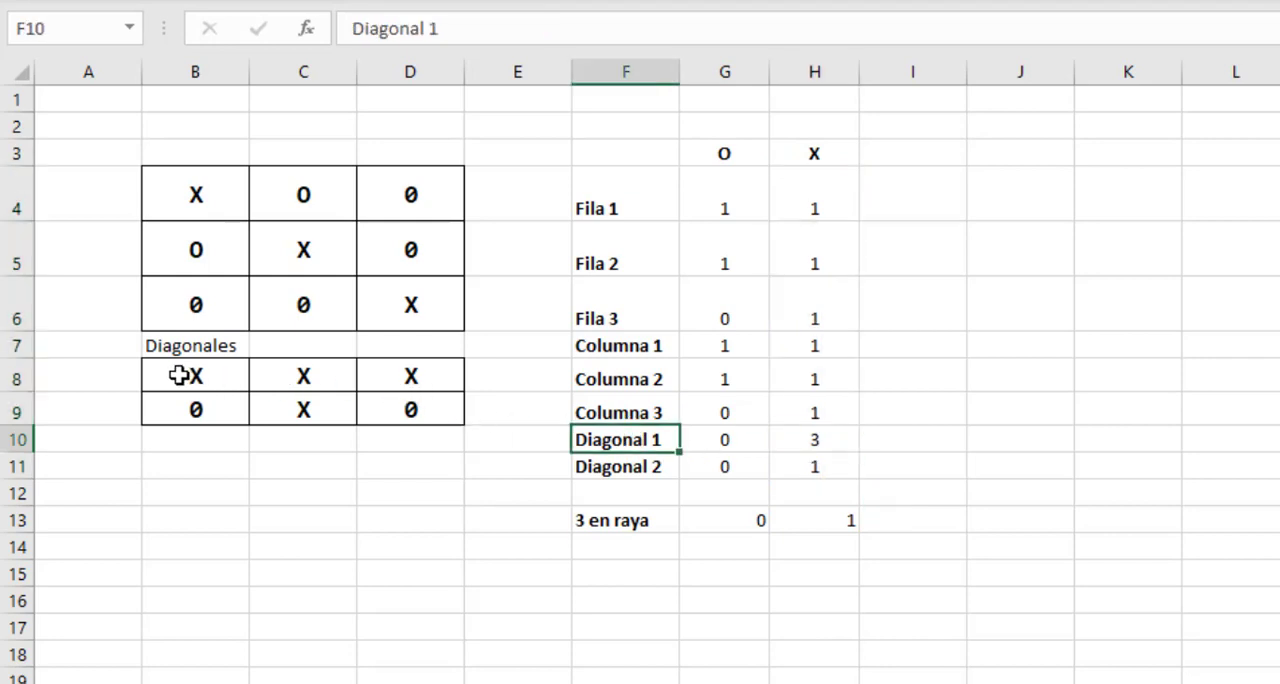
left_click_drag(177, 376, 400, 374)
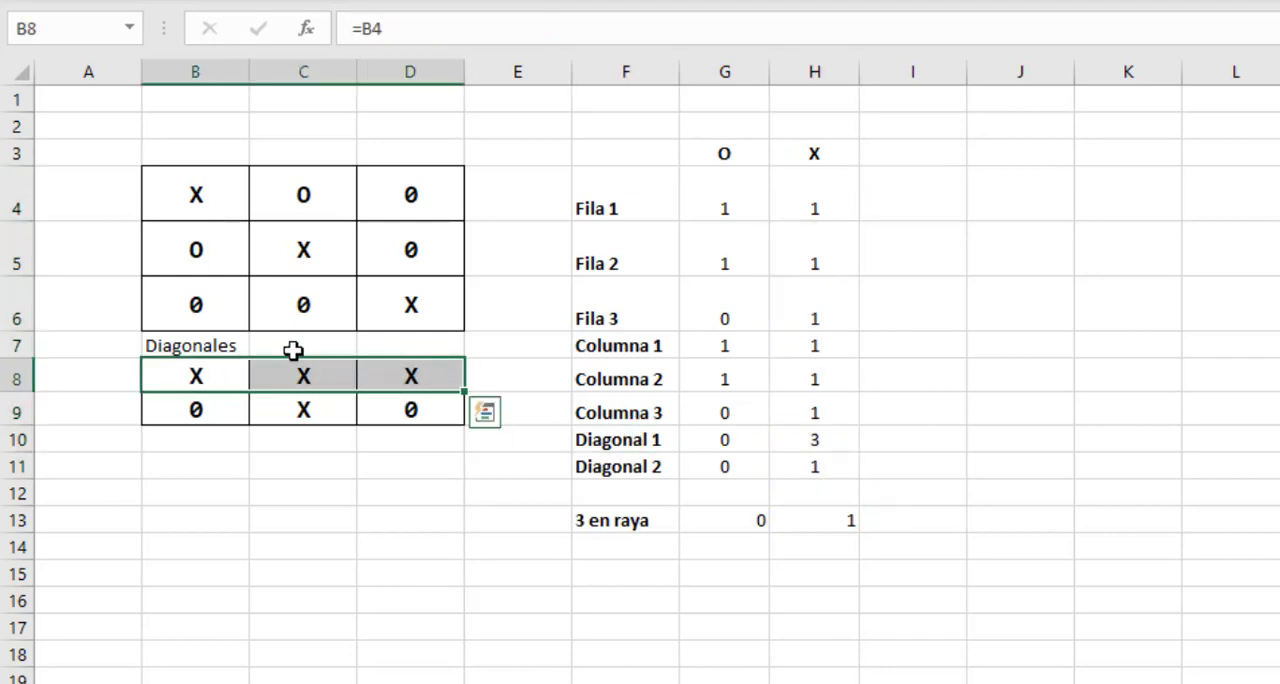
left_click(195, 190)
left_click(291, 242)
left_click(438, 303)
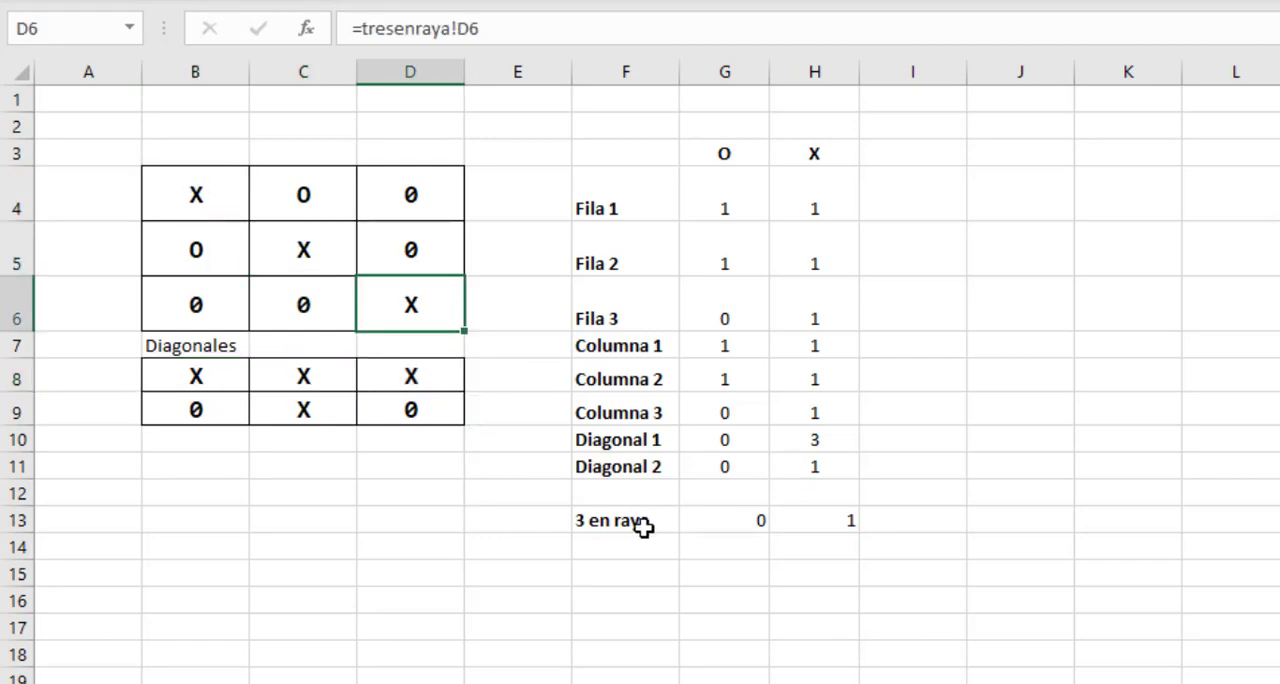
Review the 3 en raya counters G13 and H13 together with the board's third row and third column.
left_click_drag(741, 527, 817, 519)
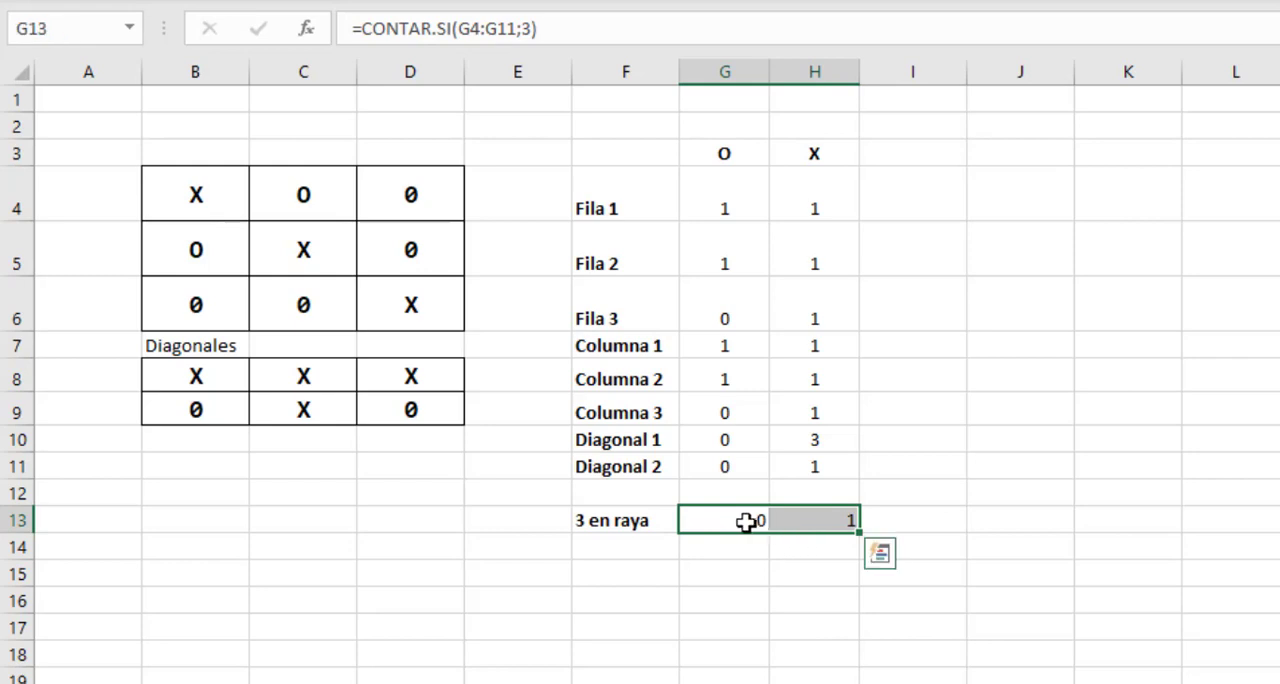
left_click(737, 520)
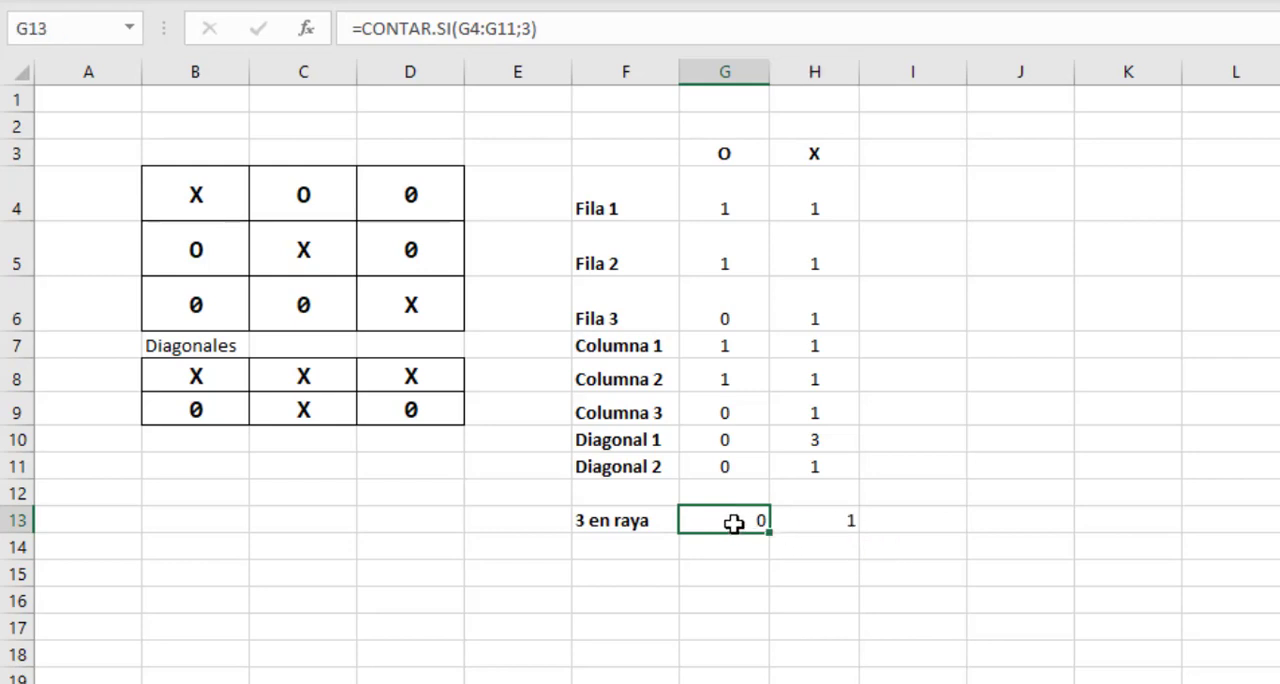
left_click(819, 519)
left_click(720, 519)
left_click_drag(195, 306, 398, 308)
left_click_drag(422, 221, 438, 304)
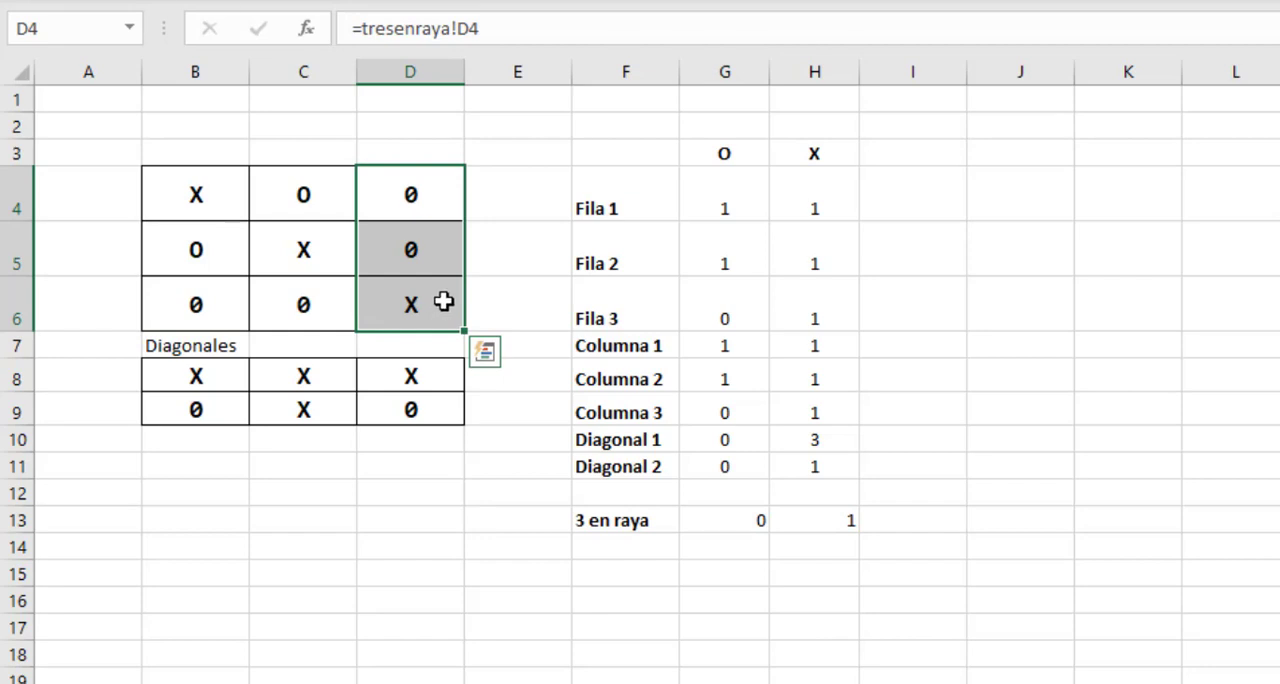
left_click(711, 519)
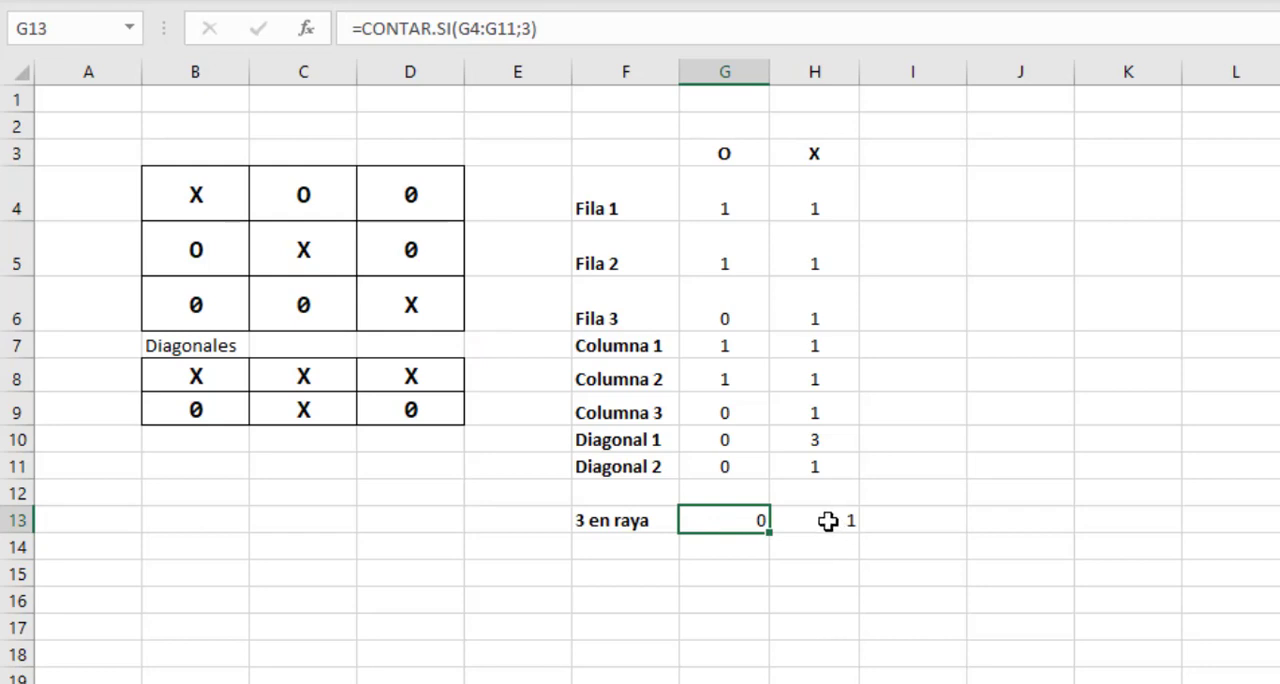
Centre the 3 en raya counts in G13:H13 horizontally.
left_click(828, 521)
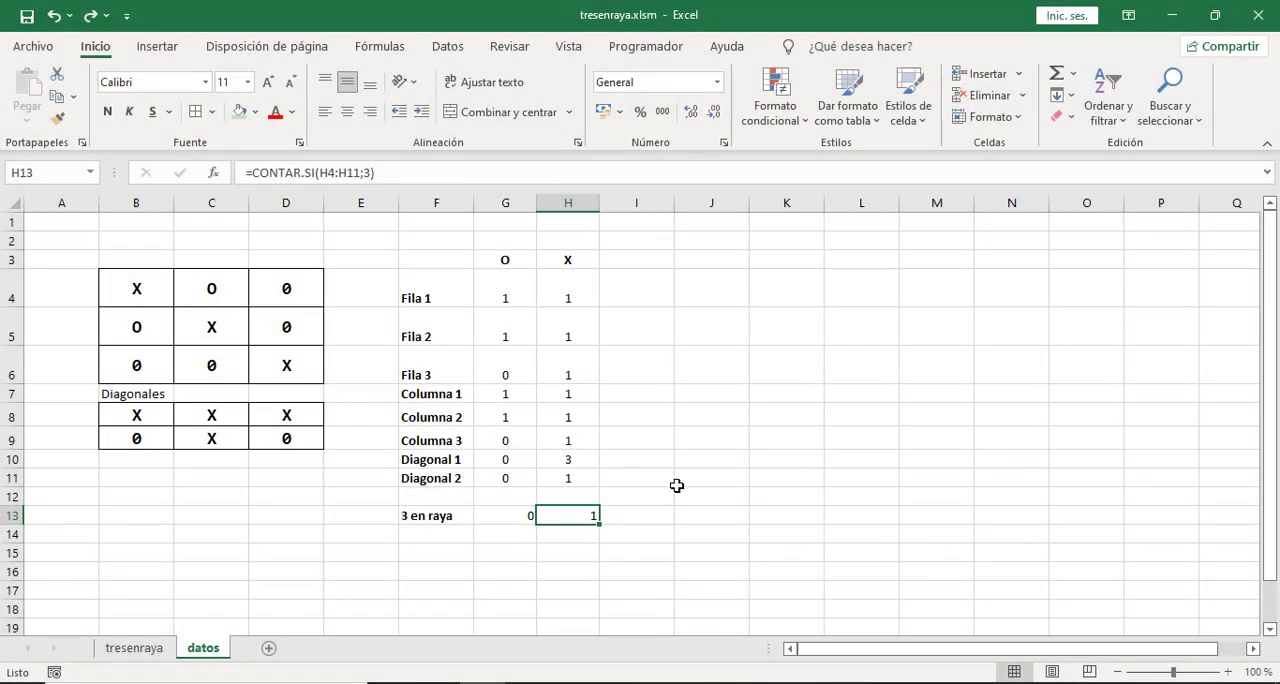
left_click_drag(494, 519, 557, 515)
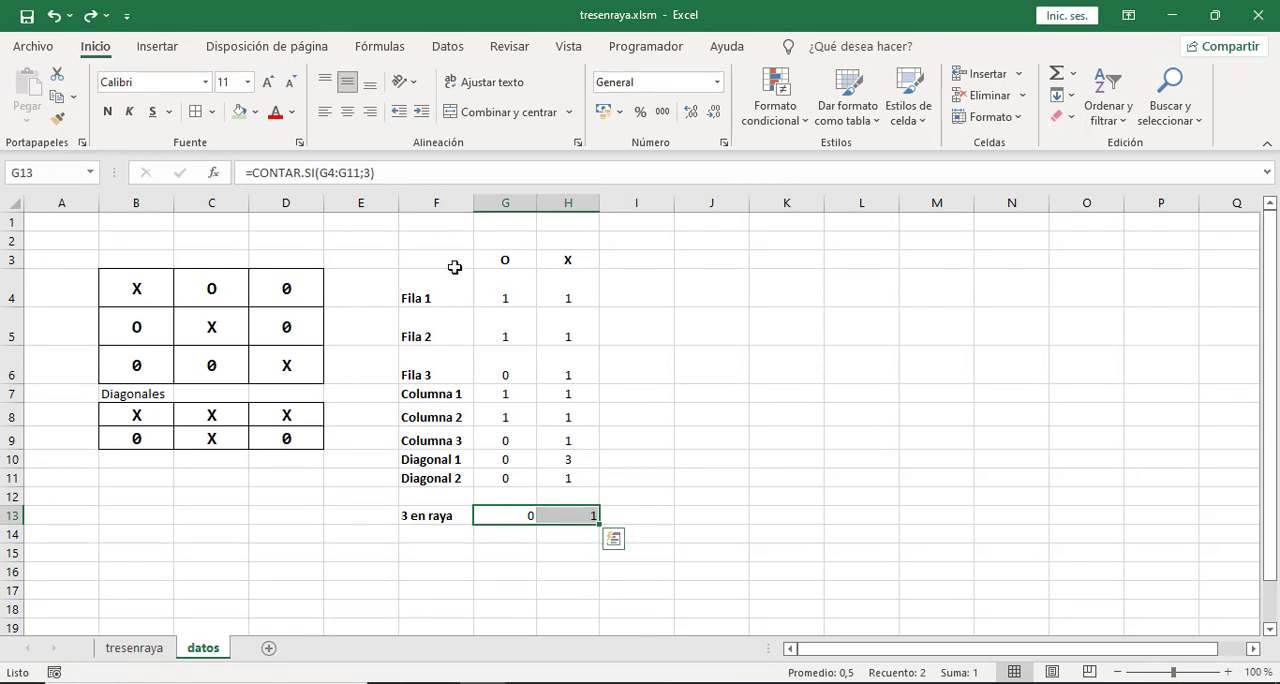
left_click(344, 118)
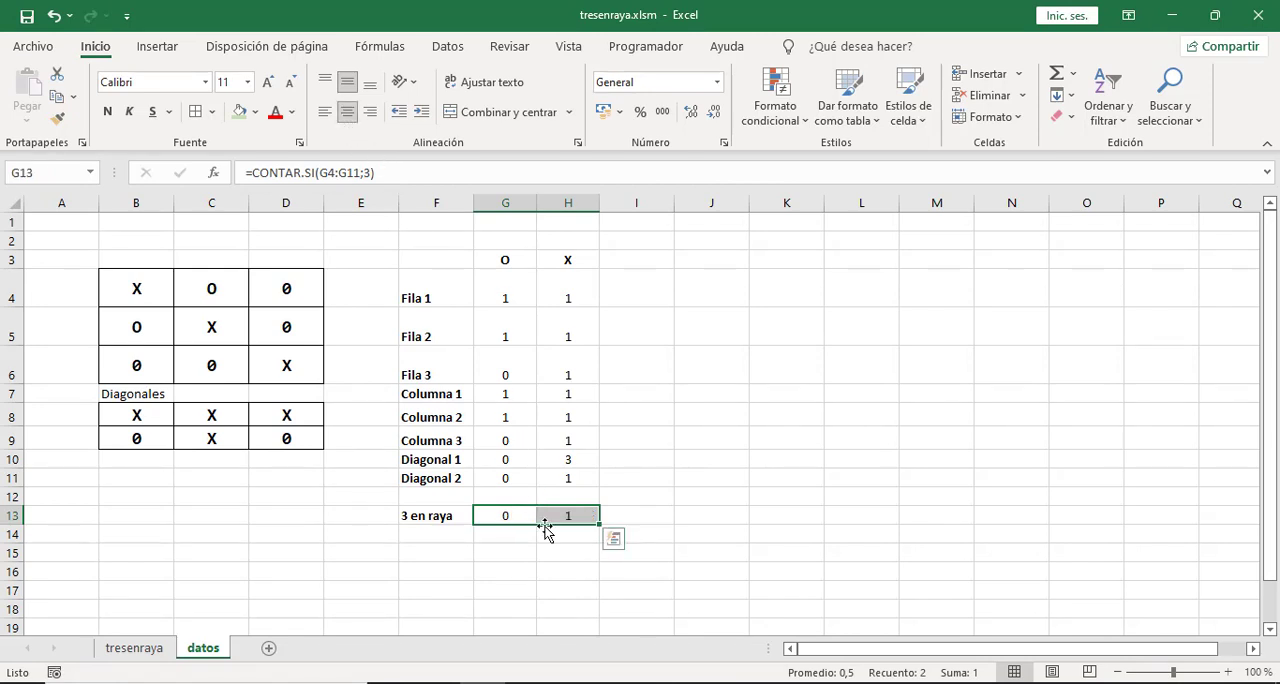
left_click(697, 500)
left_click_drag(501, 517, 568, 515)
left_click(540, 559)
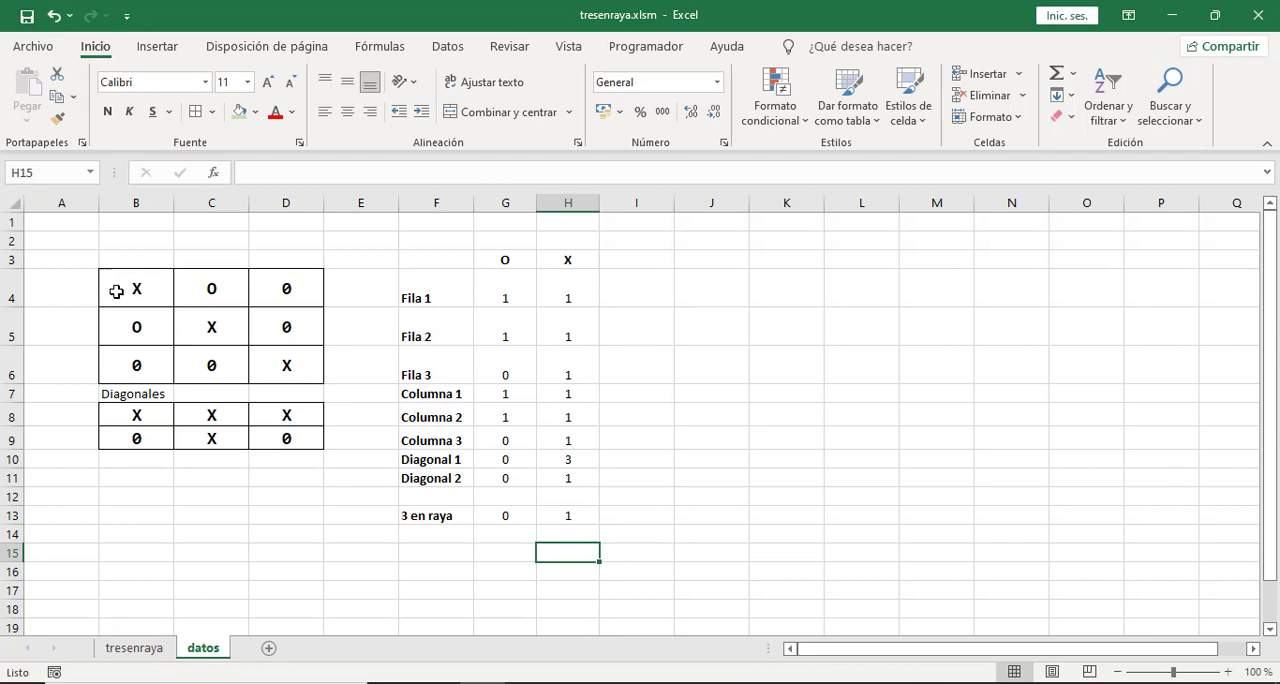
Enter the label "Vacías:" in F15 for the count of the board's empty cells.
left_click_drag(116, 291, 276, 365)
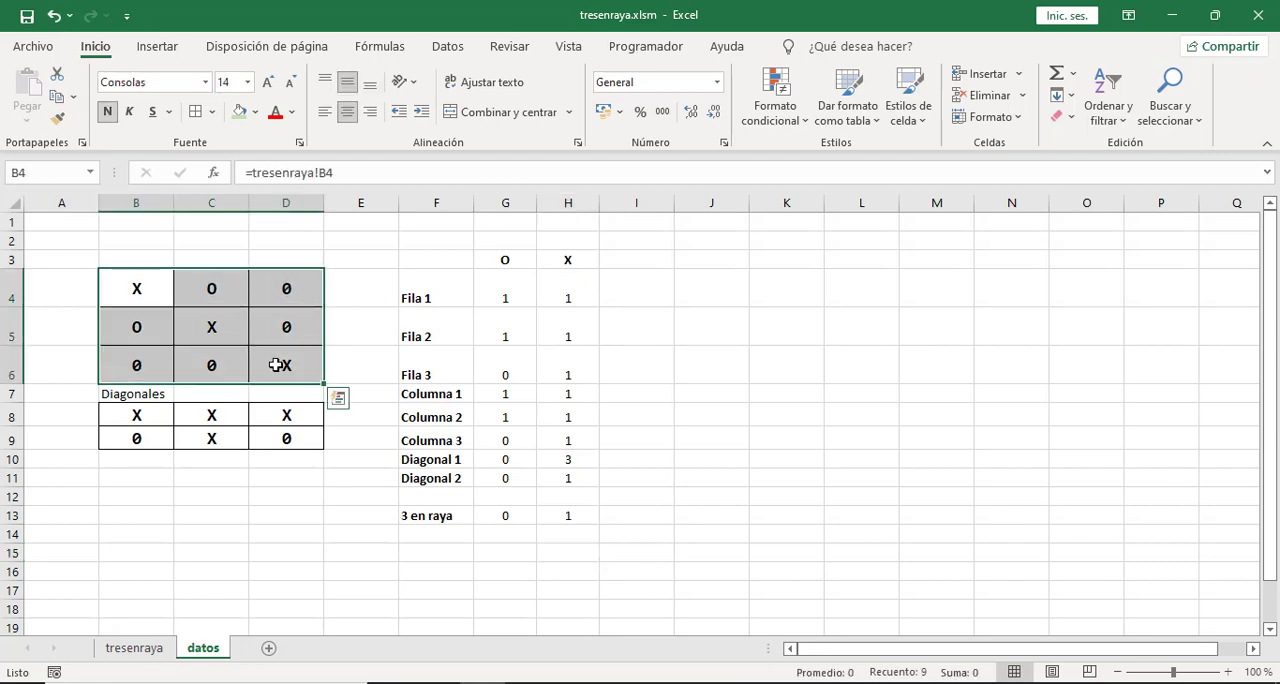
left_click(429, 551)
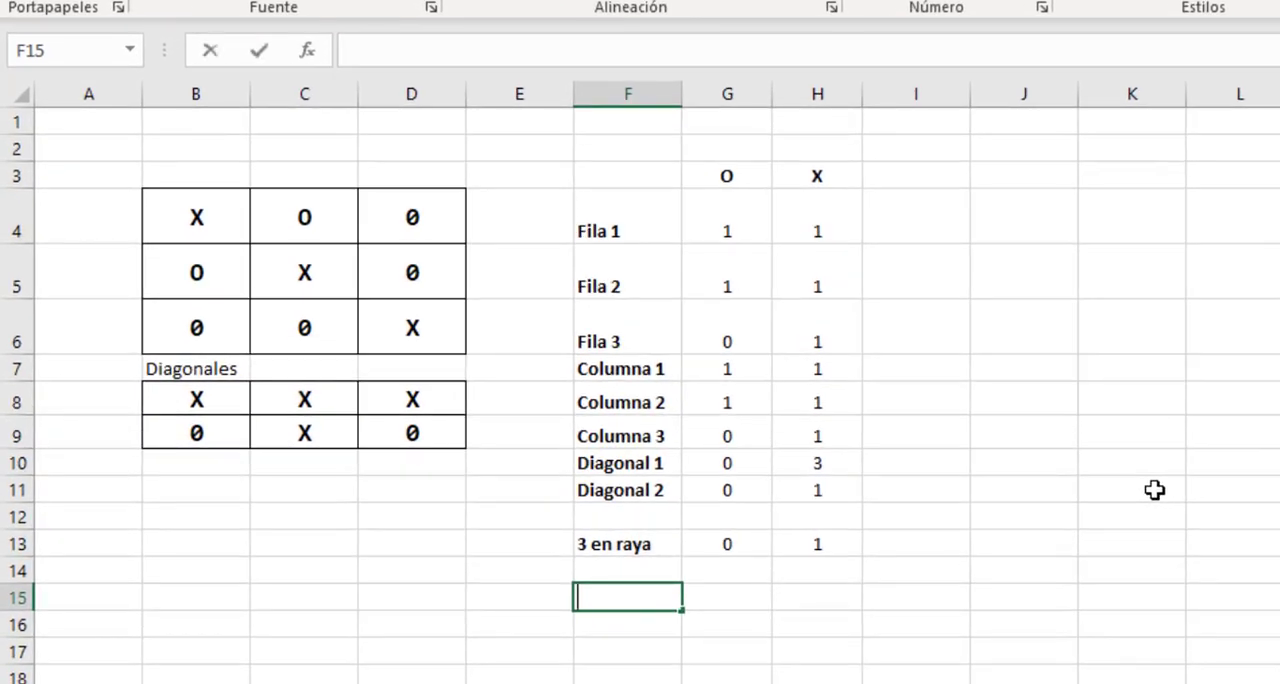
type("C")
type("Vacías:")
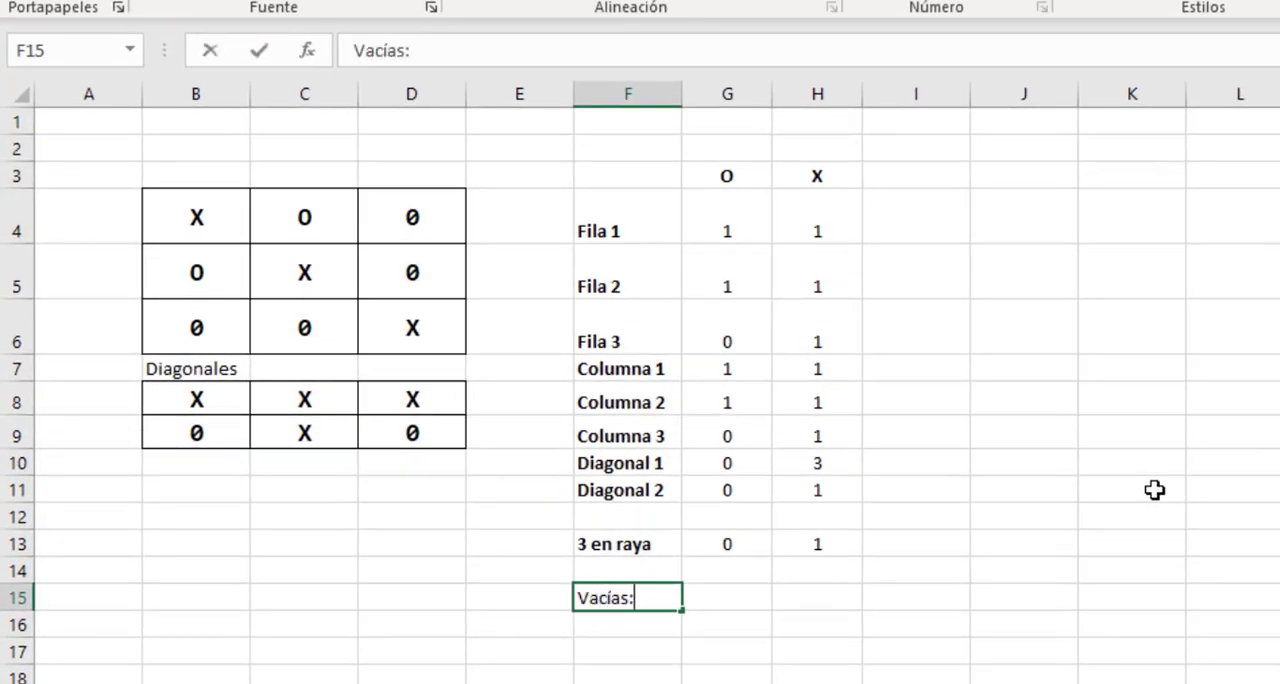
key("Tab")
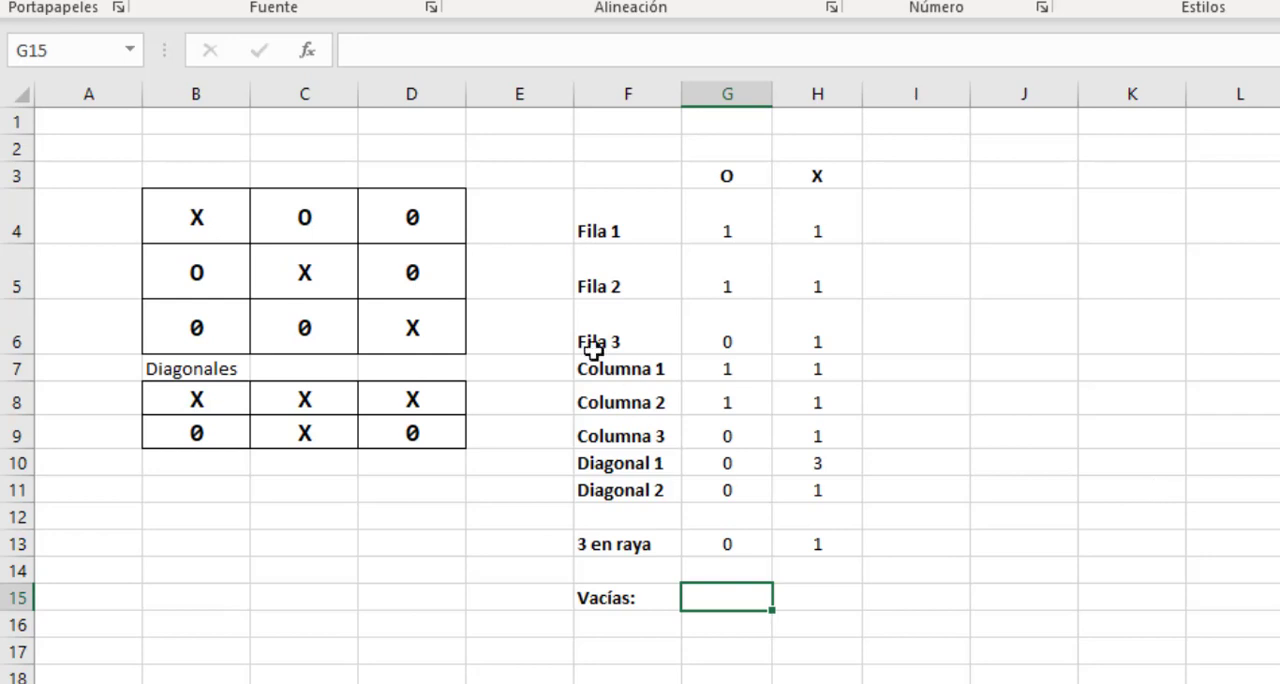
Count the board's empty cells in G15 with the formula =CONTAR.SI(B4:D6;0).
left_click(419, 217)
left_click(427, 264)
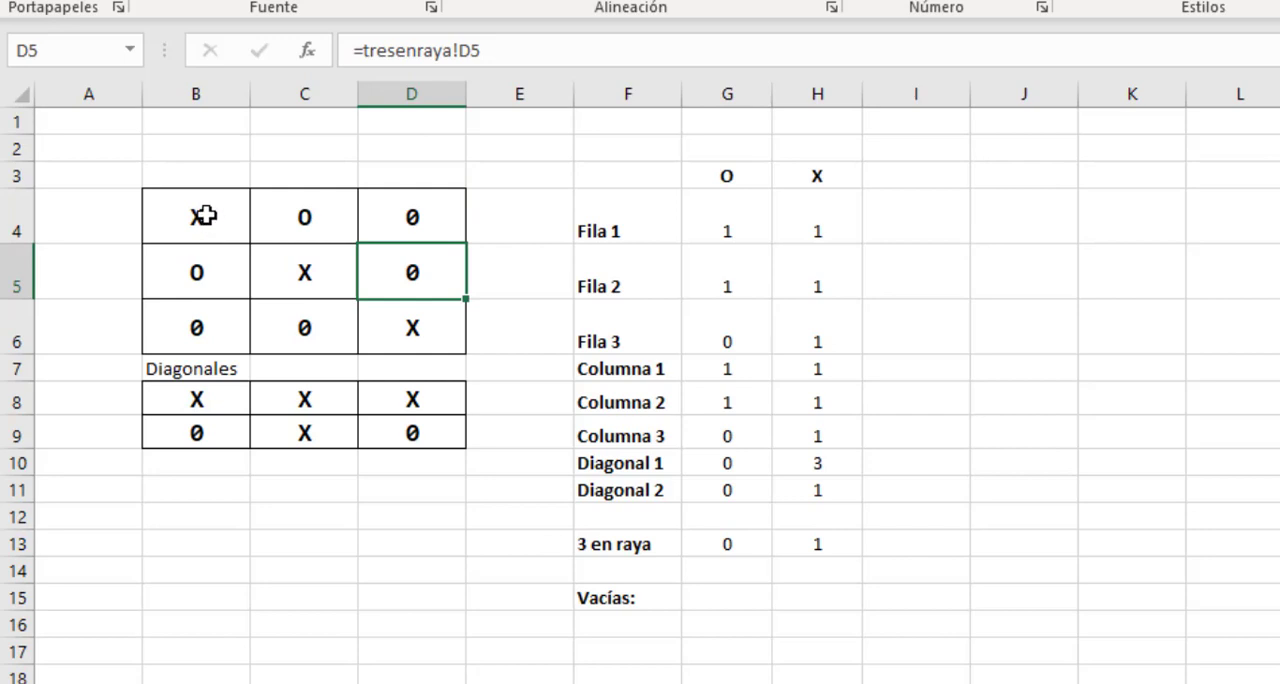
left_click_drag(206, 217, 414, 317)
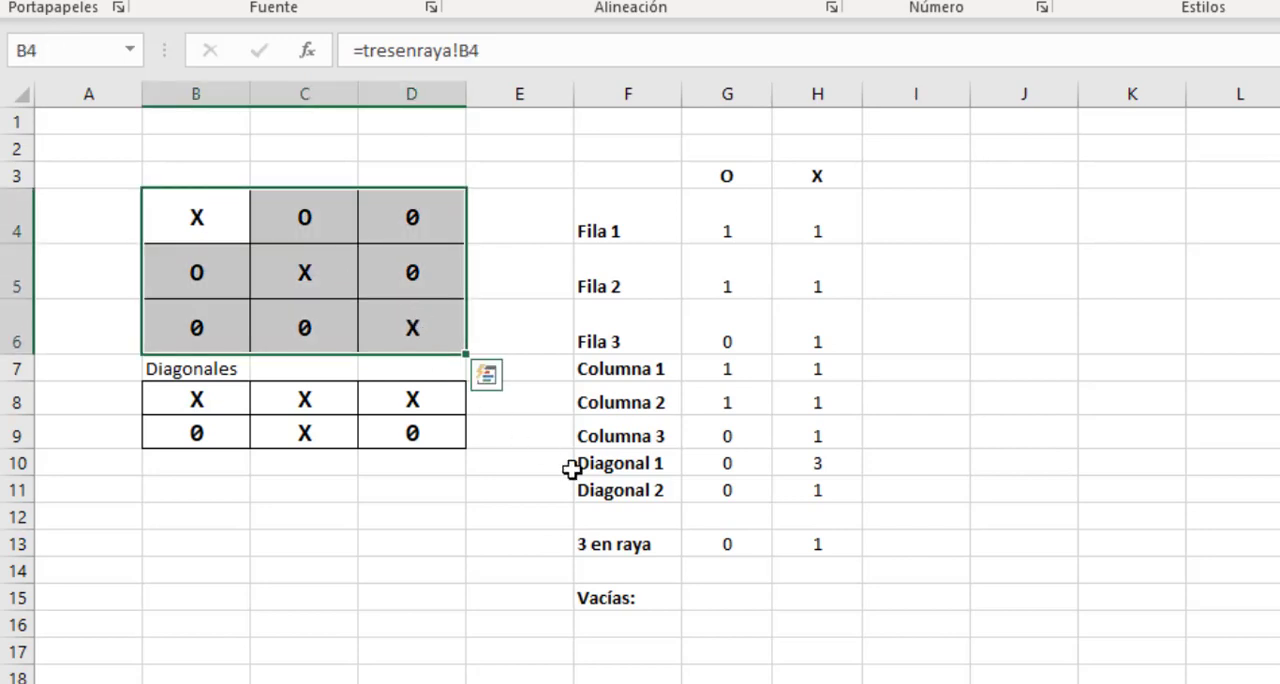
left_click(718, 599)
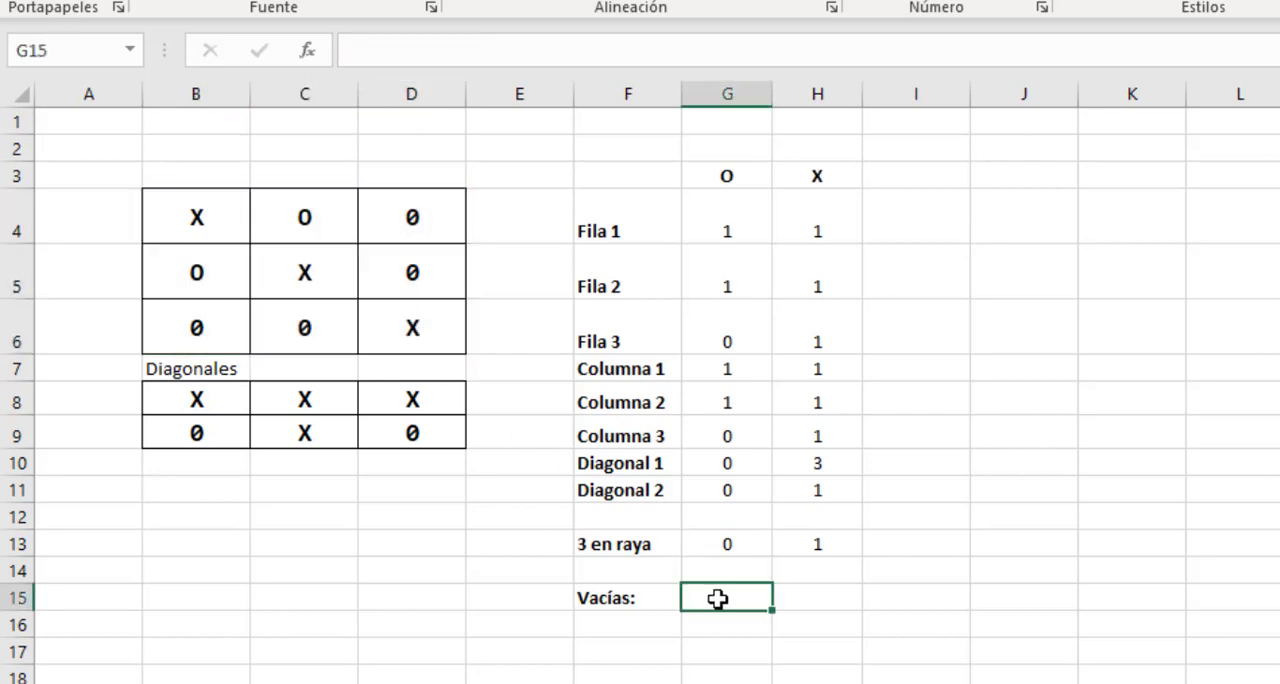
type("=cont")
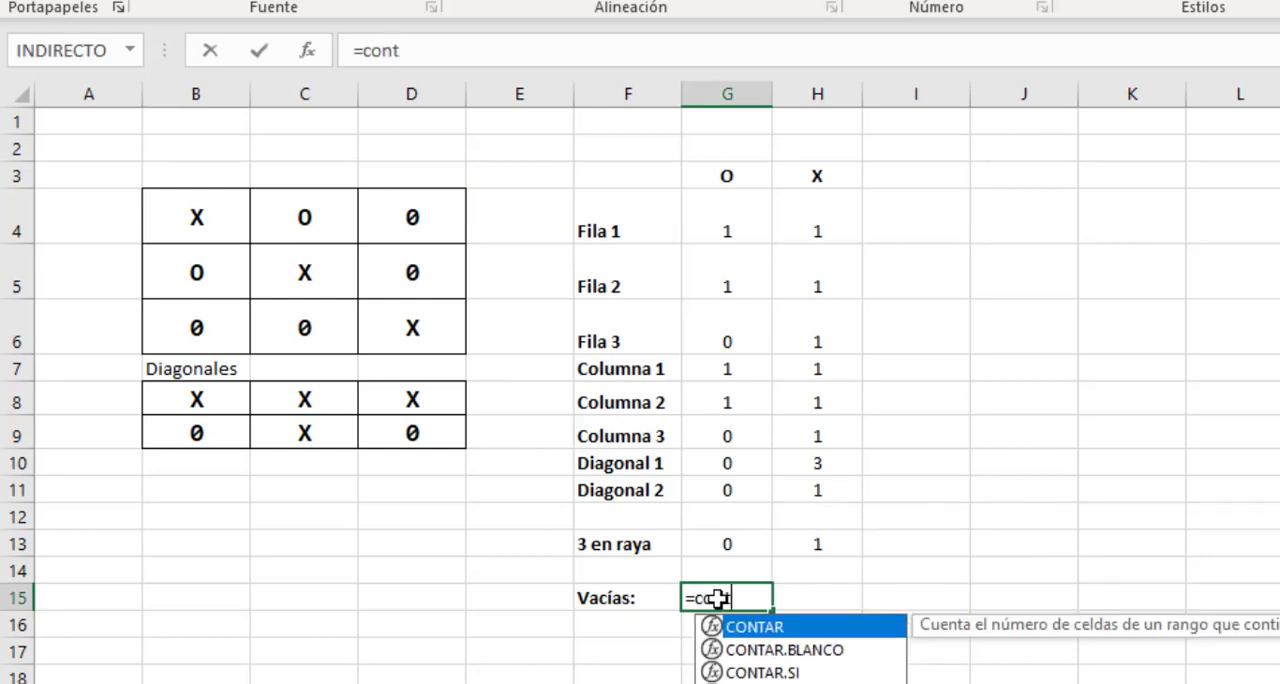
type("ar.si(")
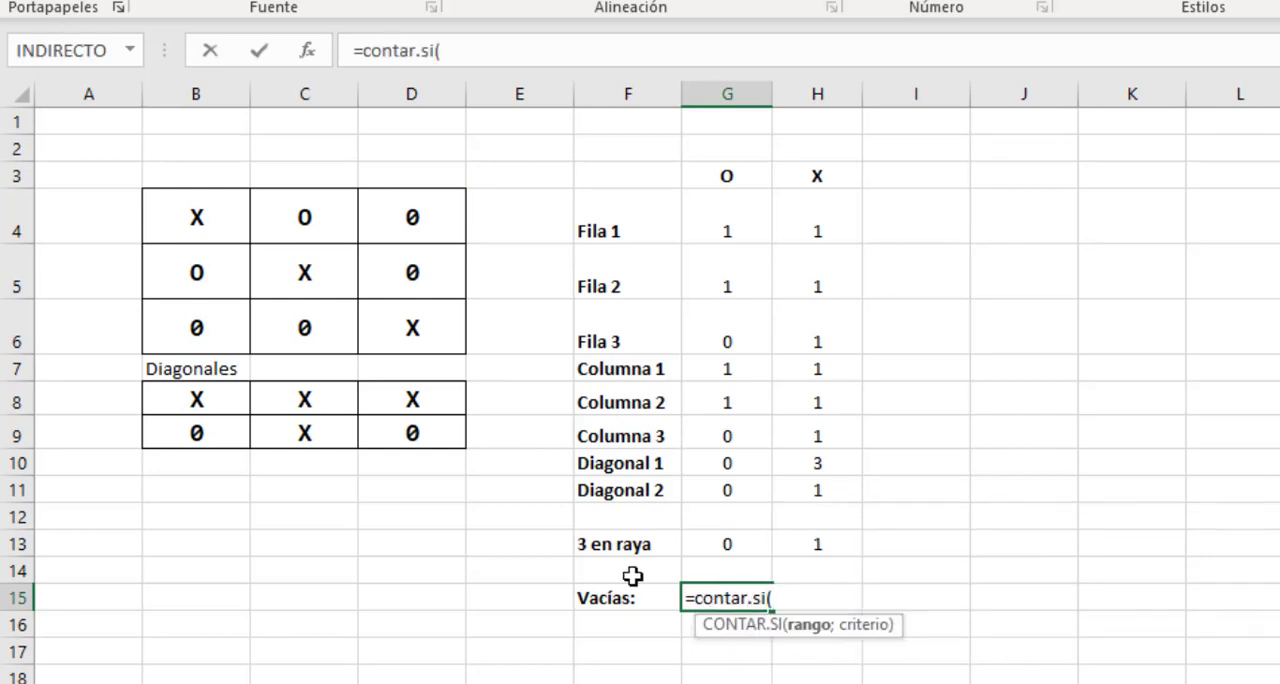
left_click_drag(208, 221, 390, 326)
type(";")
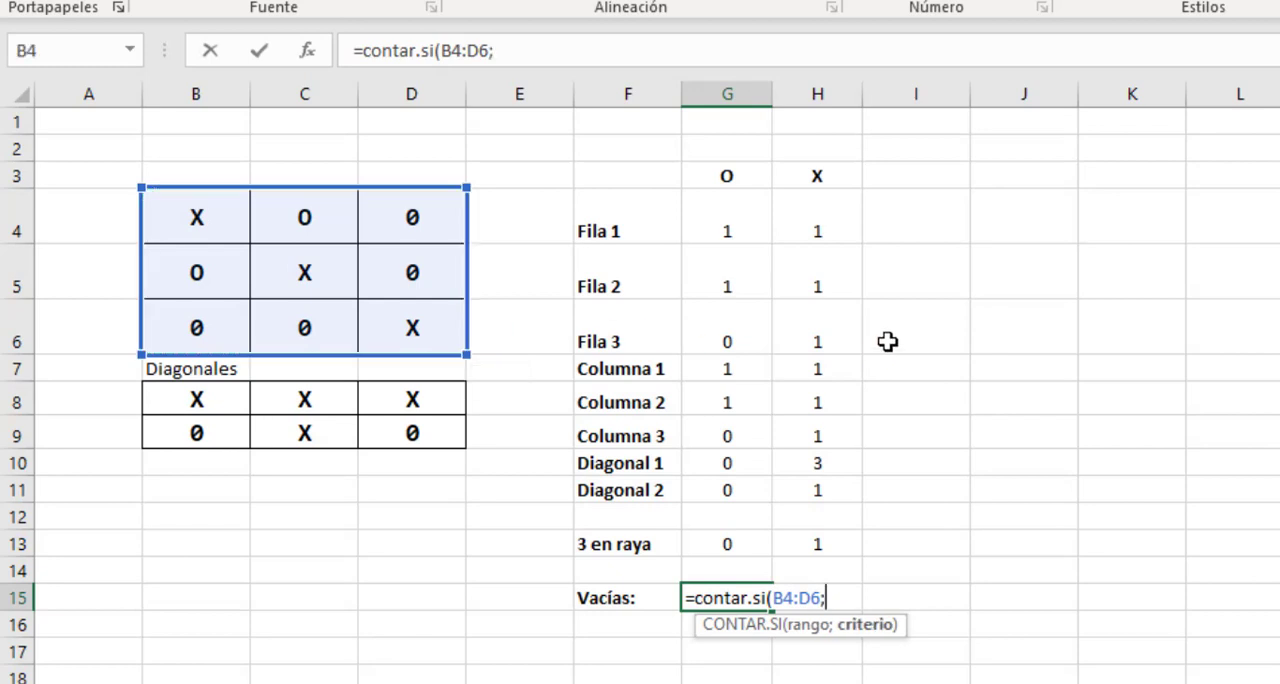
type("0)")
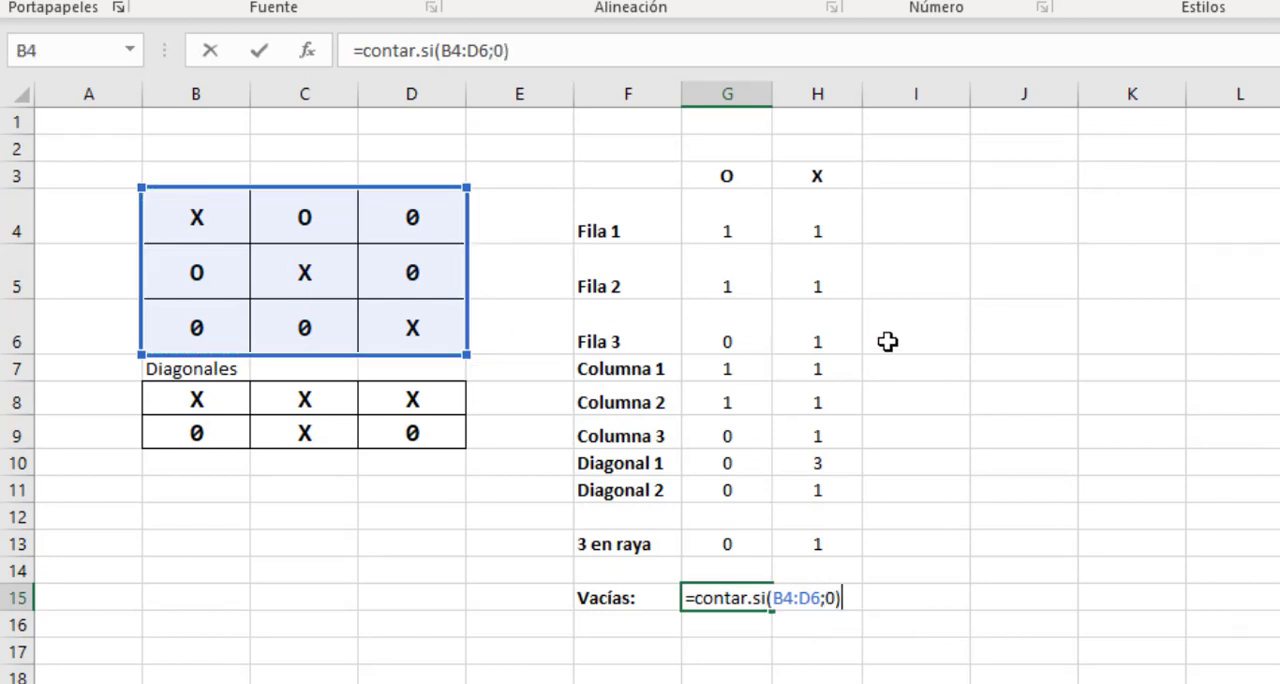
key("Return")
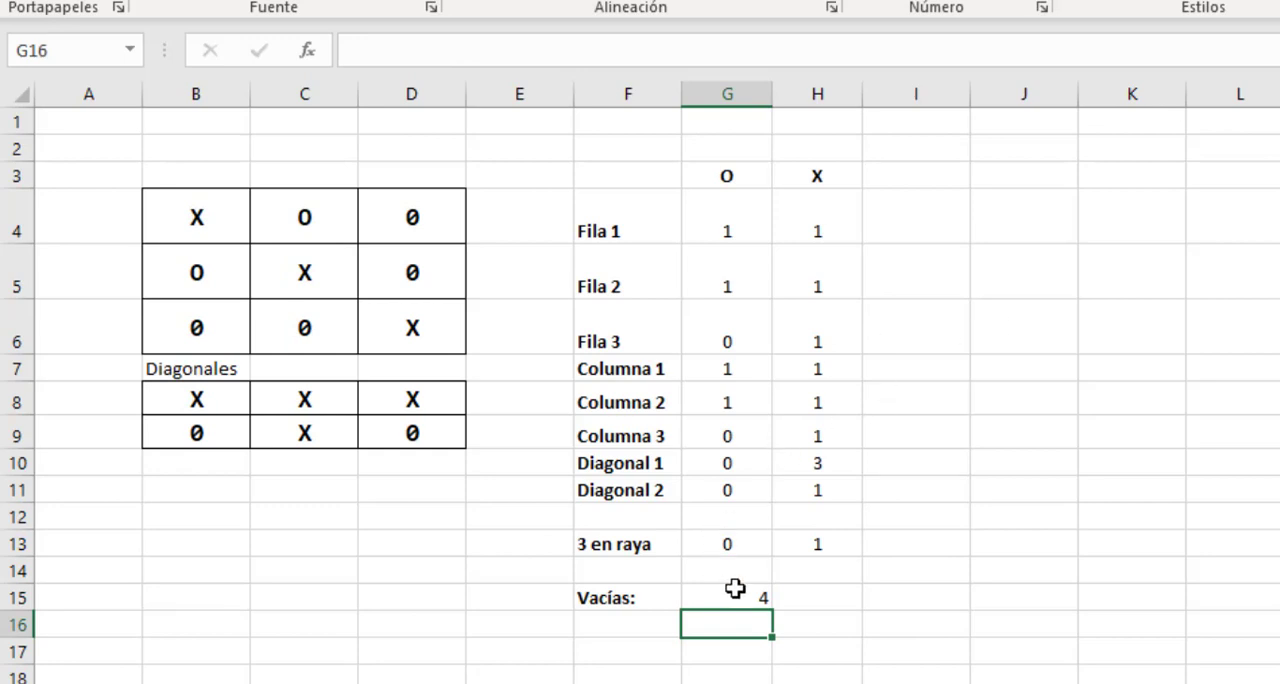
Enter the label "Ocupadas:" in F16 for the count of the board's occupied cells.
left_click_drag(200, 220, 400, 330)
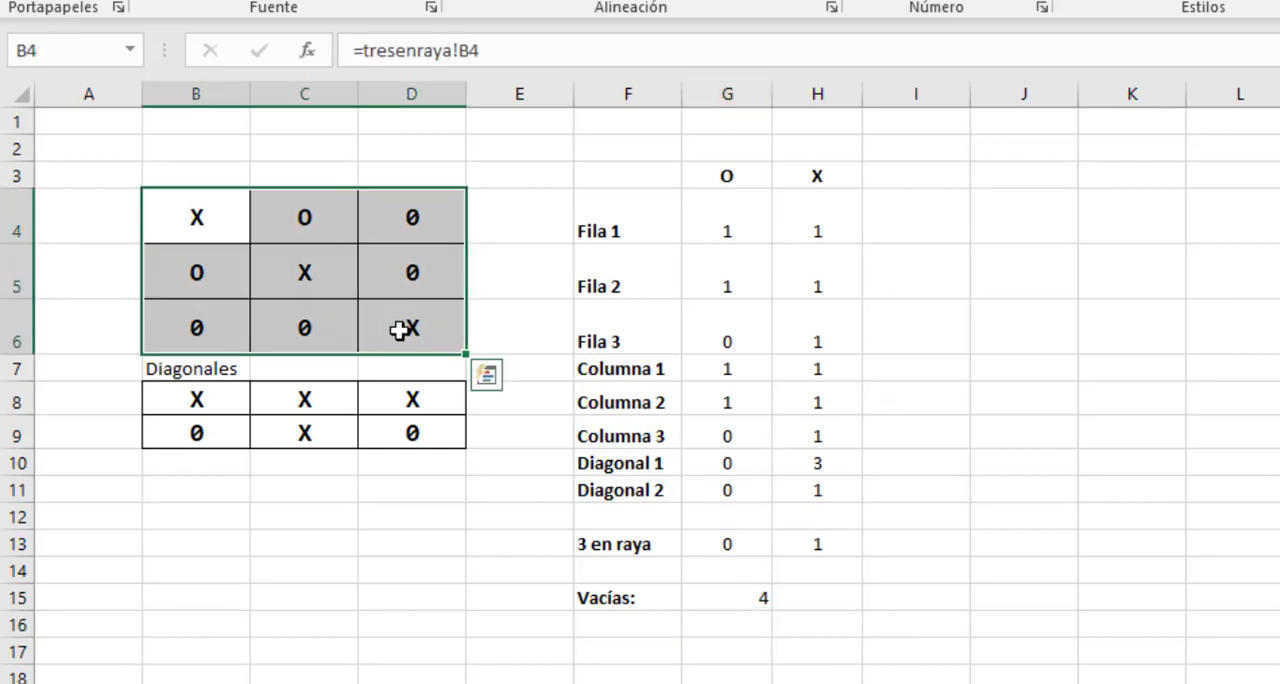
left_click(610, 628)
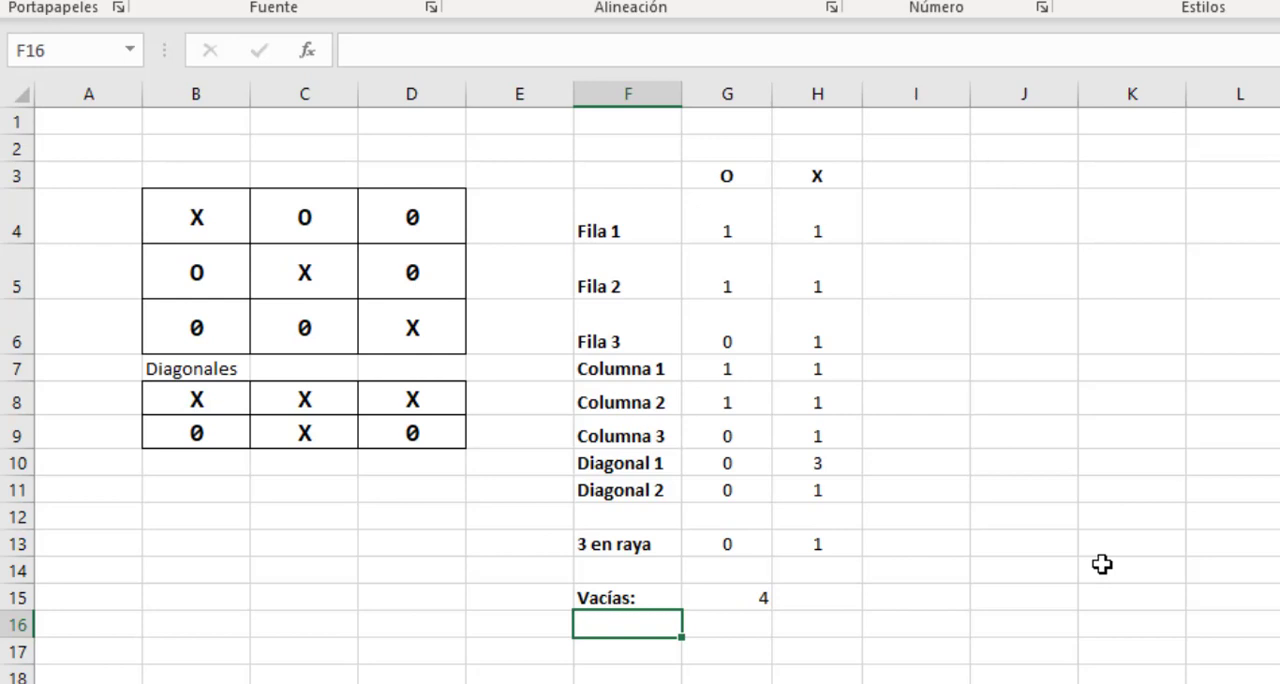
type("Ocupadas:")
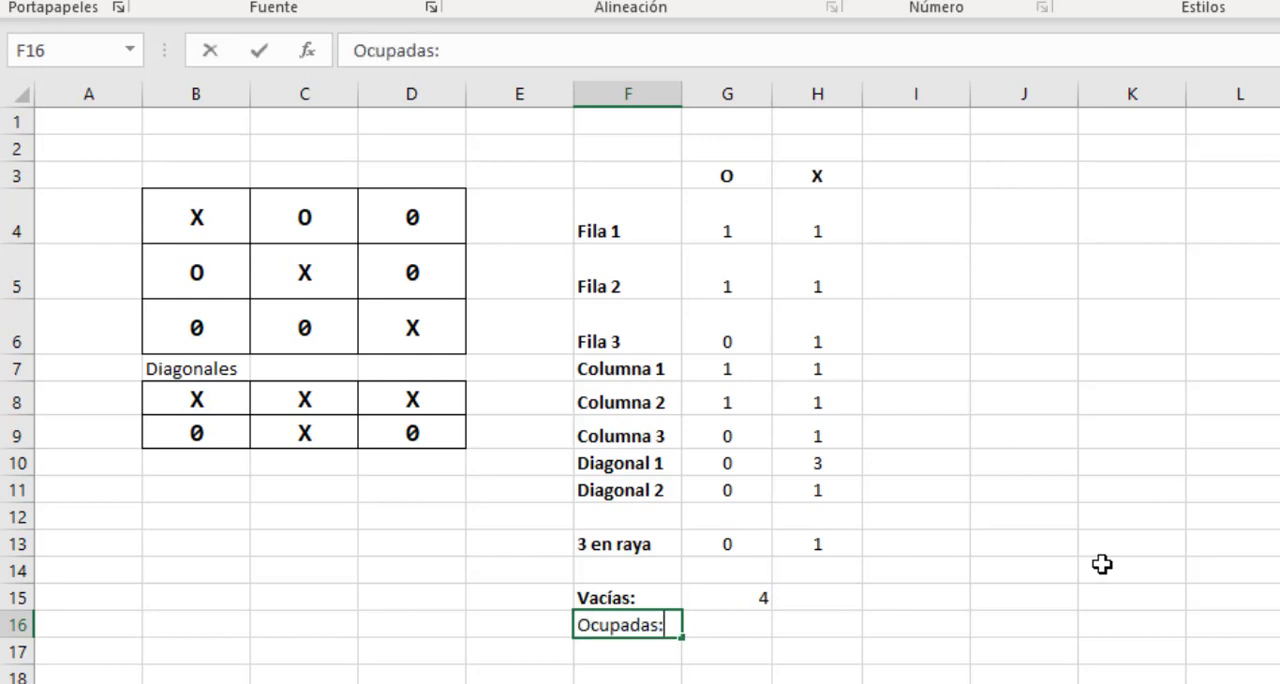
key("Tab")
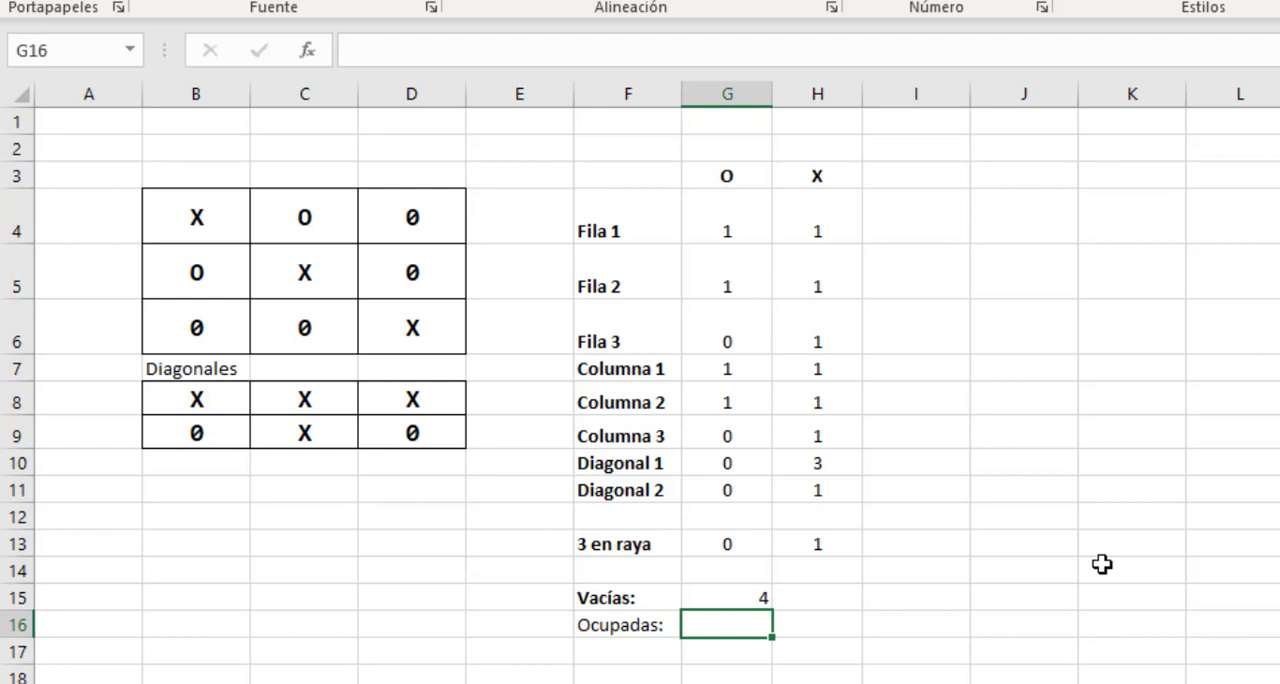
Calculate the occupied cells in G16 by subtracting the empty count from nine with =9-G15.
left_click_drag(209, 223, 414, 335)
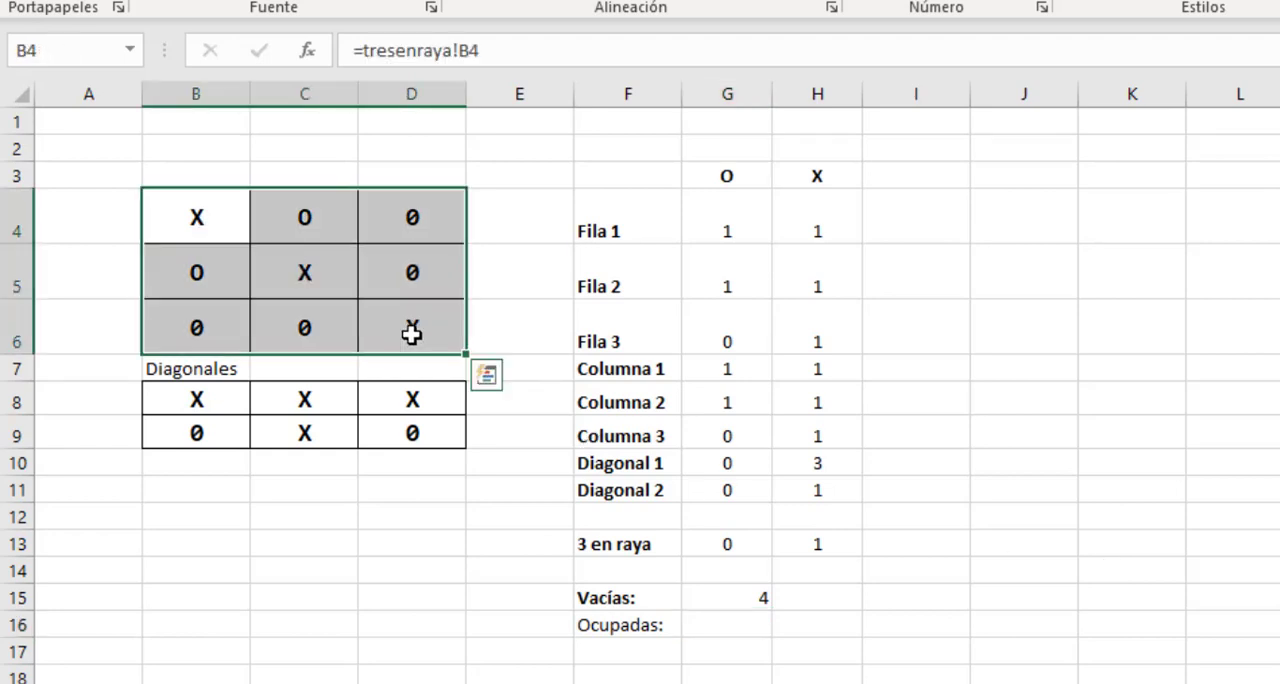
left_click(707, 621)
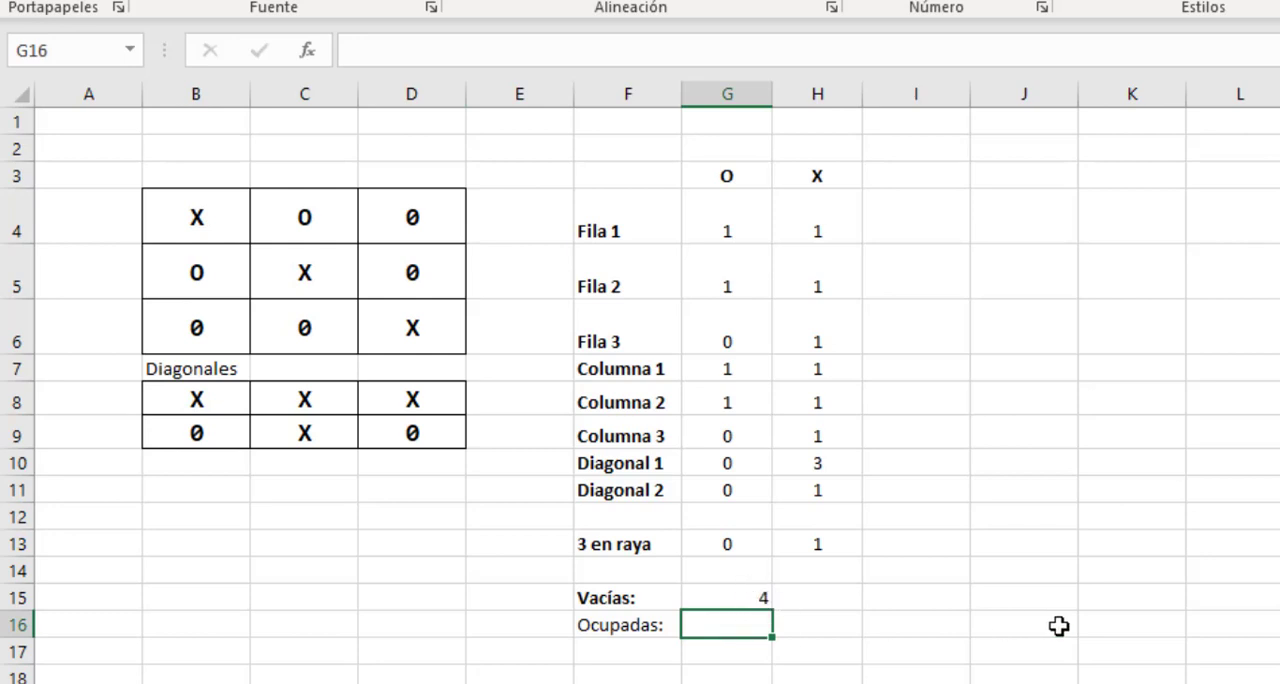
type("=")
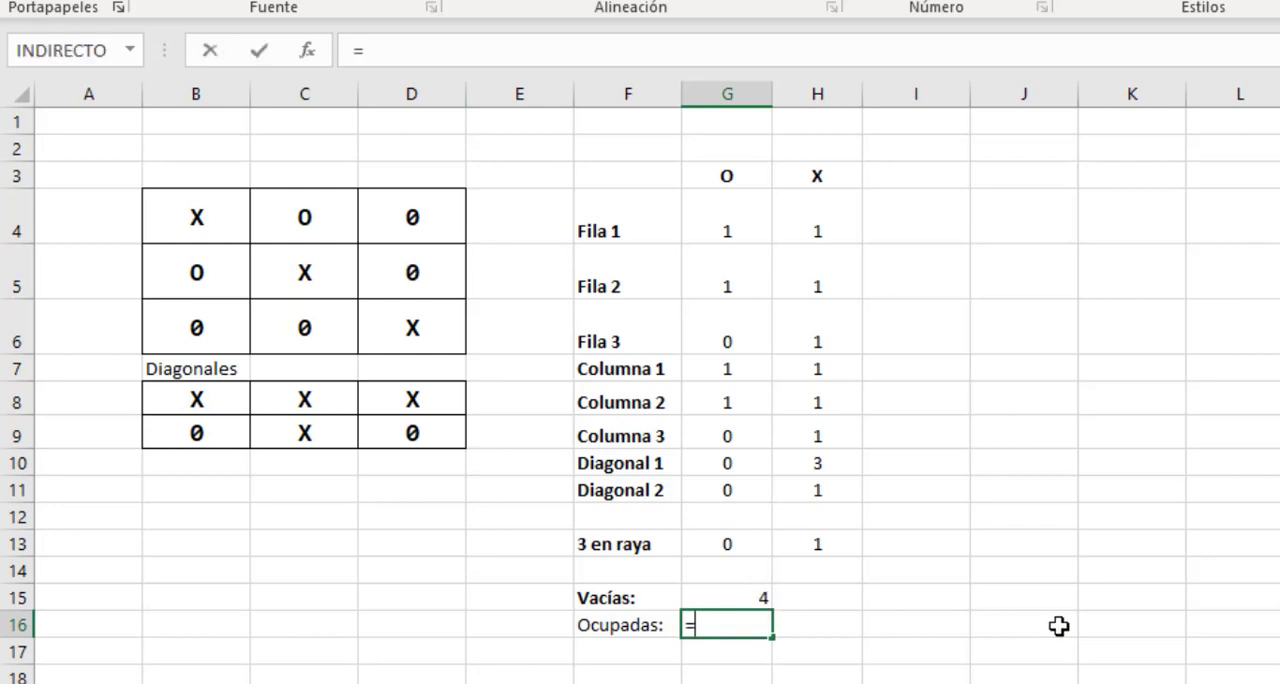
type("9-")
left_click(750, 599)
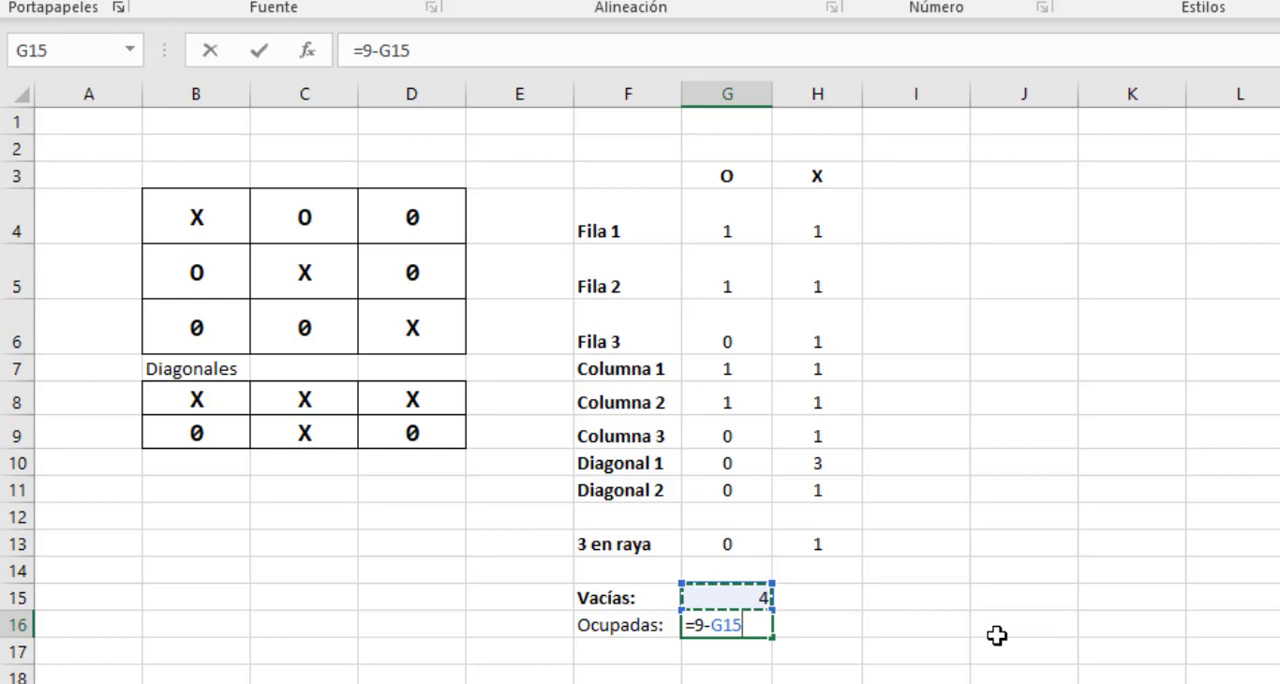
key("Return")
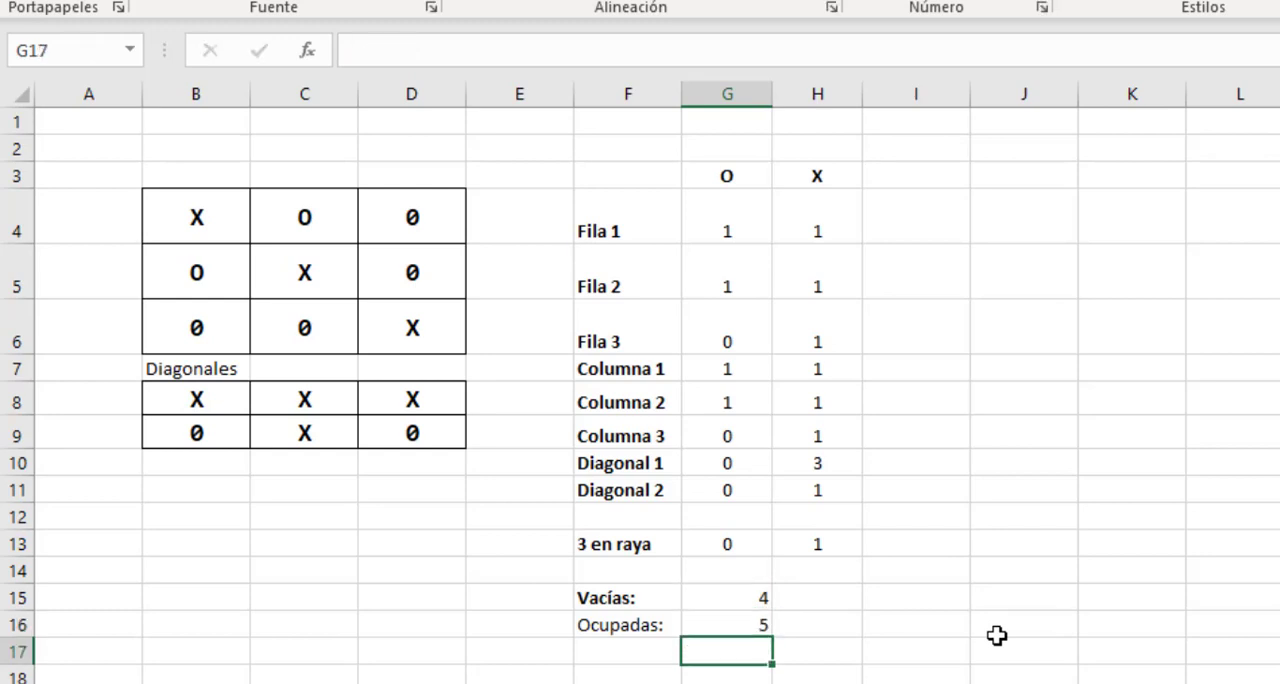
Check the Ocupadas count in G16 against the marked board cells B4, B5, C4, C5 and D6.
left_click(751, 626)
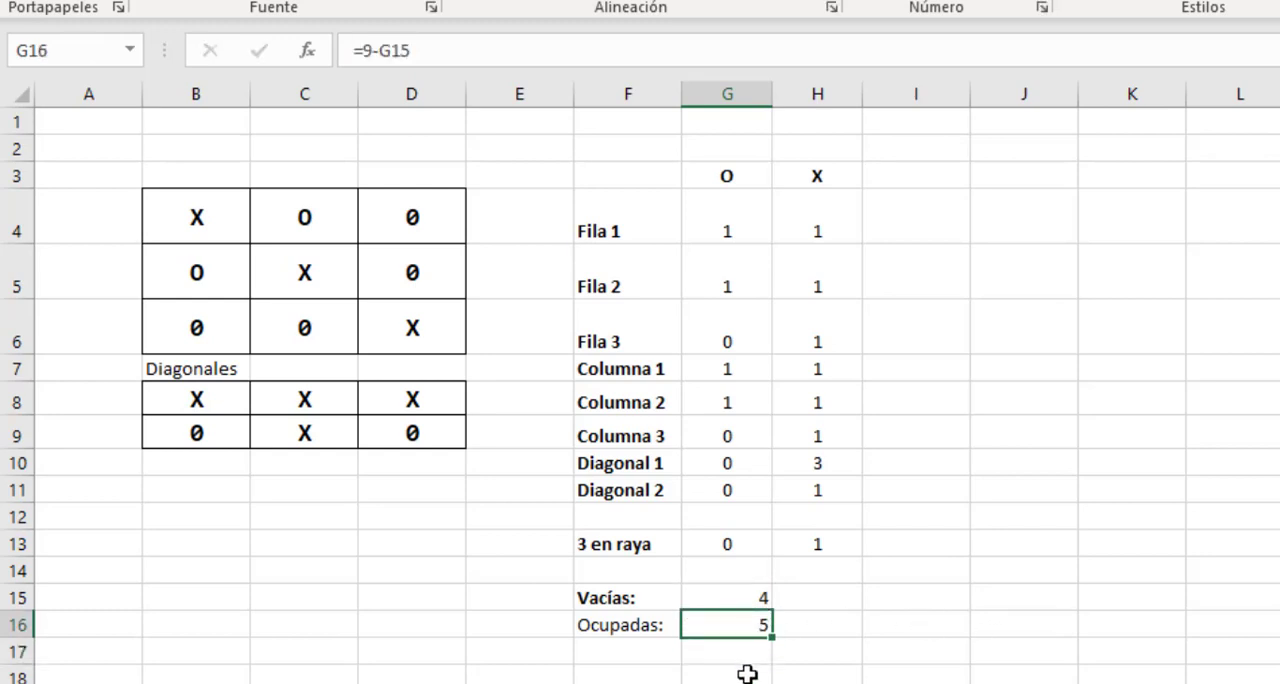
left_click(196, 213)
left_click(226, 266)
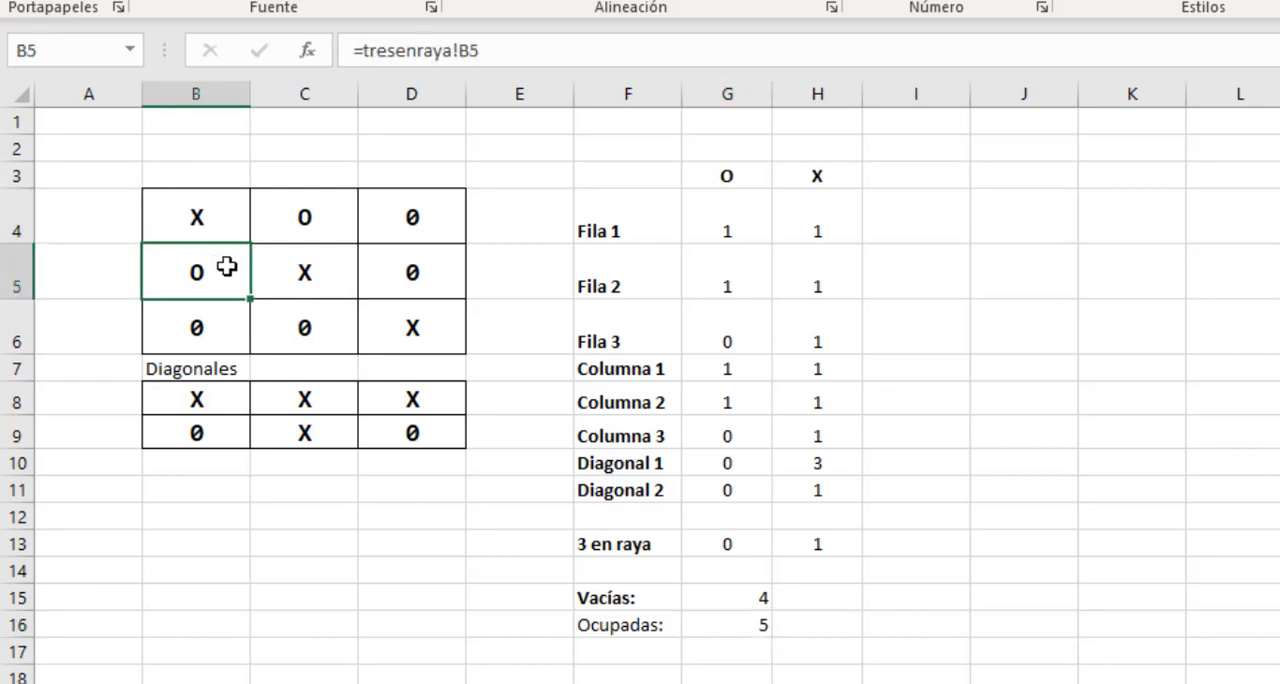
left_click(291, 220)
left_click(306, 266)
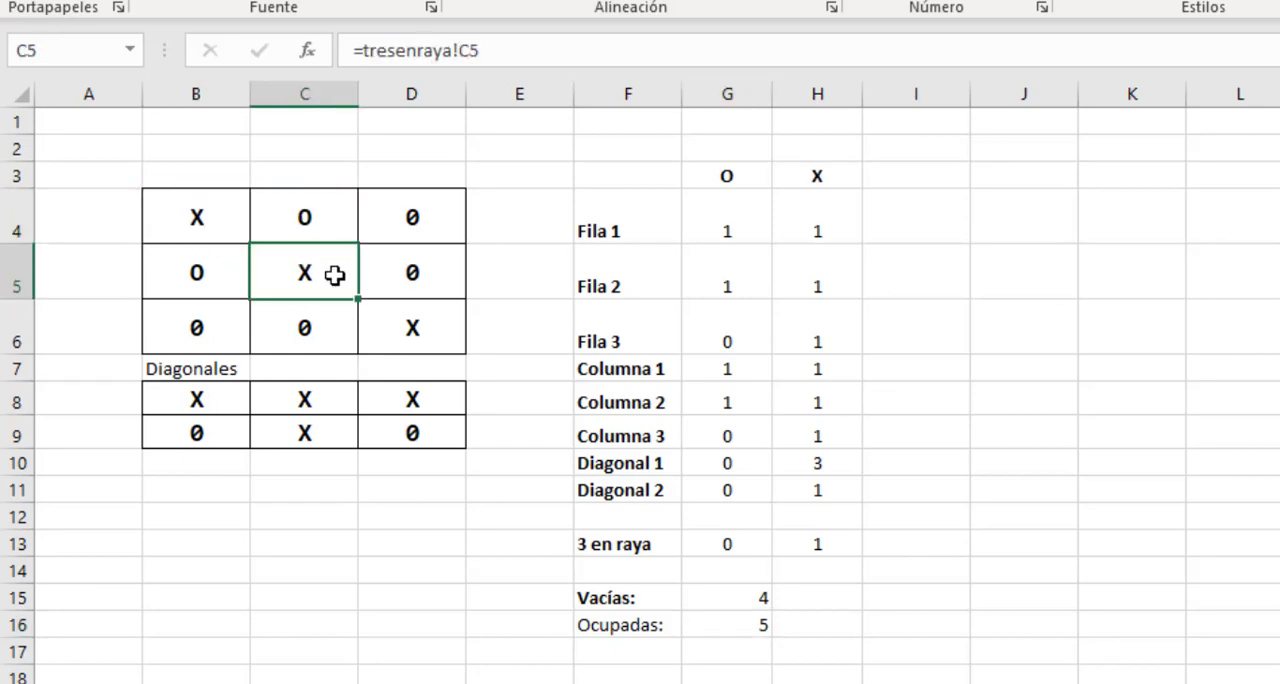
left_click(432, 343)
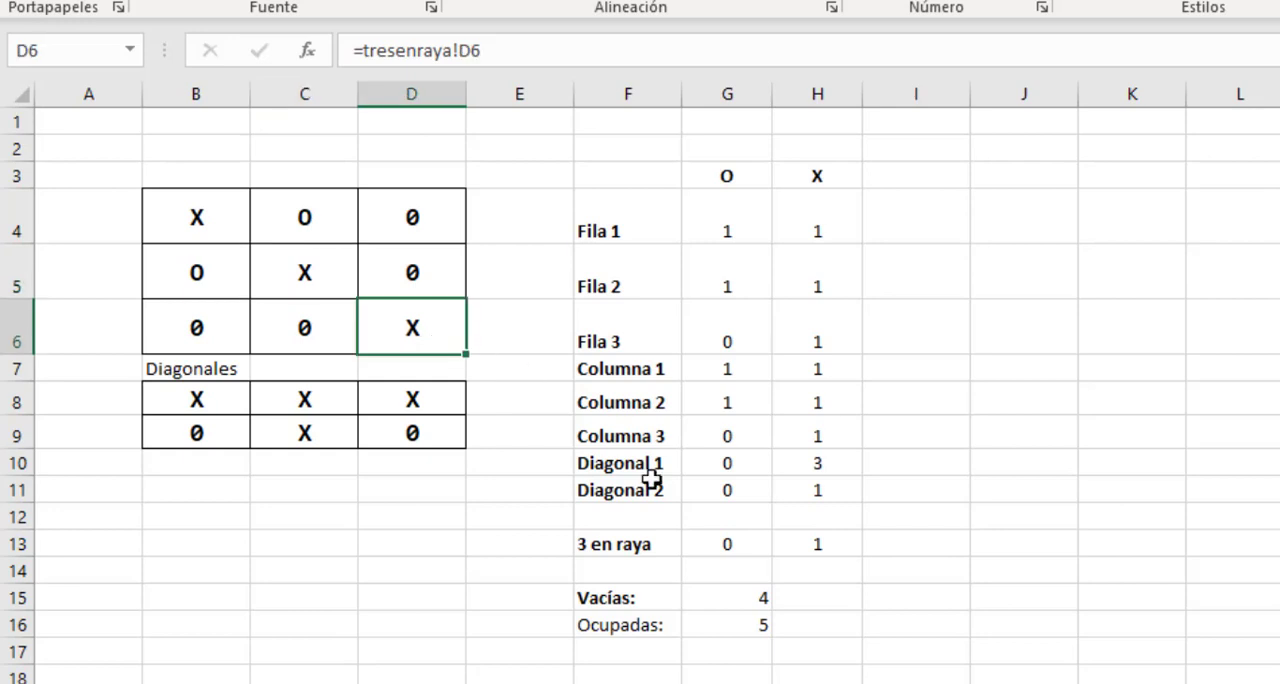
Make the Ocupadas label in F16 bold and review the formulas in G16 and G15.
left_click(649, 622)
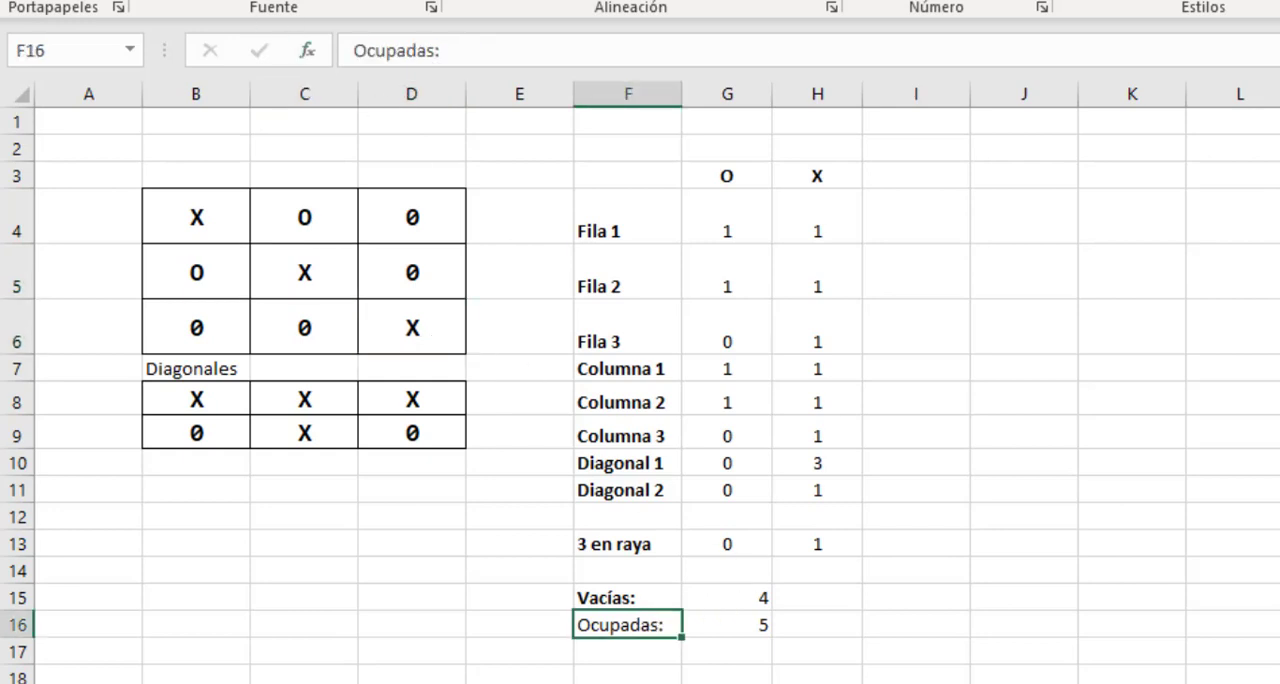
left_click(153, 0)
left_click(957, 620)
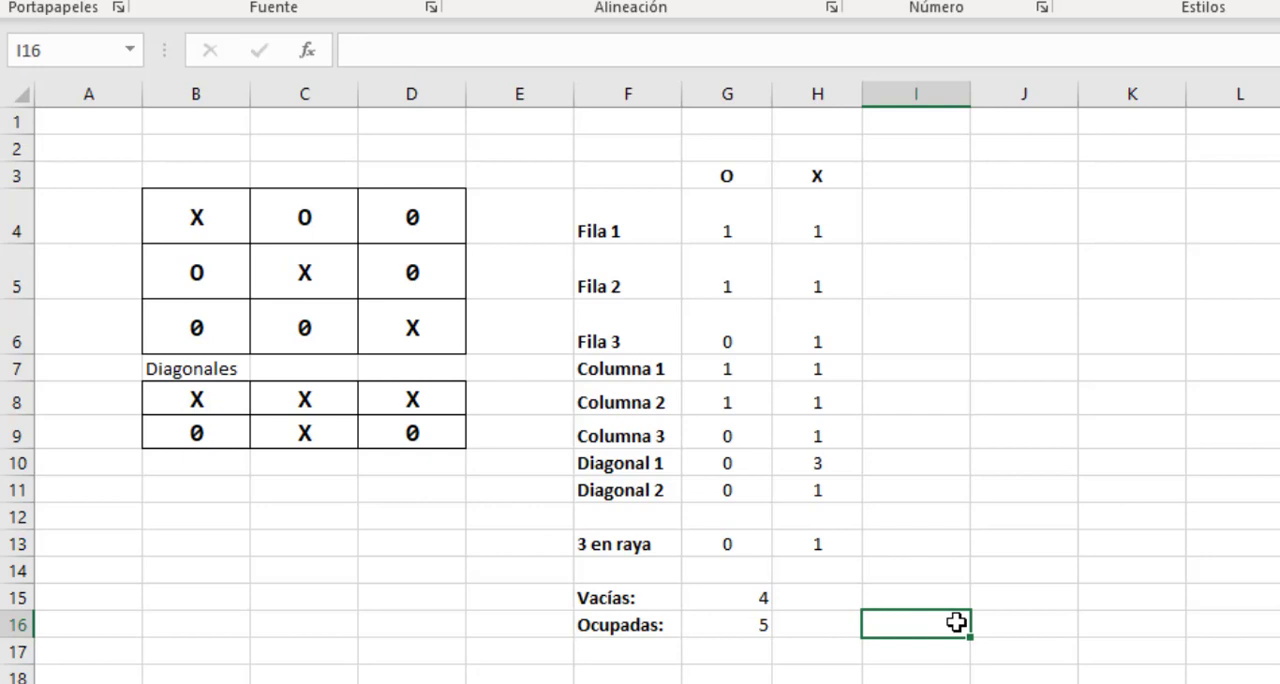
left_click(741, 630)
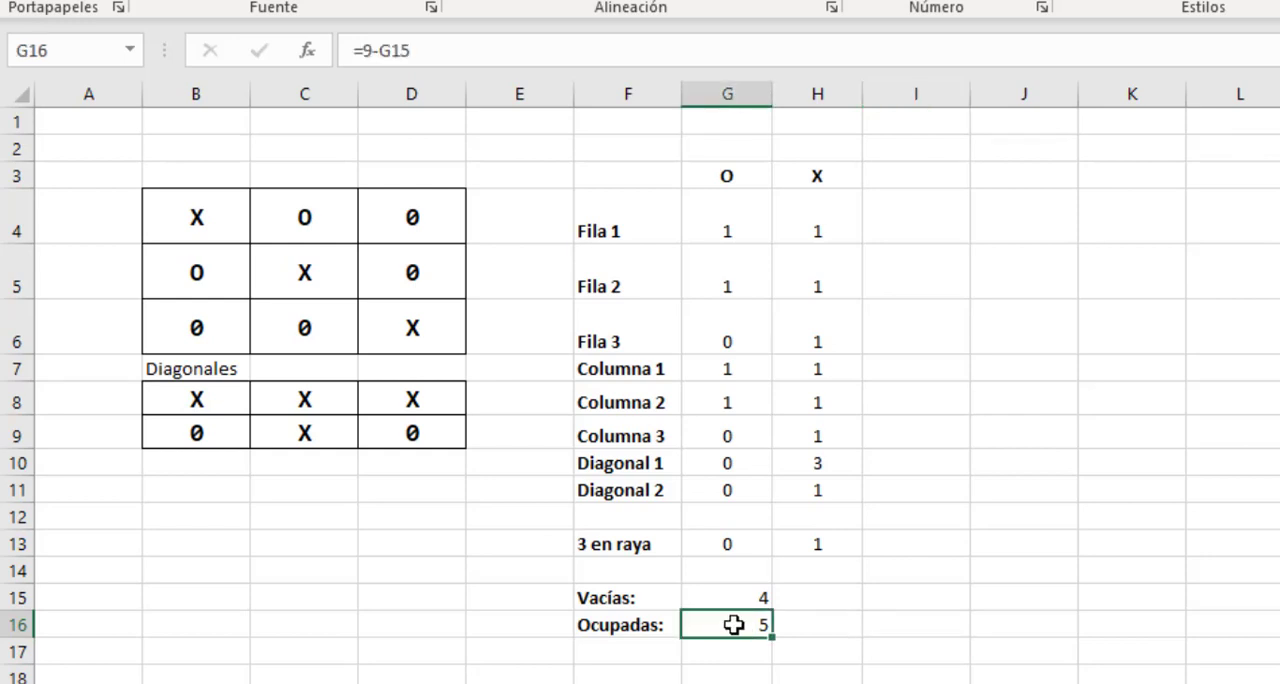
left_click(734, 594)
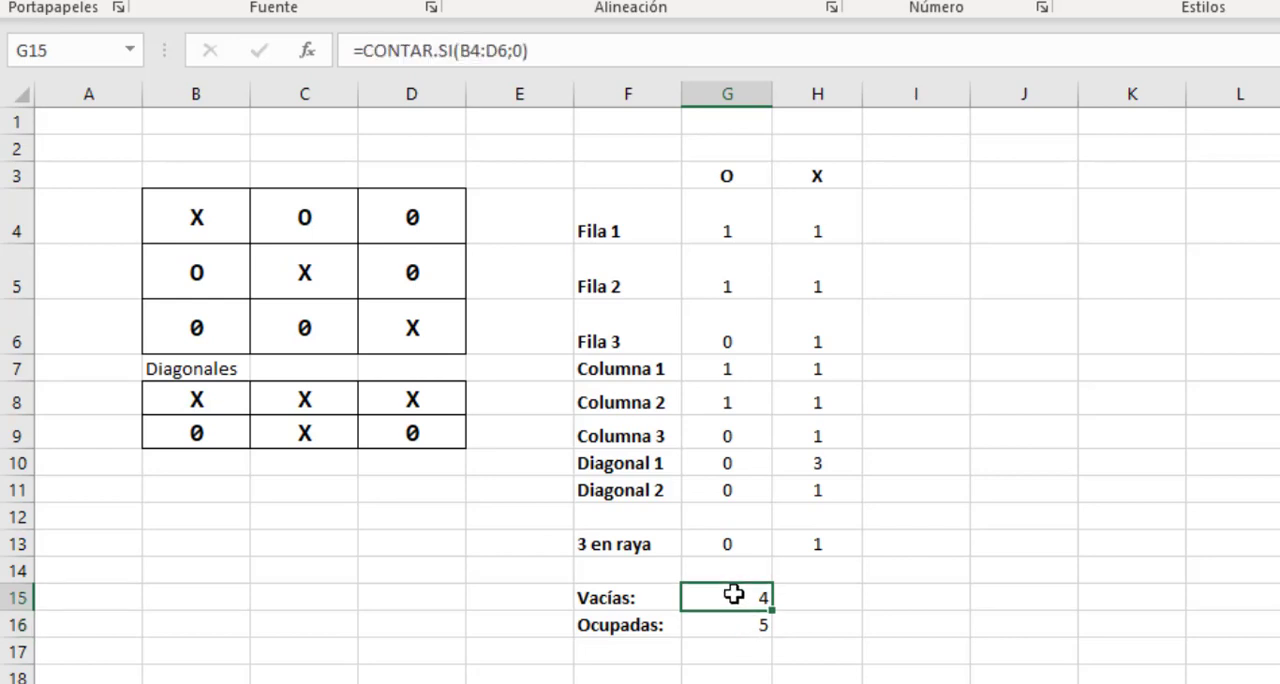
Review the three-in-a-row formulas in G13 and H13 and the empty and occupied cell formulas in G15 and G16.
left_click(739, 542)
left_click(800, 544)
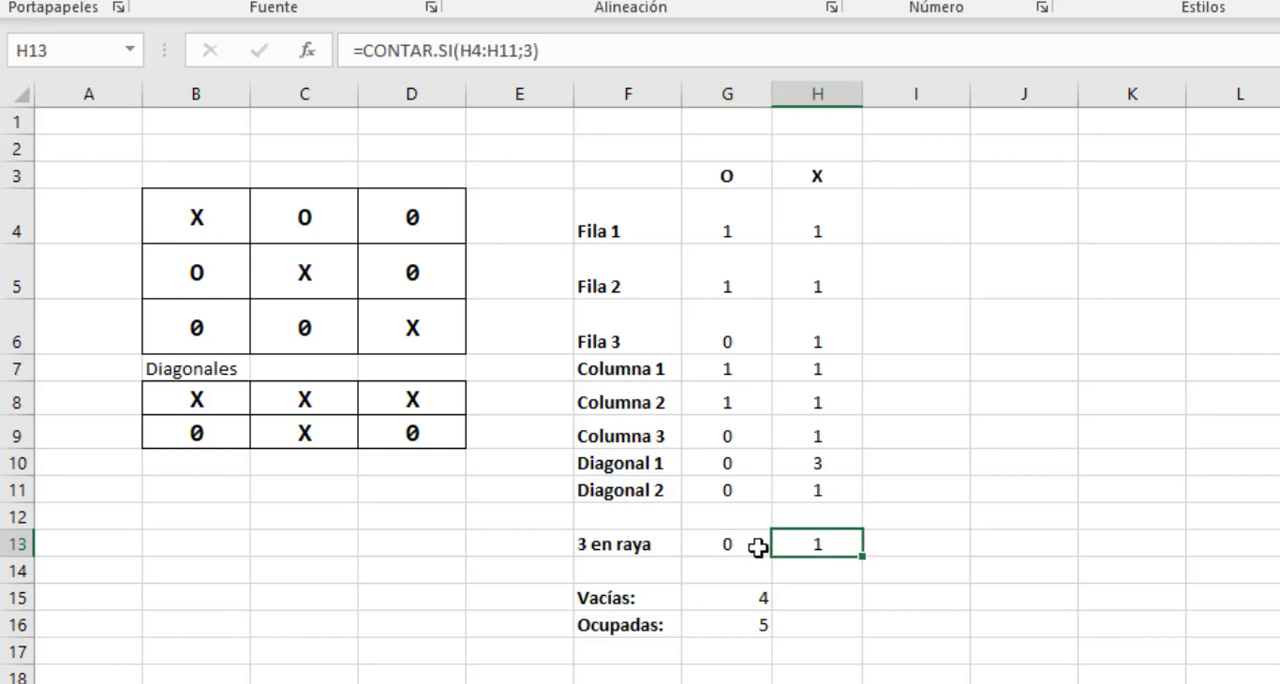
left_click(746, 545)
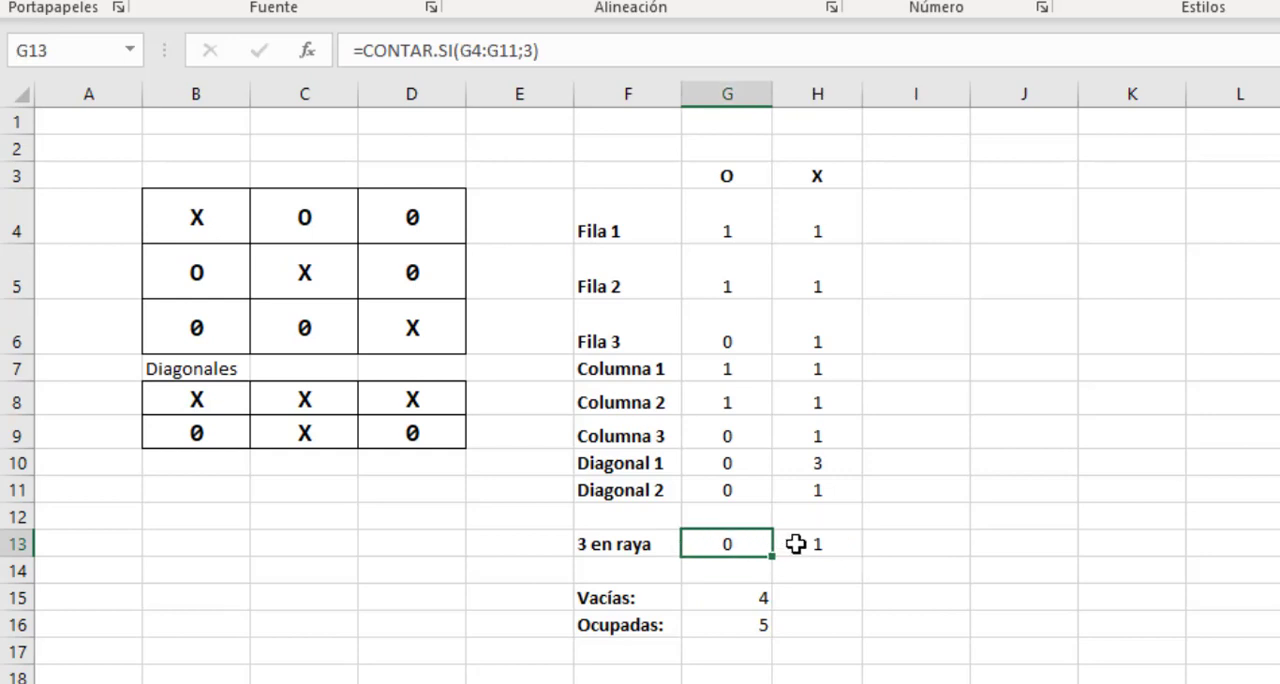
left_click(796, 544)
left_click(752, 541)
left_click(816, 544)
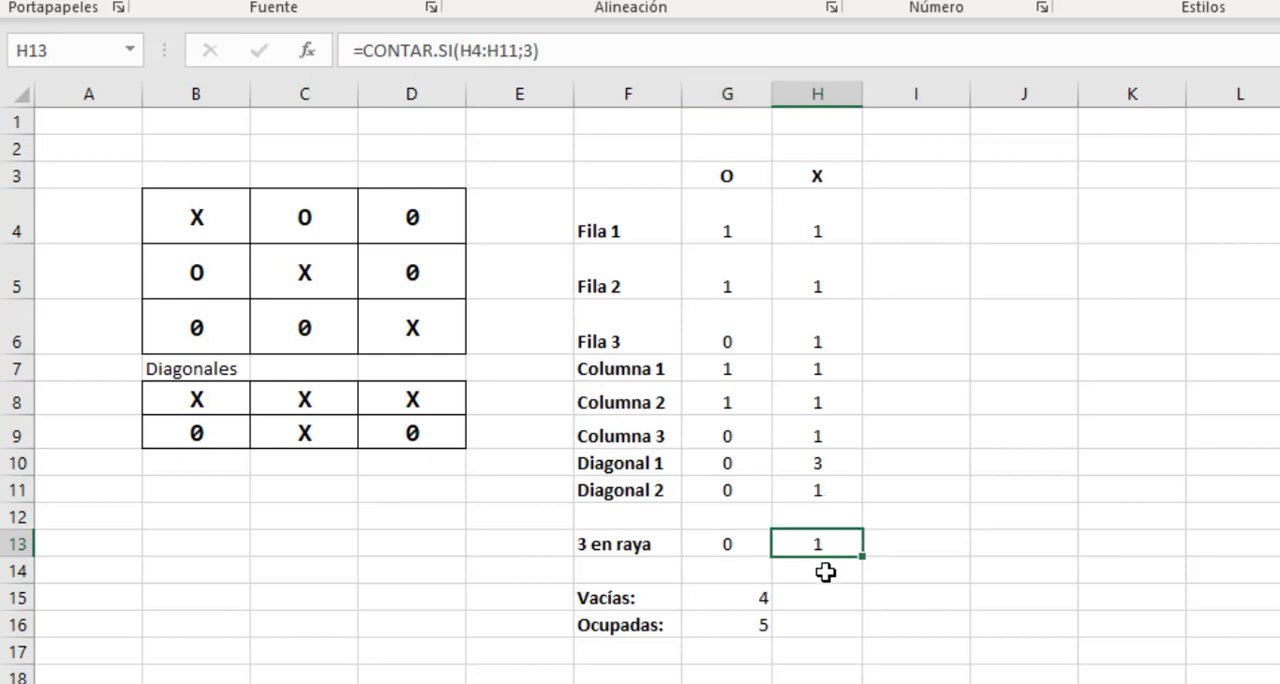
left_click(758, 602)
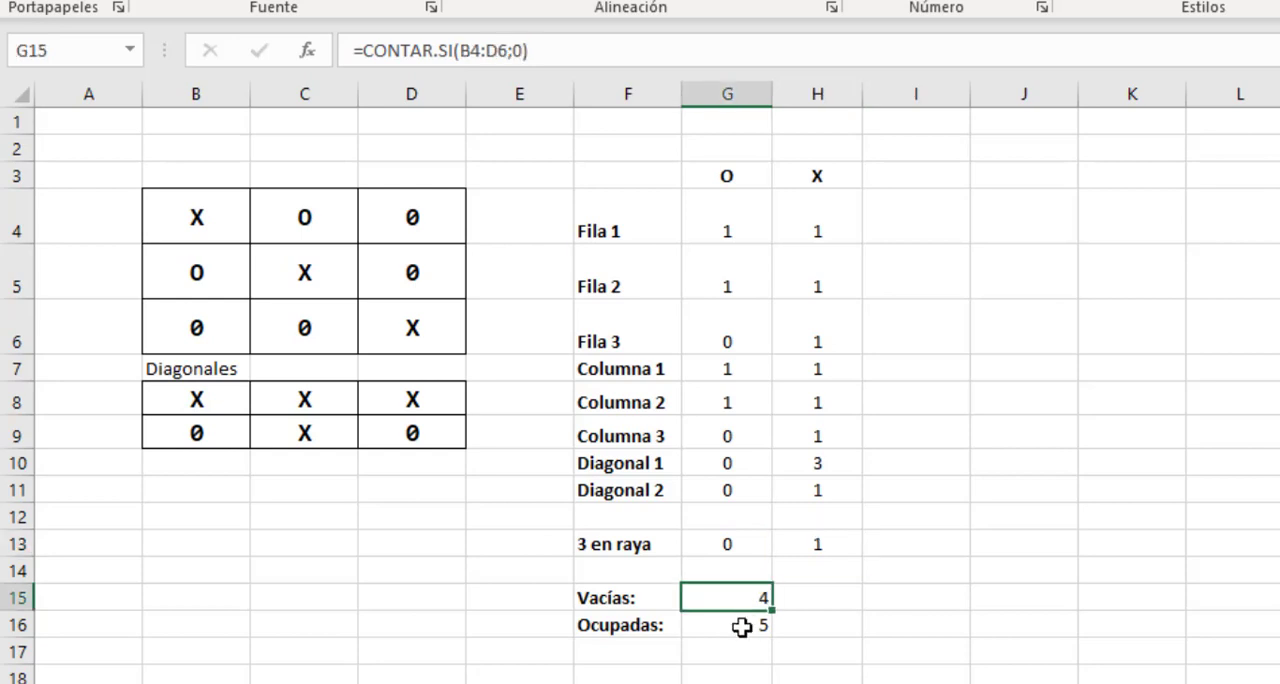
left_click(739, 627)
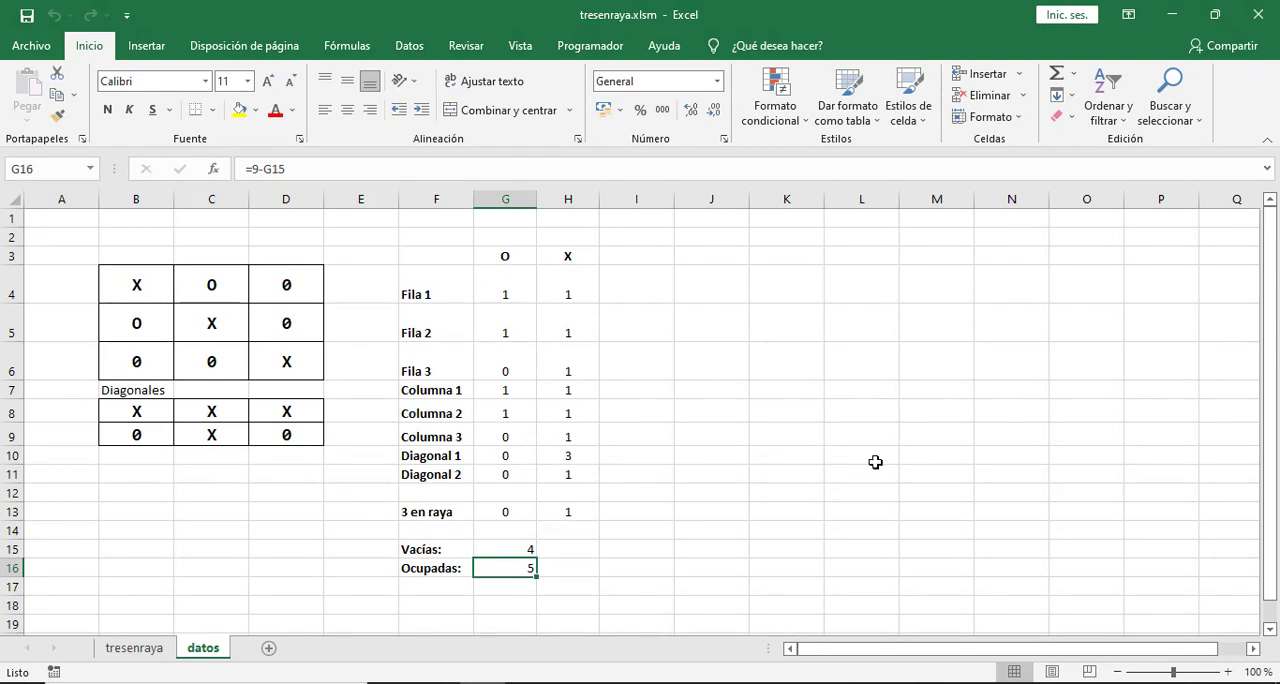
List the possible game states in K7:K10 as "Gana O", "Gana X", "Empate" and "En curso".
left_click(783, 393)
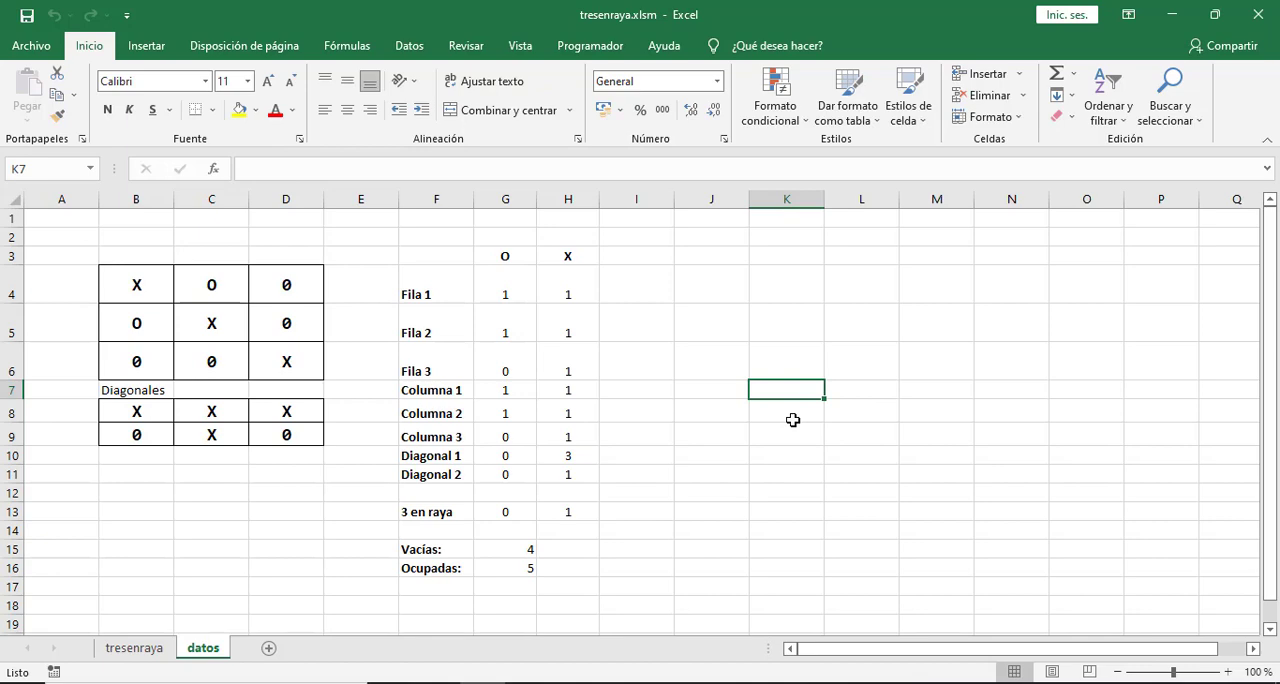
type("Gana ")
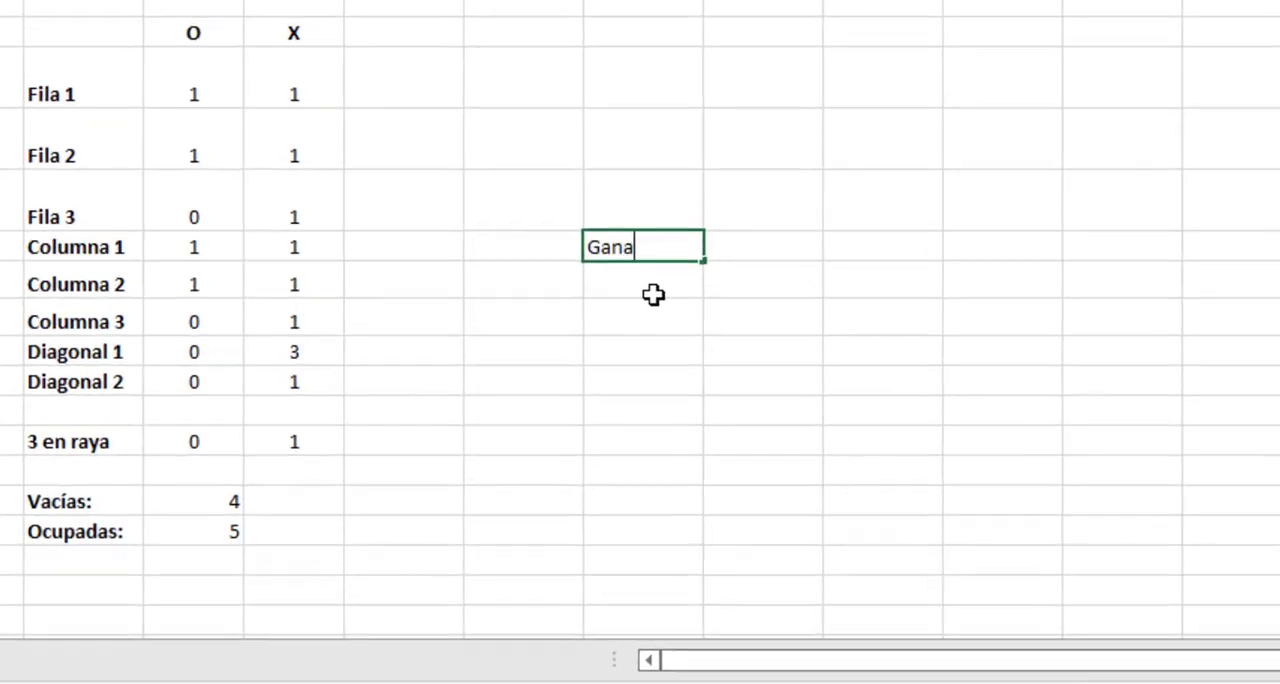
type("O")
key("Return")
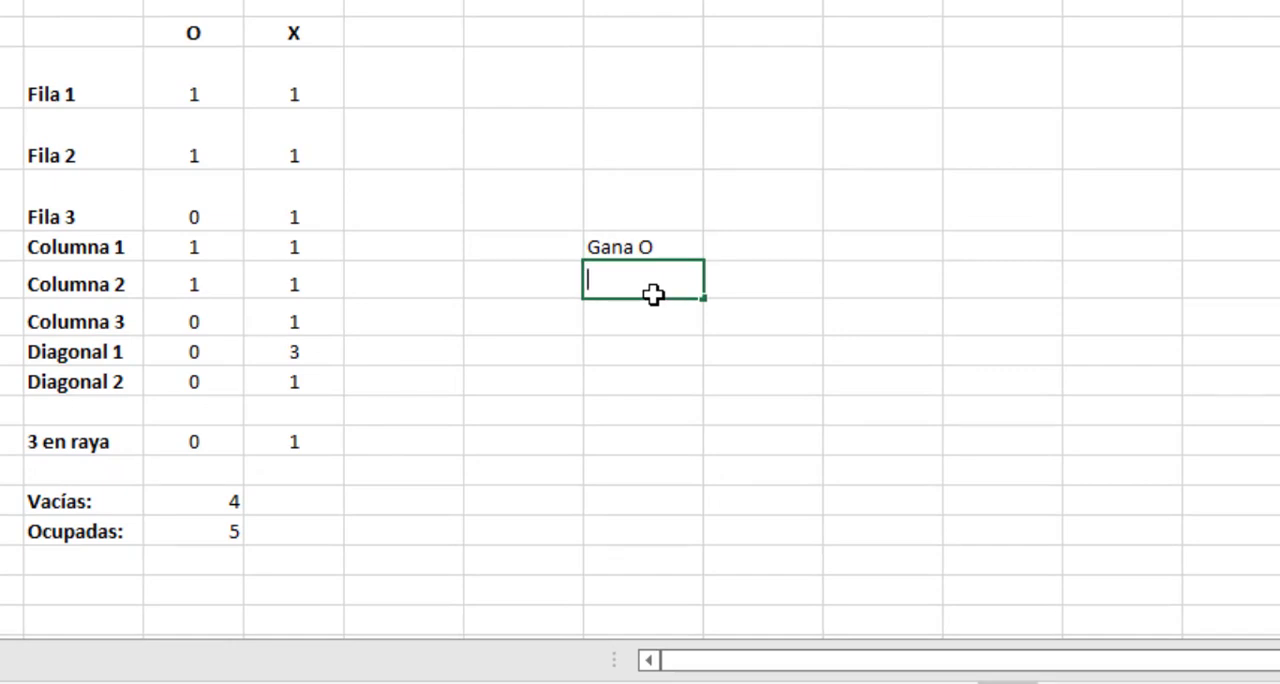
type("Gana X")
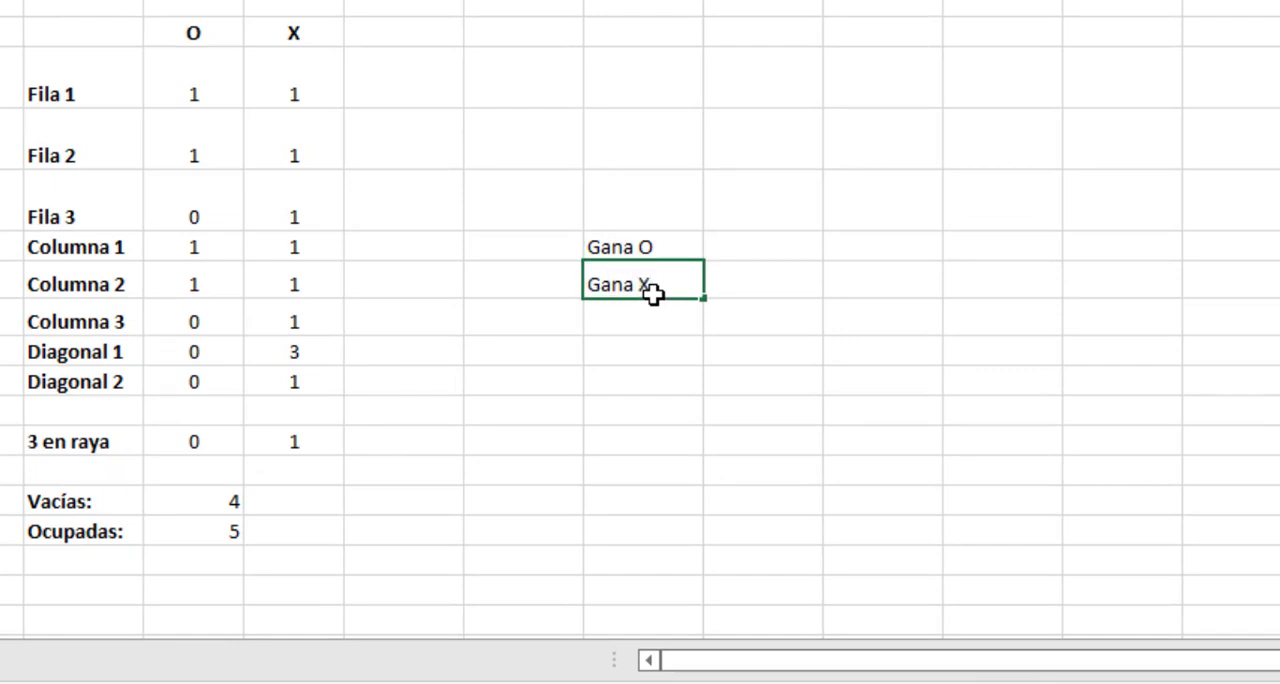
key("Return")
type("Empat")
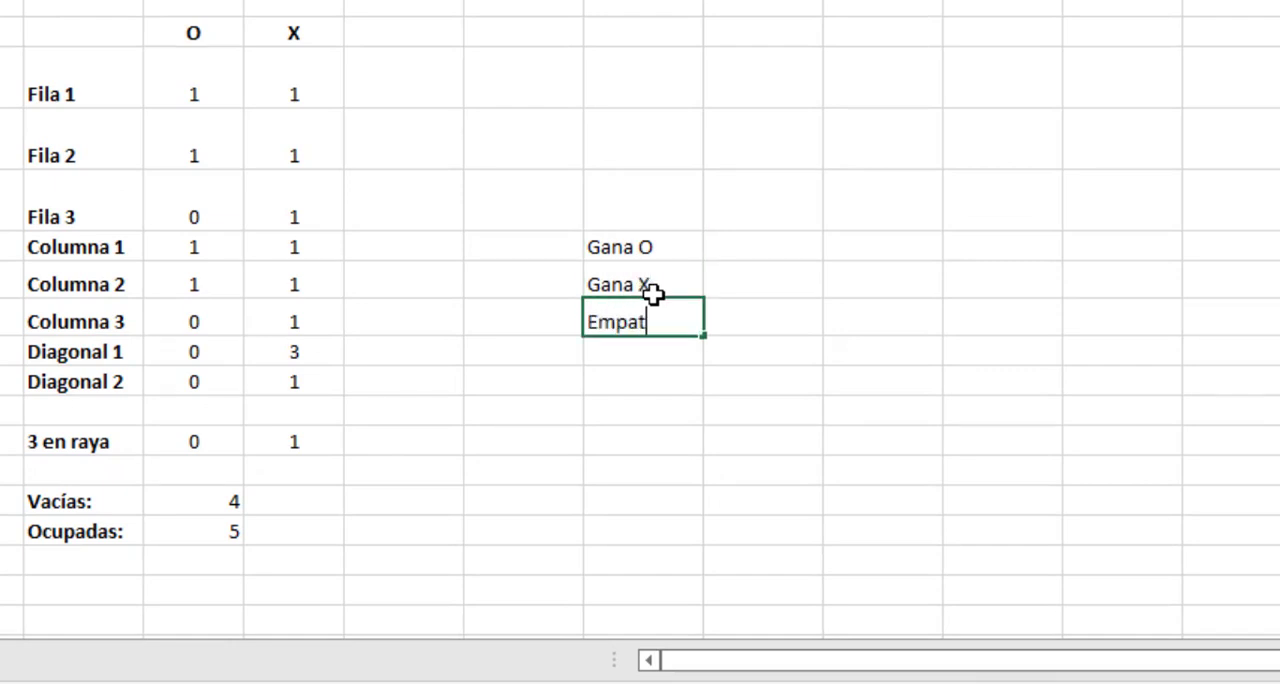
type("e")
key("Return")
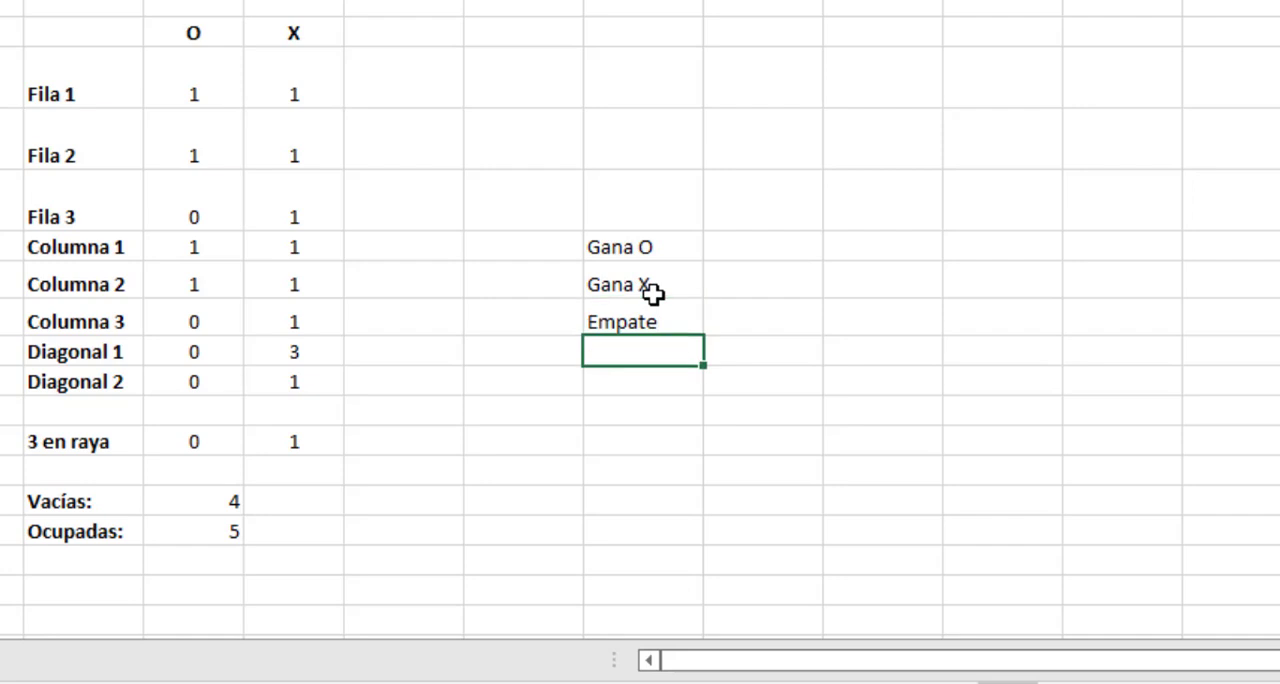
type("En curso")
key("Return")
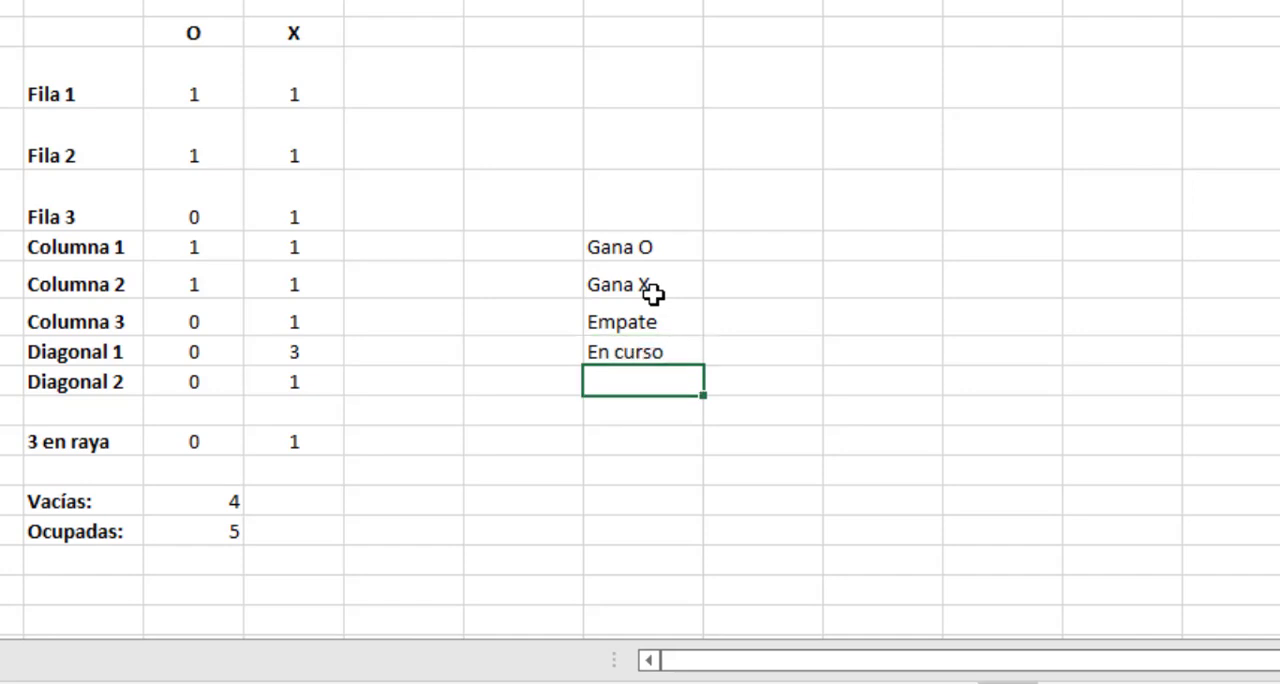
Enter "Jugador 1" beside Gana O in L7 and "Jugador 2" beside Gana X in L8.
left_click(723, 246)
type("Ju")
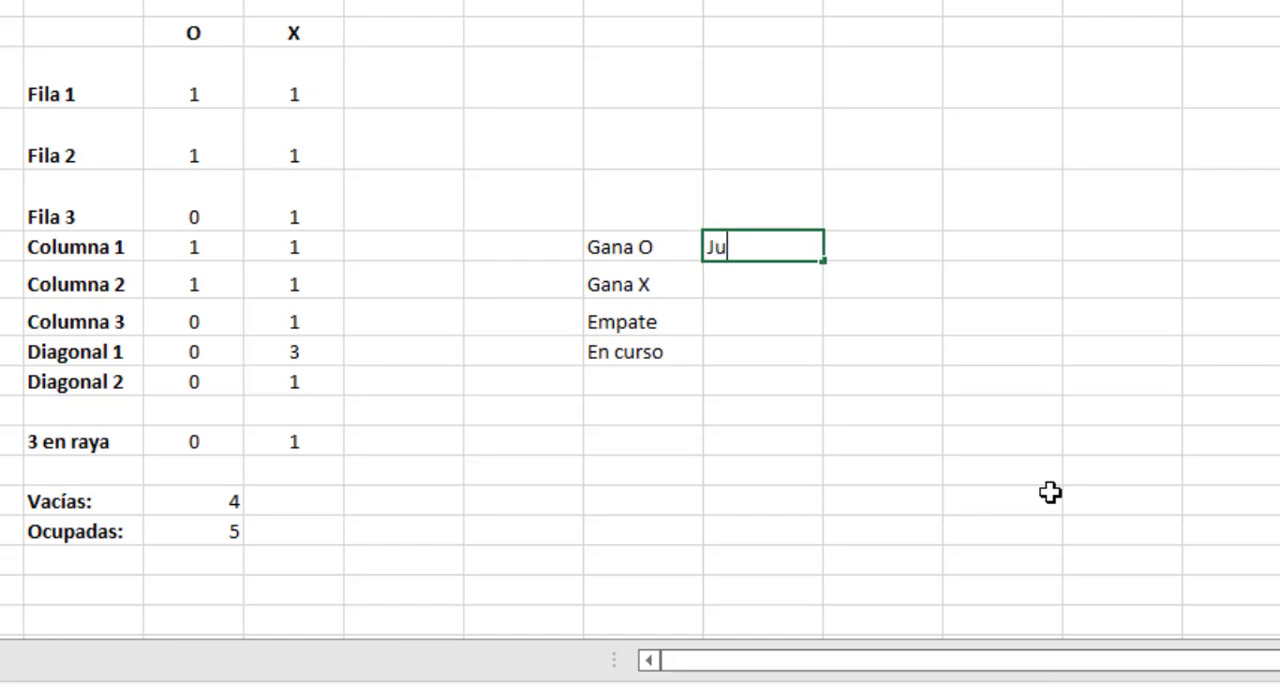
type("gador 1")
key("Return")
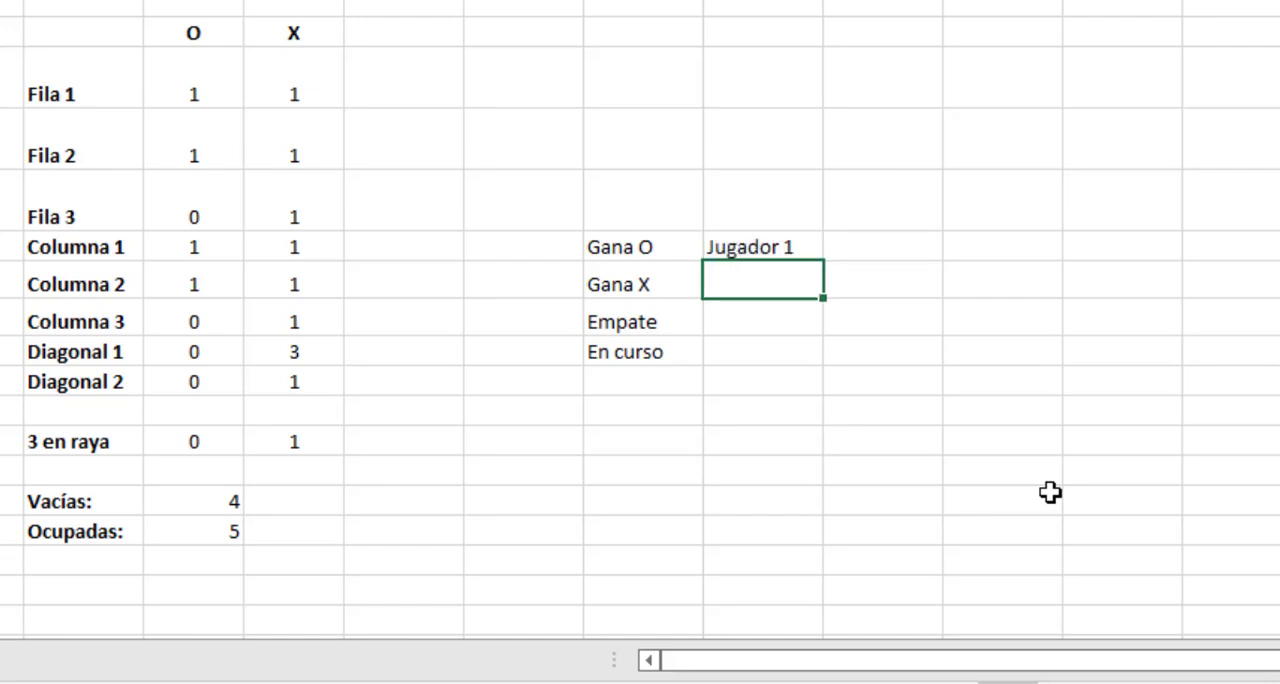
type("Jugador ")
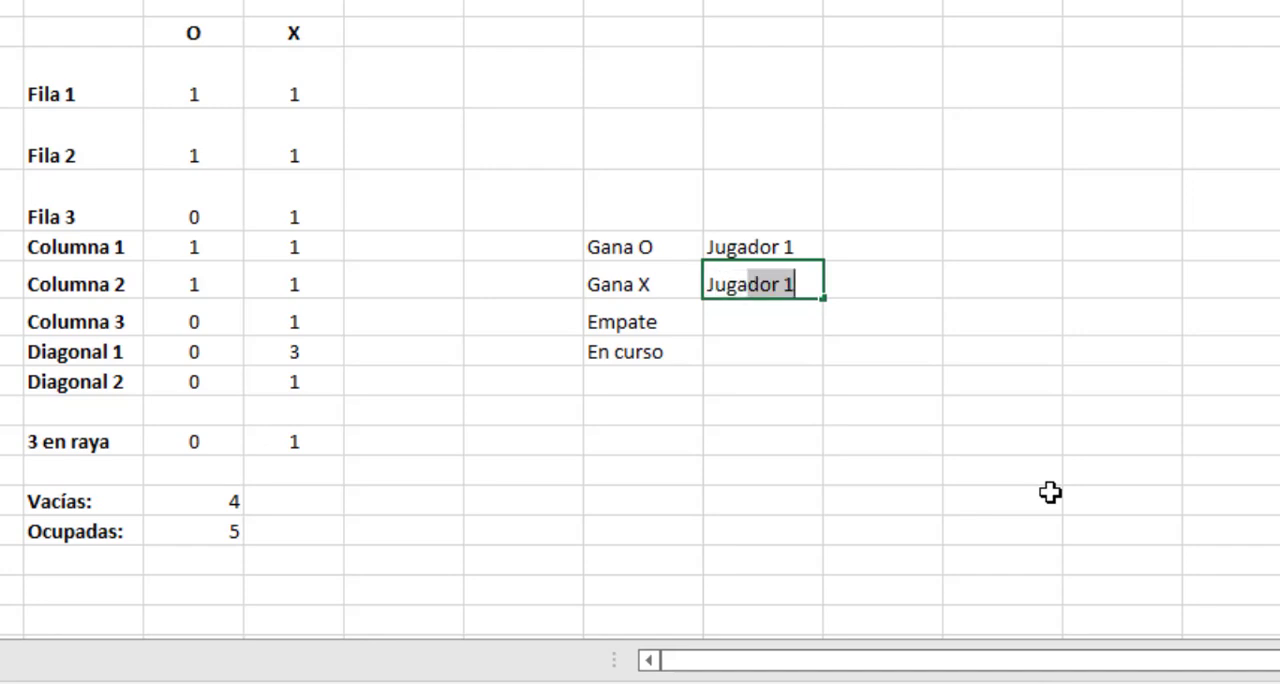
type("2")
key("Return")
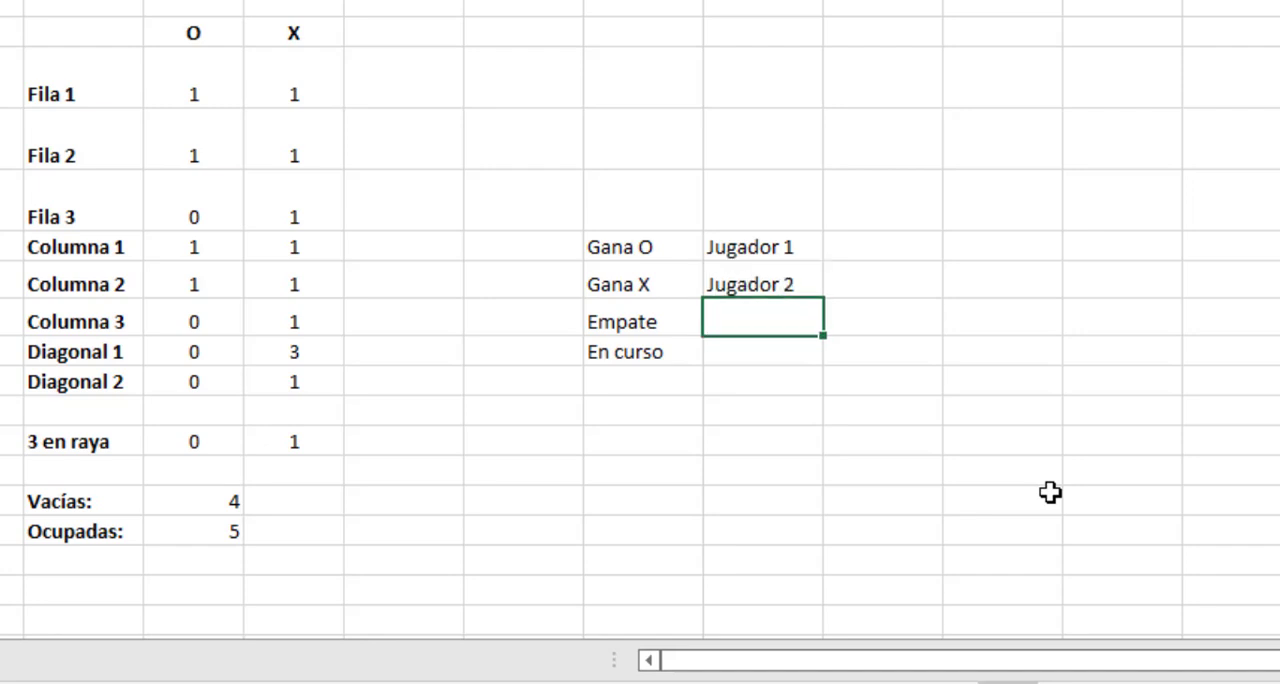
Enter the label "Estado:" in F18 for the game's status.
left_click(90, 584)
type("Estado:")
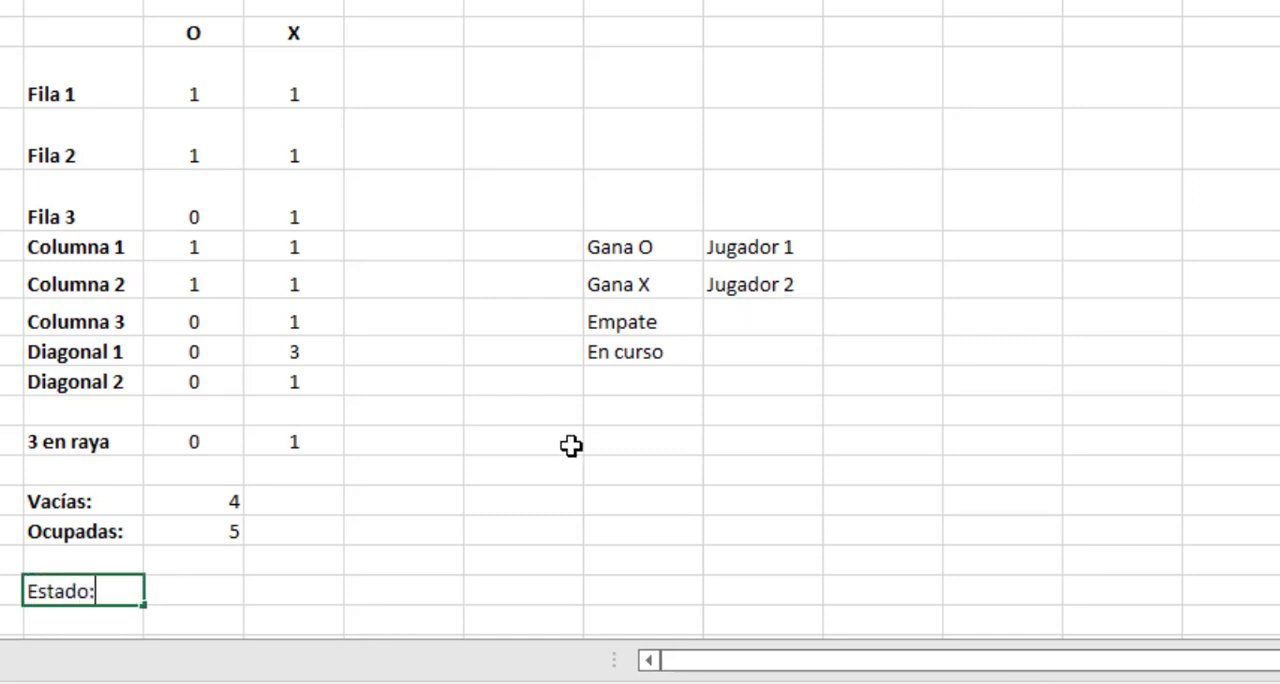
key("Tab")
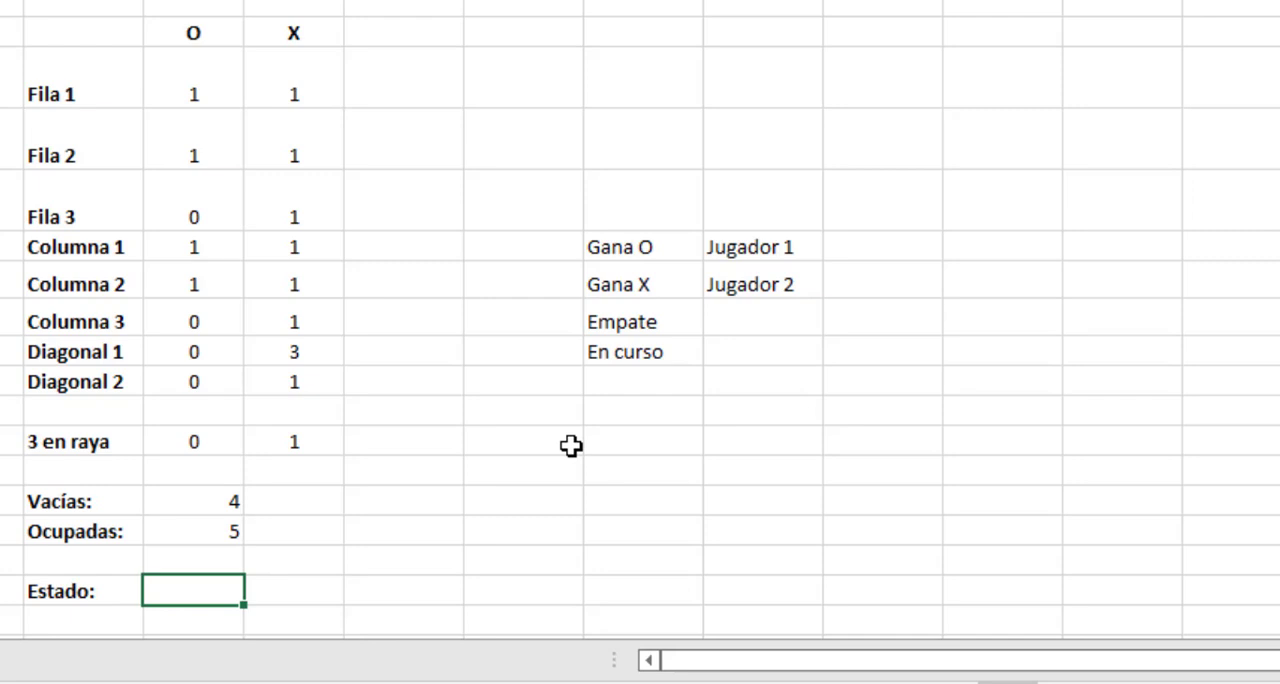
Start the status formula in G18 with =SI(G13>0;"¡Ganó el Jugador 1!"; for a win by O.
type("=SI(")
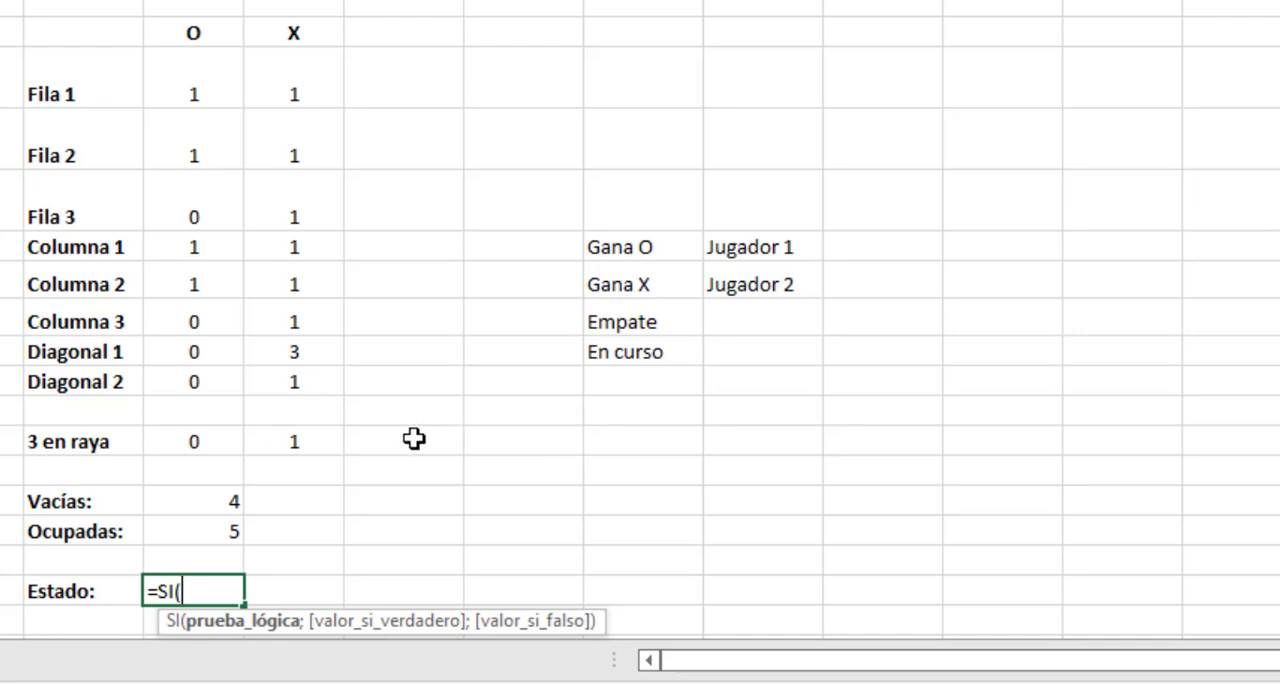
left_click(215, 443)
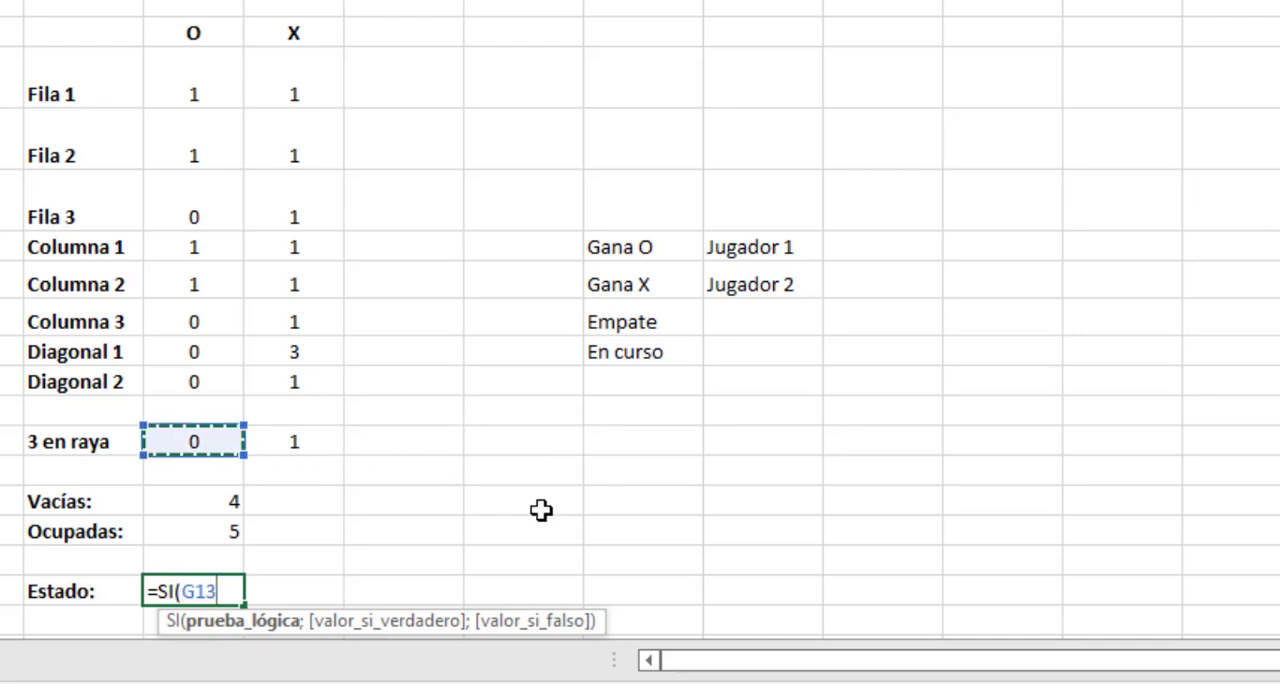
type(">0;")
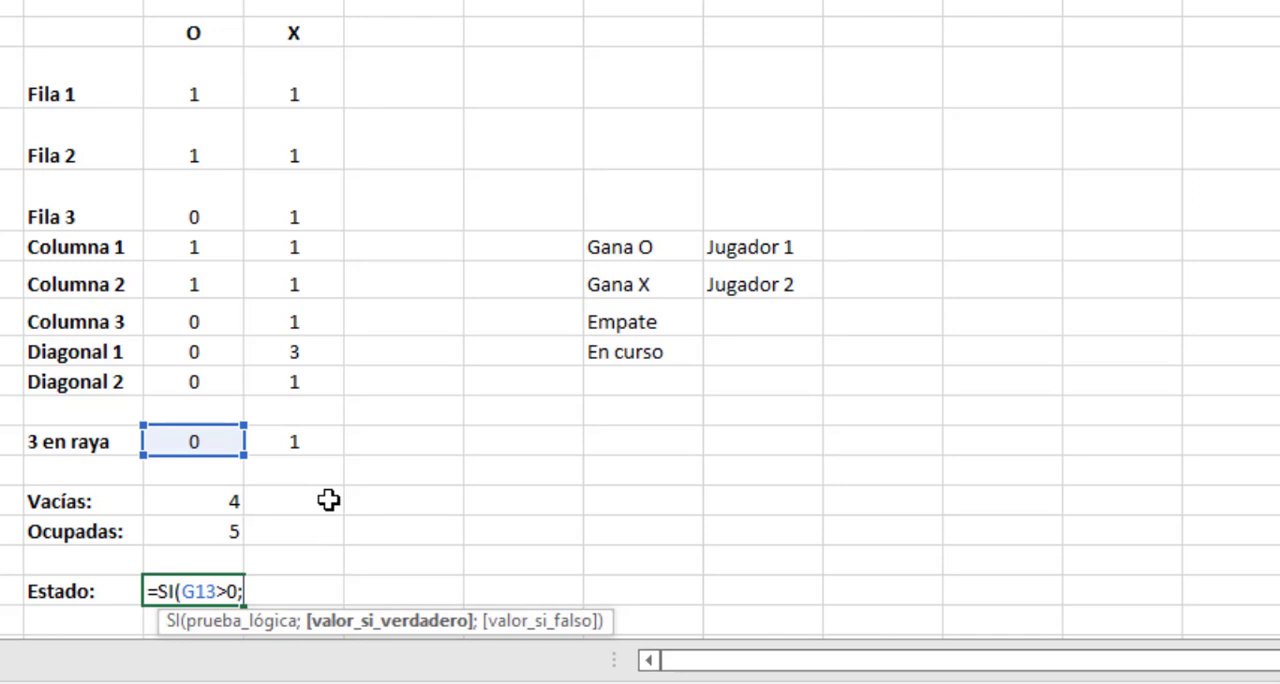
type("\"¡Ganó el ")
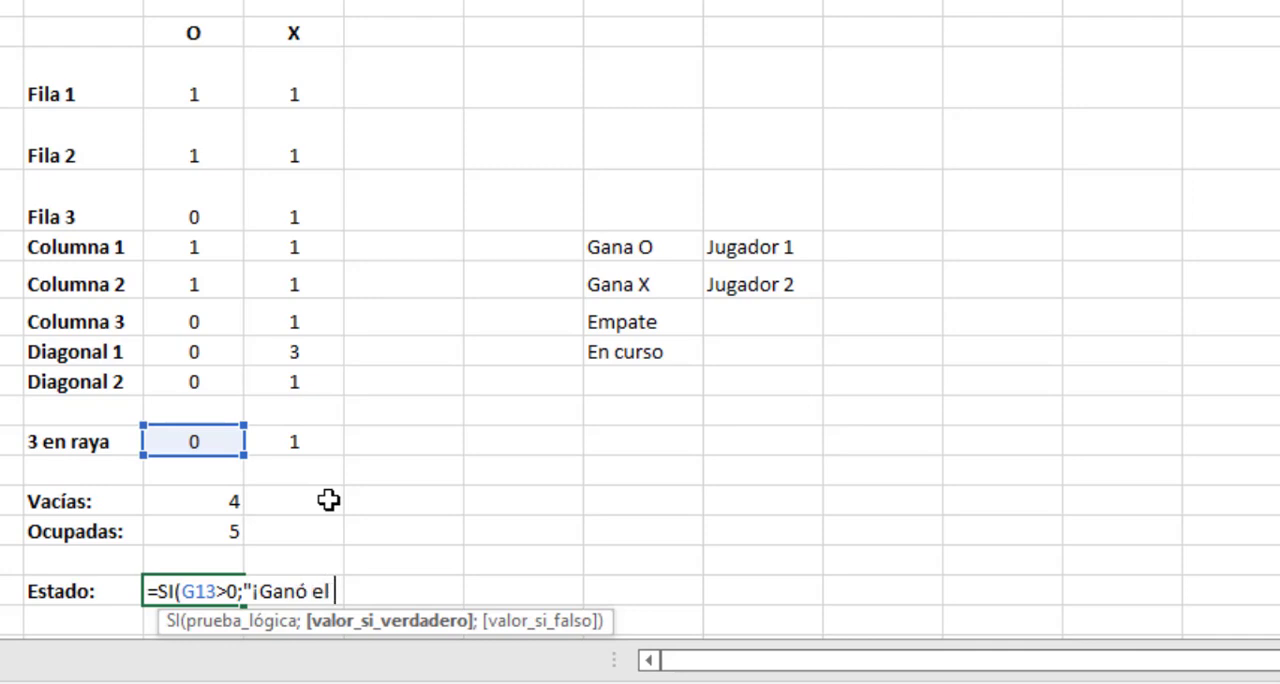
type("Jugador")
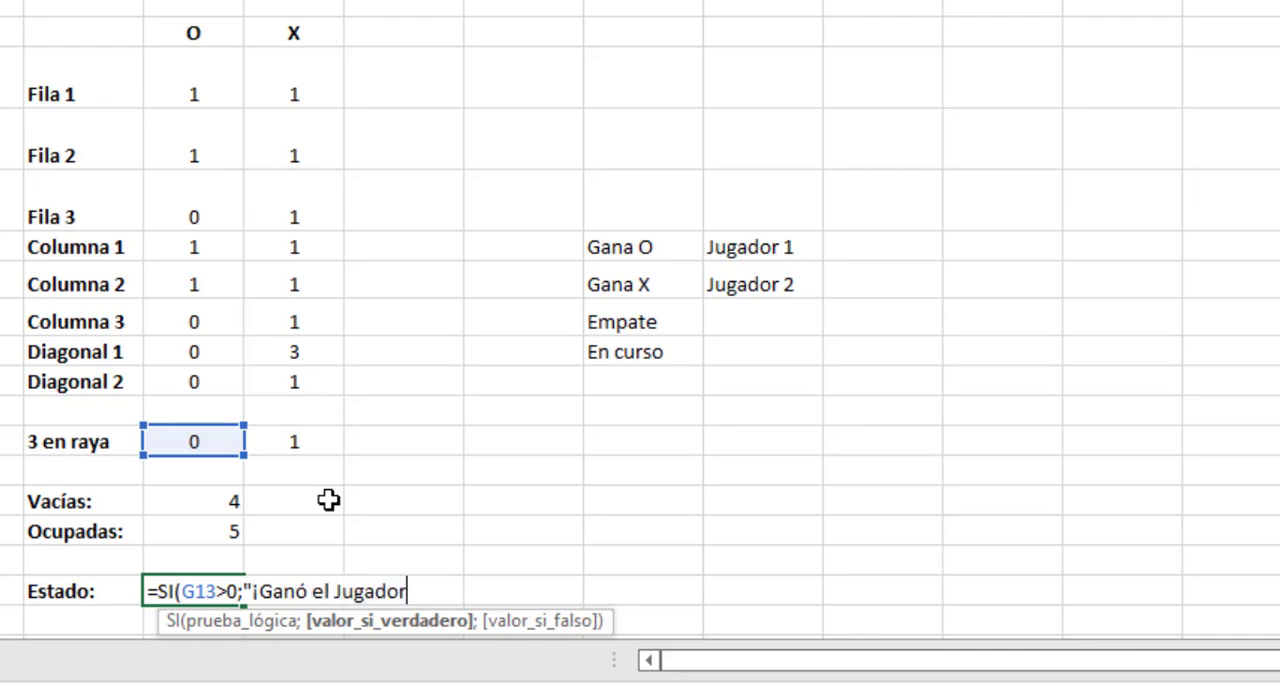
type(" 1!\";")
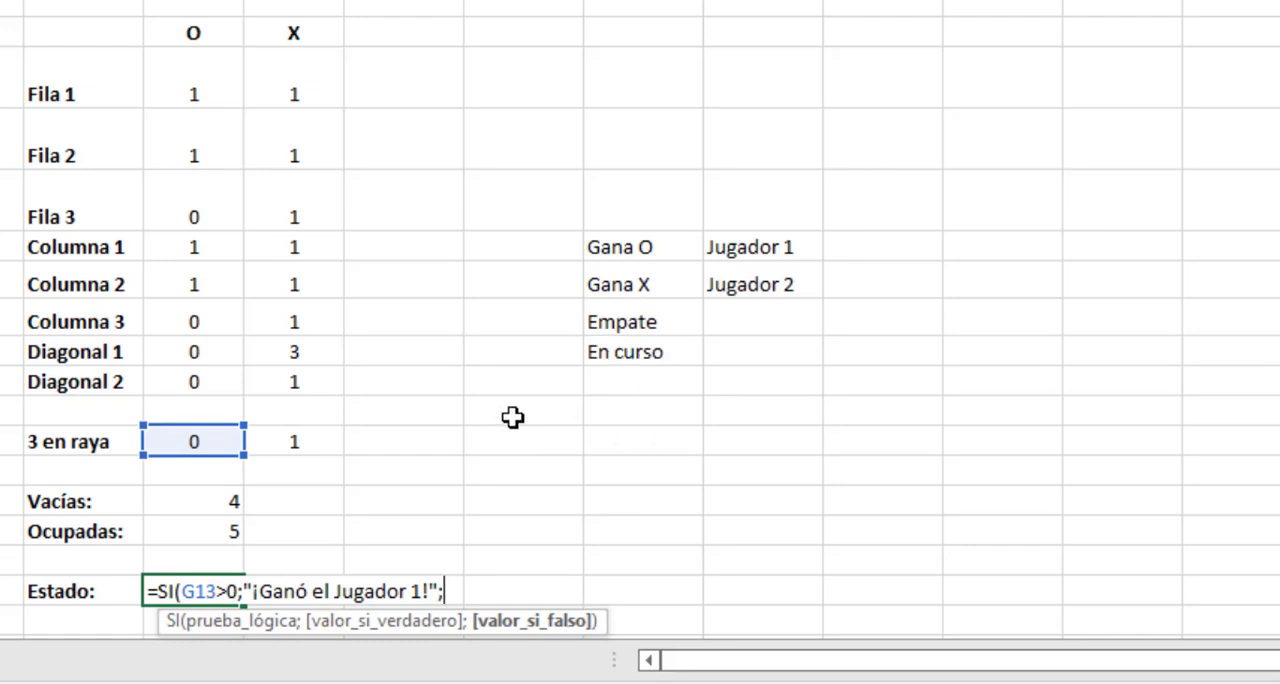
Nest a second condition in the G18 formula, SI(H13>0;"¡Ganó el Jugador 2!"; for a win by X.
type("SI")
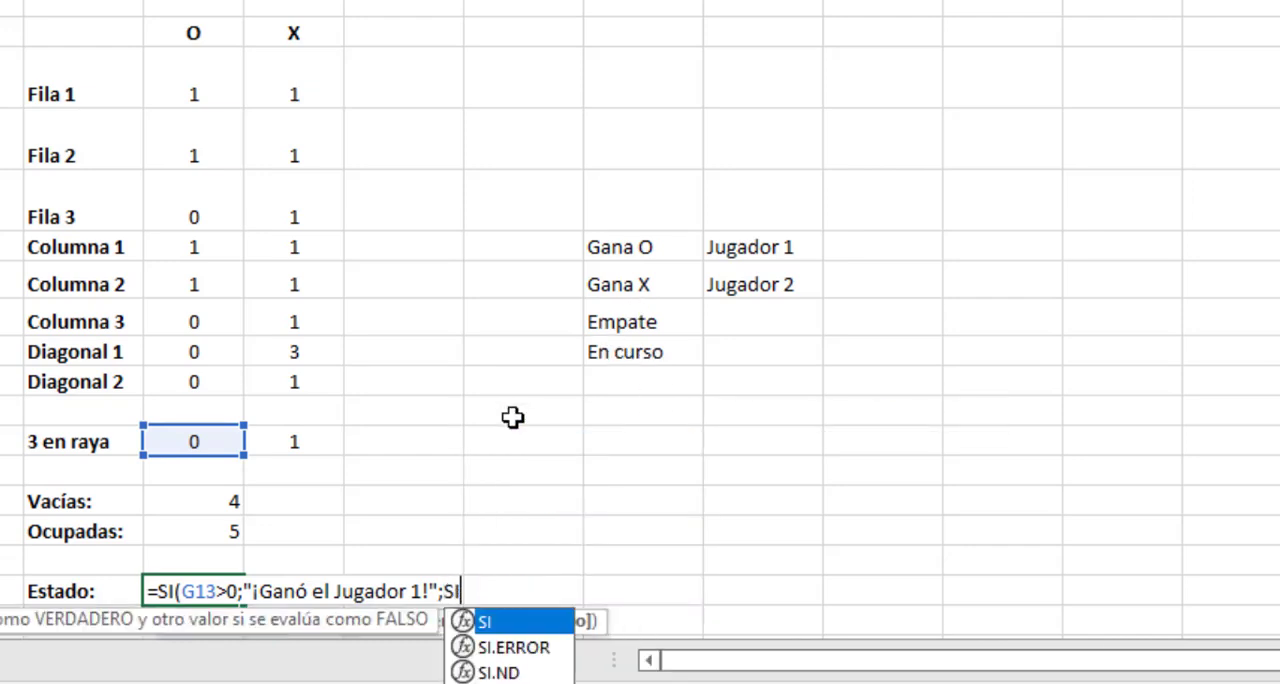
type("(")
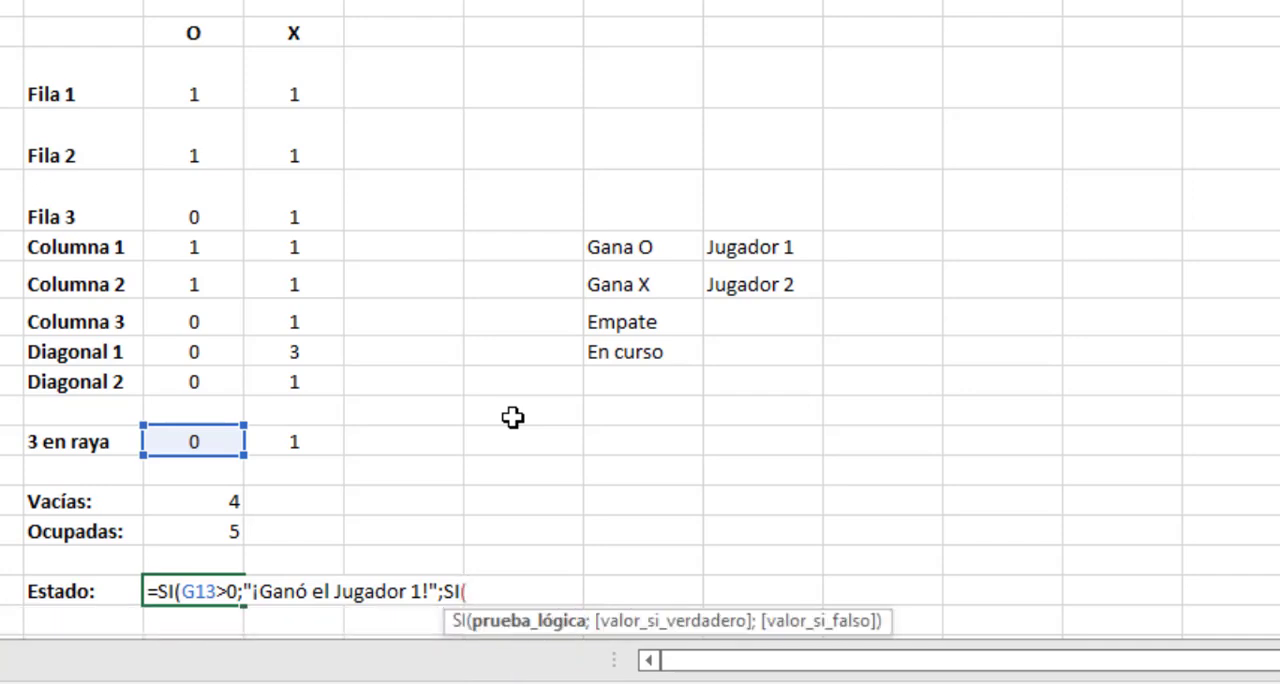
left_click(306, 443)
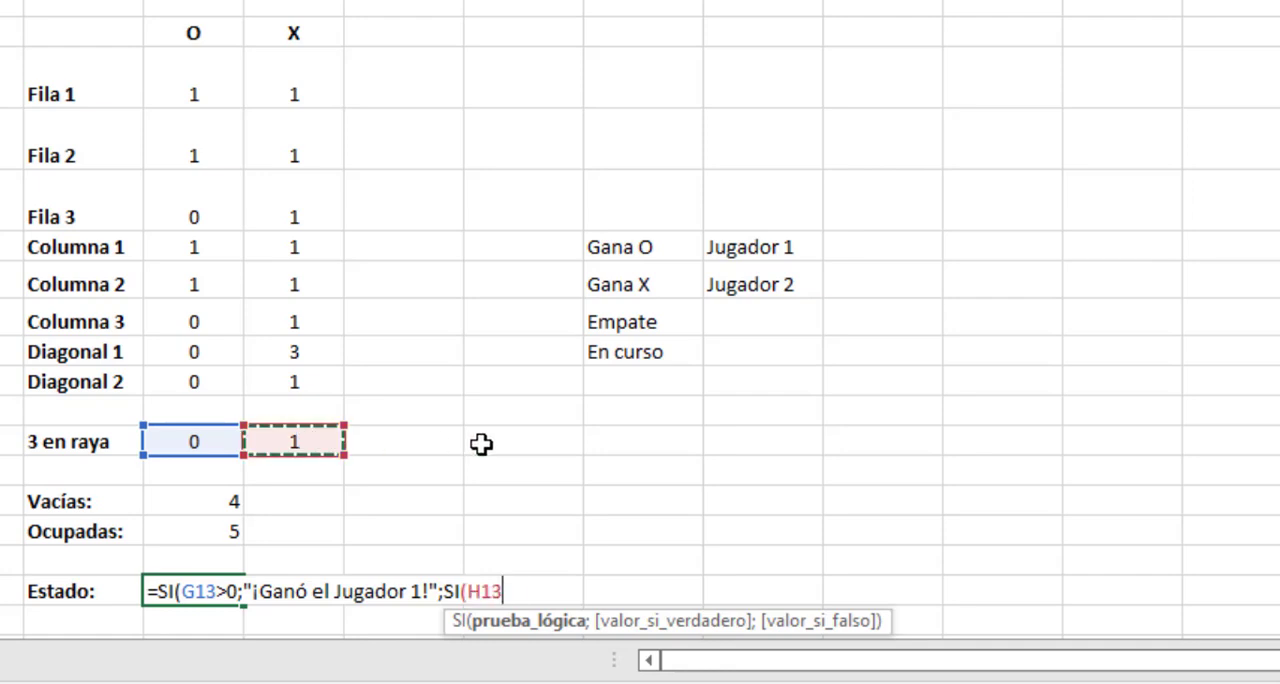
type(">0")
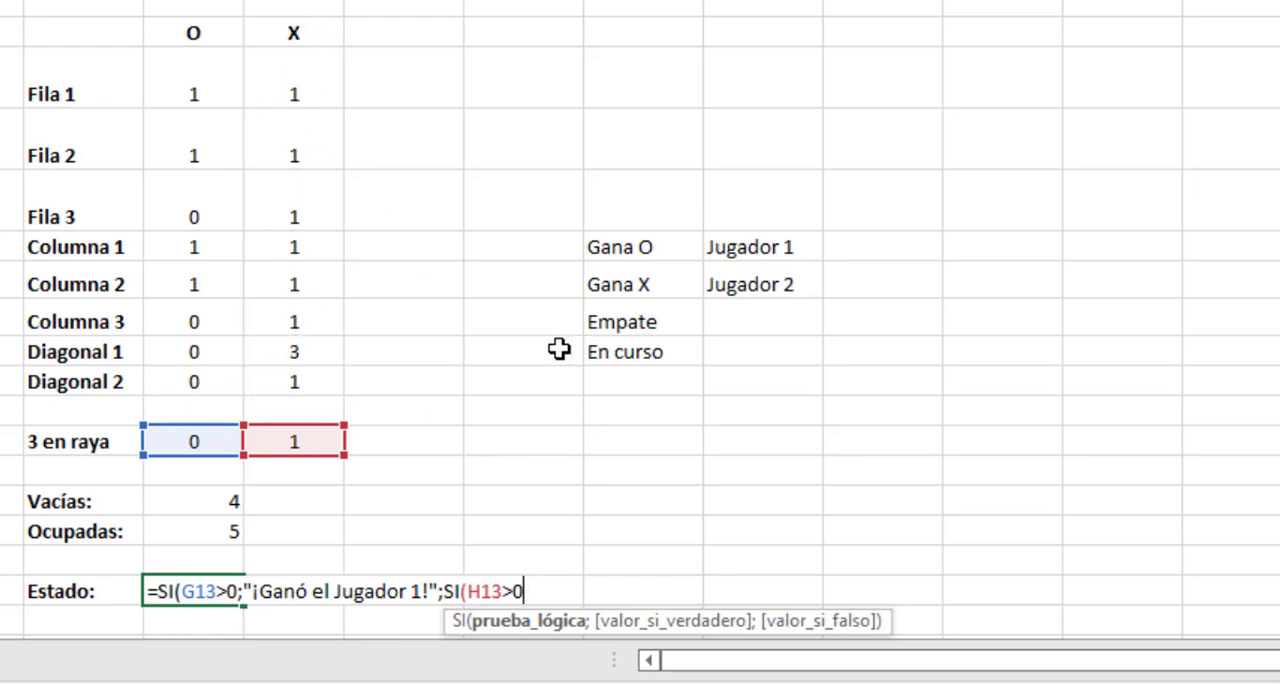
type(";")
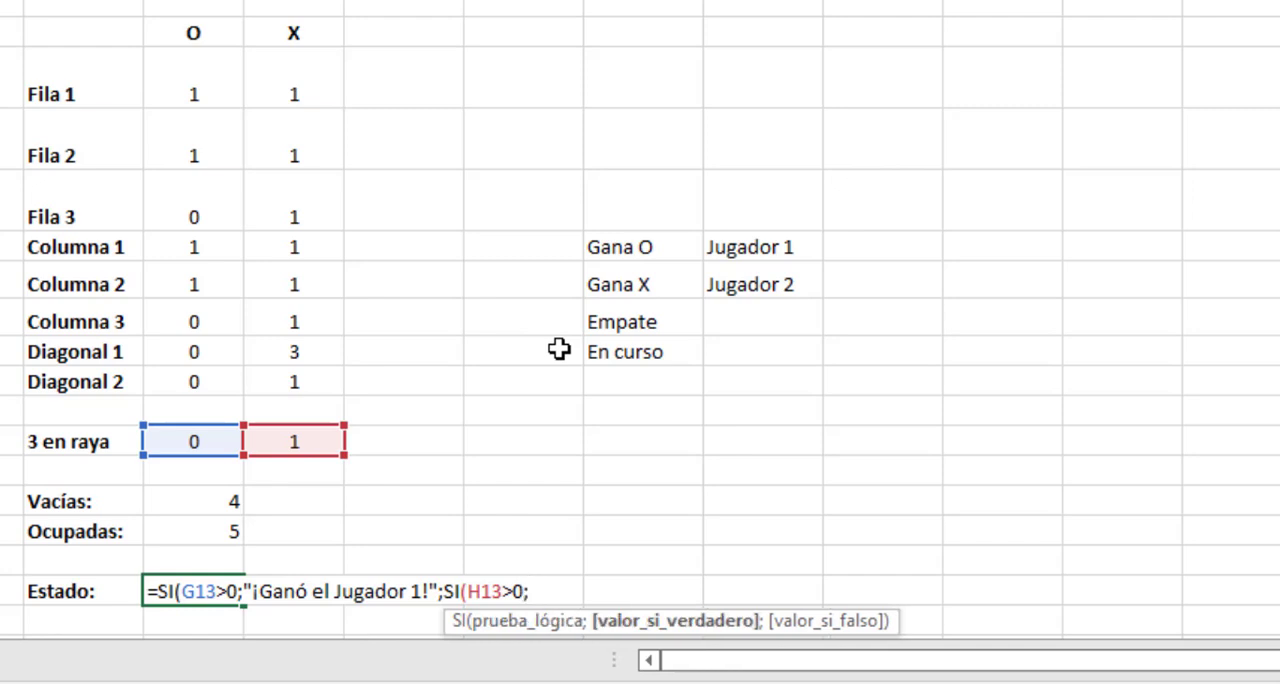
type("\"¡gAN")
key("BackSpace")
key("BackSpace")
key("BackSpace")
type("Ganó el Jugador 2")
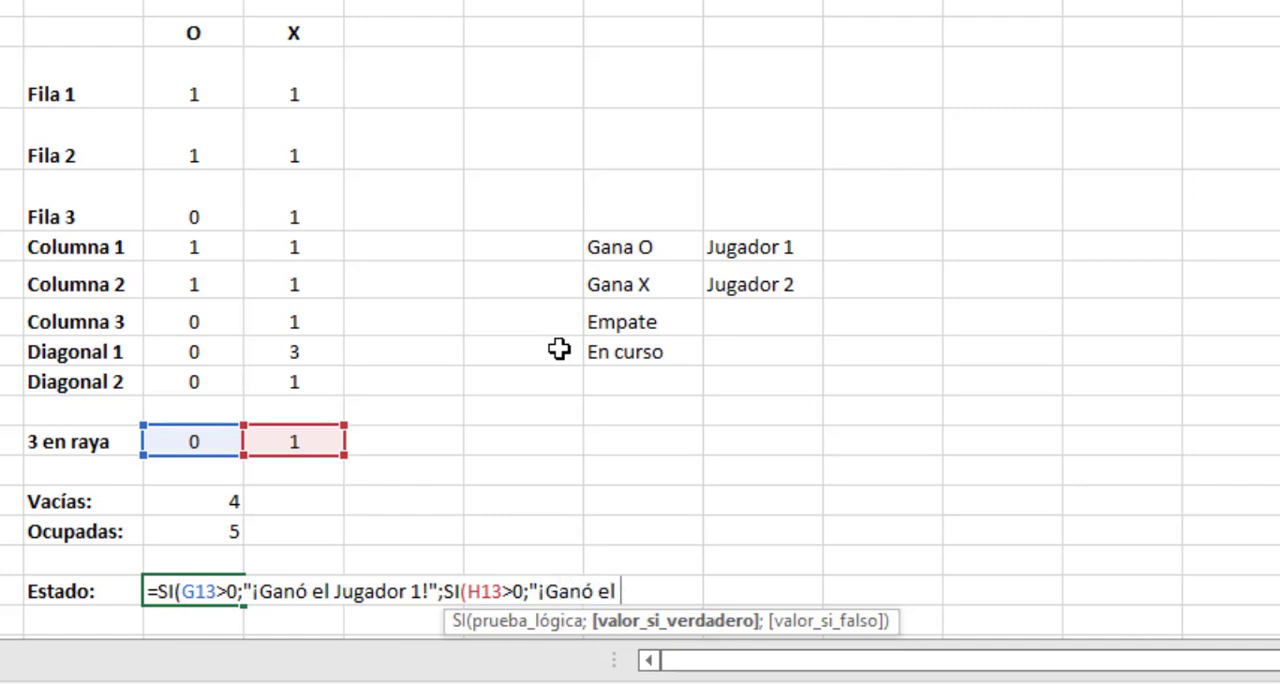
type("\"")
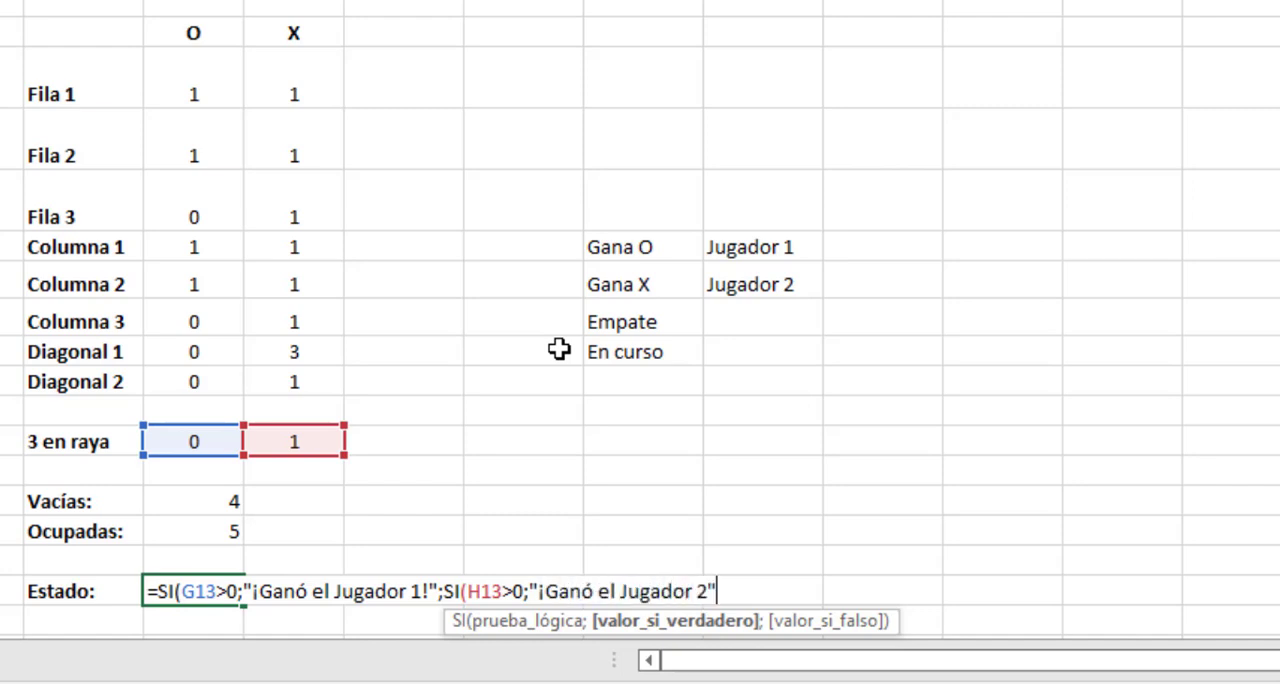
key("BackSpace")
type("!\";")
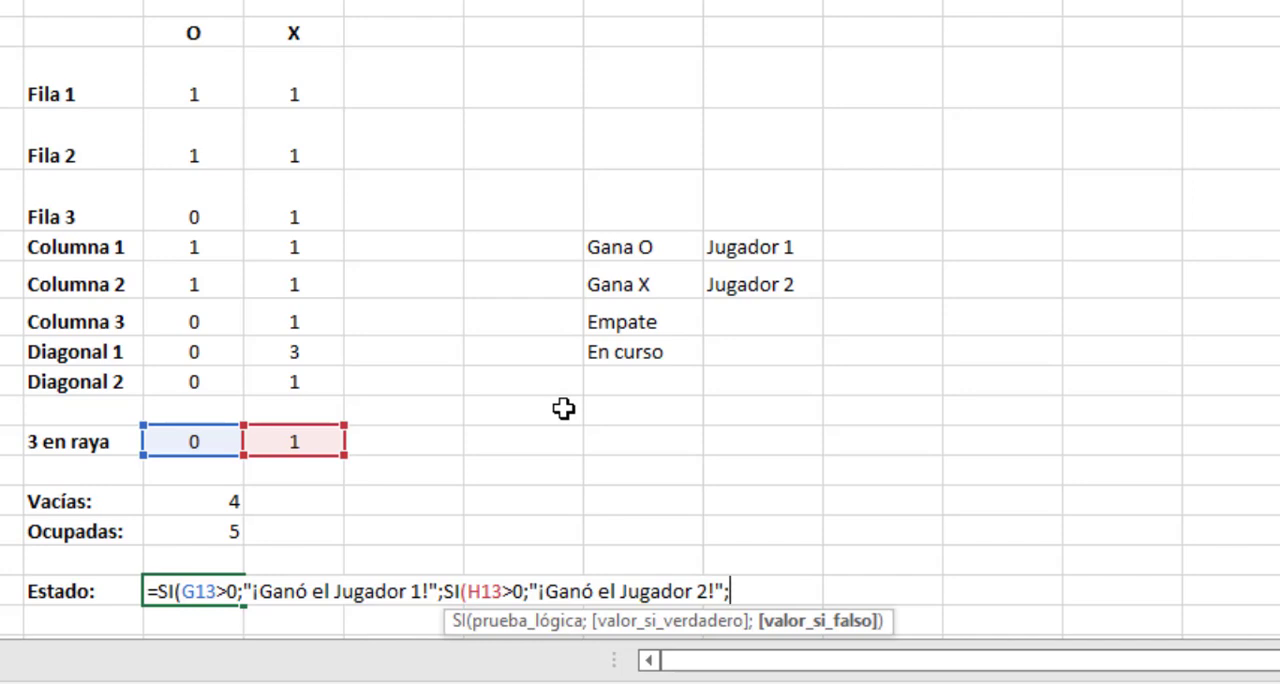
Nest a third condition in the G18 formula, SI(G15=0;"¡Empate!"; for a draw when no cells are empty.
type("SI")
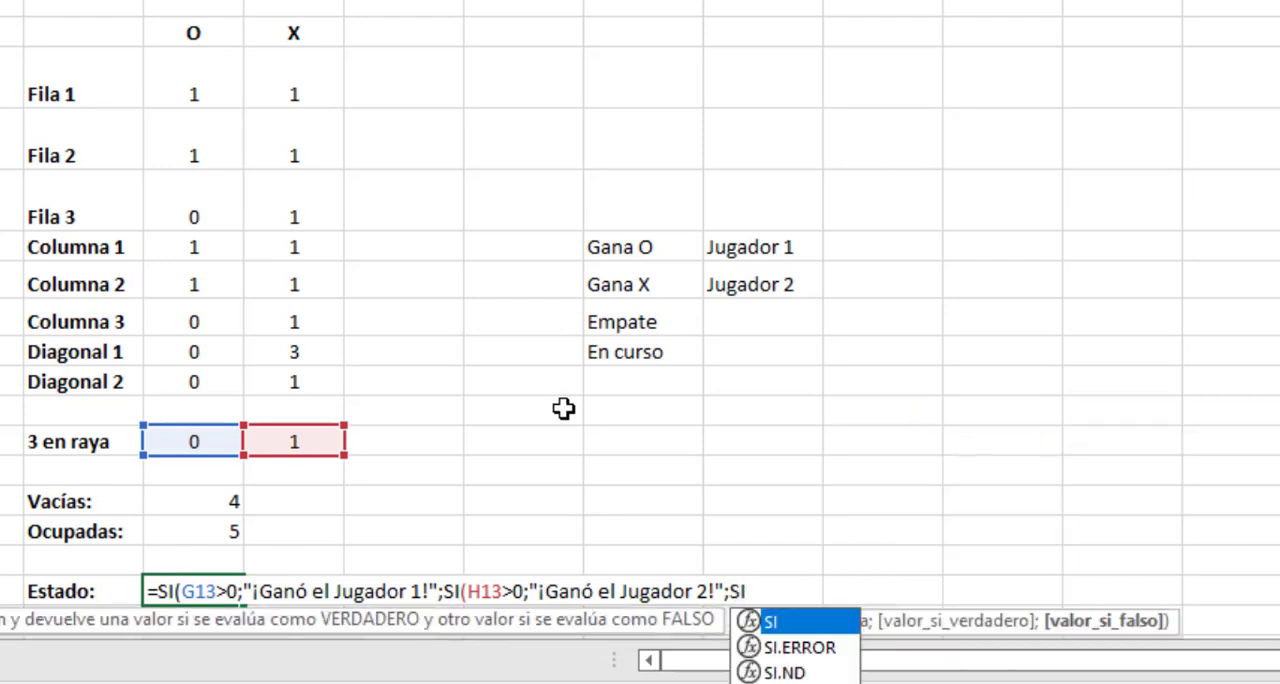
type("(")
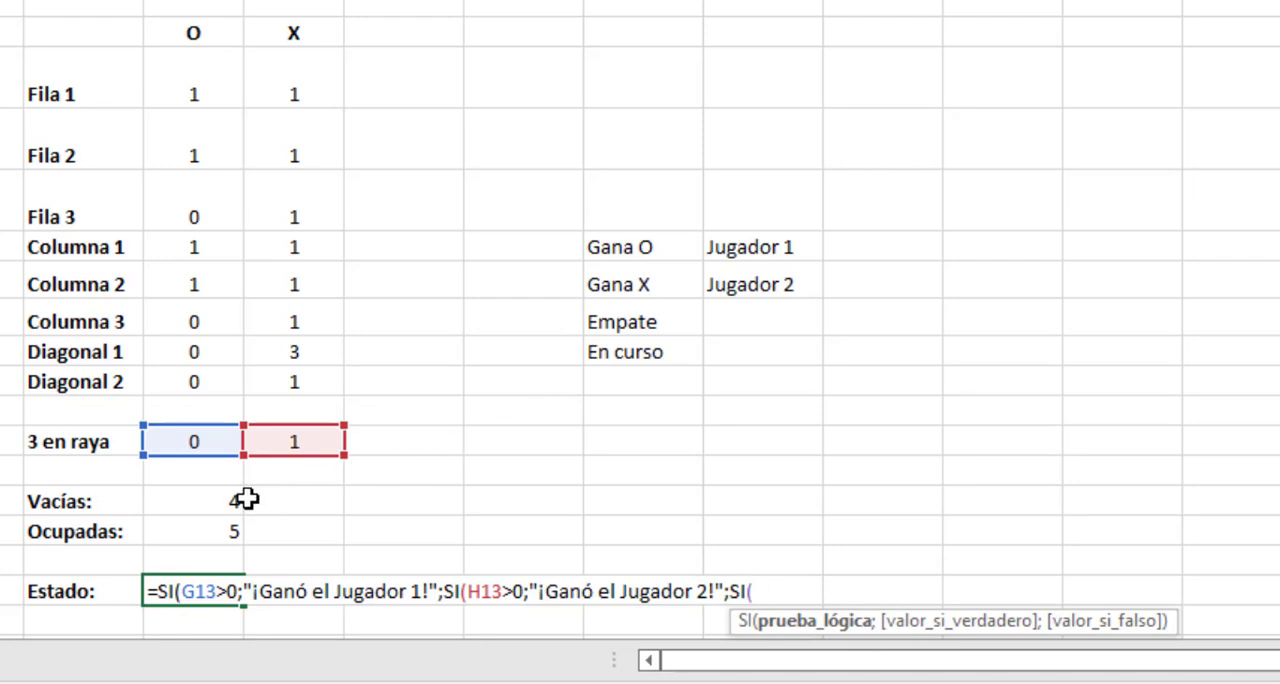
left_click(205, 501)
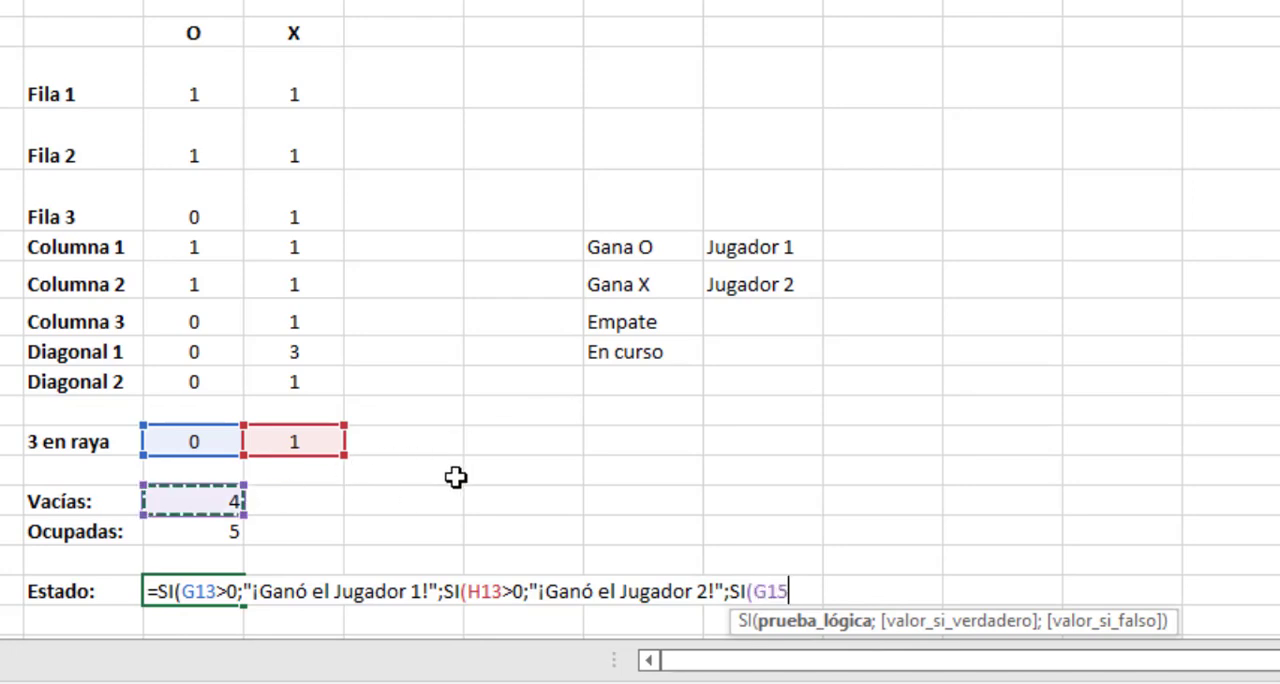
type("=0")
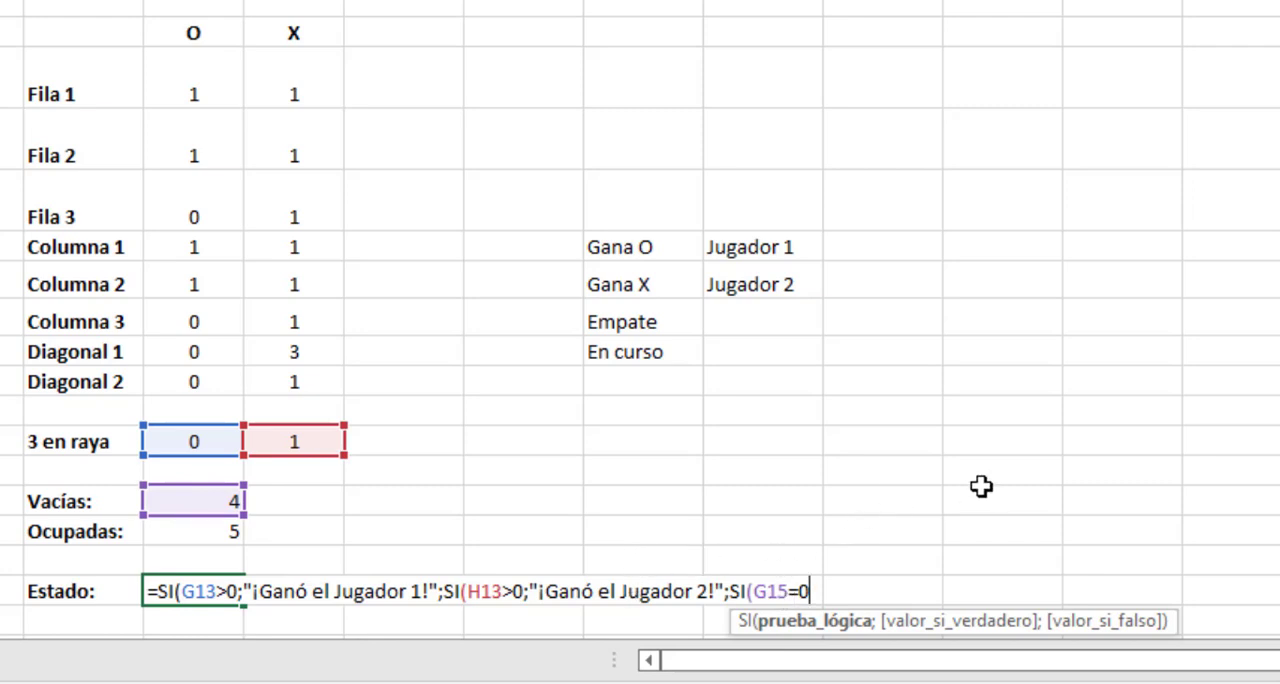
type(";")
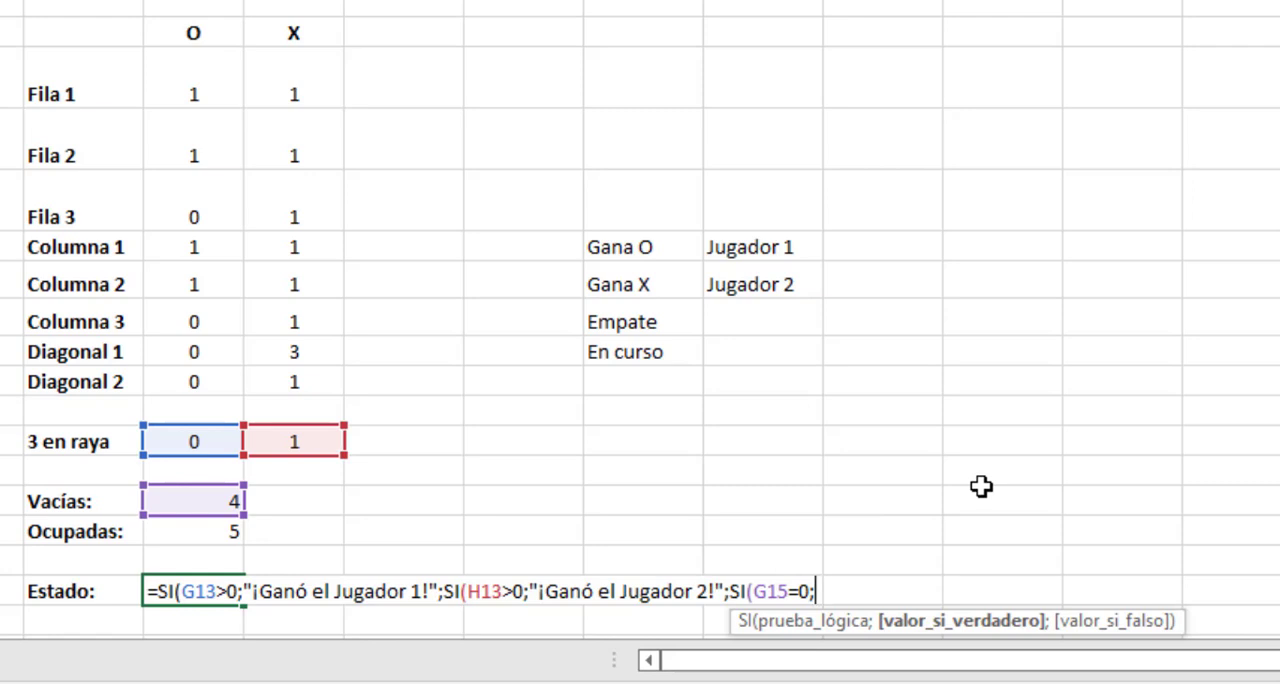
type("\"¡eMP")
key("BackSpace")
key("BackSpace")
key("BackSpace")
type("Empate!")
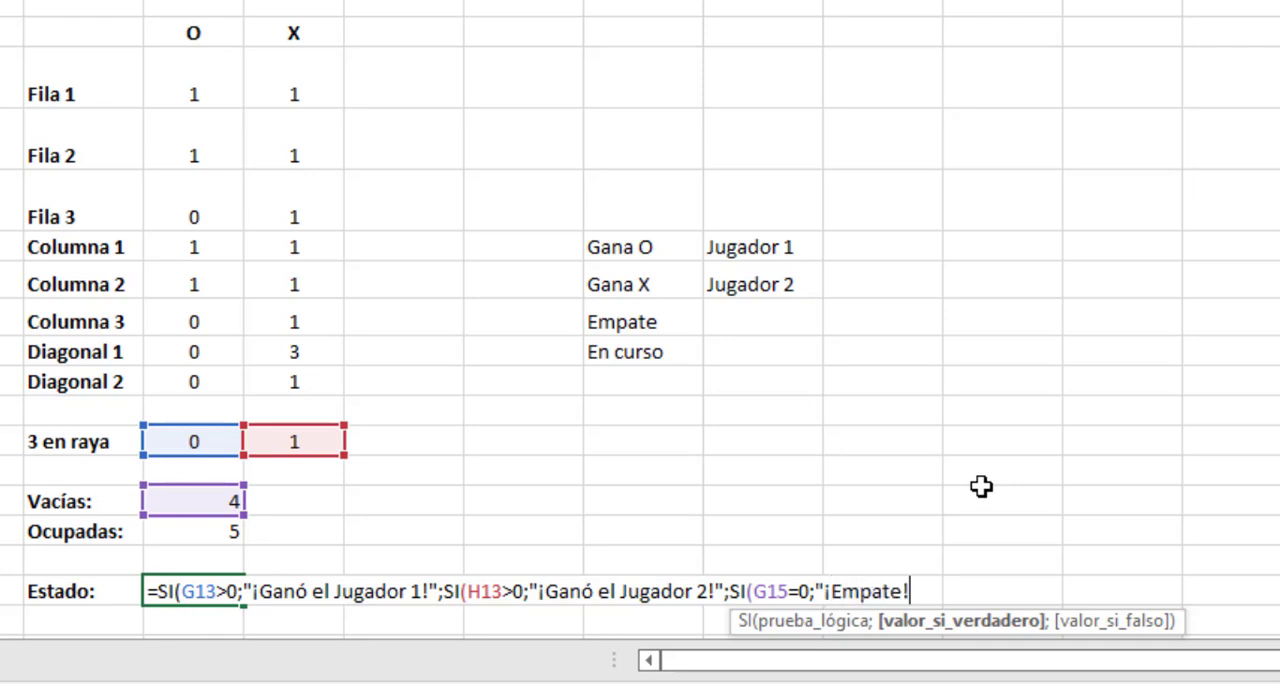
type("\";")
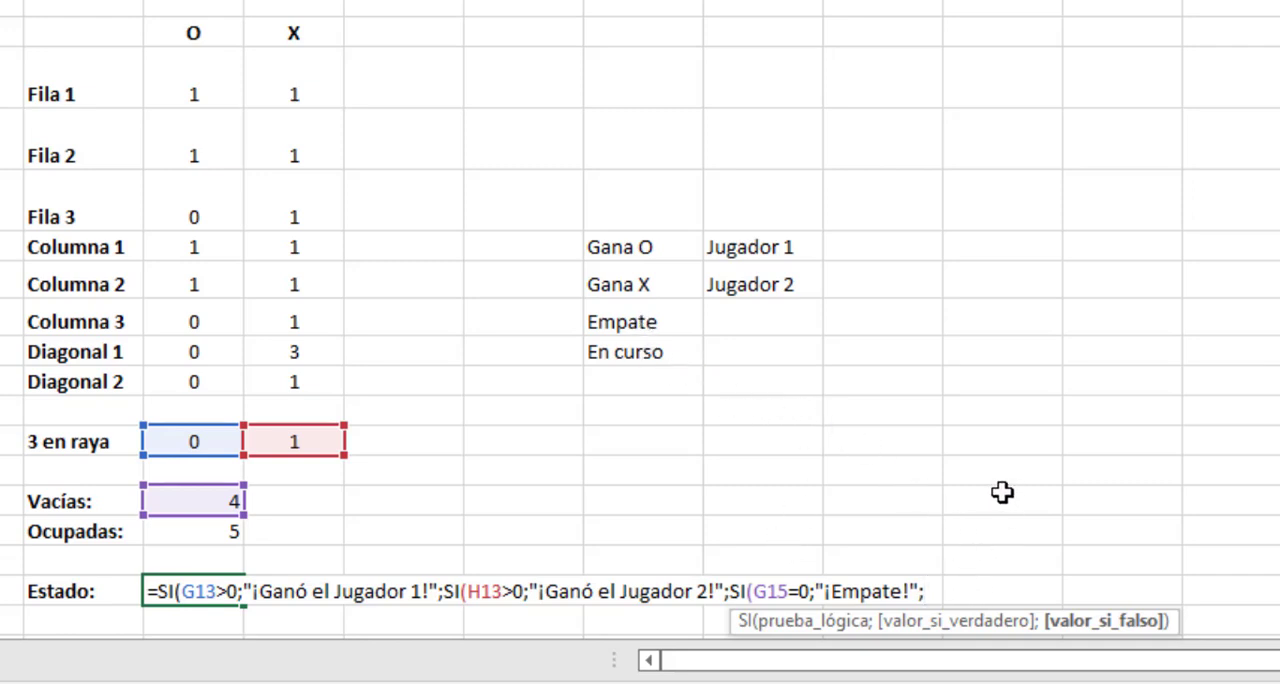
Finish the G18 formula with an empty text "" for a game in progress and close all three nested SI functions.
type("\"\"")
type(")")
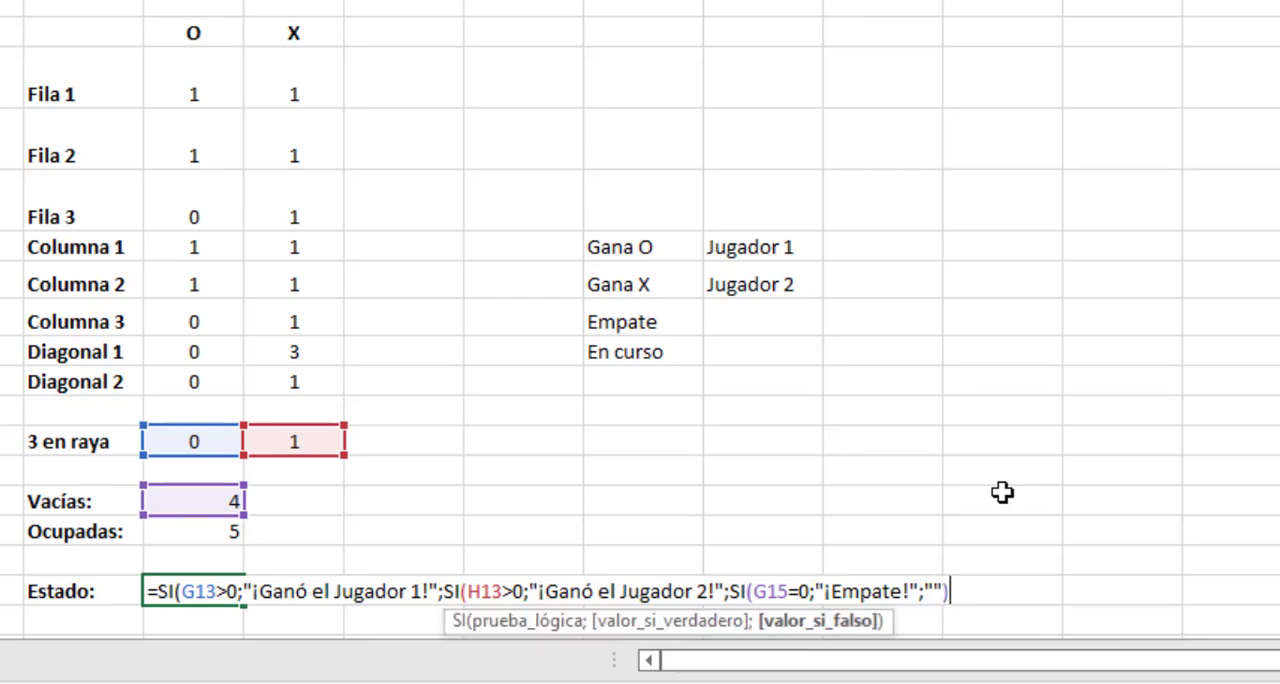
type(")")
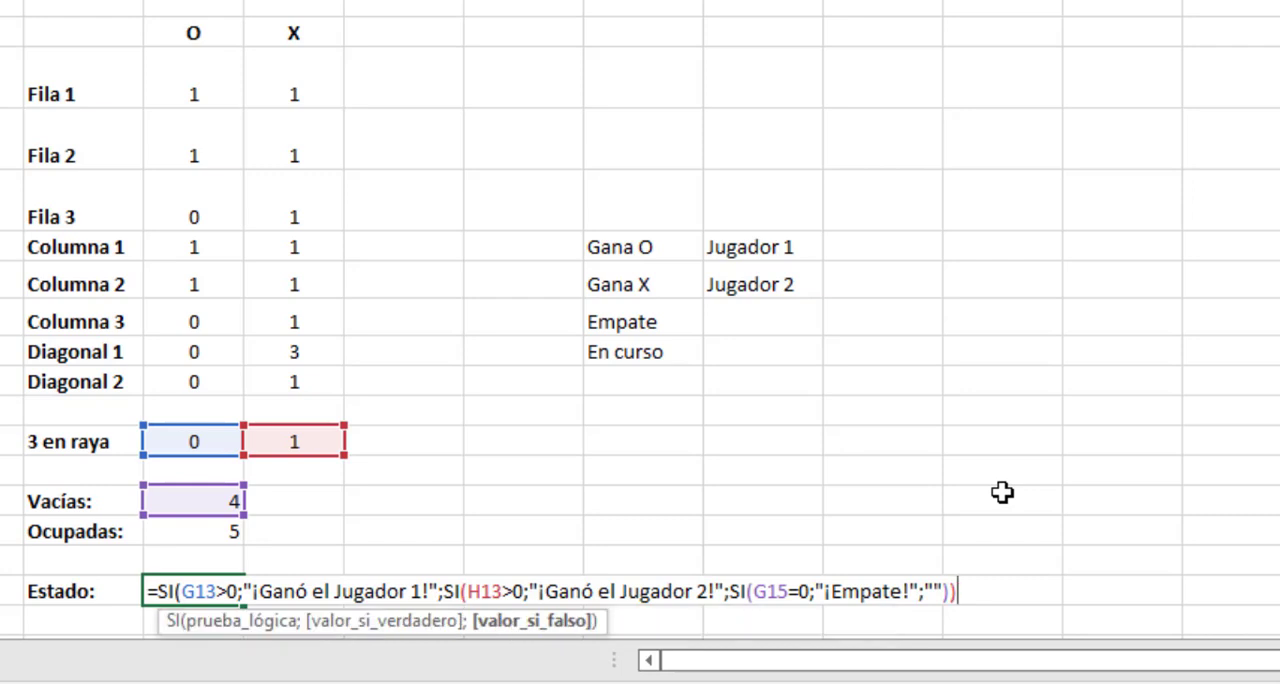
type(")")
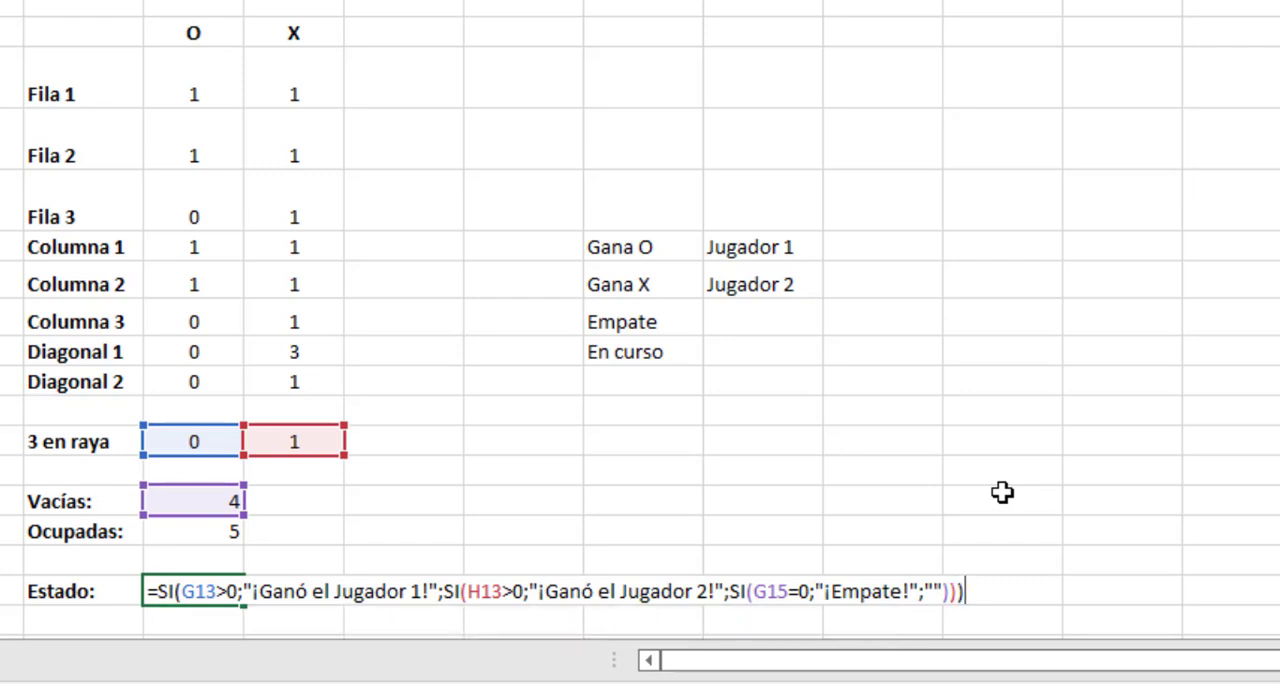
key("Return")
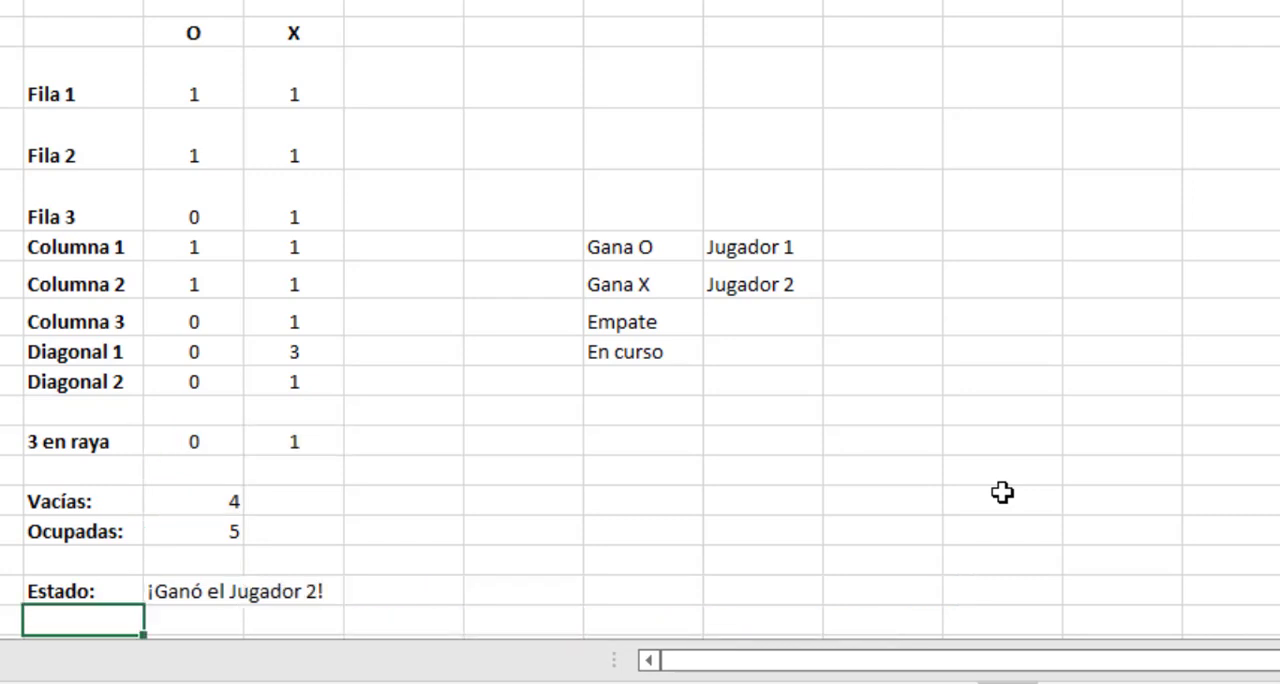
Inspect the status in G18 and the X counts for 3 en raya and Diagonal 2 in column H.
left_click(200, 590)
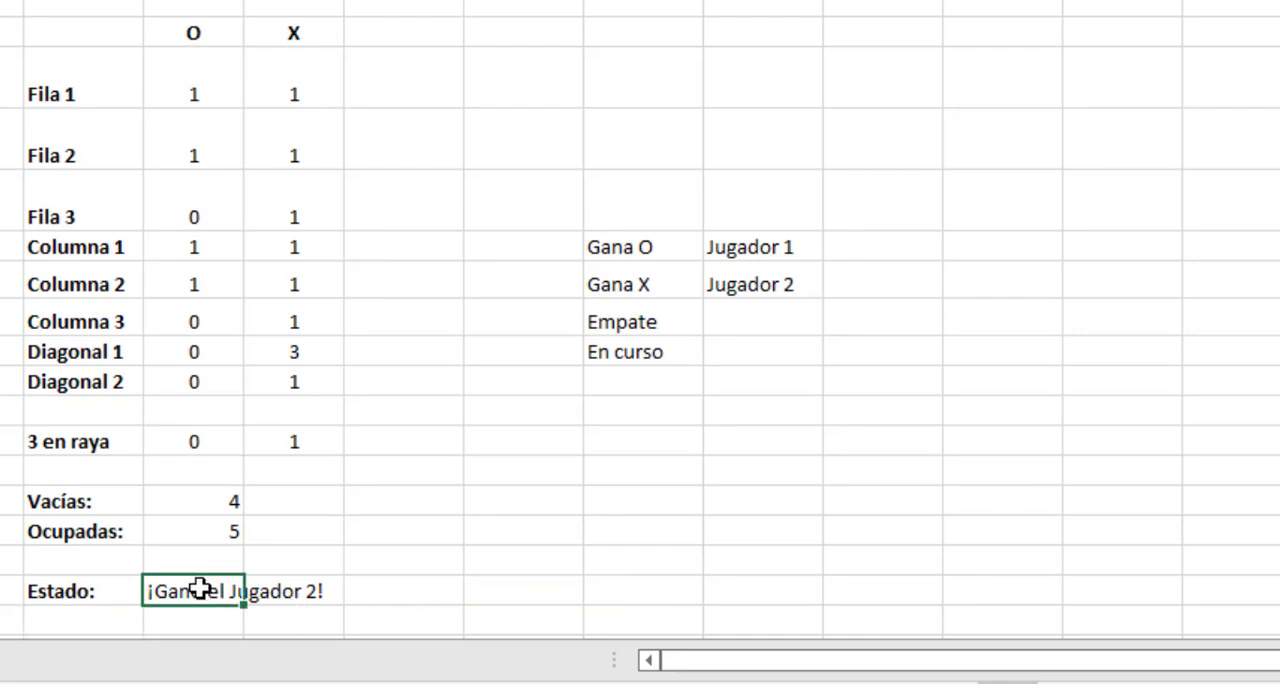
left_click(333, 441)
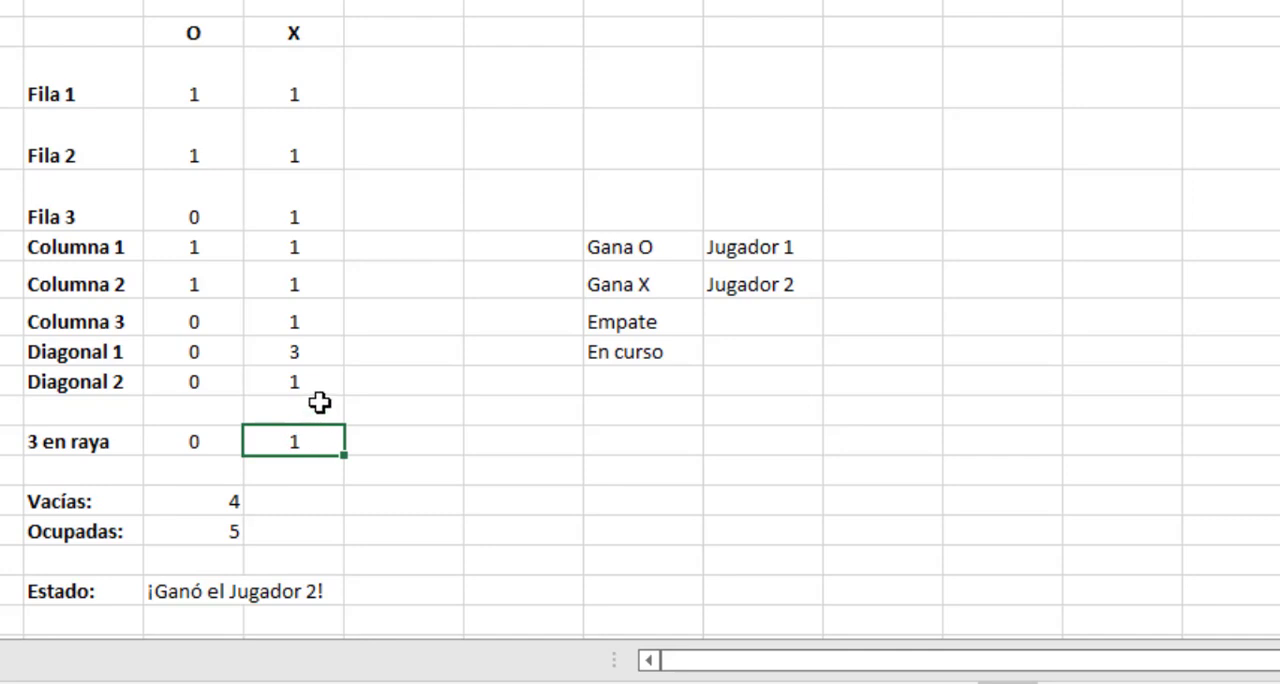
left_click(295, 354)
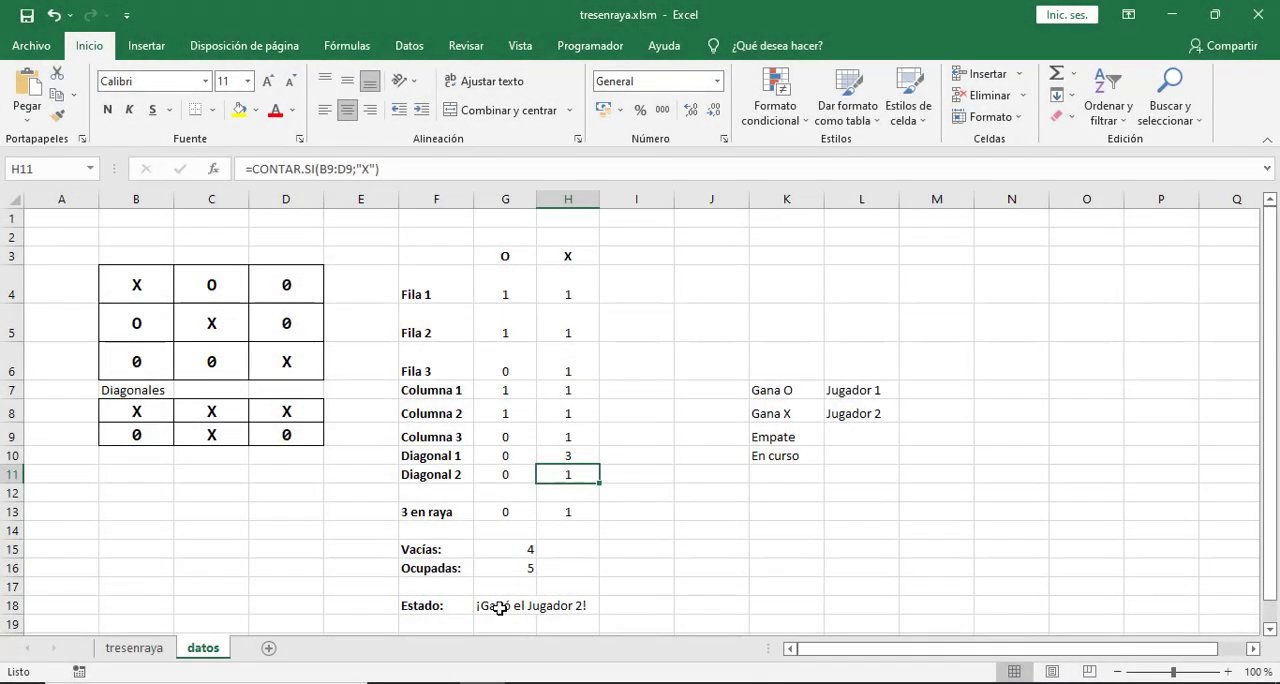
left_click(499, 608)
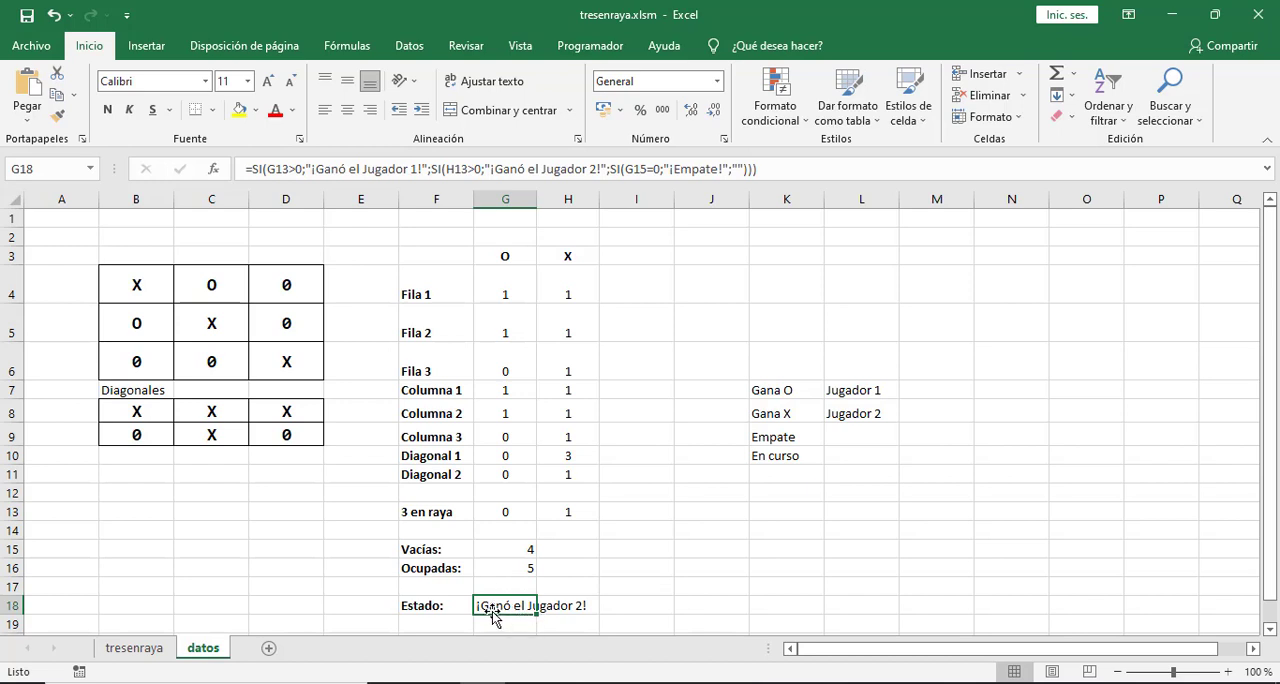
Link the merged cell F5 on the tresenraya sheet to the game status with =datos!G18.
left_click(150, 649)
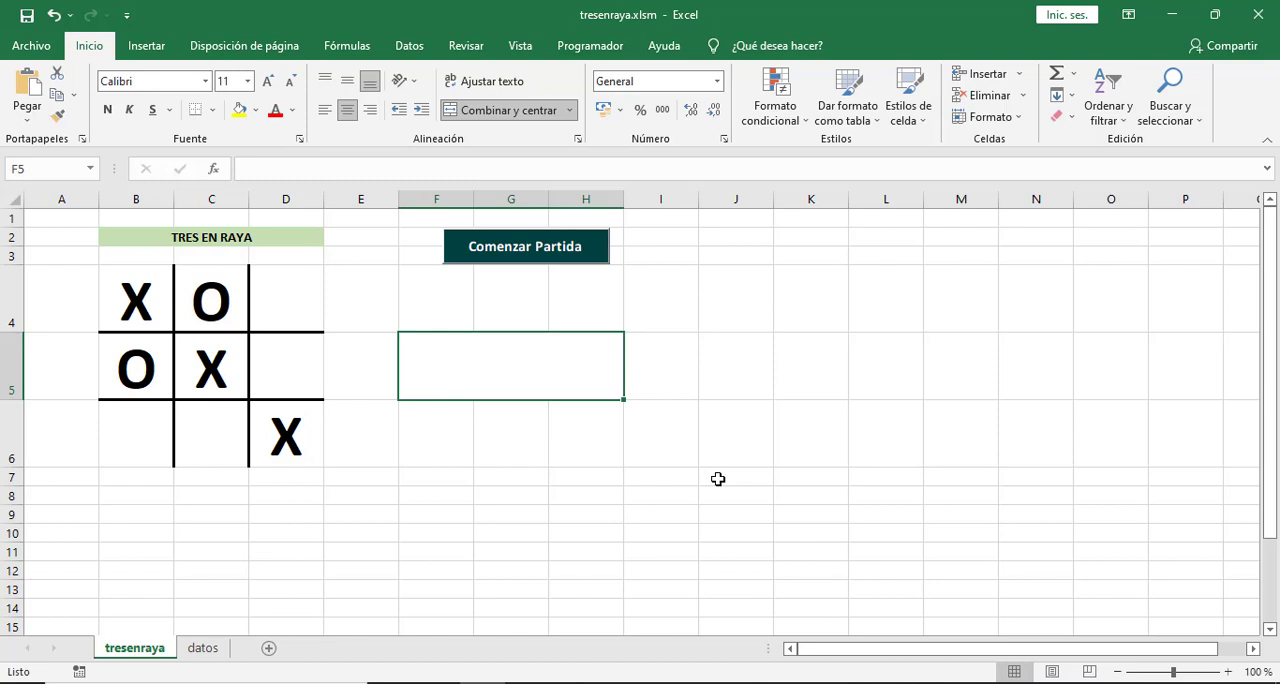
type("=")
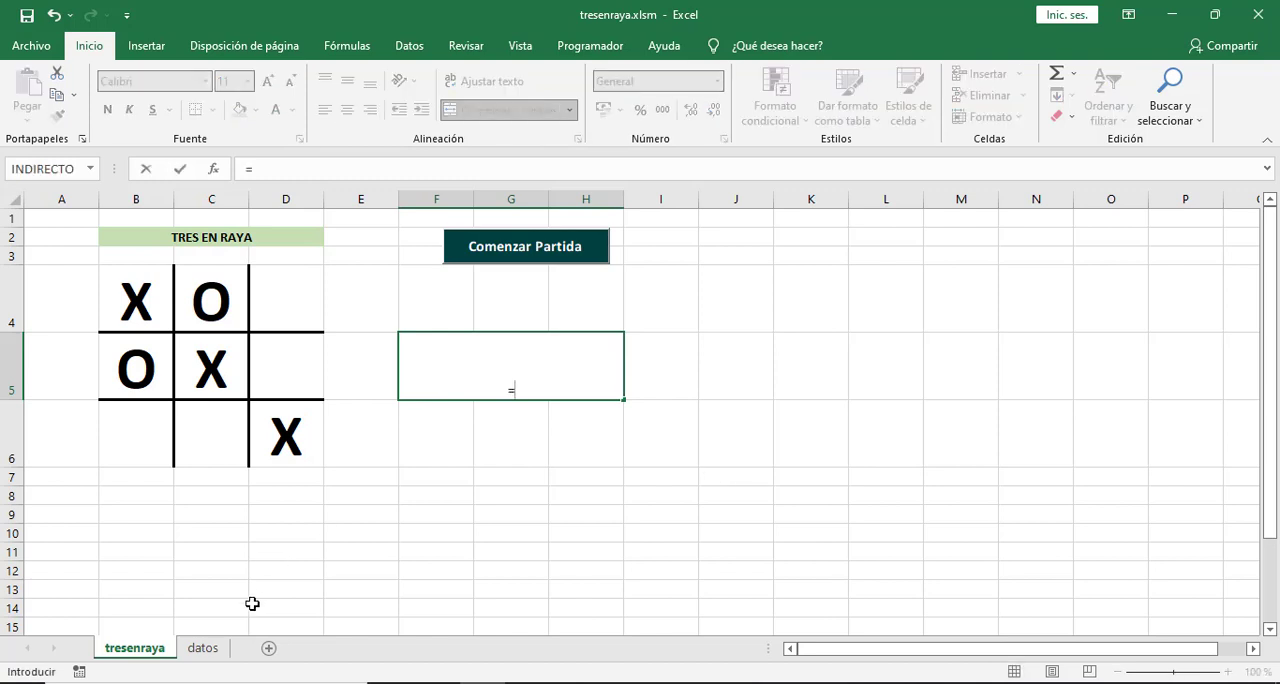
left_click(202, 652)
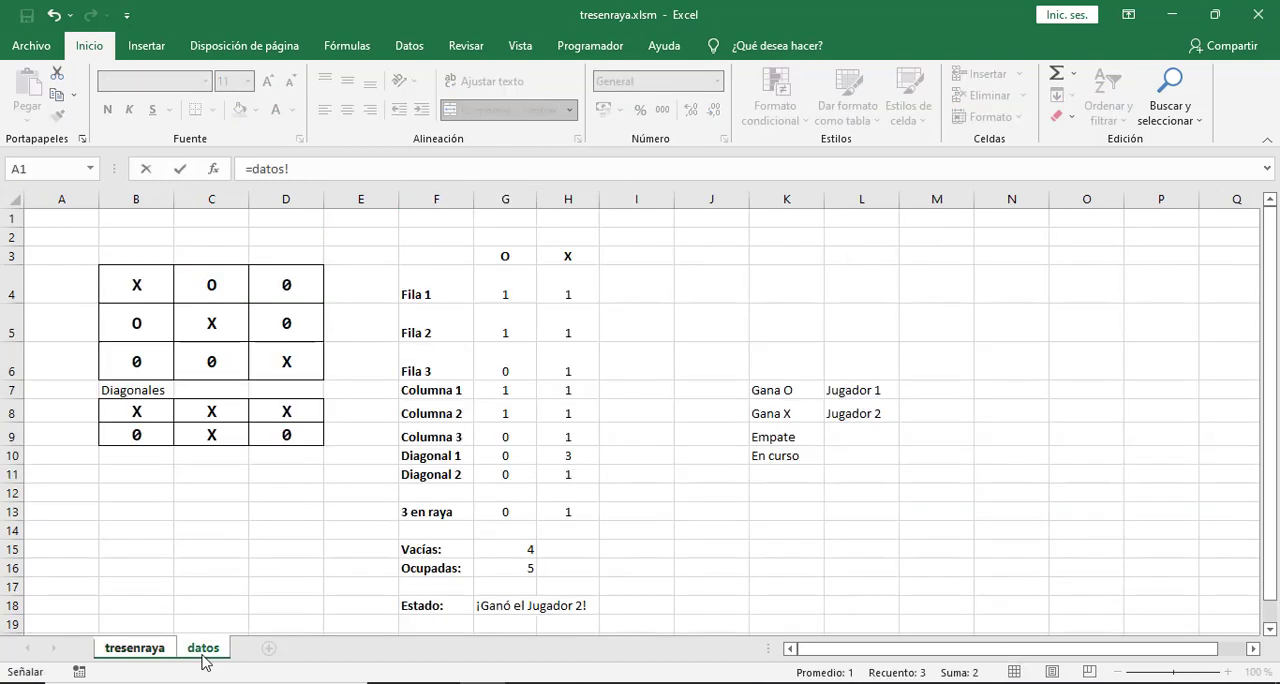
left_click(495, 607)
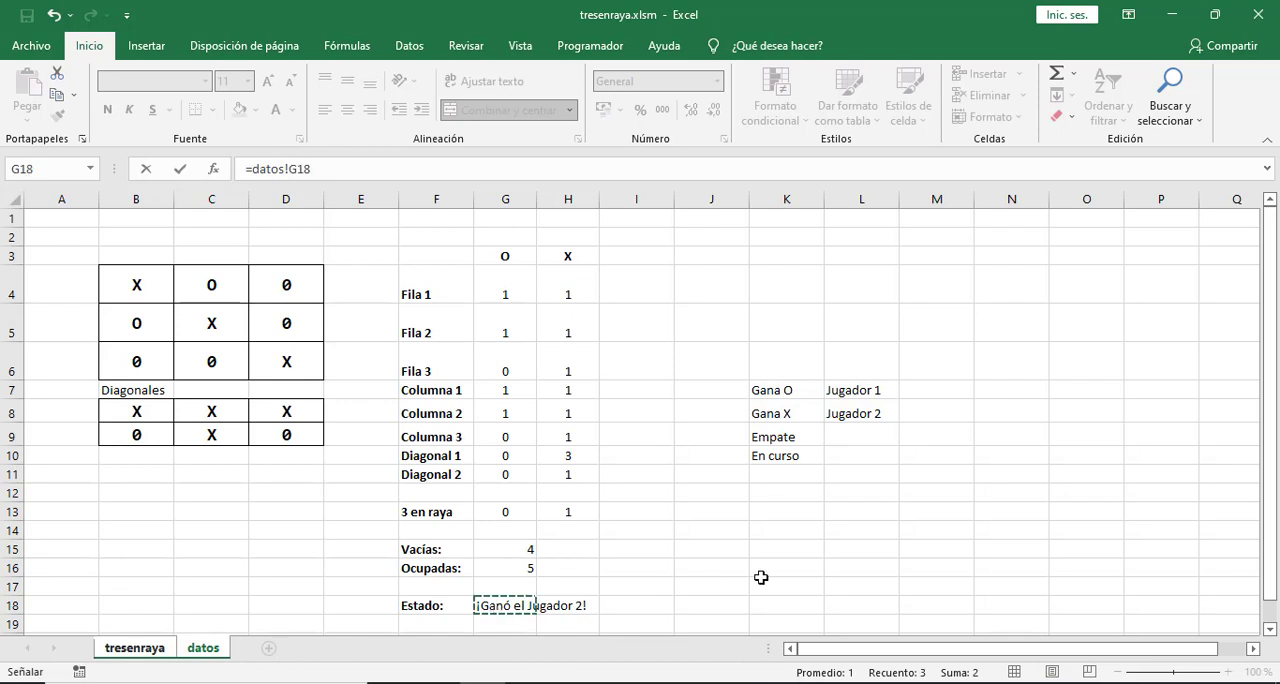
key("Return")
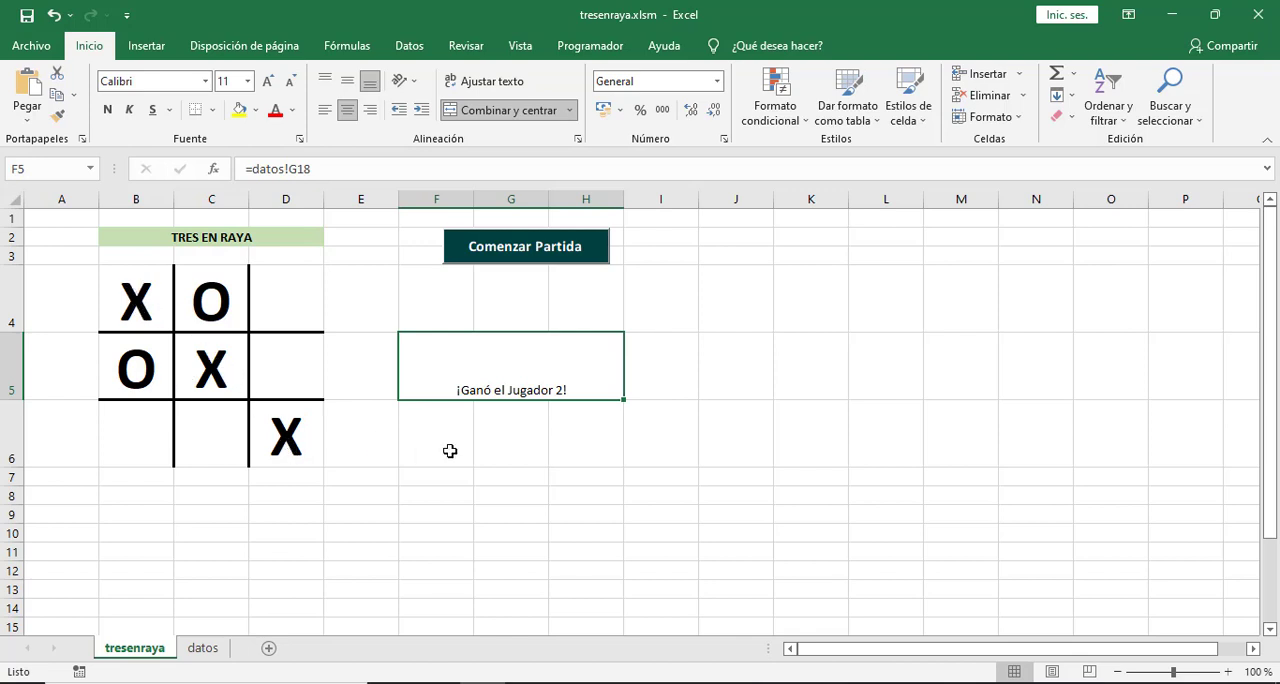
Format the status message in F5 with middle vertical alignment, bold text and a font larger than 18 points.
left_click(350, 85)
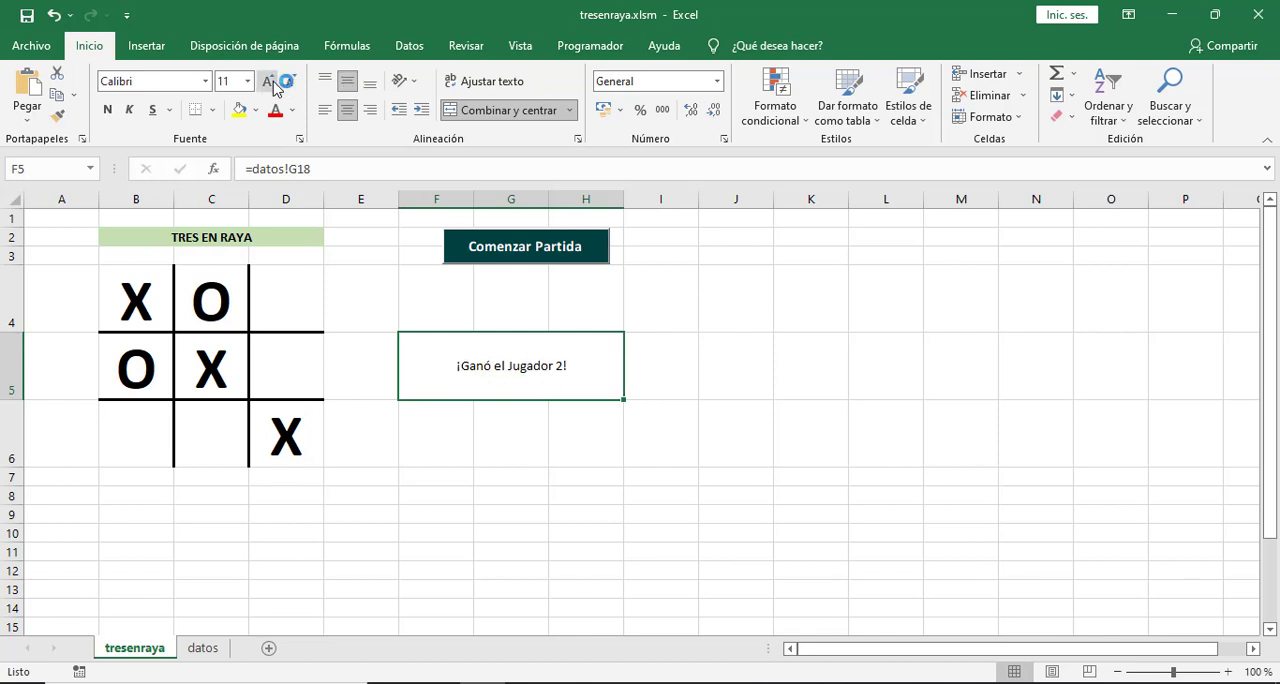
left_click(107, 112)
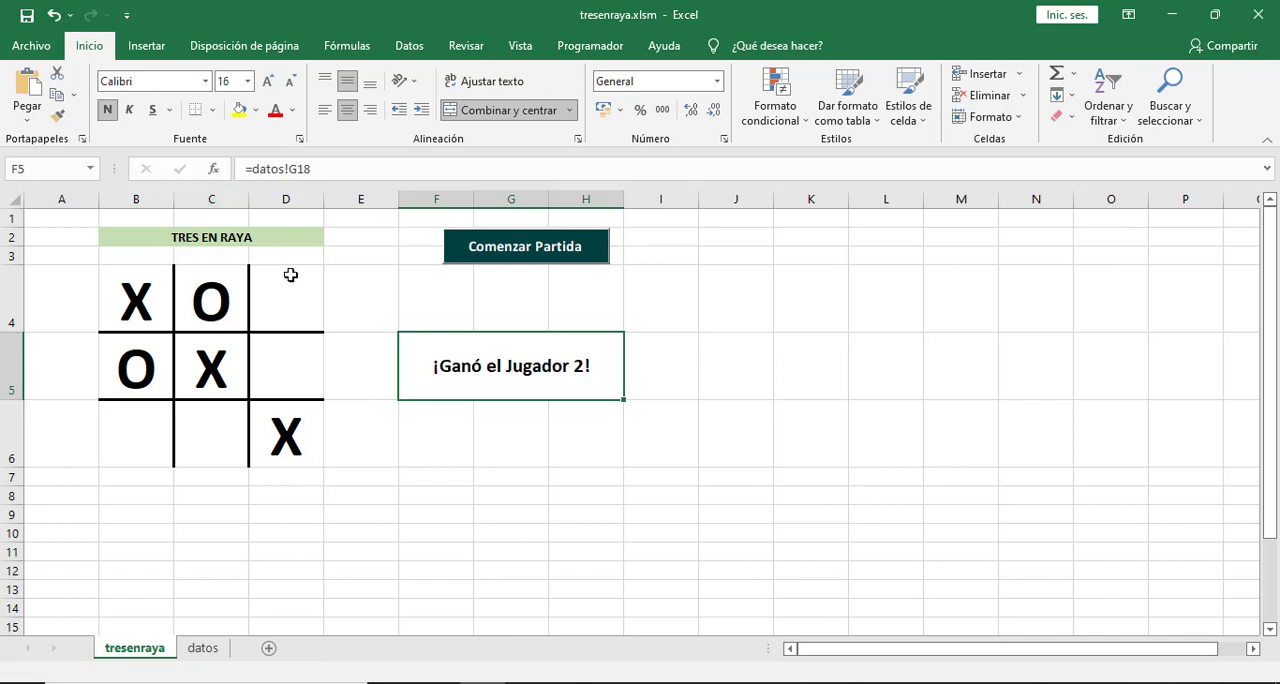
left_click(268, 81)
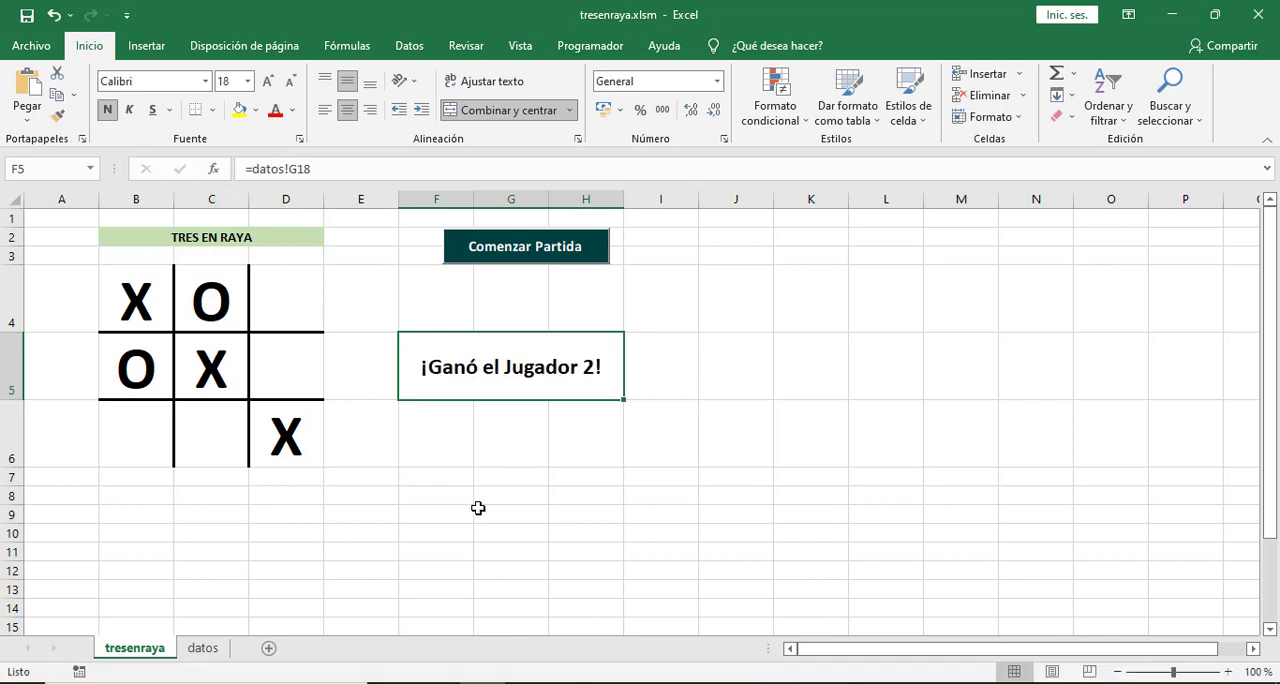
left_click(448, 476)
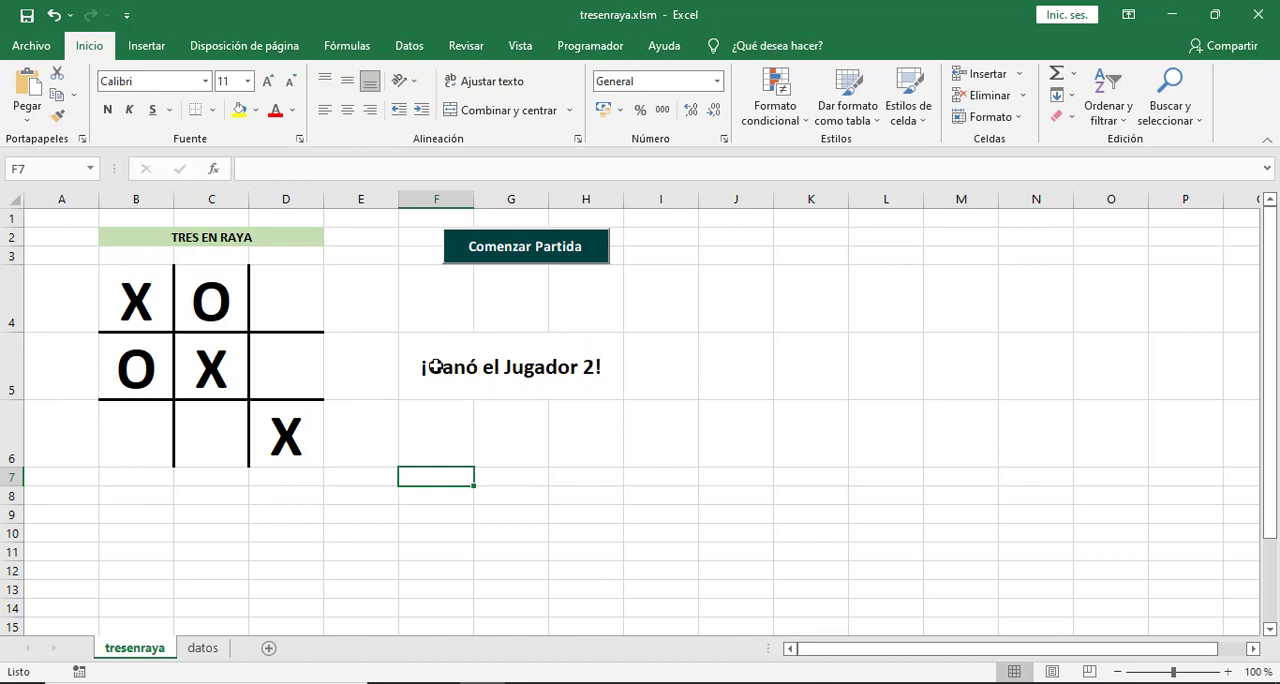
left_click(466, 370)
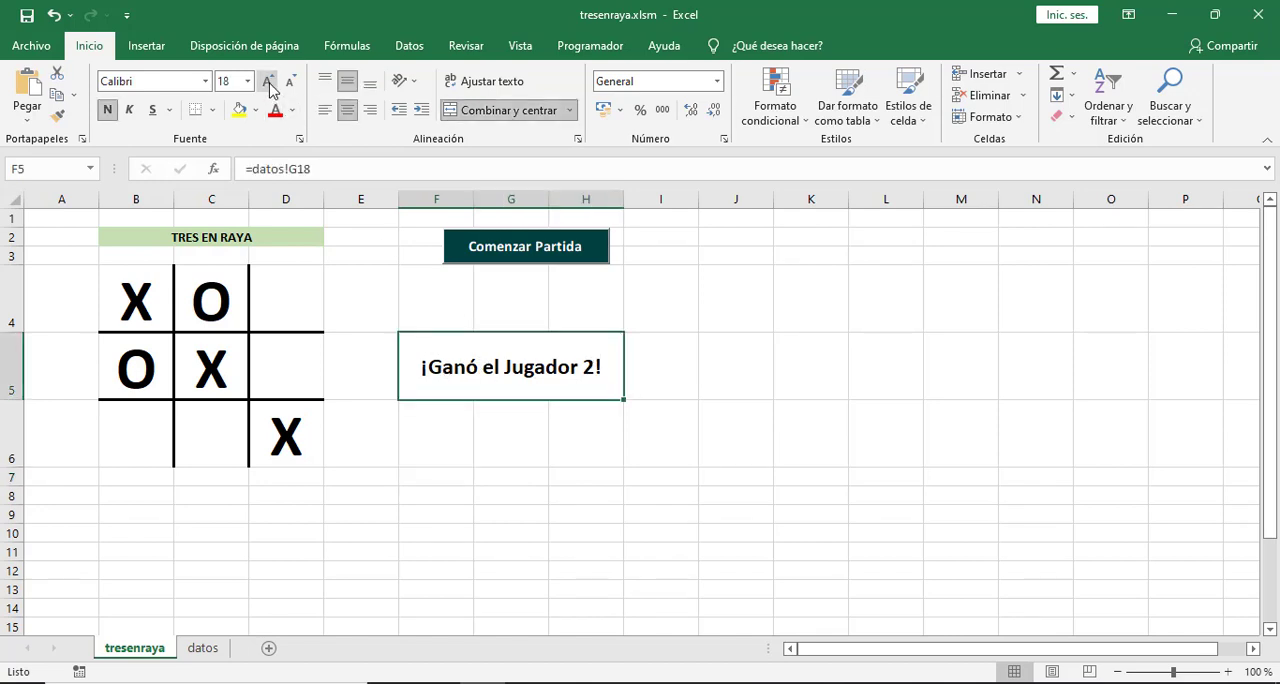
left_click(267, 81)
left_click(514, 477)
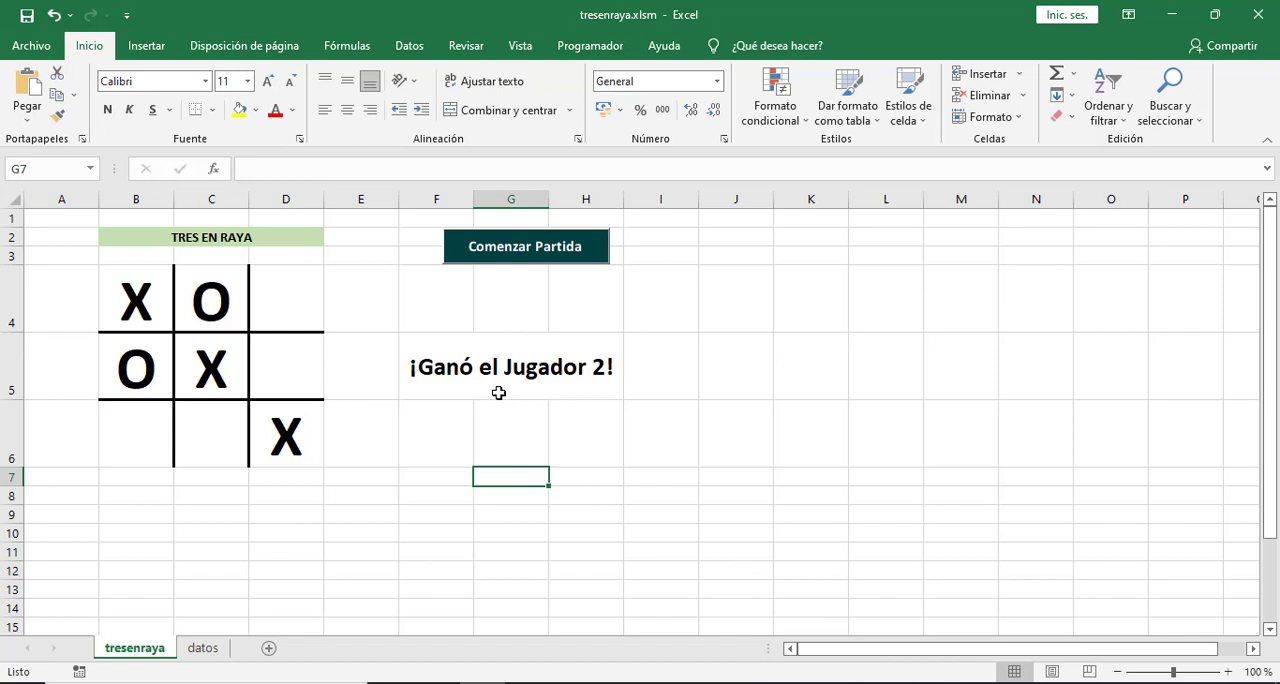
Clear the board in B4:D6 and start a test game with O in C5 and X in D4.
left_click_drag(125, 300, 250, 440)
key("Delete")
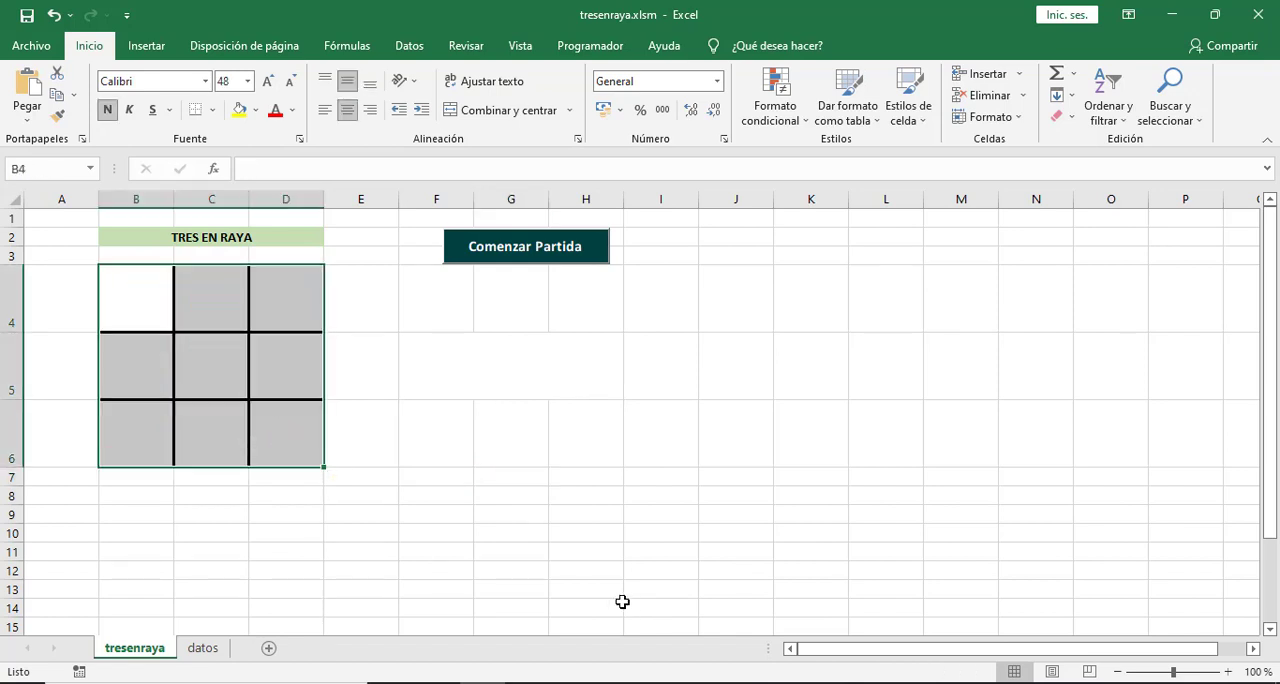
left_click(202, 367)
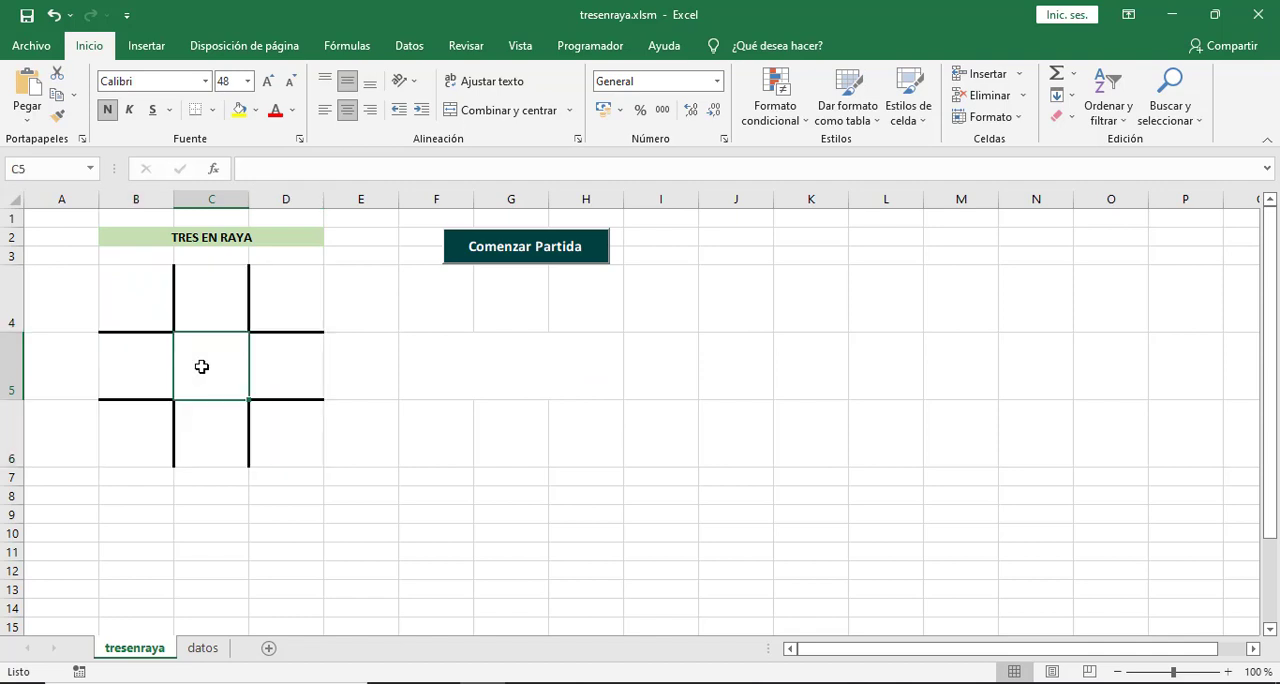
type("O")
left_click(297, 300)
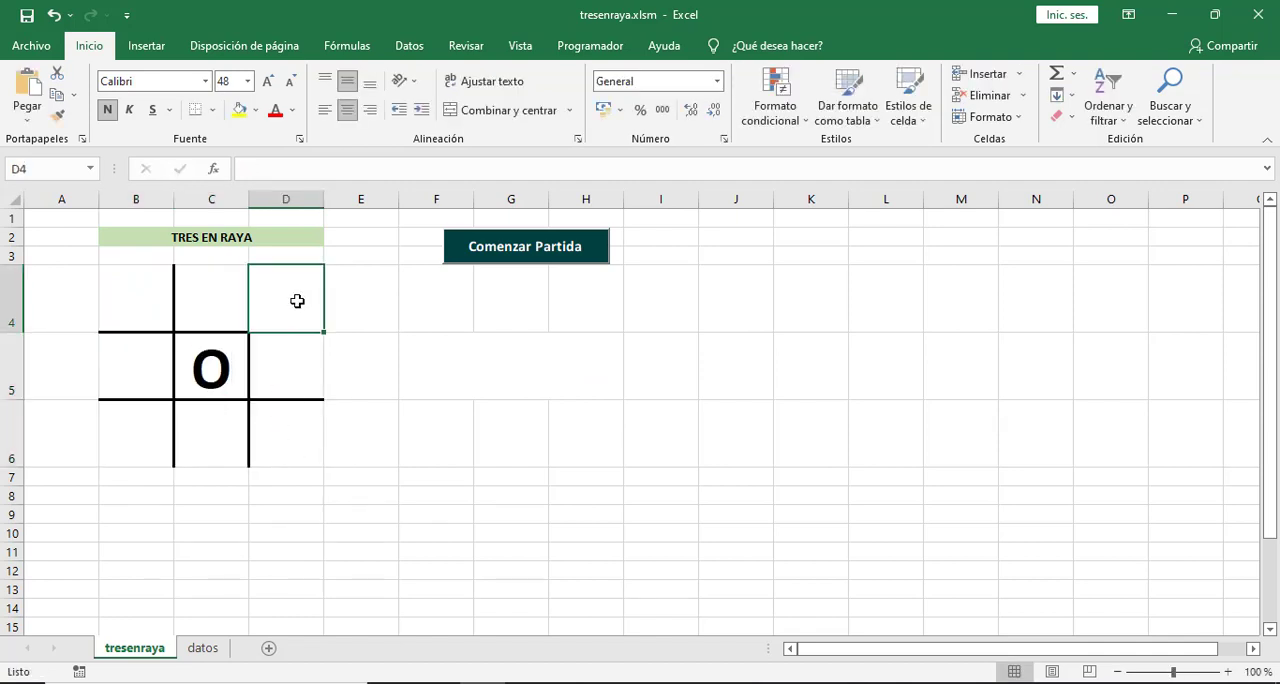
type("X")
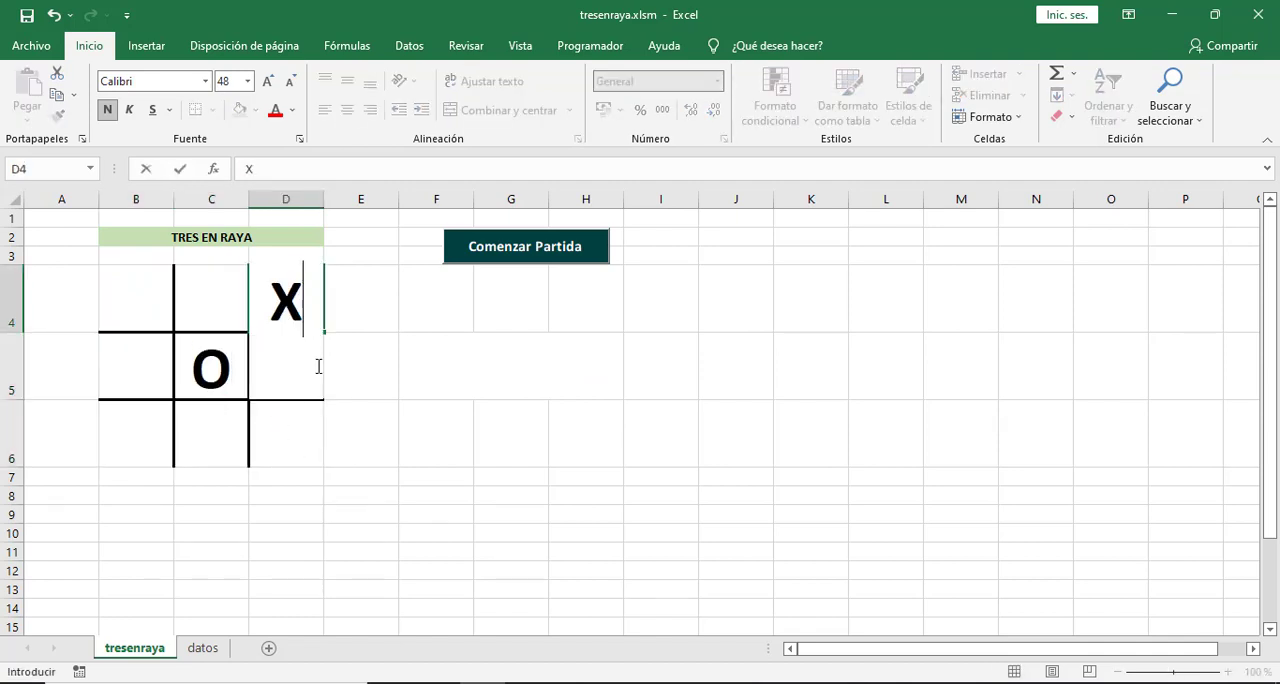
Finish the test game by entering O in D5, X in C6 and O in B5.
left_click(308, 449)
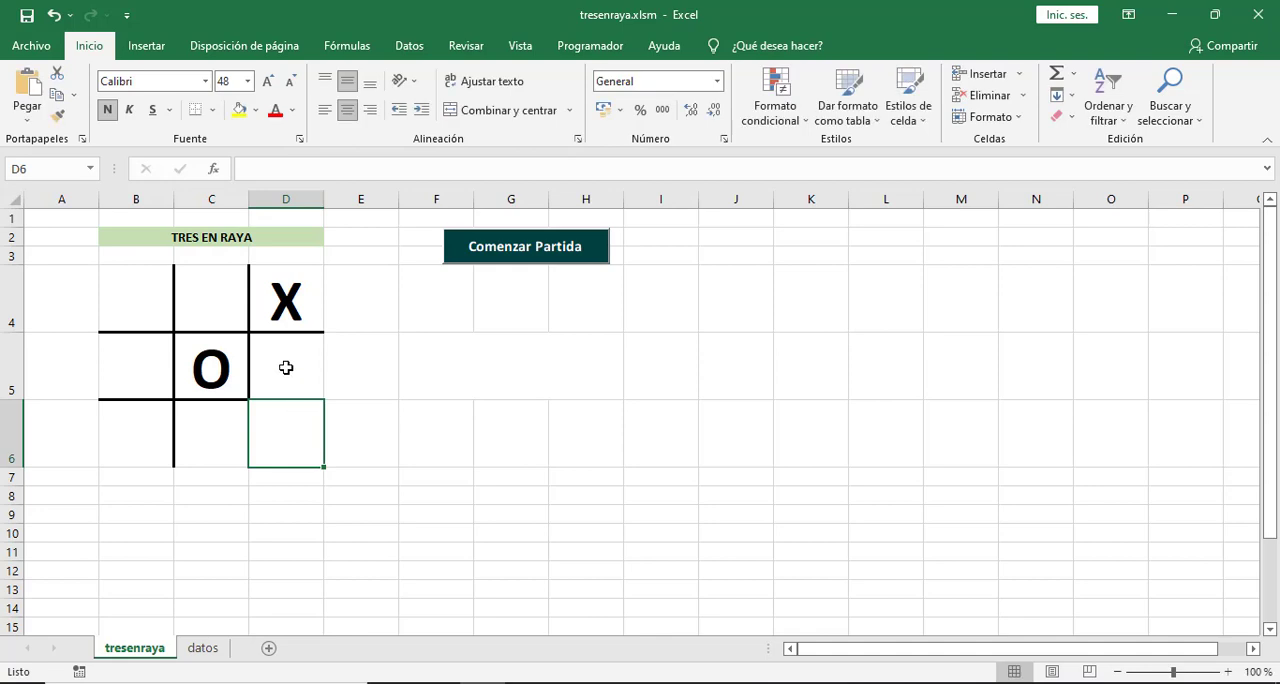
left_click(286, 368)
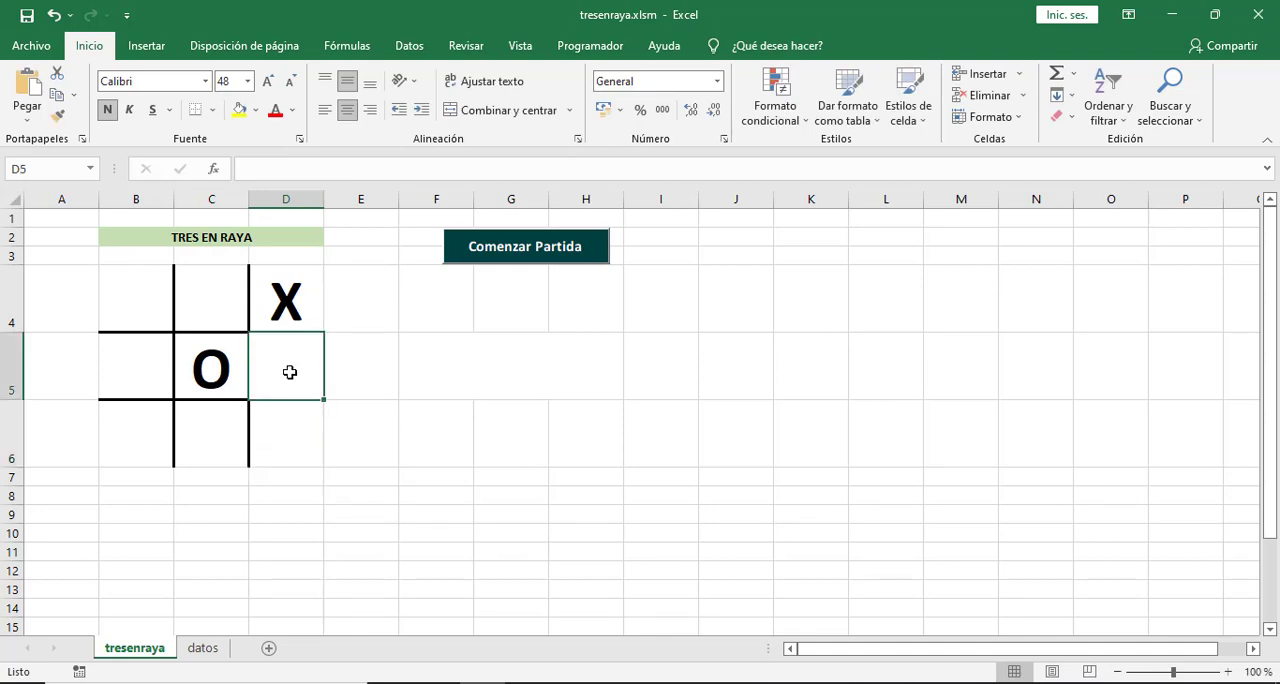
type("O")
left_click(209, 446)
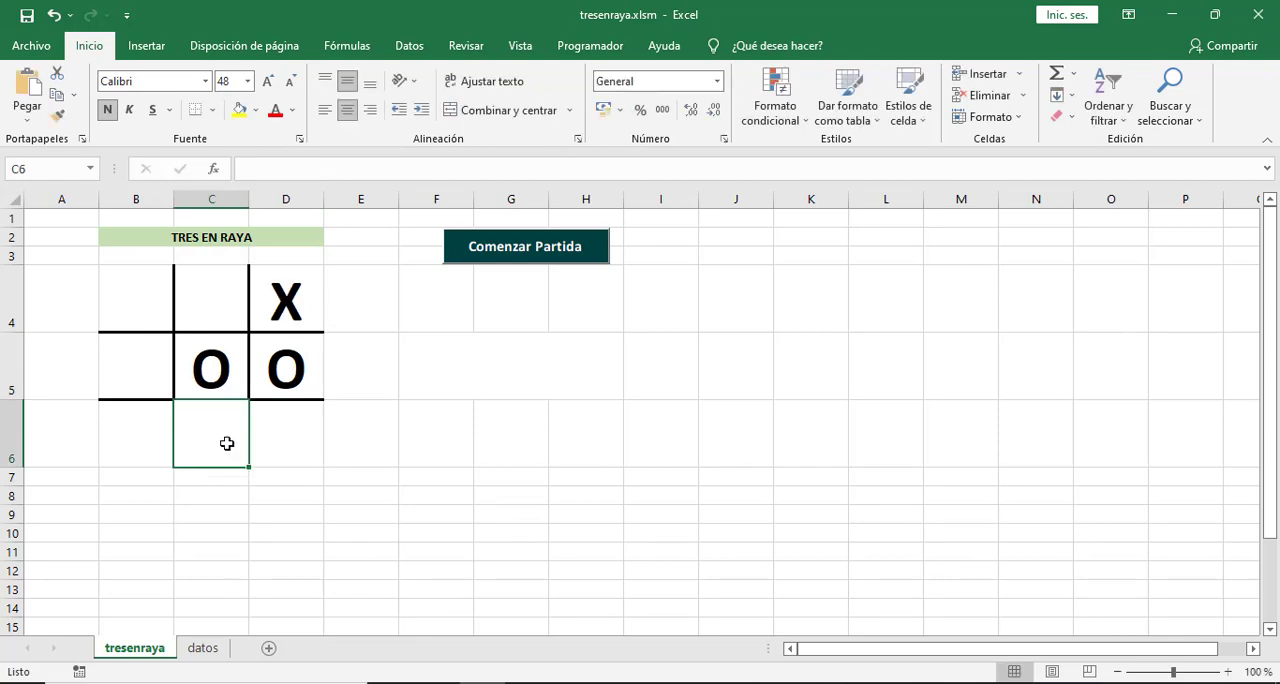
type("X")
left_click(300, 512)
left_click(146, 369)
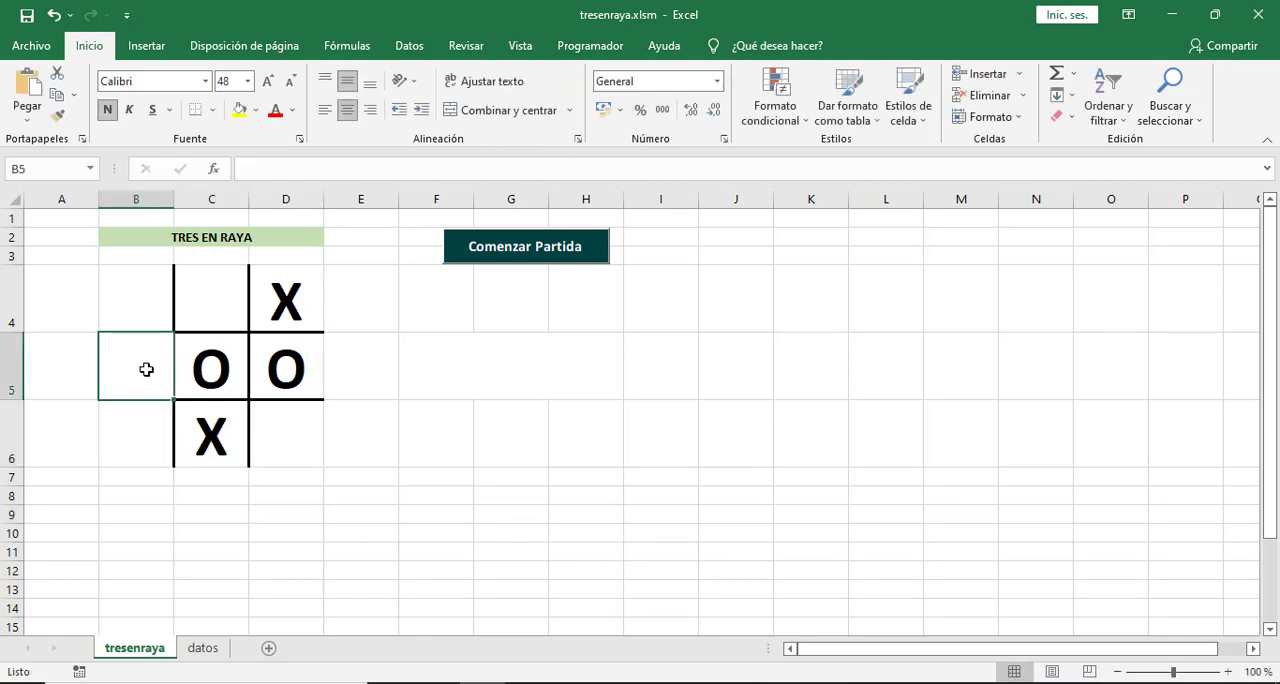
type("O")
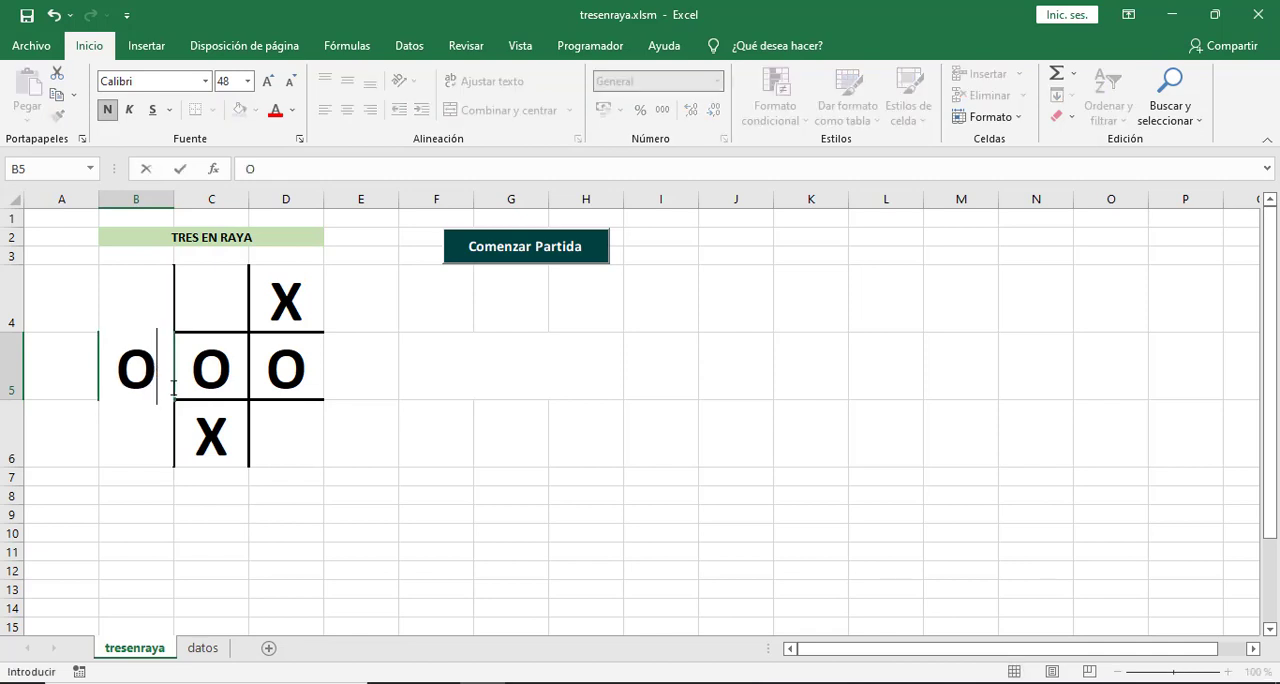
left_click(332, 546)
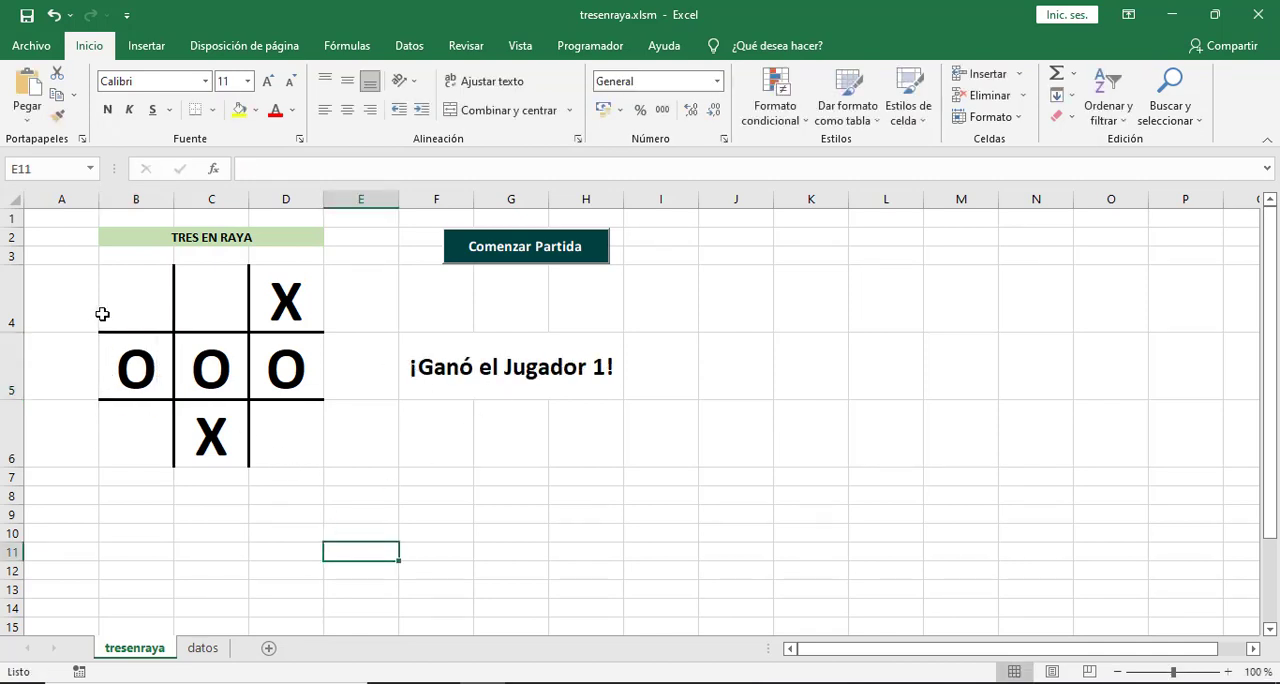
Clear the board in B4:D6 and start another test game with O in C5, X in B4 and O in C4.
mouse_move(136, 294)
left_mouse_down()
mouse_move(234, 372)
mouse_move(269, 429)
left_mouse_up()
key("Delete")
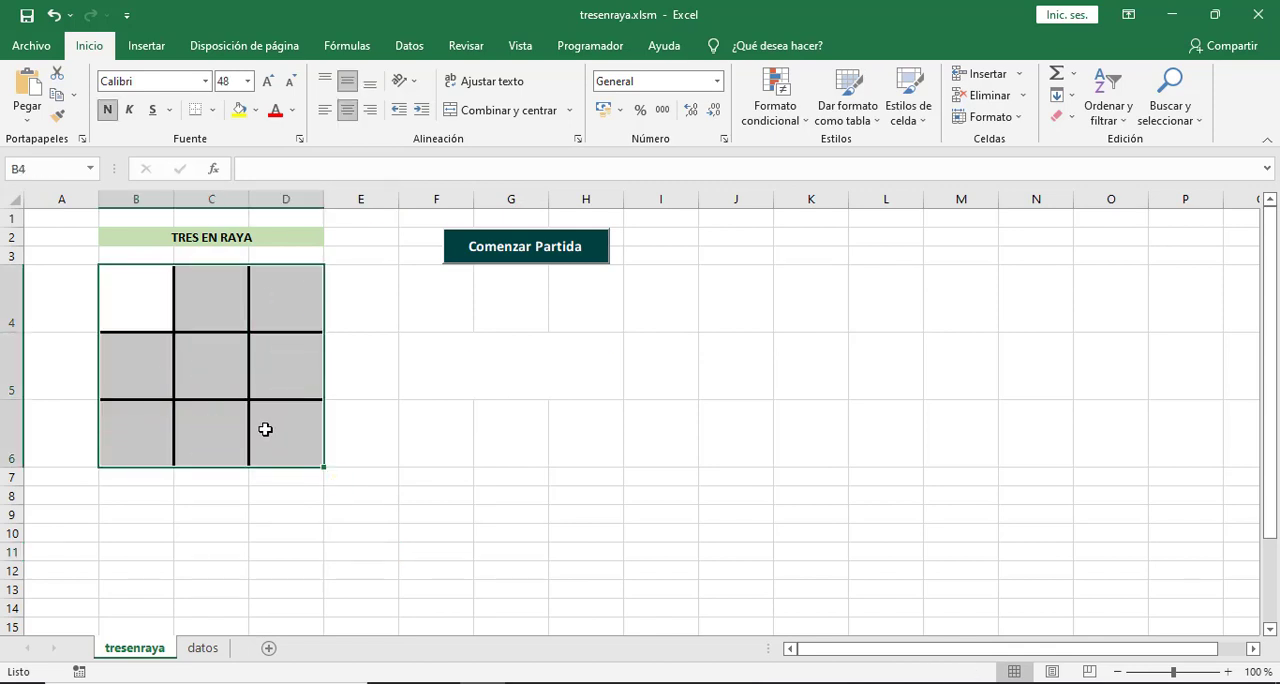
left_click(215, 377)
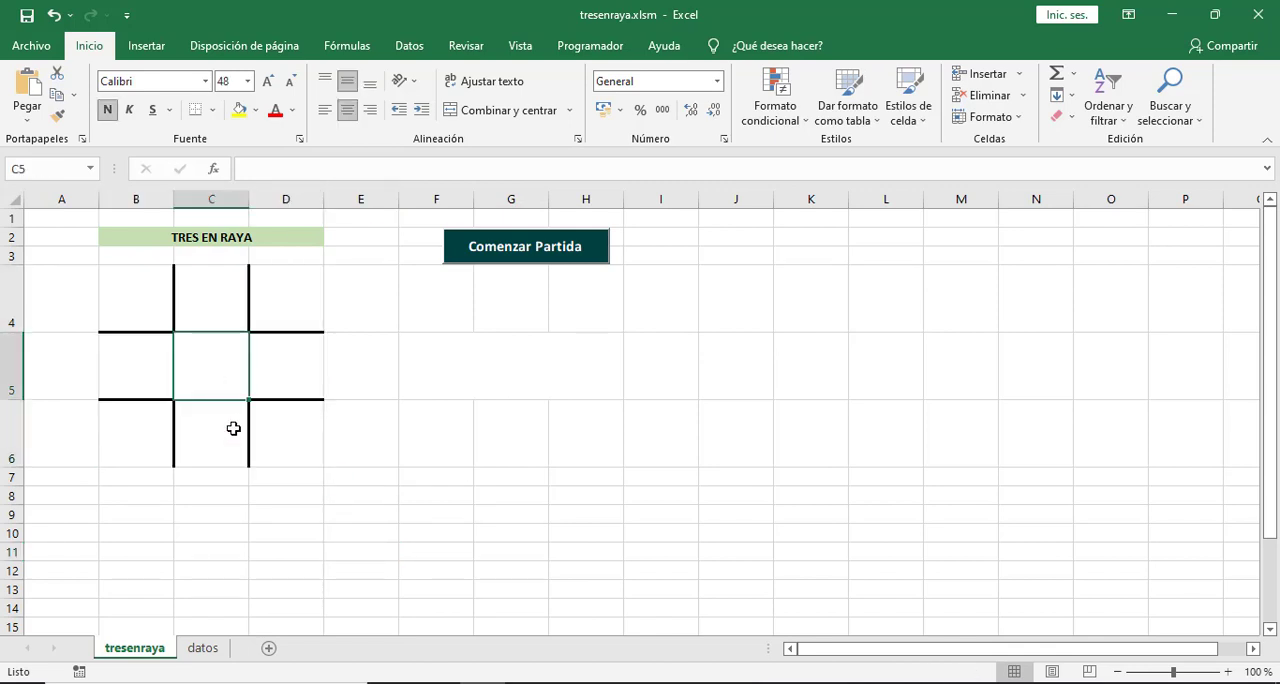
left_click(145, 306)
left_click(222, 295)
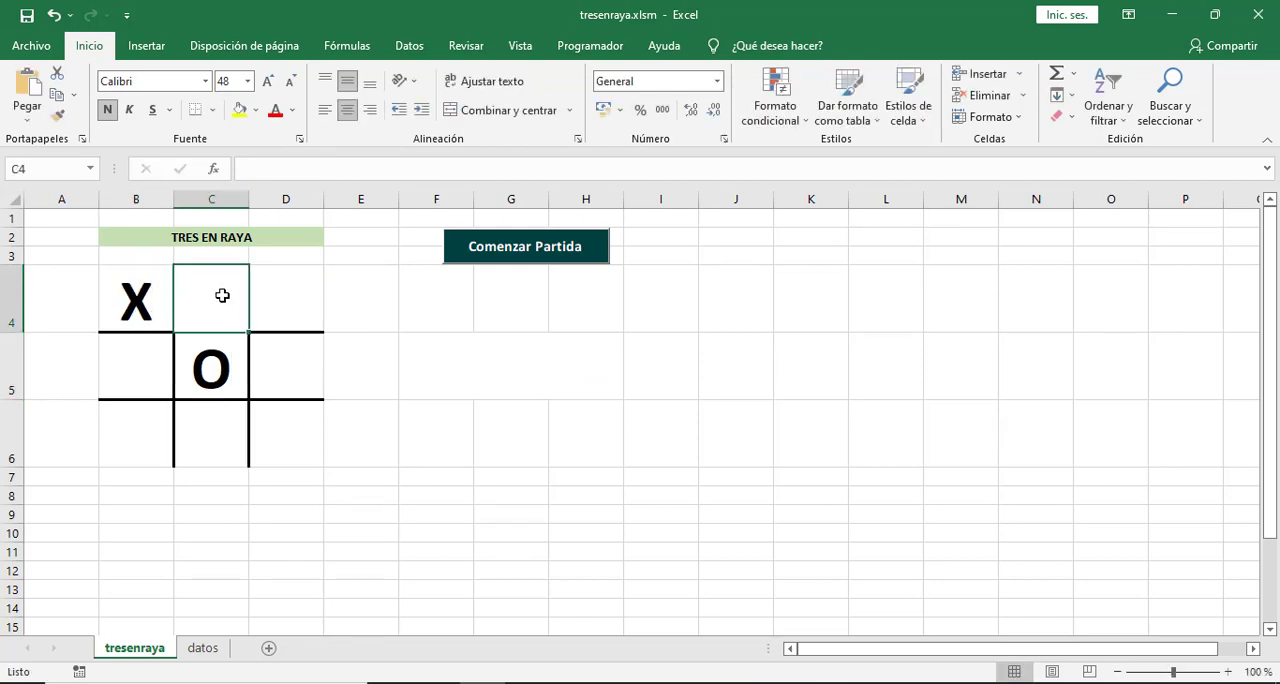
Continue the game with X in C6, O in D4 and X in B6.
left_click(227, 453)
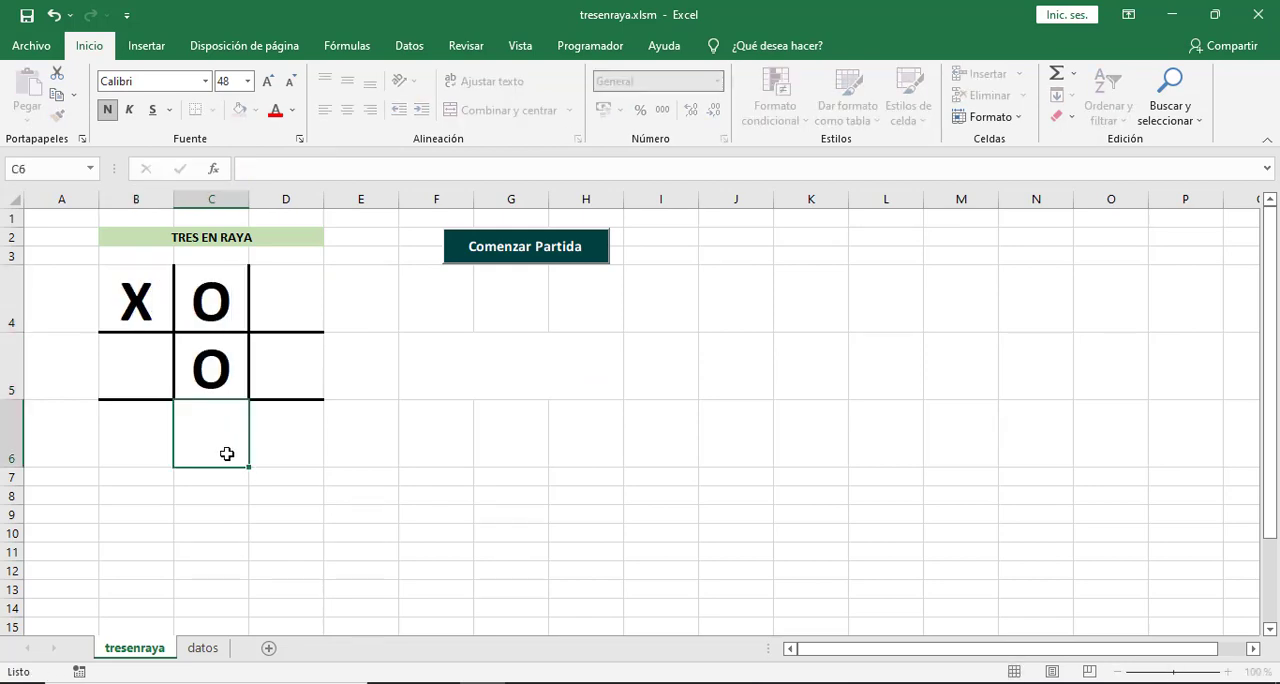
left_click(289, 304)
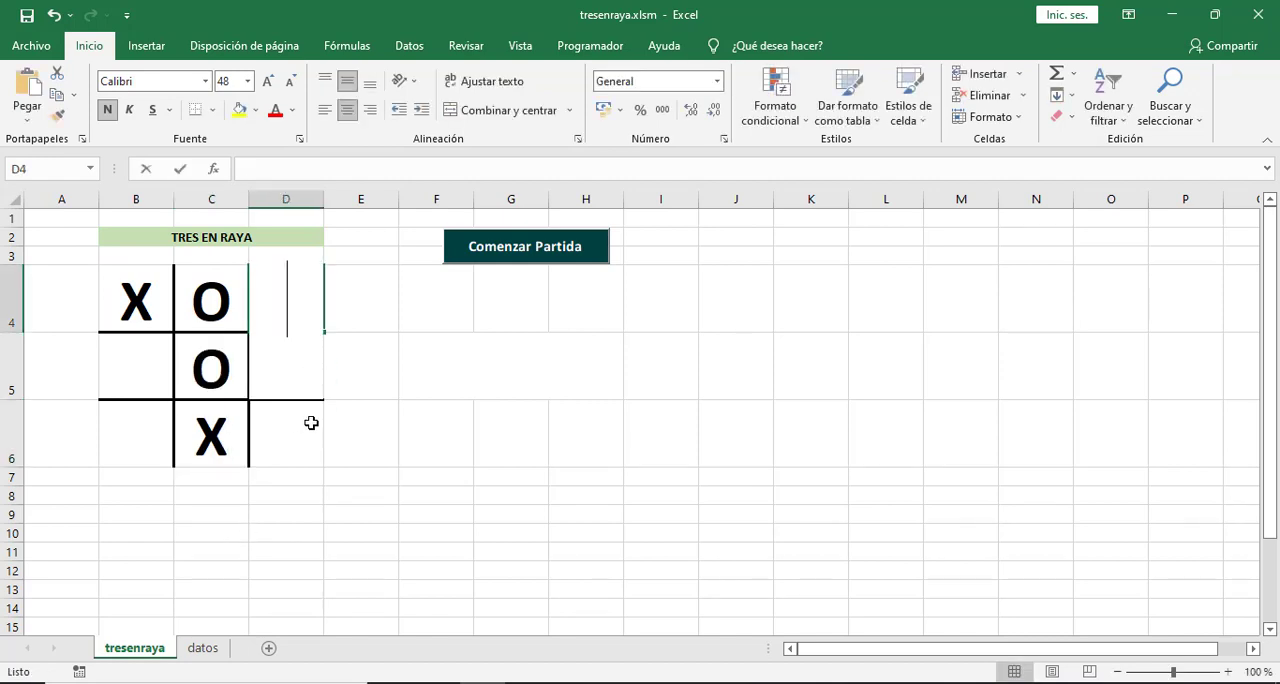
left_click(146, 441)
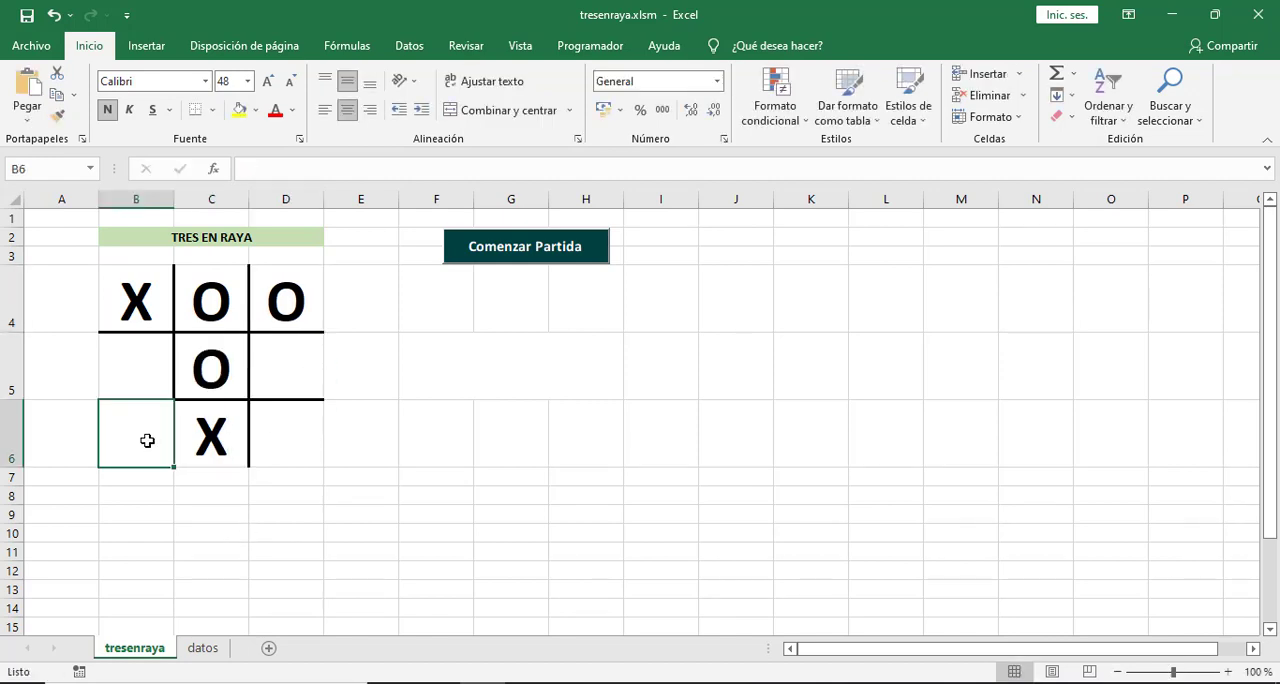
type("X")
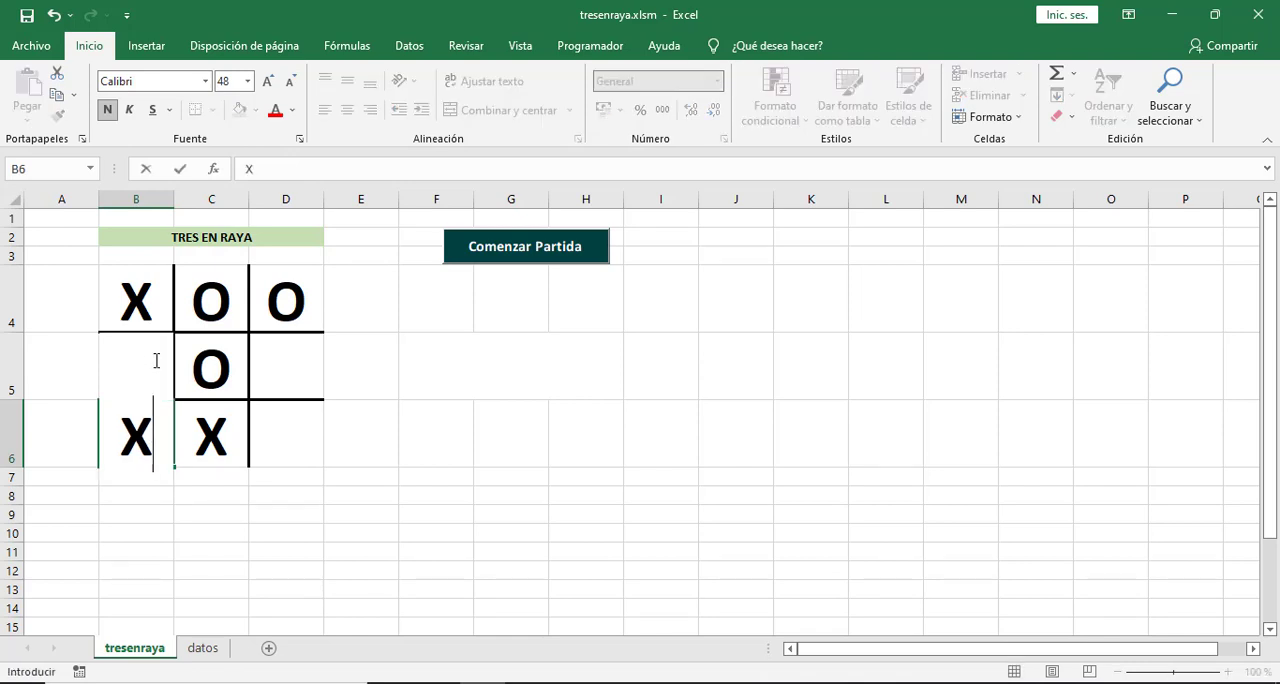
key("F2")
key("Home")
Finish the game with O in B5 and X in D6, completing a row of X in row 6.
left_click(311, 342)
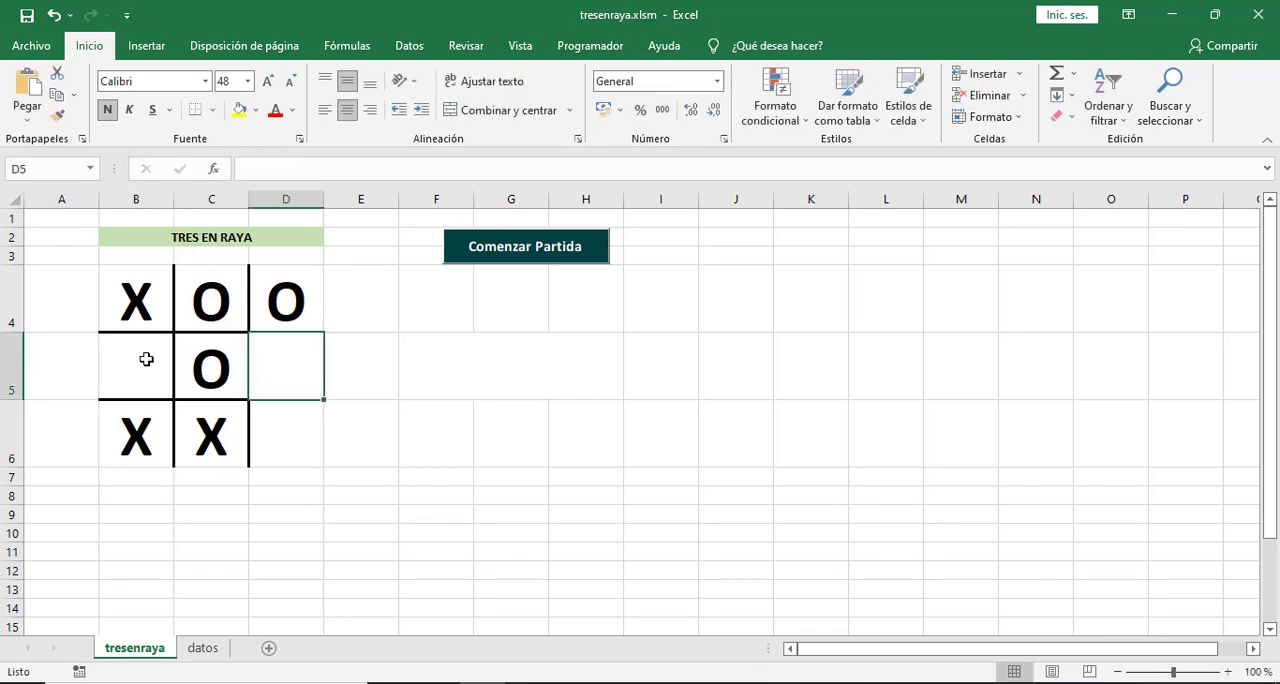
left_click(151, 361)
type("O")
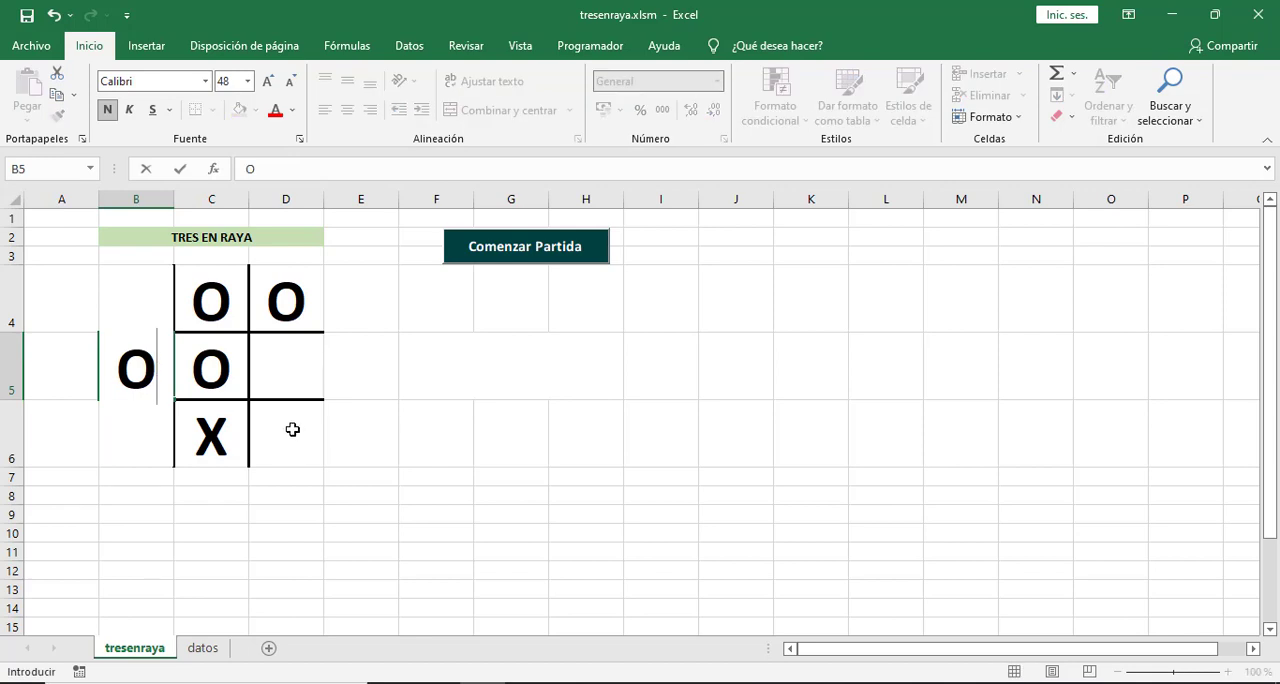
left_click(289, 428)
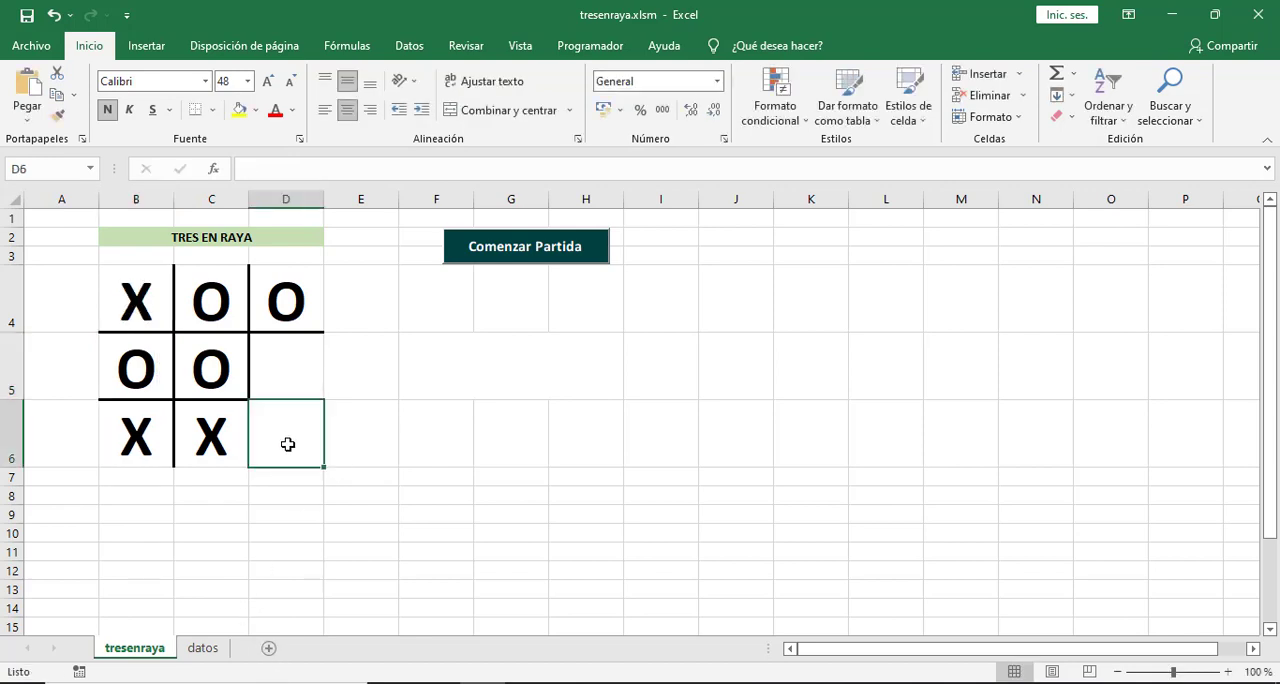
type("X")
left_click(346, 493)
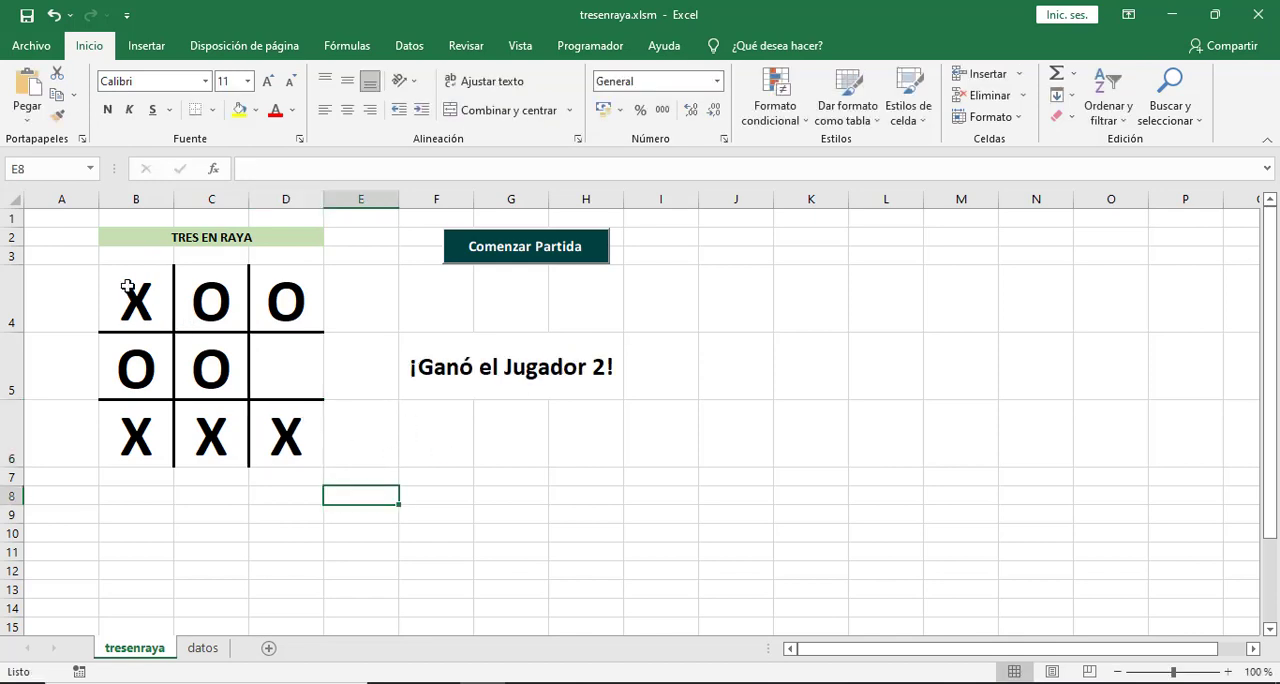
Clear the board in B4:D6 and start a new test game with O in C5 and X in B4.
left_click_drag(128, 286, 274, 422)
key("Delete")
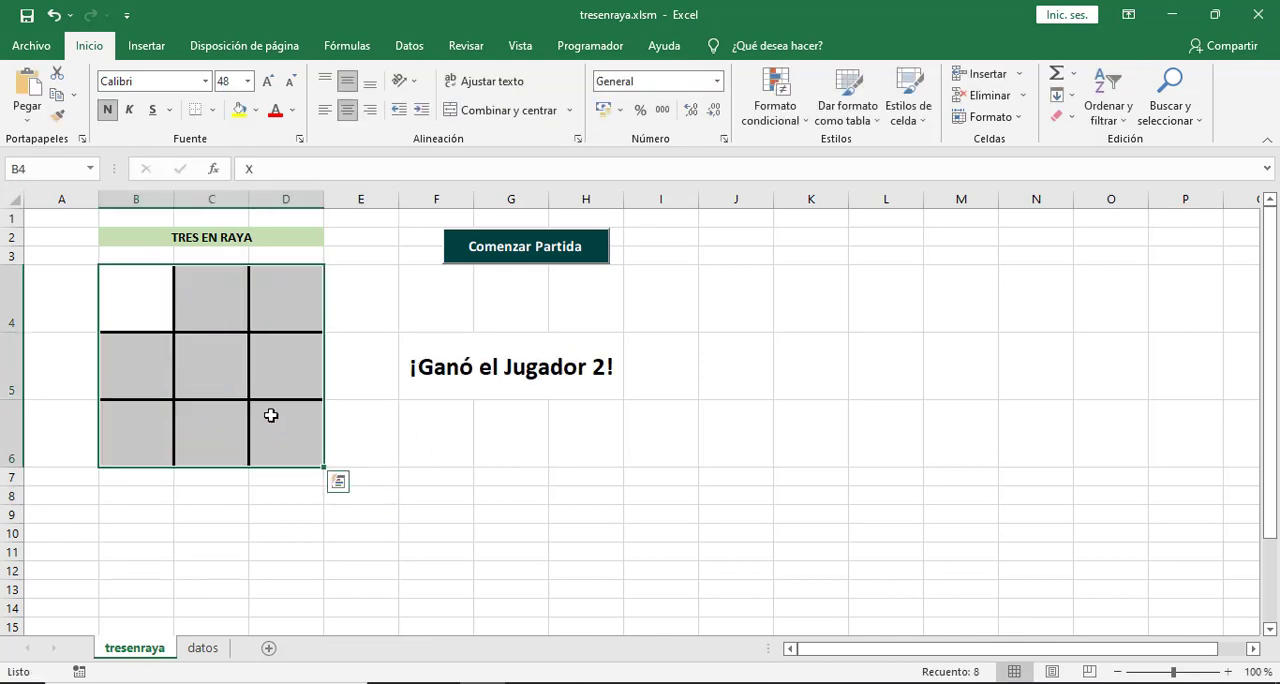
left_click(225, 391)
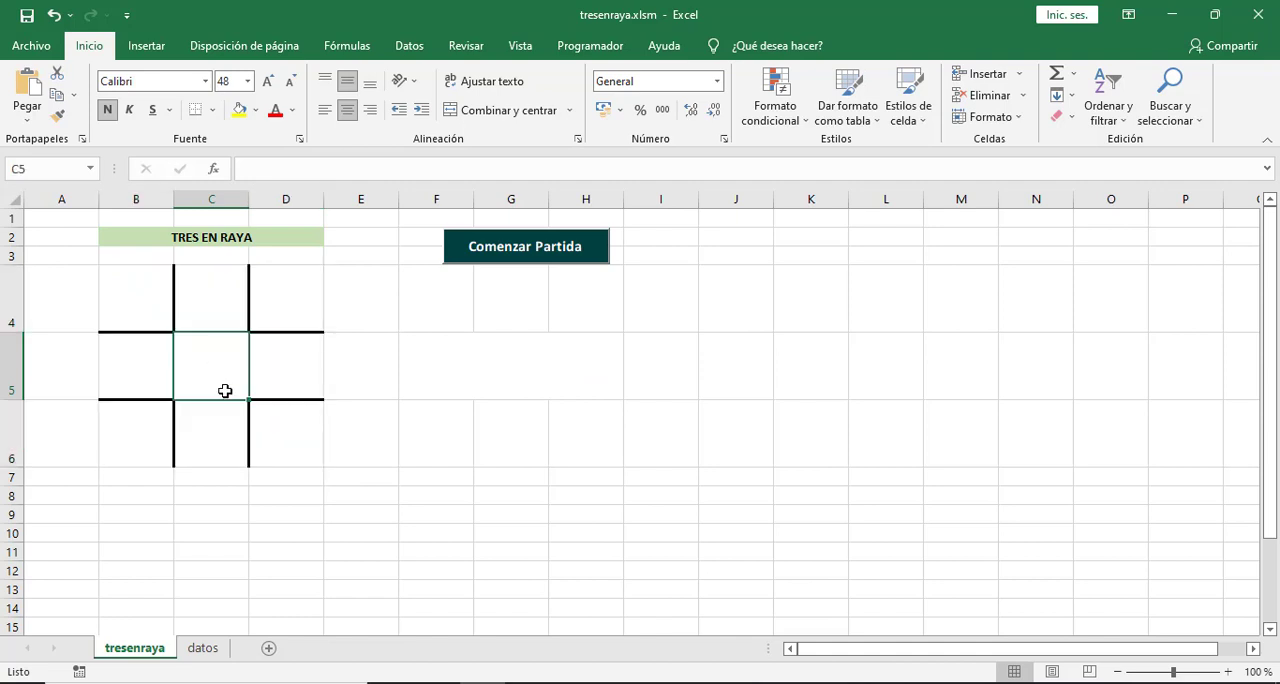
type("O")
left_click(377, 534)
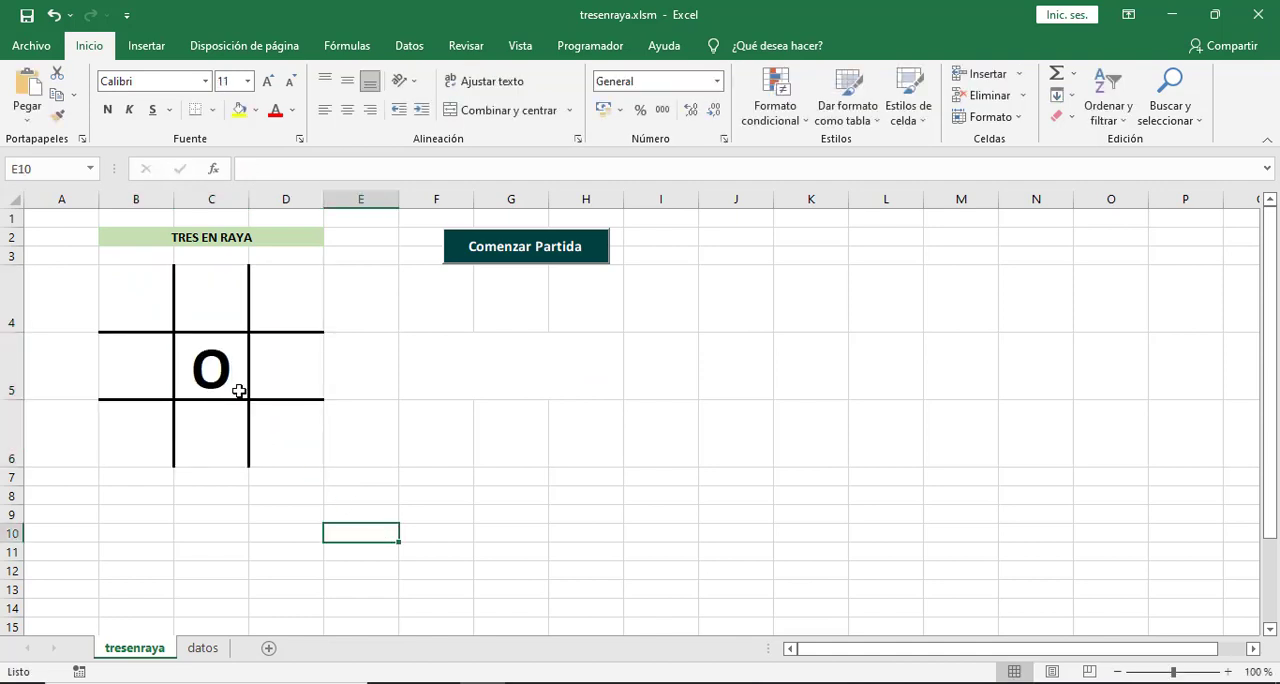
left_click(148, 299)
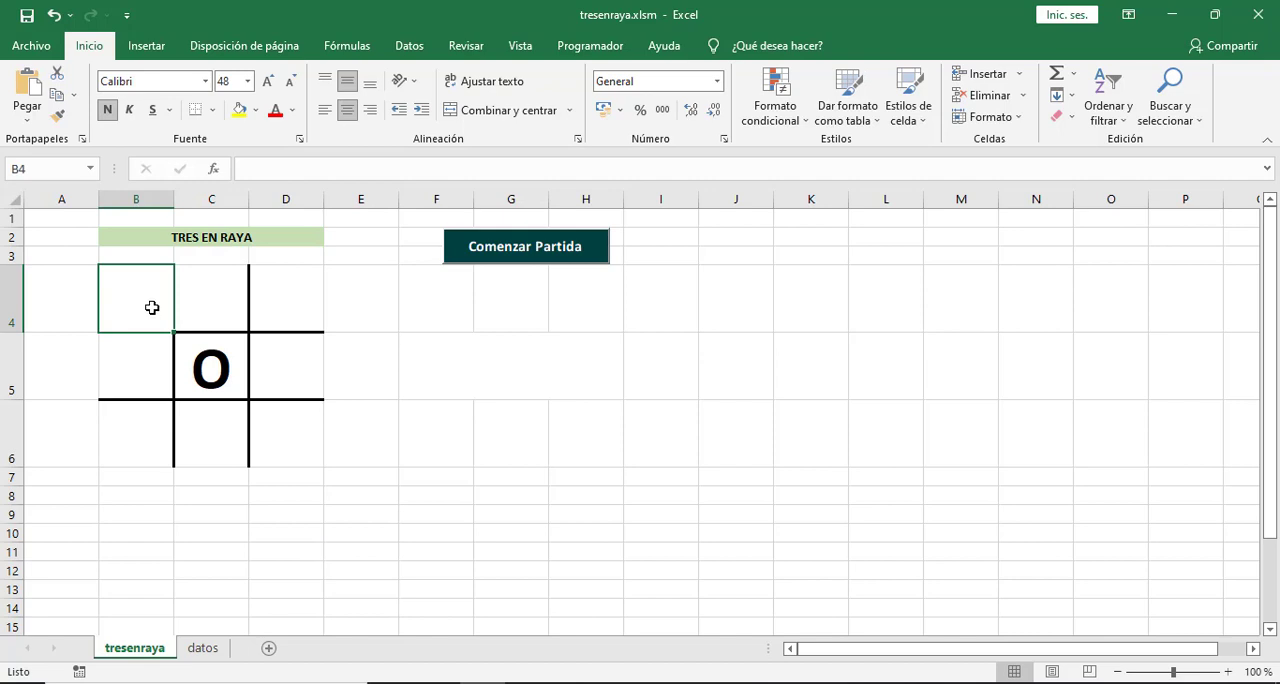
type("X")
left_click(412, 534)
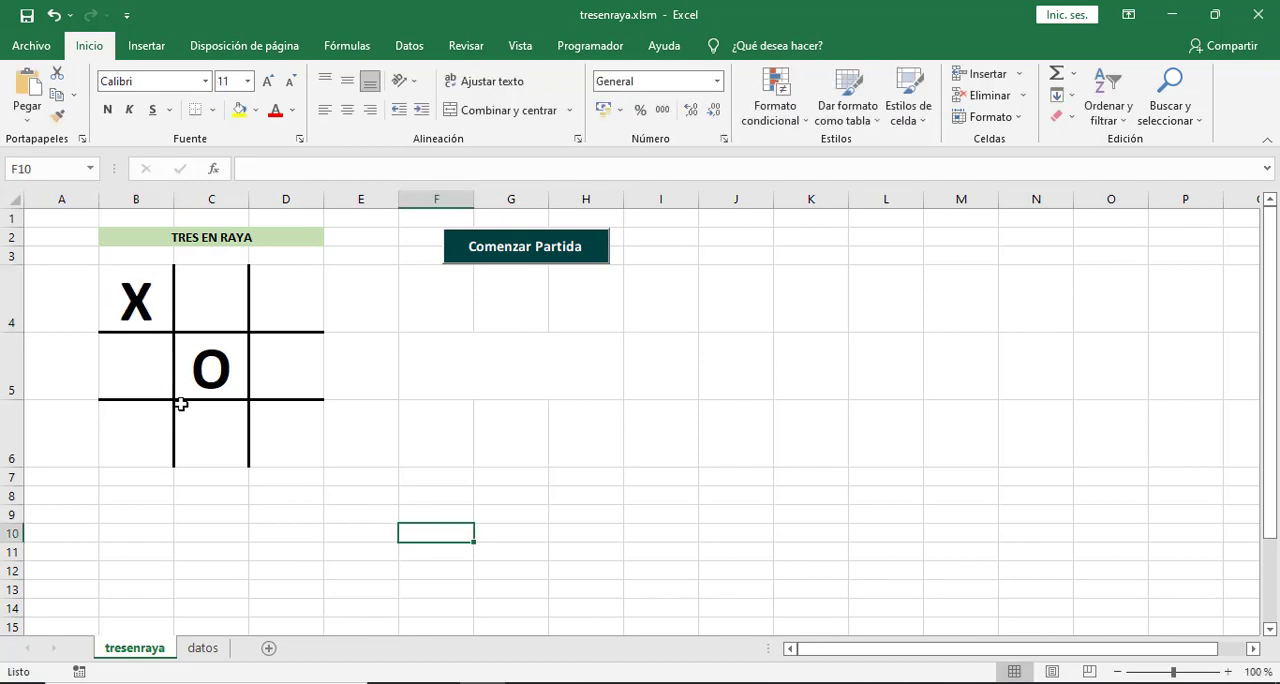
Enter the next moves of the game, O in D4 and X in B6.
left_click(283, 305)
type("O")
left_click(348, 535)
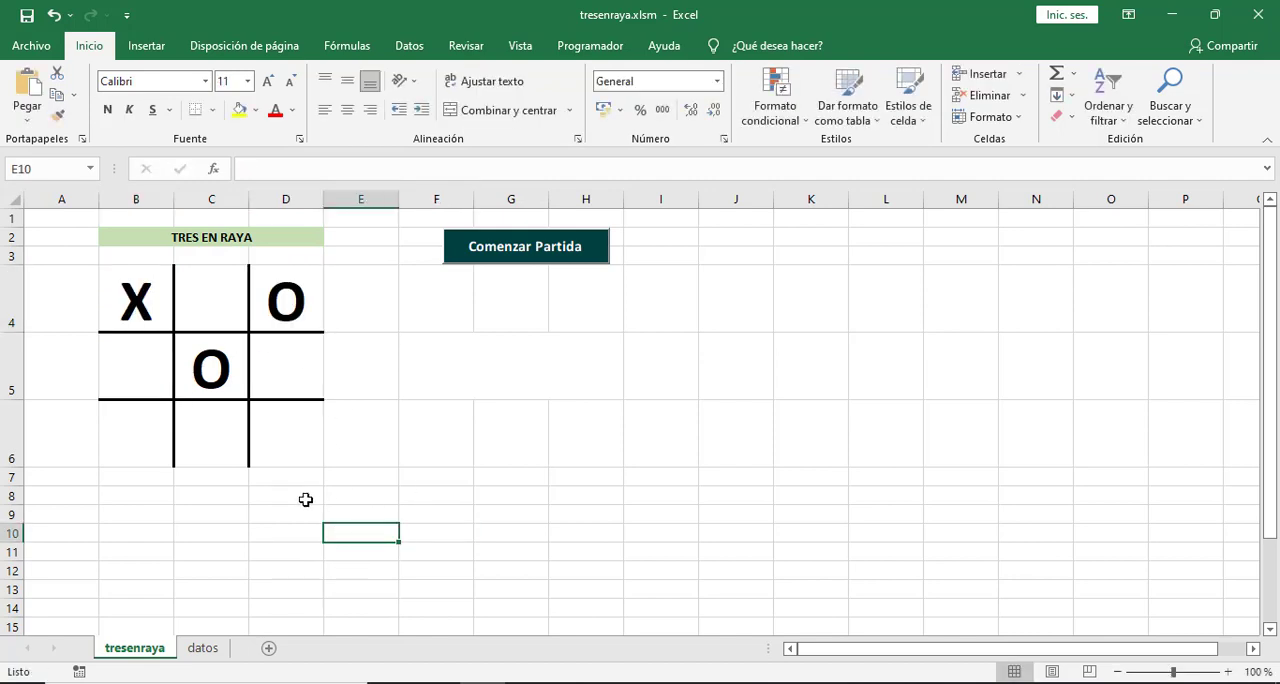
left_click(146, 439)
type("X")
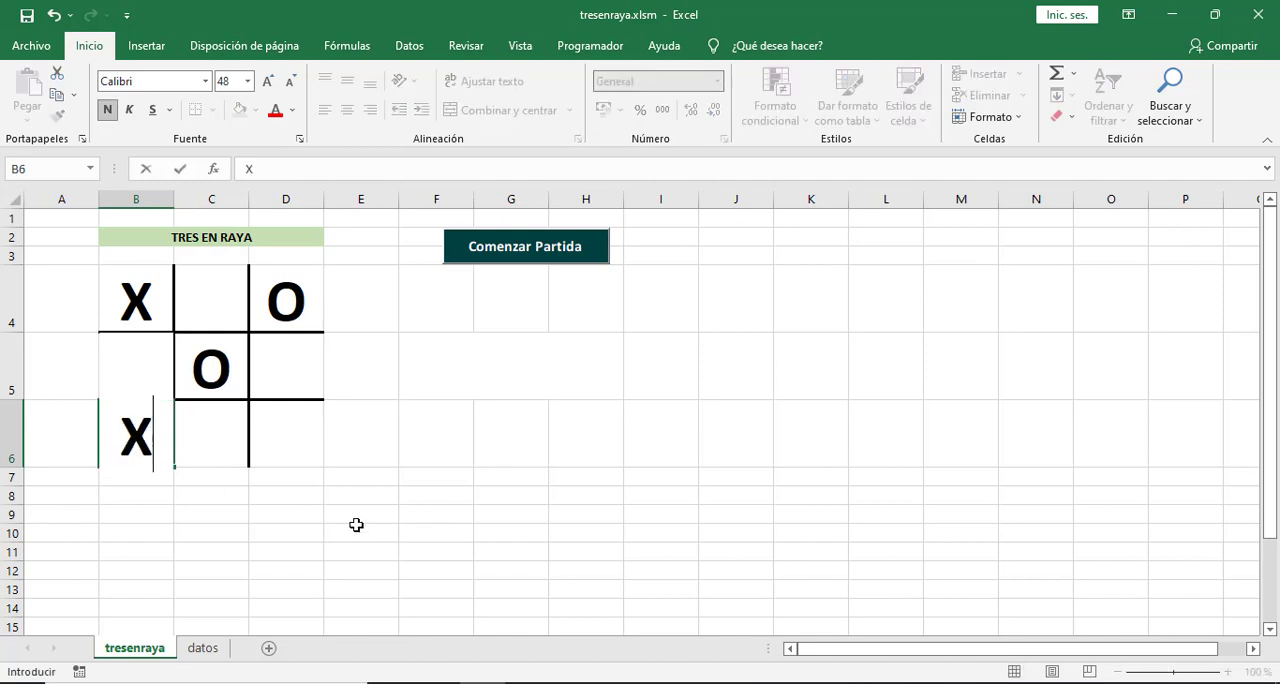
left_click(356, 550)
Enter O in B5 and X in D5 as the following two moves.
left_click(125, 376)
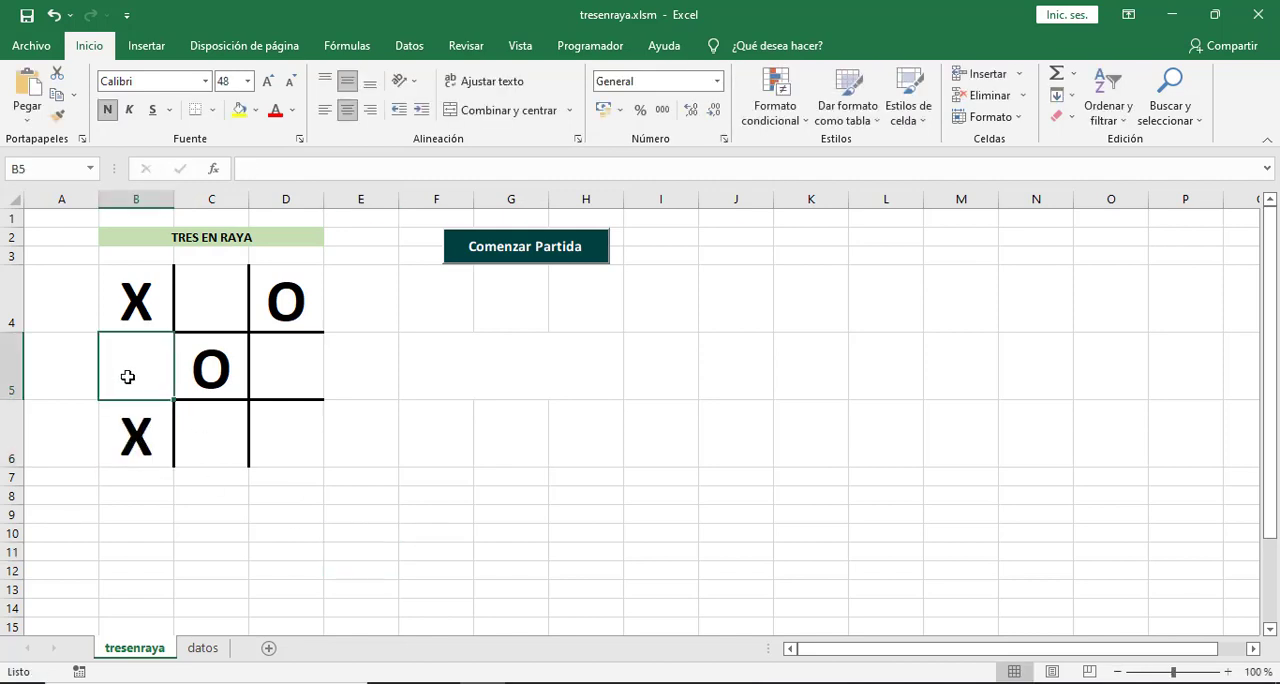
type("O")
left_click(331, 530)
left_click(290, 369)
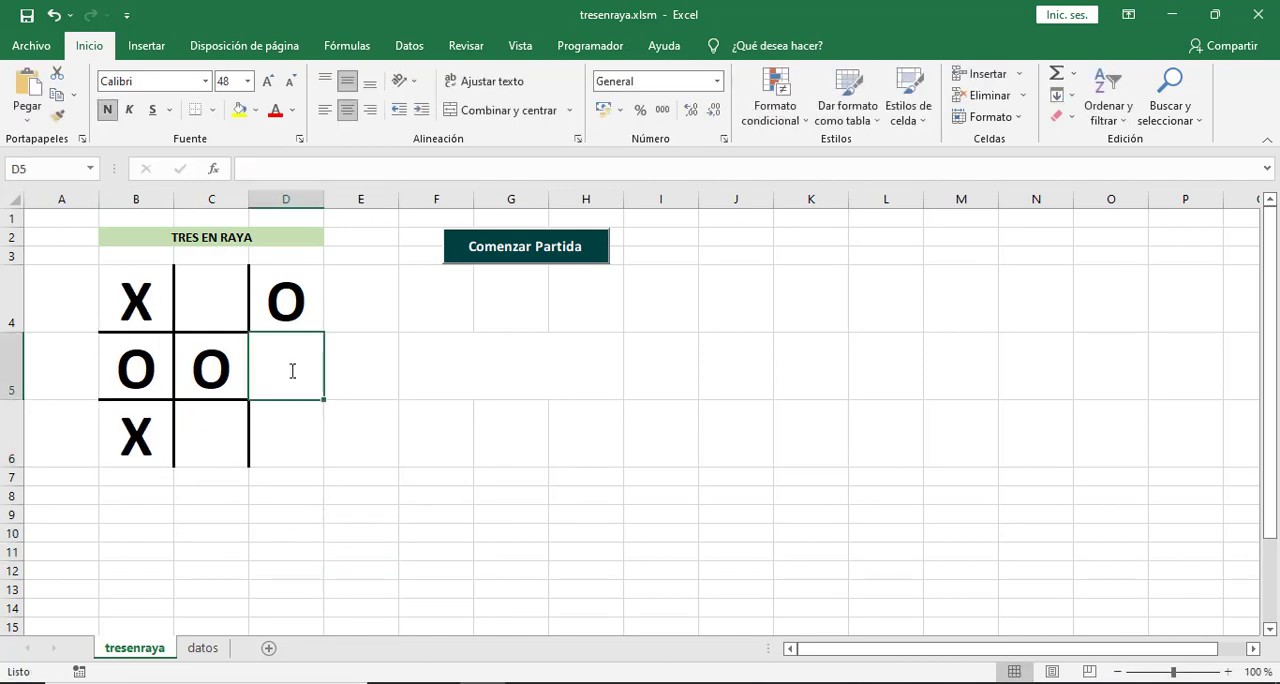
type("X")
left_click(334, 557)
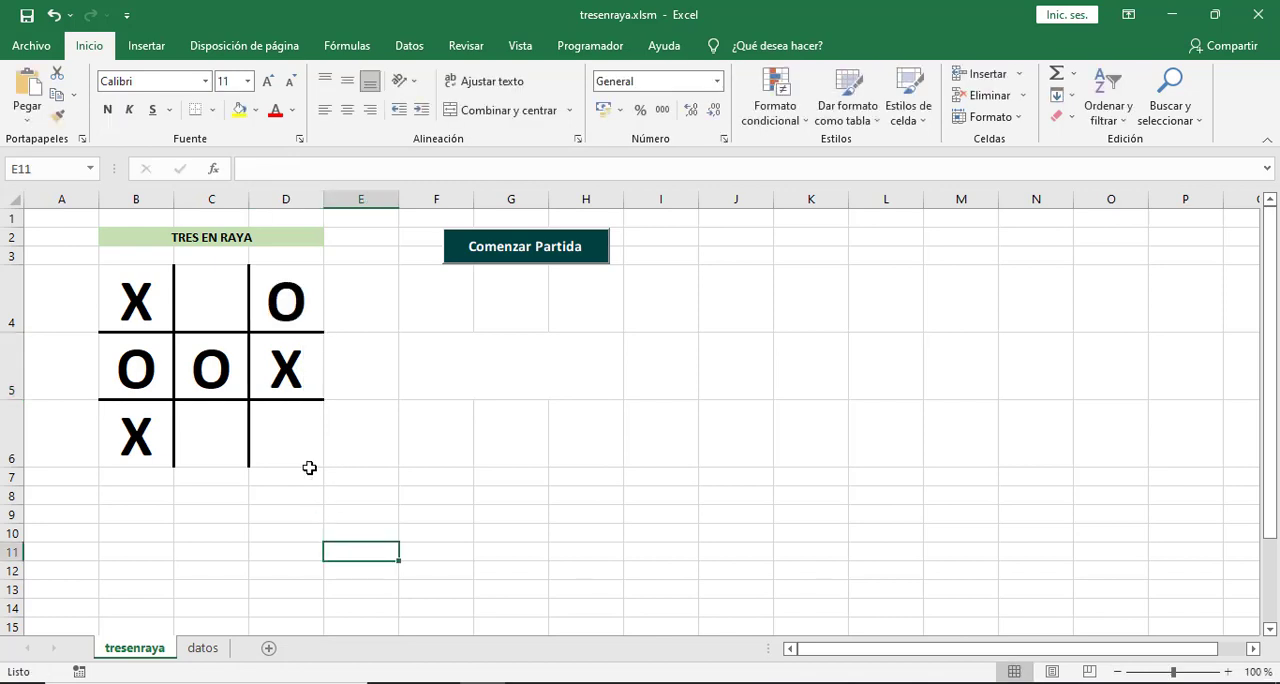
Fill the remaining board cells with O in C4, X in C6 and O in D6 to test a draw.
left_click(213, 310)
type("O")
left_click(329, 538)
left_click(221, 434)
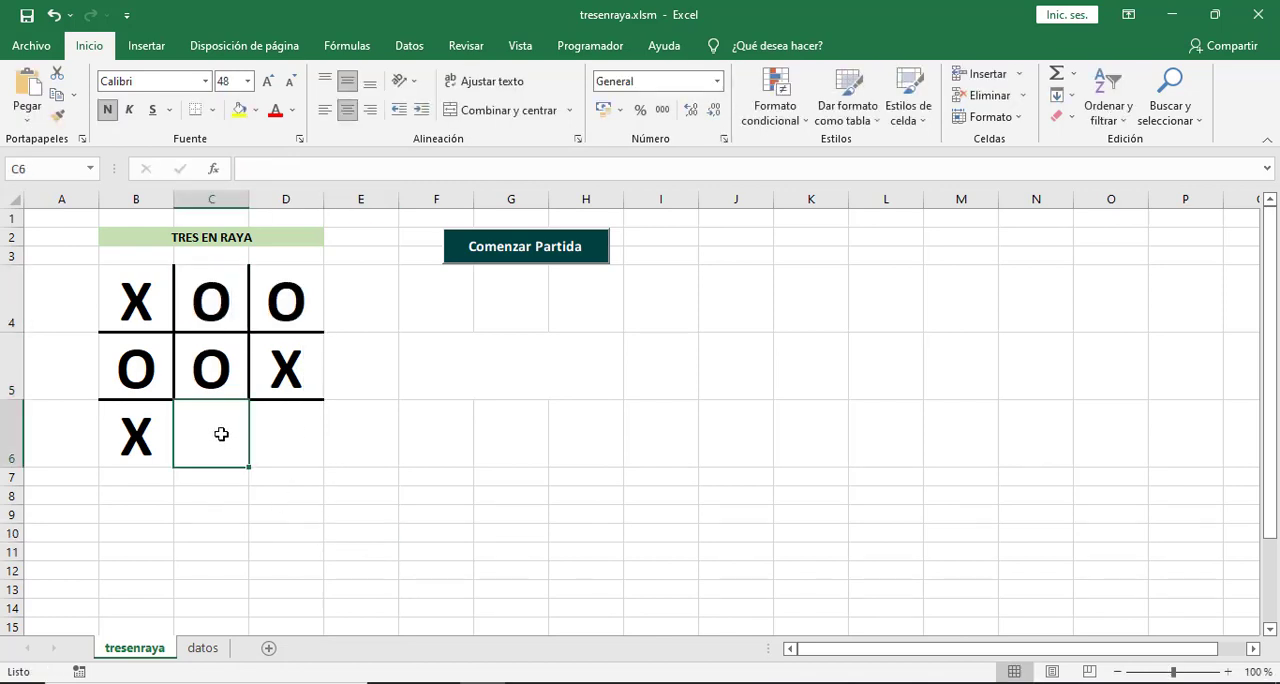
type("X")
left_click(329, 532)
left_click(296, 438)
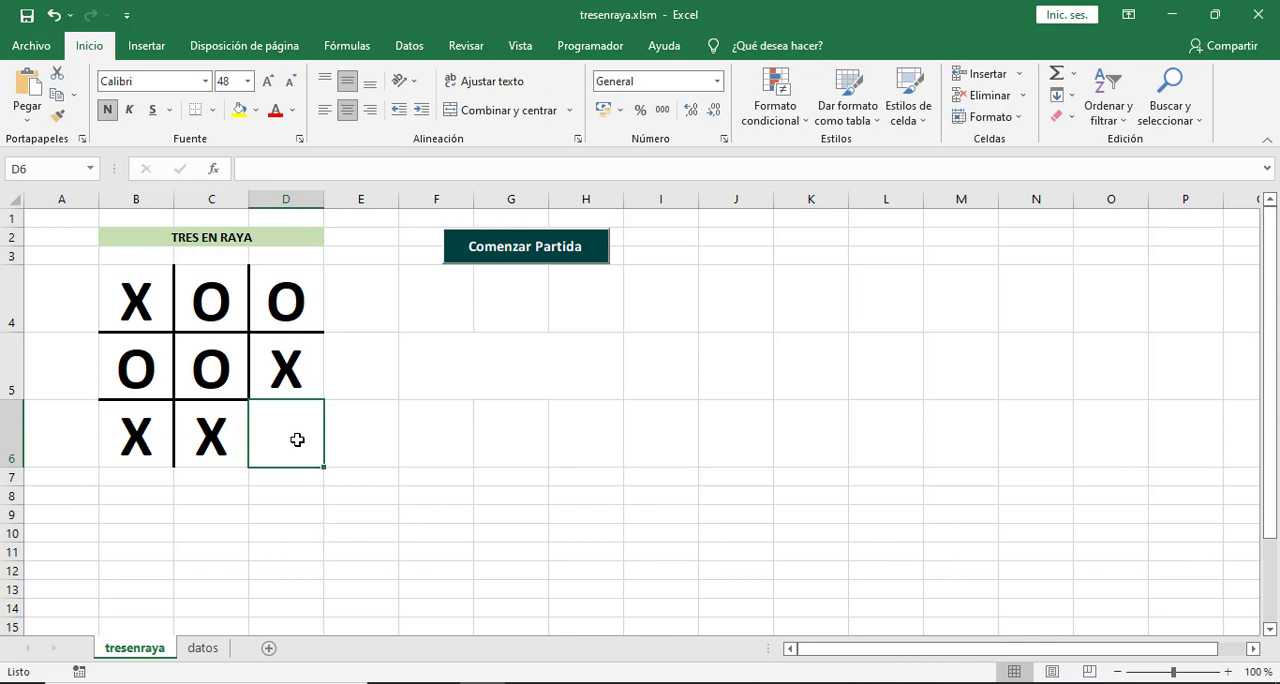
type("O")
left_click(424, 572)
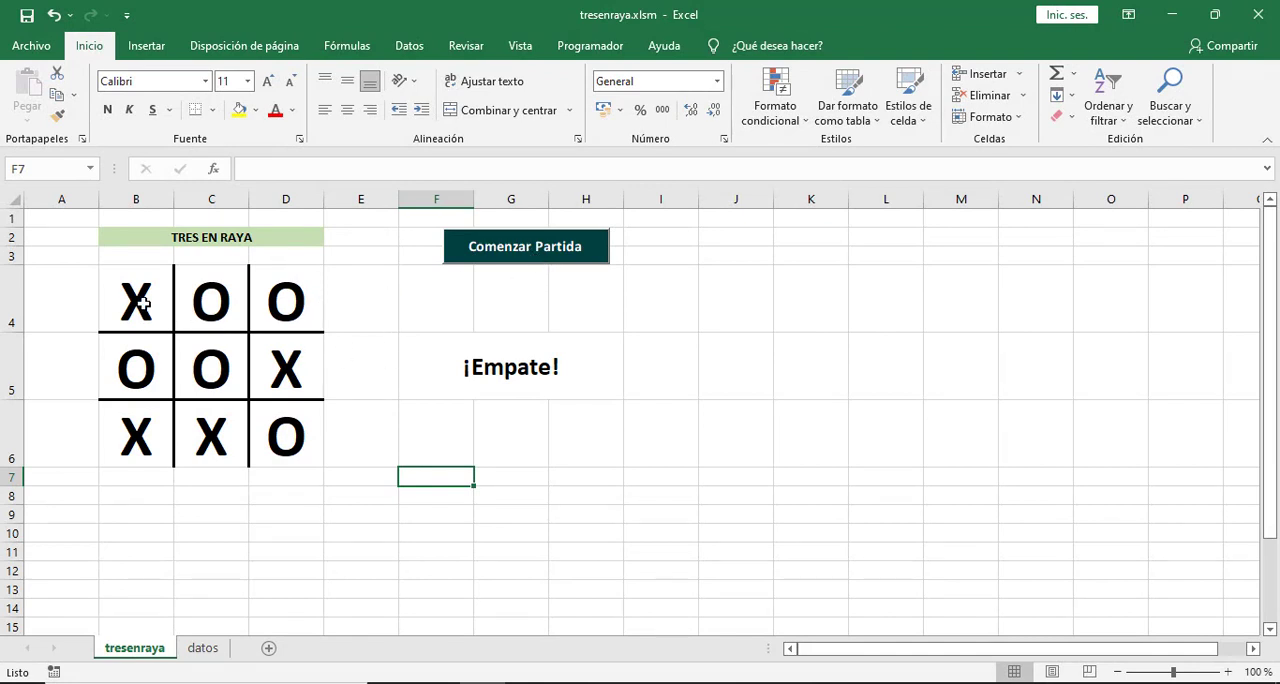
Start recording a macro named borrar_tablero, stored in this workbook.
left_click_drag(138, 297, 300, 441)
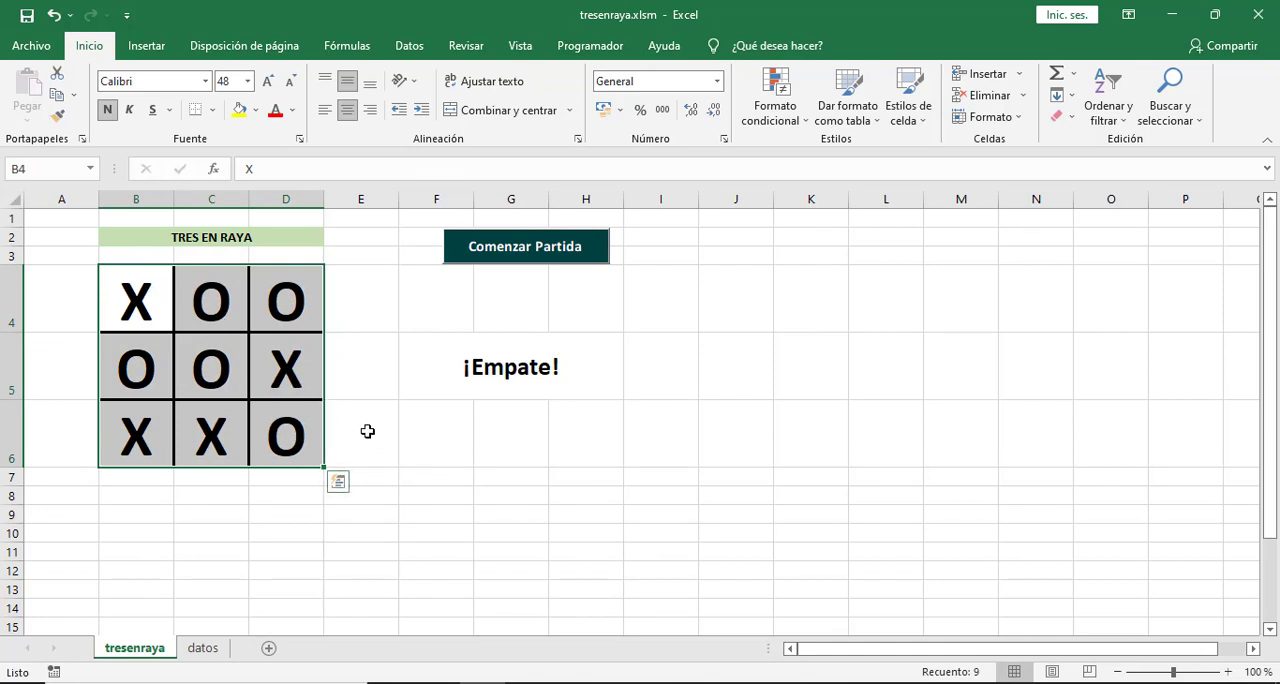
left_click(451, 497)
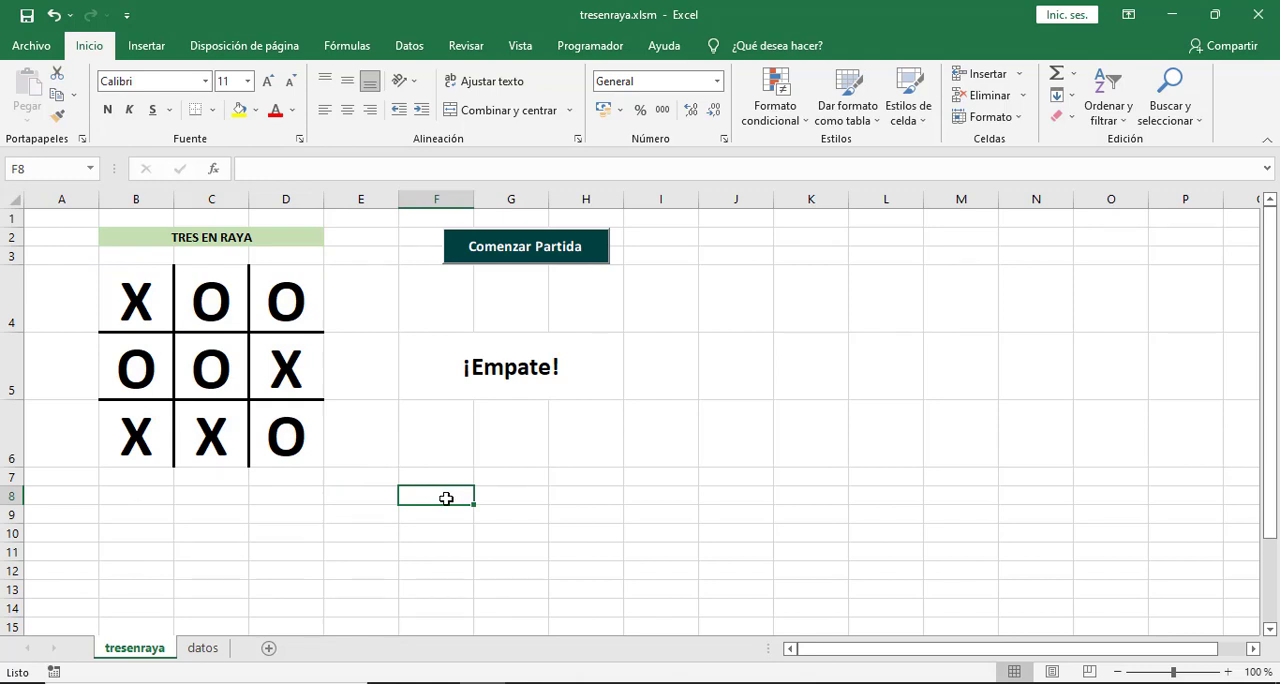
left_click(532, 52)
left_click(1166, 112)
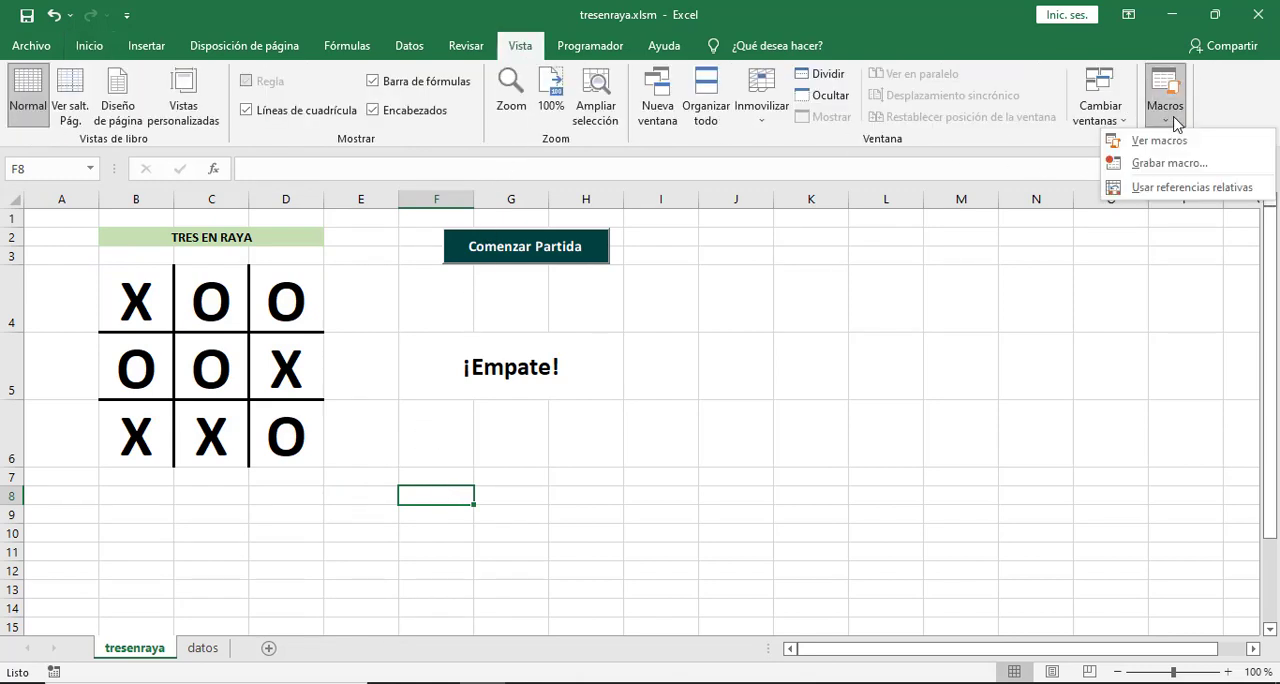
left_click(1170, 163)
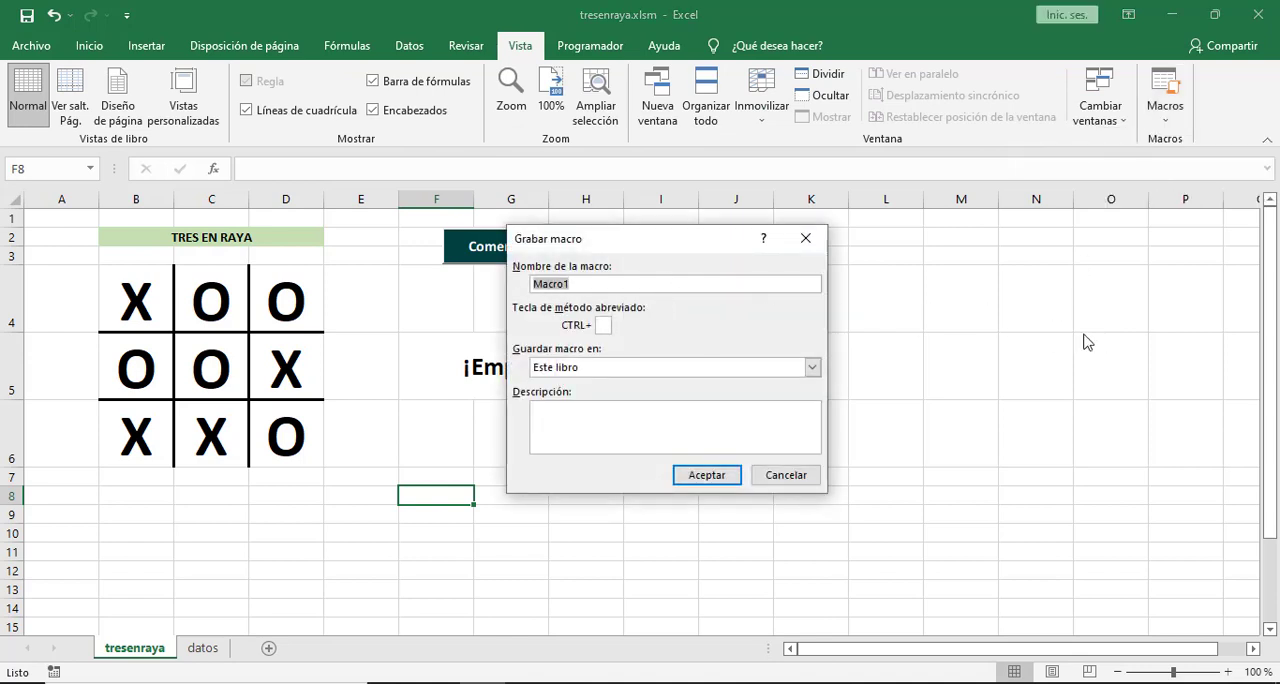
type("borrar_table")
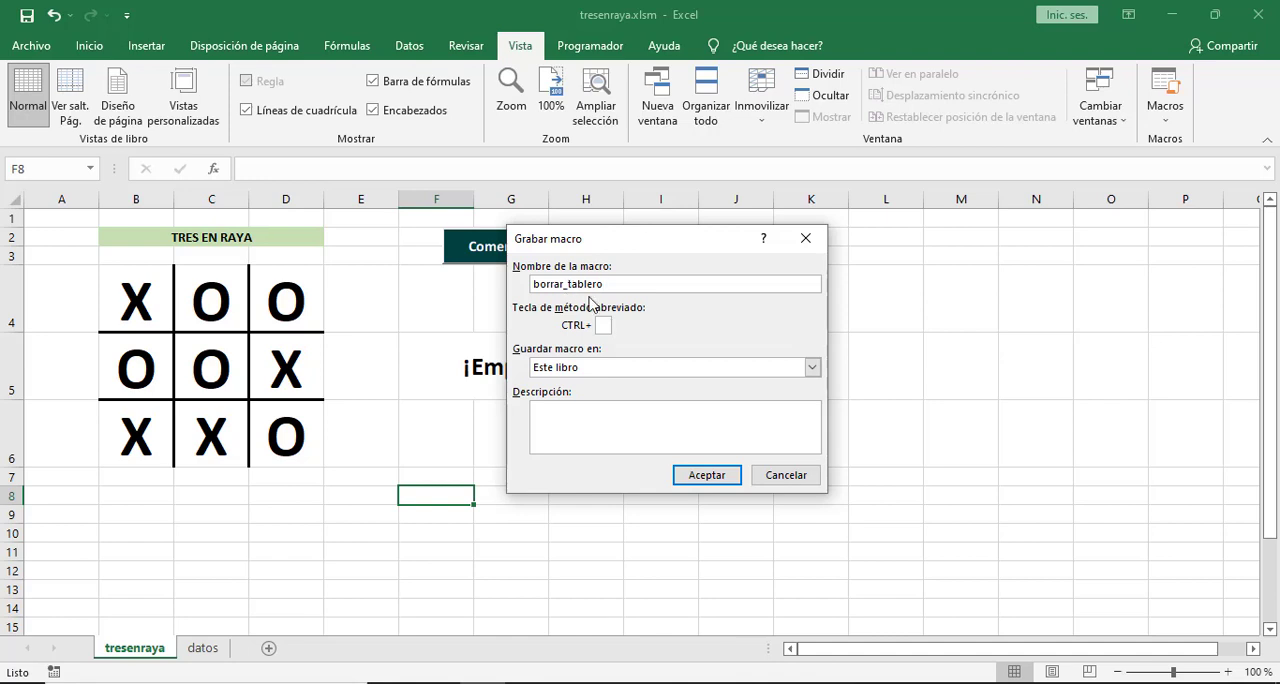
left_click(717, 476)
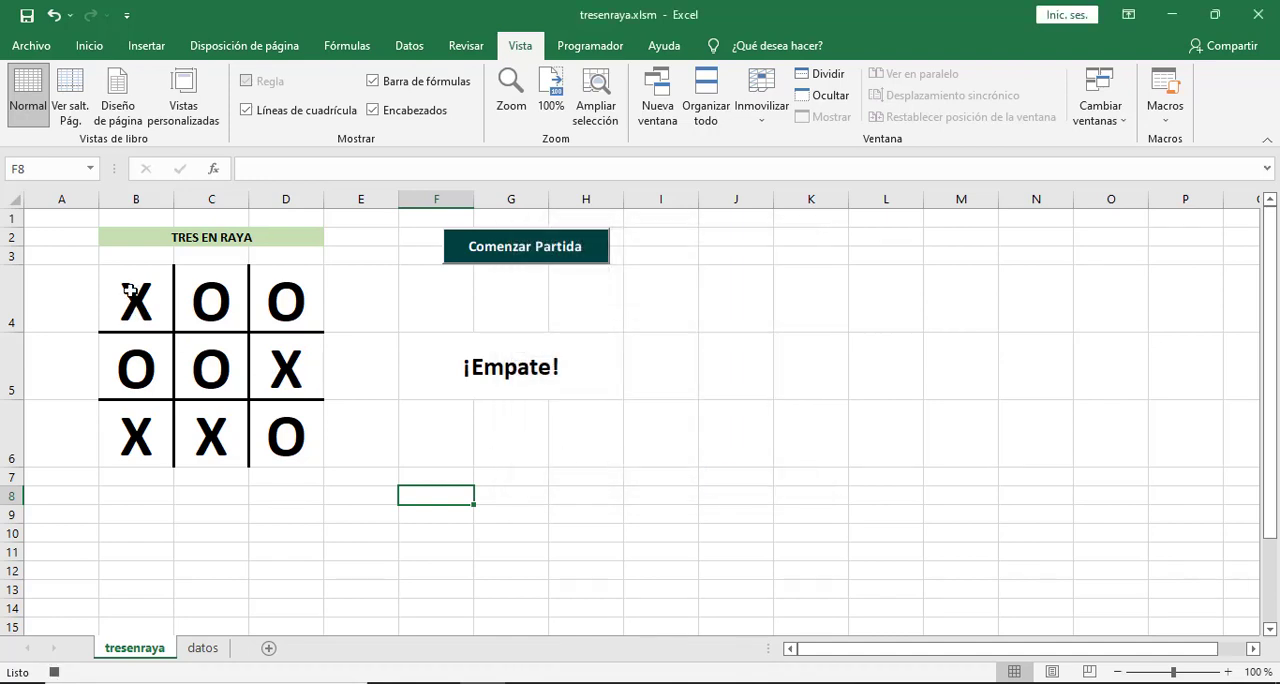
Clear the board cells B4:D6, select the status cell F5 and stop the macro recording.
left_click_drag(128, 291, 286, 430)
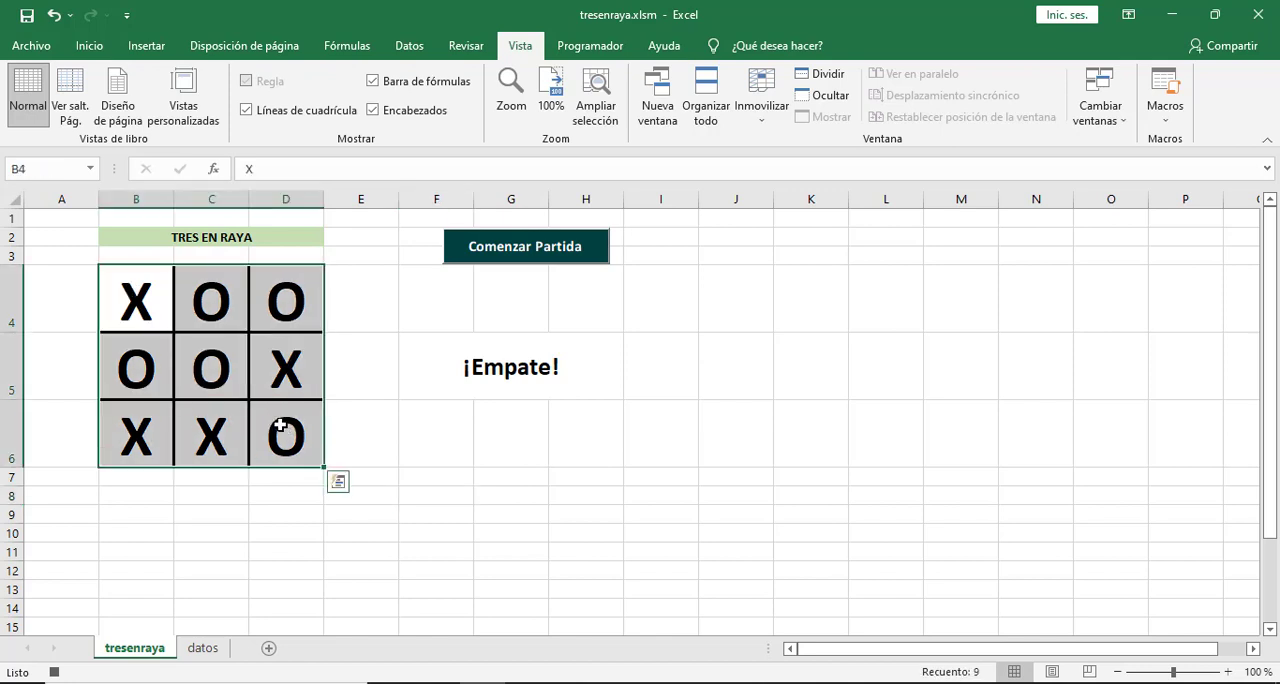
key("Delete")
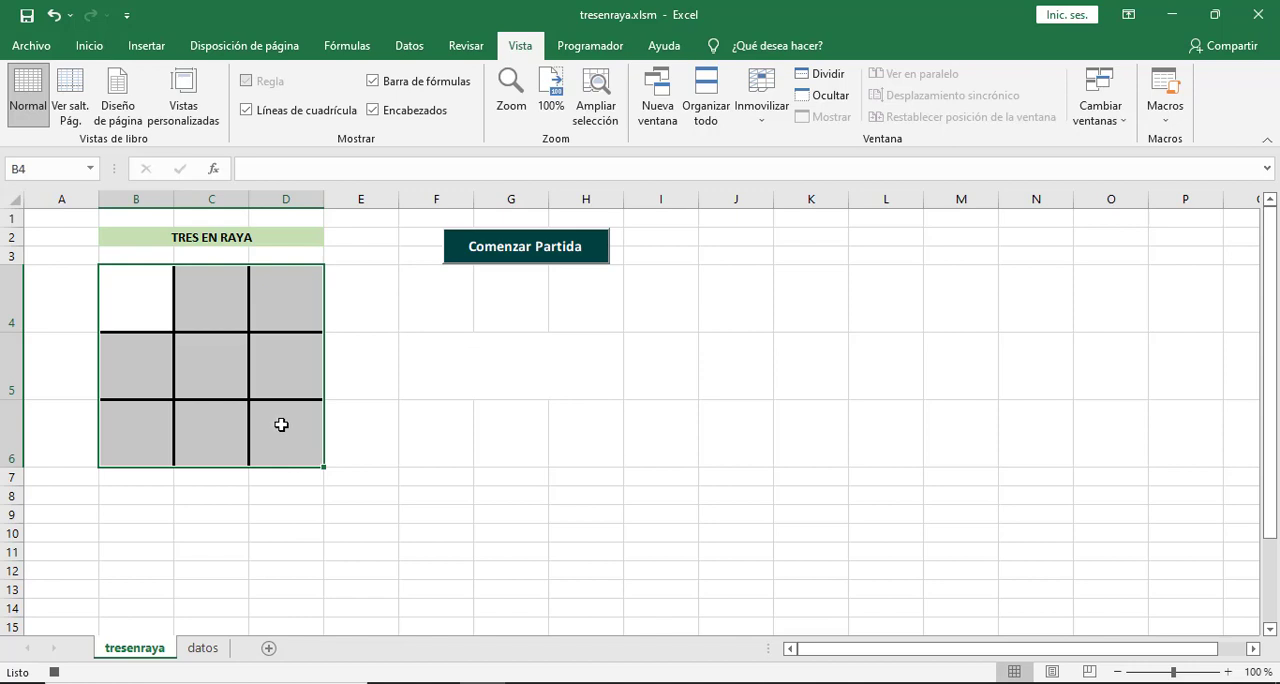
left_click(470, 372)
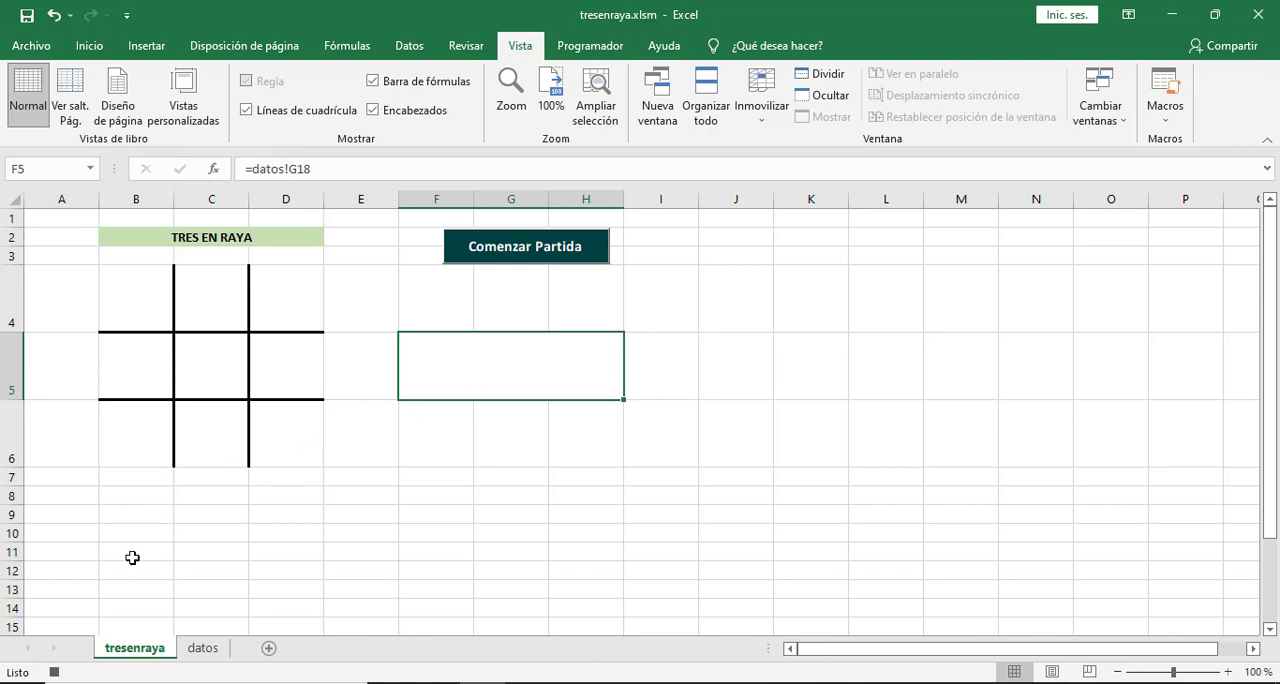
left_click(55, 673)
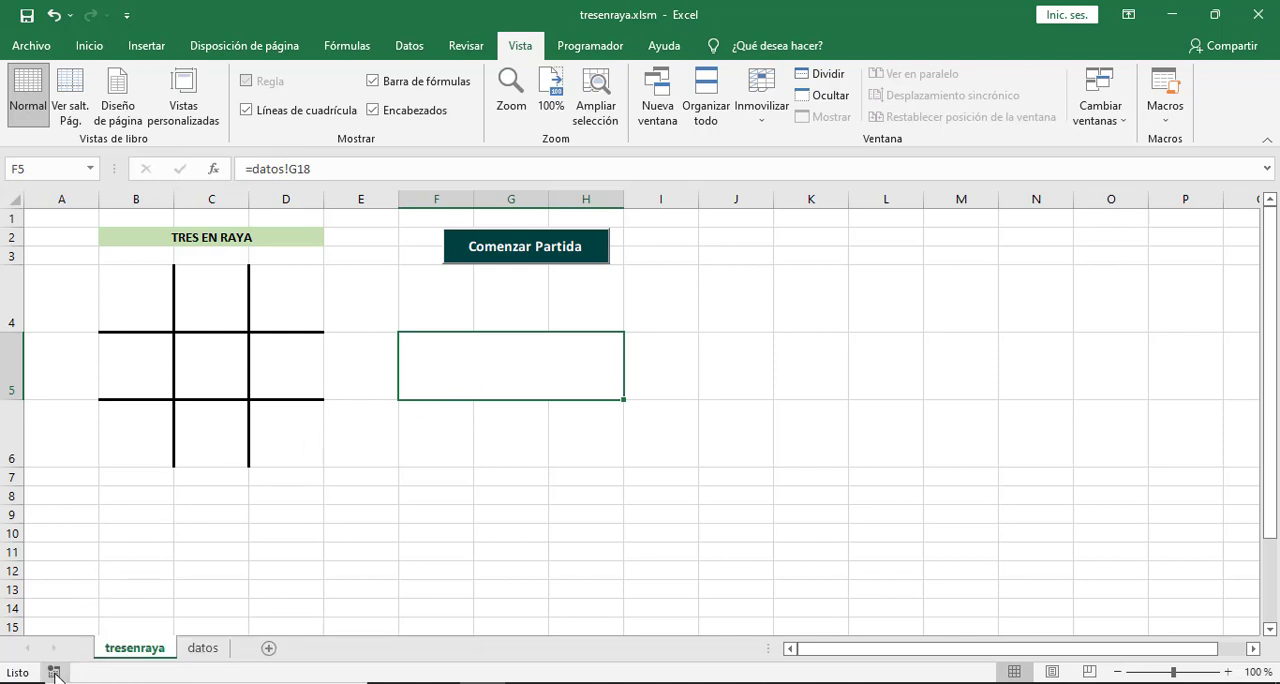
left_click(463, 503)
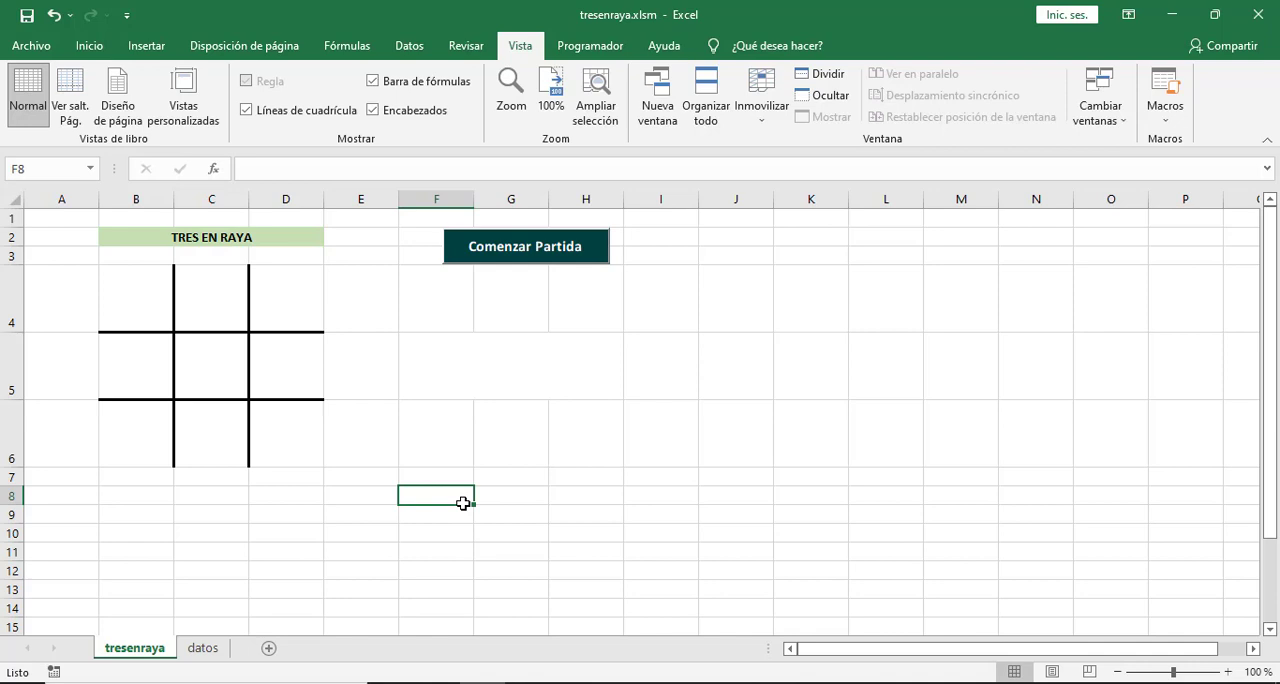
Fill the board's first row with O in B4, X in C4 and O in D4 as test moves.
left_click(126, 312)
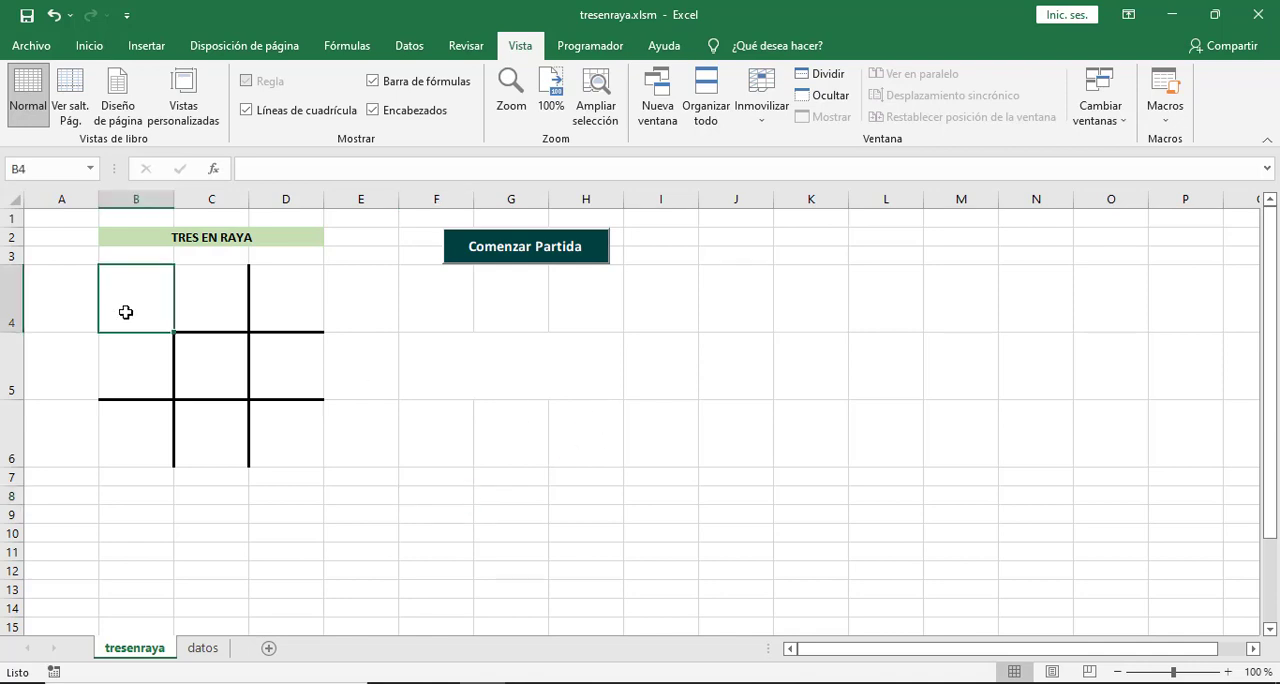
type("O")
key("Right")
type("X")
key("Right")
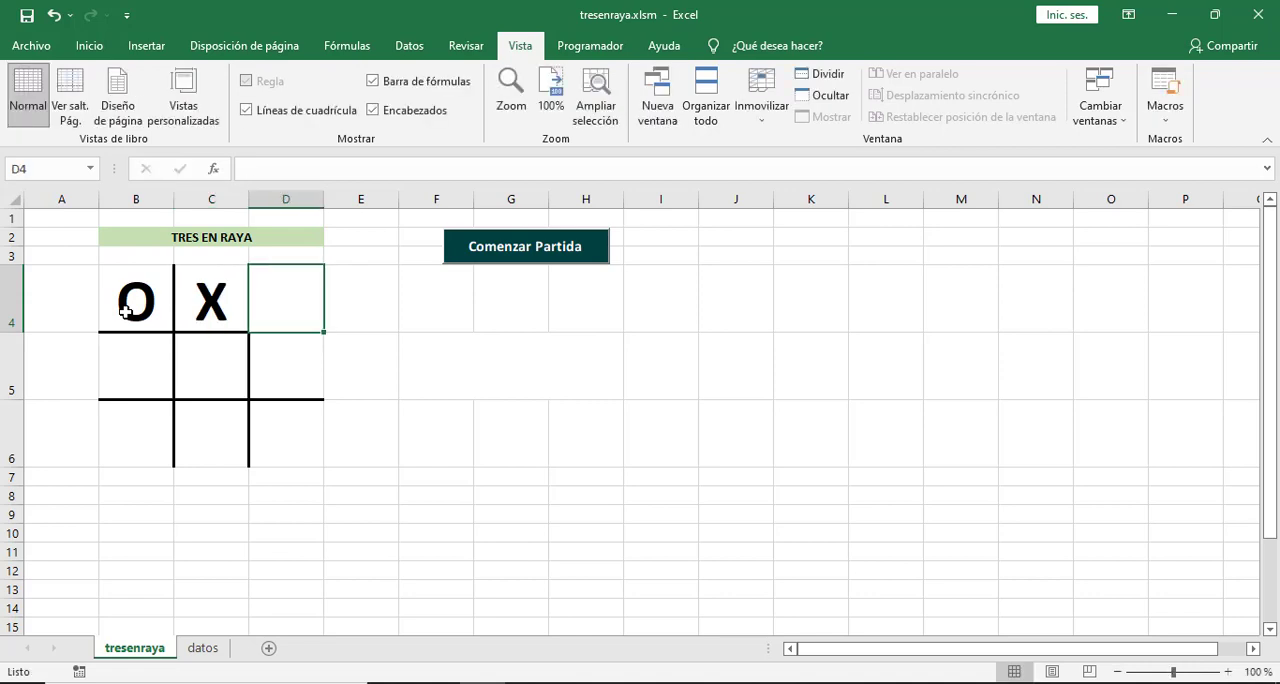
type("O")
key("Return")
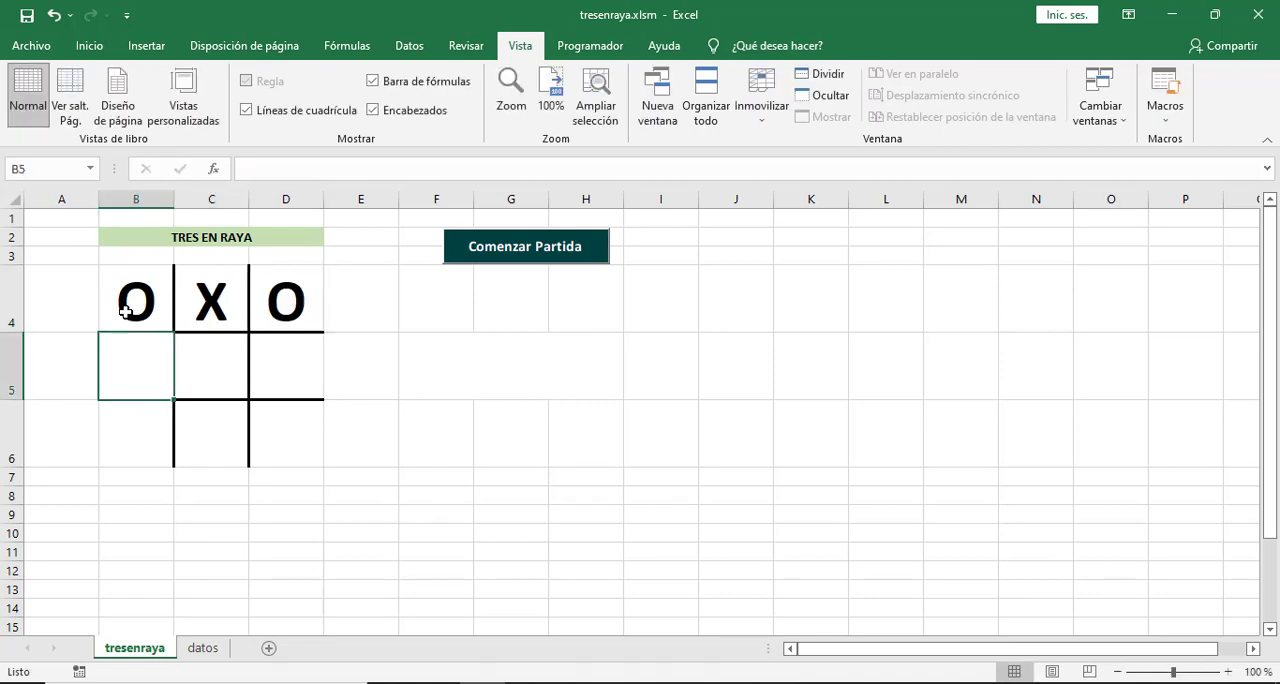
Run the borrar_tablero macro to test it on the filled cells.
left_click(750, 280)
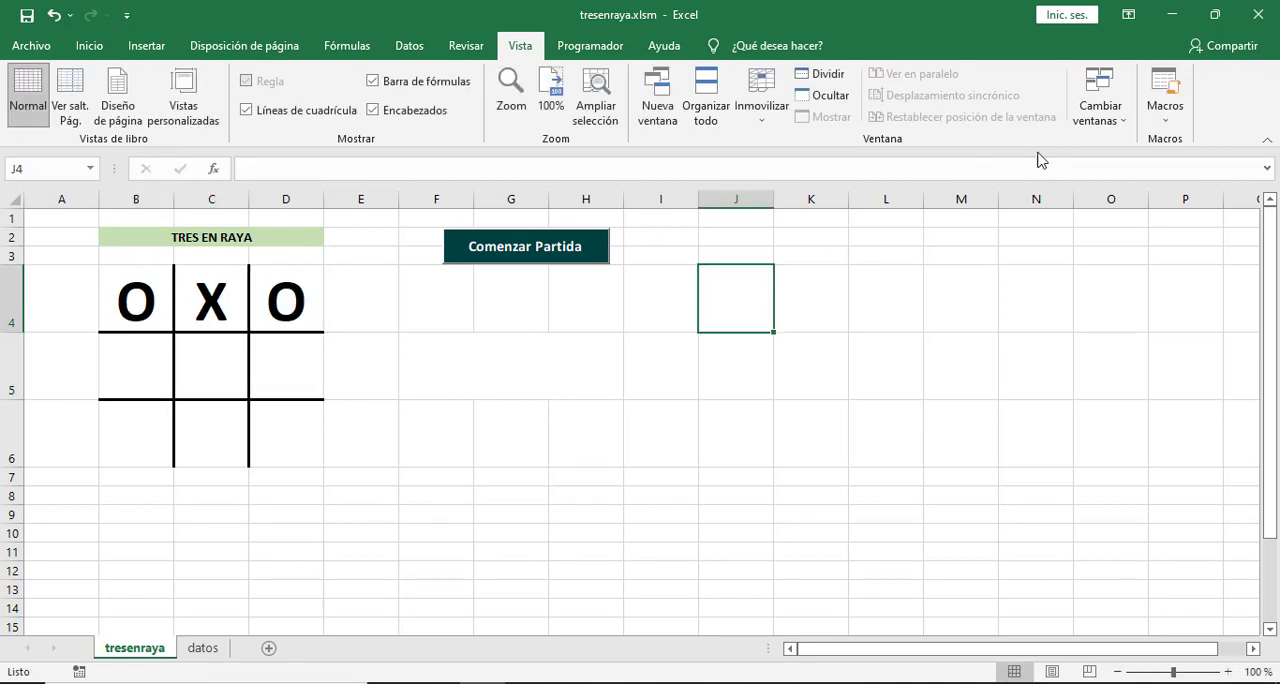
left_click(1166, 118)
left_click(1160, 141)
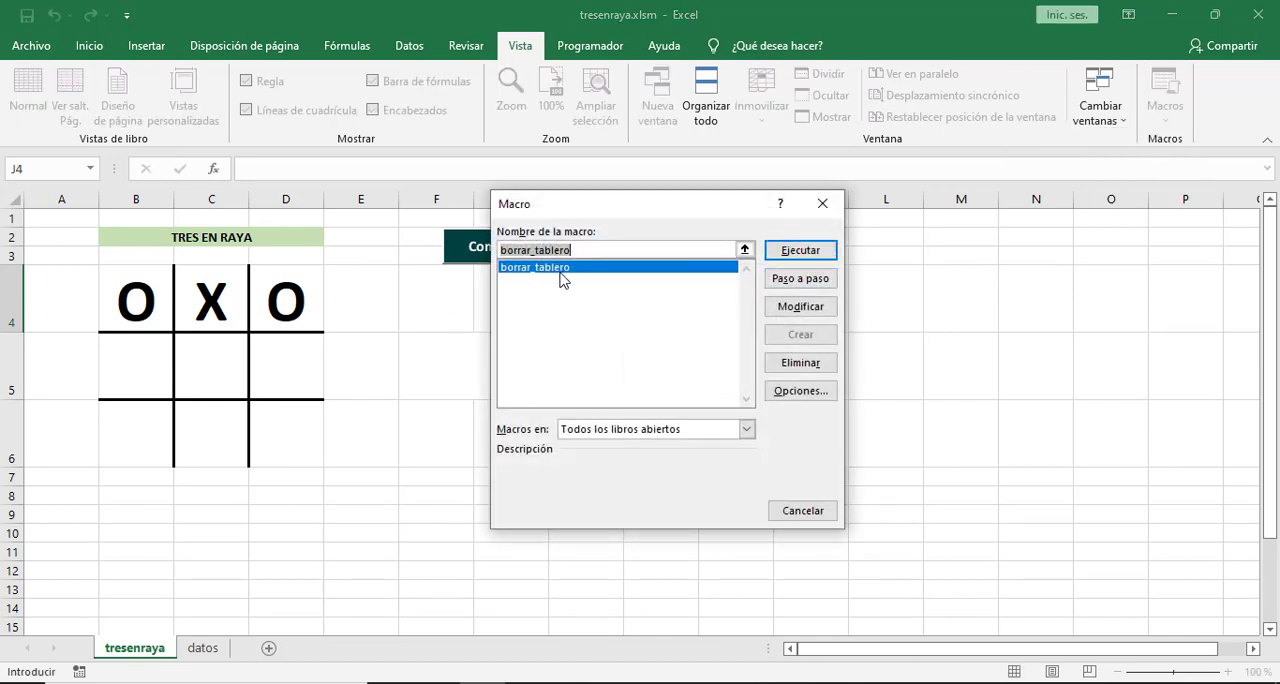
left_click(811, 255)
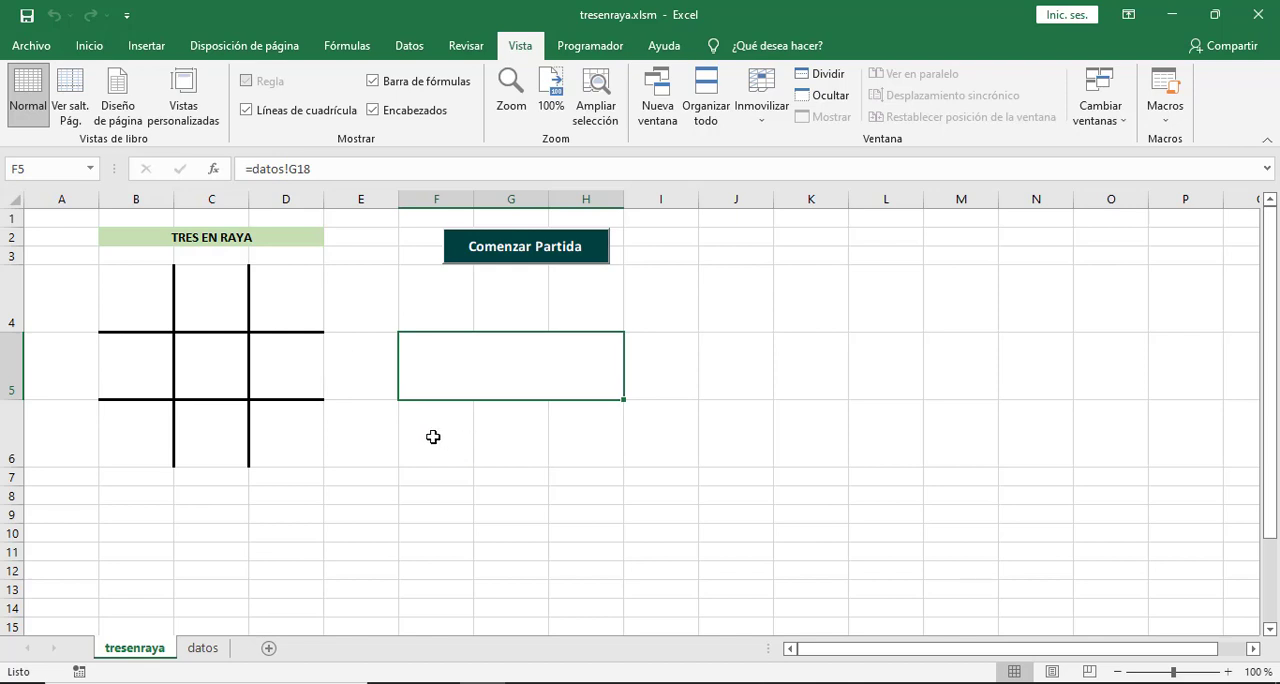
left_click(657, 305)
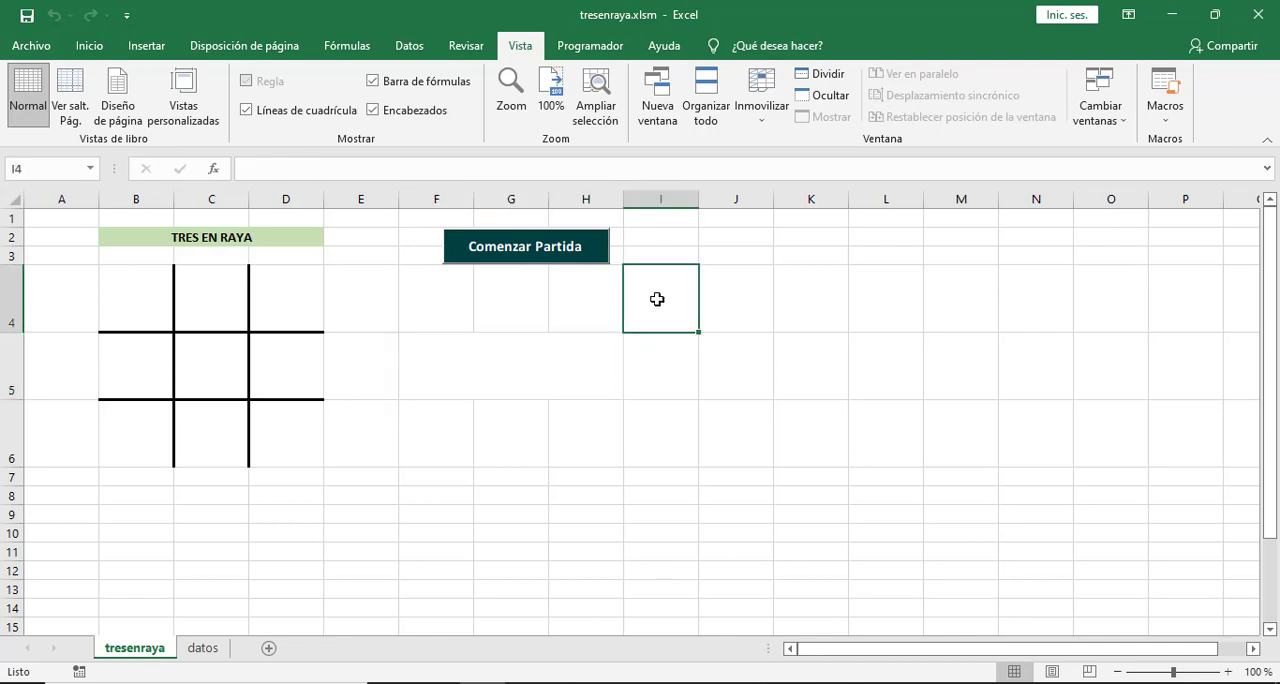
Turn on design mode and open the Click event procedure of the Comenzar Partida button.
left_click(603, 47)
left_click(573, 95)
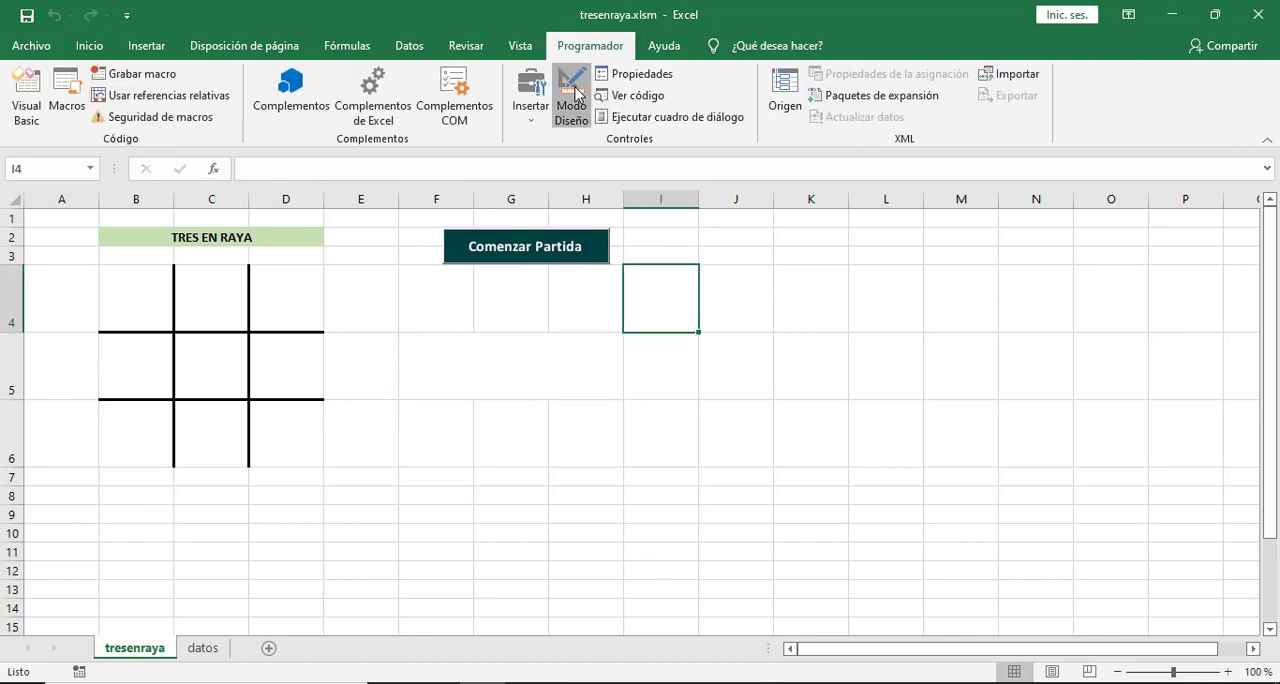
left_click(592, 250)
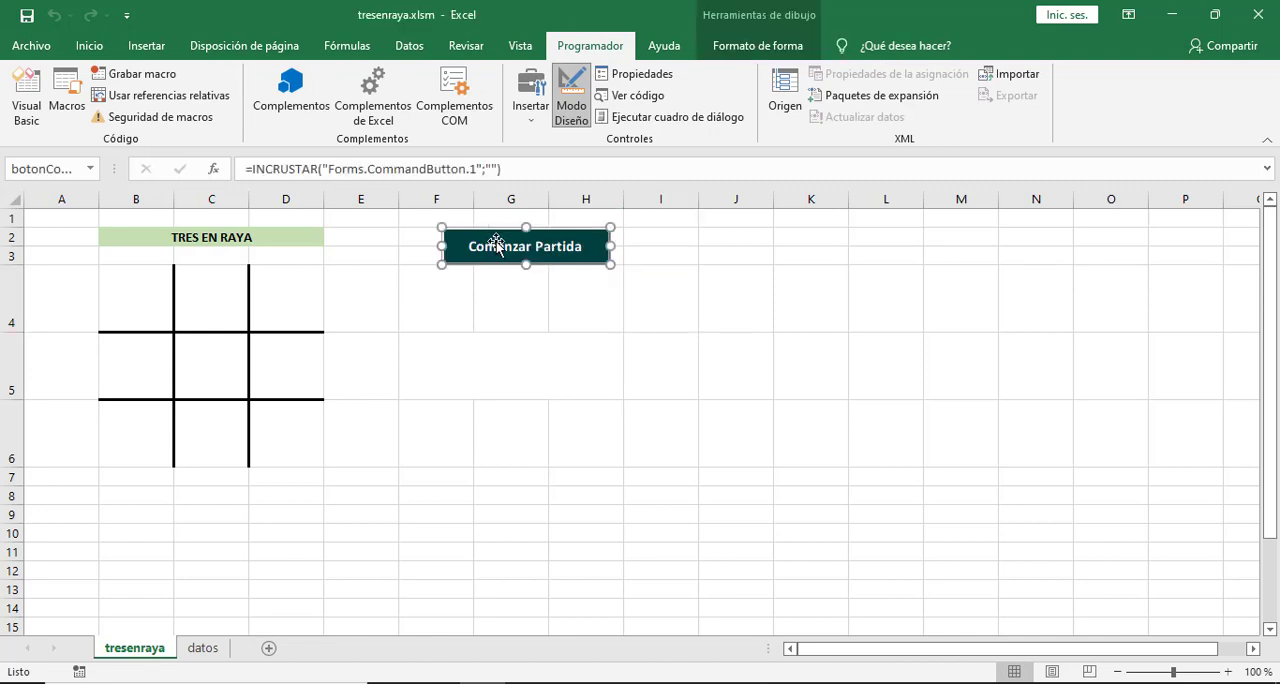
double_click(553, 246)
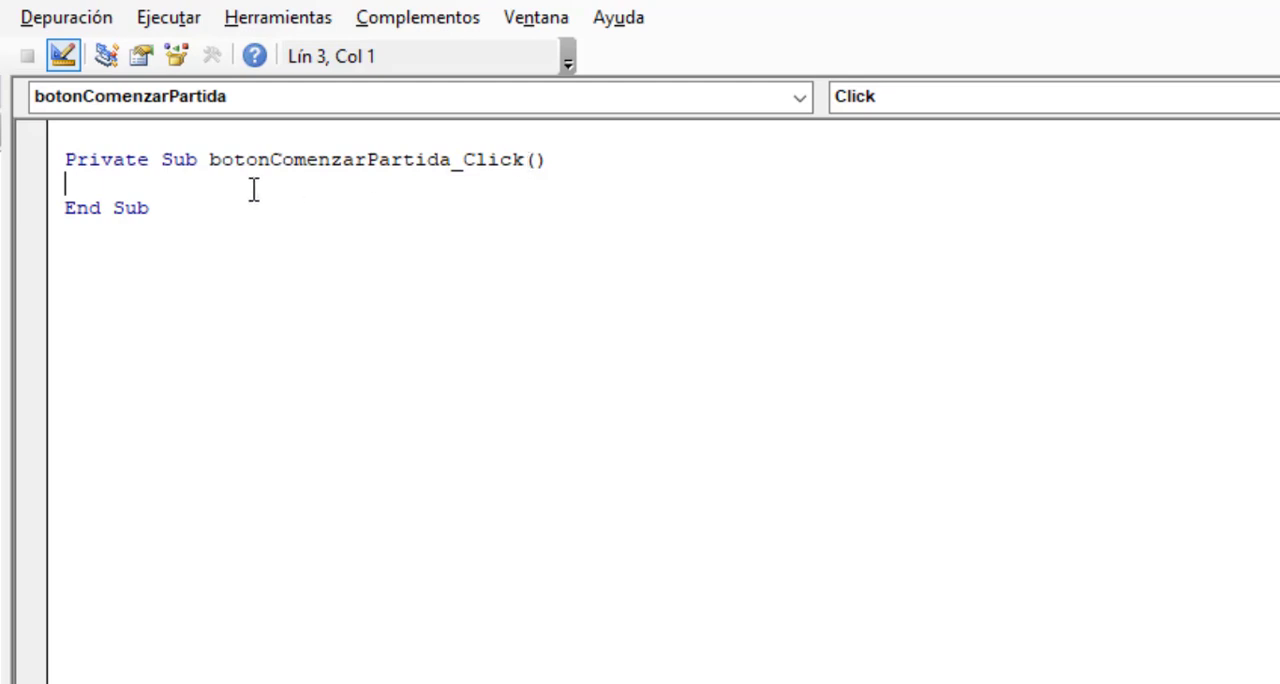
left_click_drag(161, 160, 204, 159)
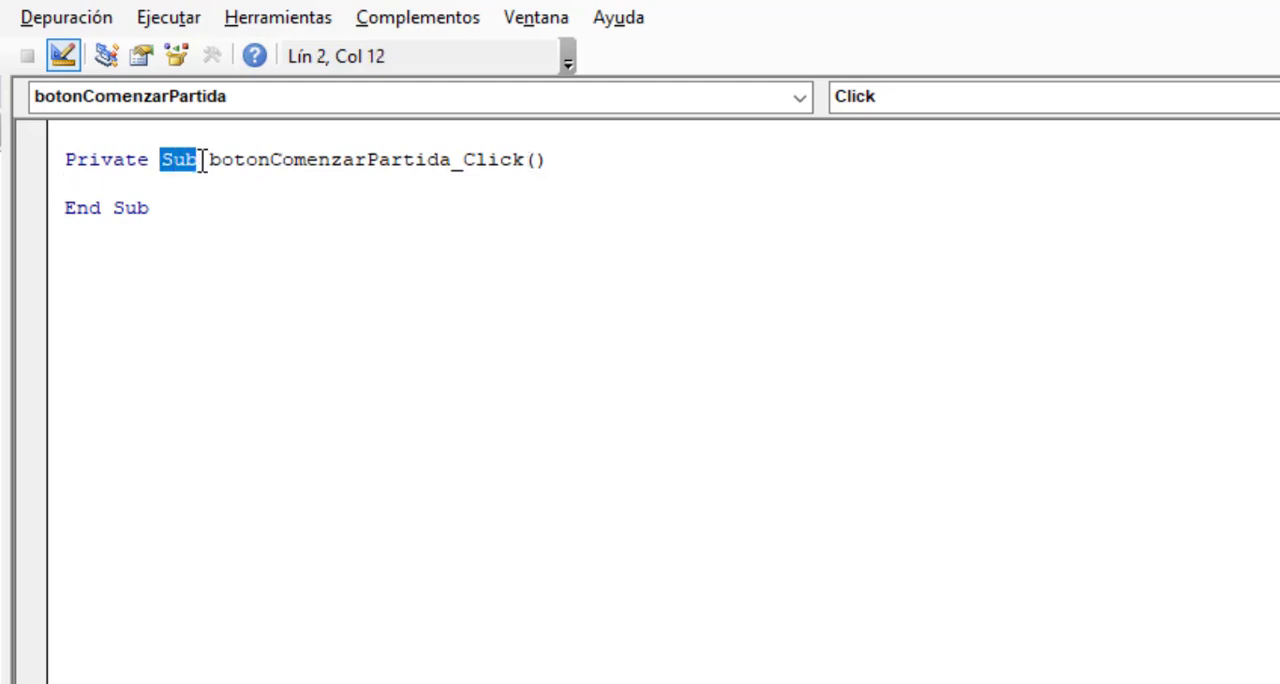
left_click(228, 192)
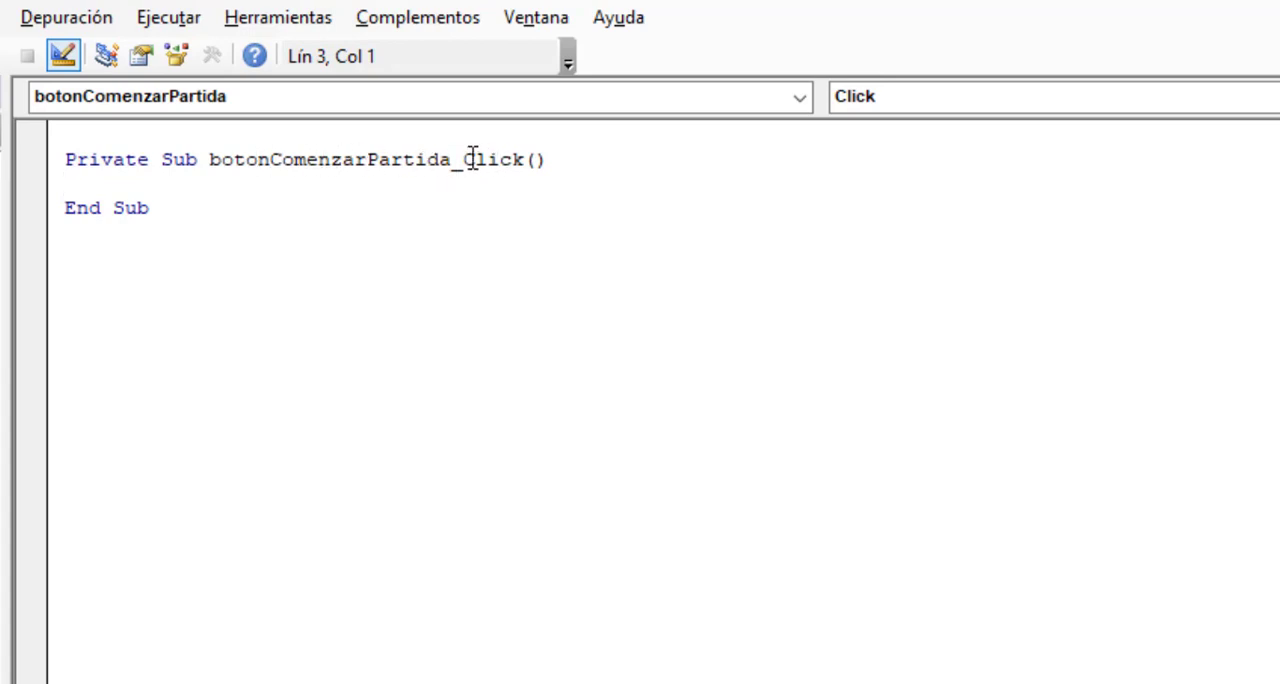
left_click_drag(463, 160, 523, 161)
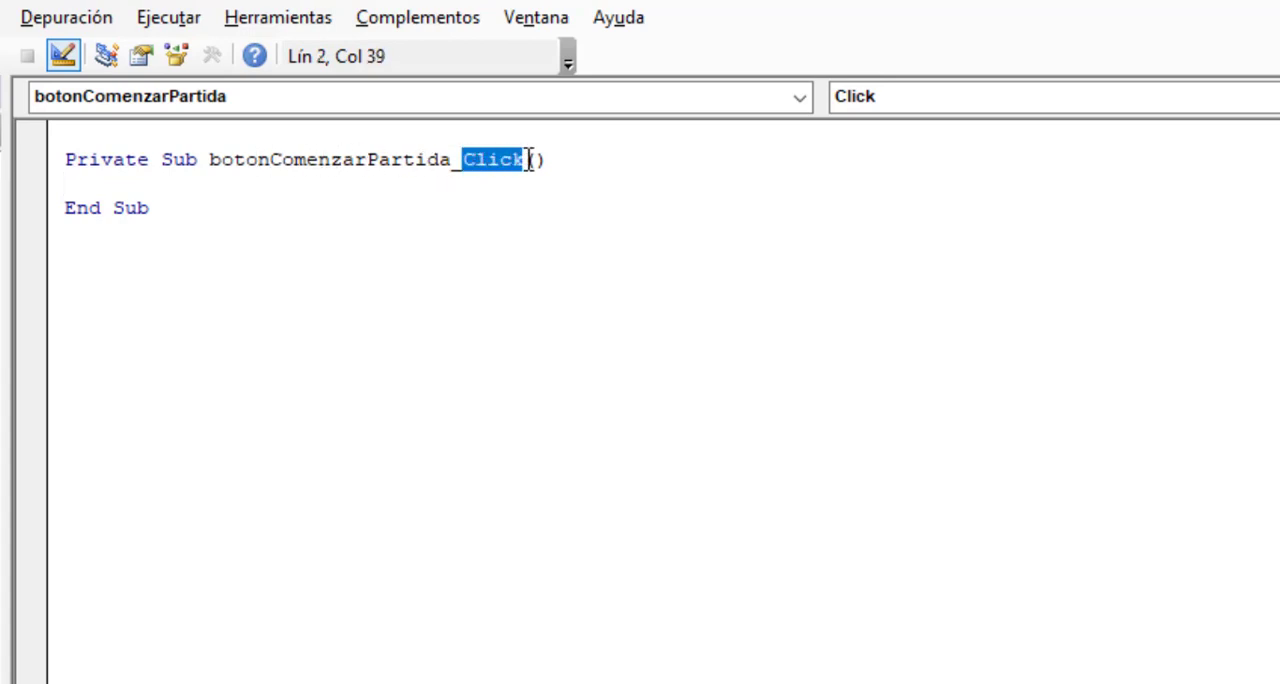
left_click(470, 193)
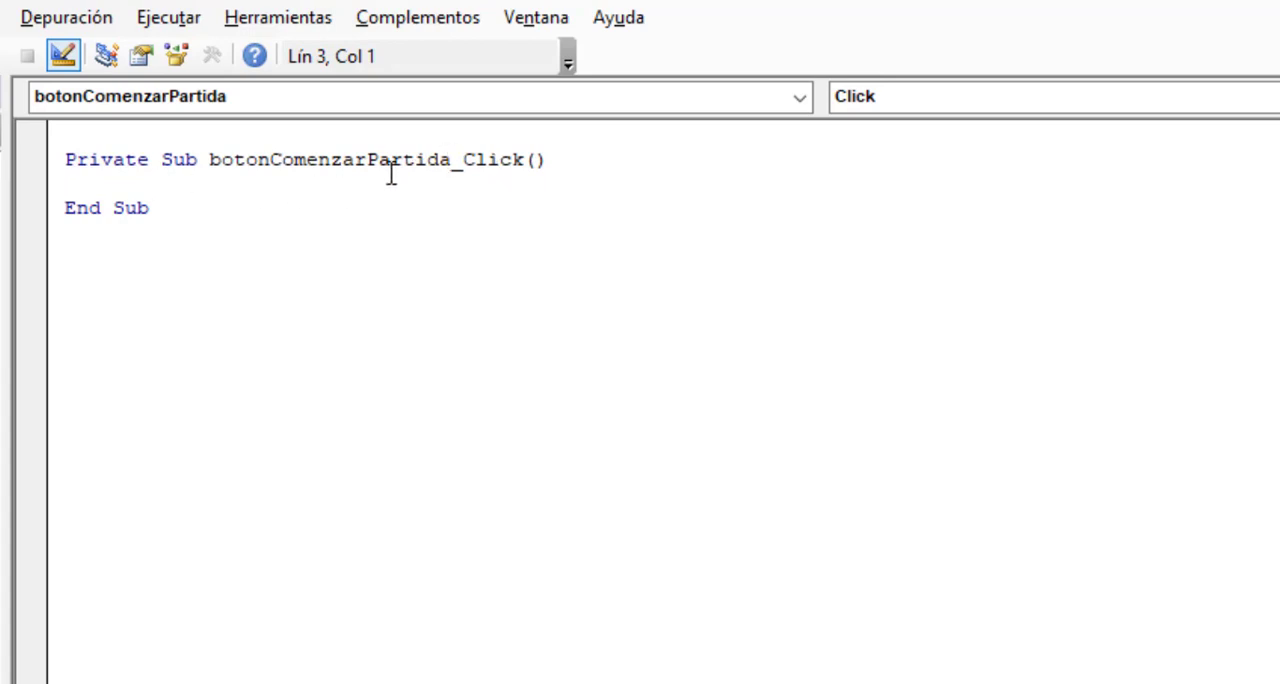
Add the line "Call borrar_tablero" inside the botonComenzarPartida_Click procedure.
key("Tab")
type("Call borra")
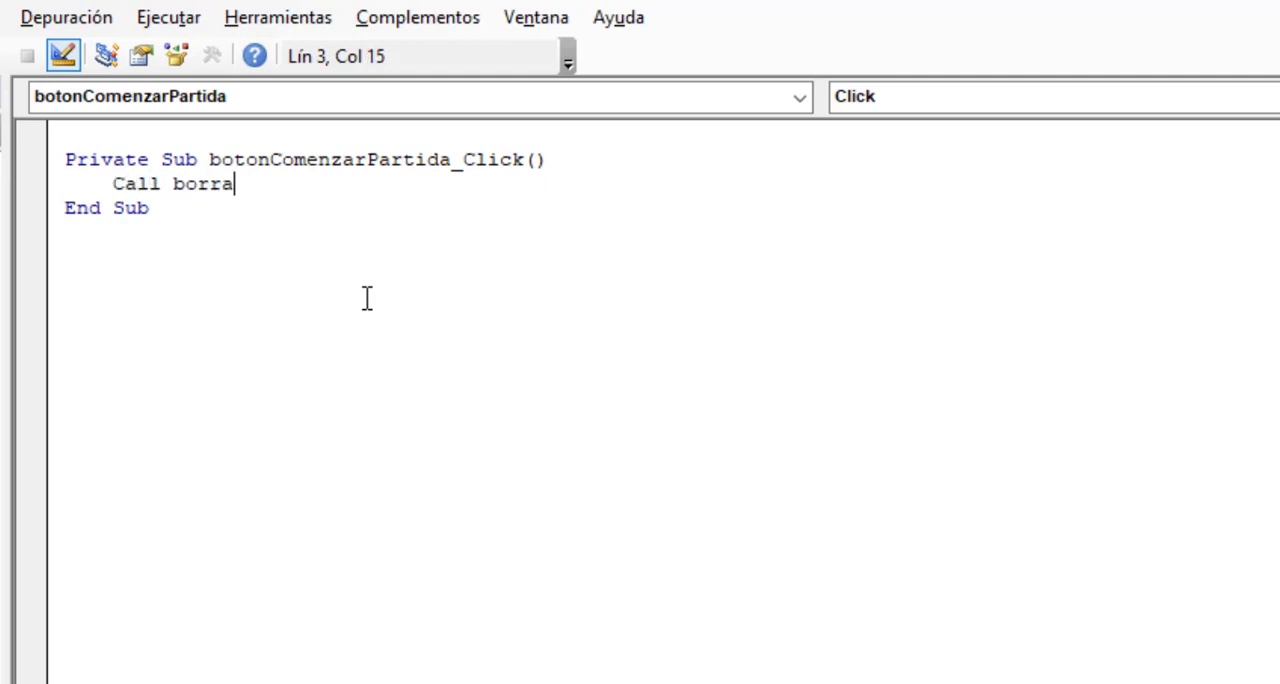
type("r_tablero")
Review the procedure's event name, its button name and the call to the recorded macro.
left_click(510, 159)
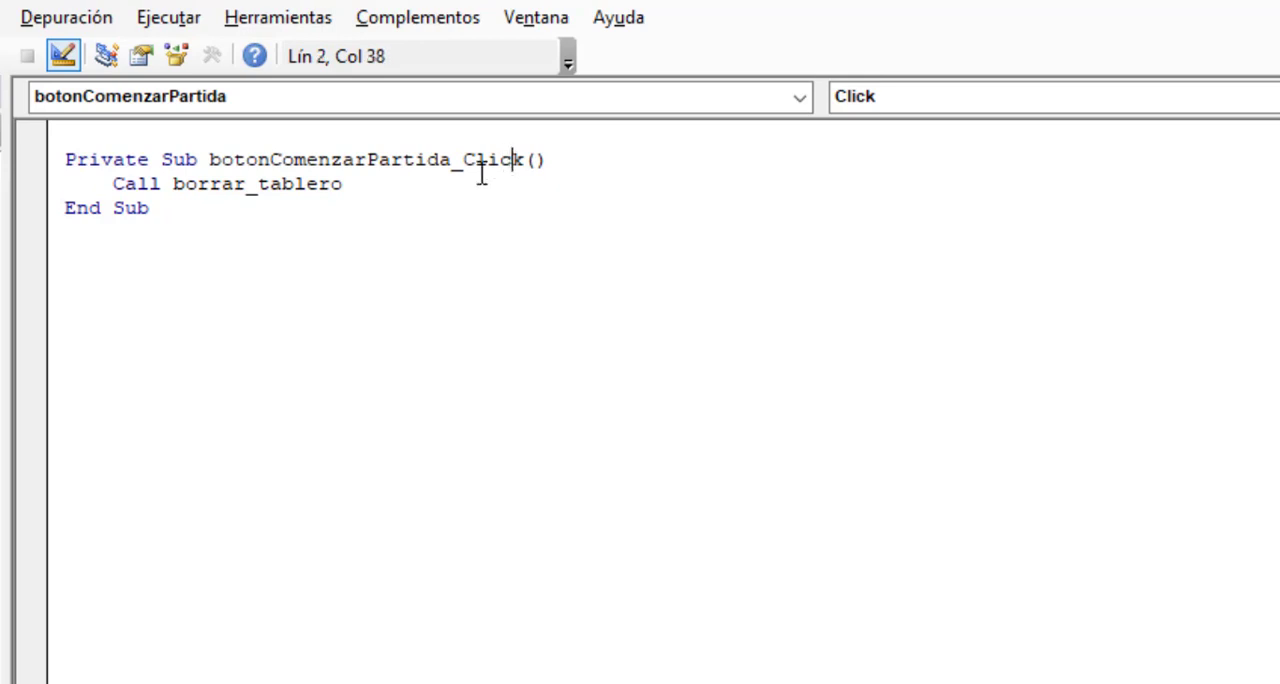
left_click_drag(465, 159, 525, 160)
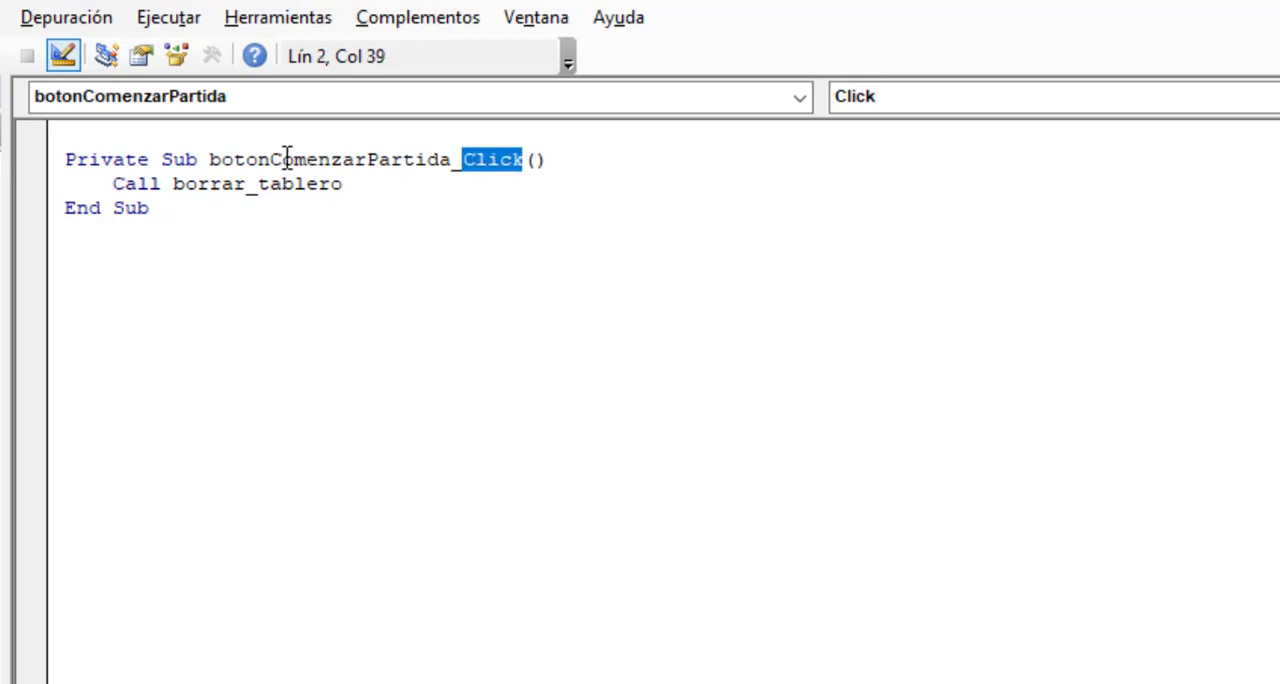
left_click(271, 159)
left_click_drag(296, 159, 452, 160)
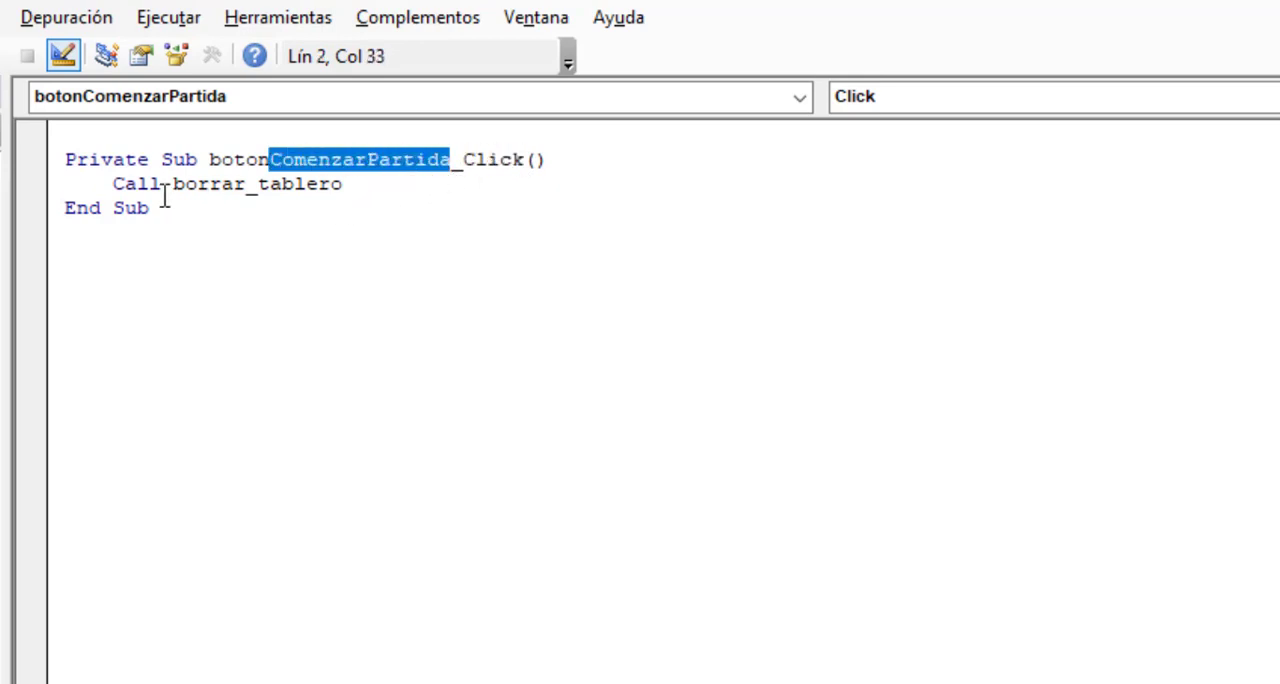
left_click_drag(115, 183, 161, 183)
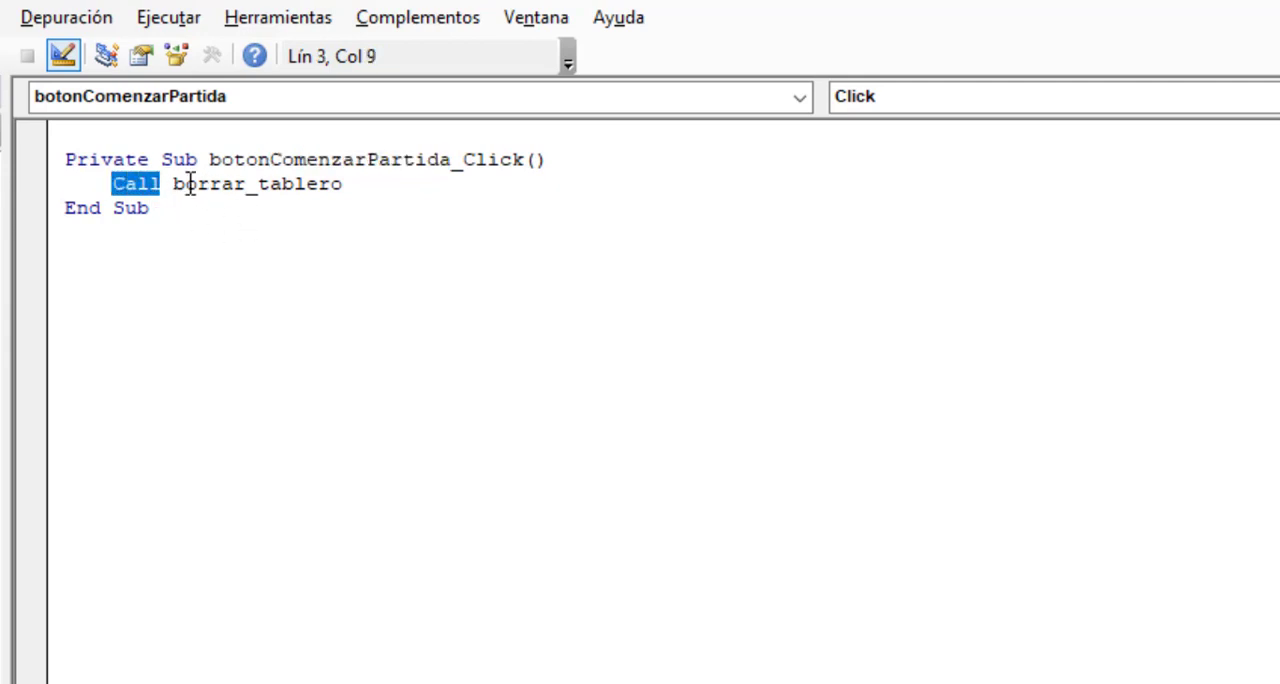
left_click_drag(173, 183, 346, 200)
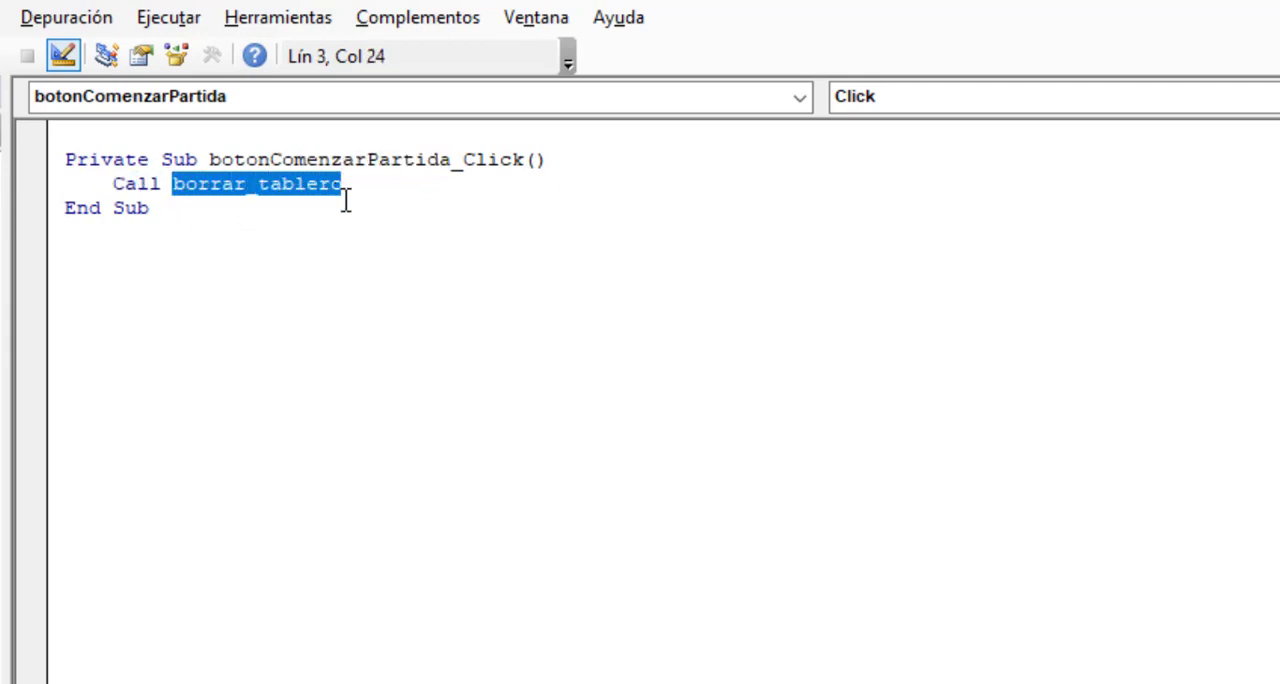
left_click(412, 180)
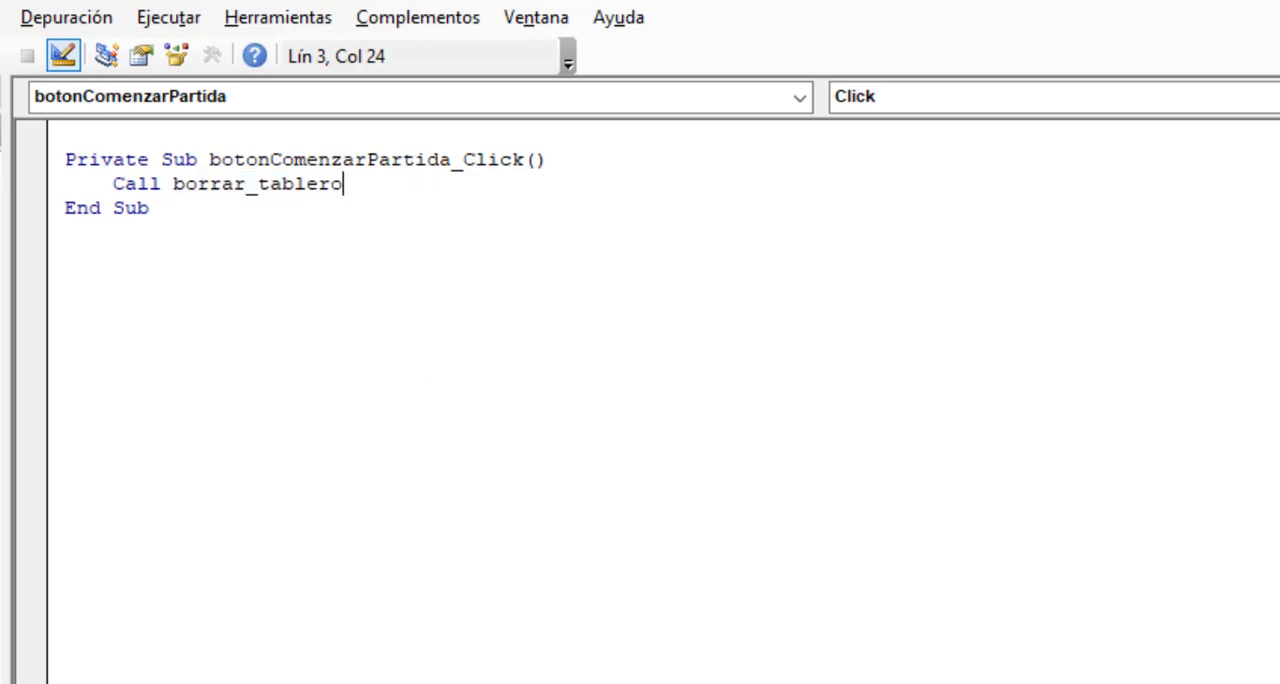
Return to the tresenraya worksheet and turn off design mode.
left_click(443, 658)
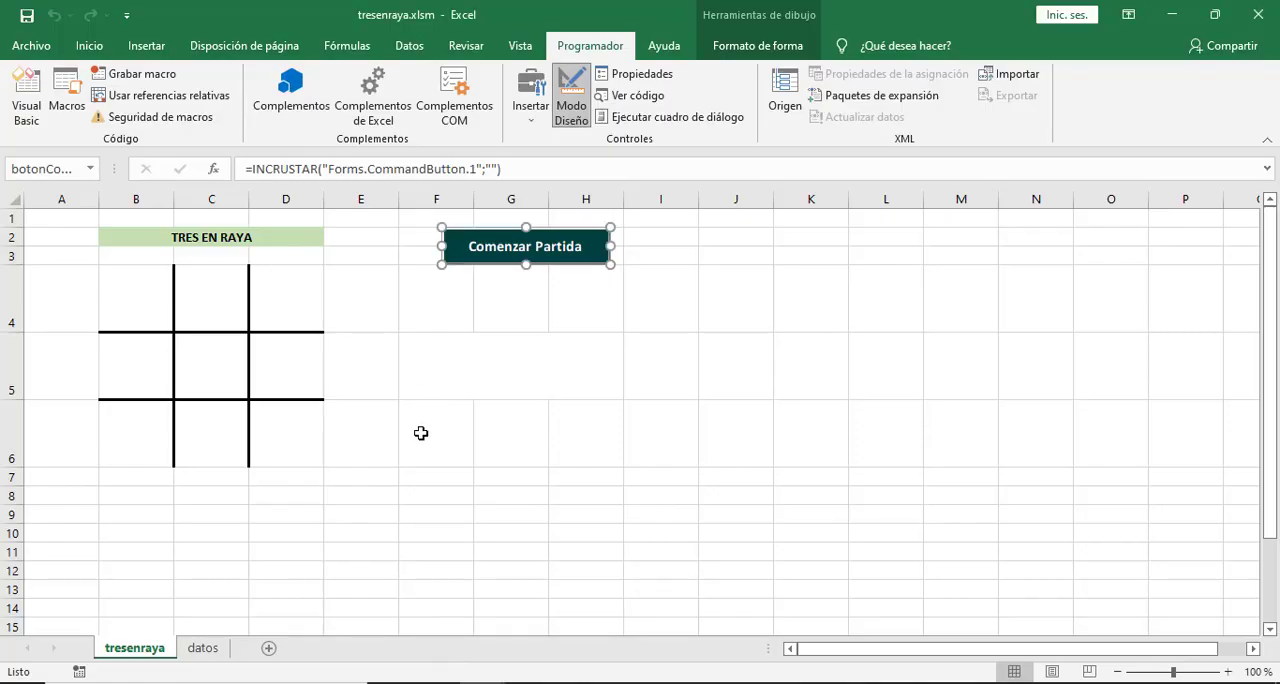
left_click(462, 410)
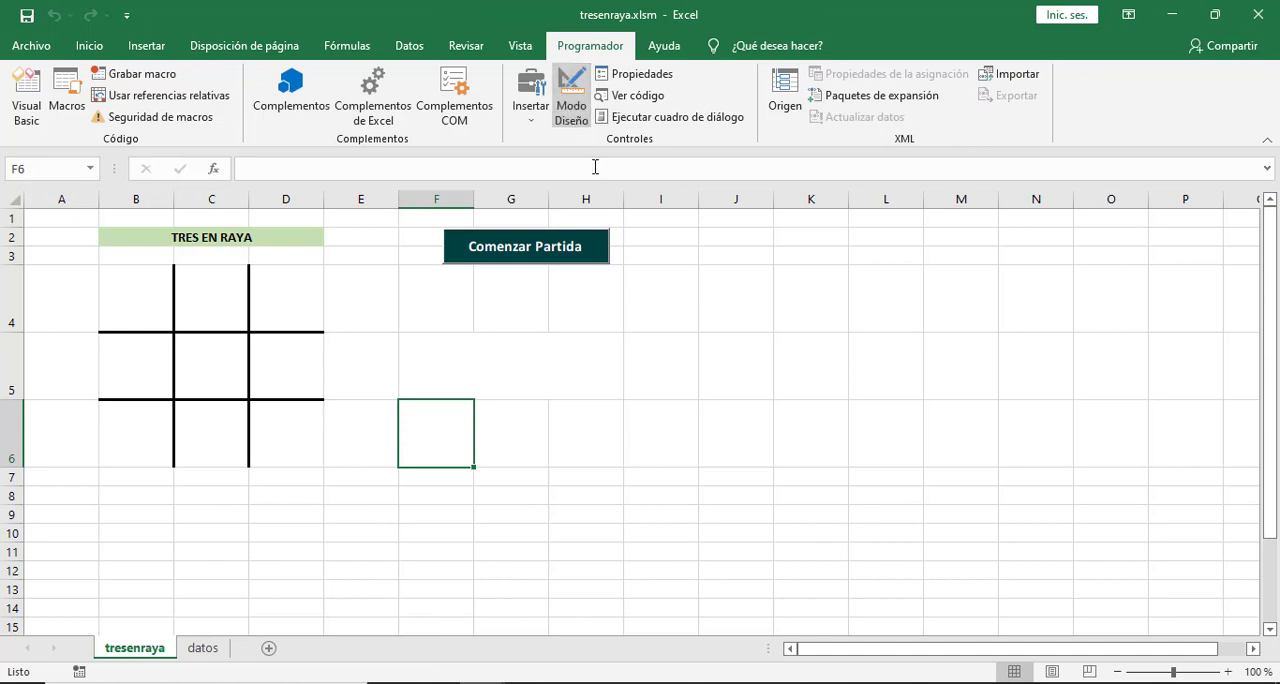
Enter O, X and O in B4:D4 and test the Comenzar Partida button on them.
left_click(136, 314)
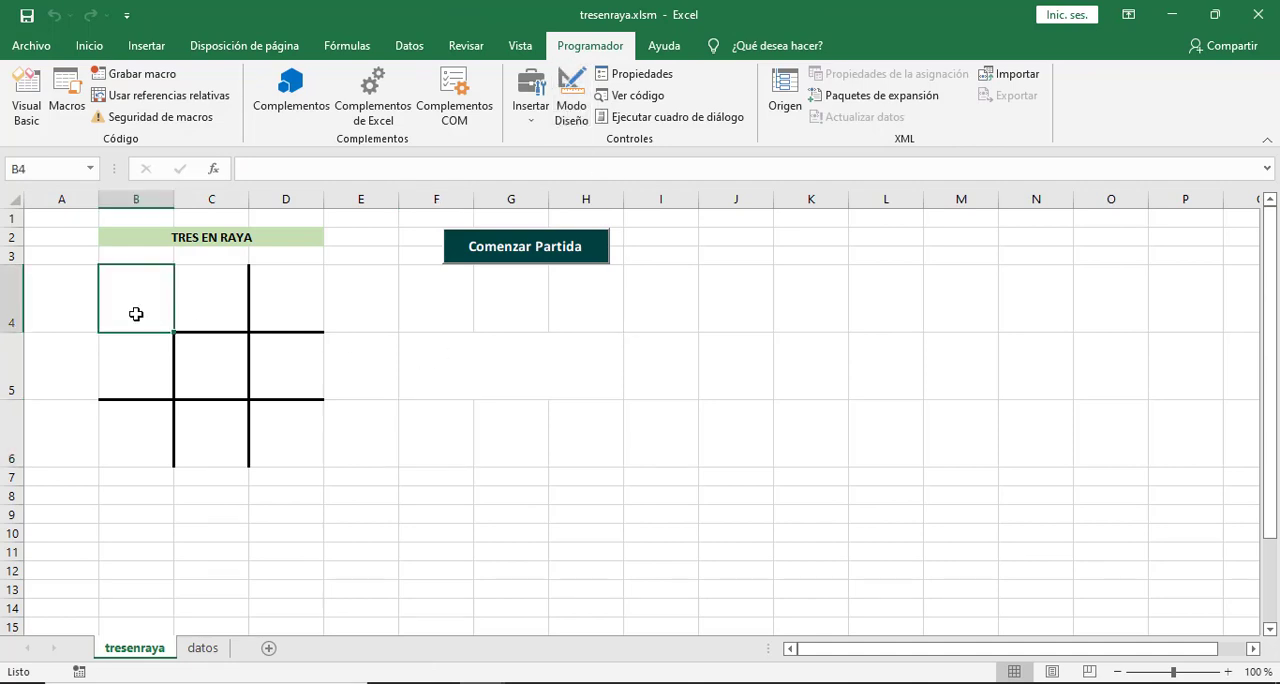
type("O")
key("Tab")
type("X")
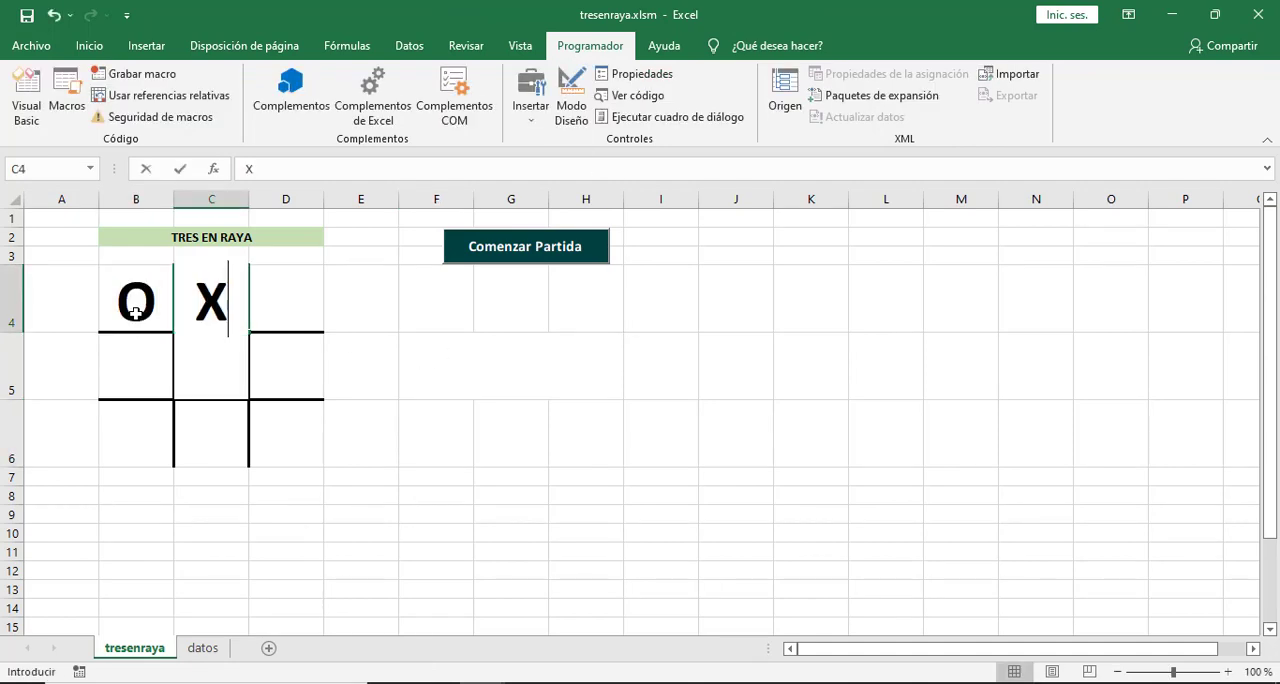
key("Tab")
type("O")
left_click(590, 409)
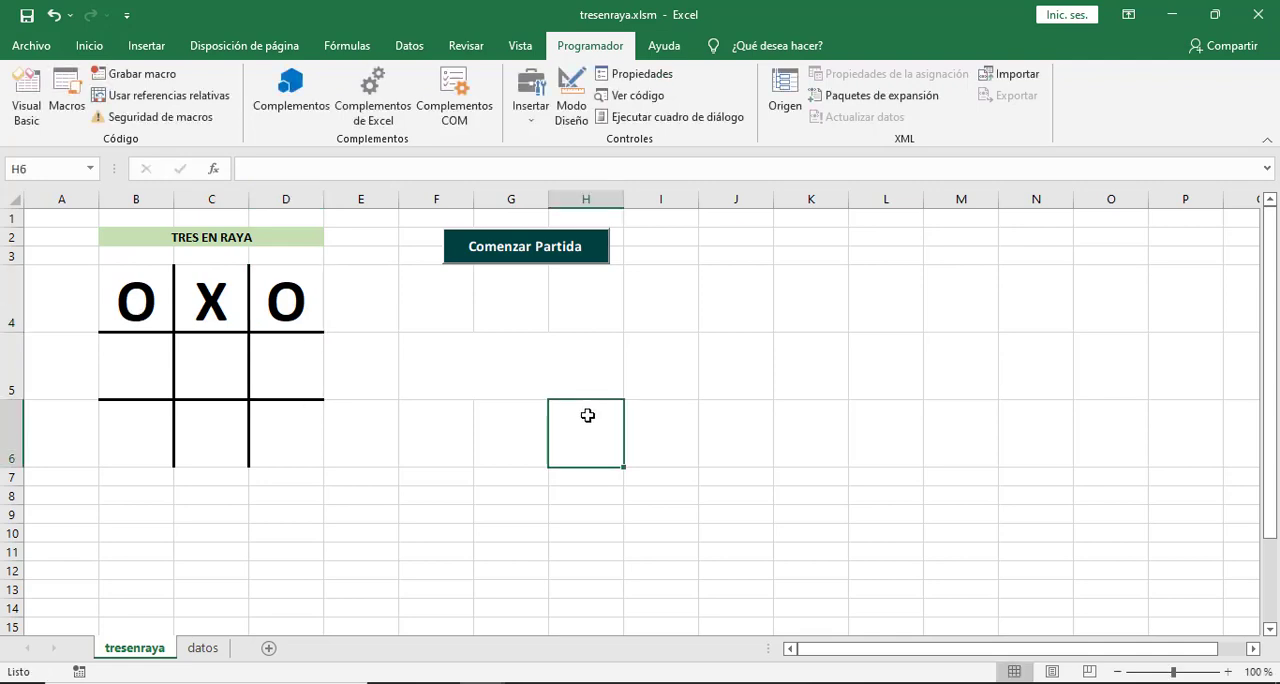
left_click(543, 253)
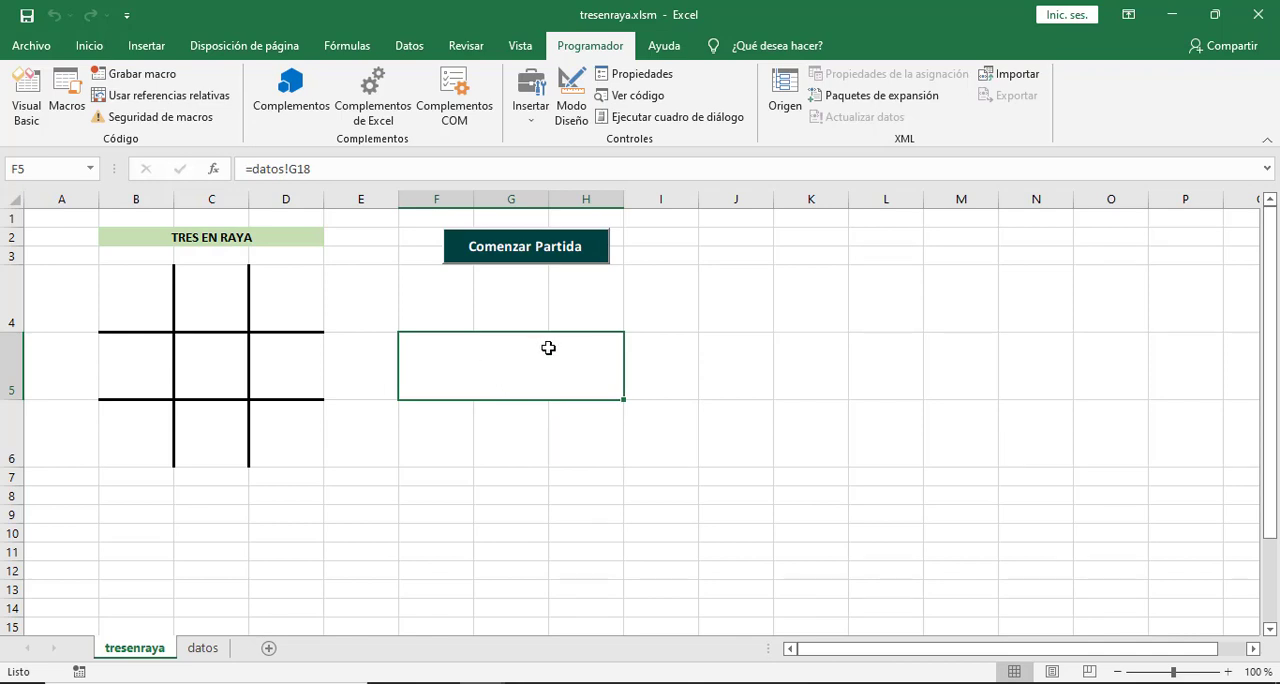
left_click(451, 455)
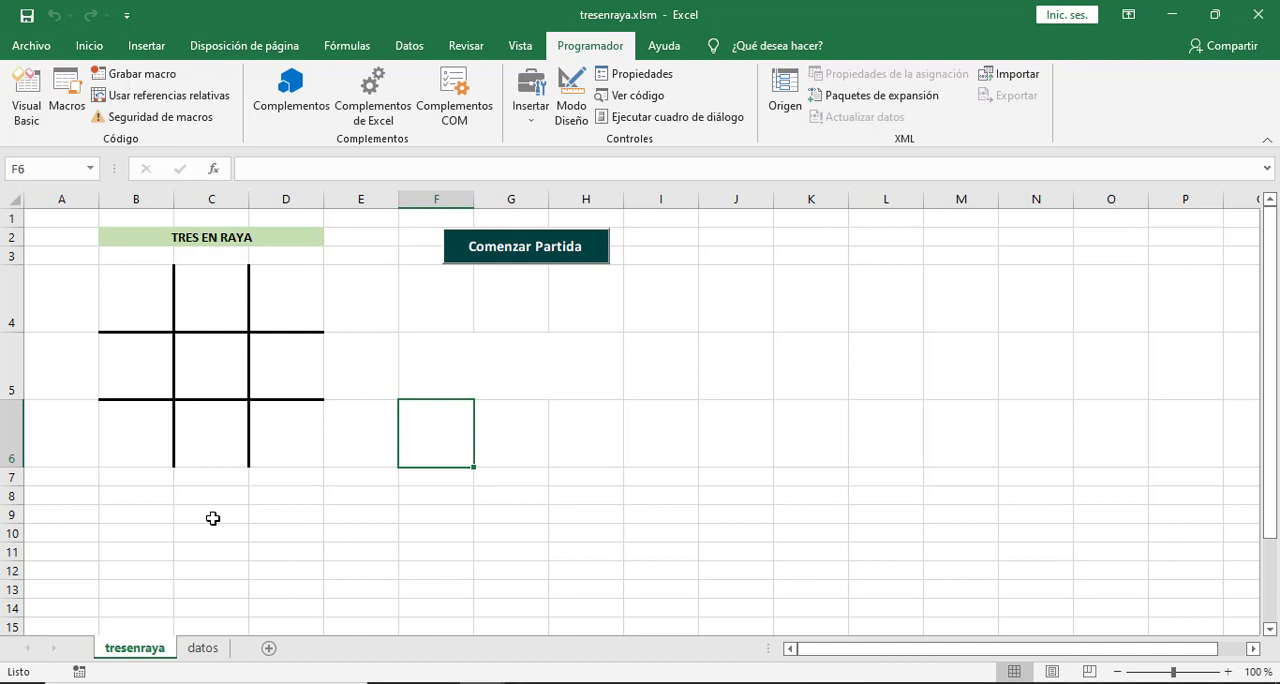
Turn on design mode and copy the Comenzar Partida button.
left_click(213, 303)
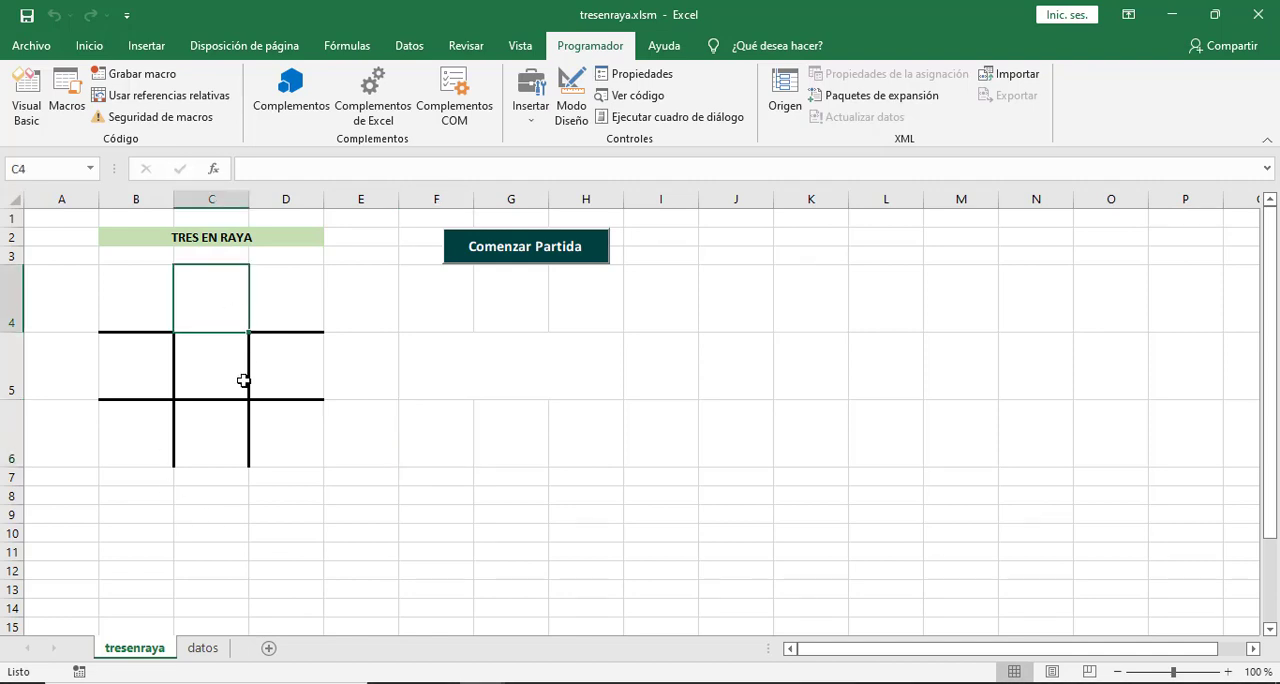
left_click(214, 516)
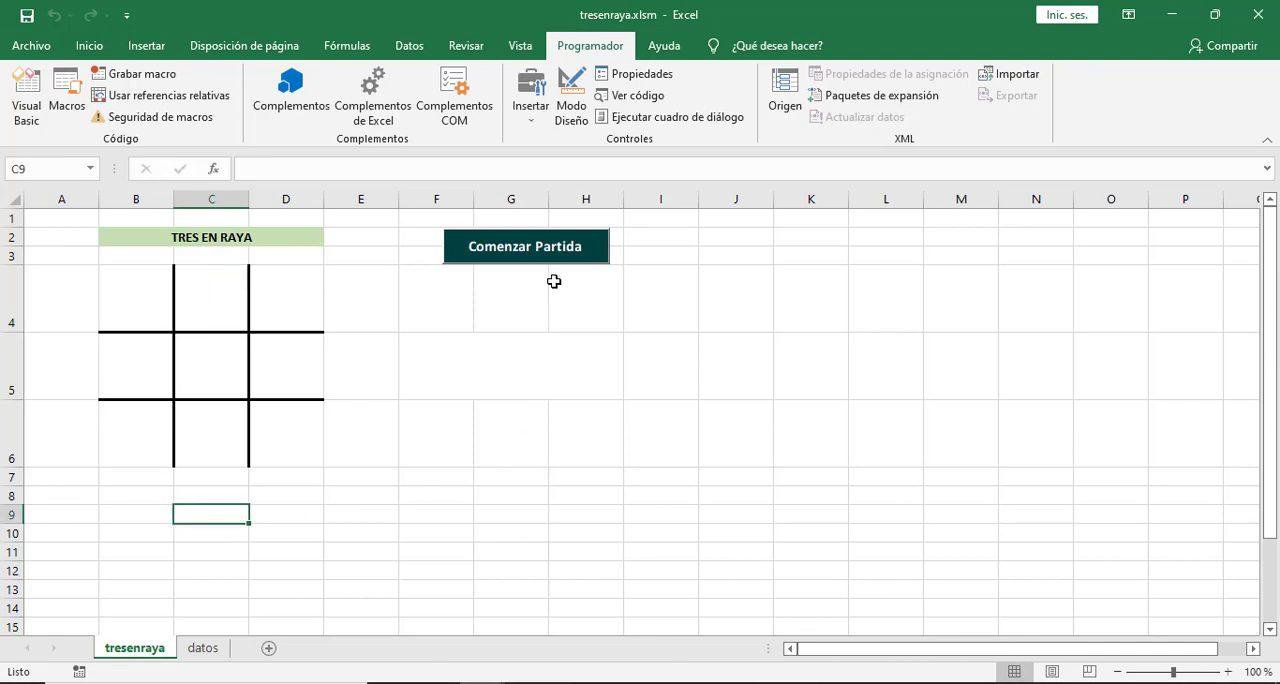
left_click(572, 107)
left_click(587, 243)
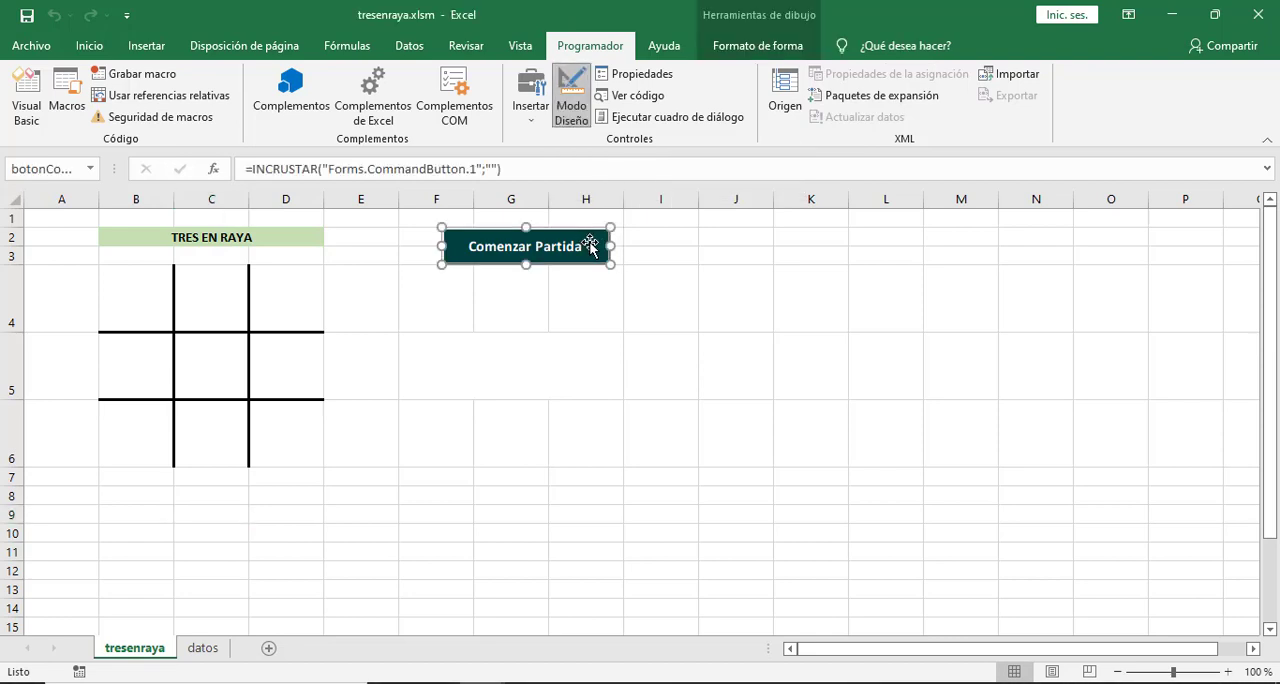
right_click(565, 243)
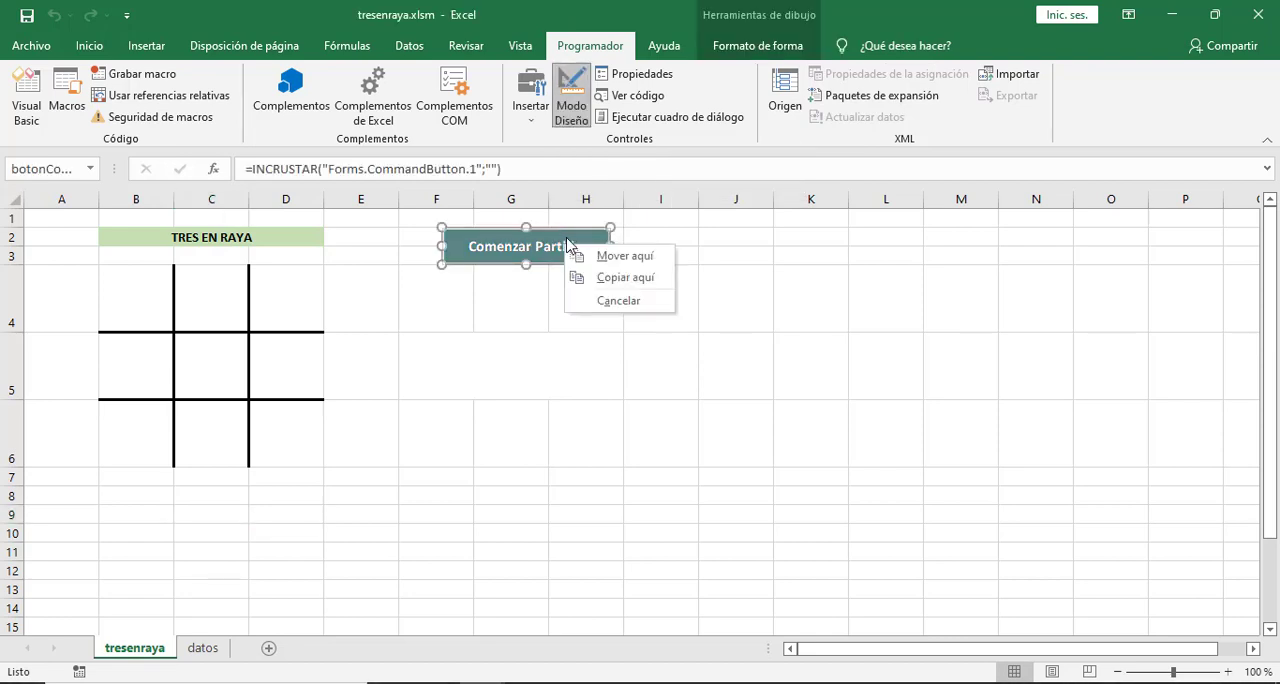
left_click(543, 250)
right_click(543, 250)
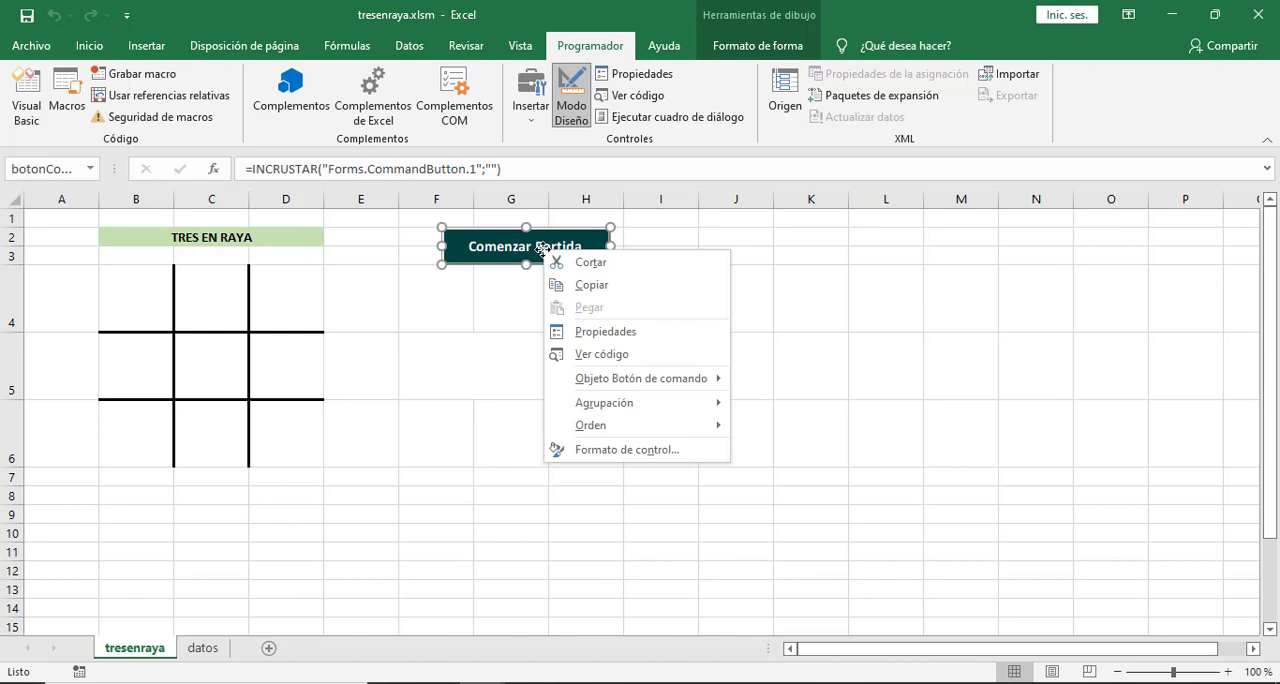
left_click(591, 283)
Paste the button copy at cell C9 and position it just below the game board.
left_click(210, 512)
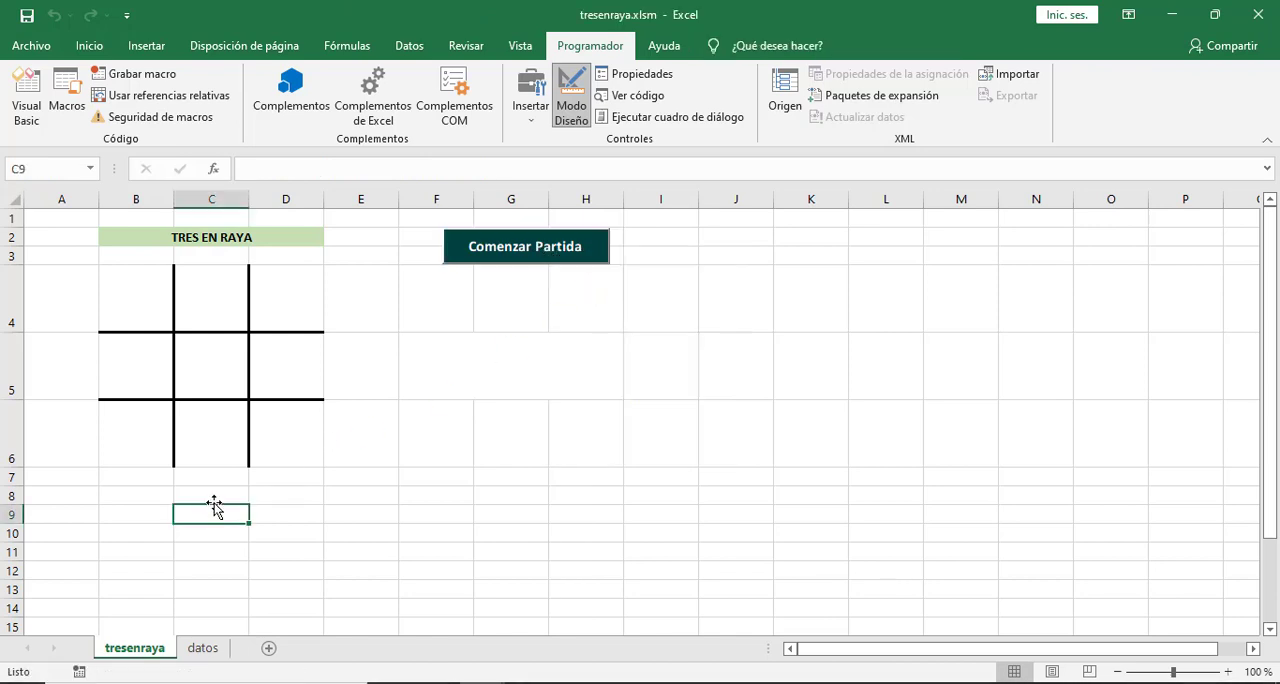
right_click(215, 515)
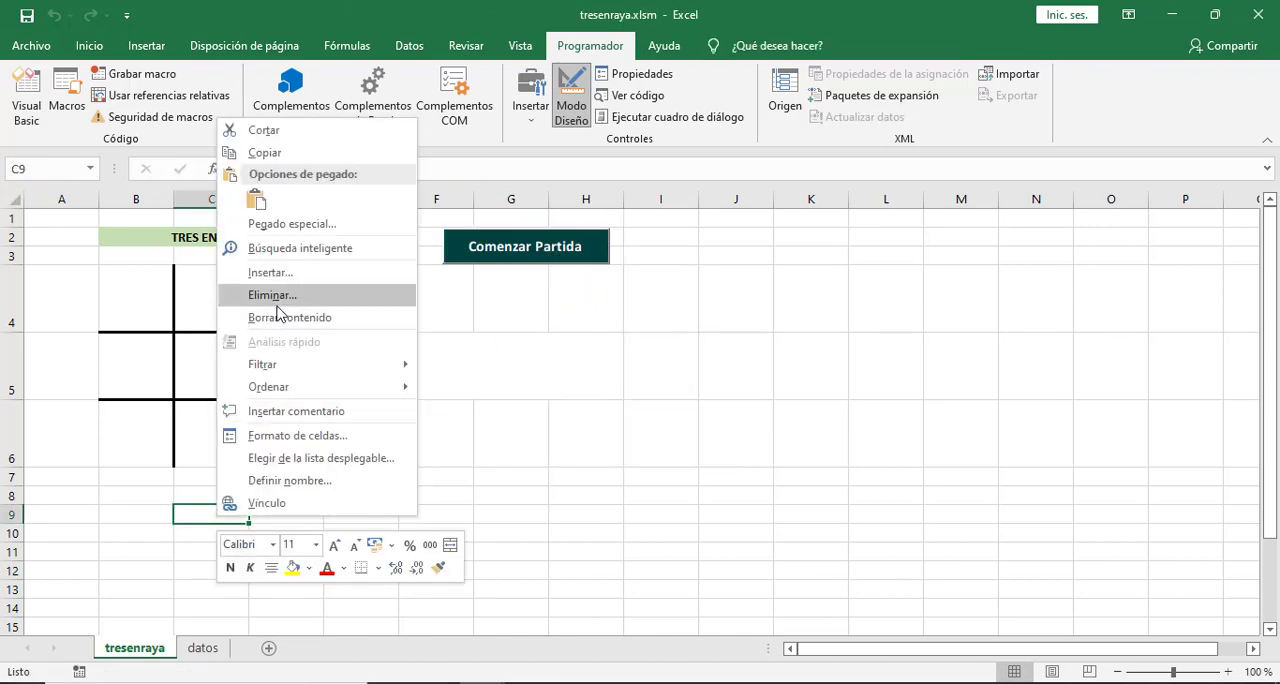
left_click(256, 200)
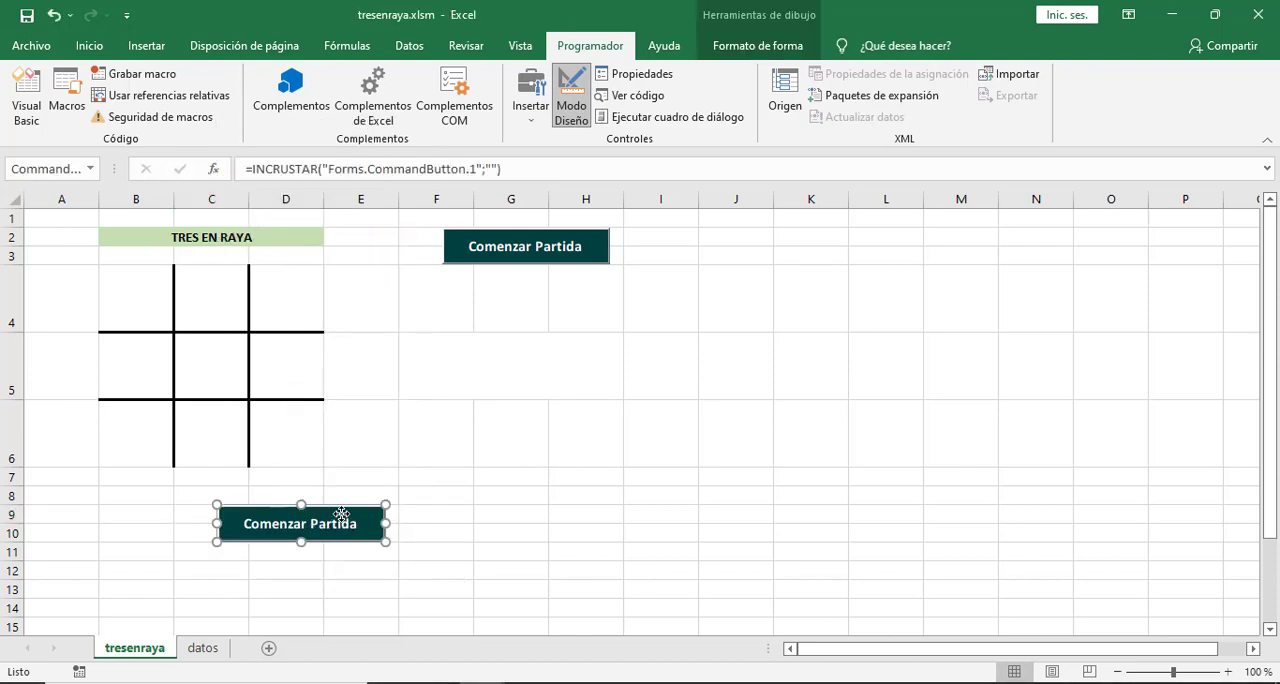
left_click_drag(341, 514, 251, 503)
Set the copied button's Name property to botonMueveHumano.
left_click(642, 73)
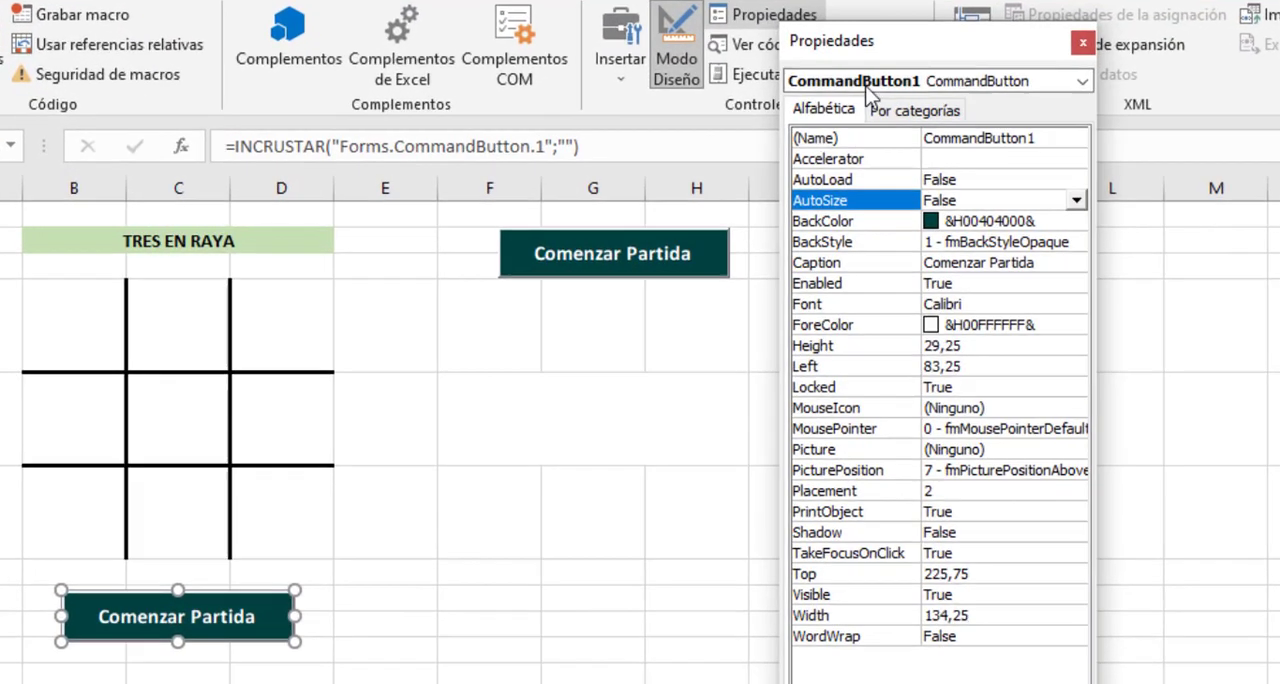
left_click(1042, 134)
left_click_drag(1064, 135, 890, 133)
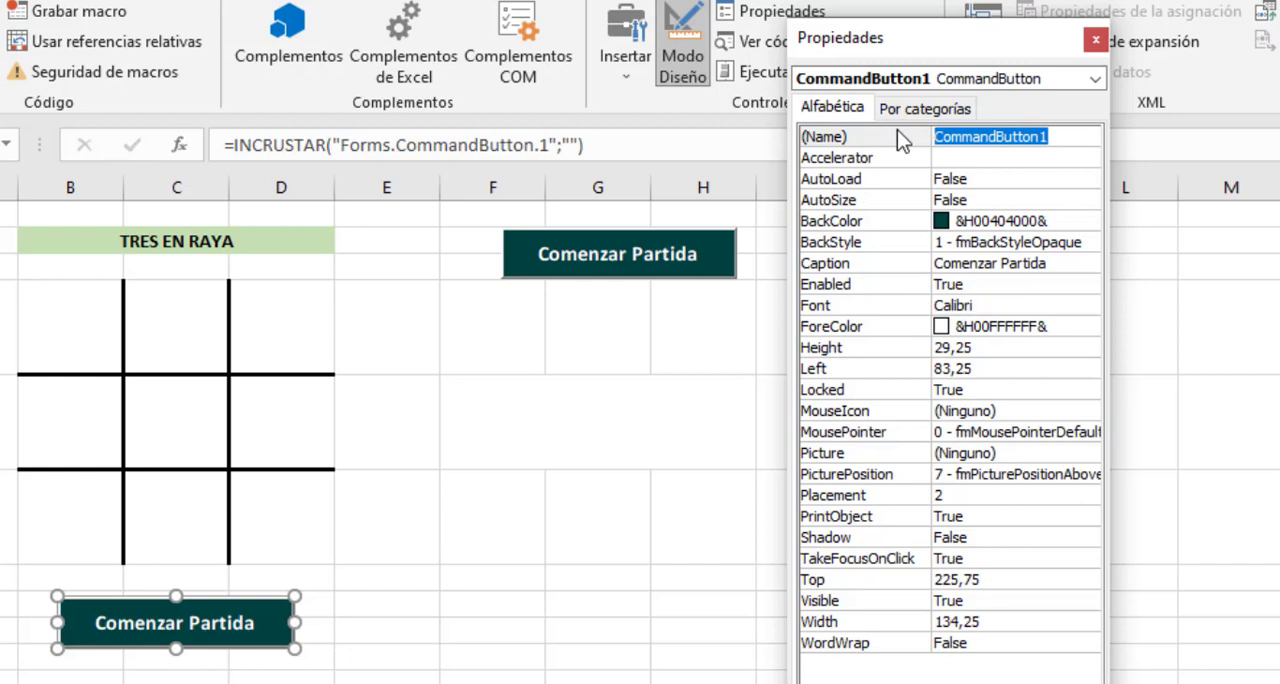
type("boton")
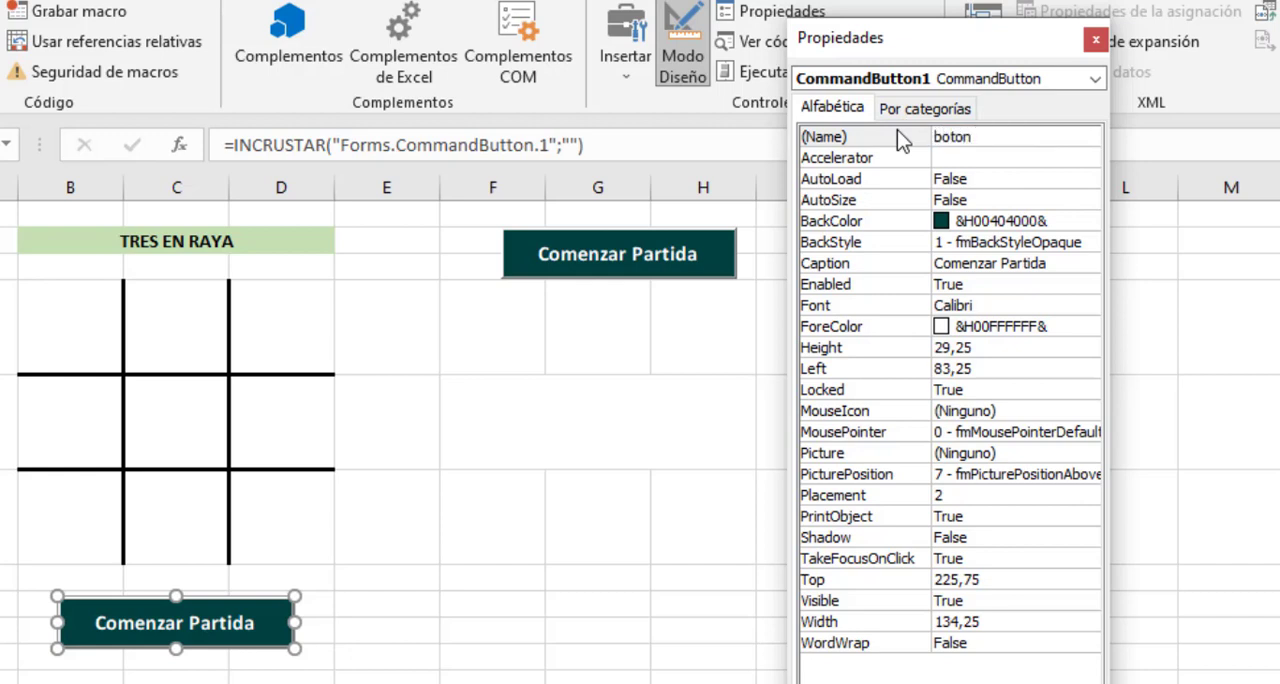
type("MueveHumano")
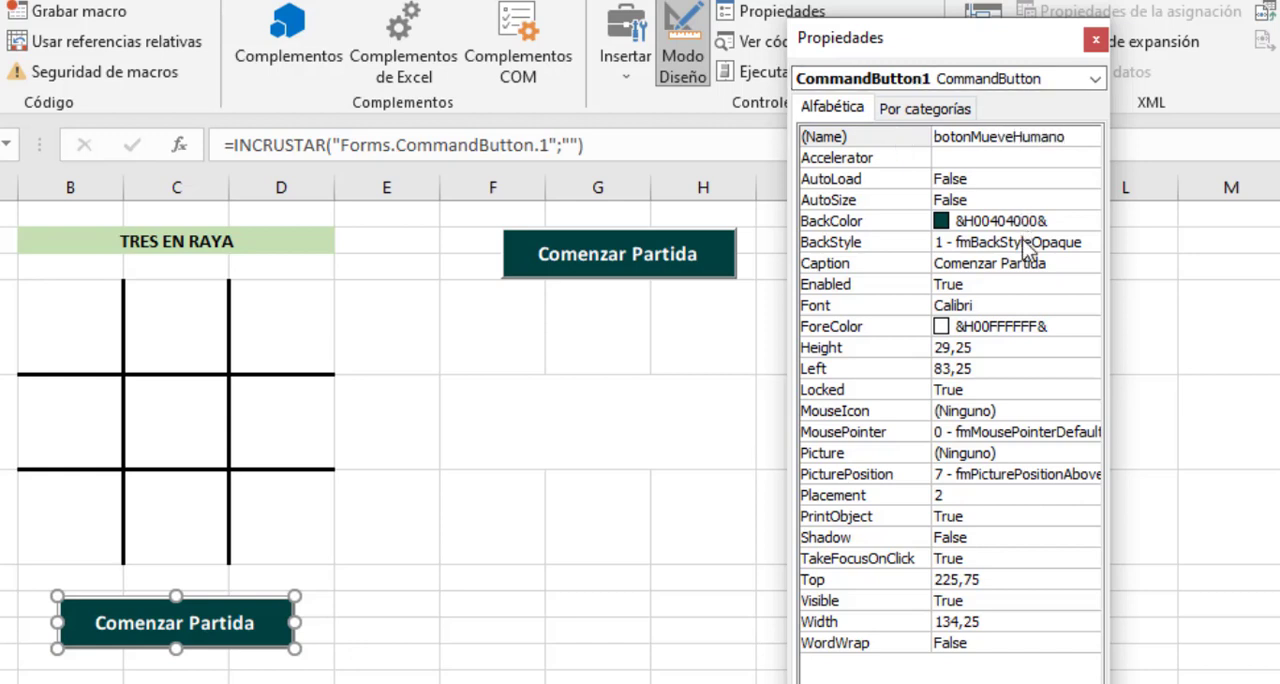
left_click(1090, 263)
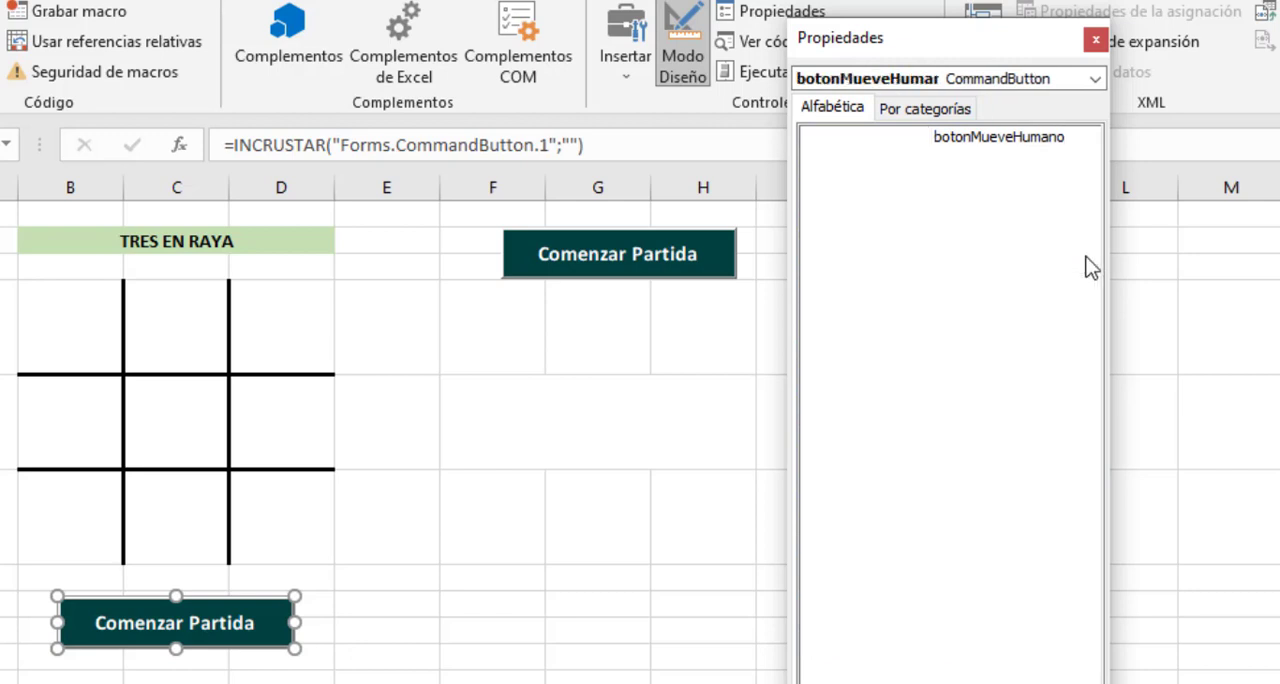
Change the copied button's caption to O and narrow the button to fit below column C of the board.
left_click(890, 263)
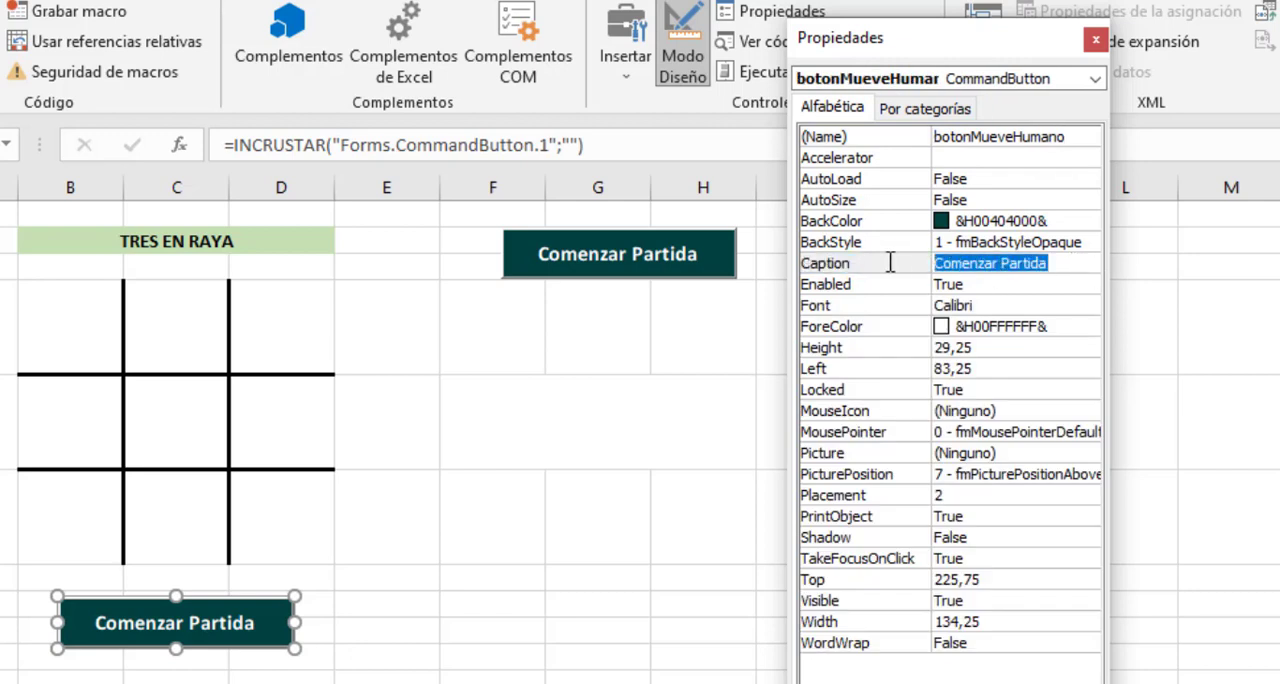
type("O")
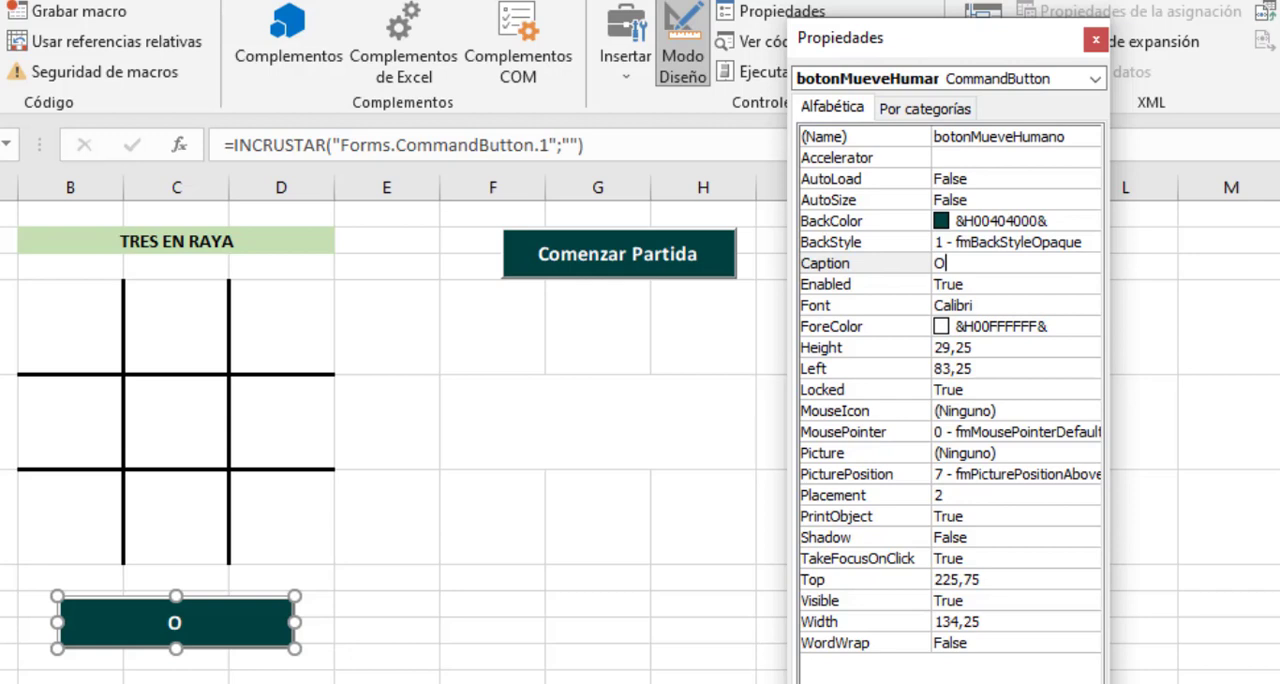
left_click(1096, 40)
left_click_drag(294, 622, 194, 622)
left_click(336, 627)
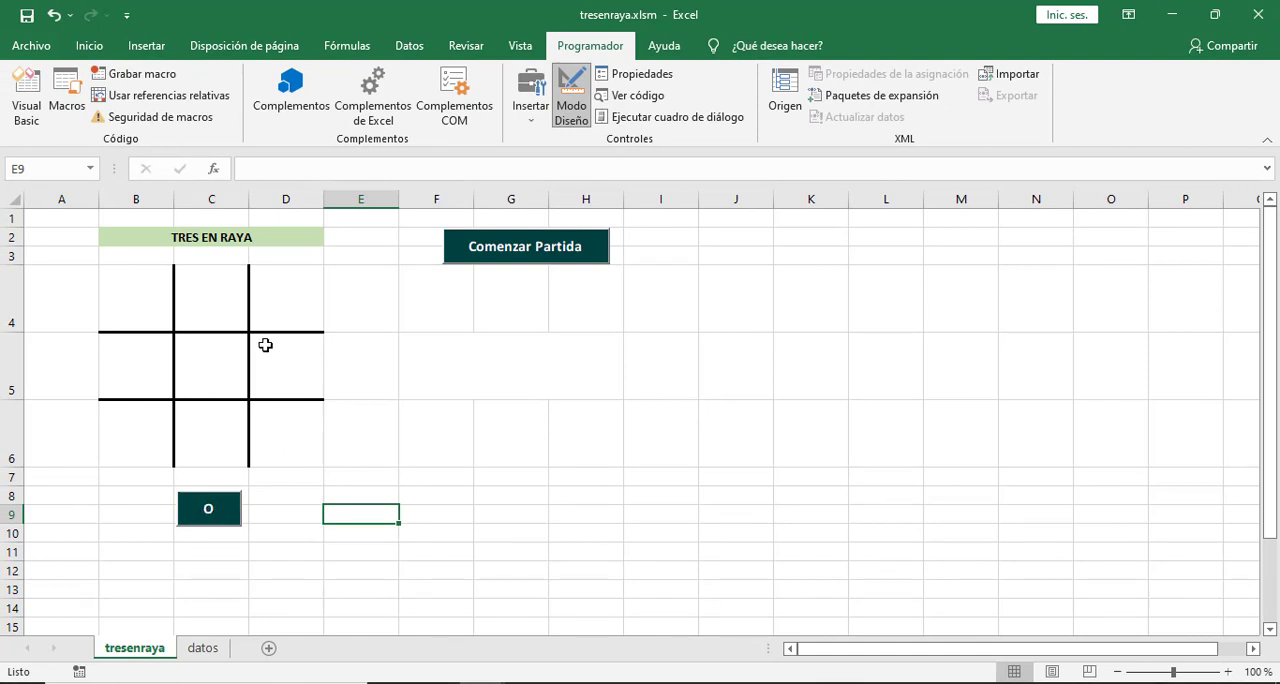
left_click(225, 311)
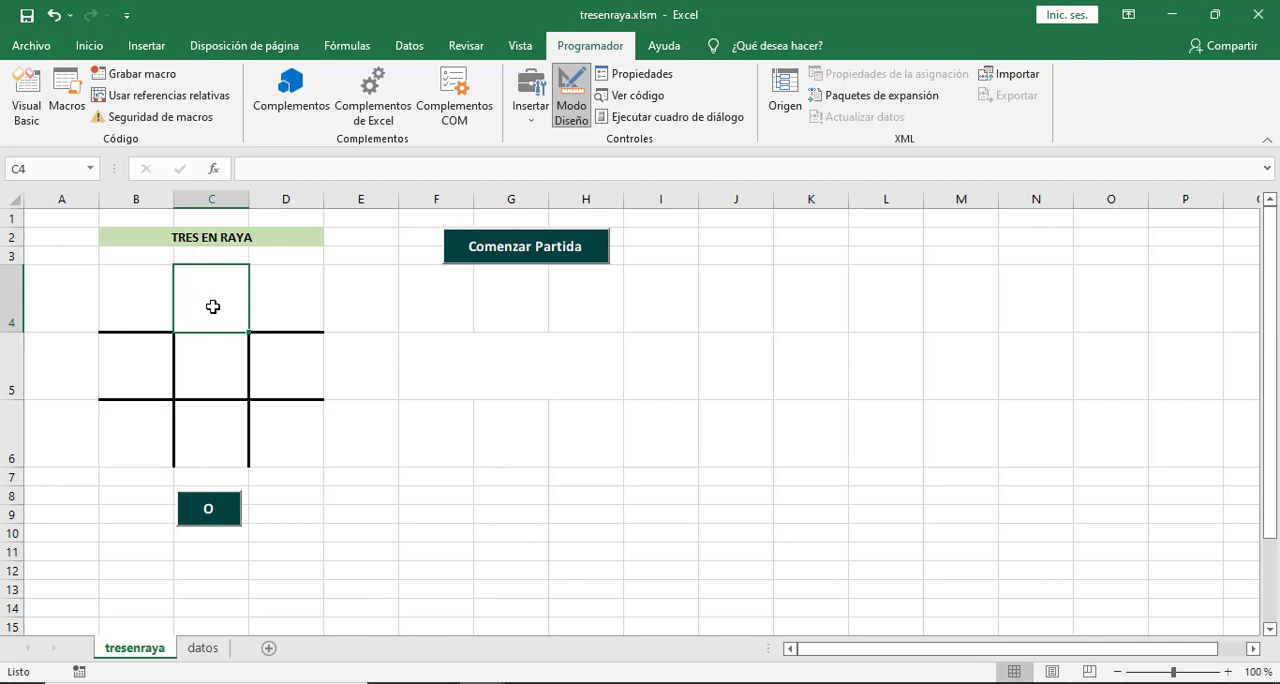
left_click(354, 514)
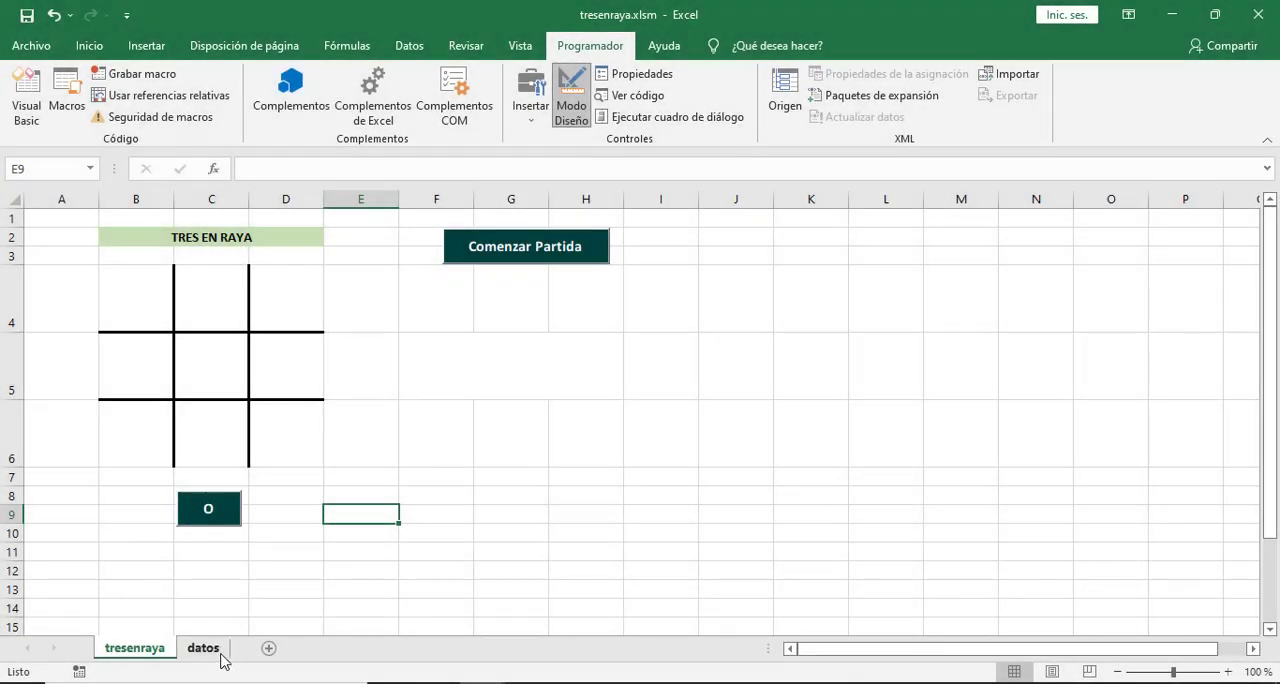
Clear the result and player labels in K7:L10 on the datos sheet.
left_click(218, 656)
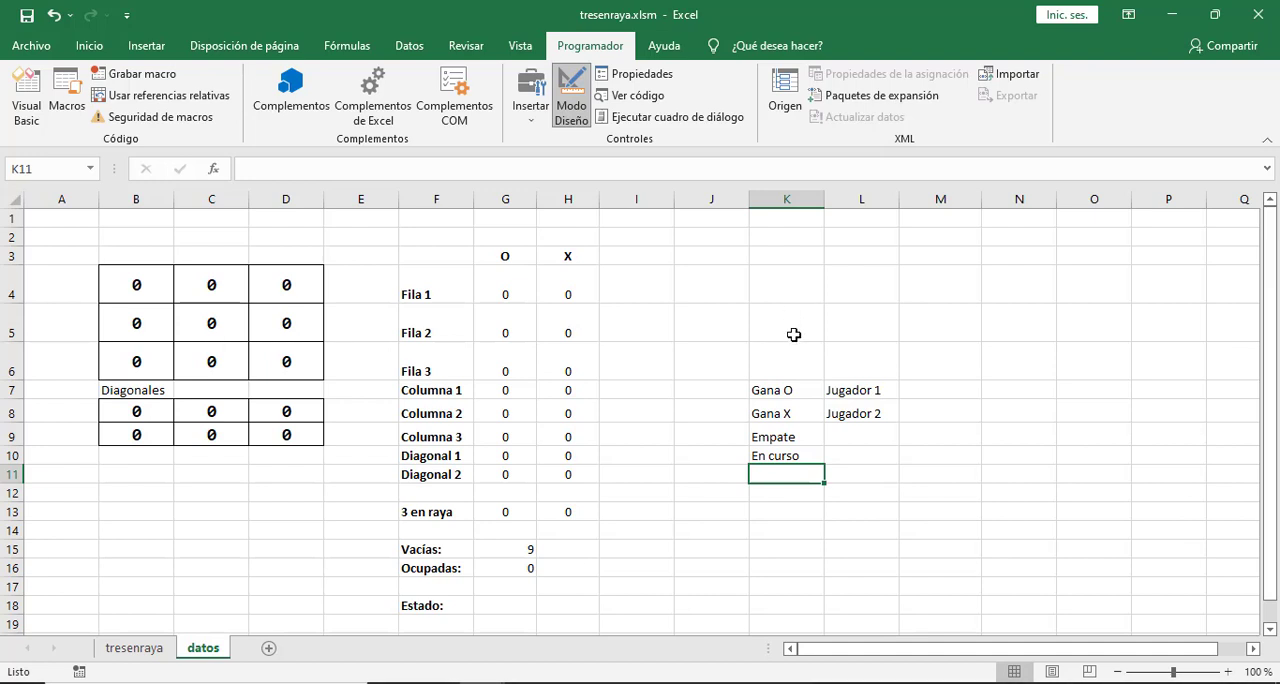
left_click_drag(768, 386, 862, 473)
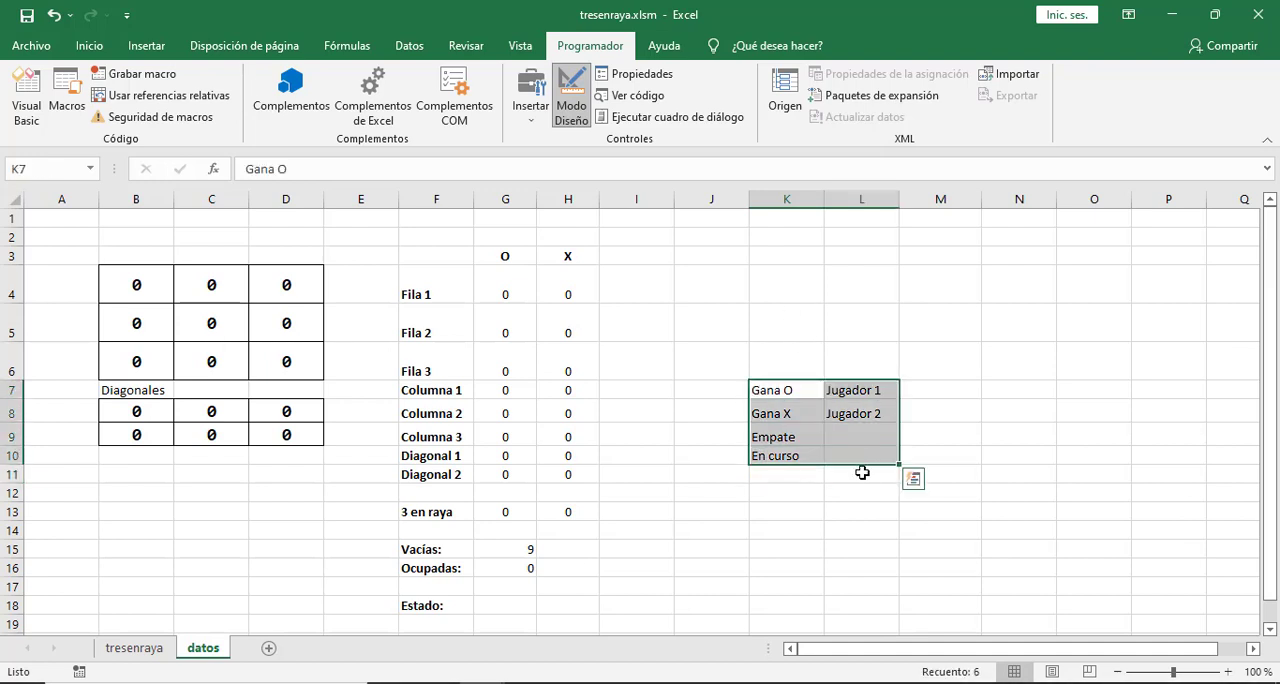
key("Delete")
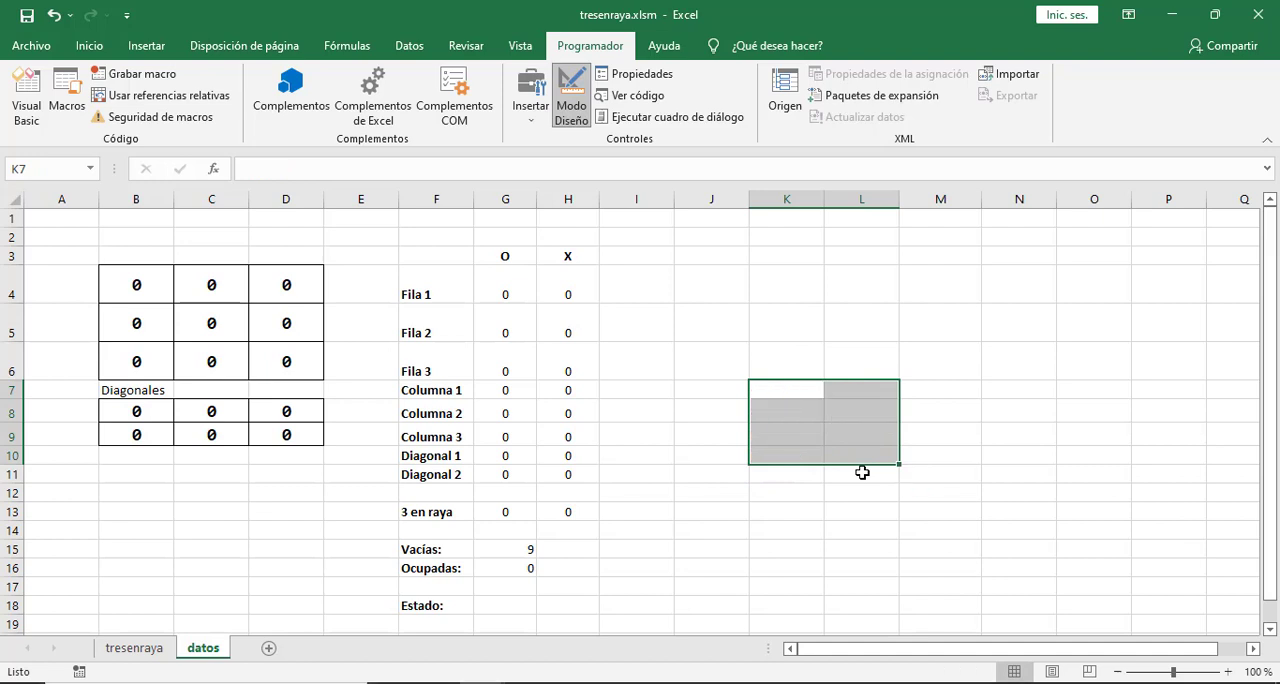
Enter the heading CELDA in K3 and the centre cell reference C5 as text in K4.
left_click(779, 256)
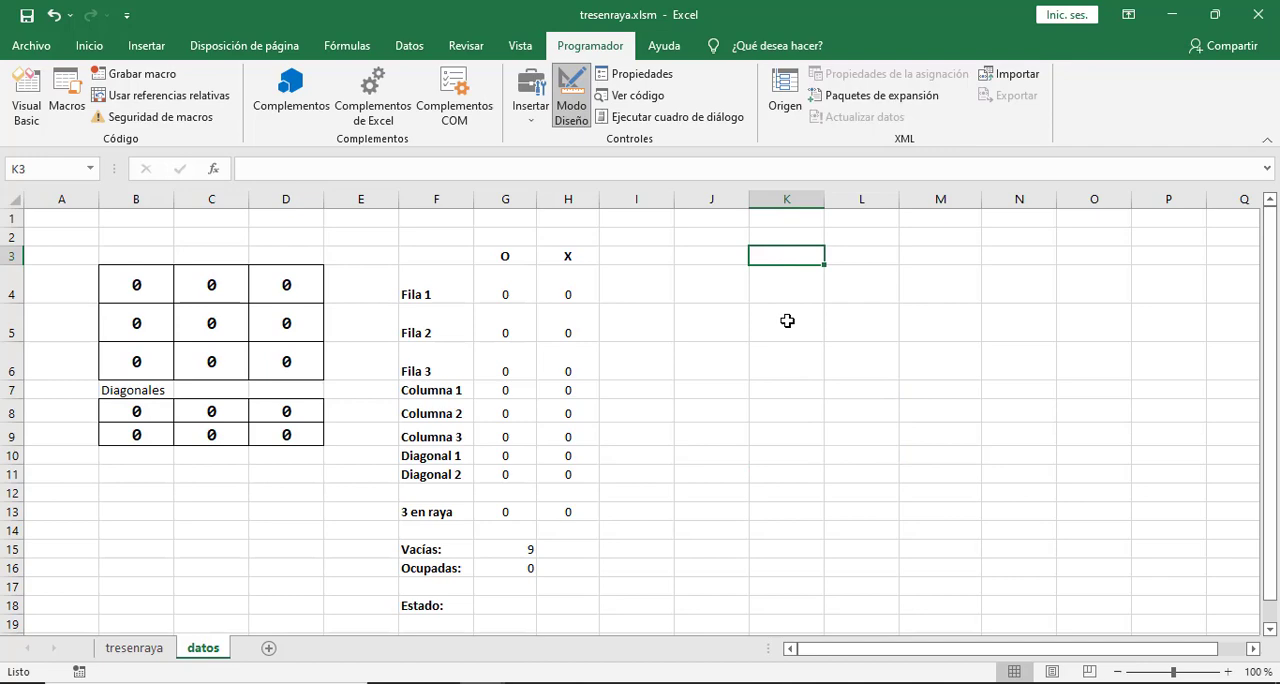
type("CELDA")
key("Return")
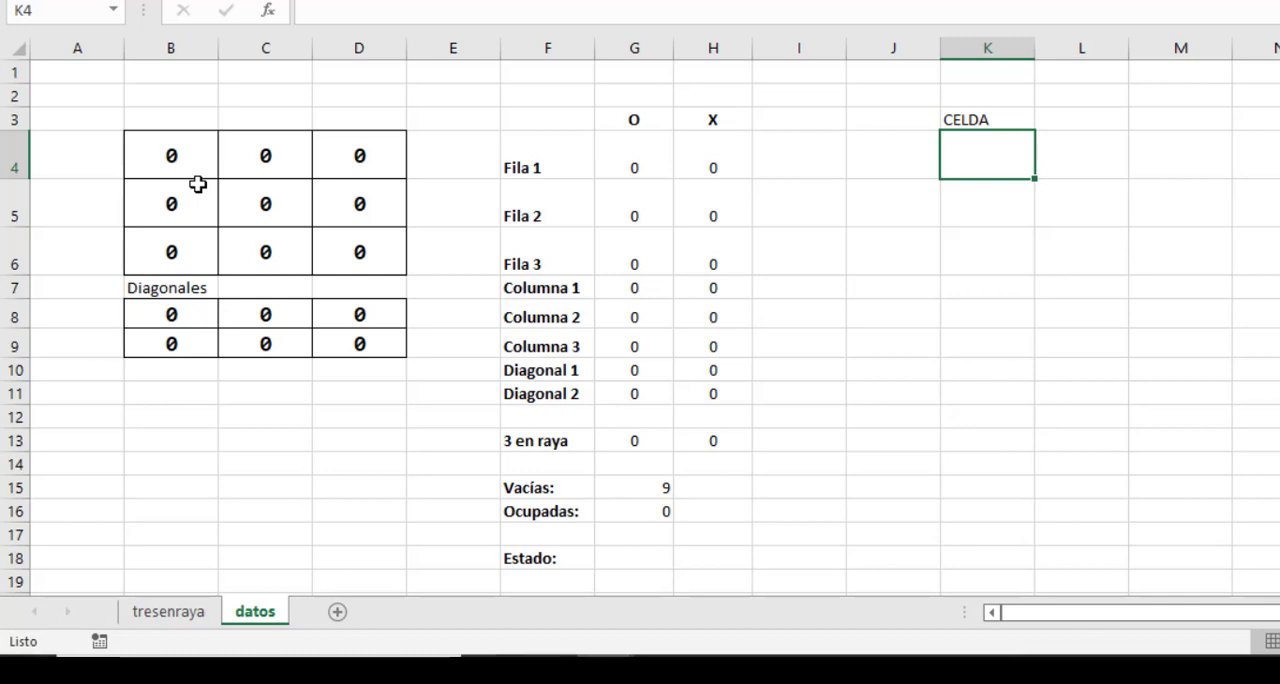
left_click(268, 203)
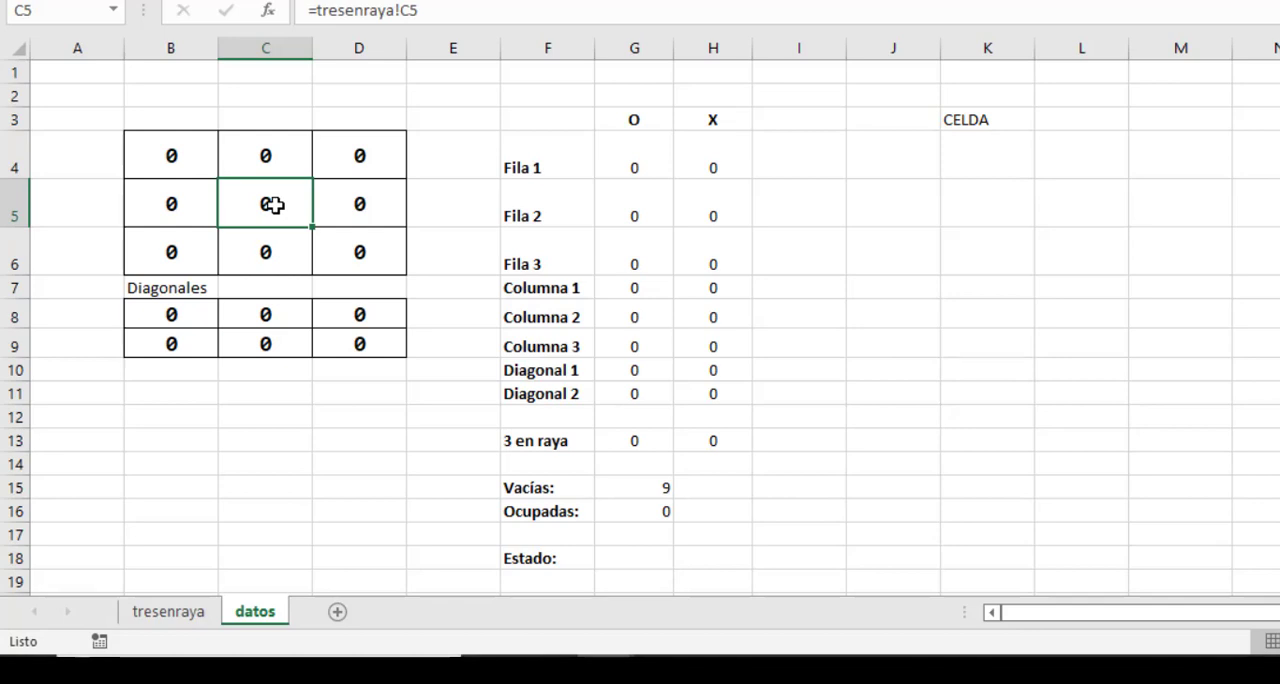
left_click(975, 140)
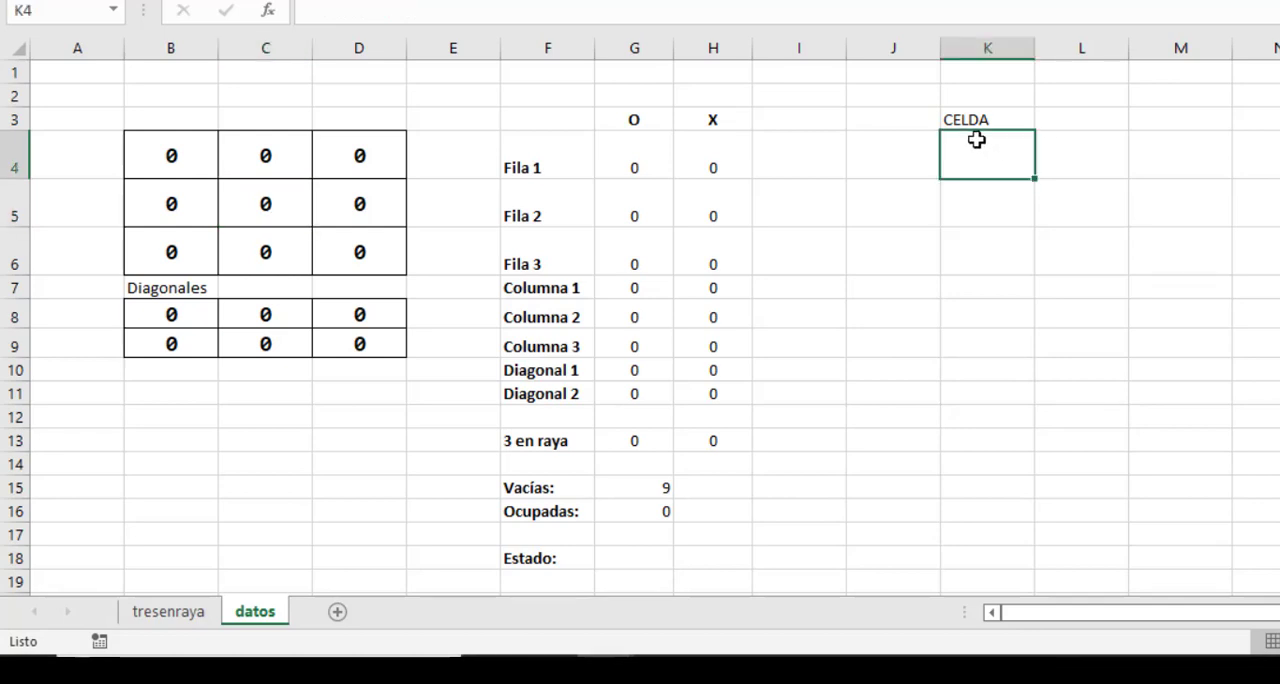
type("C5")
key("Return")
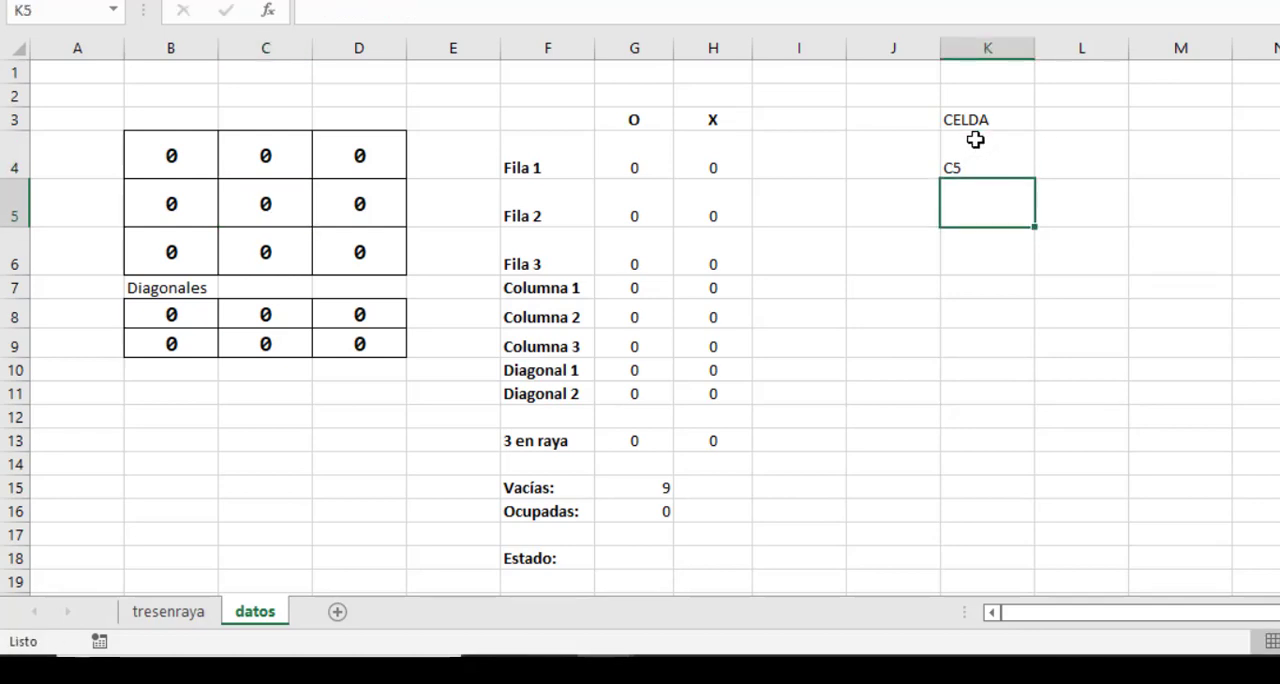
Enter the heading VALOR in L3 and the value 4 for the centre cell in L4.
left_click(279, 209)
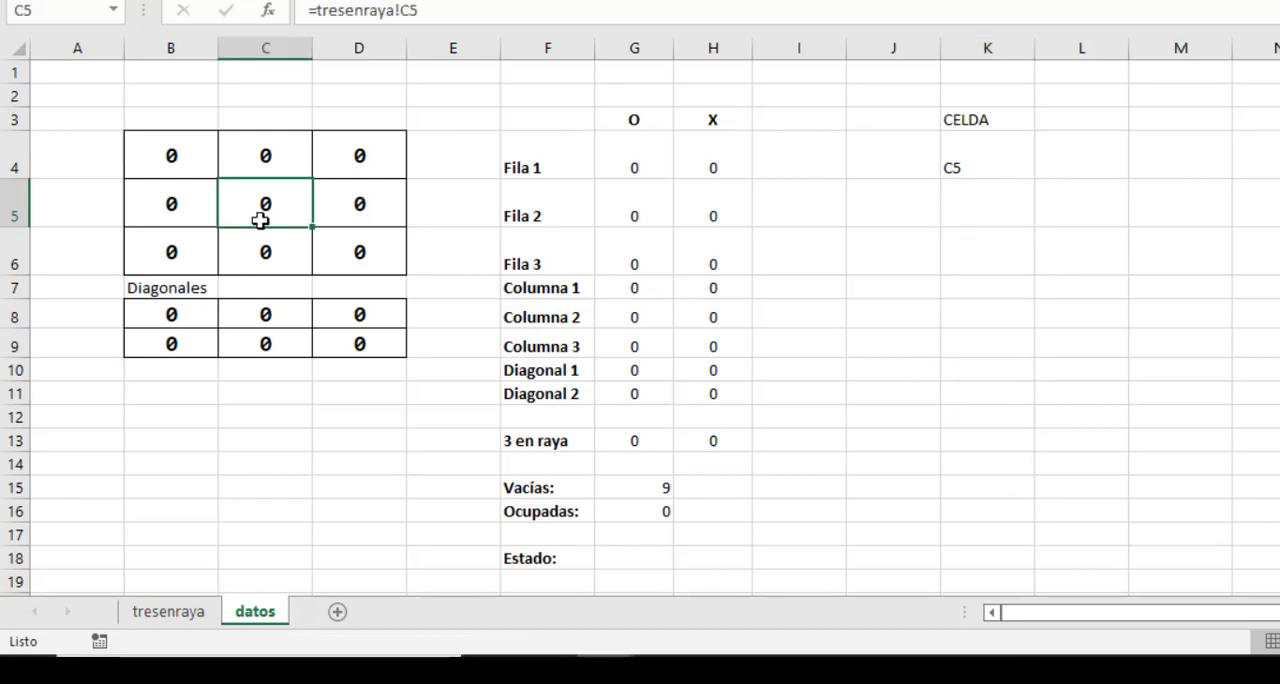
left_click_drag(264, 157, 260, 249)
left_click_drag(175, 205, 362, 203)
left_click(157, 155)
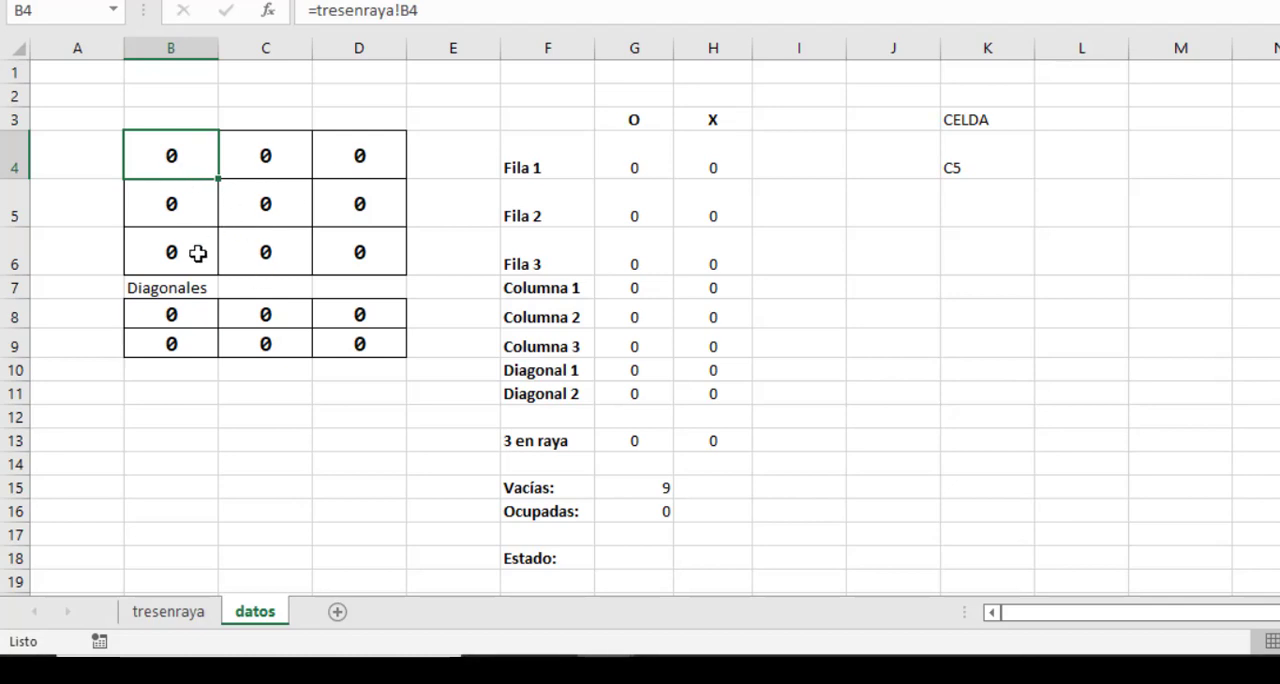
left_click(1083, 120)
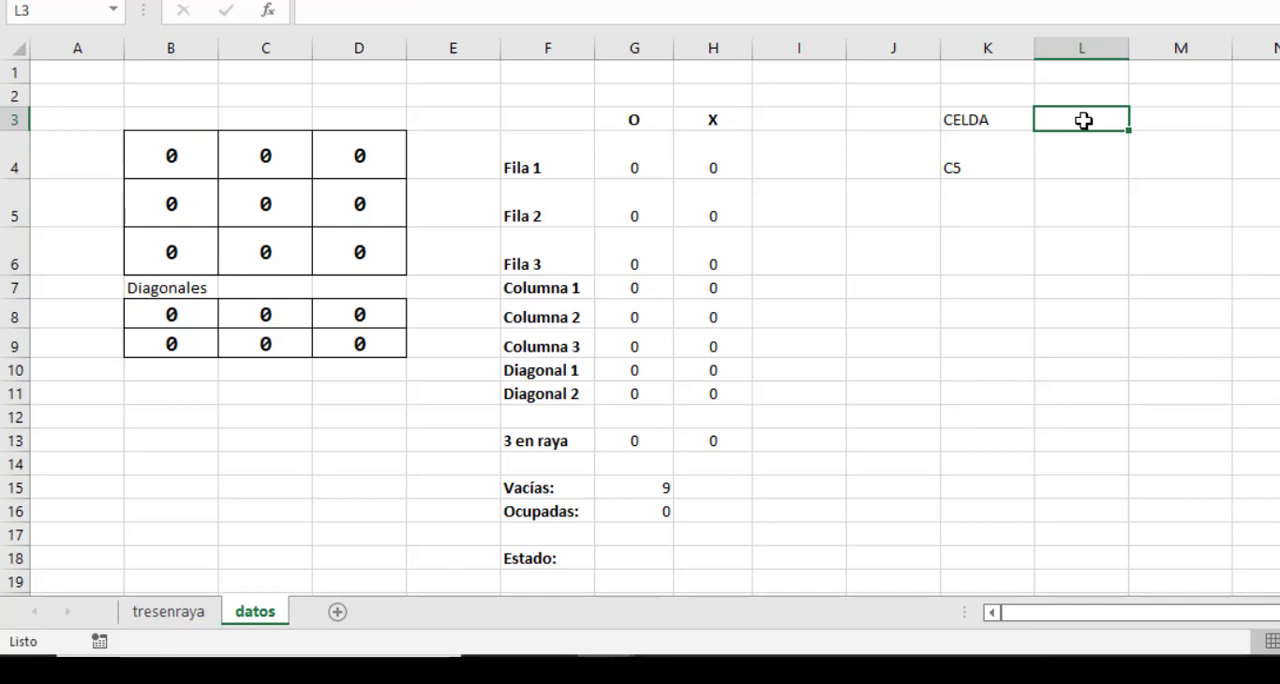
type("VALOR")
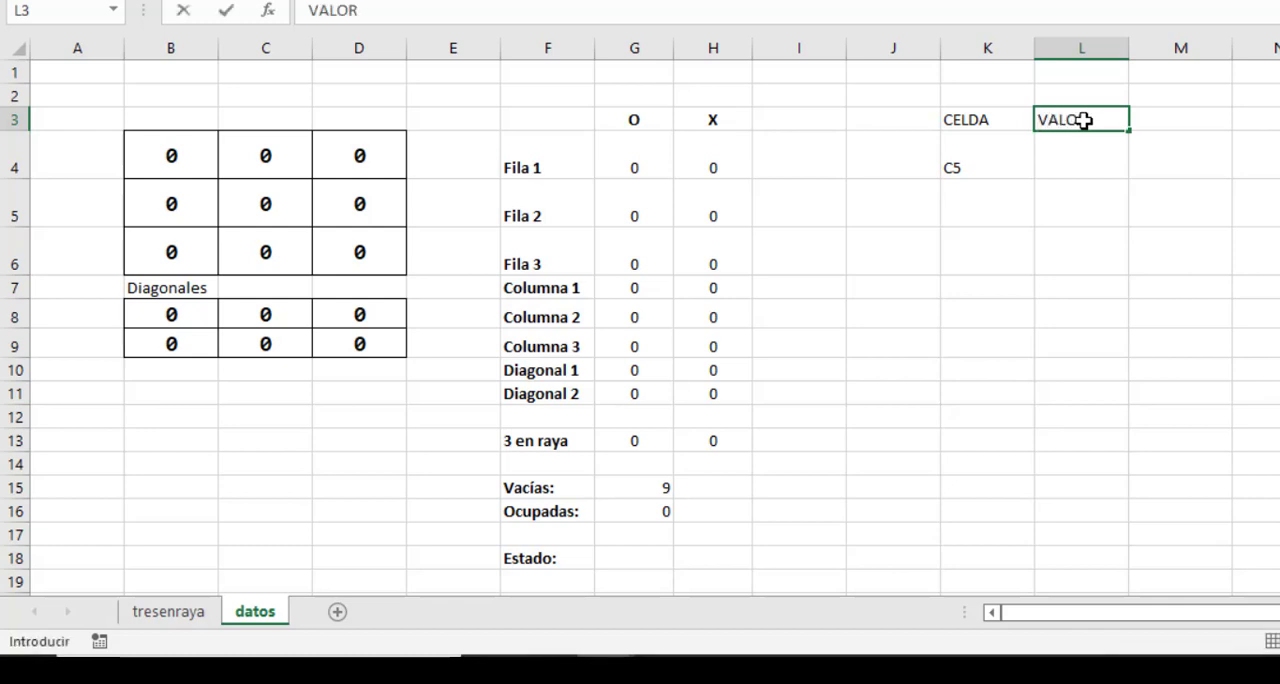
key("Return")
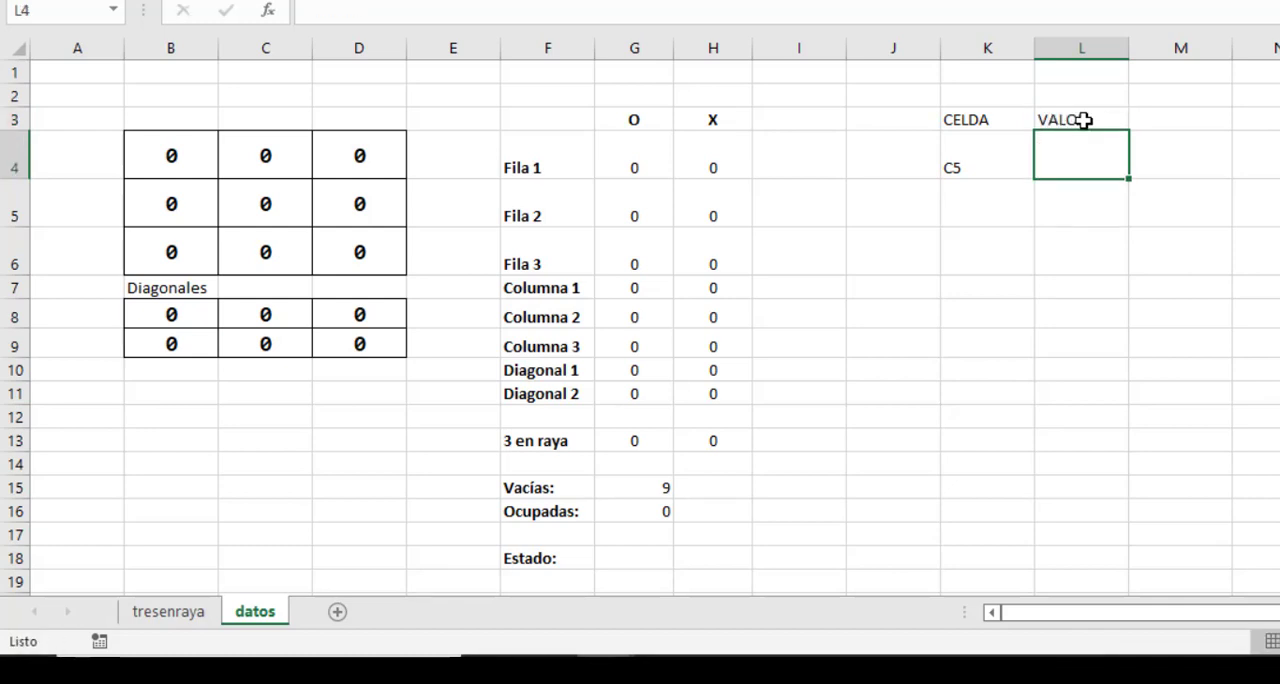
type("4")
key("Return")
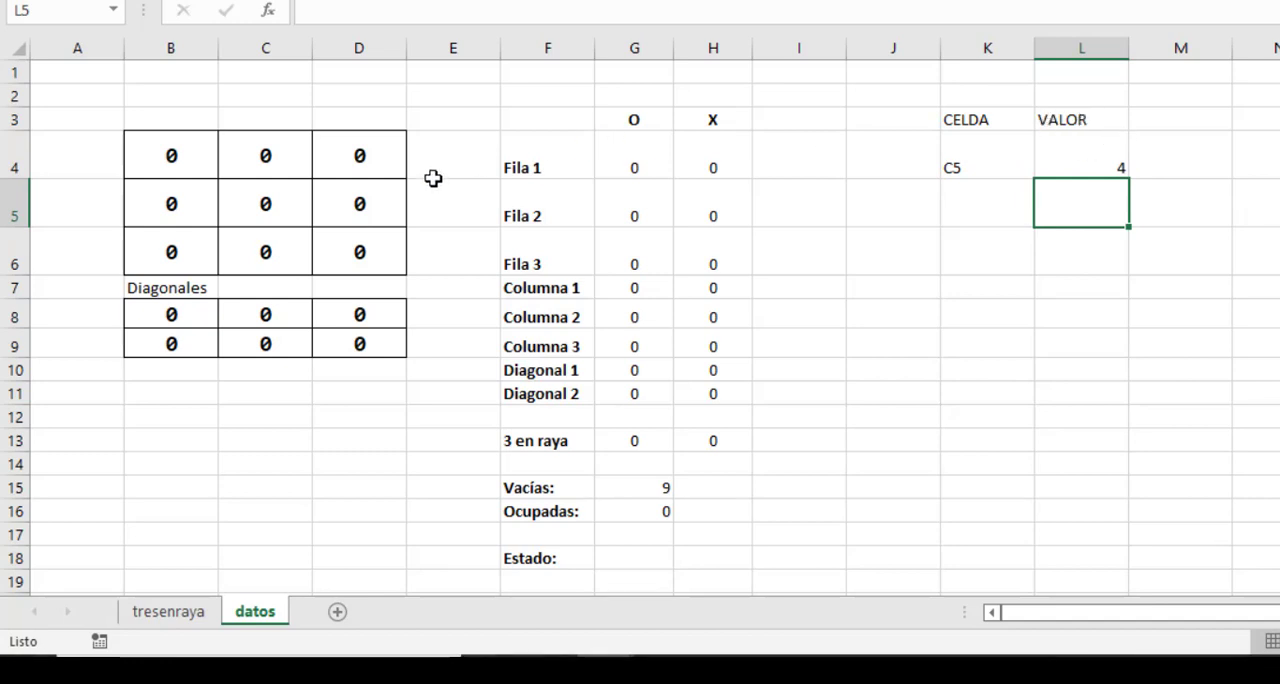
Examine the corner cells of the board on the datos sheet and the row and column lines running through B4.
left_click(170, 162)
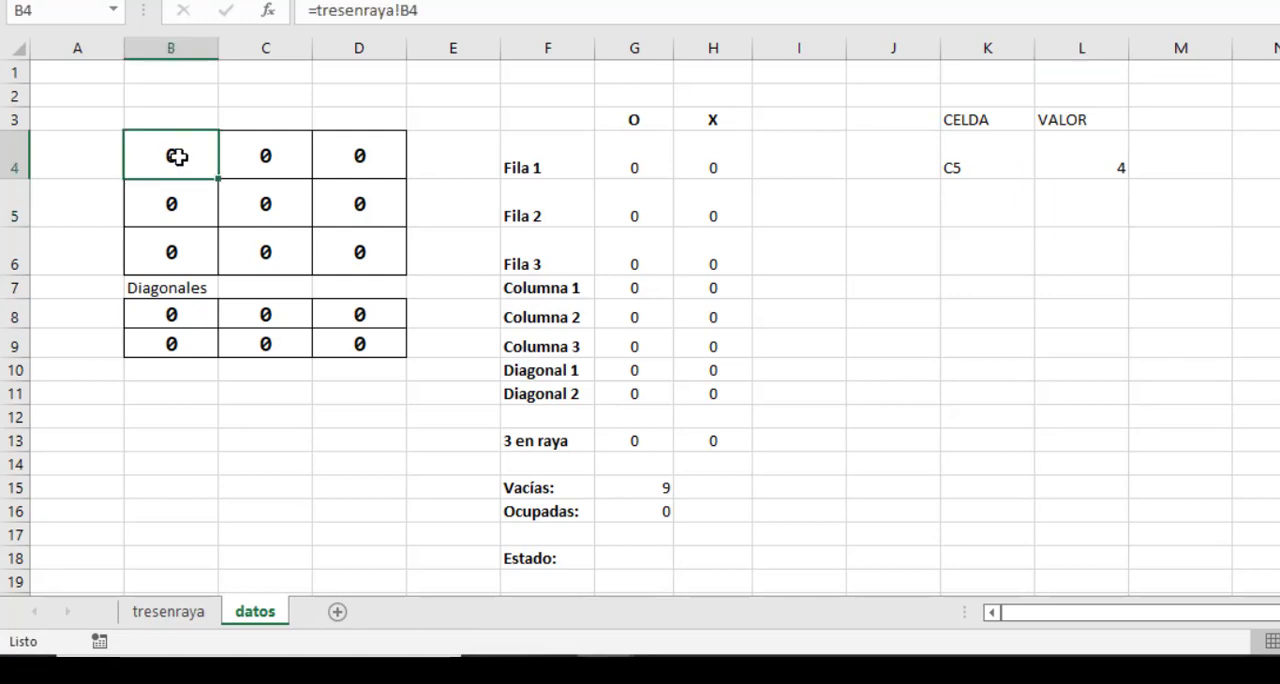
left_click(357, 155)
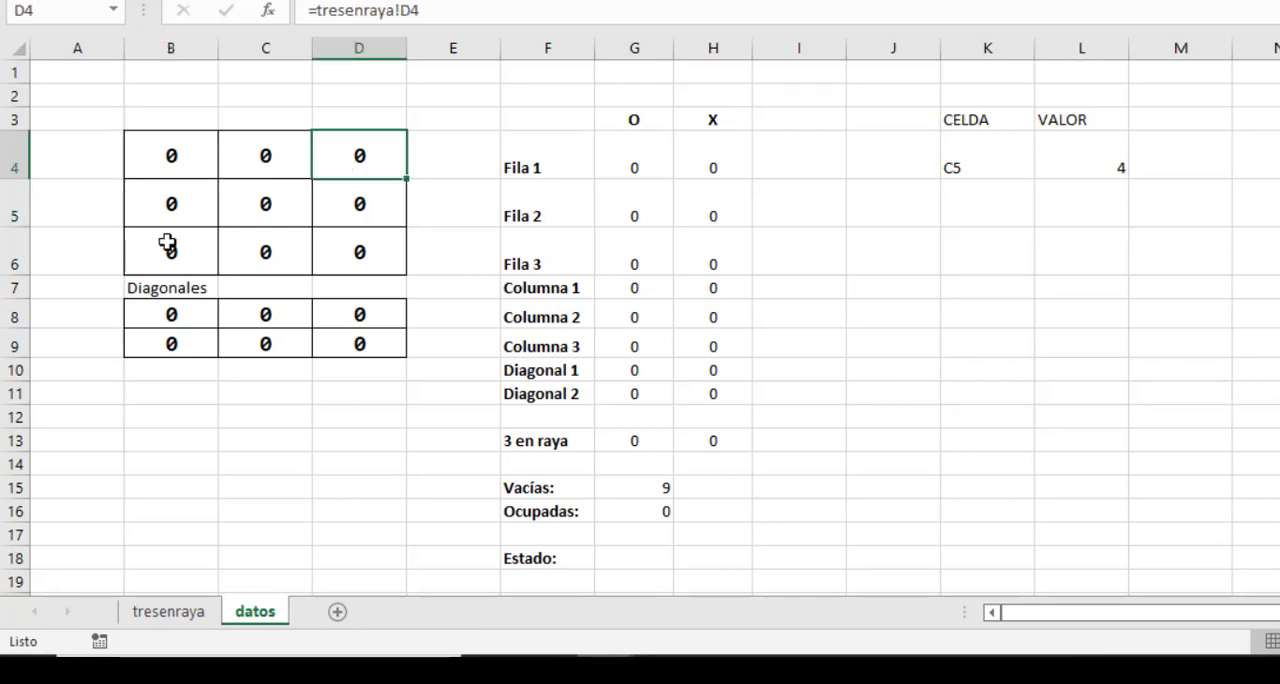
left_click(167, 242)
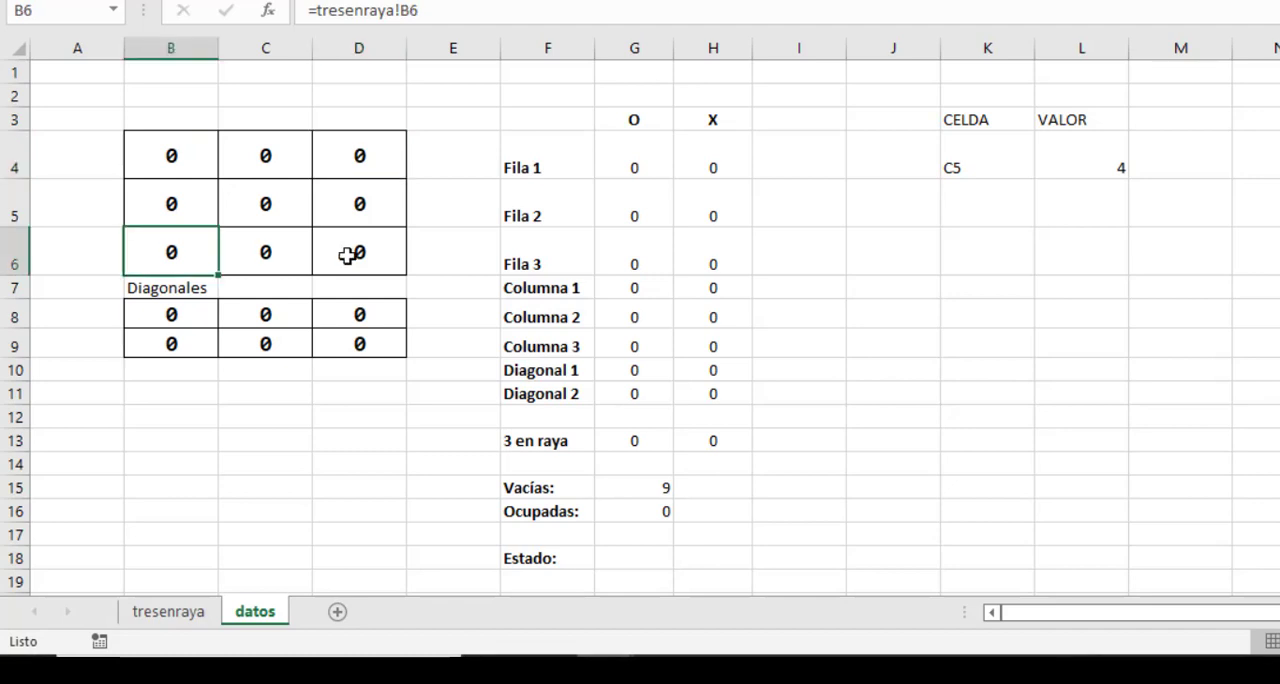
left_click(346, 256)
left_click(179, 155)
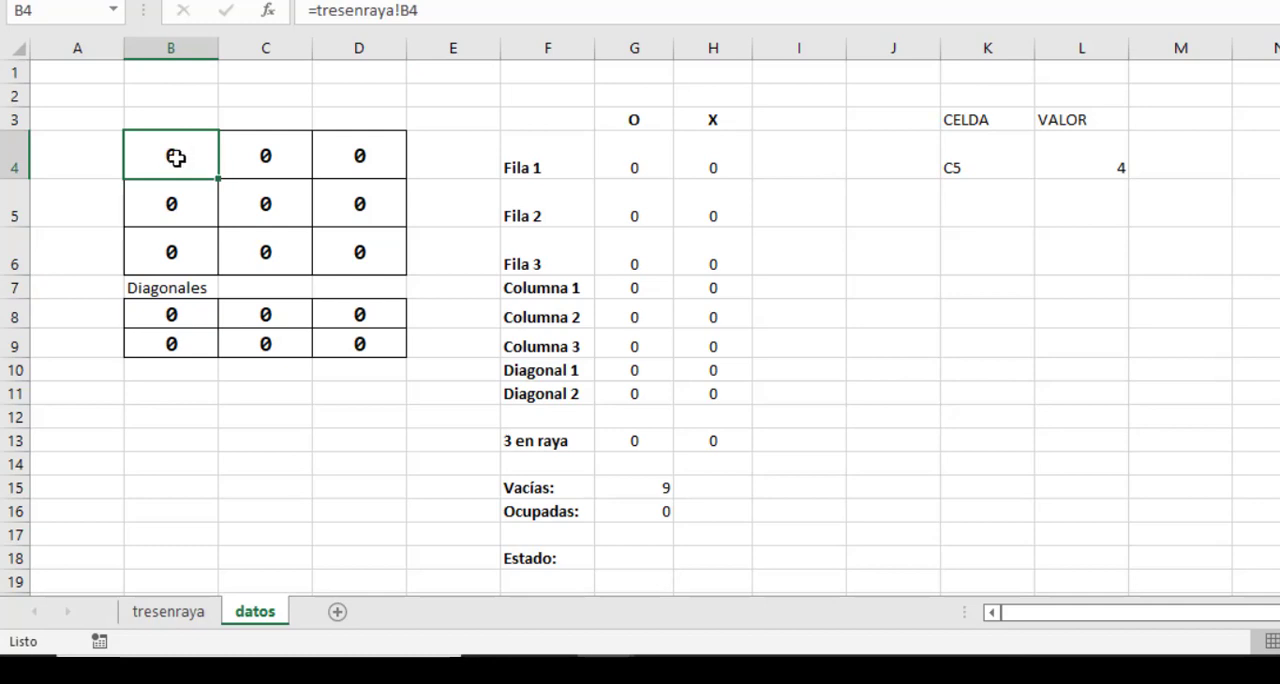
left_click_drag(175, 157, 338, 152)
left_click_drag(171, 149, 171, 226)
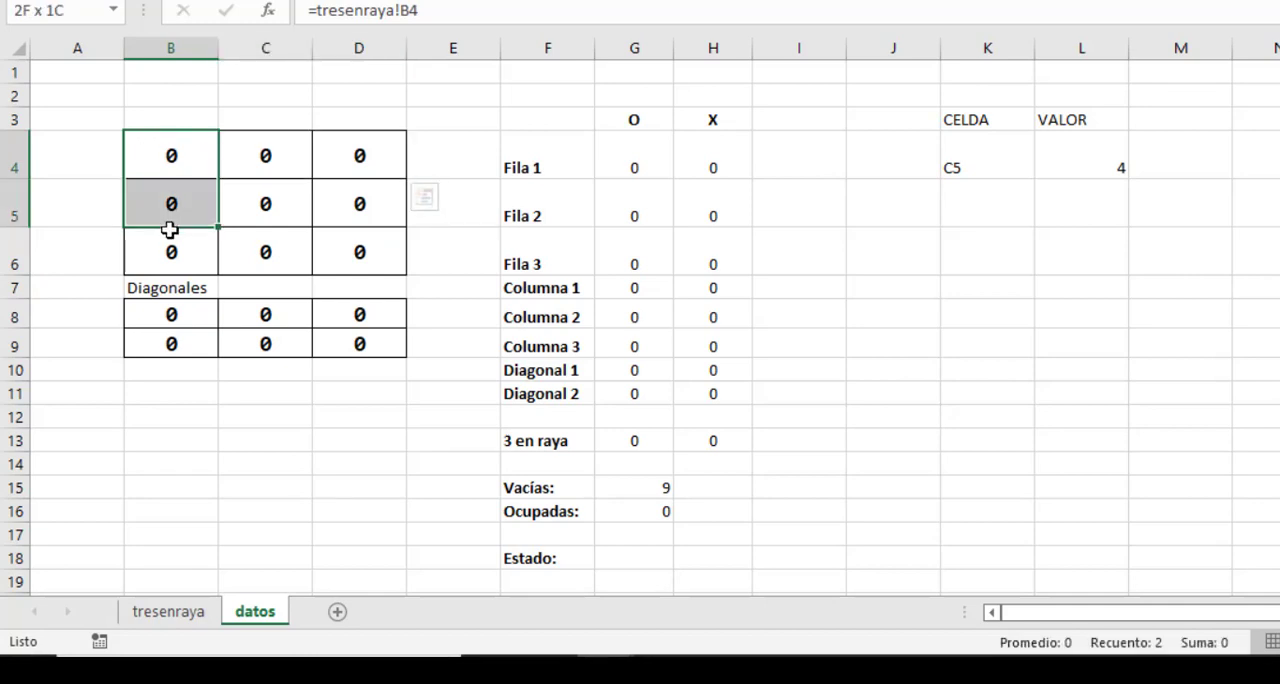
left_click_drag(177, 157, 170, 245)
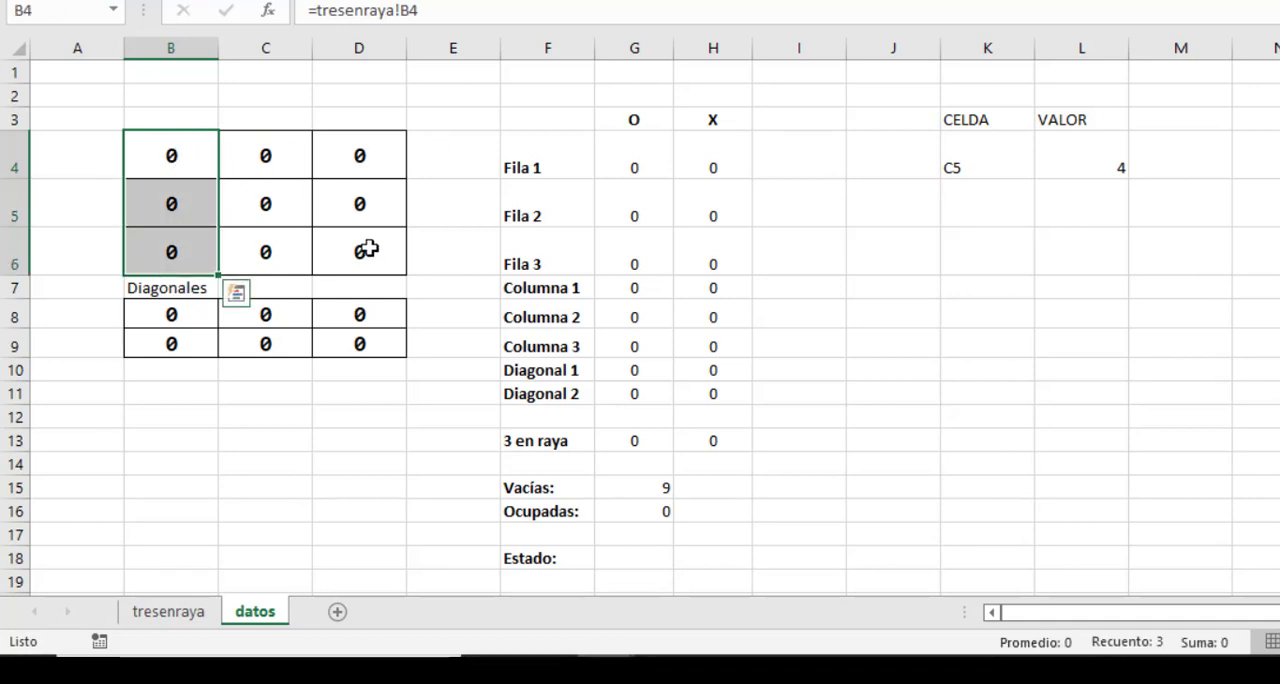
List the corner cell references B4, D4, B6 and D6 as text in K5:K8, under CELDA.
left_click(958, 201)
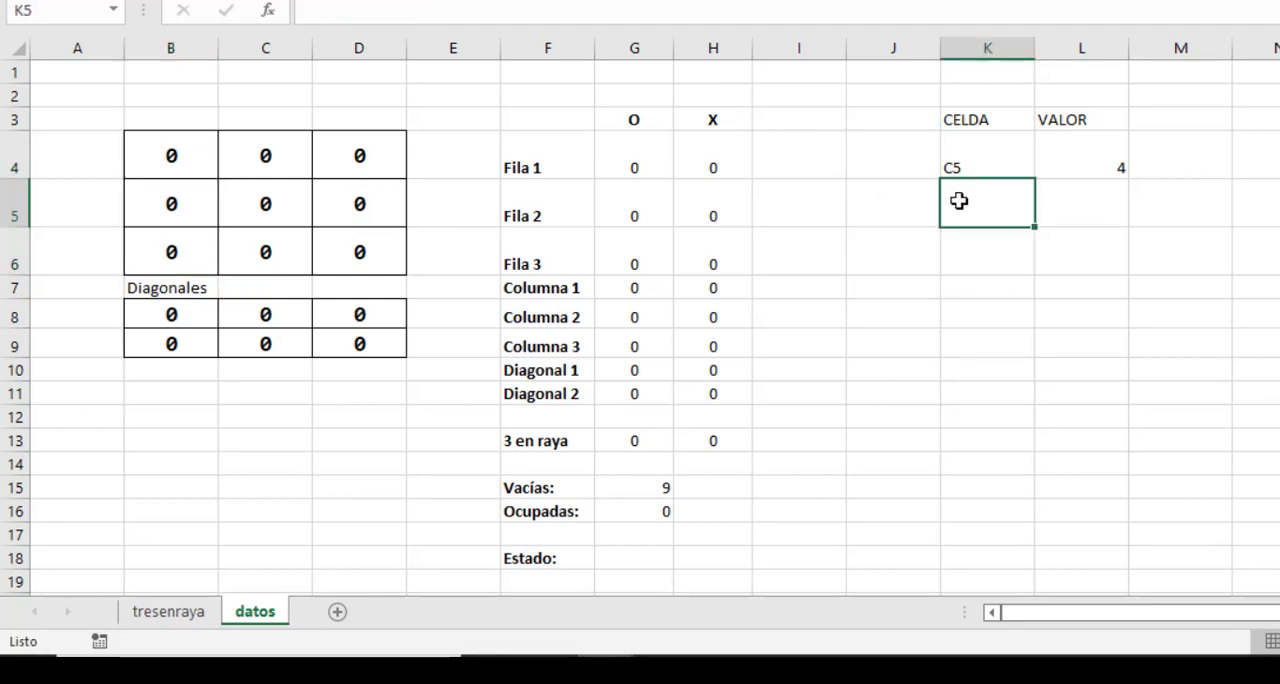
type("B")
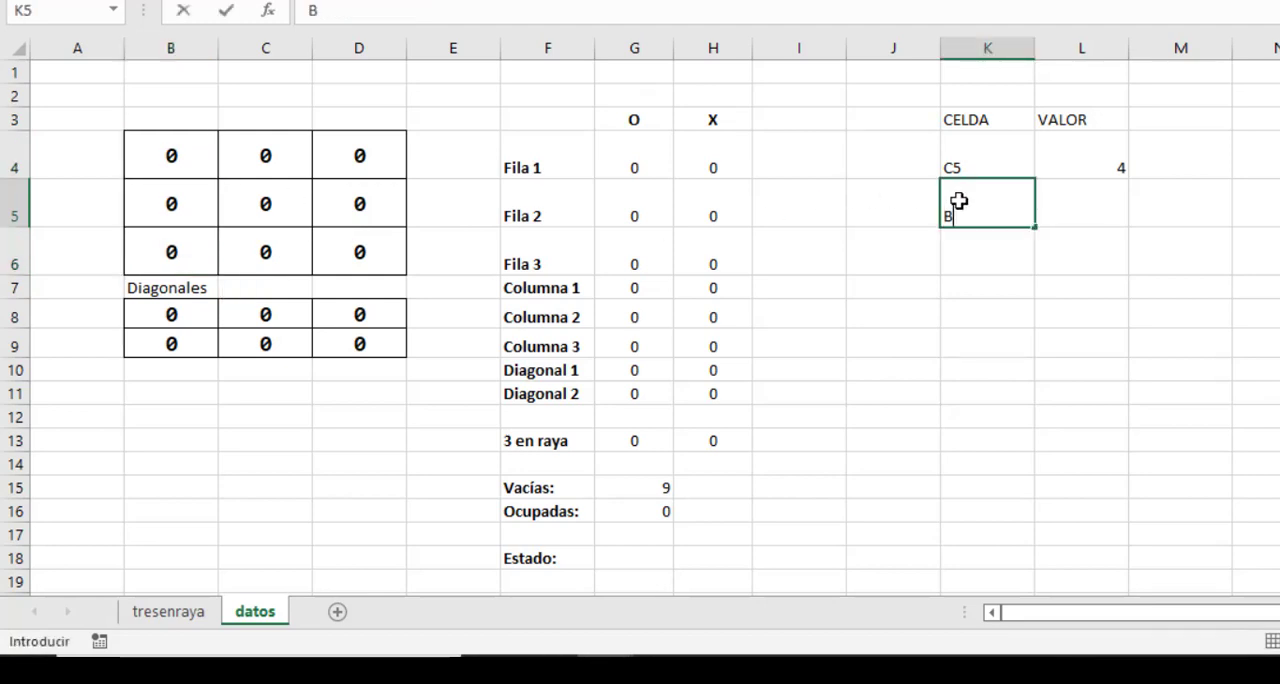
type("4")
key("Return")
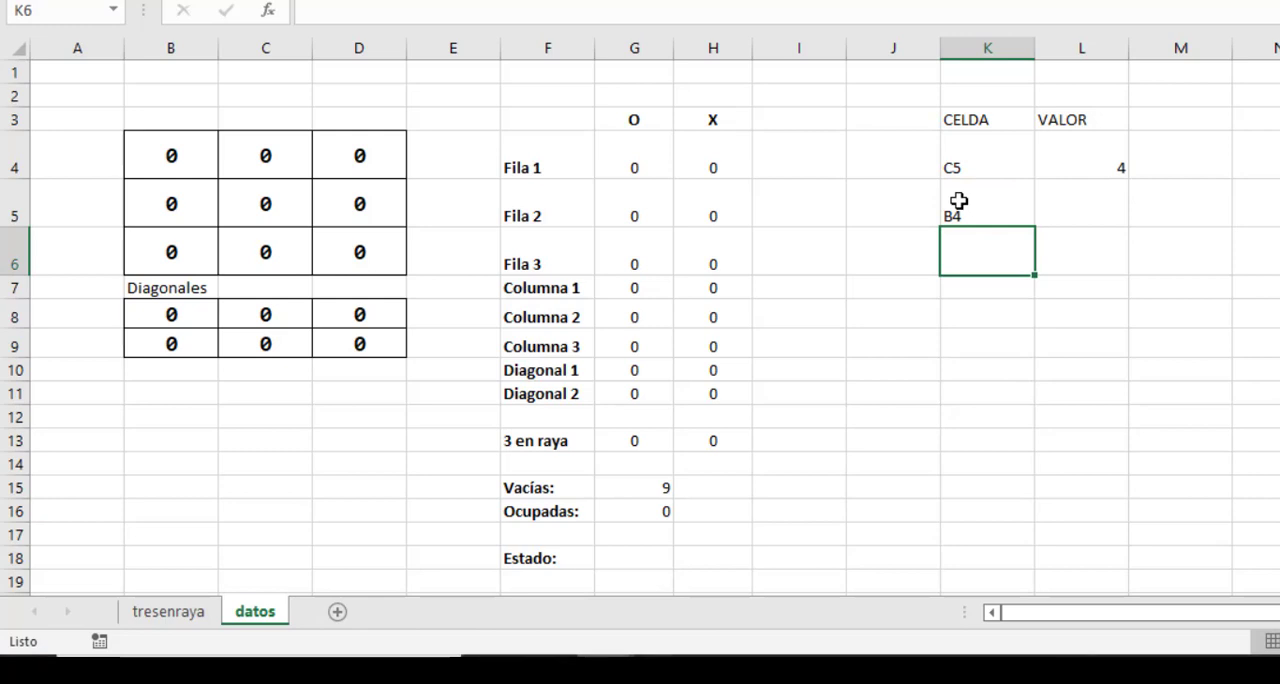
type("D4")
key("Return")
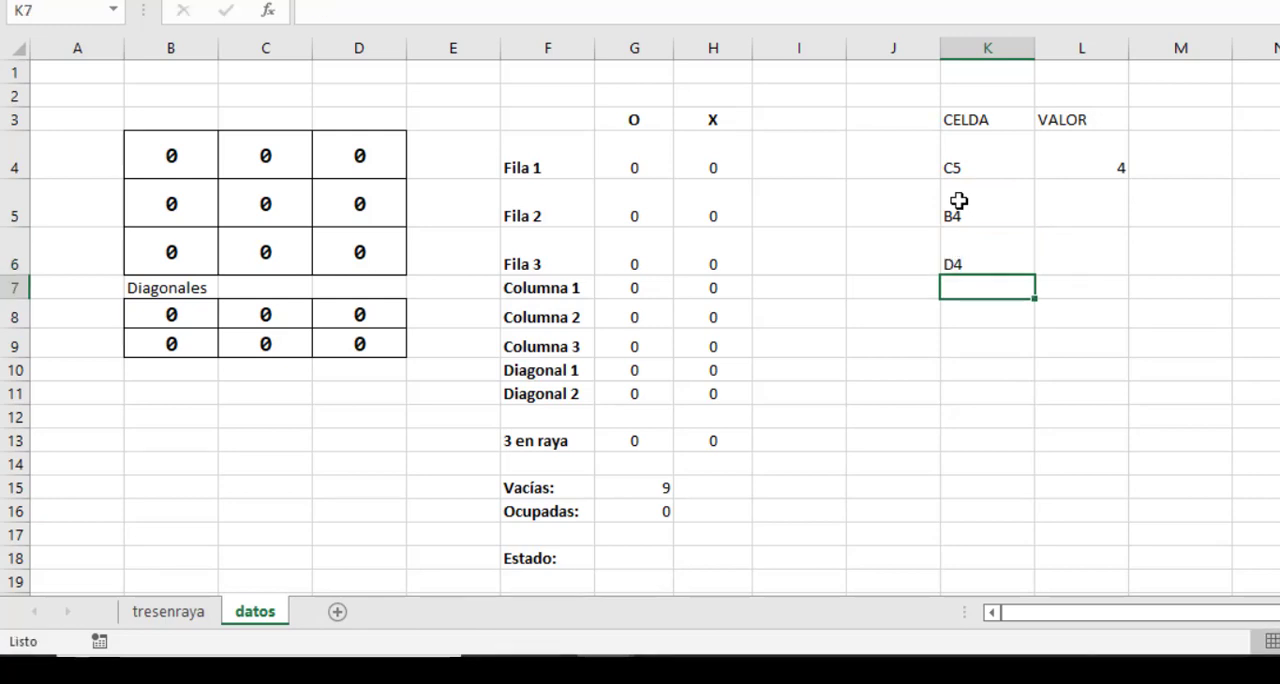
type("B6")
key("Return")
type("D")
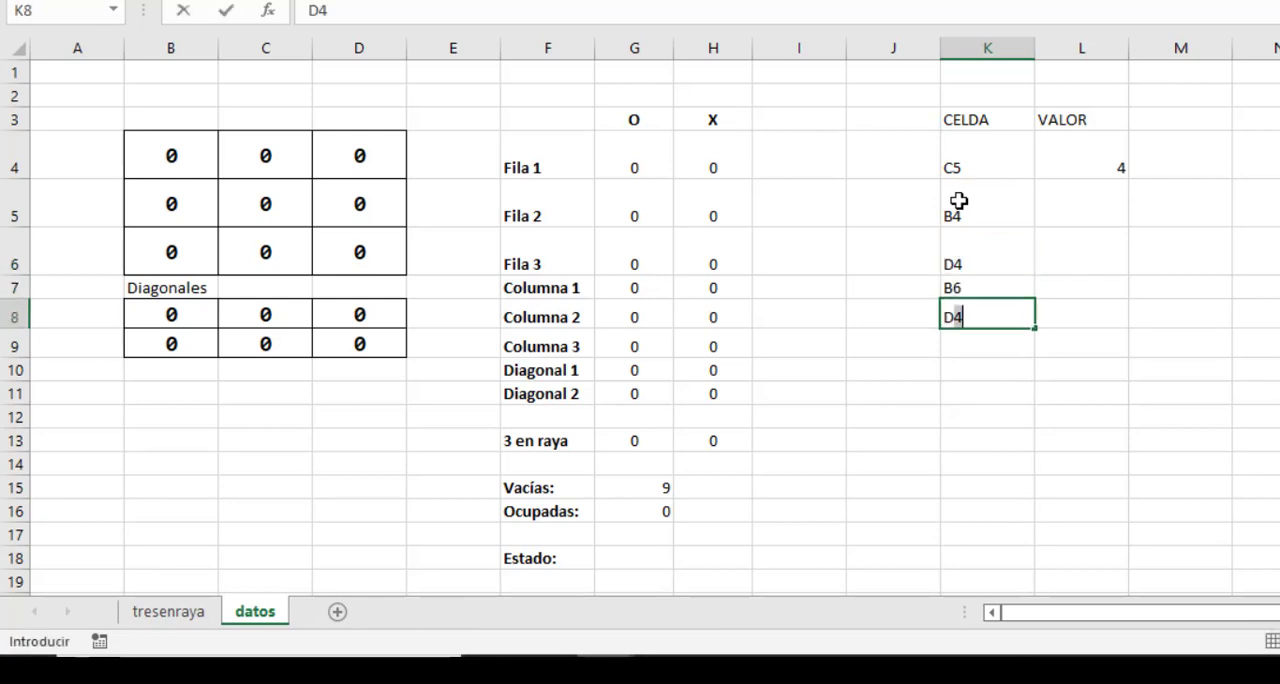
type("6")
key("Return")
Enter the value 3 for each of the four corner cells in L5:L8.
left_click(1096, 199)
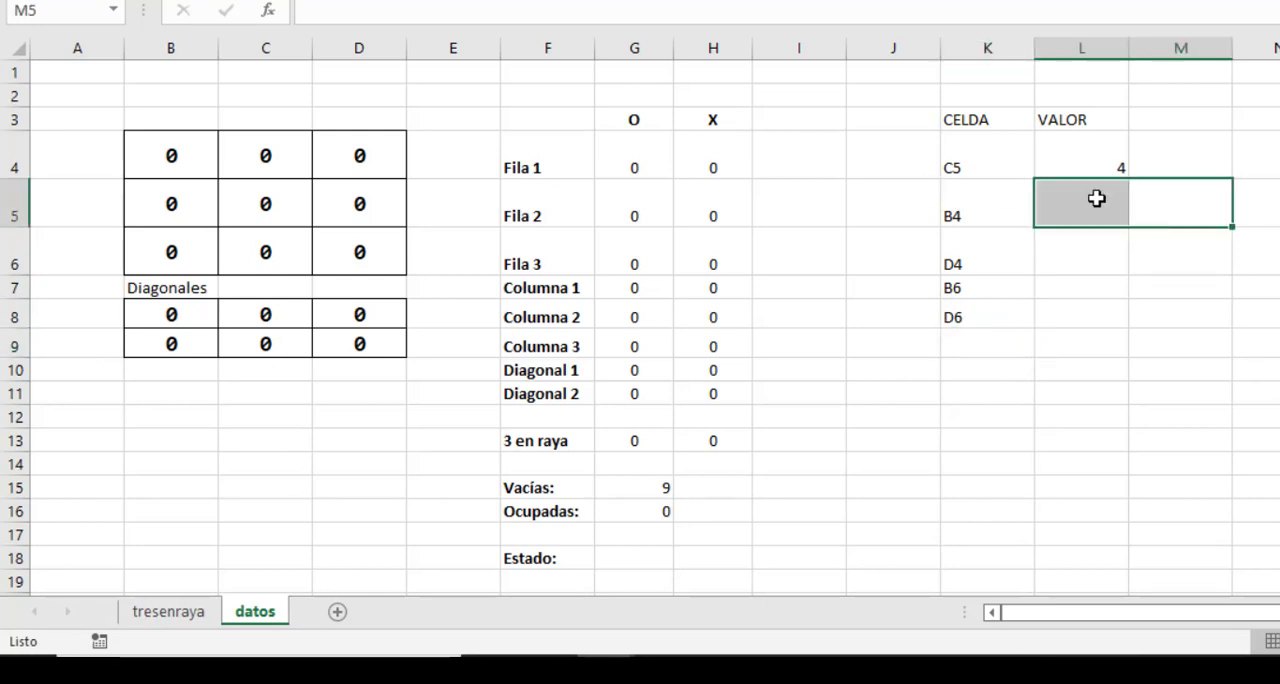
type("3")
key("Return")
type("3")
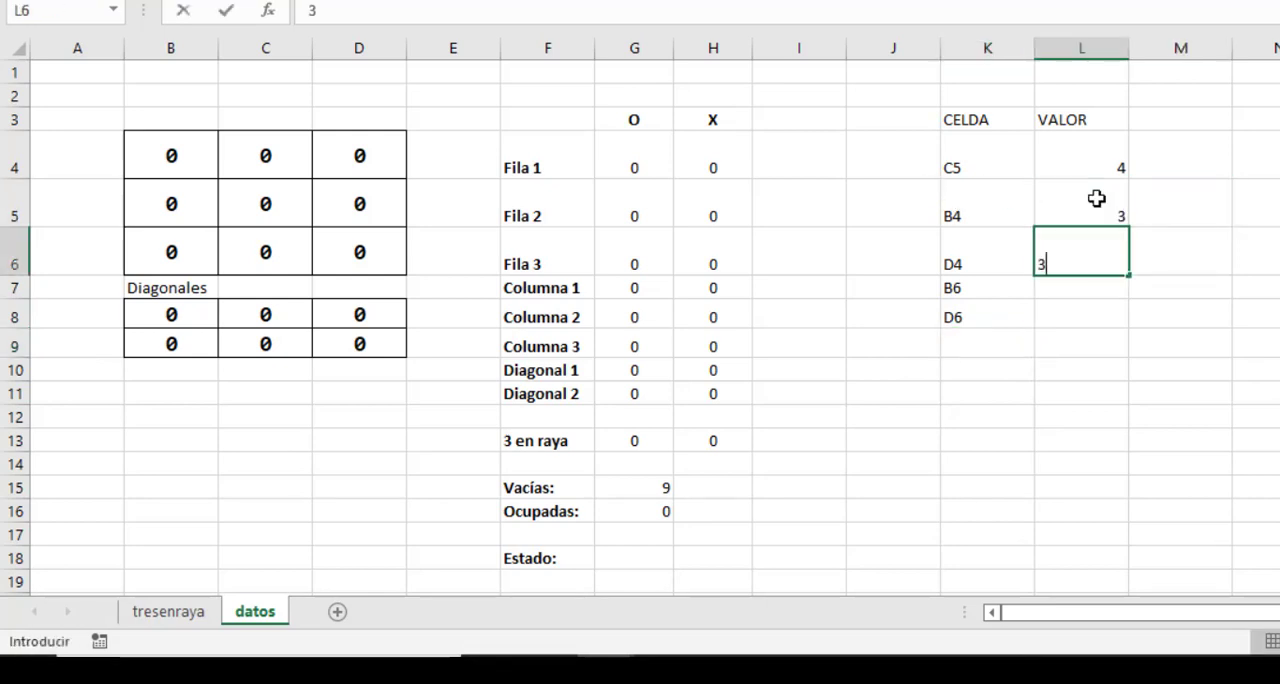
key("Return")
type("3")
key("Return")
type("3")
key("Return")
key("Left")
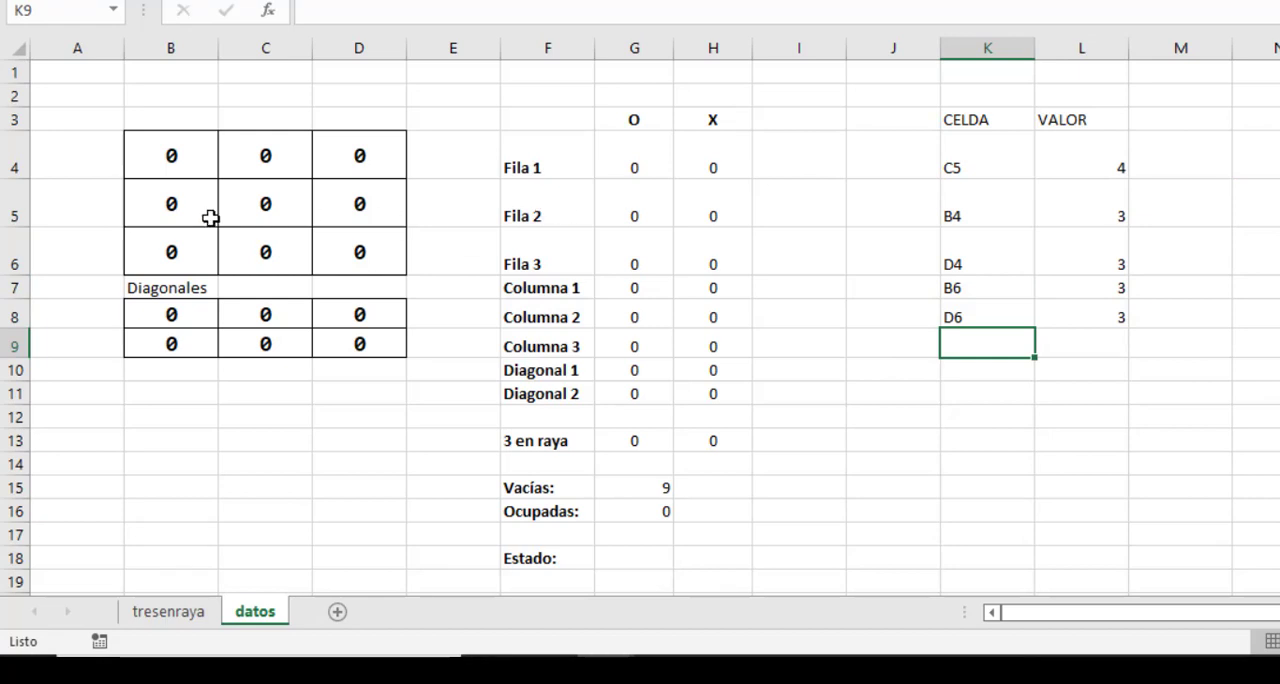
Examine the board's middle edge cells and the row and column lines running through C4.
left_click(266, 157)
left_click_drag(177, 157, 340, 155)
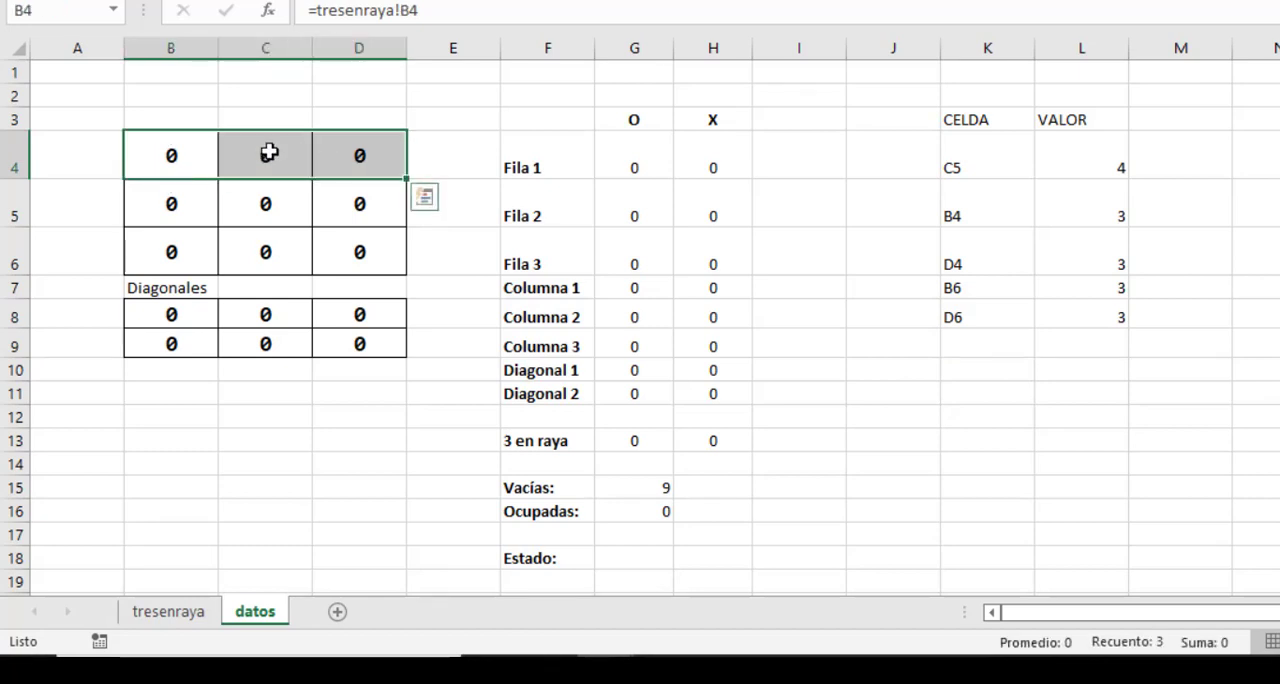
left_click(266, 157)
left_click(285, 253, "shift")
left_click(283, 157)
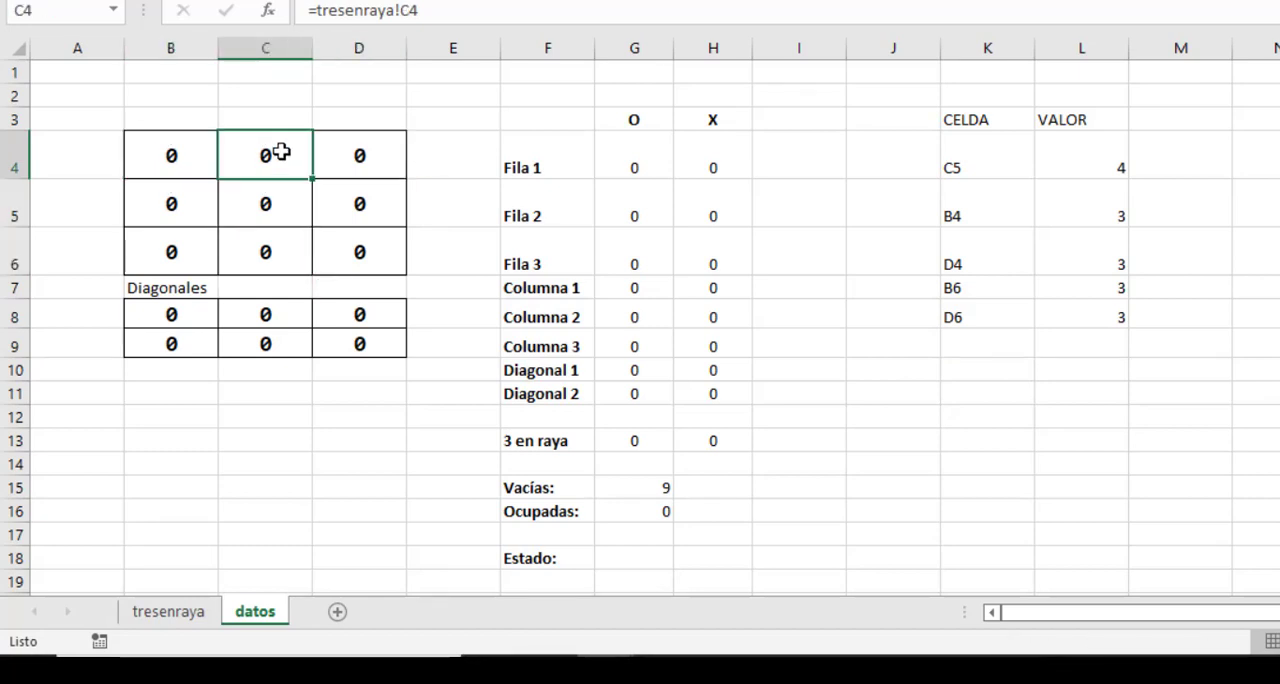
left_click_drag(177, 157, 350, 154)
left_click_drag(270, 156, 266, 252)
left_click(264, 155)
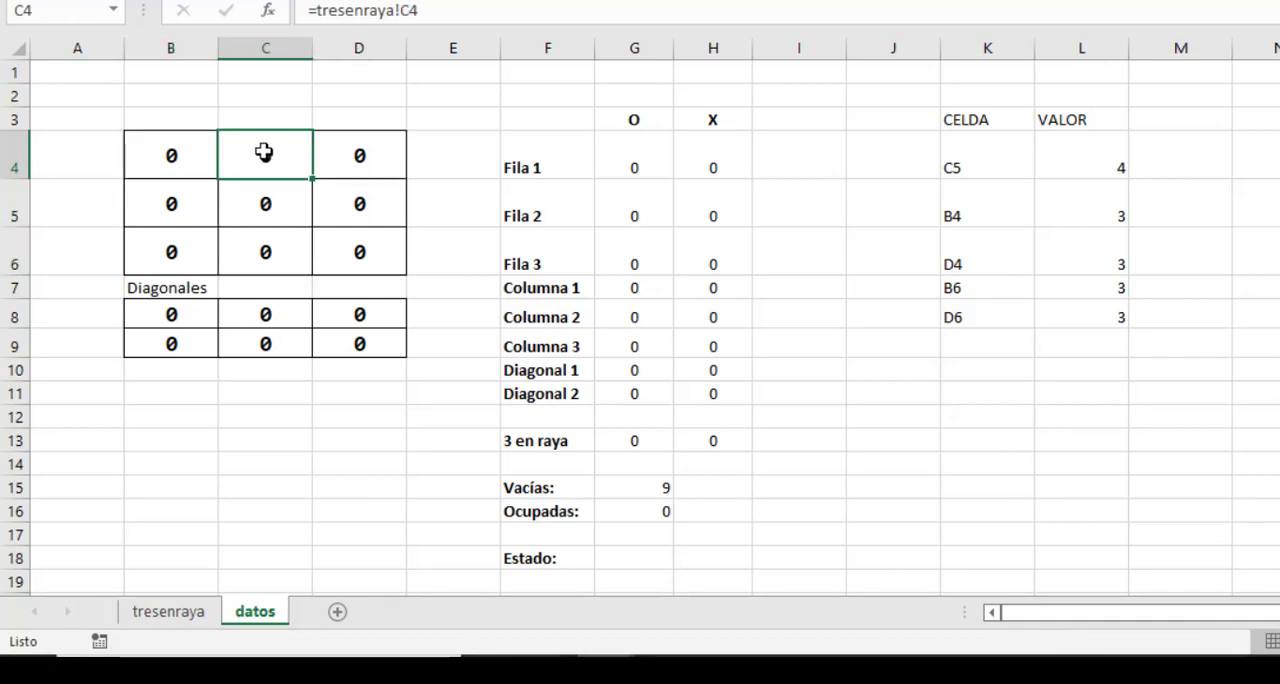
Enter the cell references C4, C5 and D5 as text in K9:K11 of the CELDA column.
left_click(977, 343)
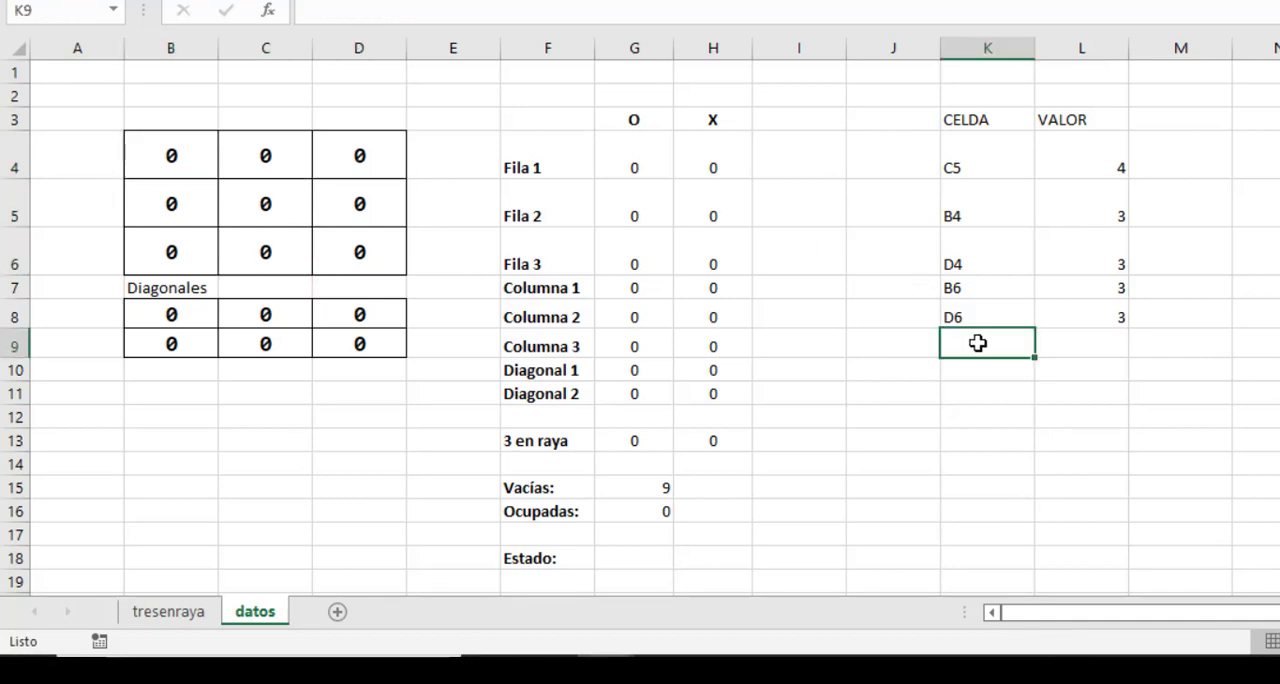
type("C4")
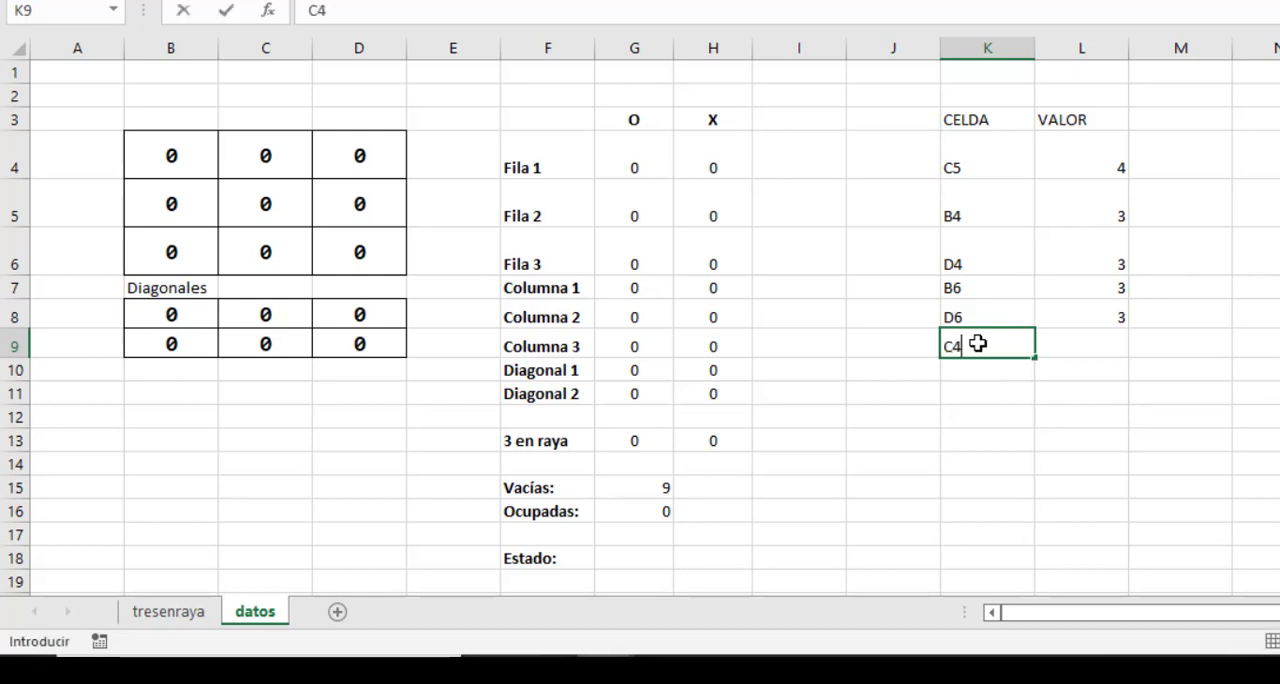
key("Return")
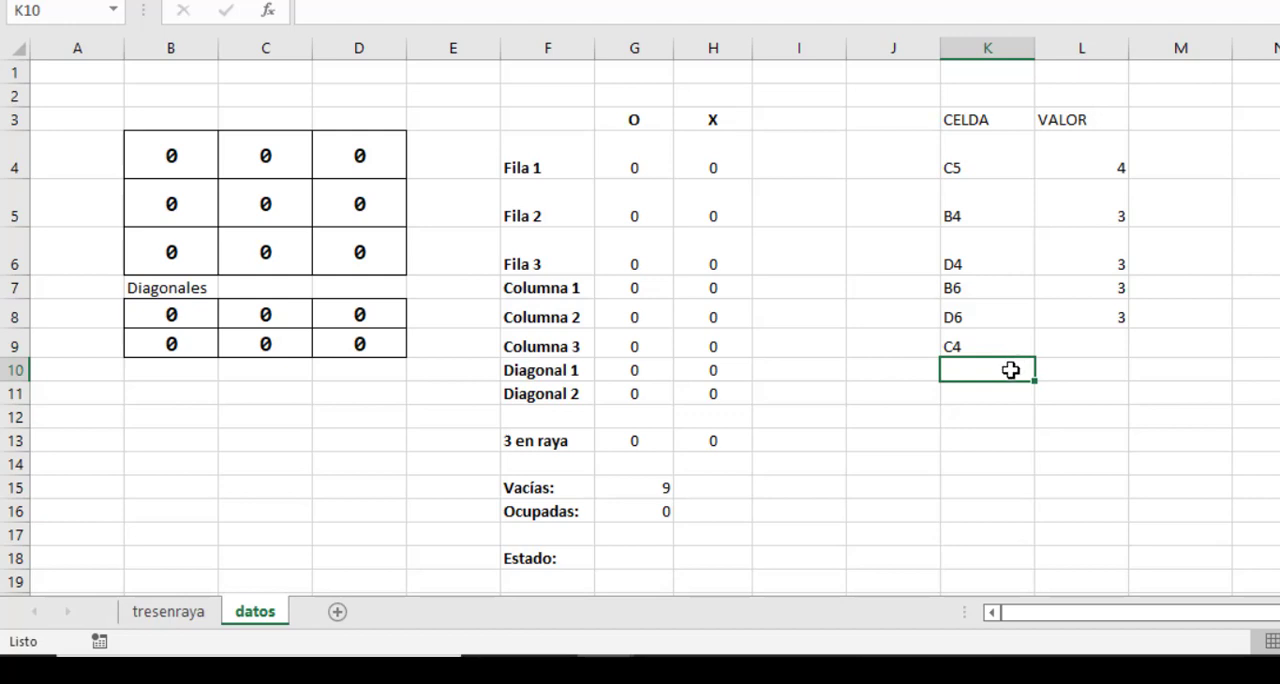
type("C5")
key("Return")
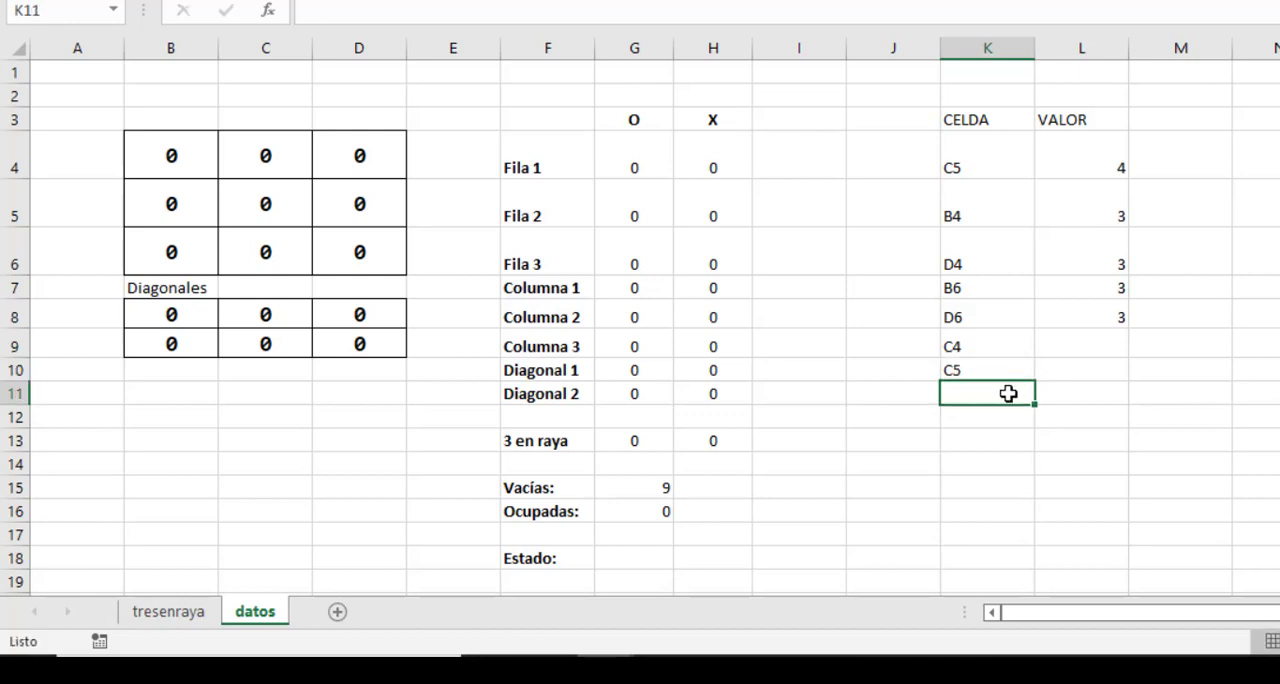
type("D5")
Correct the reference in K10 to B5 and add the last edge cell reference, C6, in K12.
left_click(178, 208)
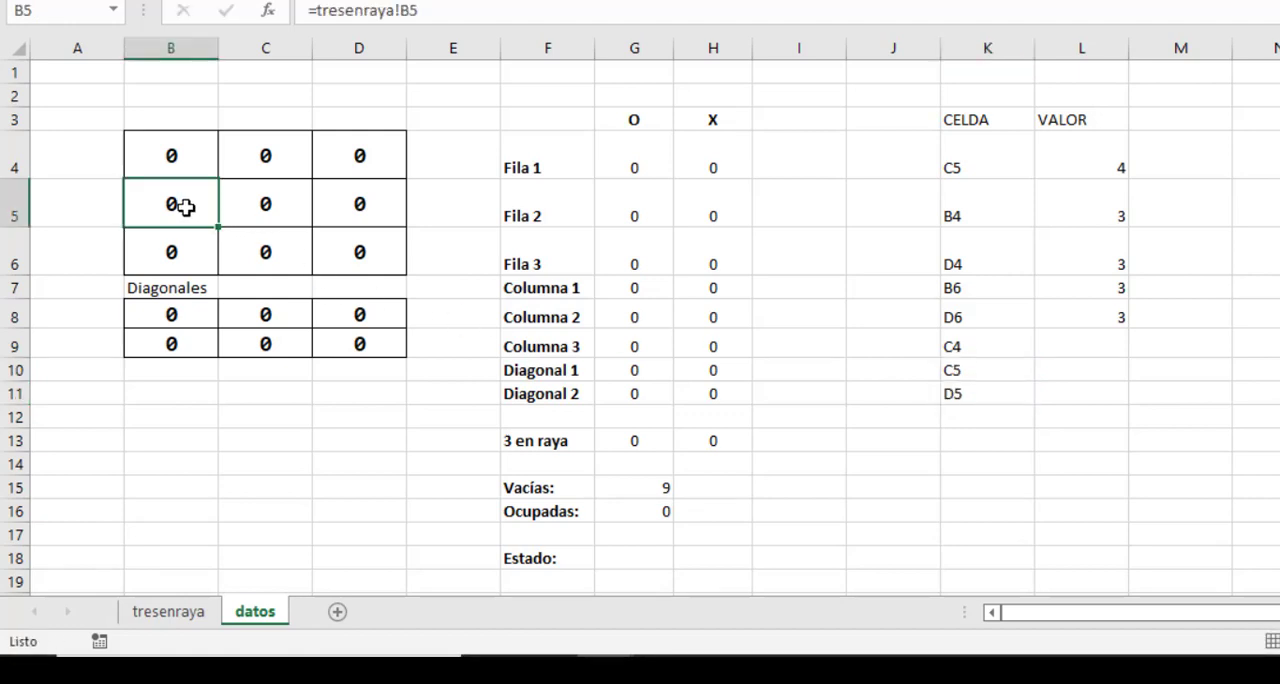
left_click(980, 371)
type("B5")
key("Return")
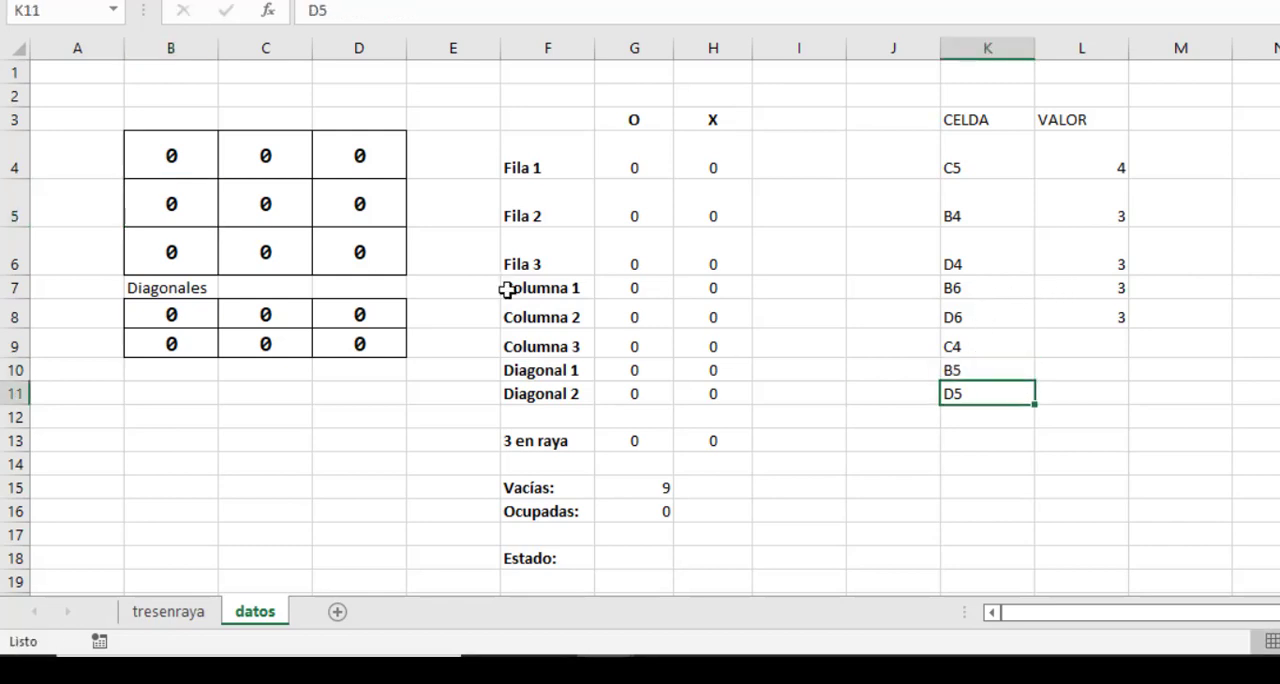
left_click(268, 255)
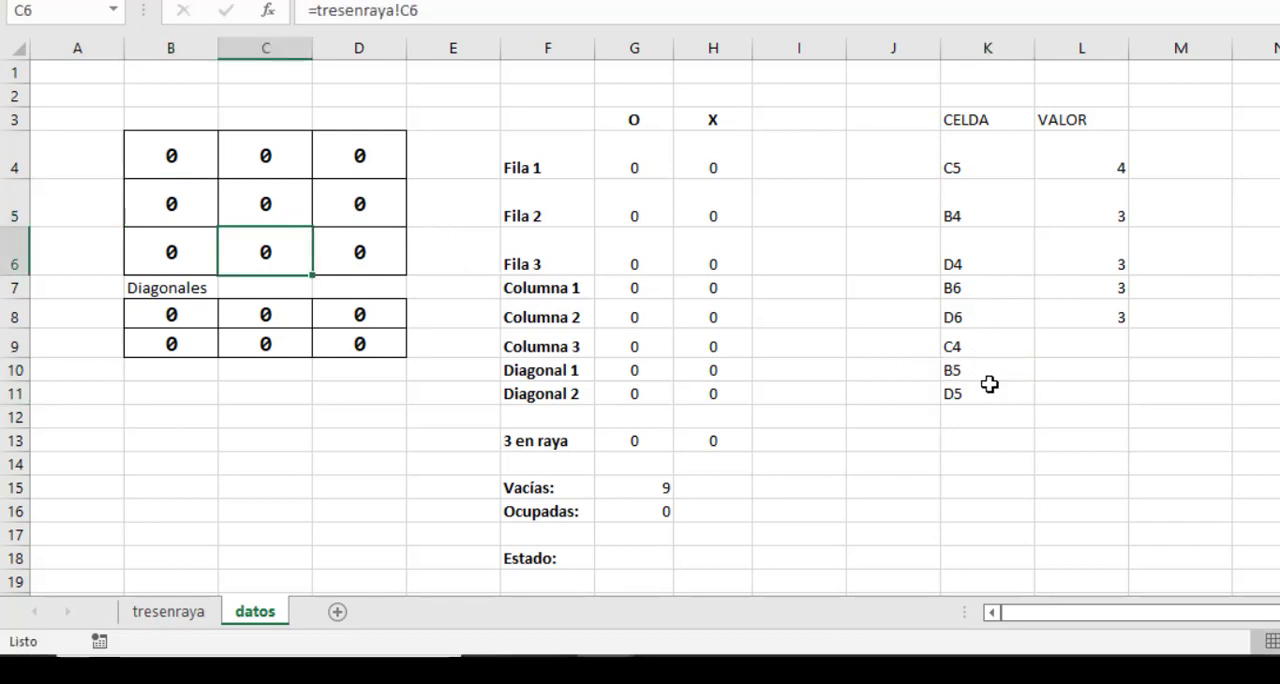
left_click(994, 420)
type("C6")
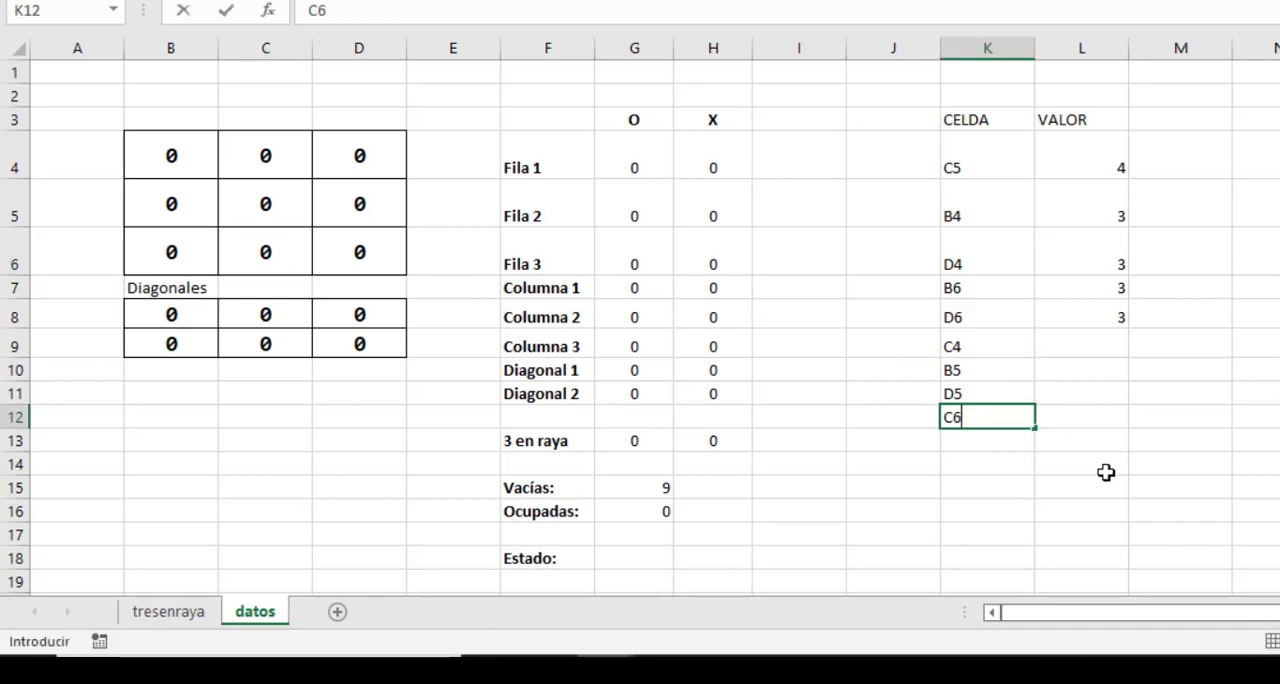
left_click(1106, 470)
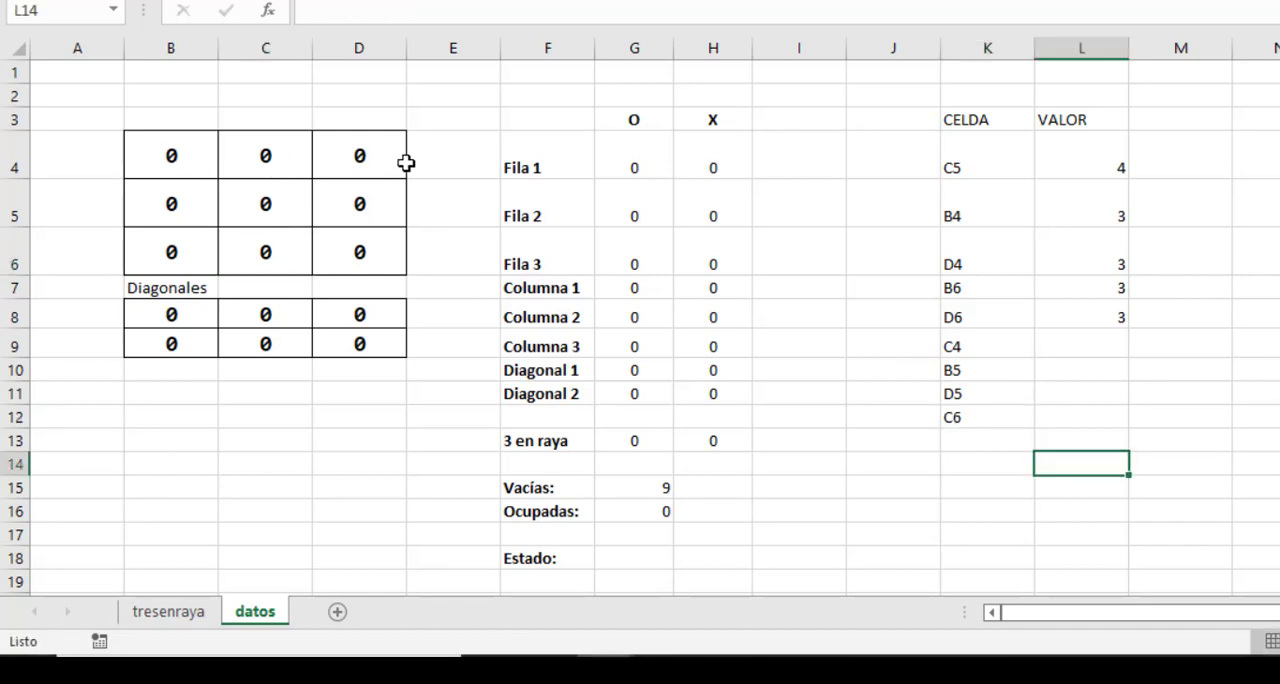
Enter the value 2 for each of the four edge cells in L9:L12.
left_click(1104, 349)
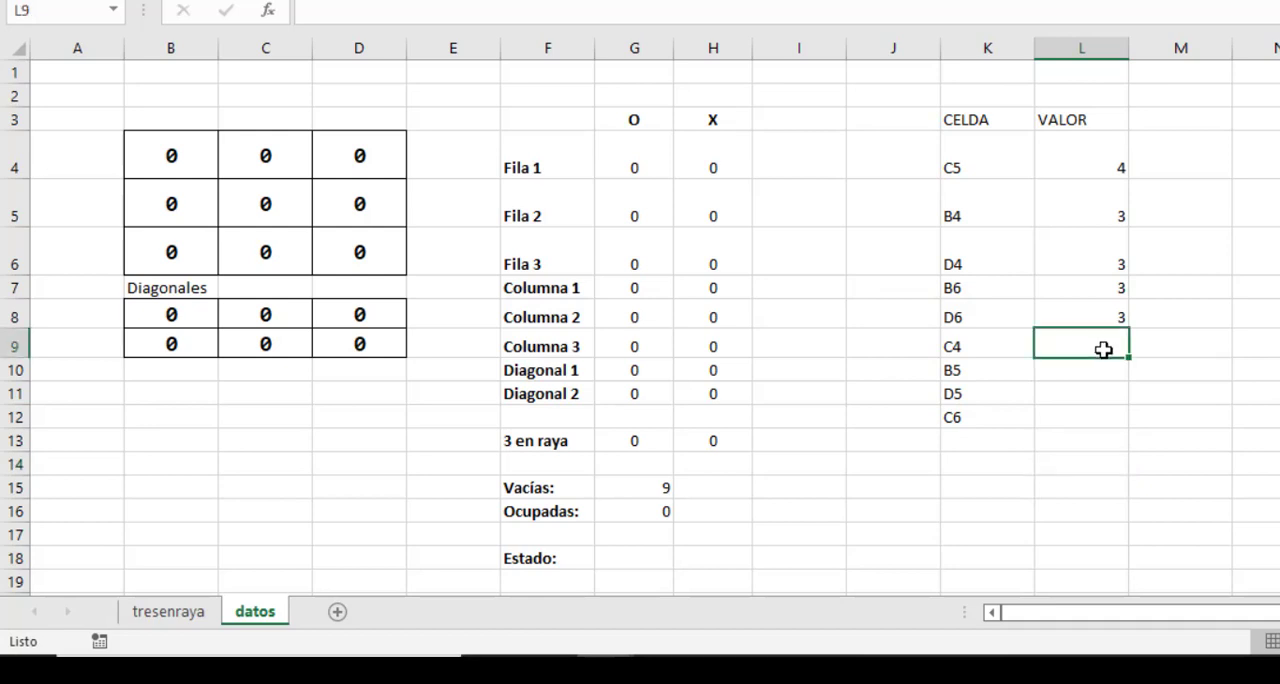
type("2")
key("Return")
type("2")
key("Return")
type("2")
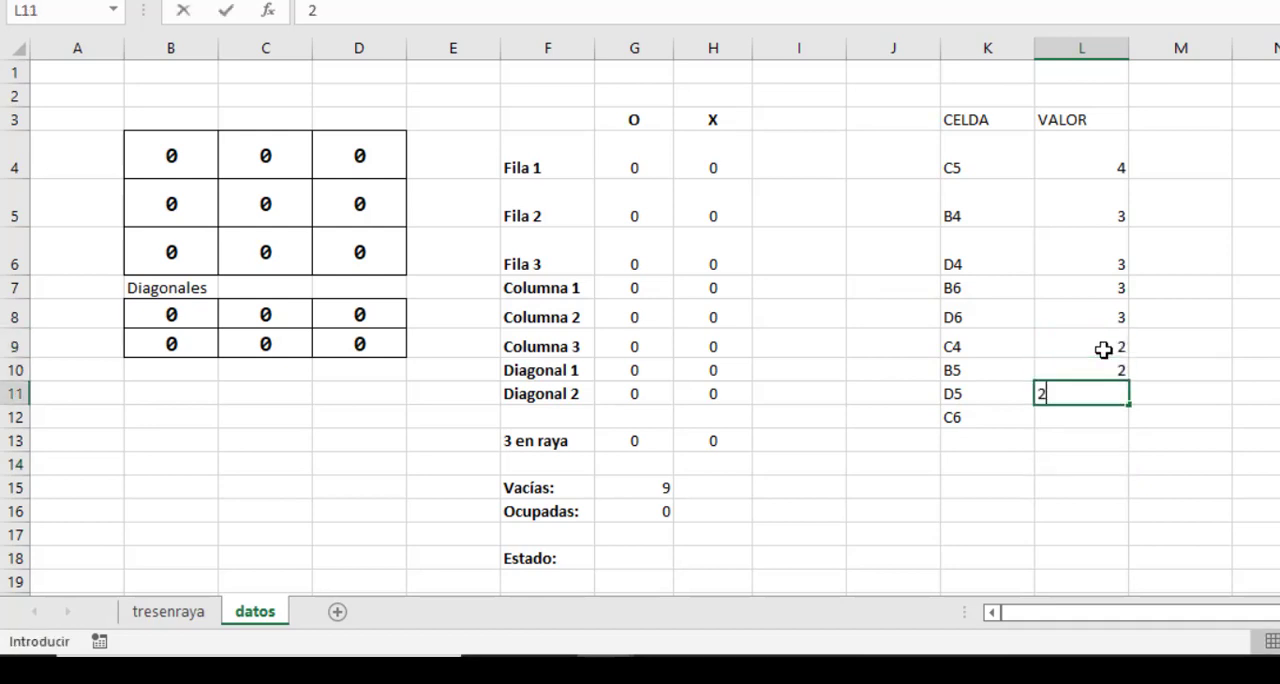
key("Return")
type("2")
key("Return")
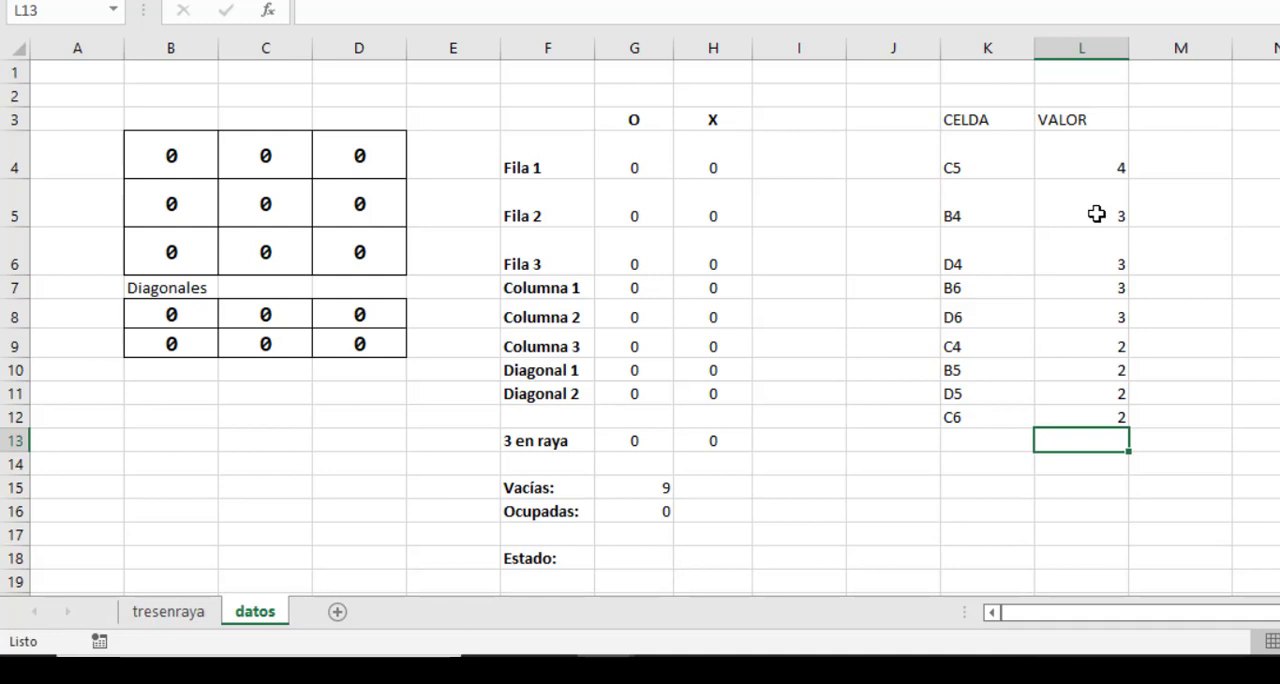
left_click(1074, 174)
left_click(1070, 203)
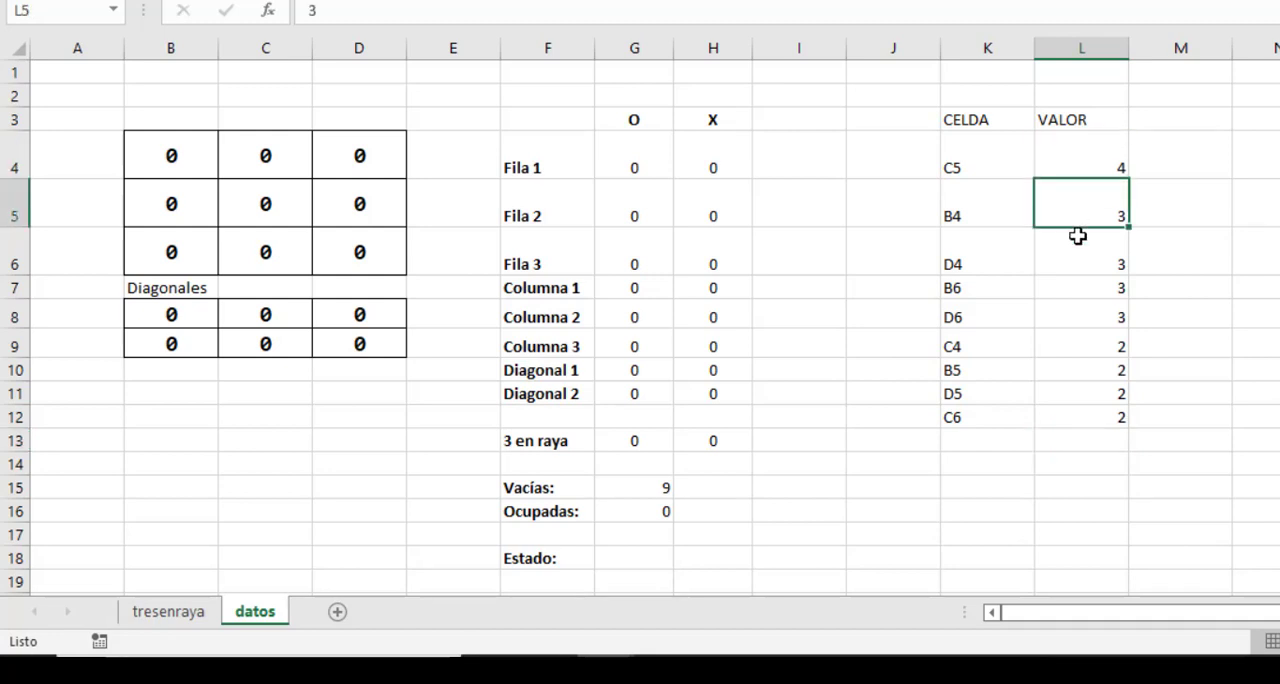
left_click(1079, 242)
Add the heading CONTENIDO in M3, beside the VALOR heading.
left_click(1085, 170)
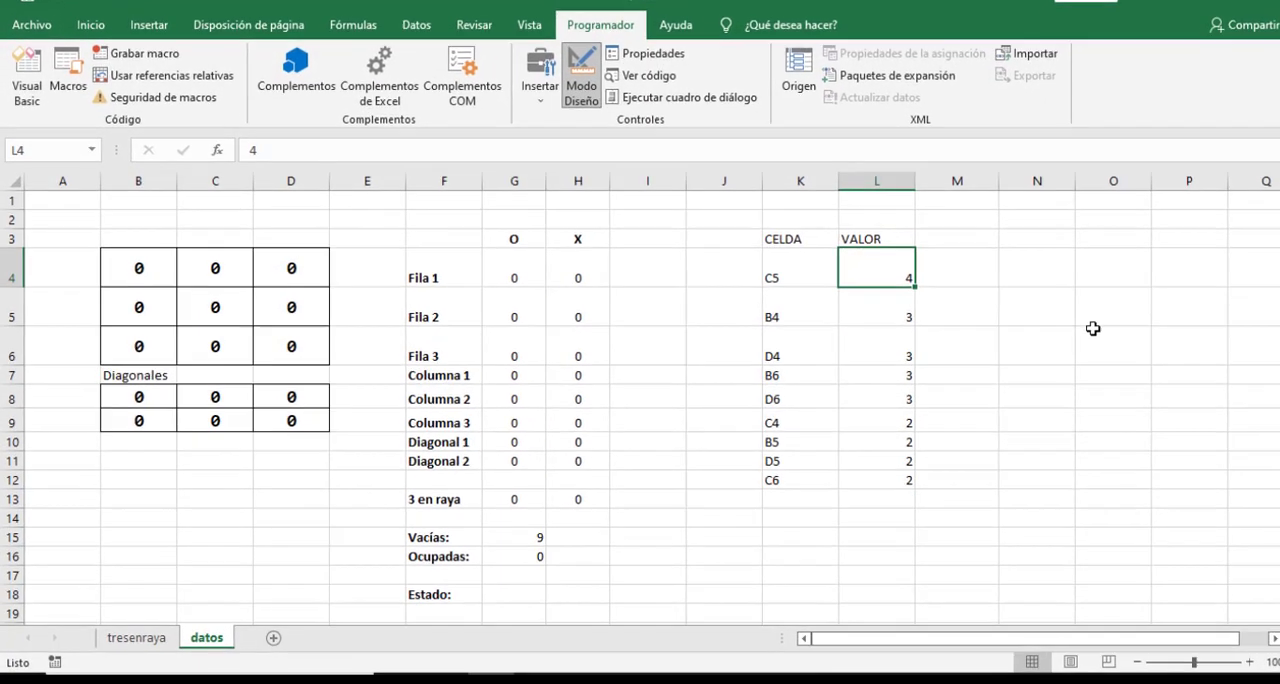
key("Up")
key("Right")
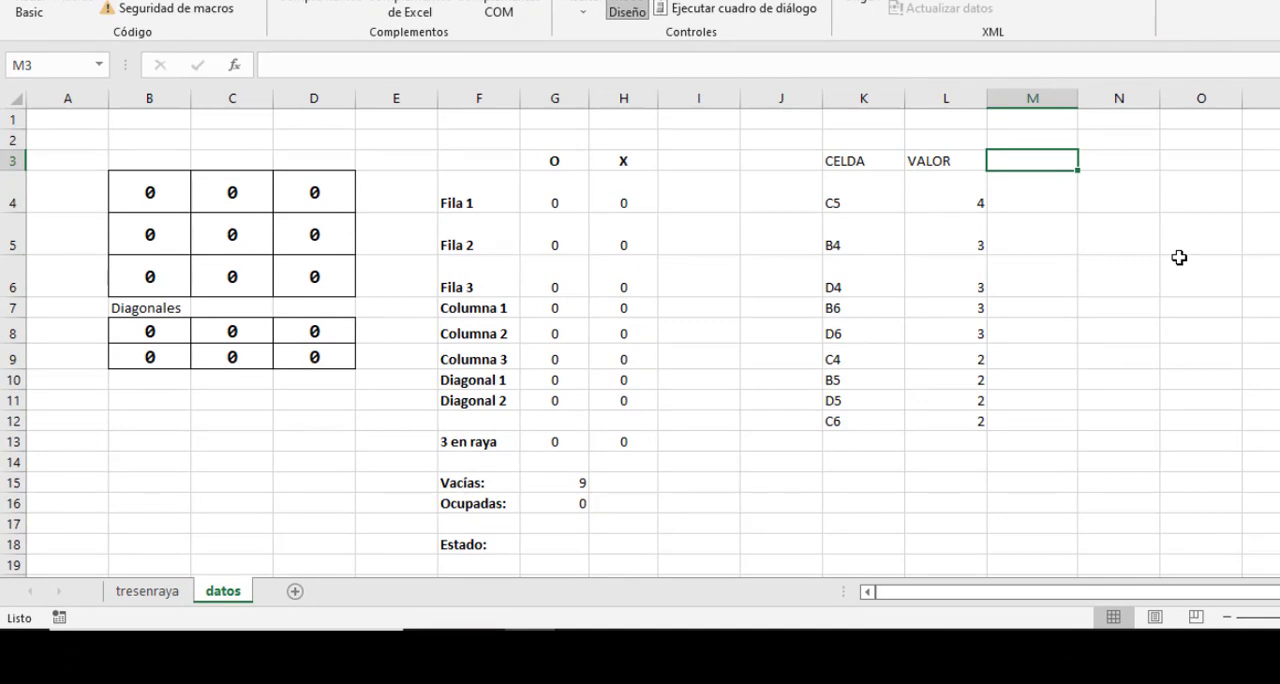
type("CO")
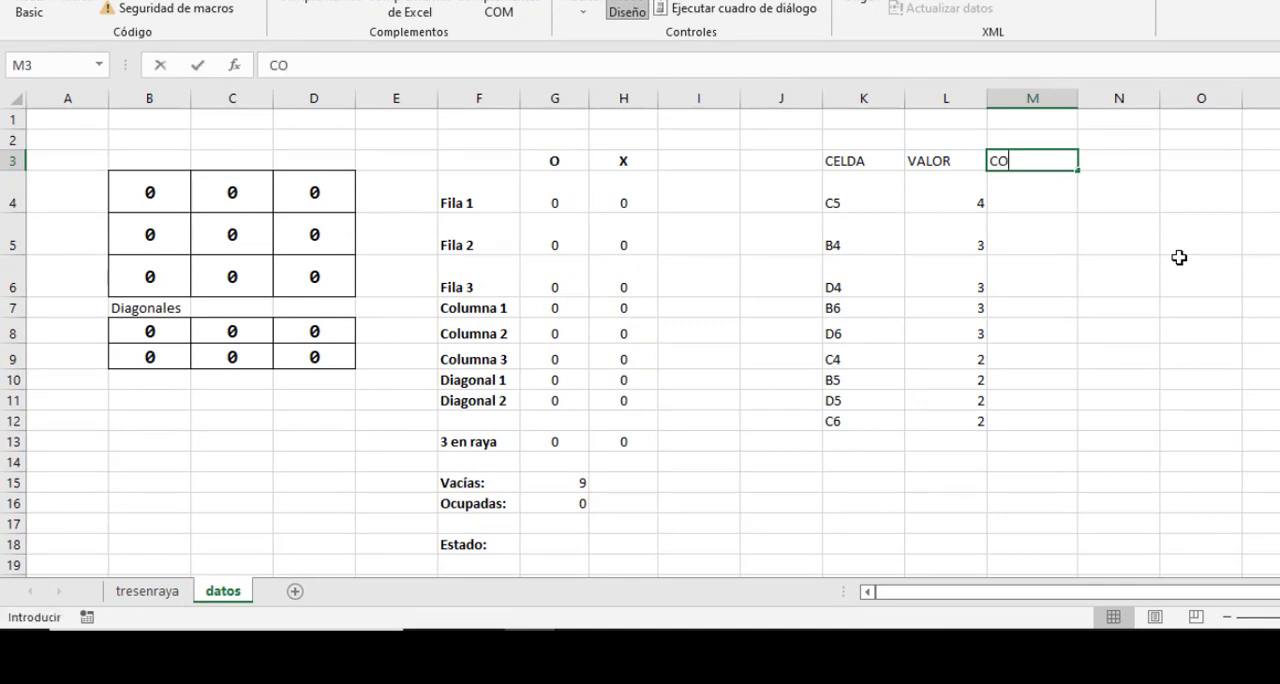
type("NTENIDO")
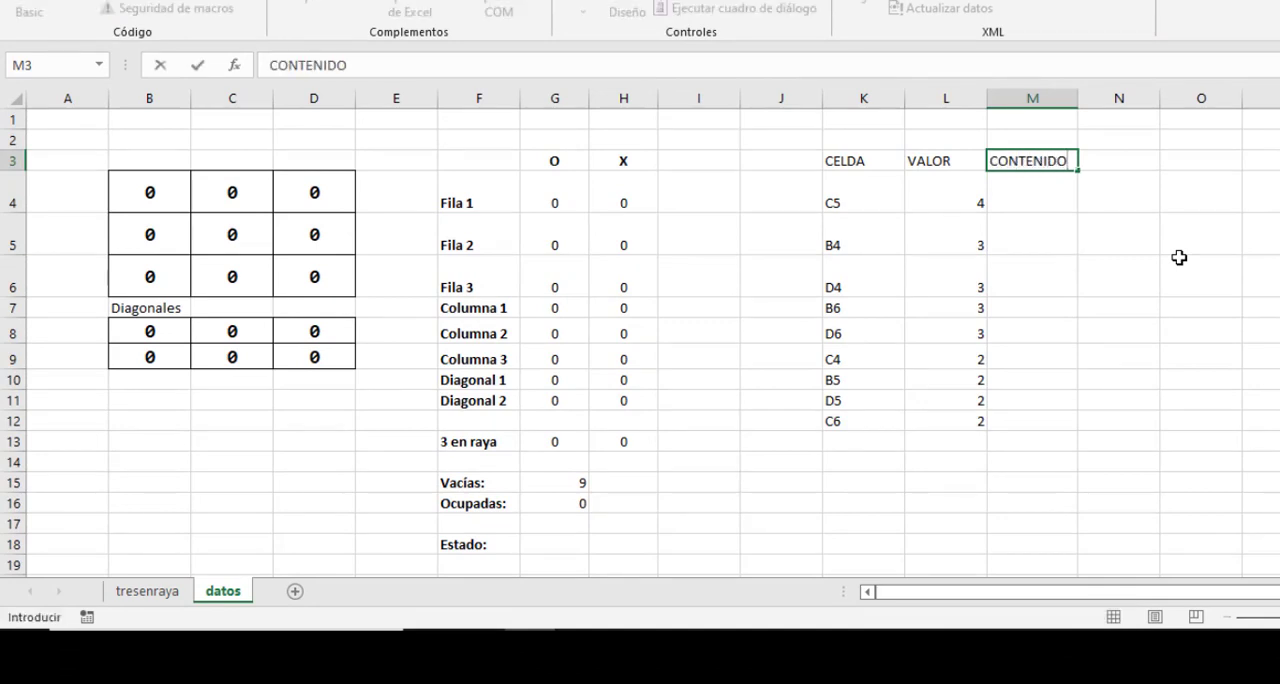
key("Return")
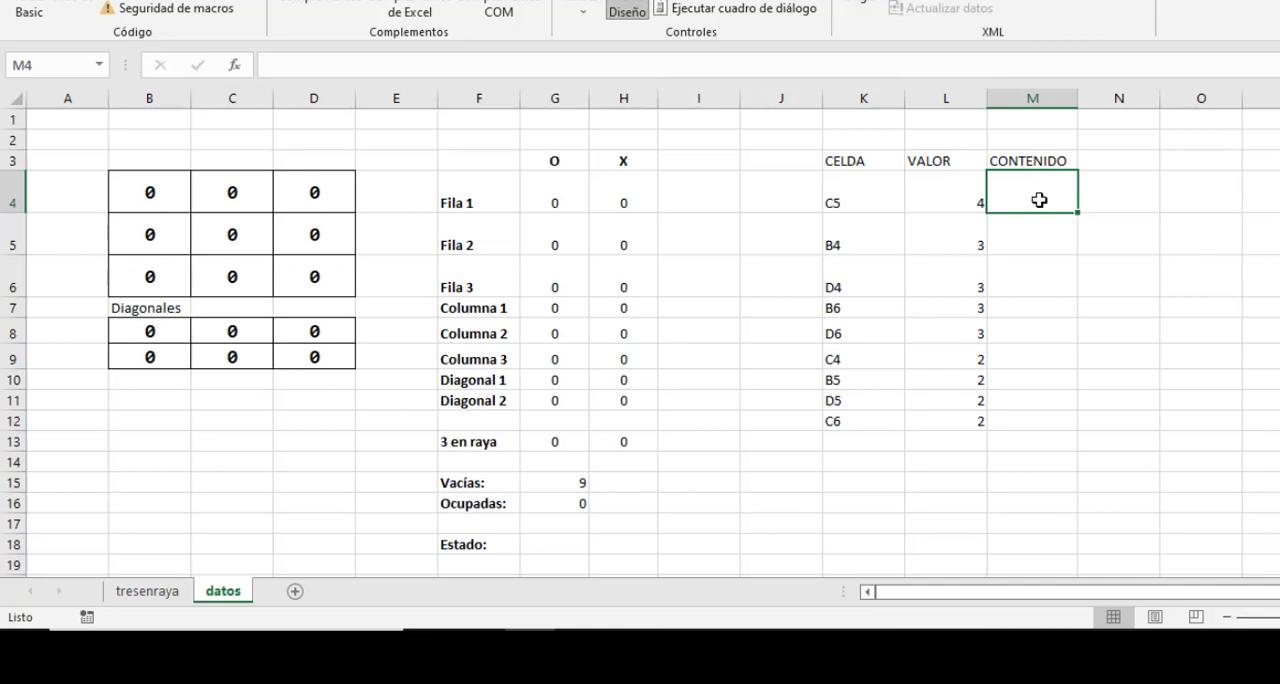
left_click_drag(170, 205, 296, 275)
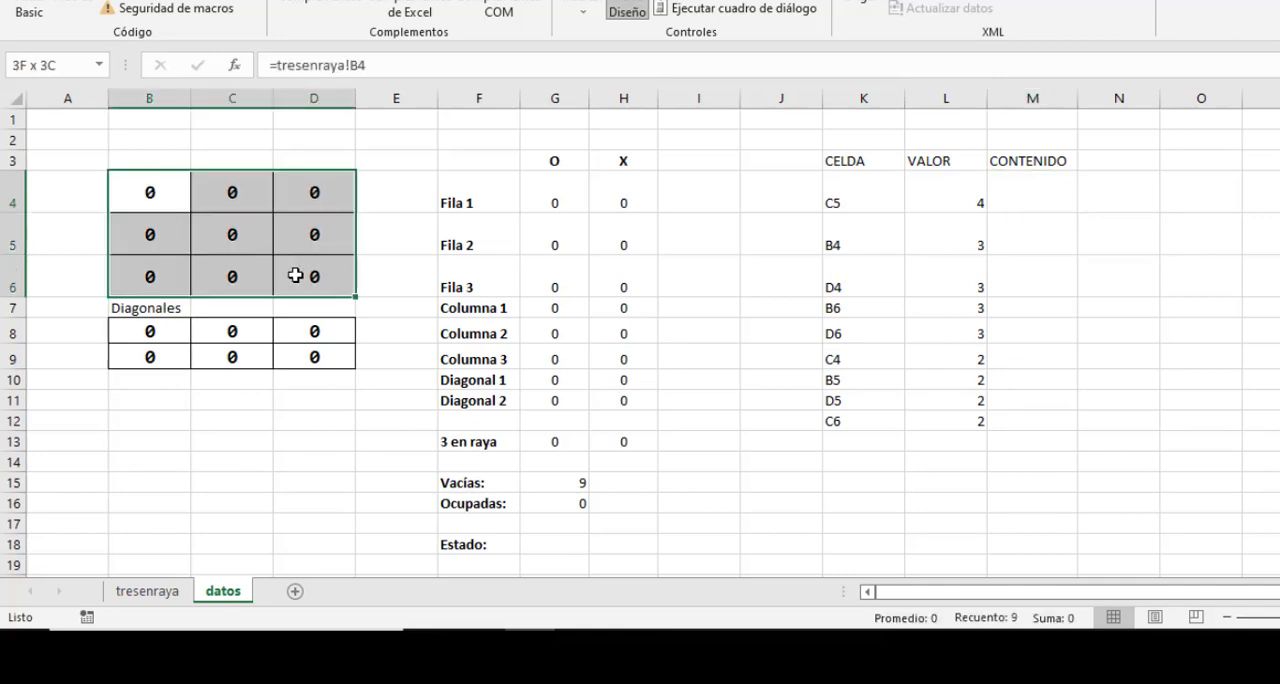
left_click(1023, 198)
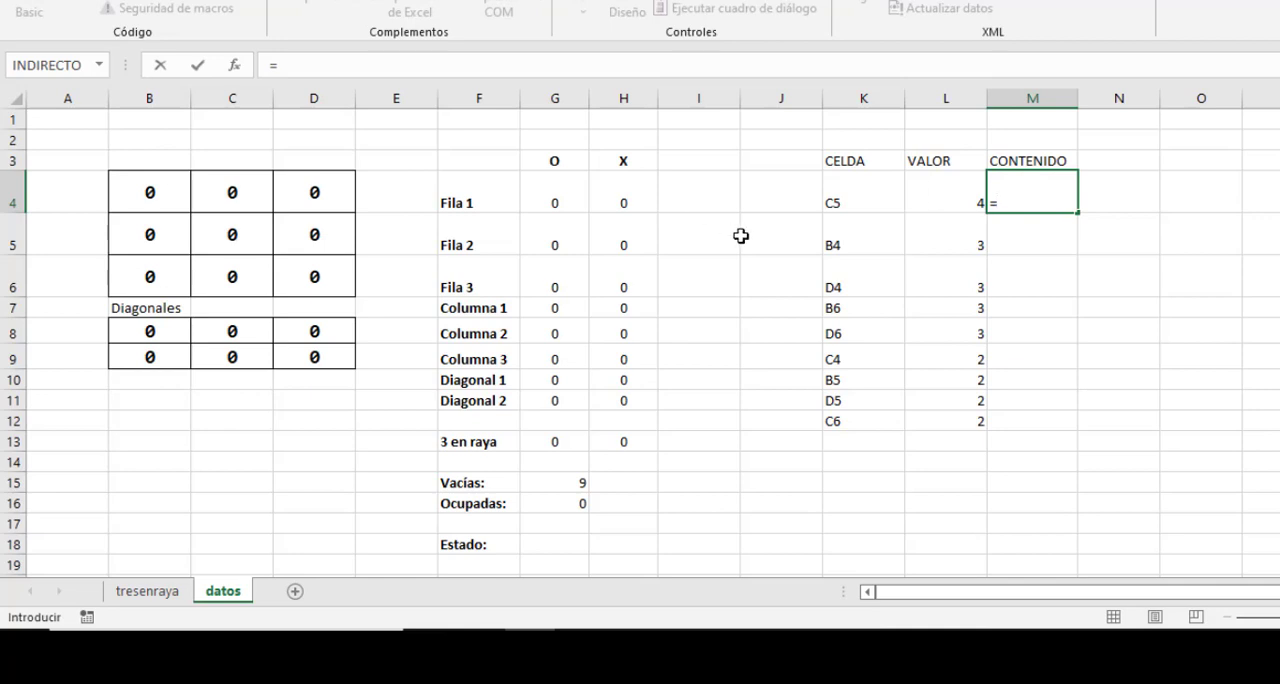
left_click(221, 234)
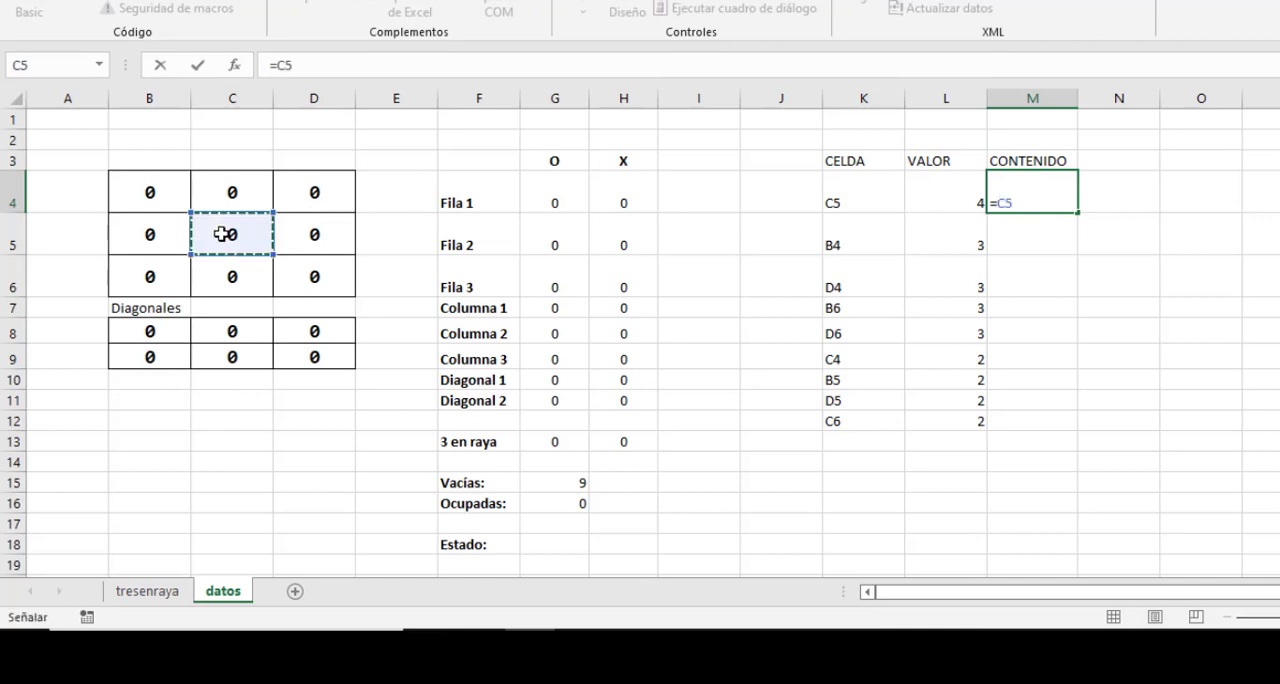
key("Return")
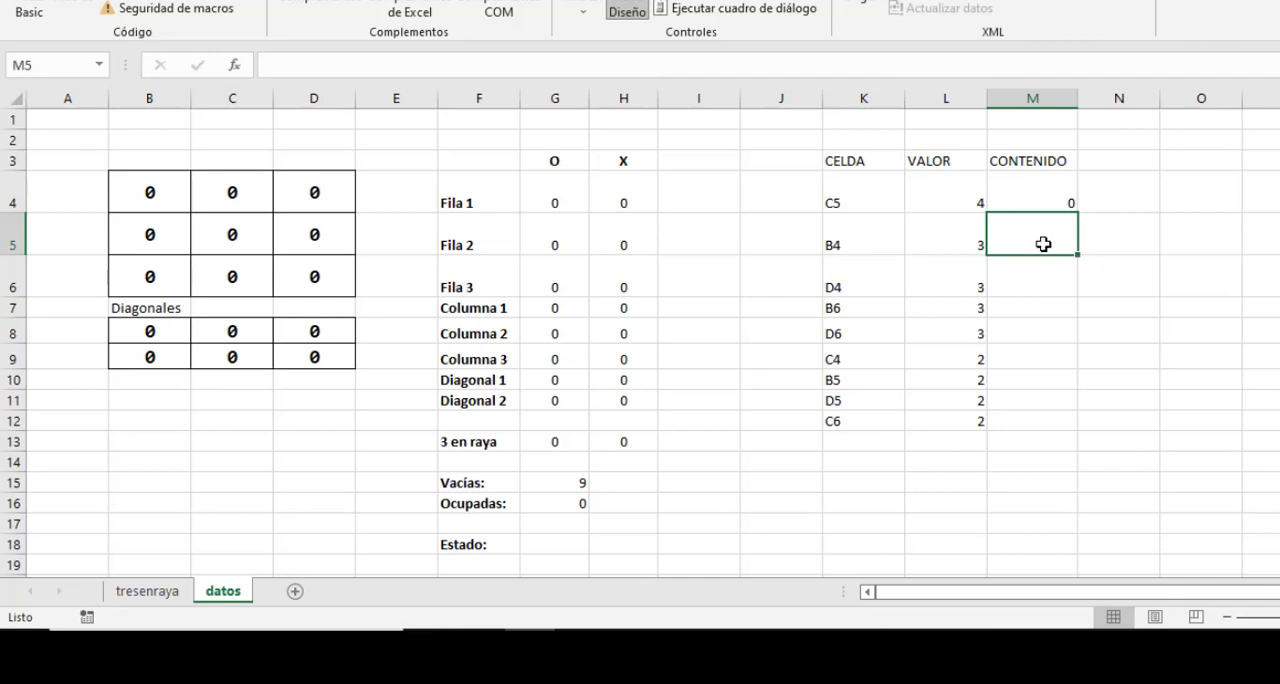
type("=")
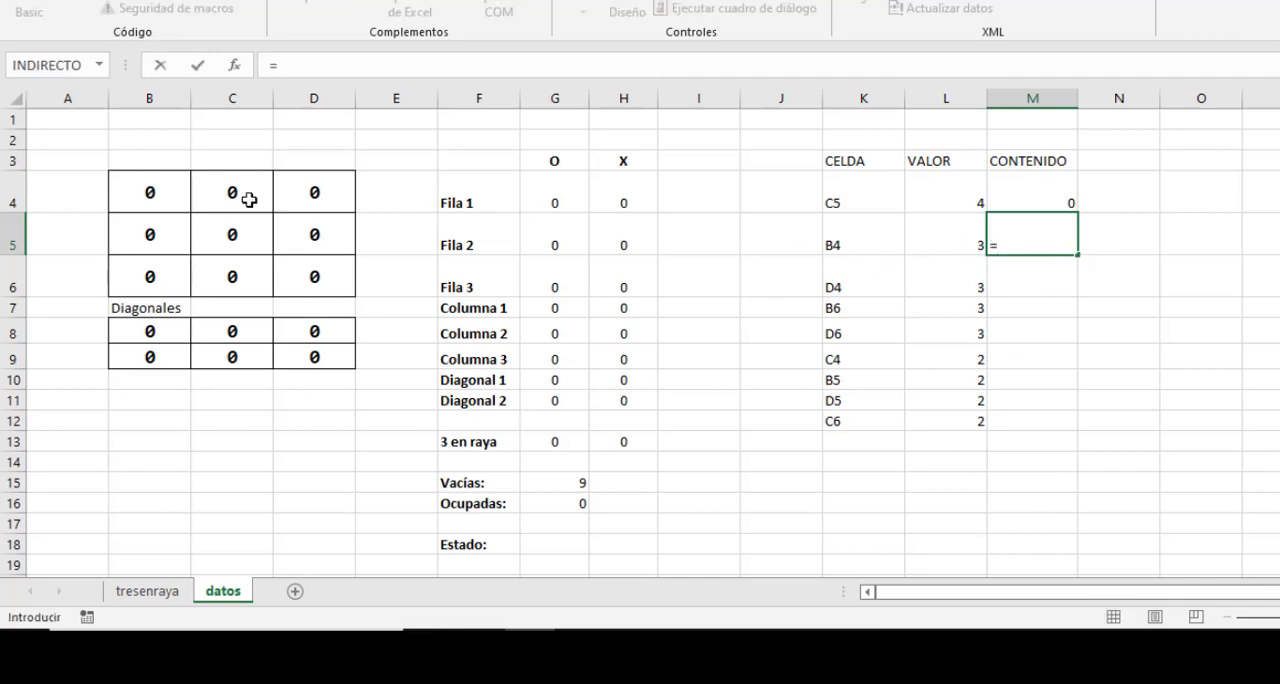
left_click(168, 188)
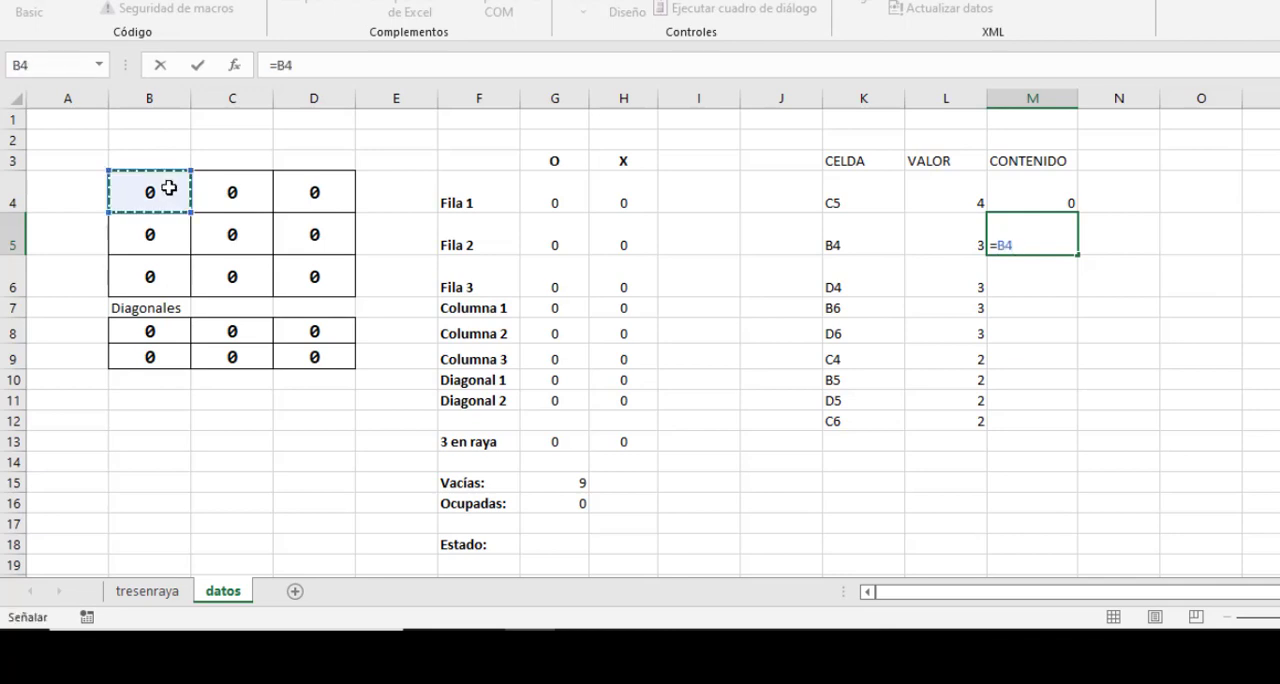
key("Return")
left_click(1057, 214)
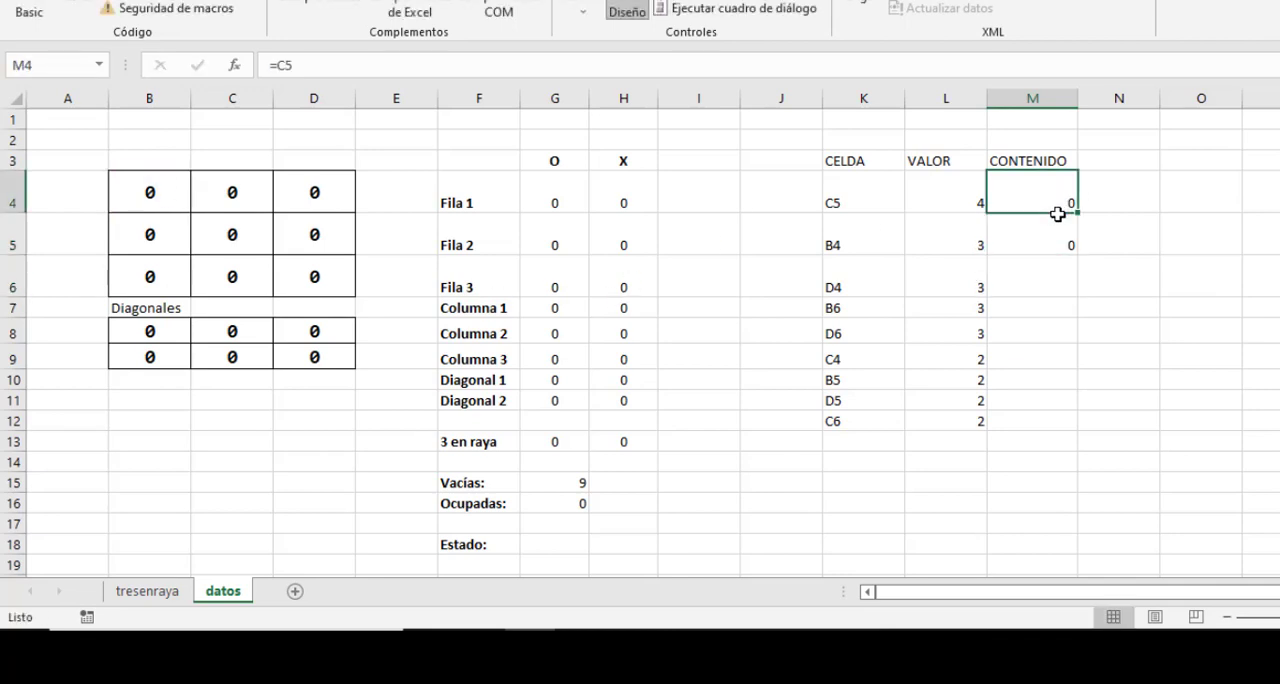
left_click_drag(1057, 214, 1054, 231)
key("Delete")
Enter the formula =INDIRECTO(K4) in M4 to return the content of the board cell named in K4.
left_click(1038, 203)
type("=")
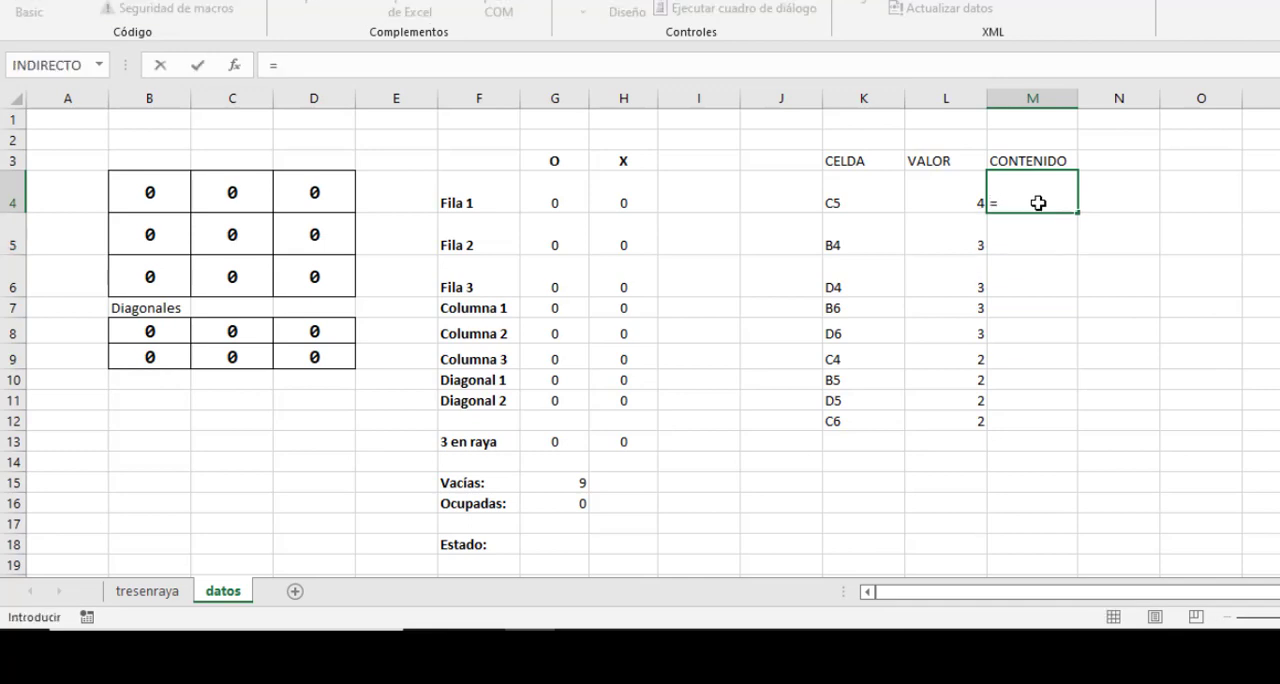
type("INDIREC")
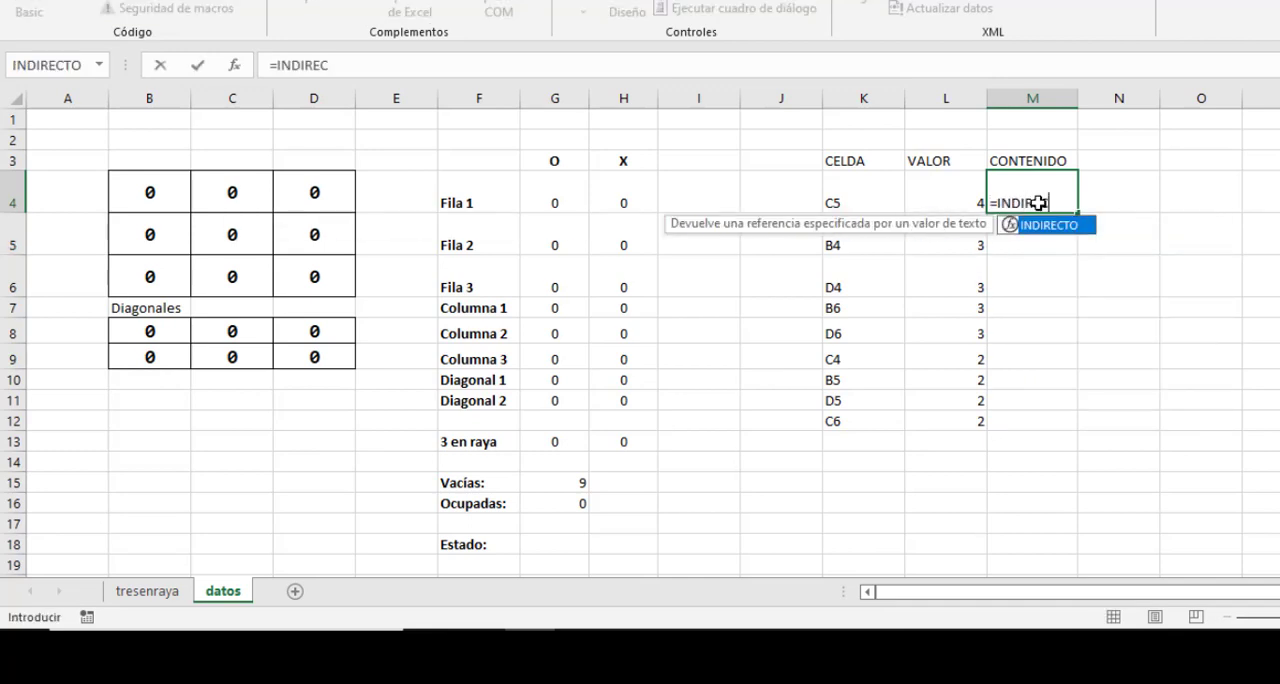
type("TO(")
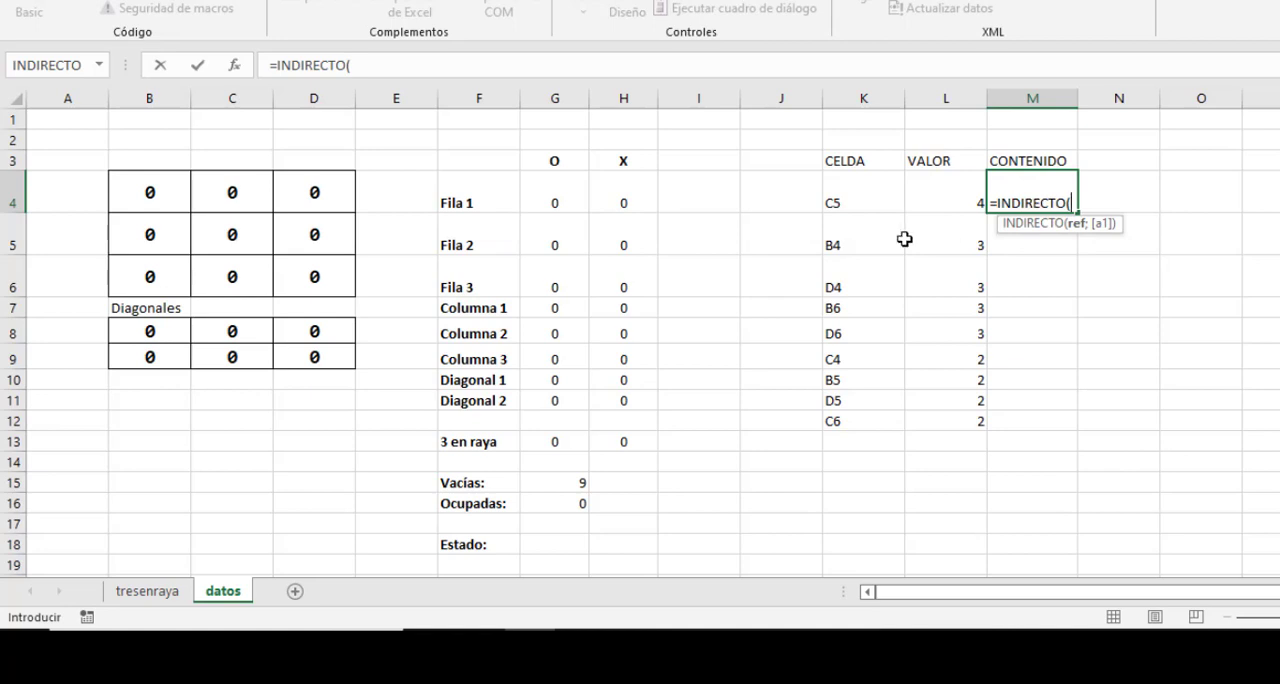
left_click(869, 193)
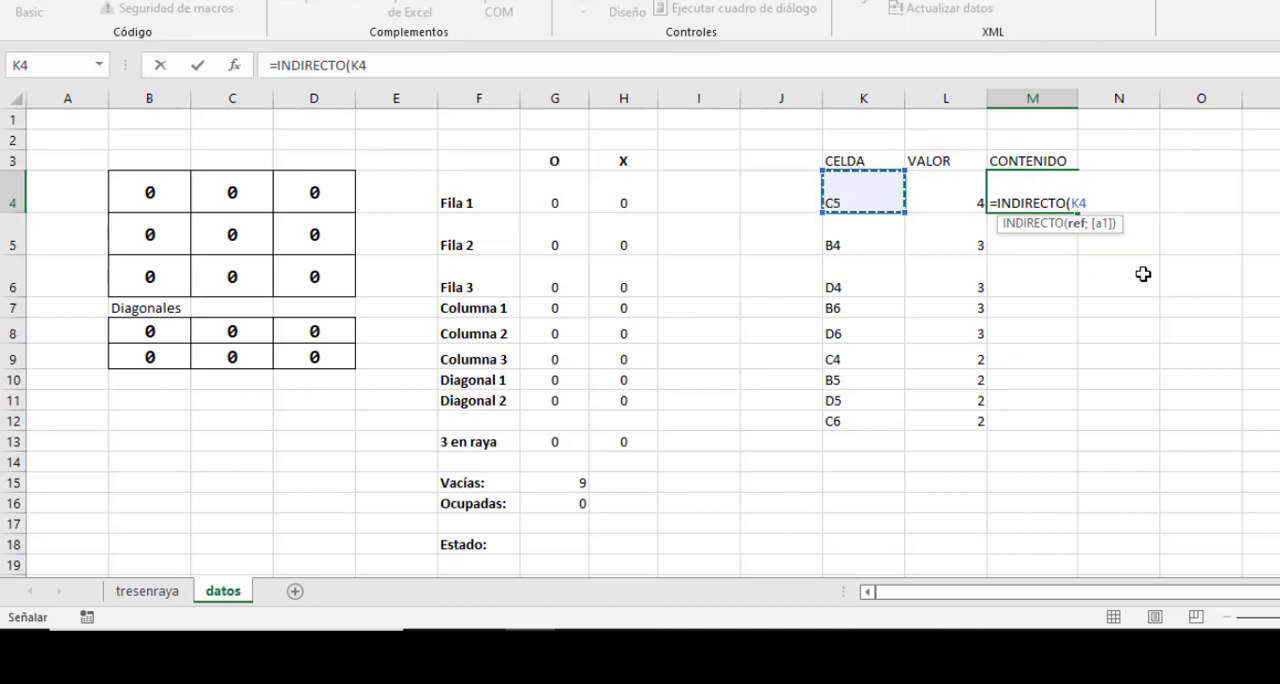
type(")")
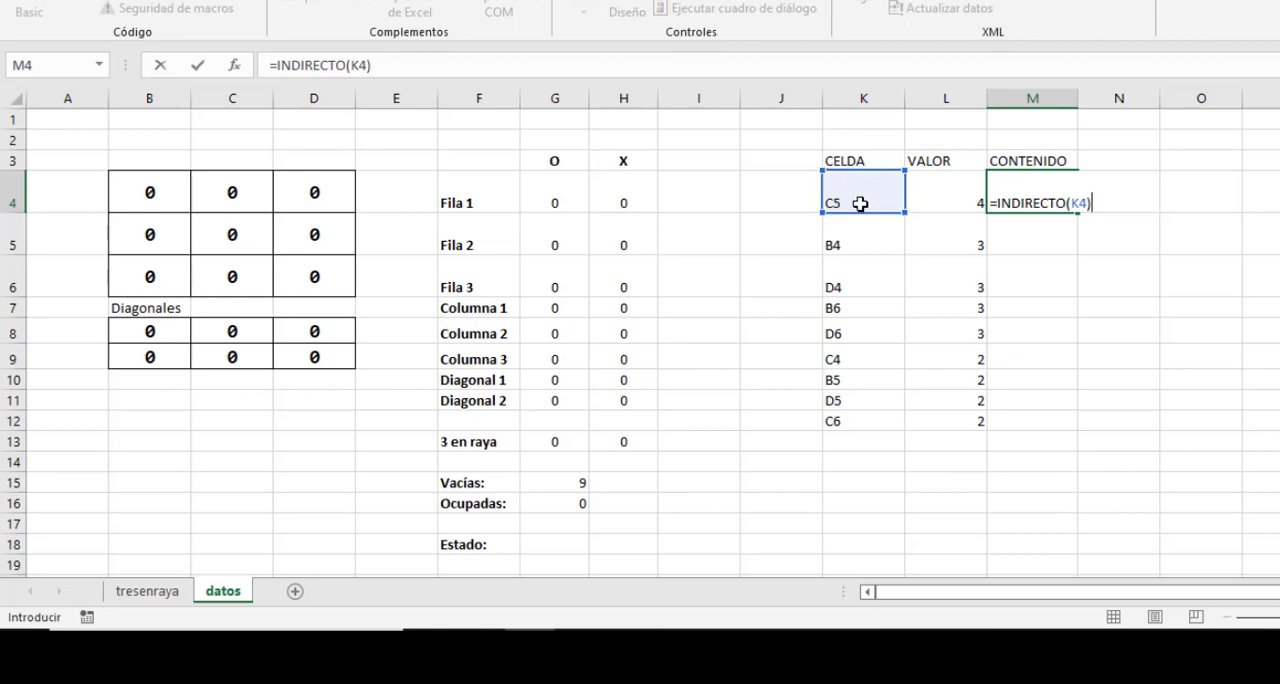
key("Return")
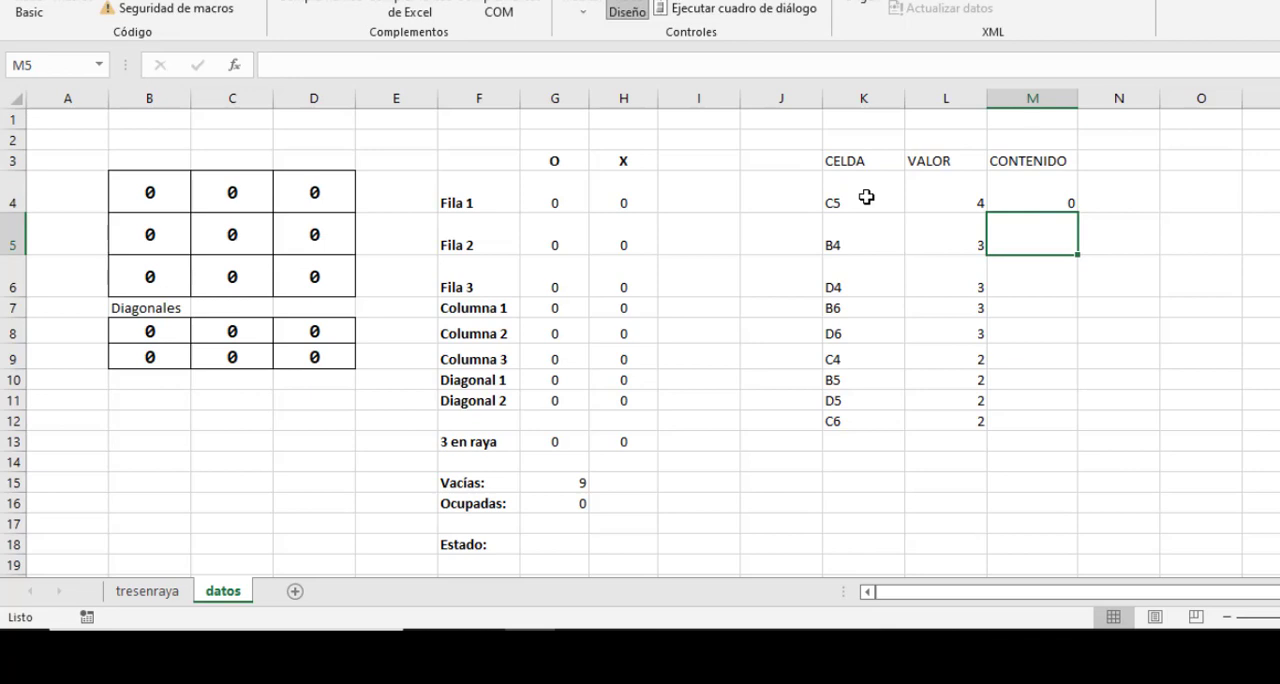
Fill the INDIRECTO formula from M4 down through M12 of the CONTENIDO column.
left_click(1043, 195)
left_click_drag(1079, 215, 1068, 430)
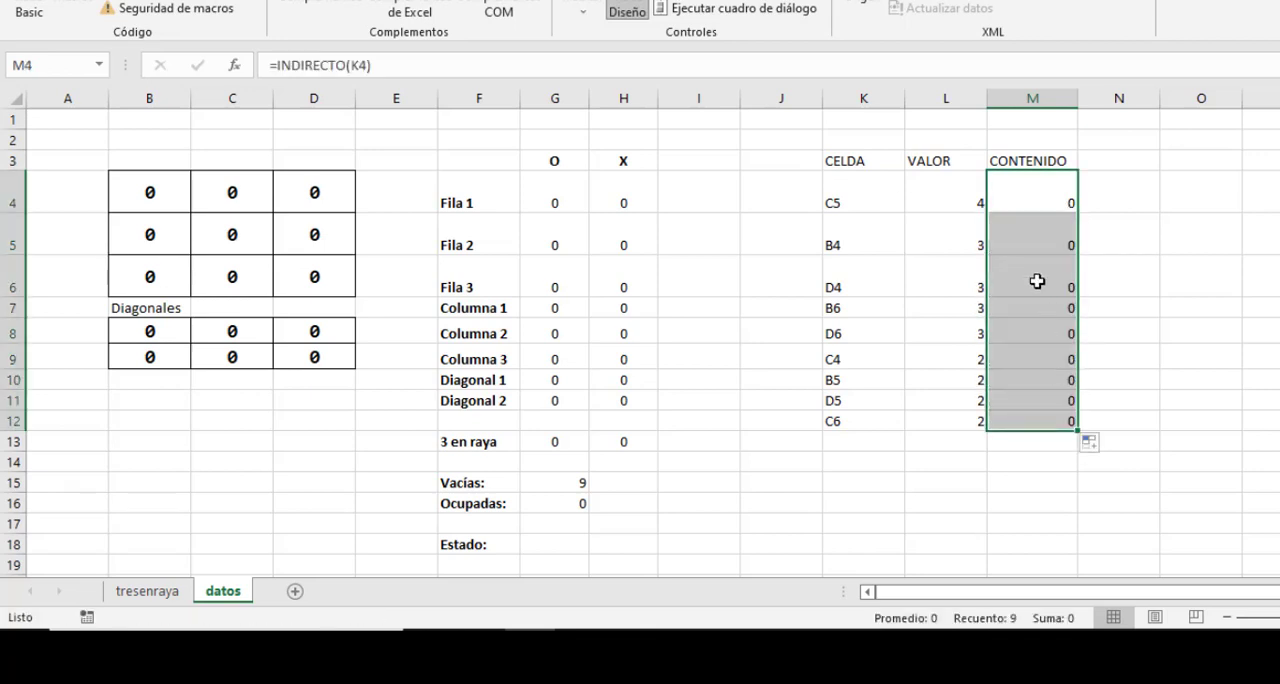
left_click(1025, 248)
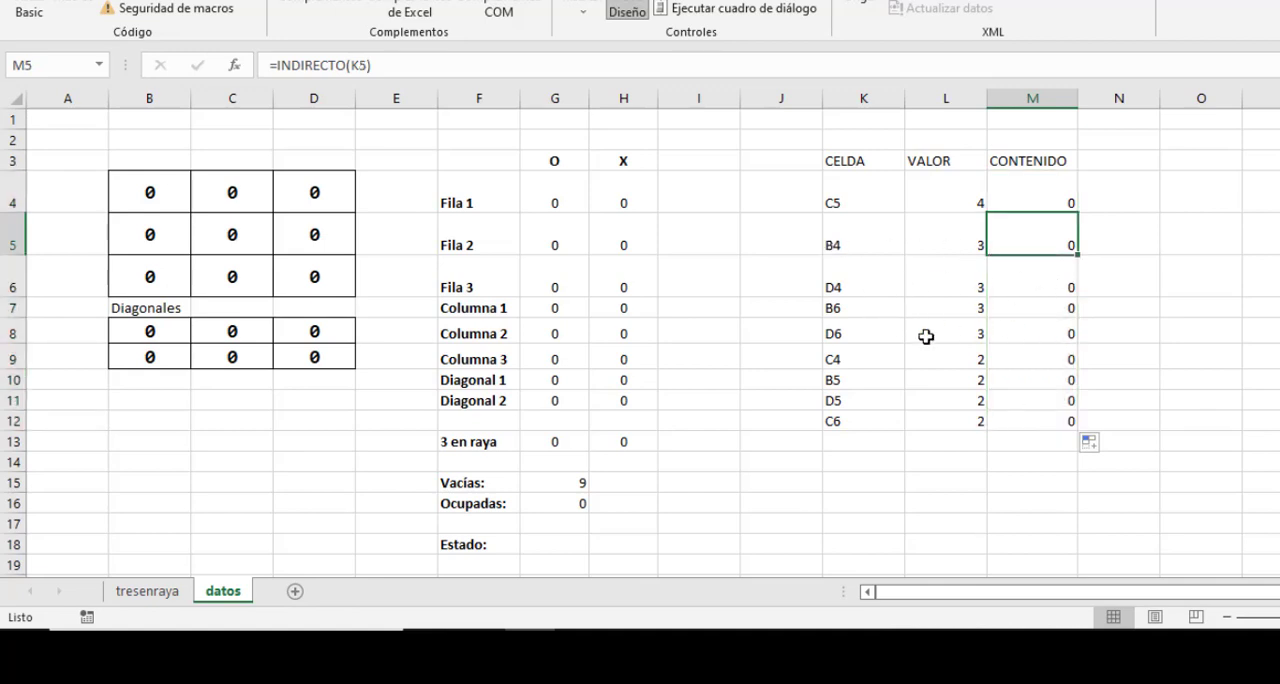
On the tresenraya sheet, place an O in the centre cell C5 and an X in C4.
left_click(160, 597)
left_click(155, 214)
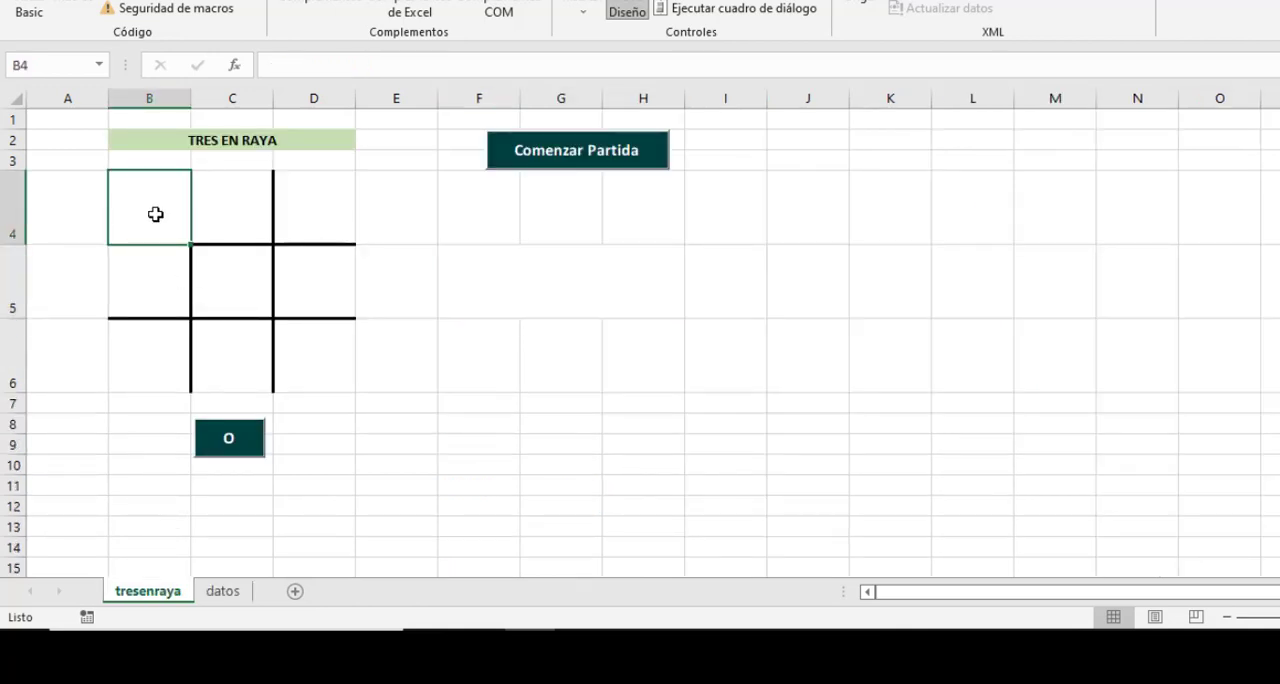
key("Down")
key("Right")
type("O")
key("Up")
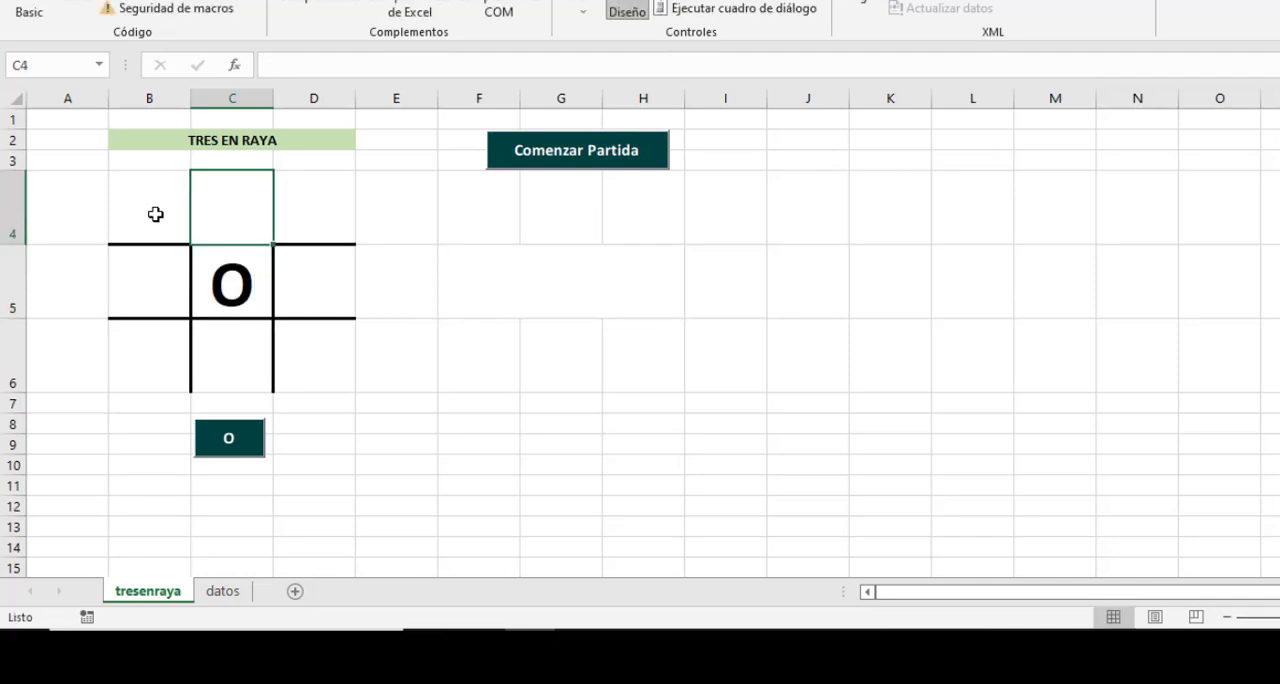
type("X")
key("Right")
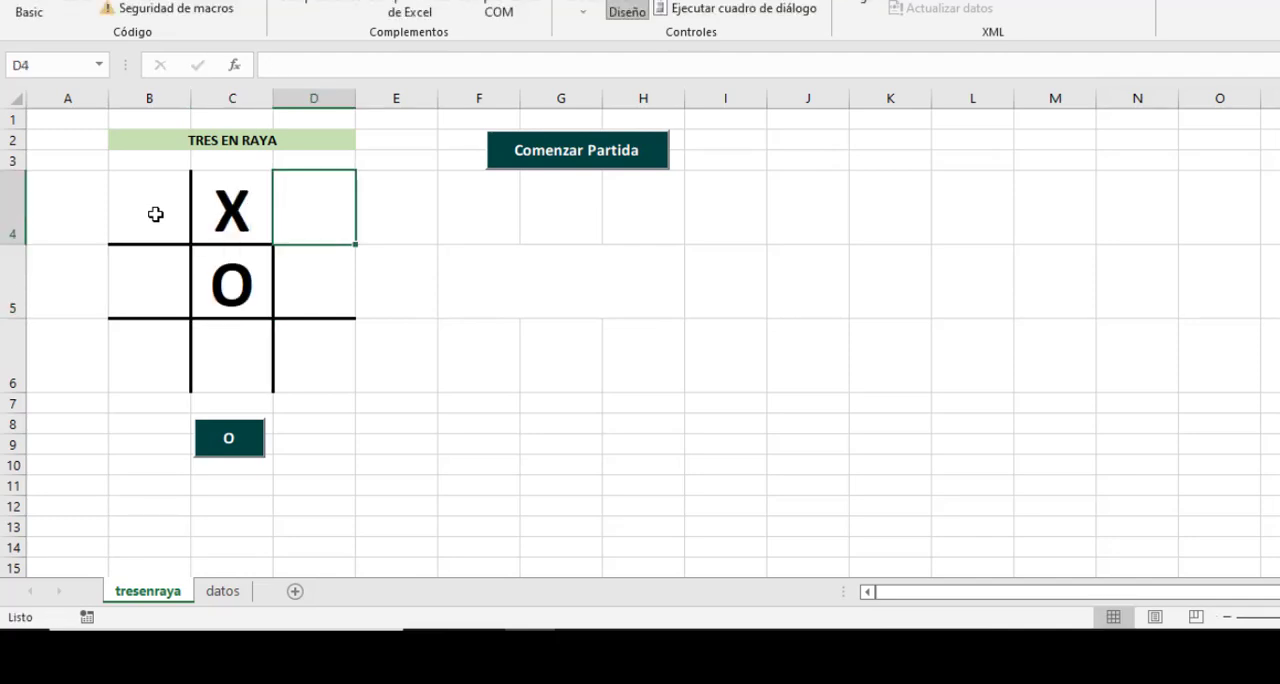
Continue the test game with an O in D4, an X in B5 and an O in B6.
type("O")
key("Down")
key("Down")
key("Left")
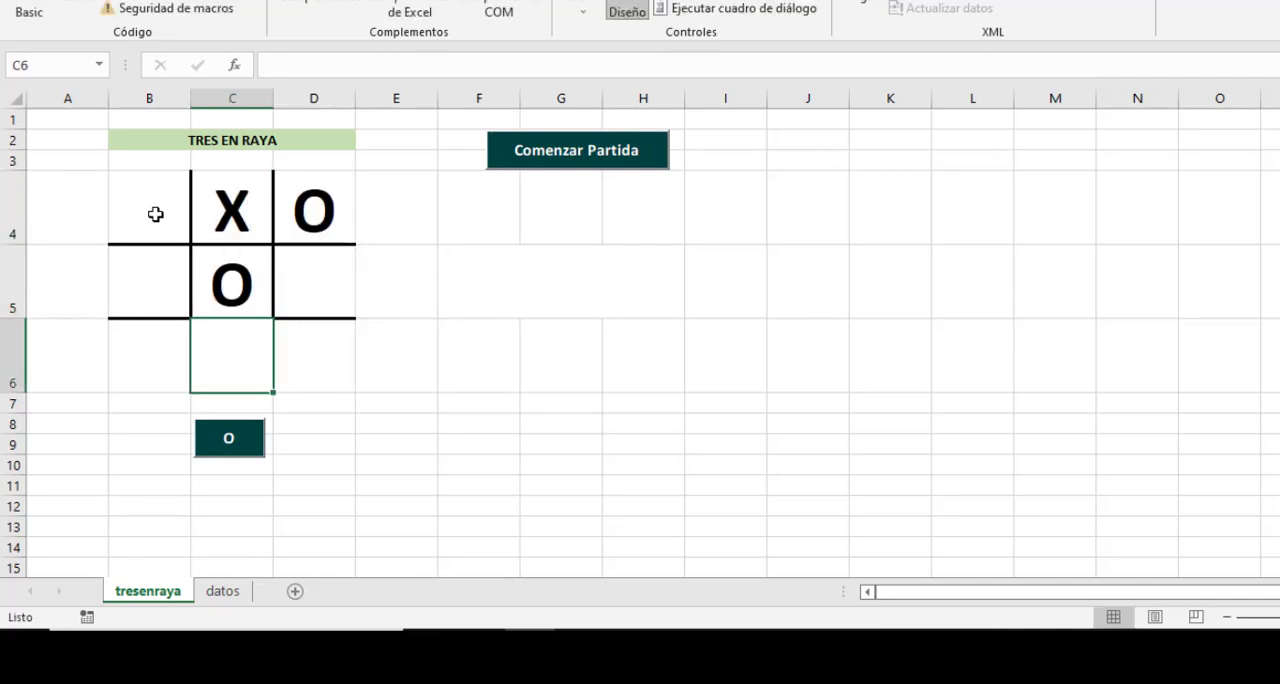
key("Up")
key("Left")
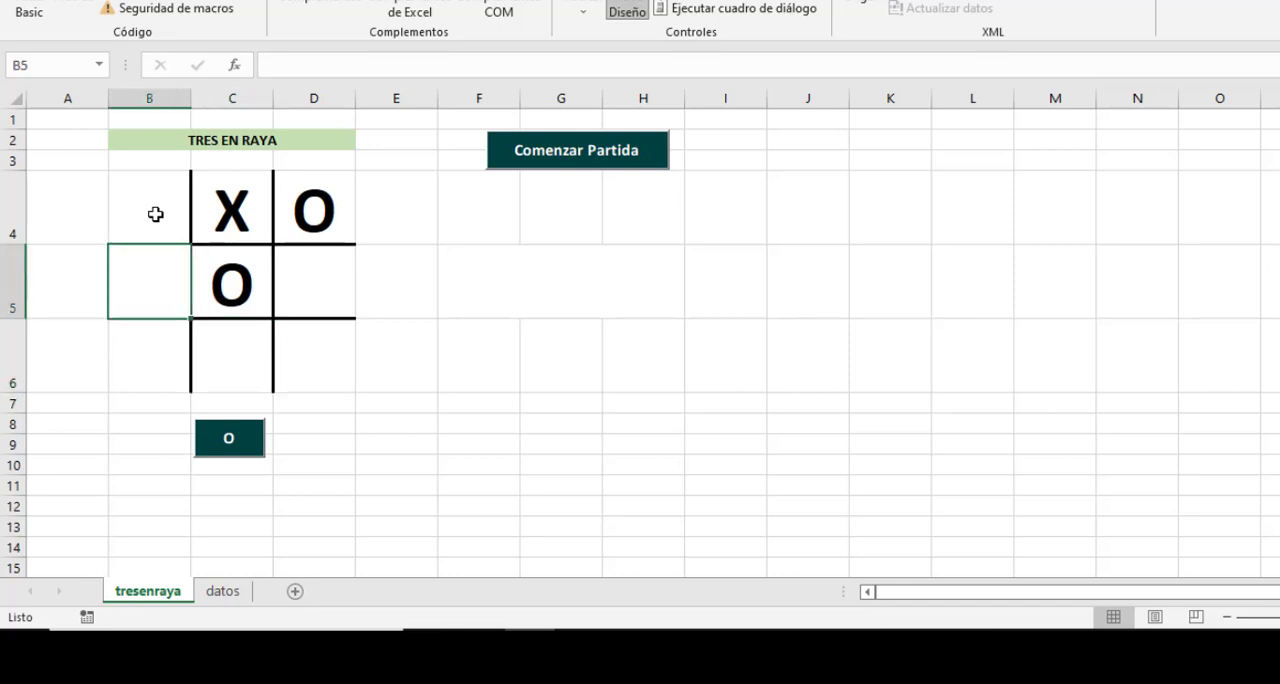
type("X")
key("Return")
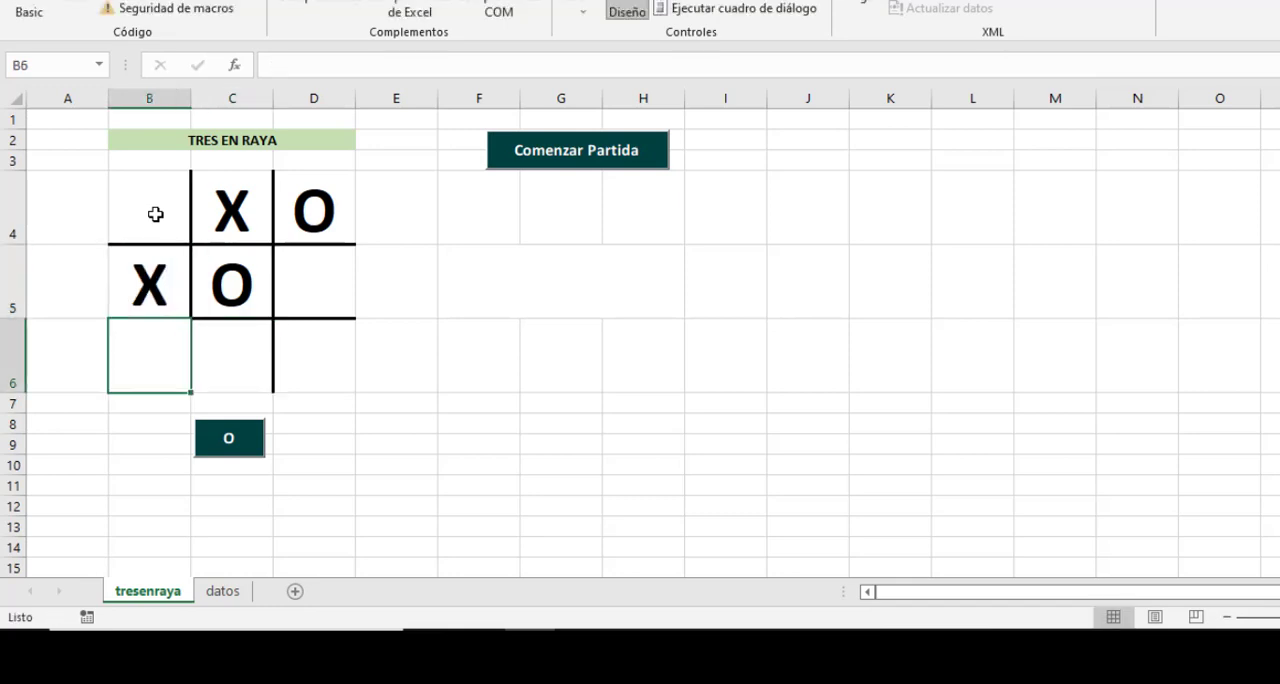
type("O")
key("Return")
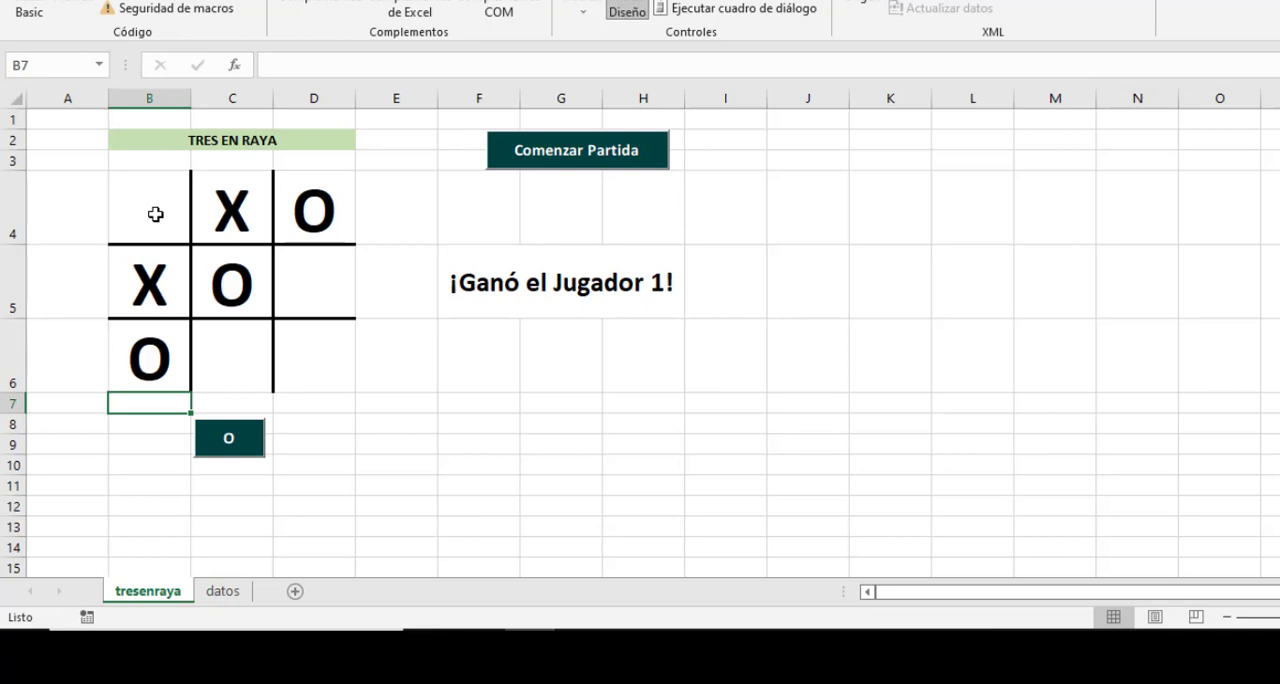
key("Up")
key("Right")
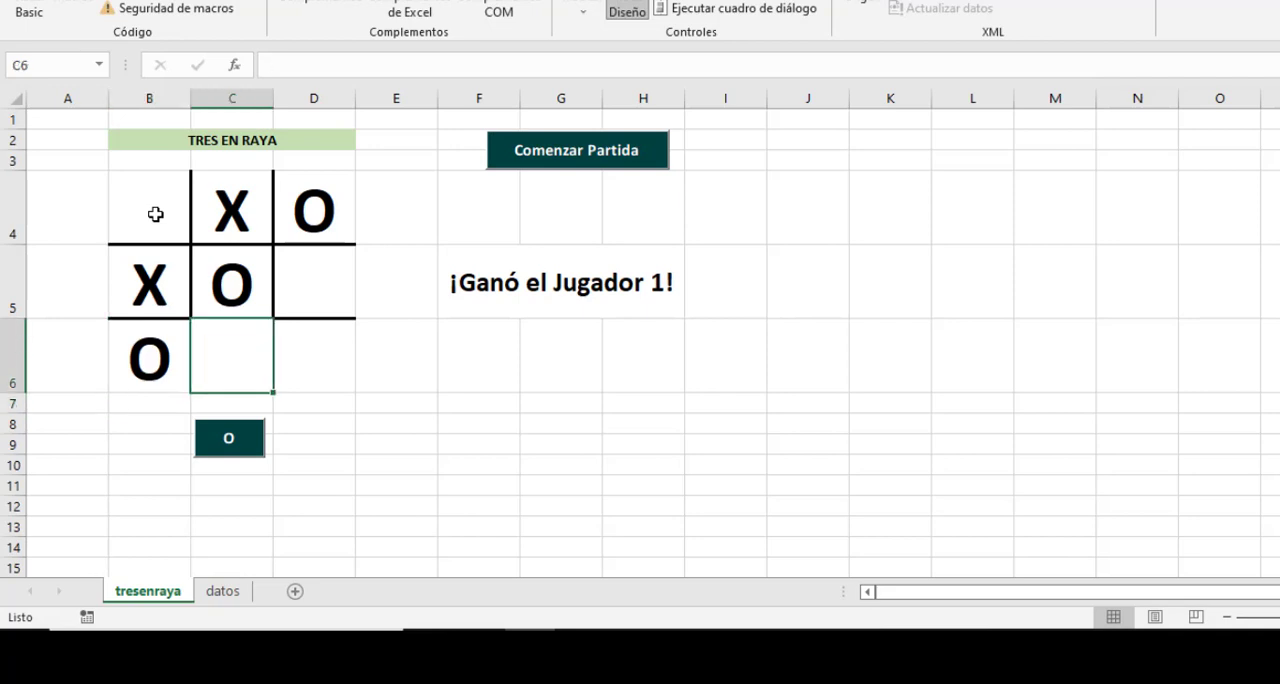
On the datos sheet, format the CONTENIDO cells M4:M12 as bold Consolas.
left_click(223, 591)
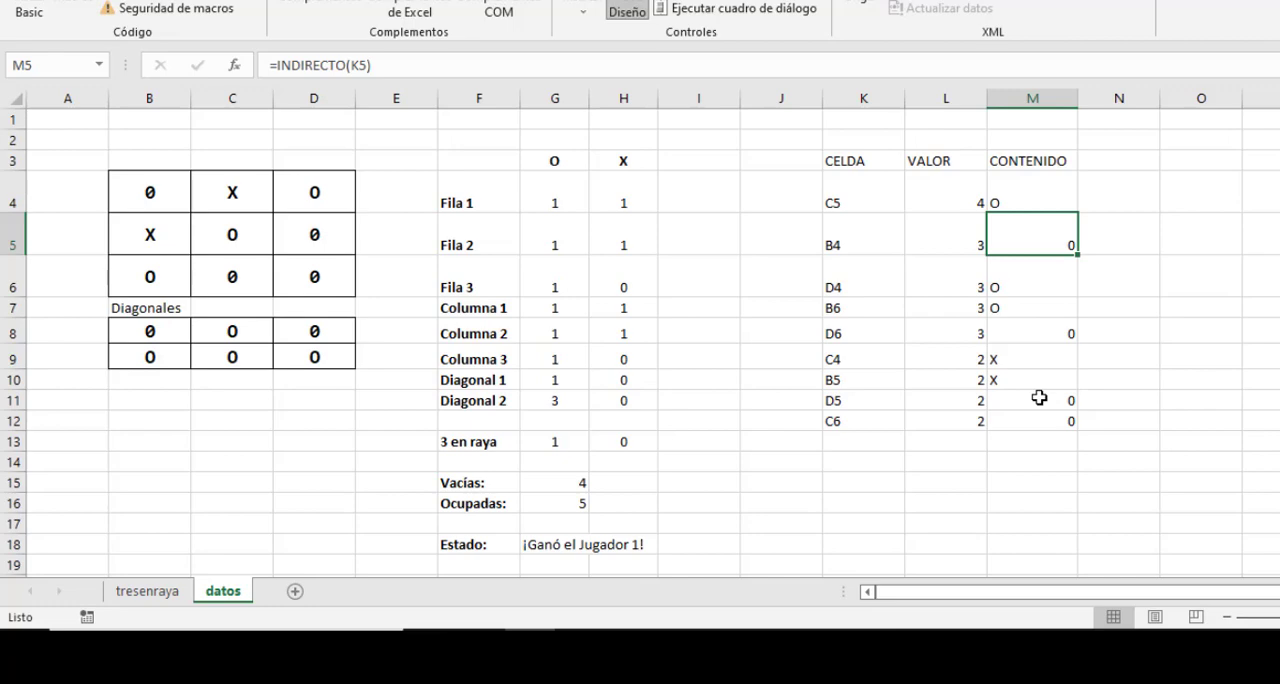
left_click_drag(1039, 193, 1040, 421)
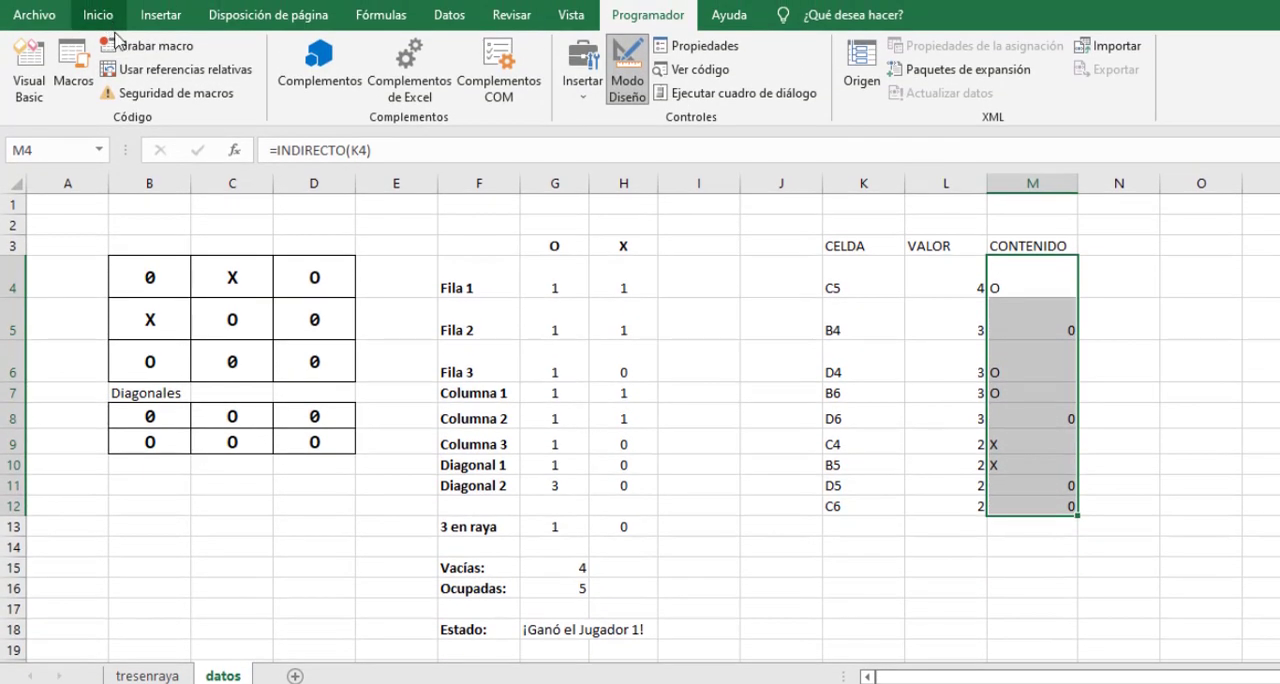
left_click(100, 4)
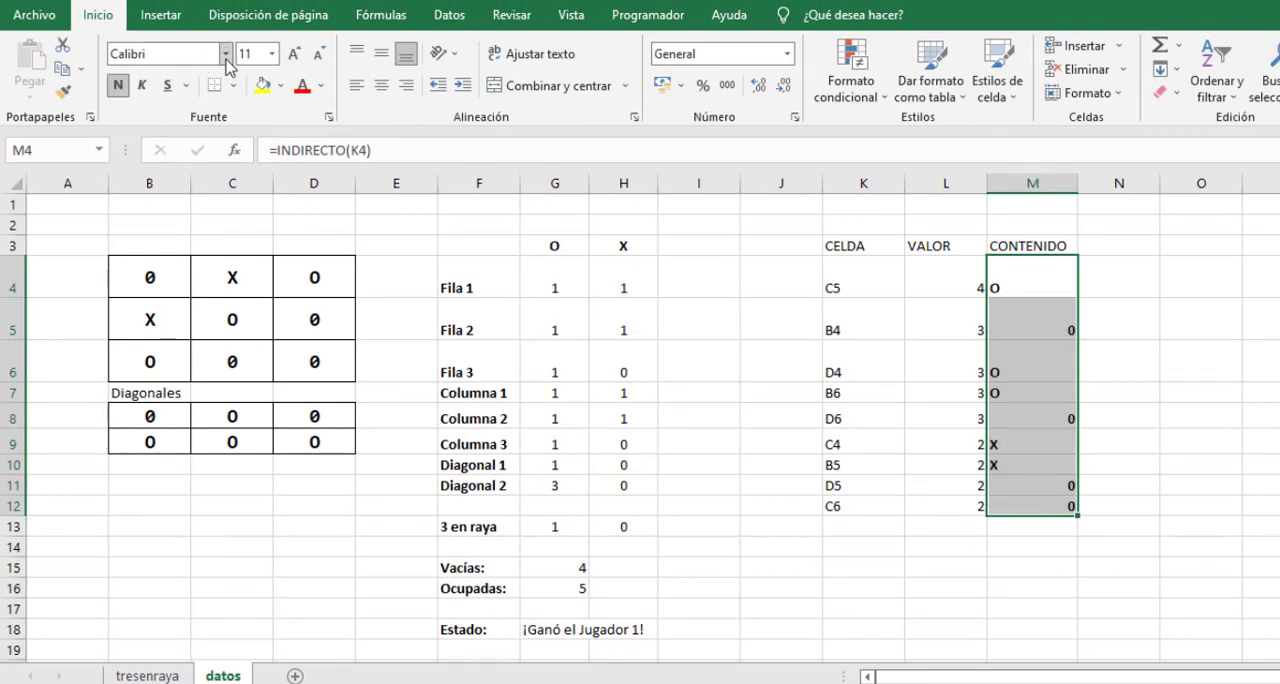
left_click(224, 55)
type("Co")
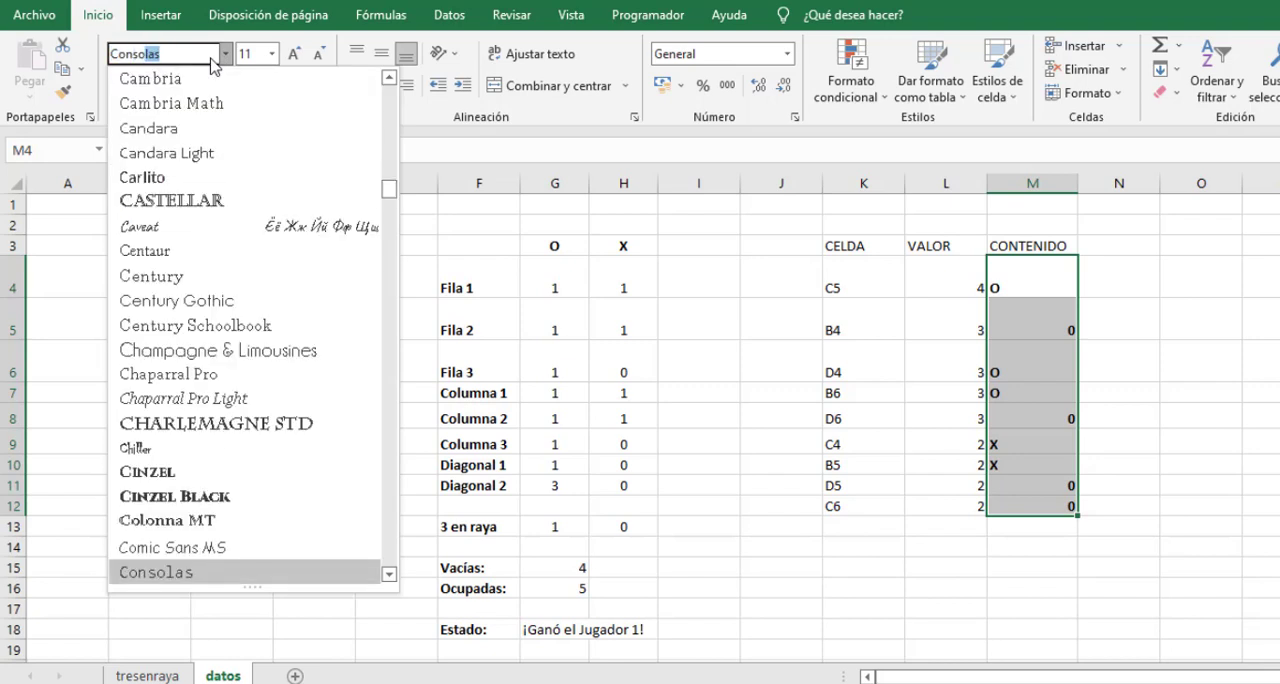
type("nso")
key("Return")
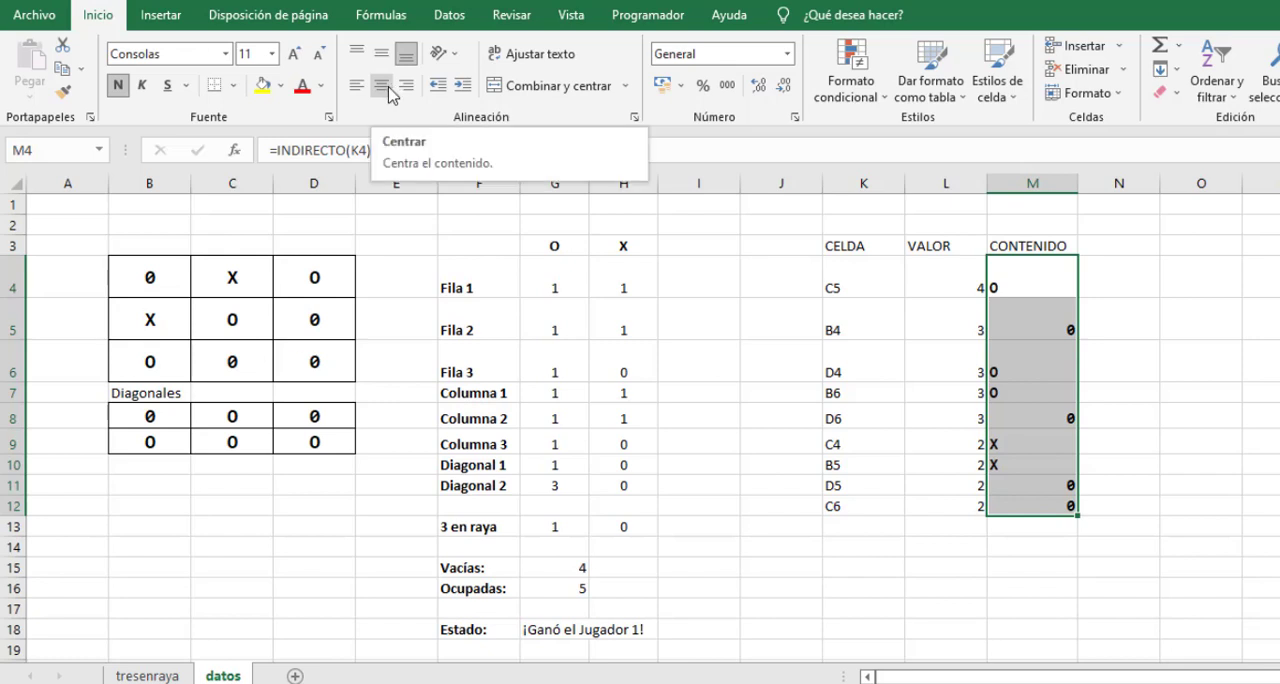
Add the heading VALOR FINAL in N3 and widen column N to fit it.
left_click(1140, 362)
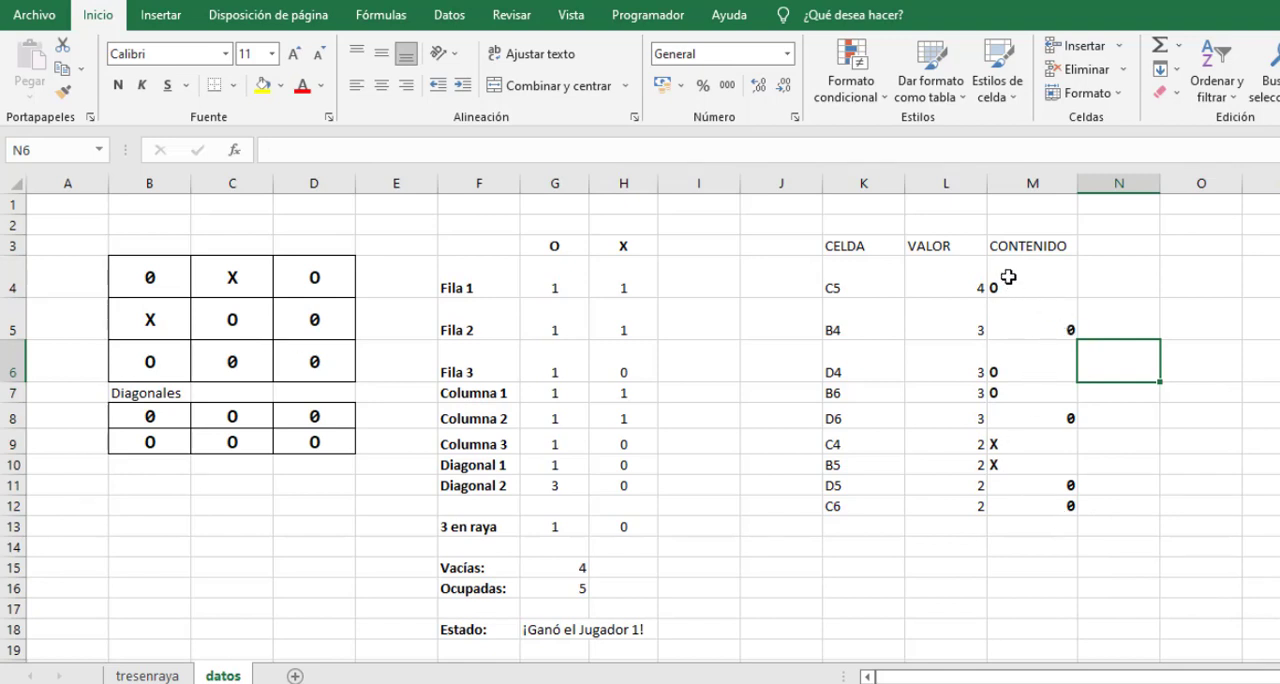
left_click(1118, 246)
type("V")
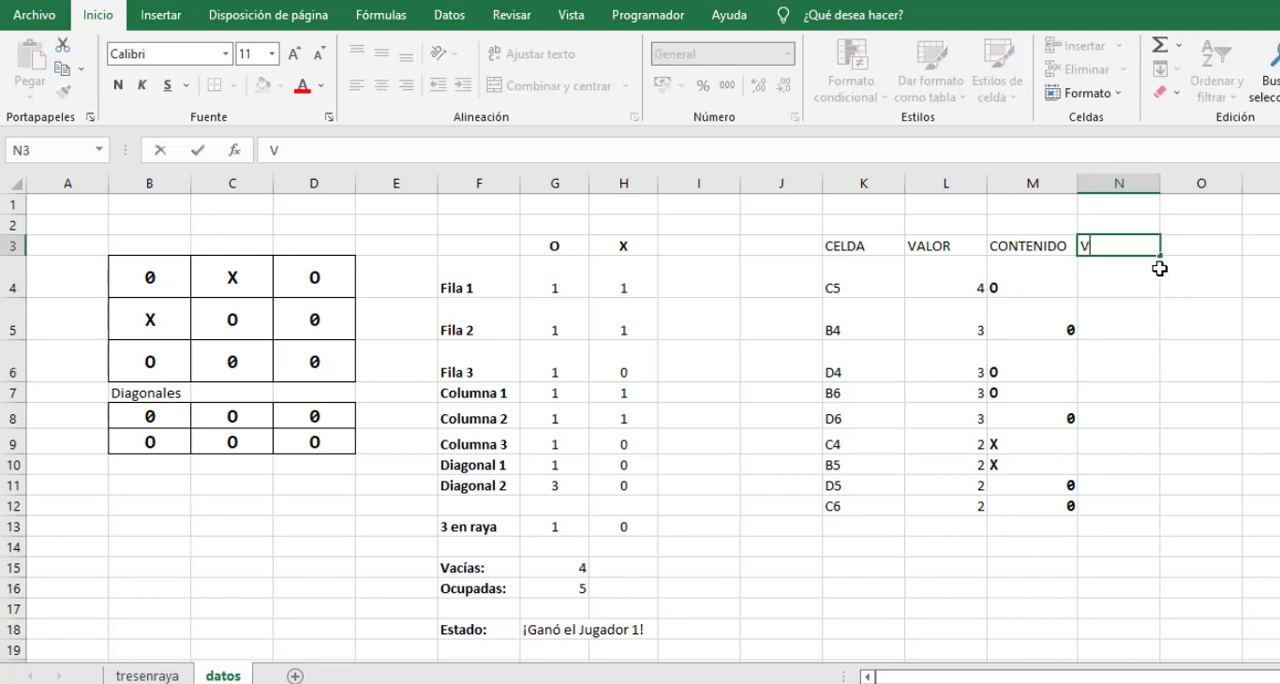
type("ALOR FINAL")
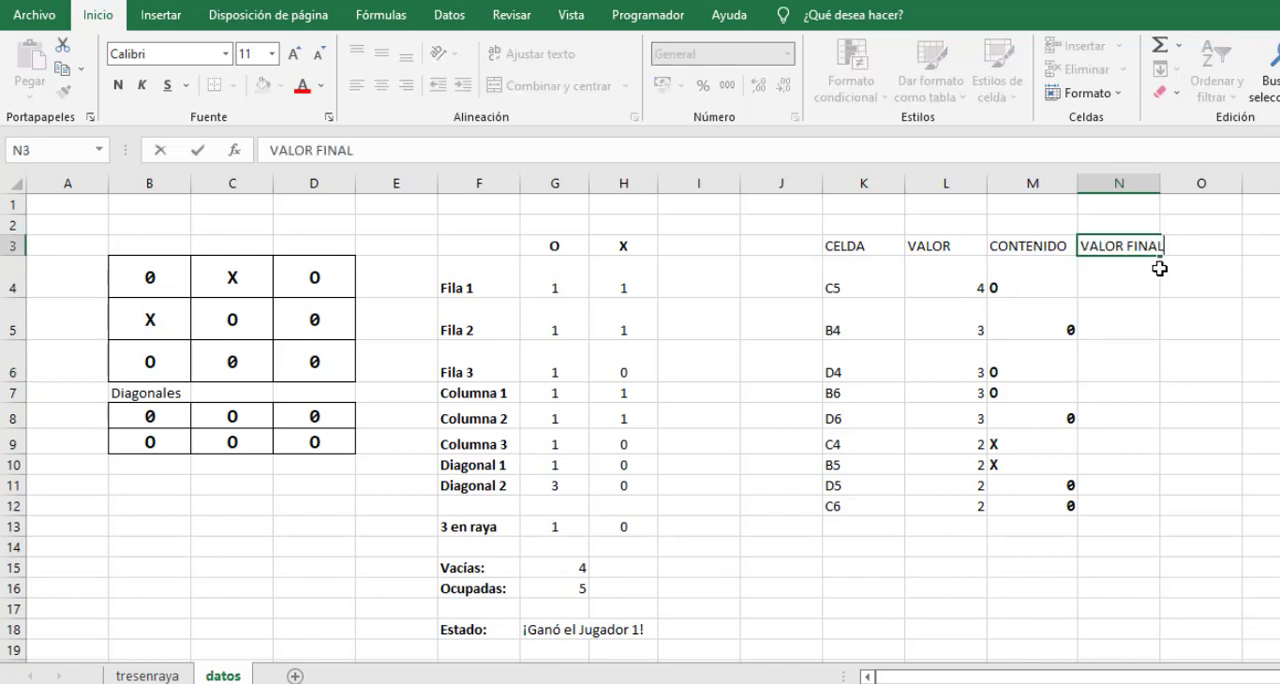
key("Return")
left_click_drag(1169, 183, 1177, 184)
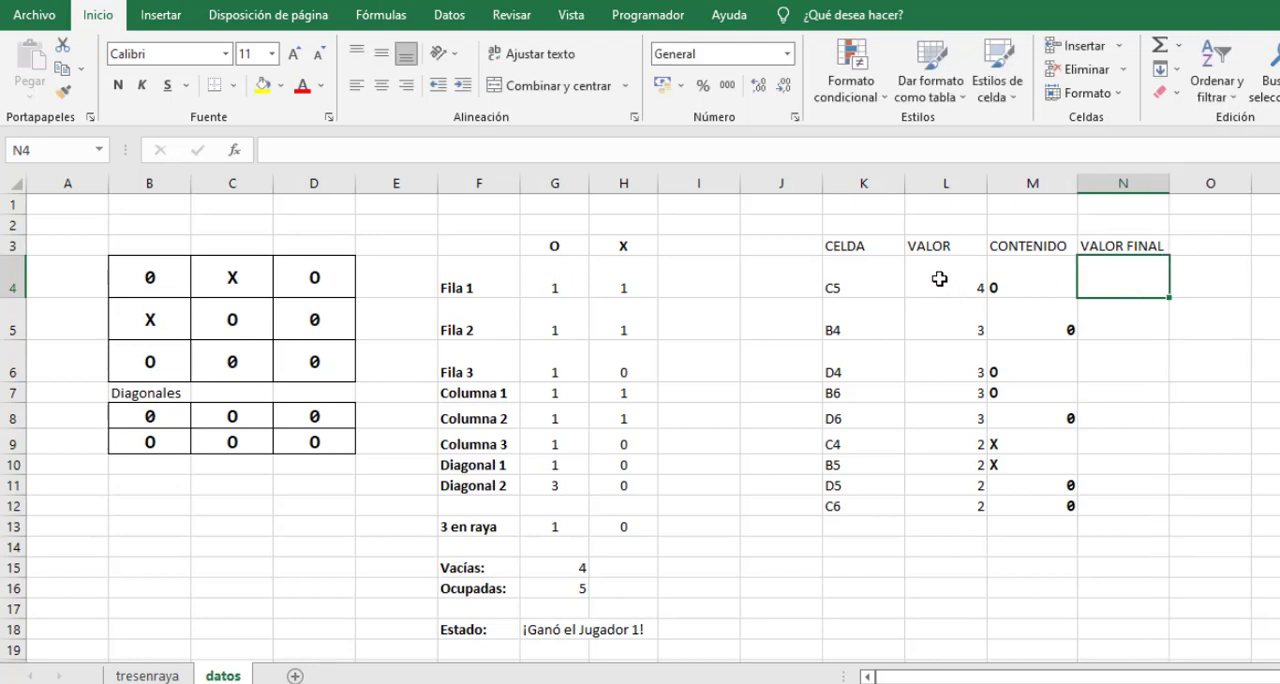
In N4, under VALOR FINAL, enter the formula =SI(M4=0;L4;0).
left_click_drag(945, 285, 933, 498)
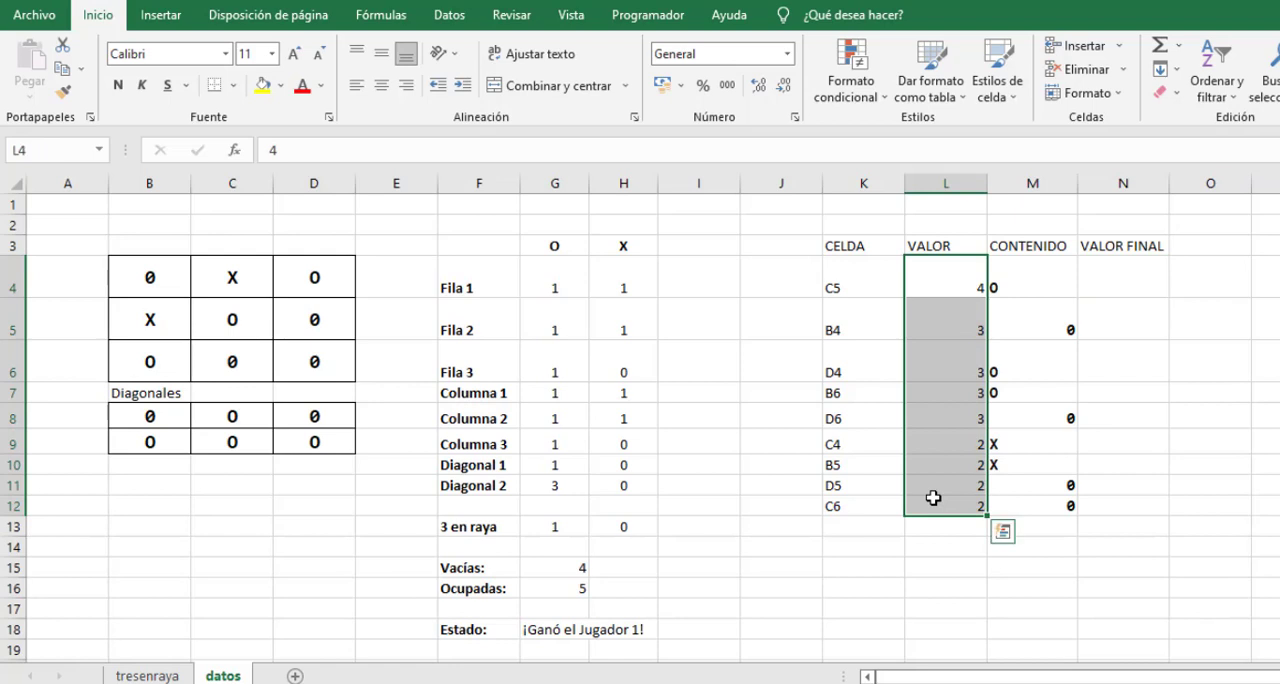
left_click(1142, 283)
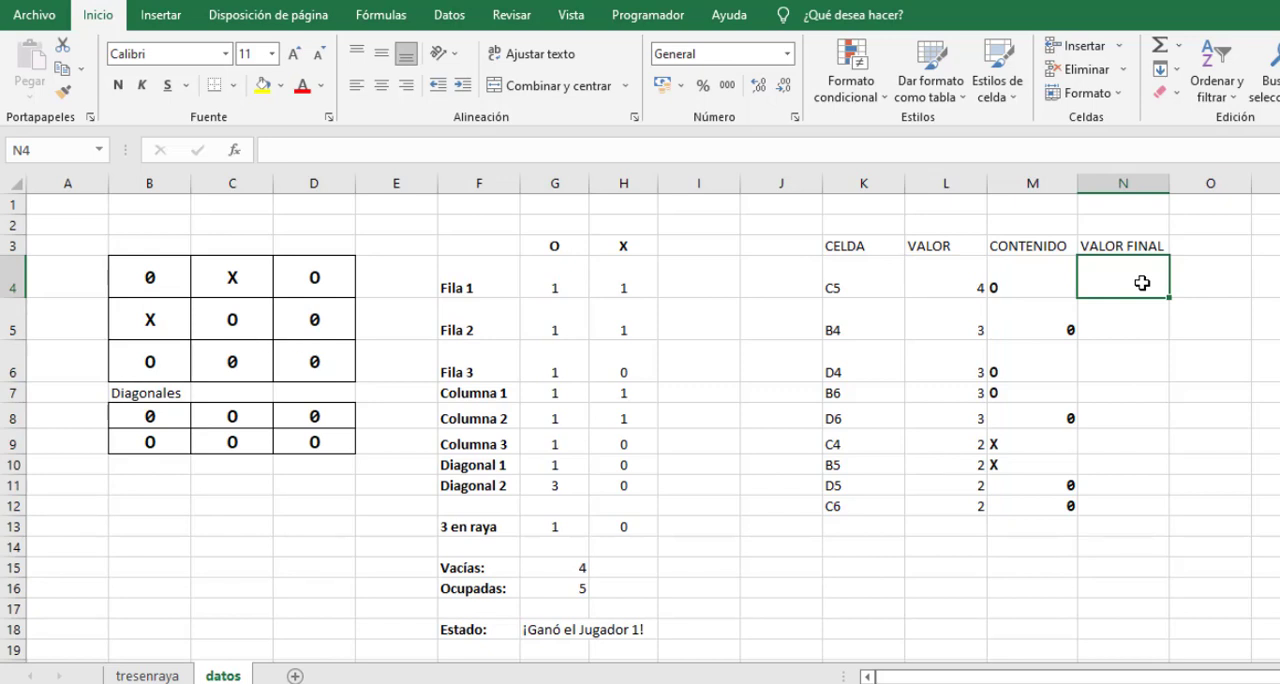
type("=SI")
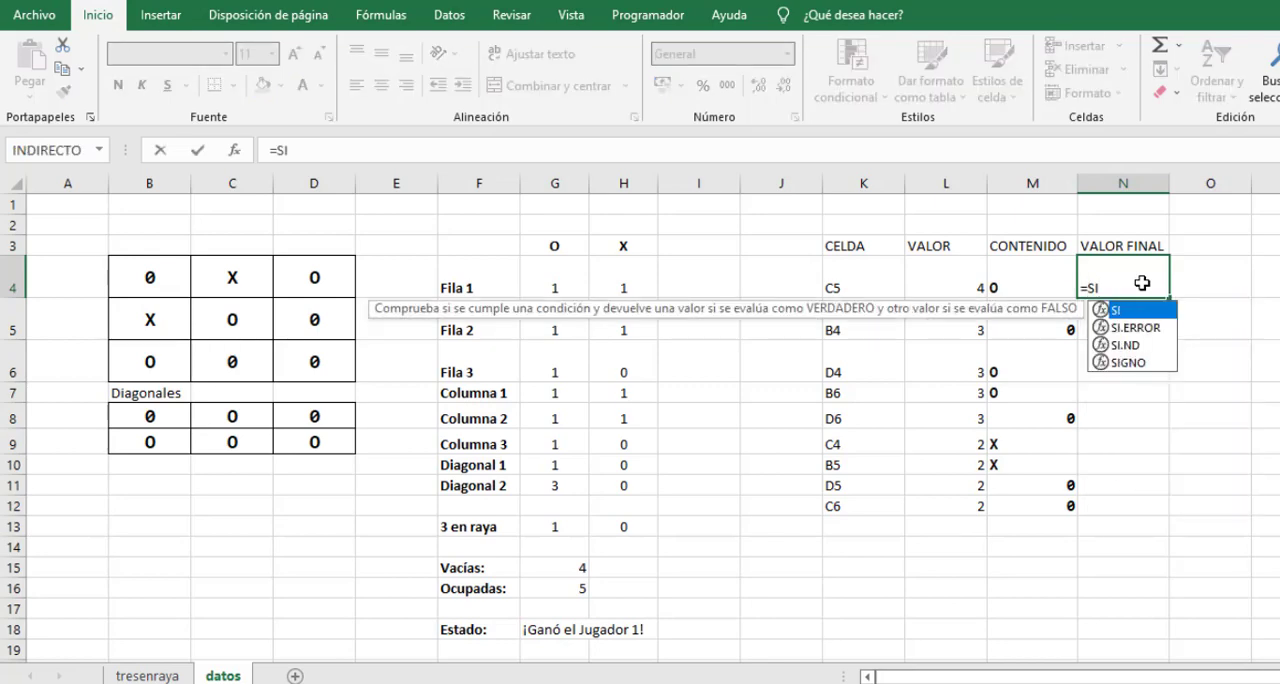
type("(")
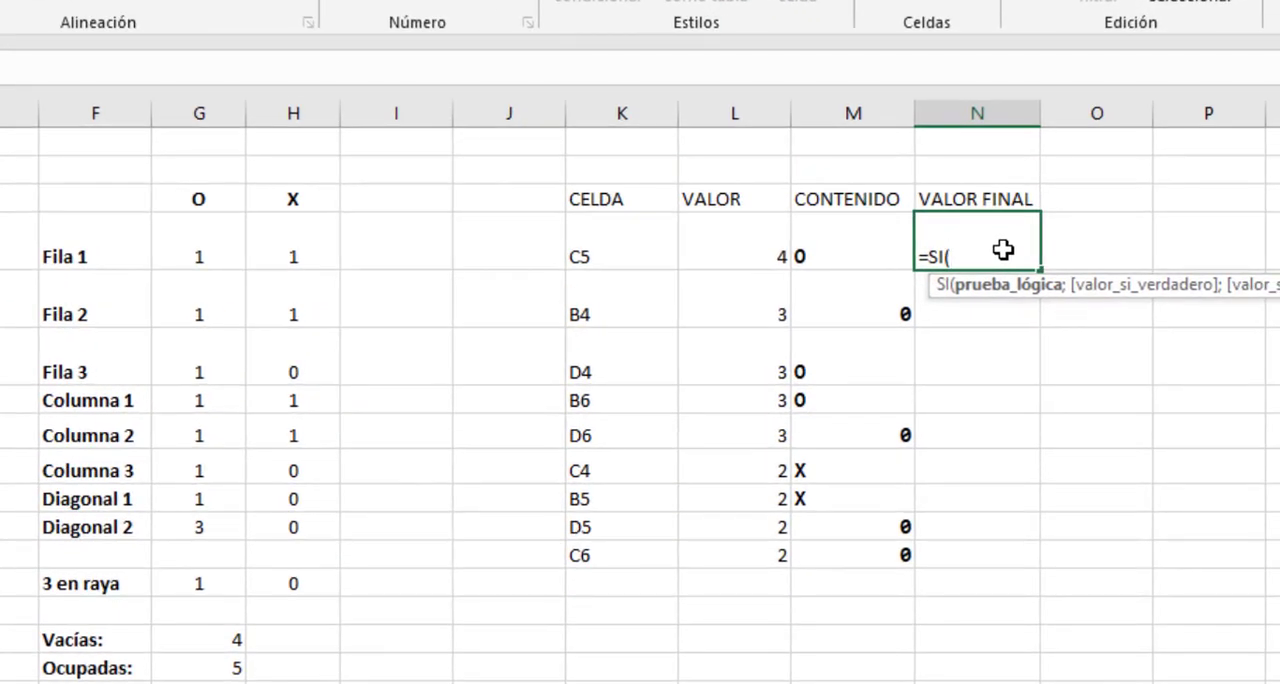
left_click(838, 249)
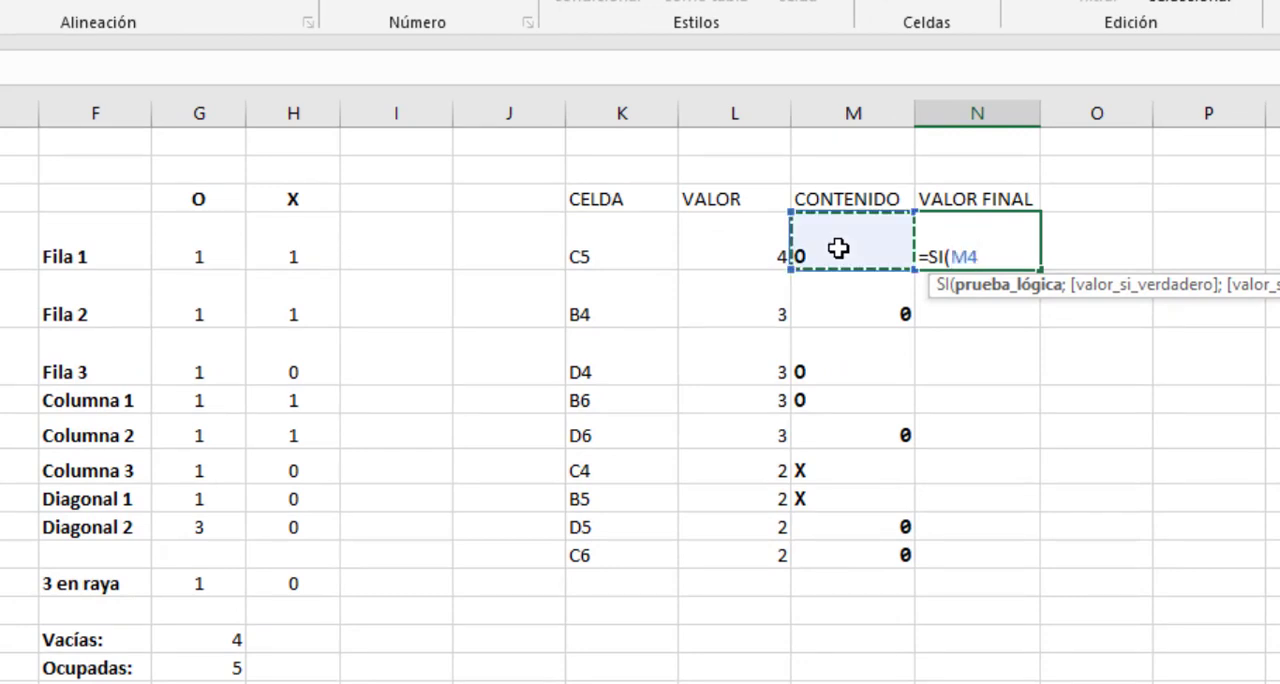
type("=0")
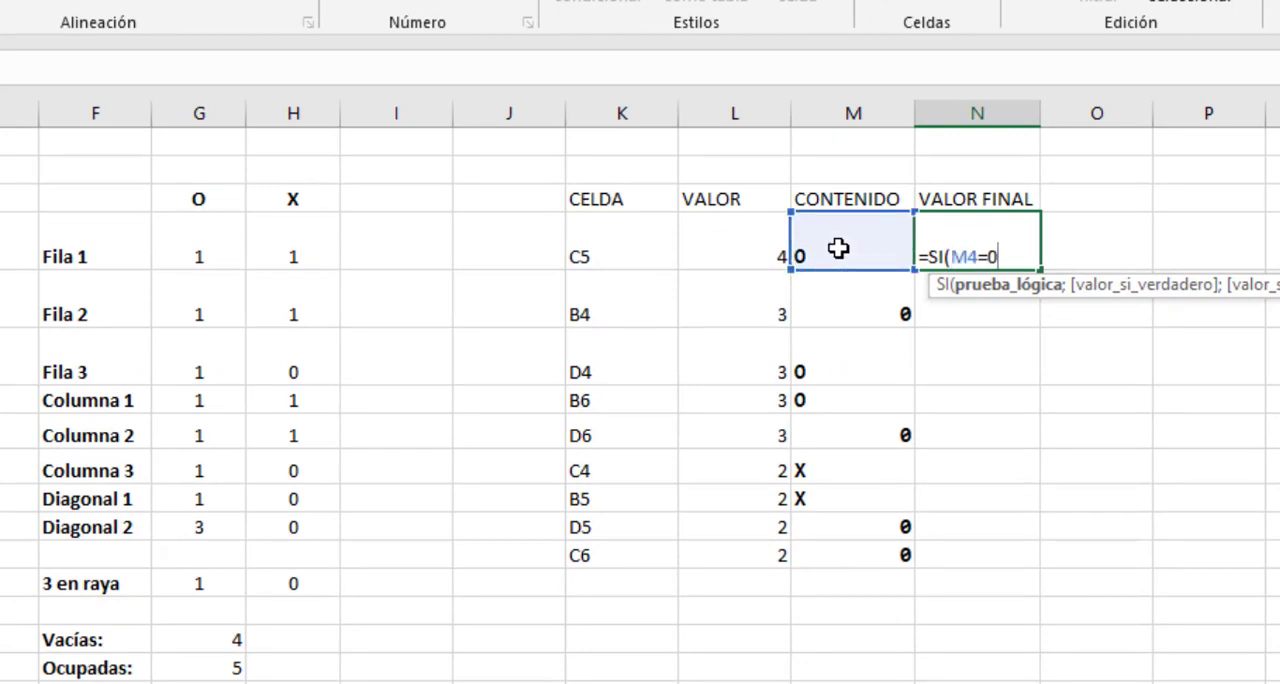
type(";")
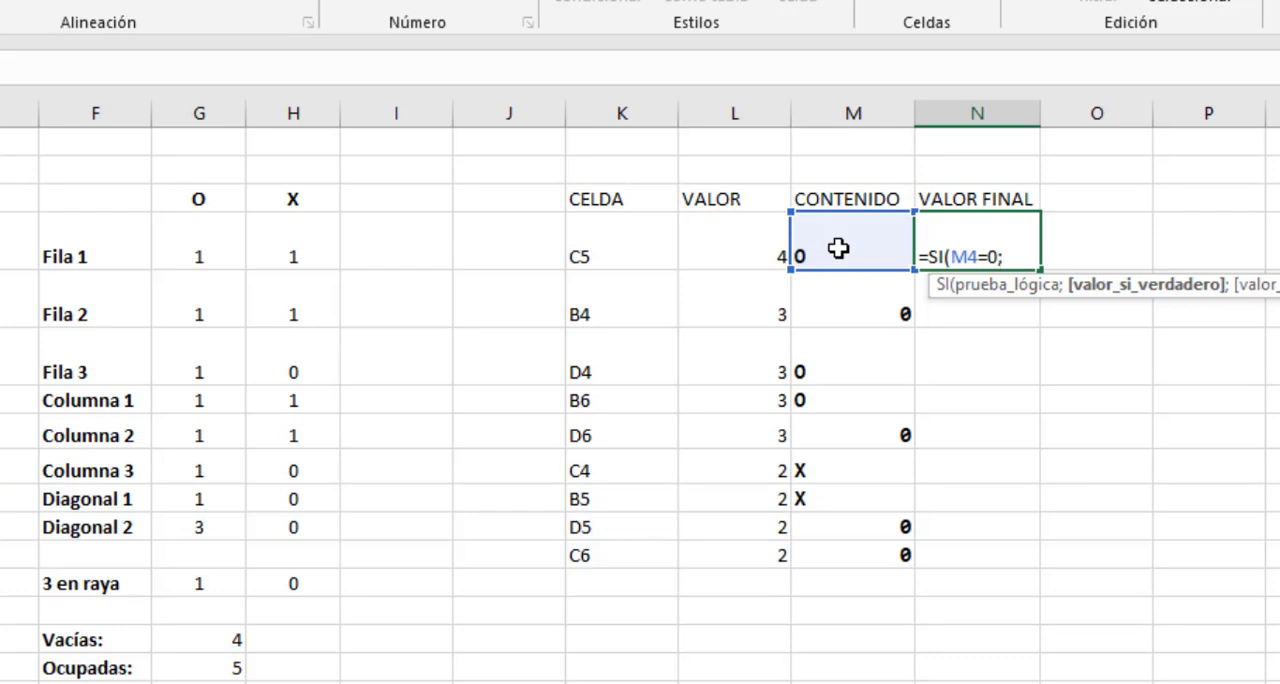
left_click(724, 240)
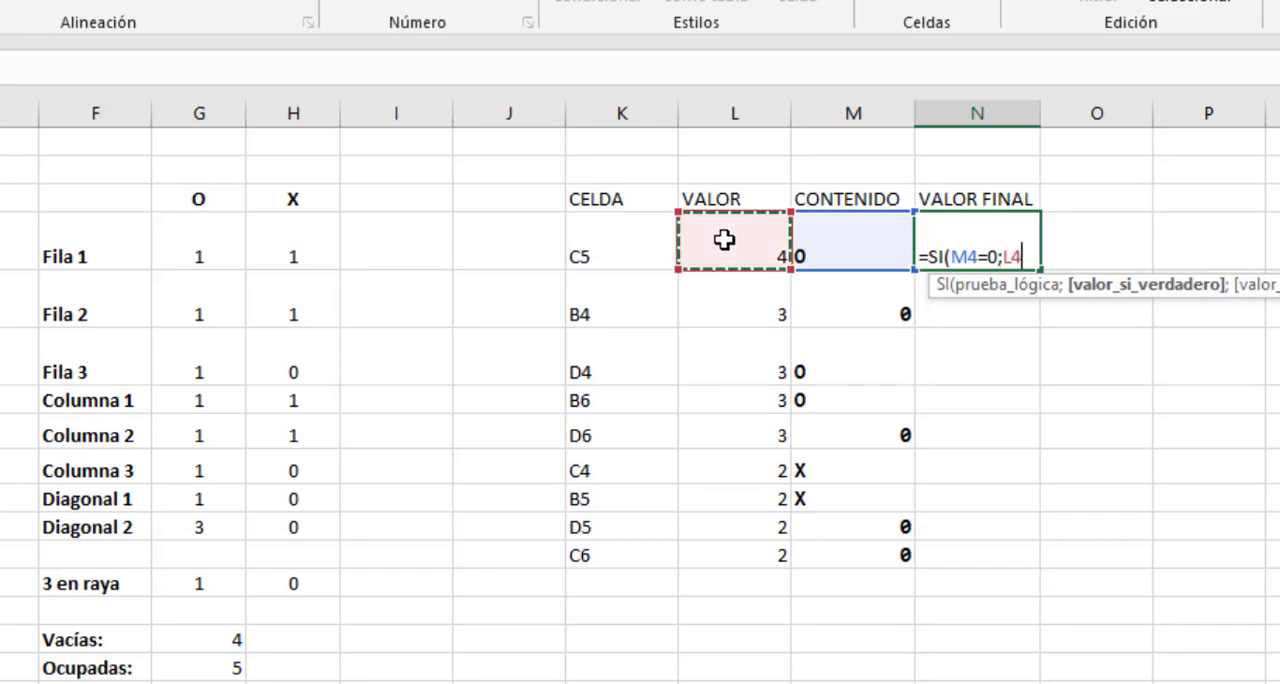
type(";")
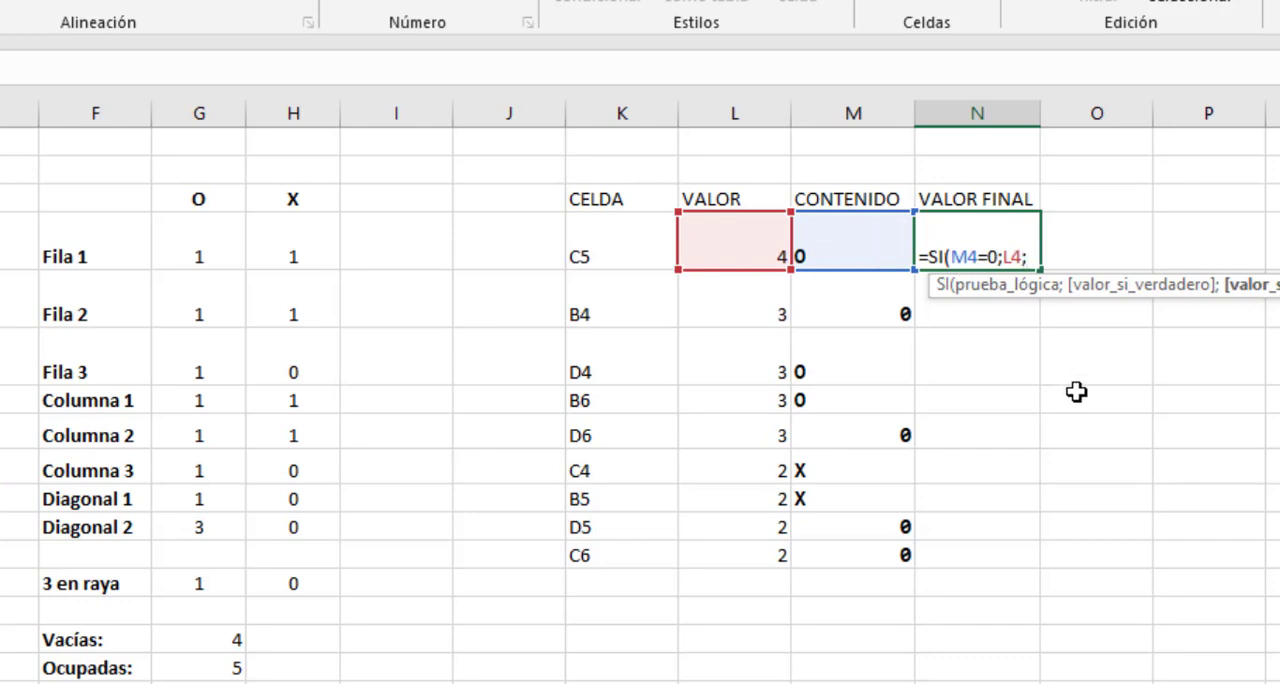
type("0)")
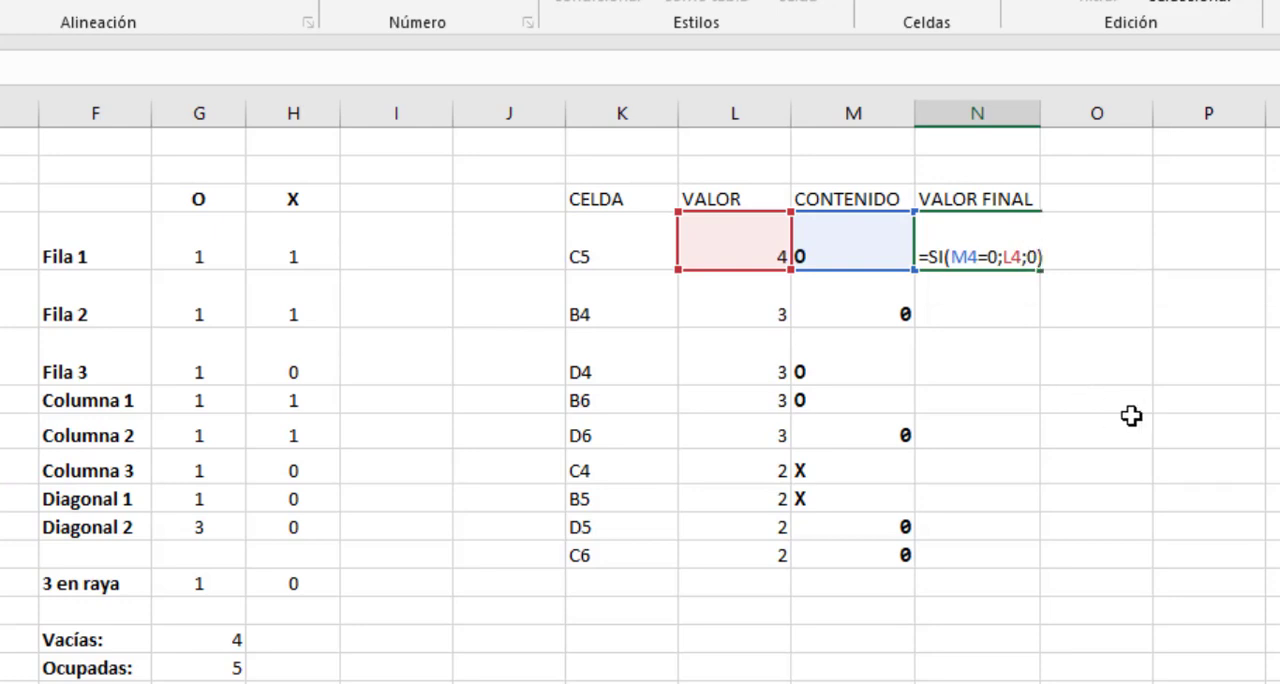
key("Return")
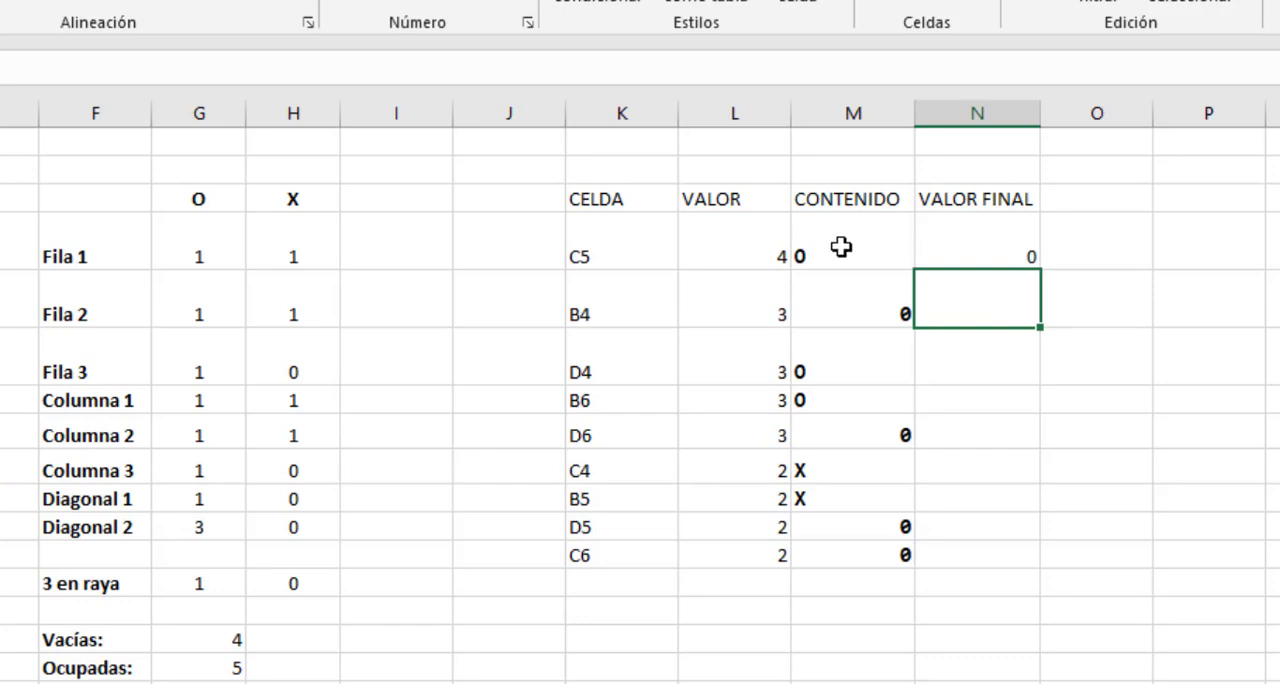
Fill the VALOR FINAL formula from N4 down to N12.
left_click(994, 255)
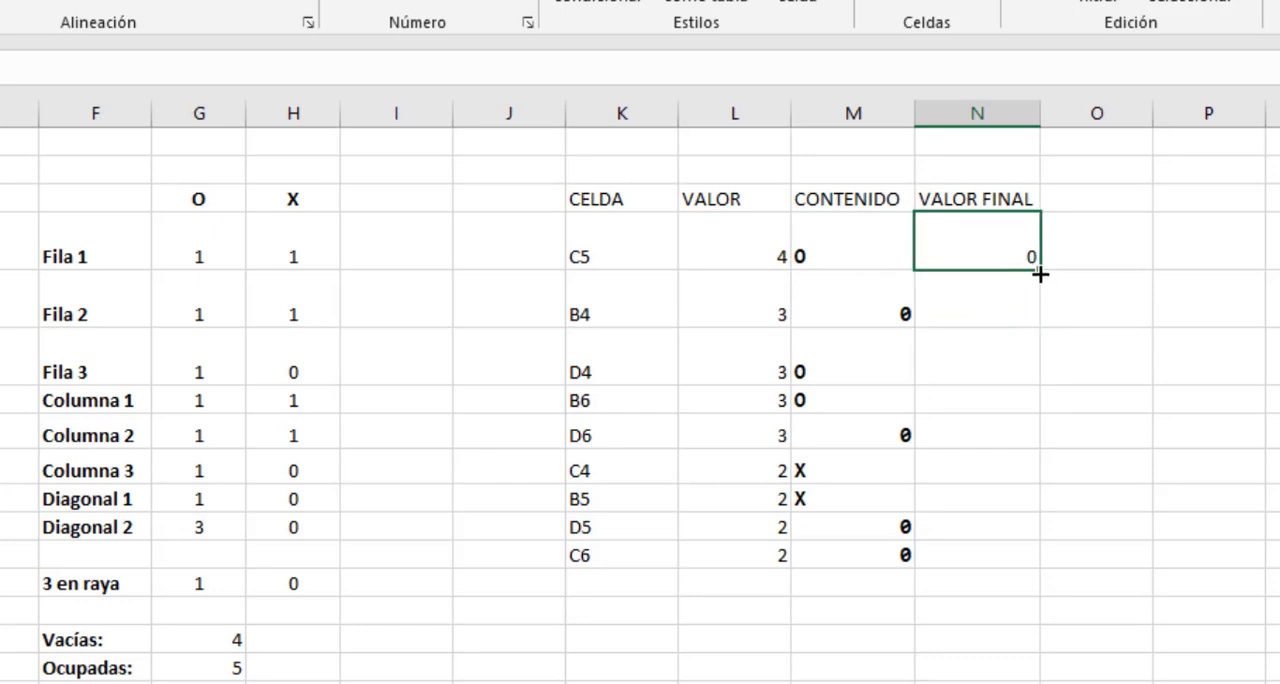
left_click_drag(1041, 272, 988, 549)
left_click(1020, 249)
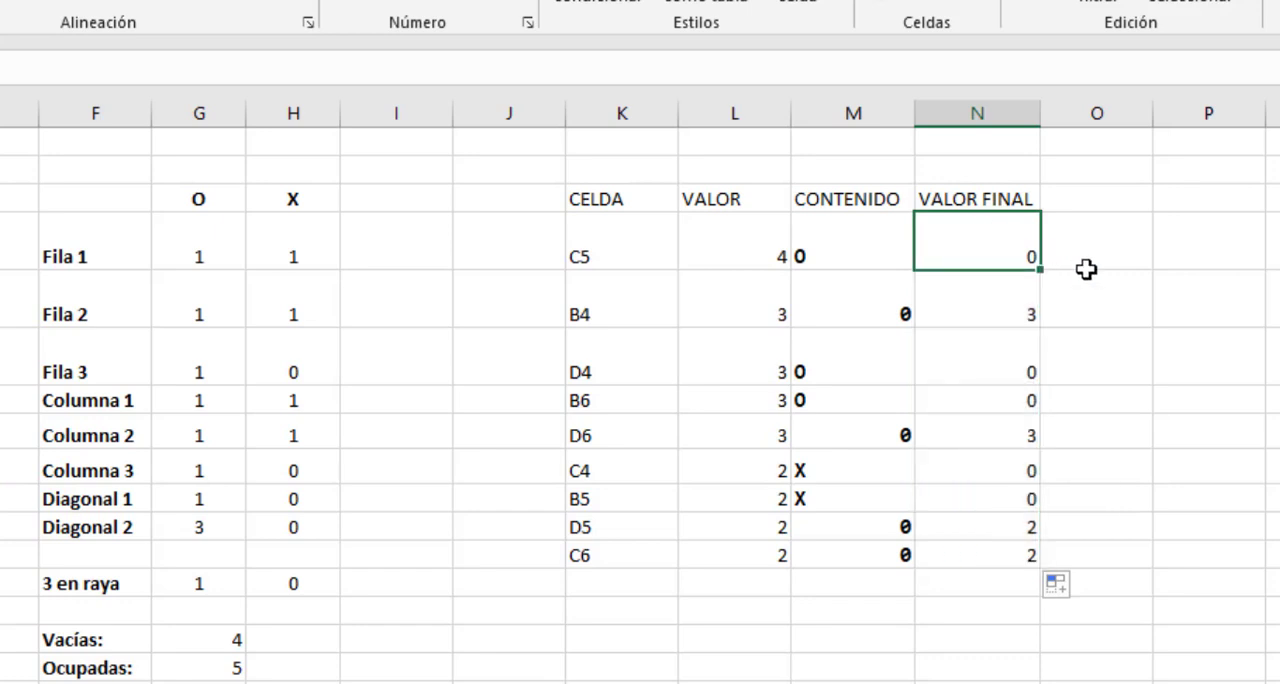
Examine the final values in N4:N12 against the board cell references and their contents.
left_click(1087, 265)
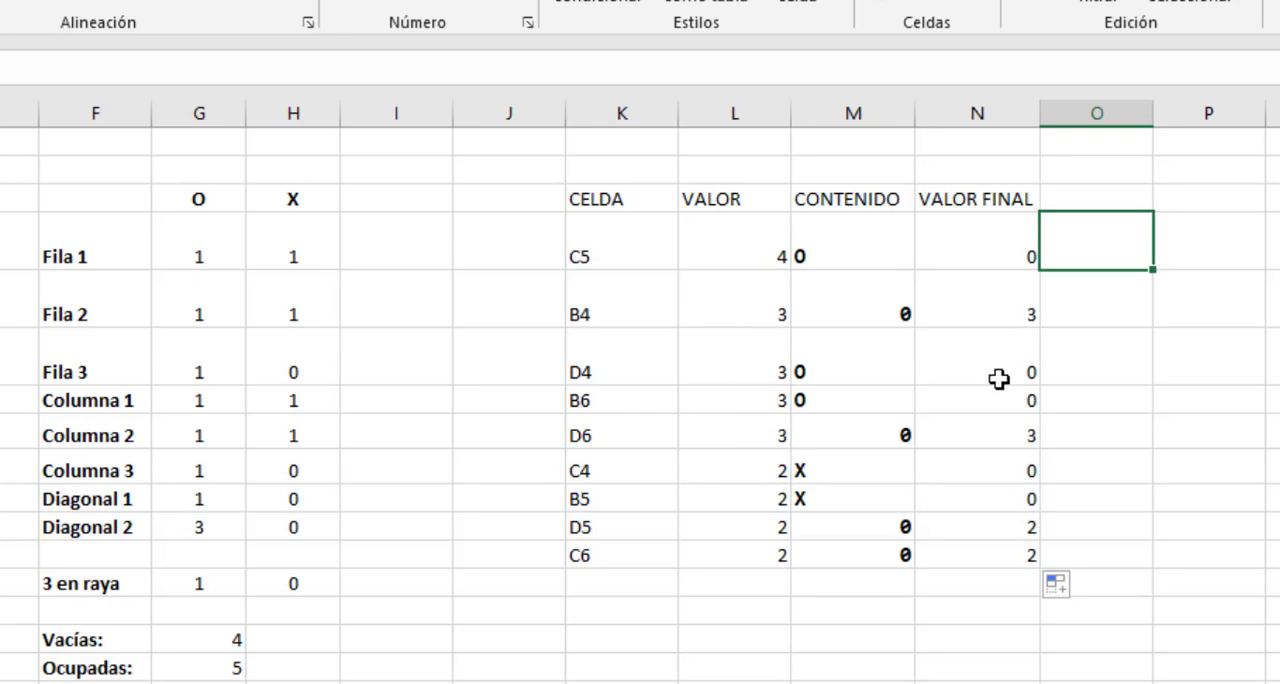
left_click_drag(1006, 362, 1000, 392)
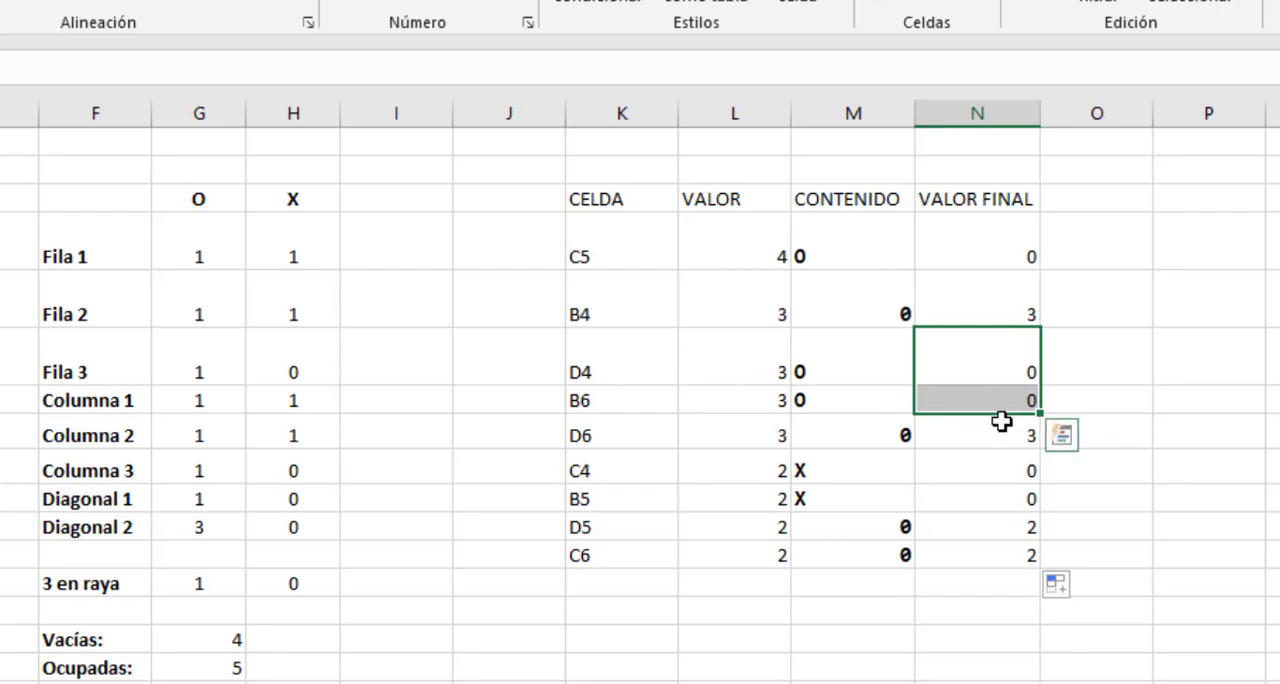
left_click_drag(997, 471, 995, 495)
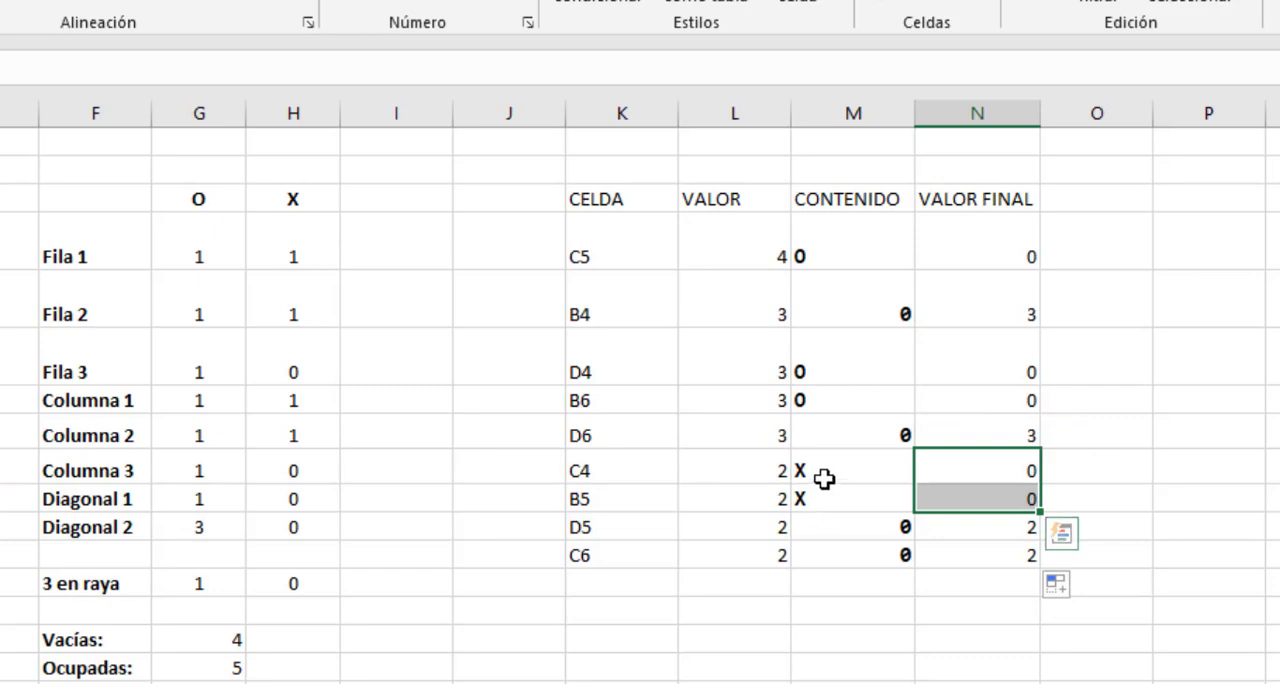
left_click(968, 466)
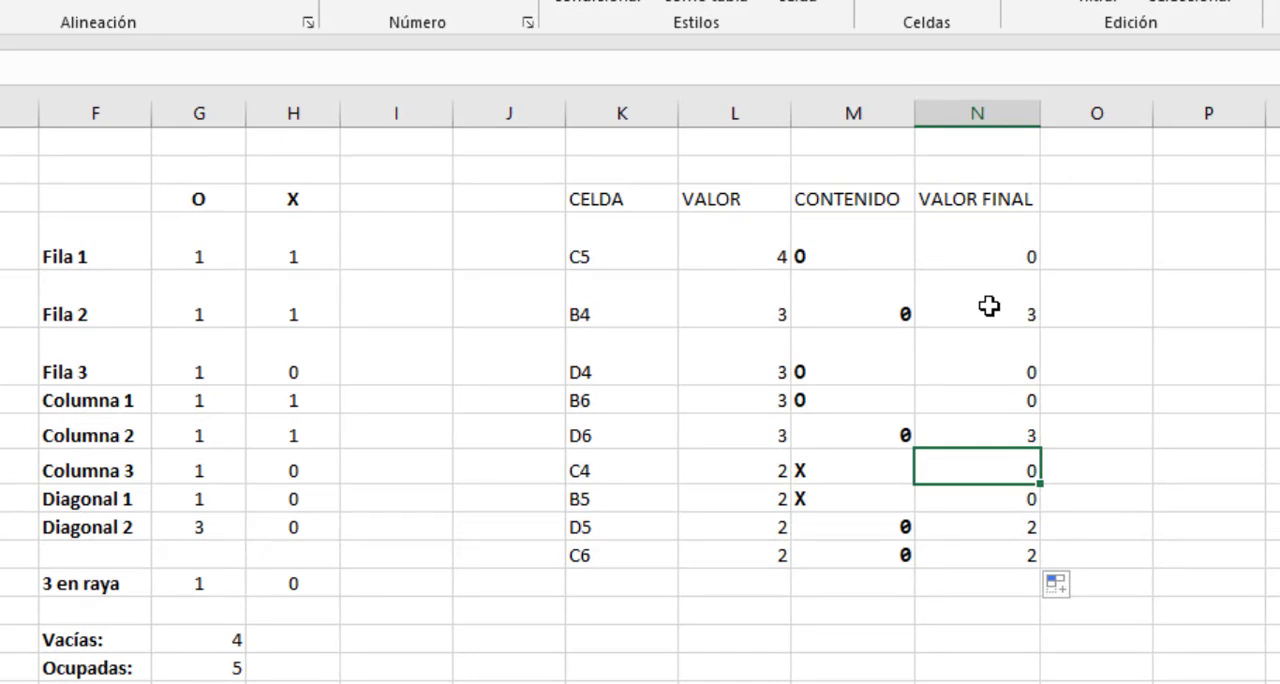
left_click_drag(976, 252, 982, 314)
left_click_drag(985, 403, 995, 553)
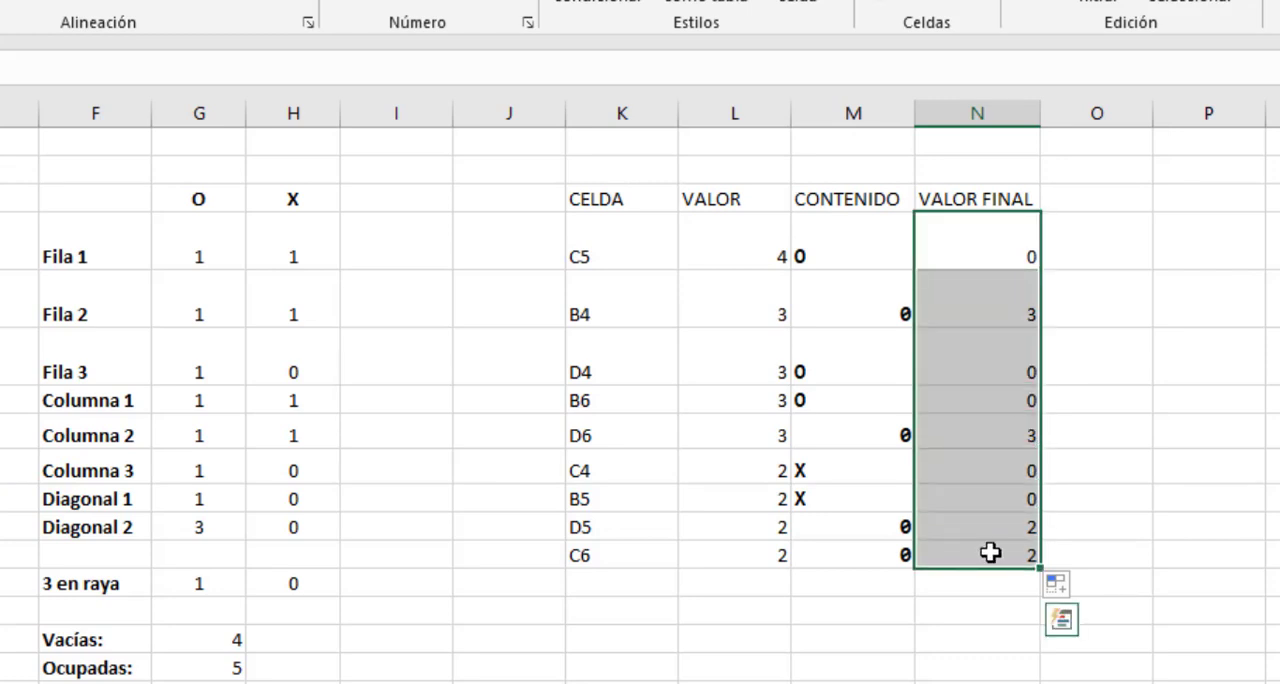
left_click(980, 314)
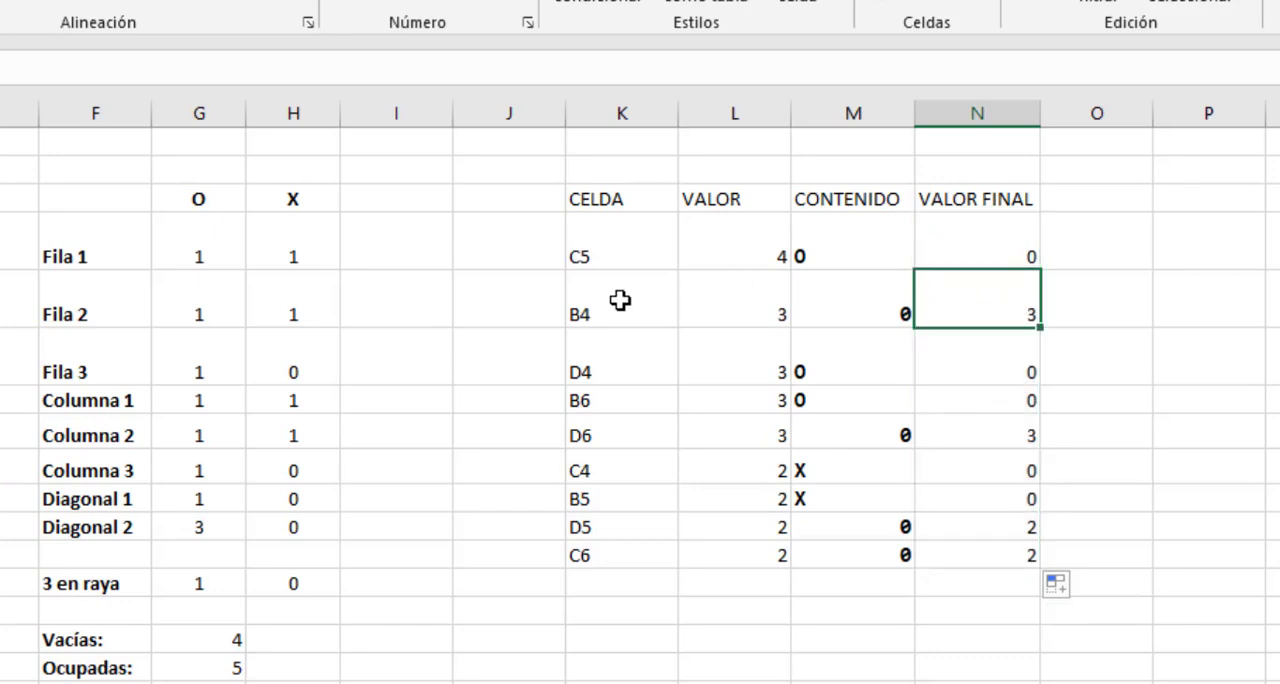
left_click(620, 300)
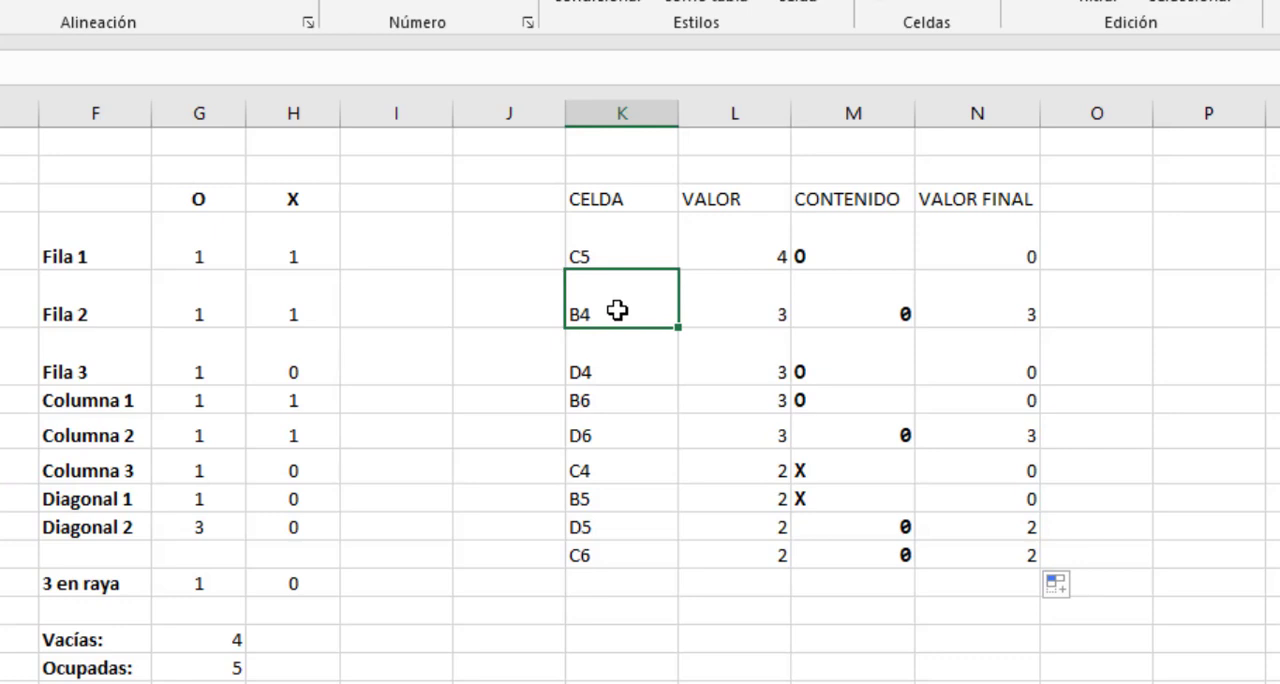
Add the label "Valor máximo:" in K14 and widen column K to fit it.
left_click(597, 620)
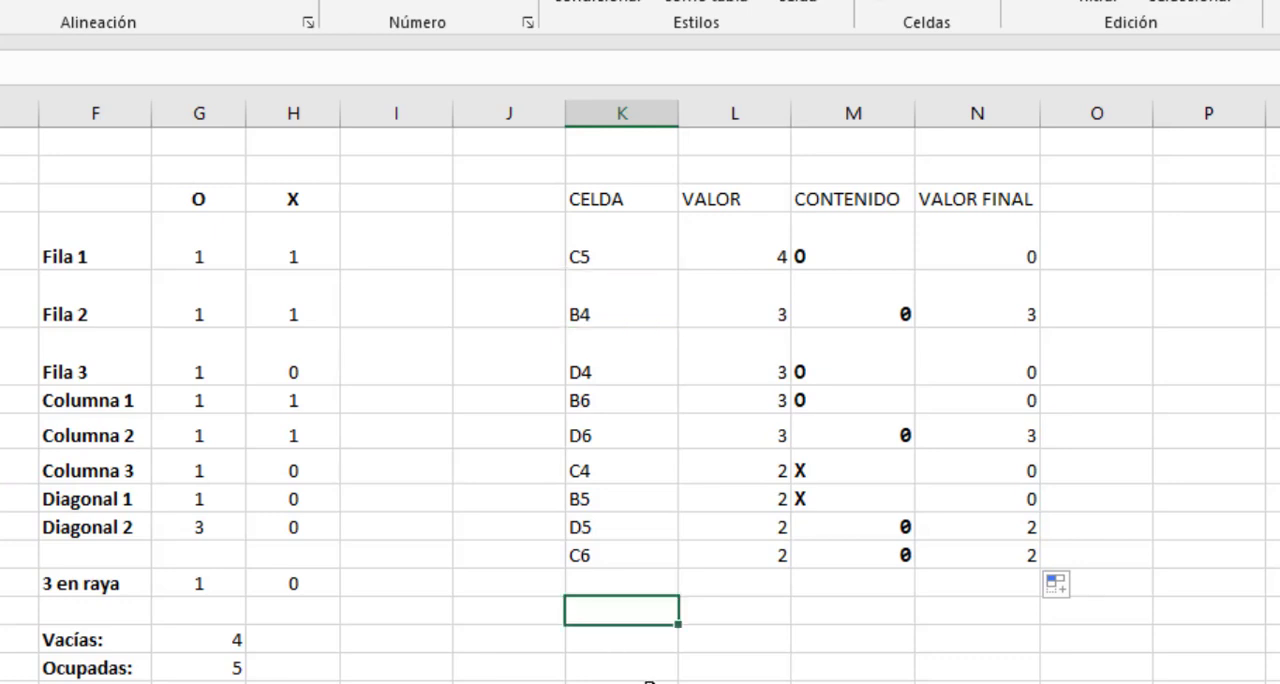
type("Valor")
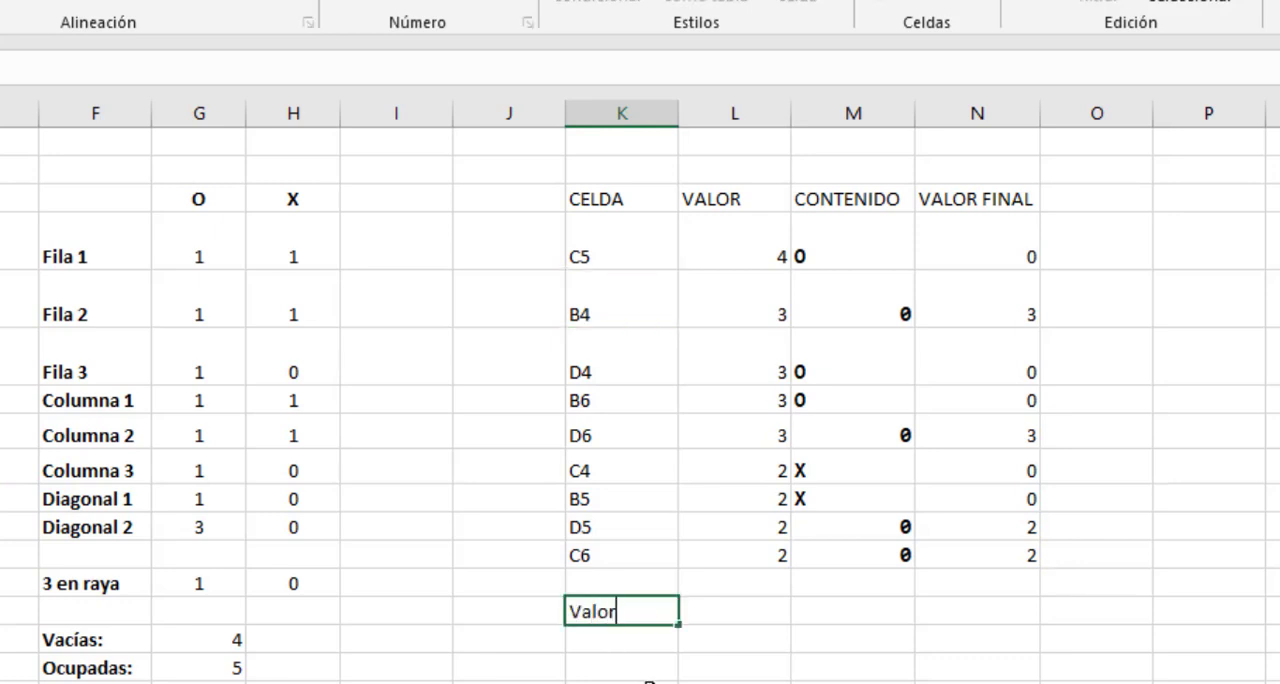
type(" máximo:")
key("Return")
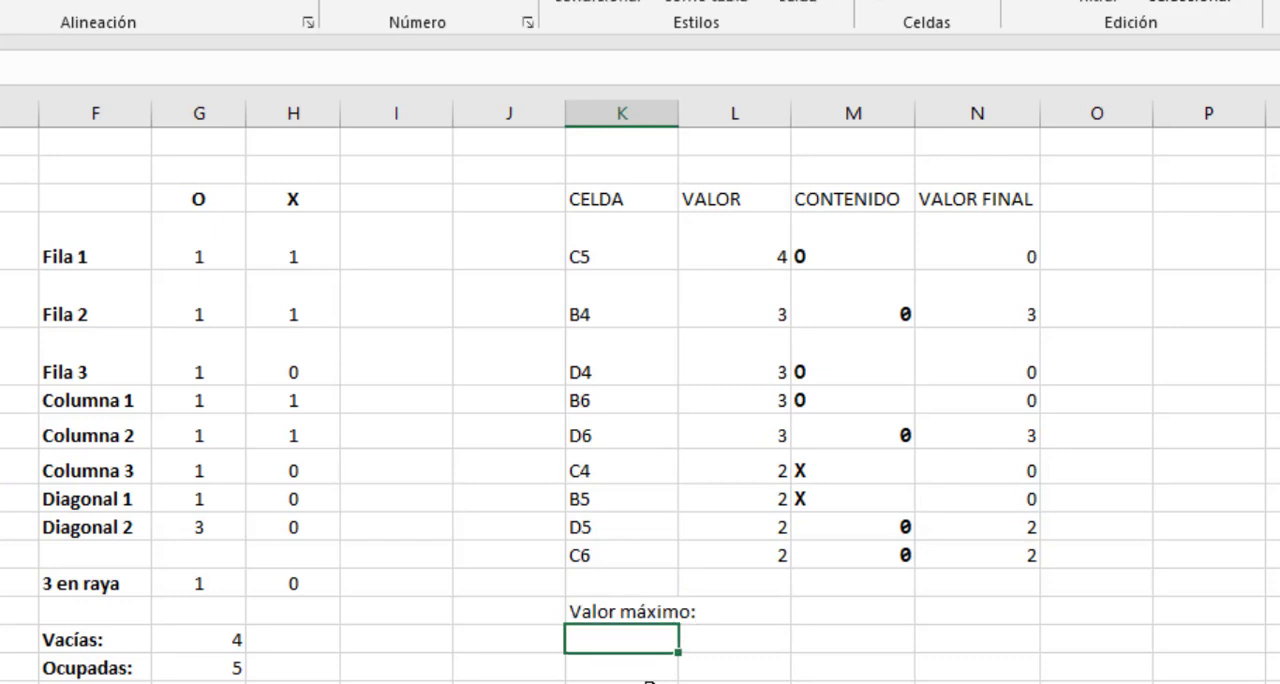
left_click_drag(684, 126, 712, 124)
left_click(740, 611)
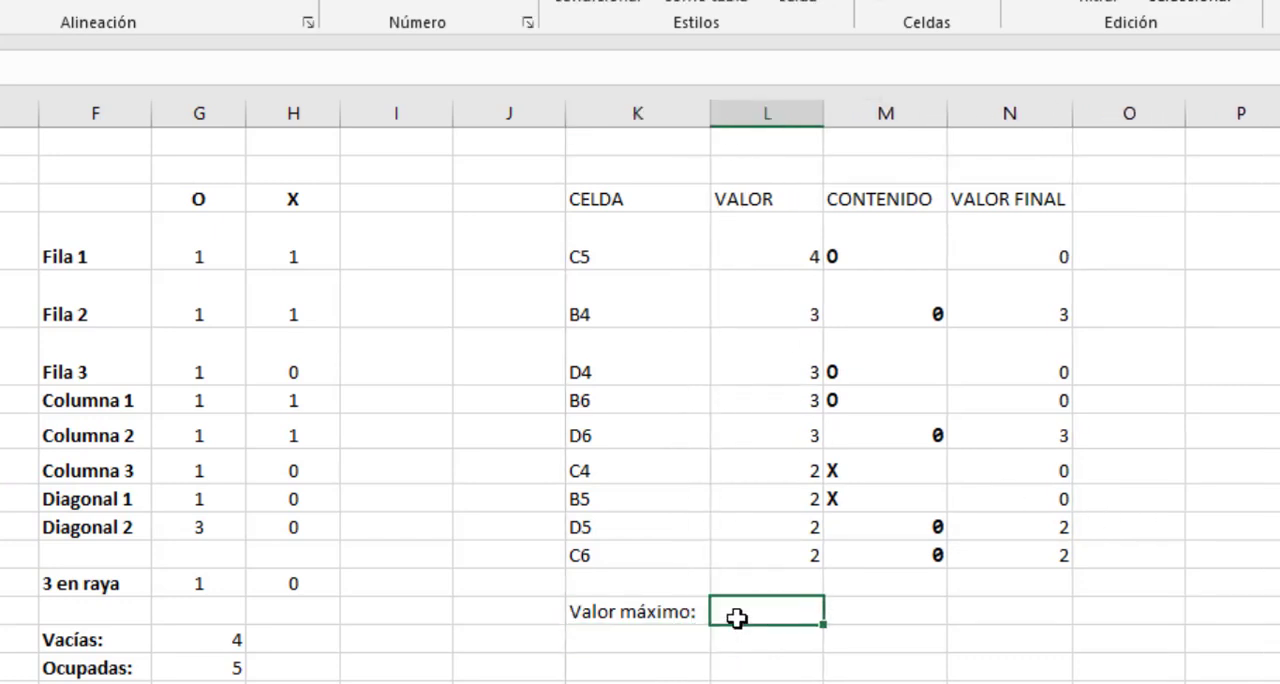
Calculate the highest VALOR FINAL in K15 with =MAX(N4:N12).
left_click_drag(1046, 242, 1016, 548)
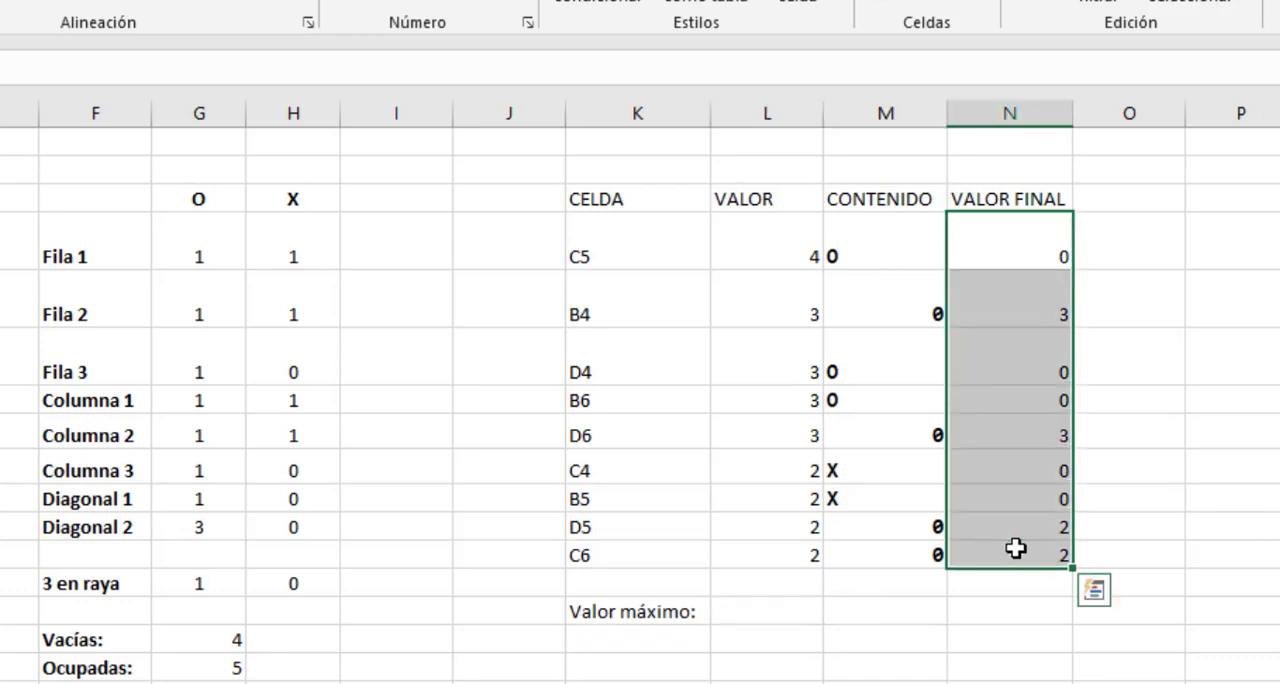
left_click(650, 638)
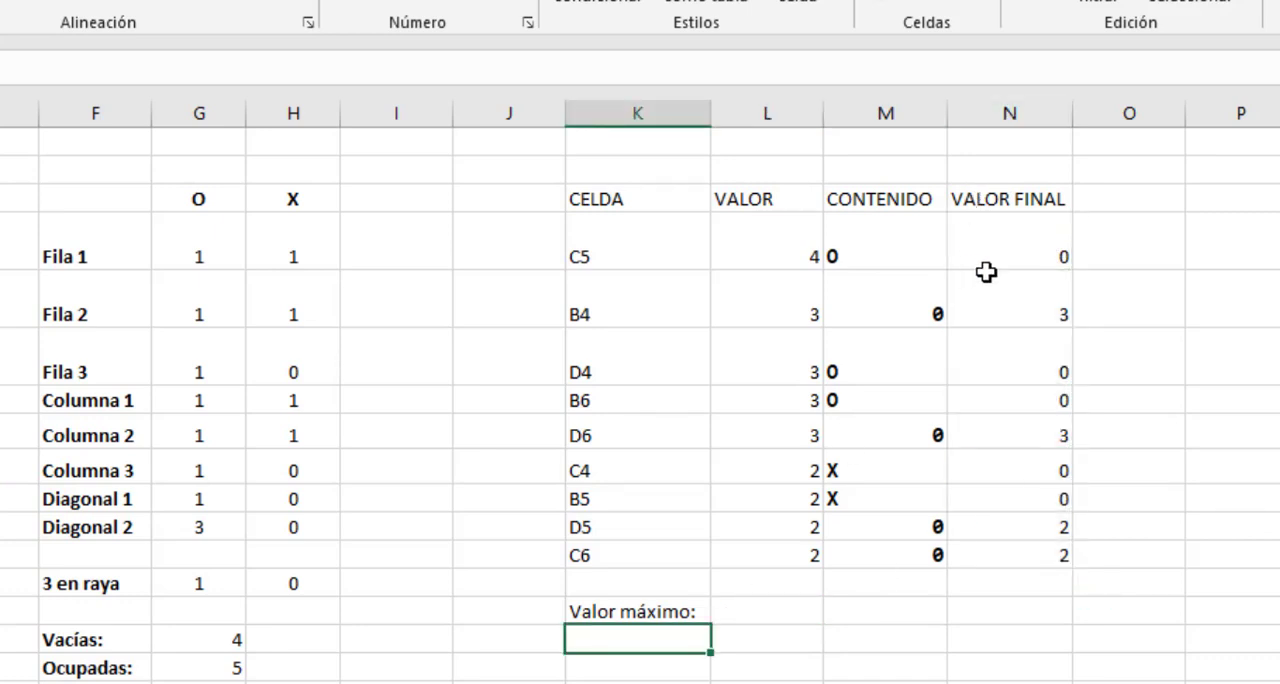
type("=max(")
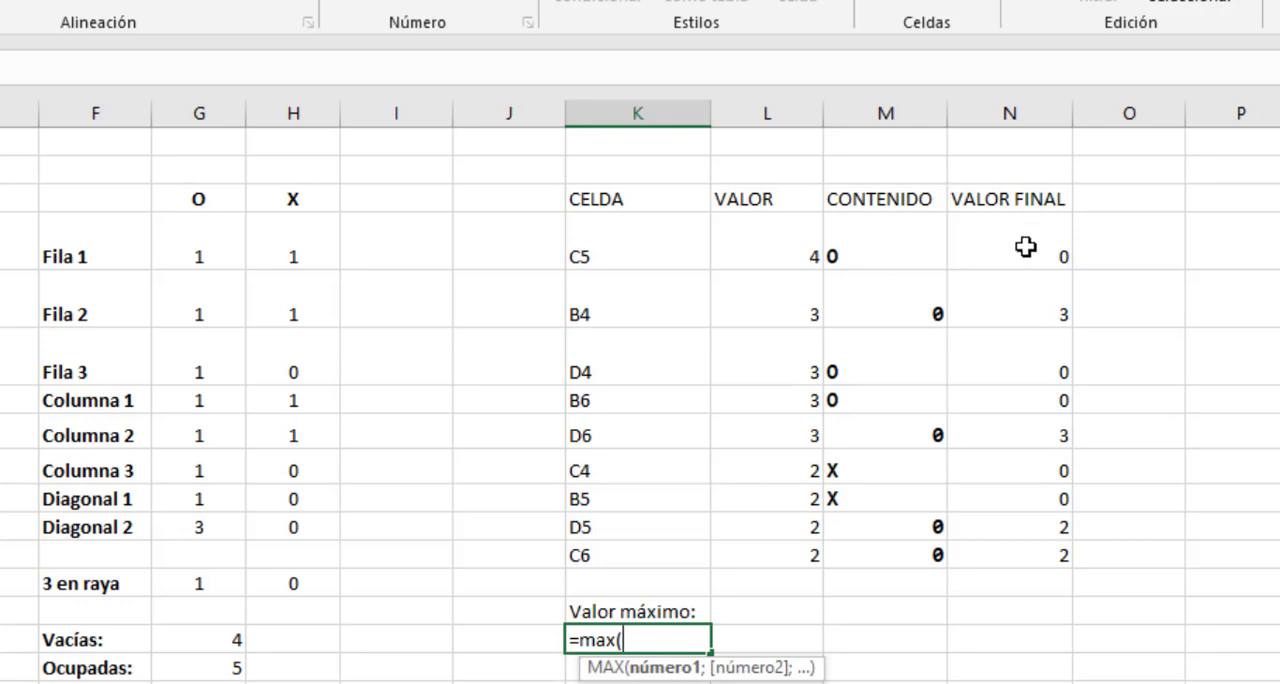
left_click_drag(1025, 245, 1045, 562)
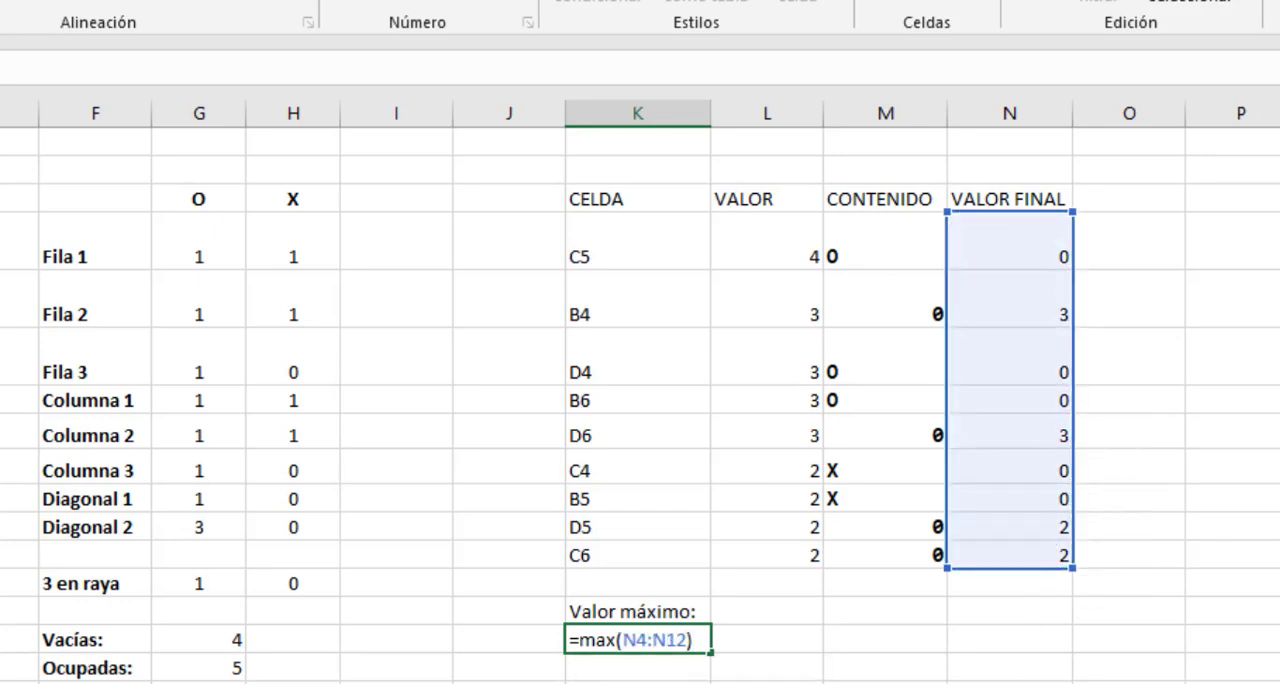
key("Return")
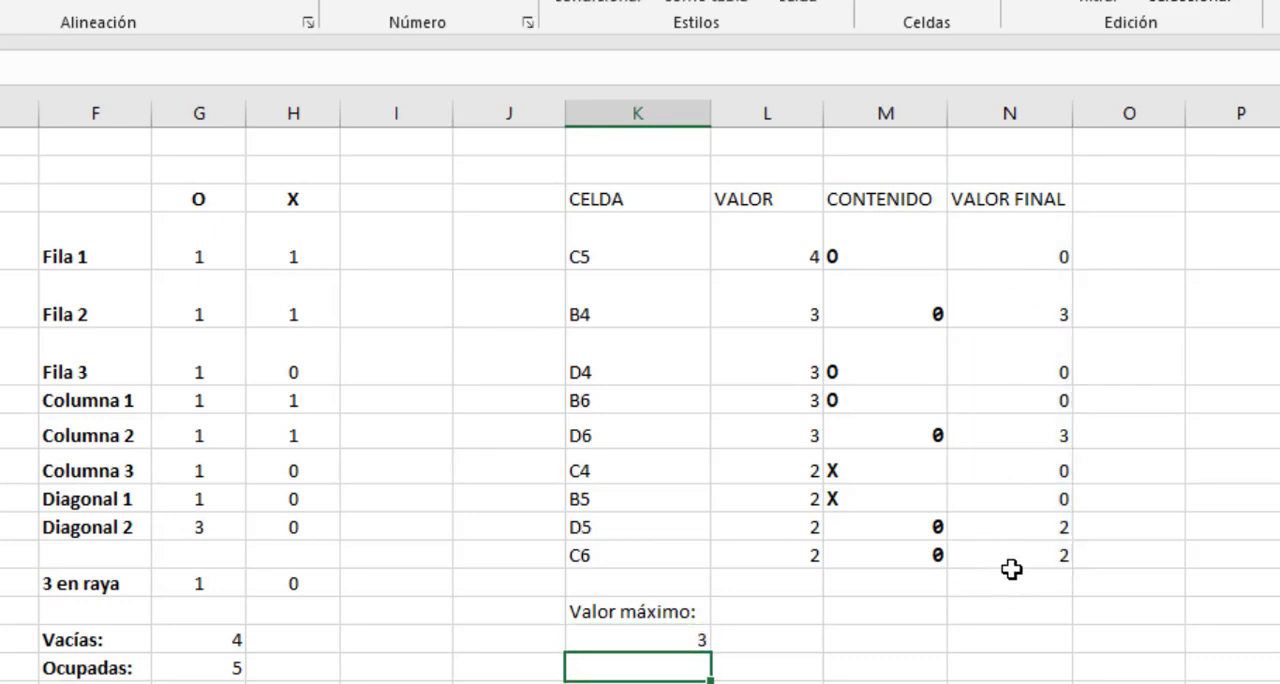
left_click_drag(1020, 250, 1026, 549)
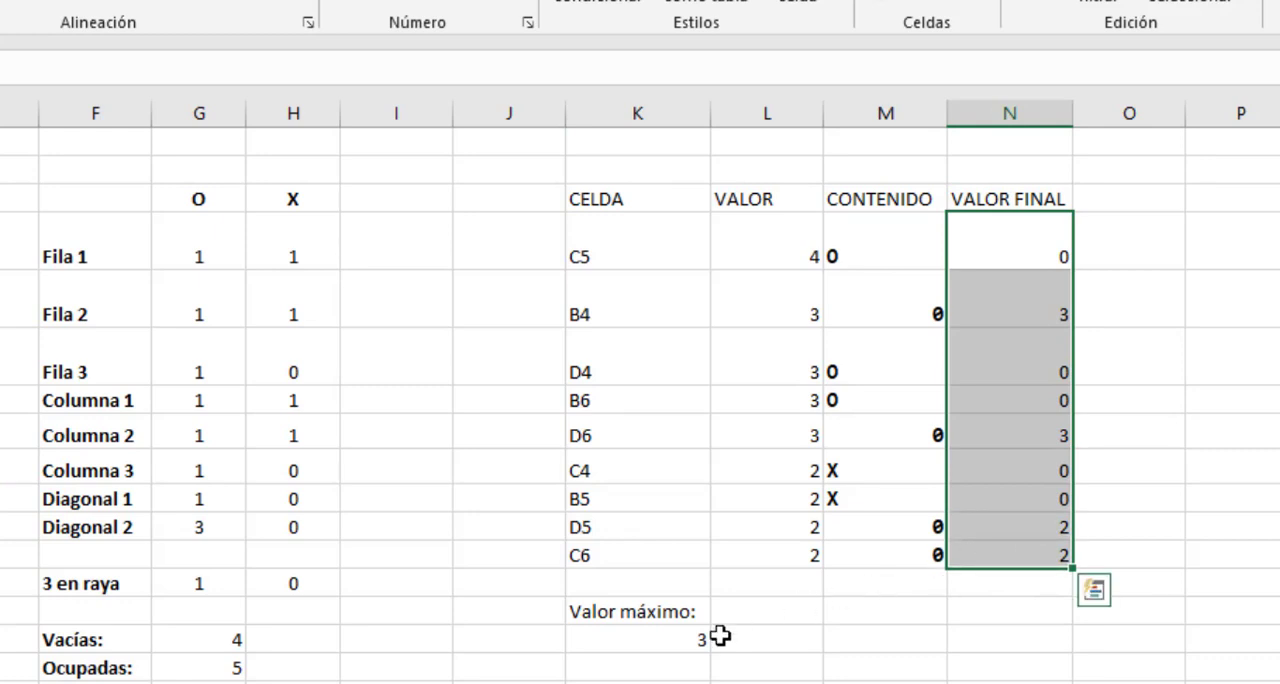
Add the label "Posición:" in K16, below the maximum value.
left_click(598, 665)
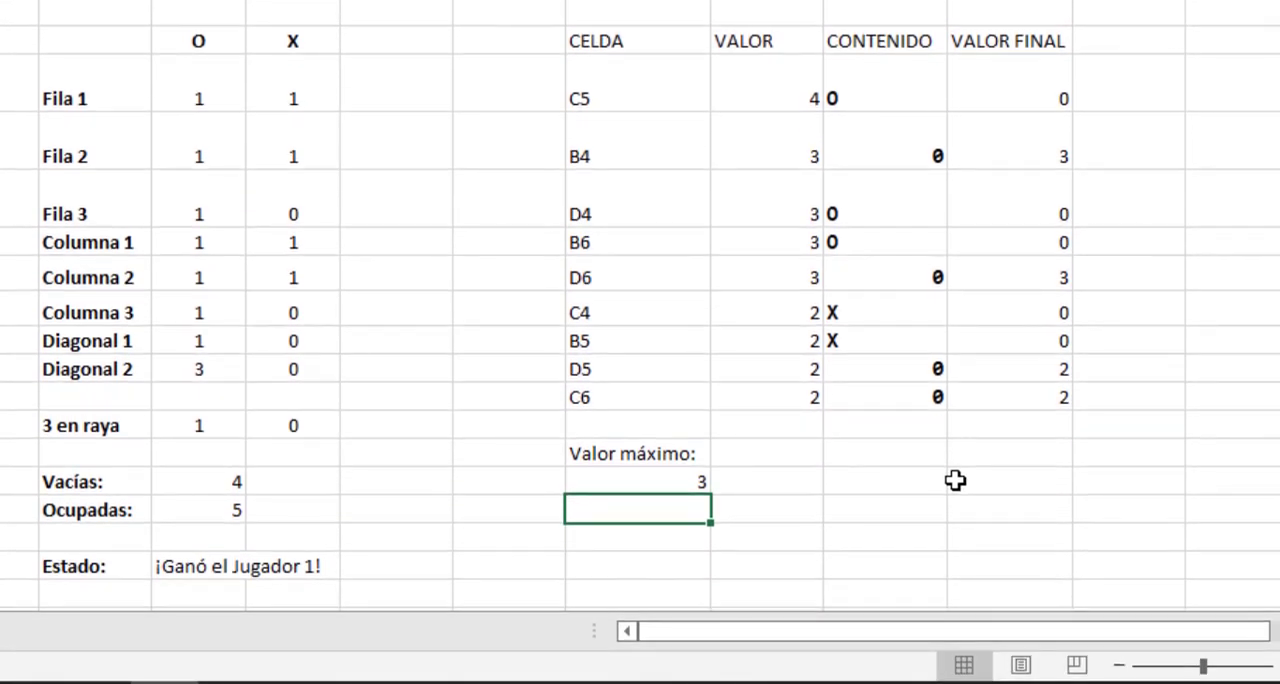
type("Posición")
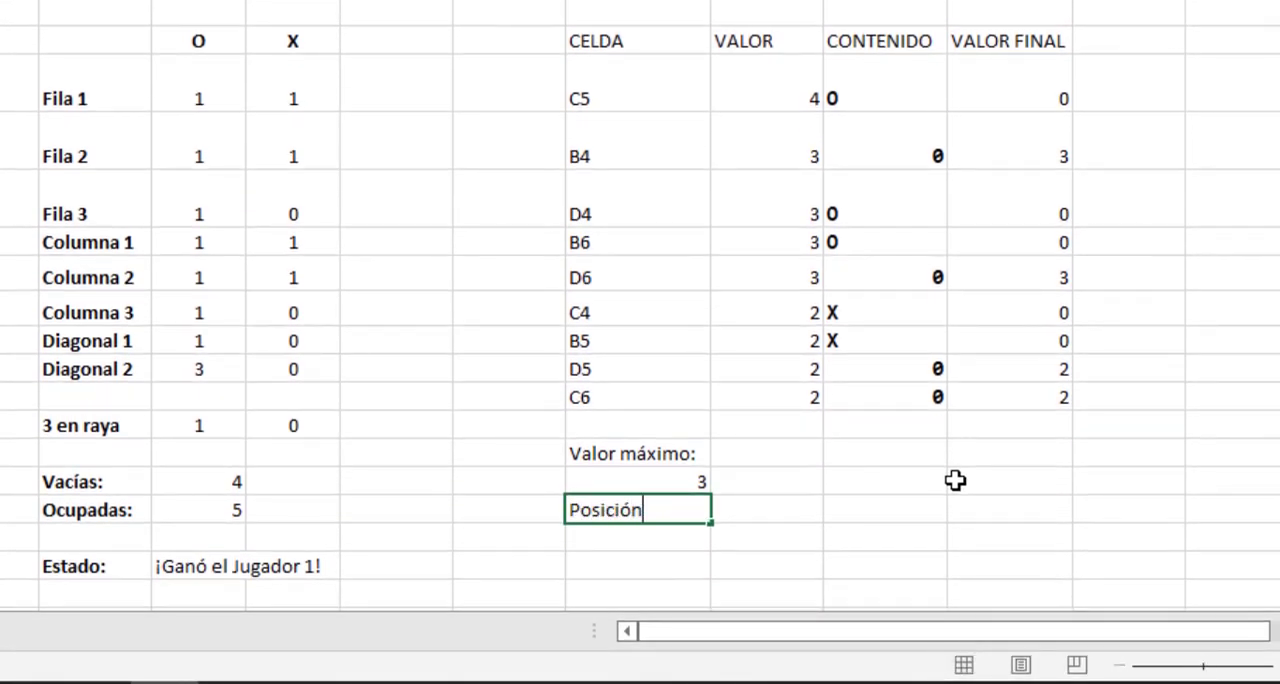
type(":")
key("Return")
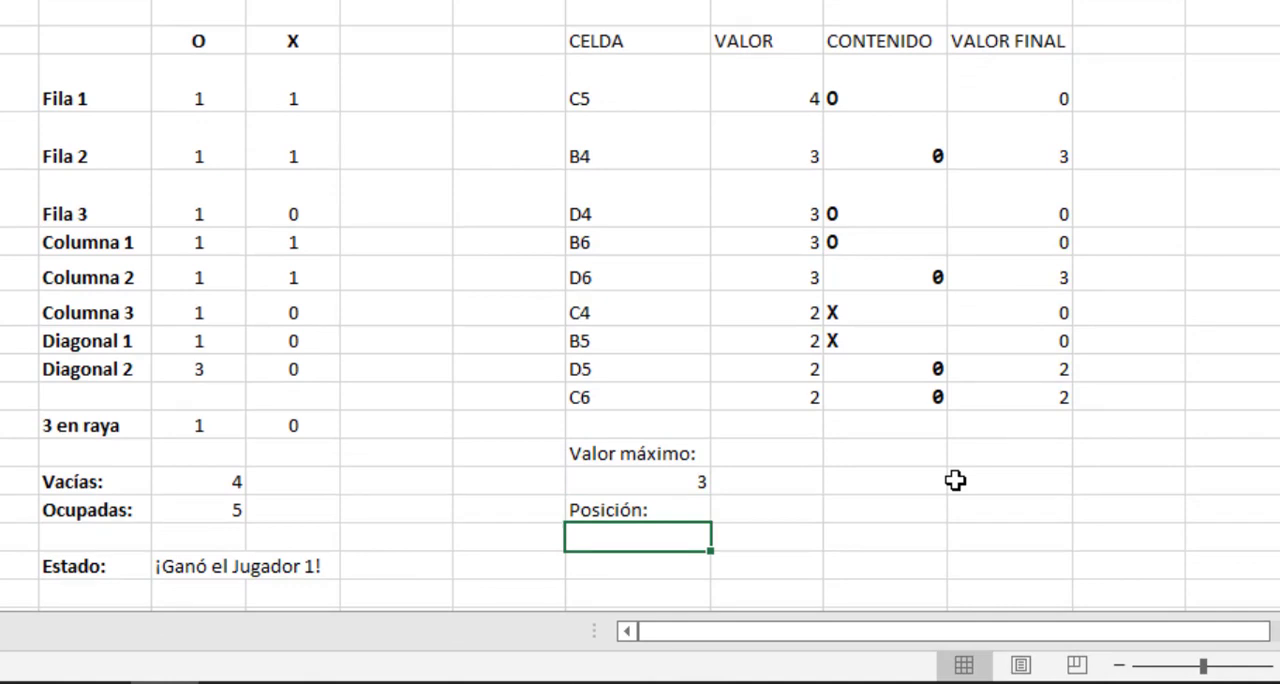
Find the position of the maximum value in K17 with =COINCIDIR(K15;N4:N12;0), using exact match.
type("=")
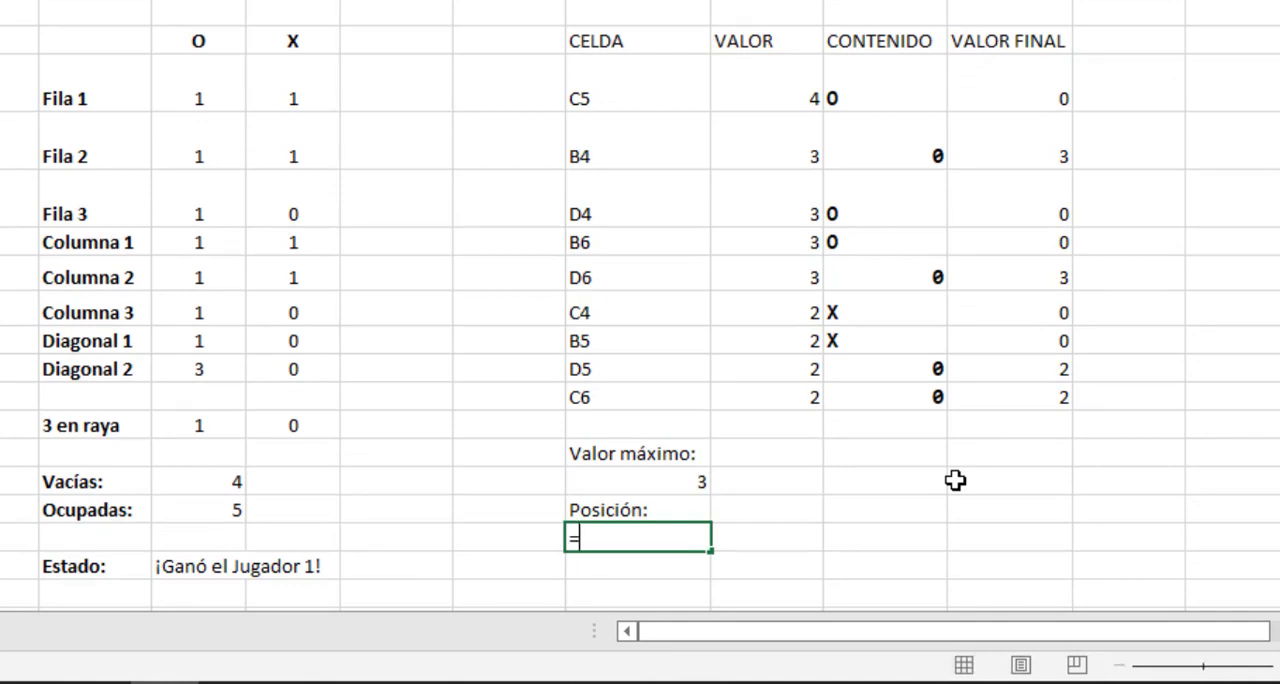
type("coinci")
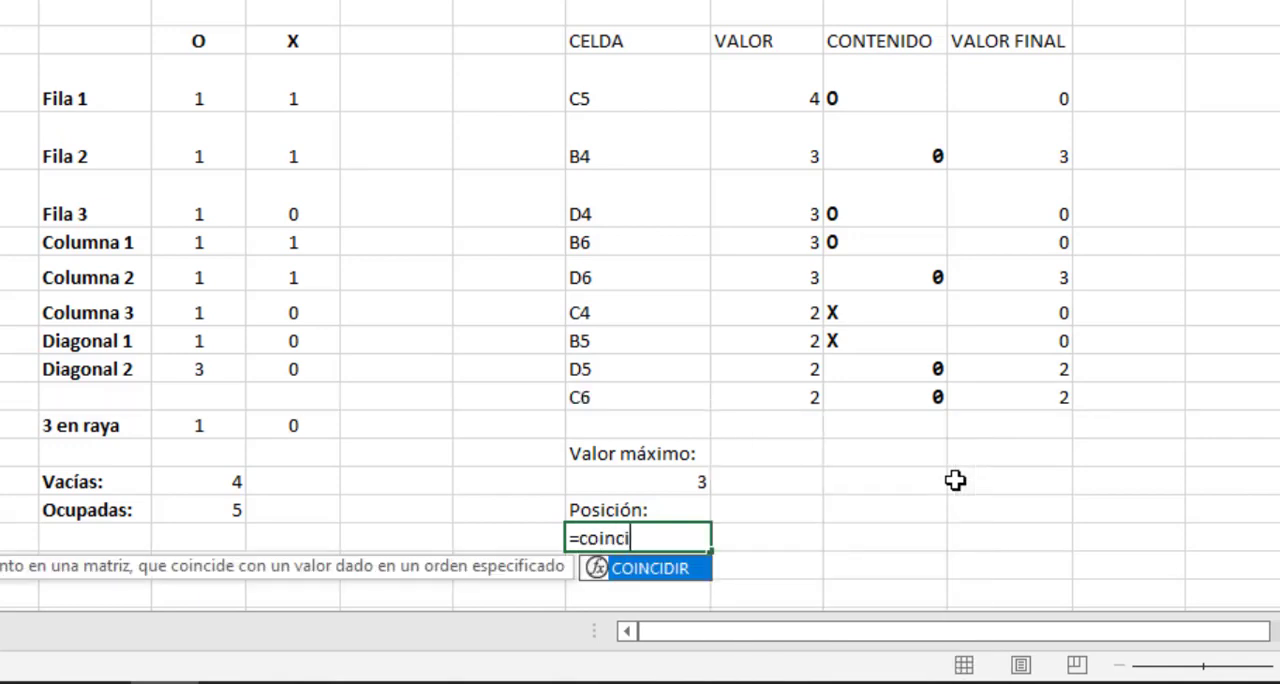
type("dir(")
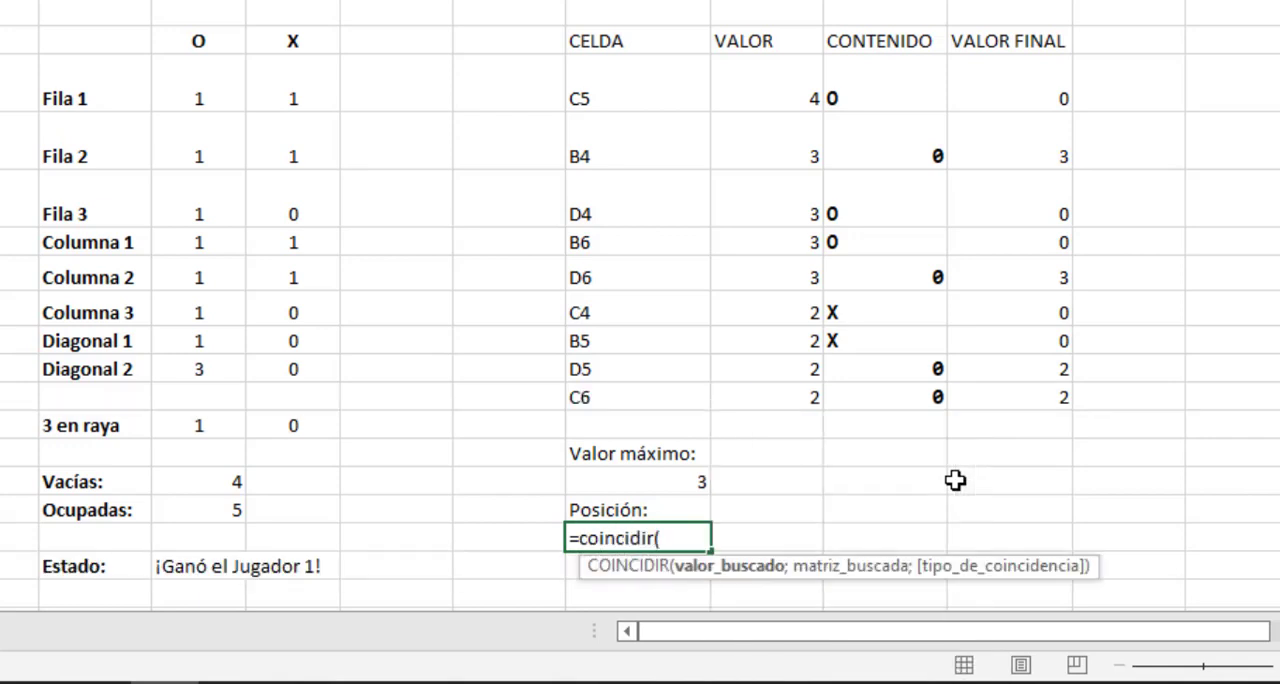
left_click(679, 483)
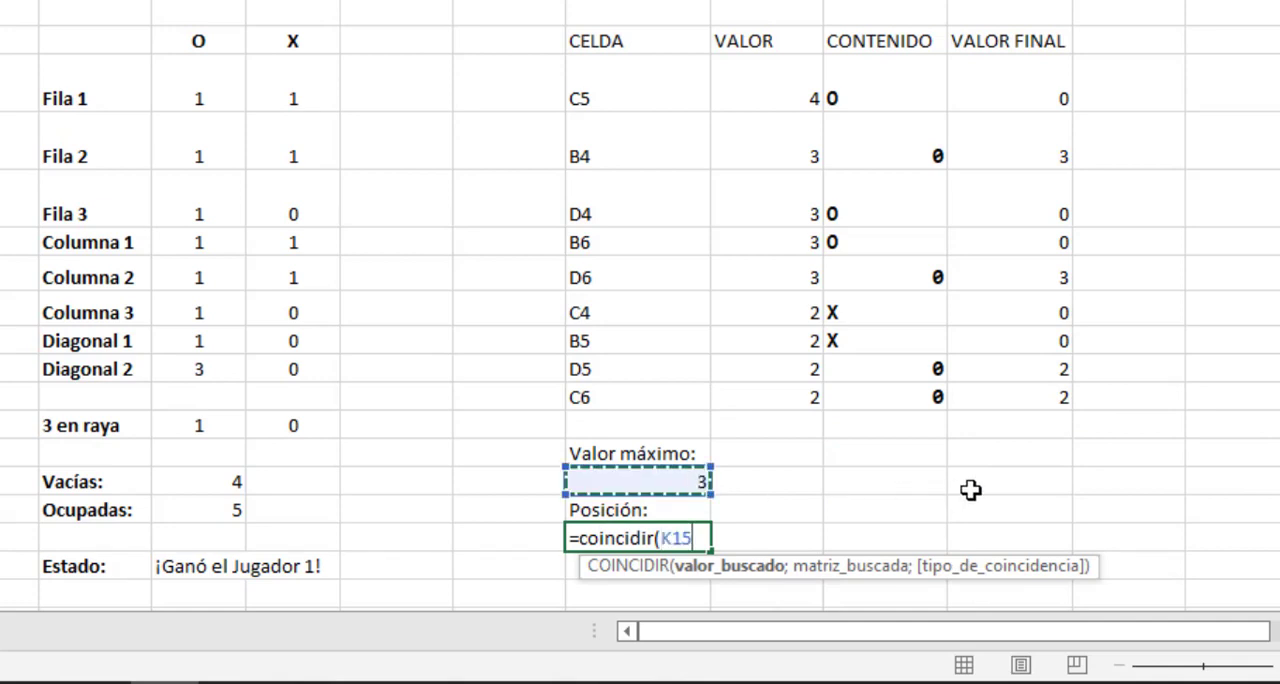
type(";")
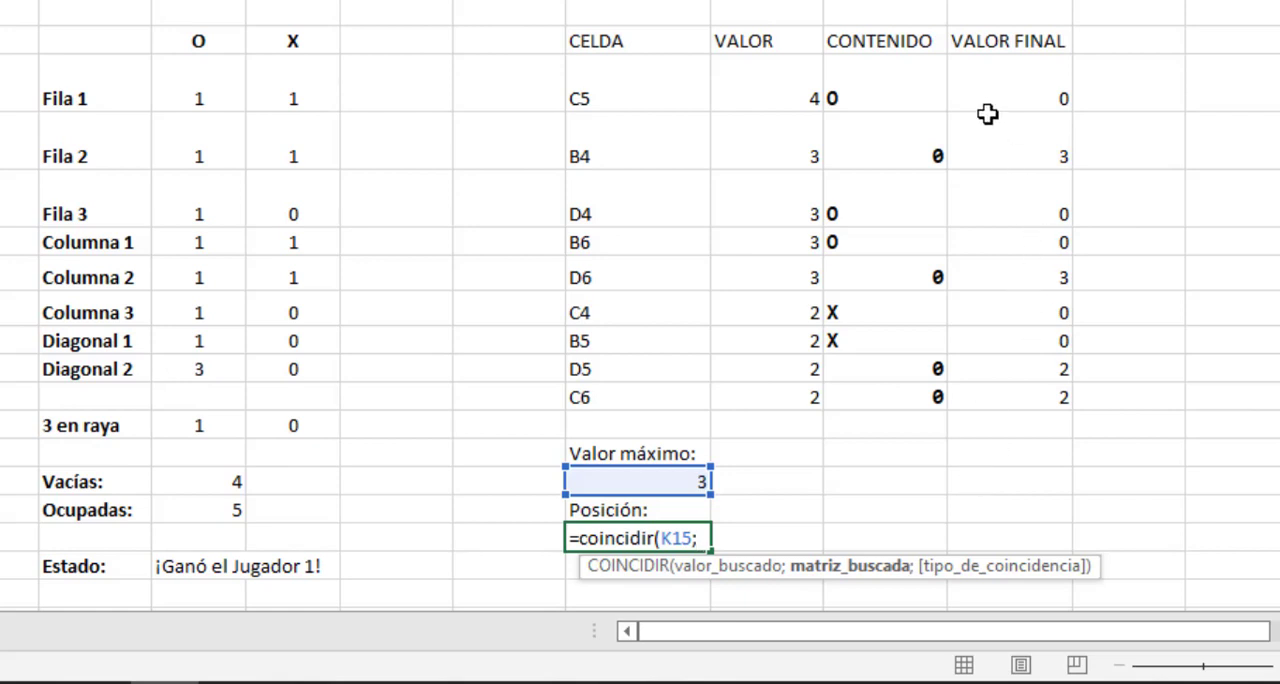
left_click_drag(990, 83, 1031, 392)
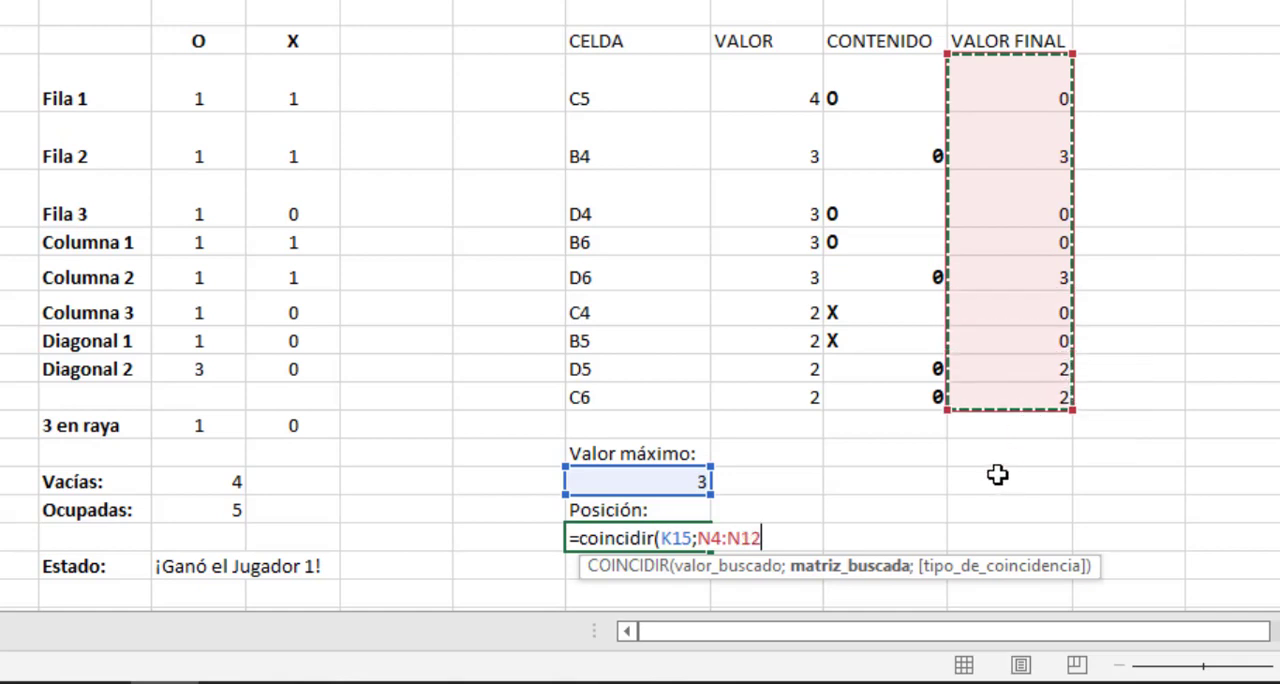
type(";")
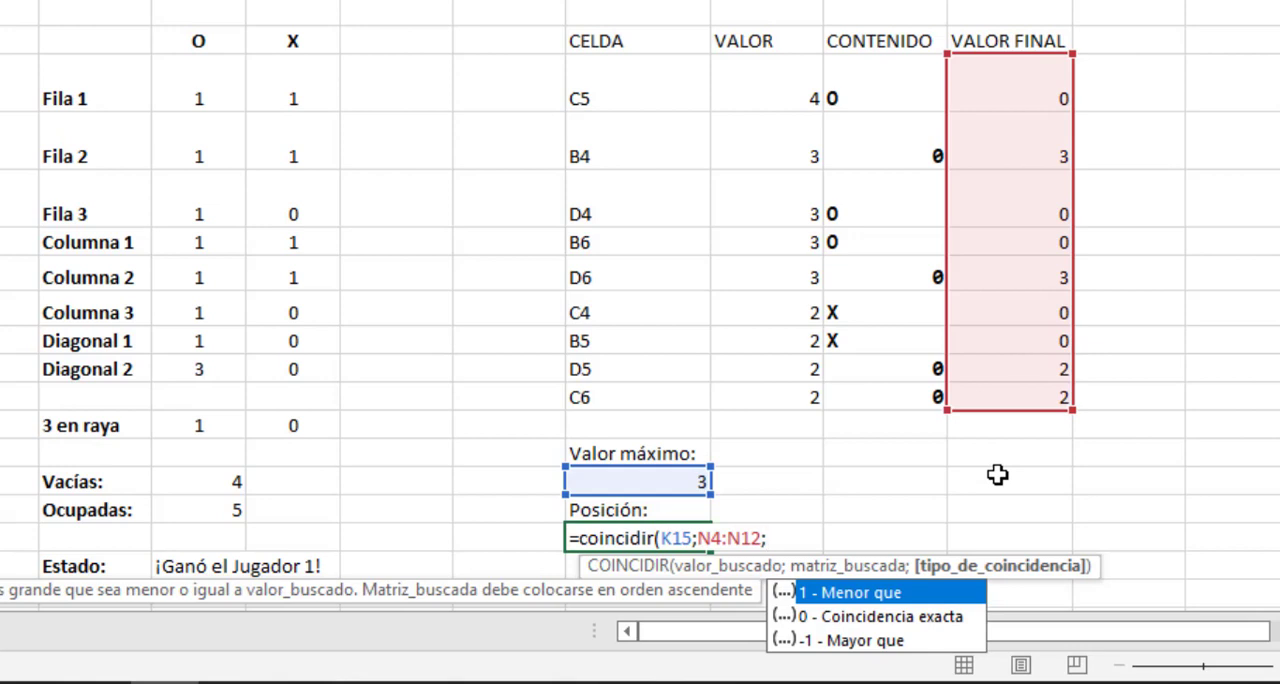
left_click(878, 617)
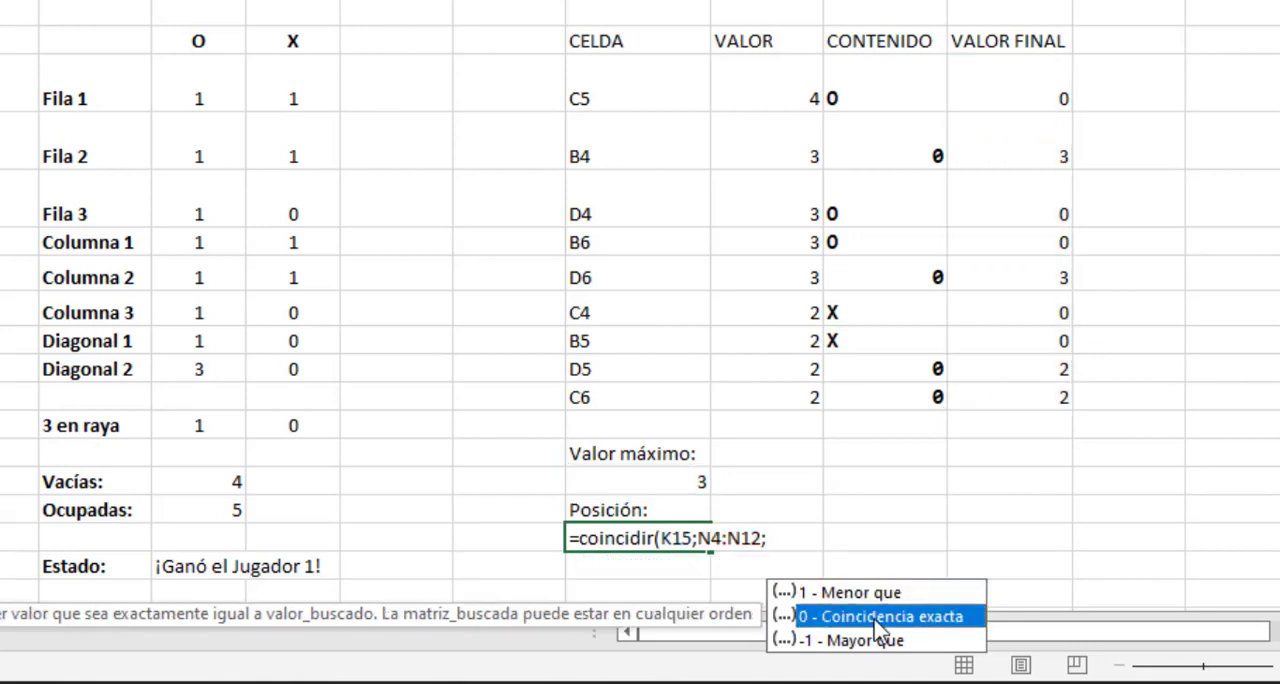
double_click(878, 628)
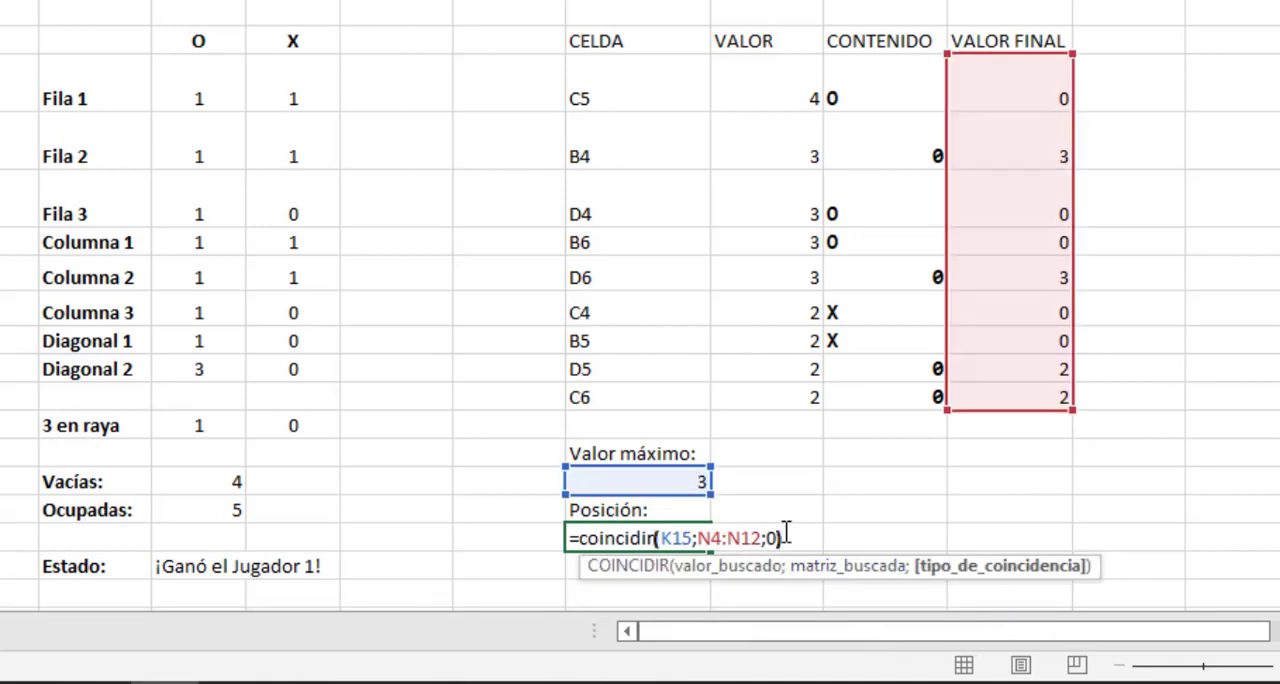
key("Return")
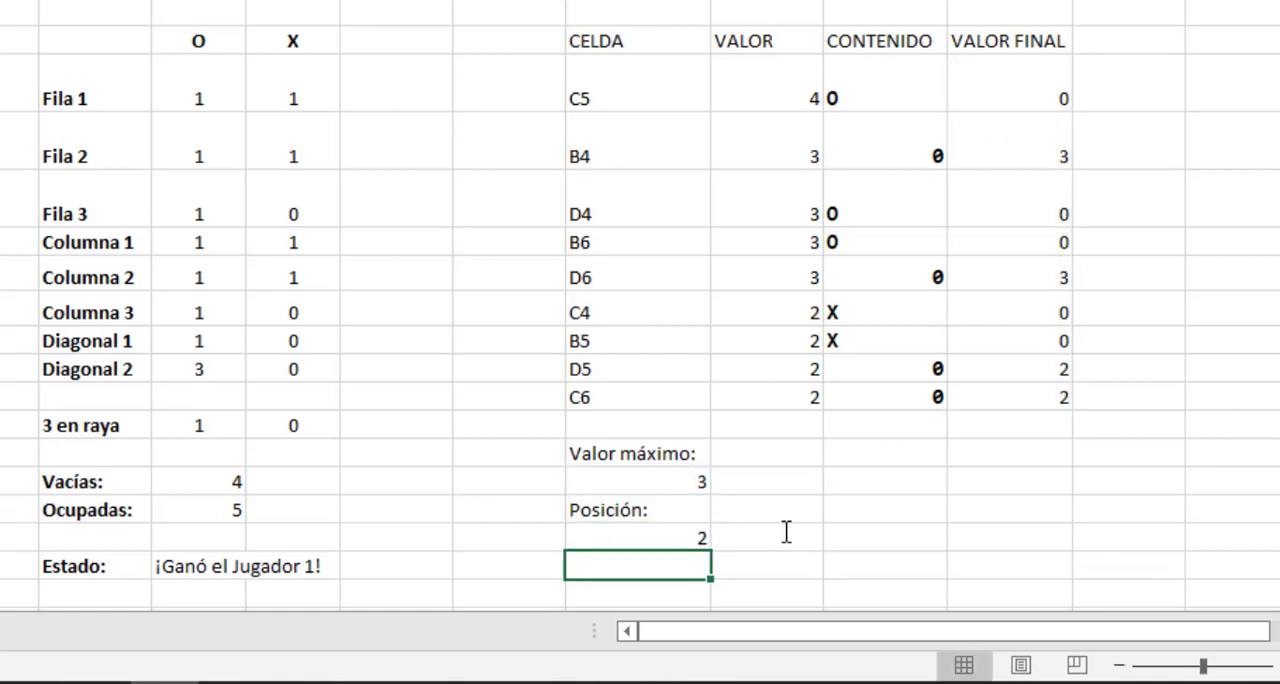
Check the position result and maximum value against the VALOR FINAL entries and the matching CELDA references.
left_click(620, 537)
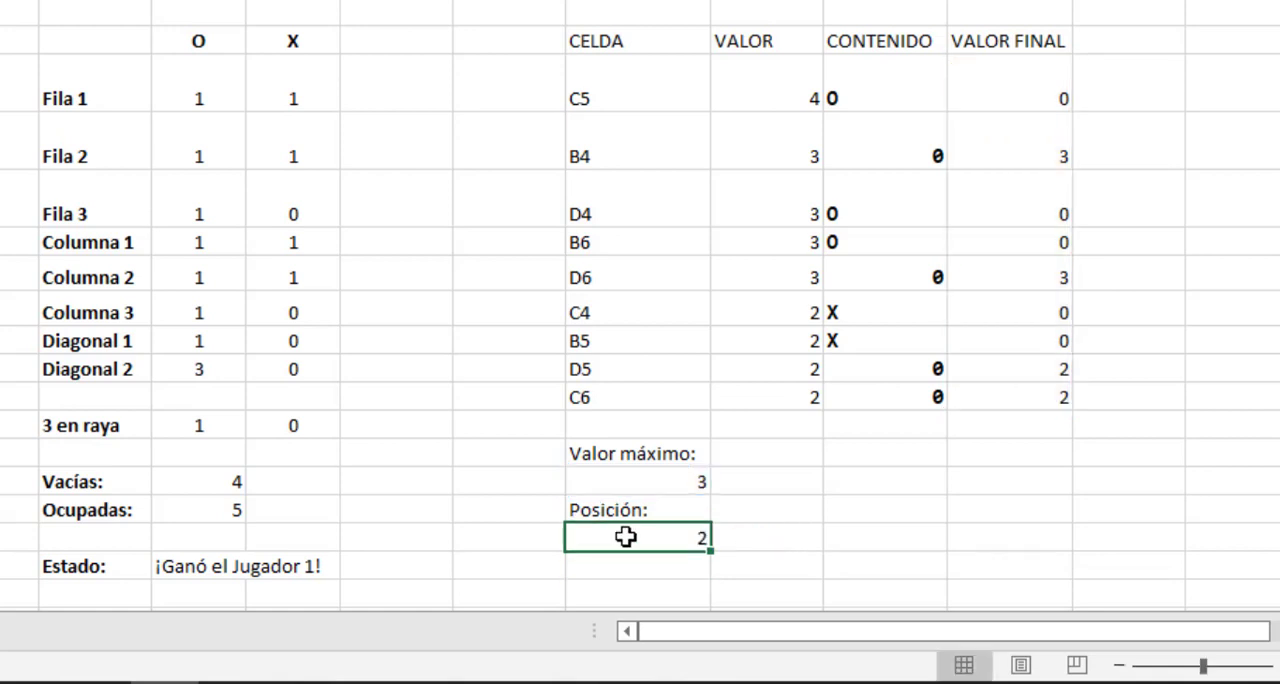
left_click(670, 485)
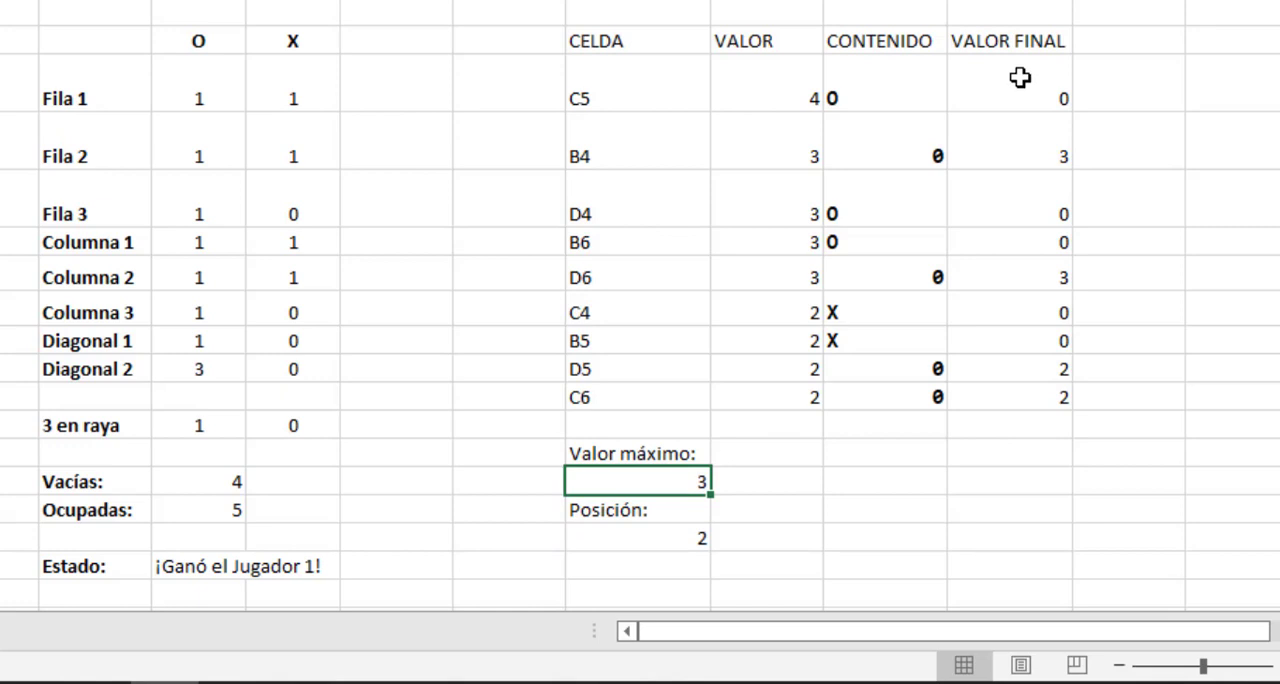
left_click(1022, 146)
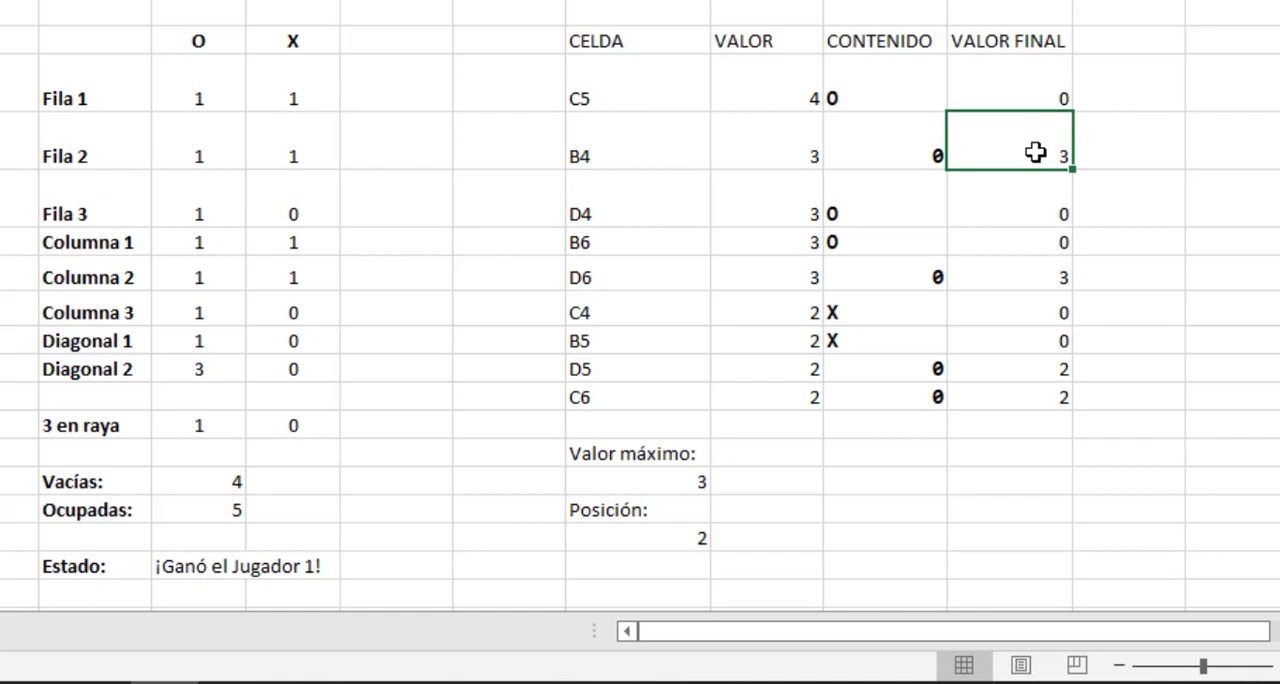
left_click_drag(626, 90, 615, 280)
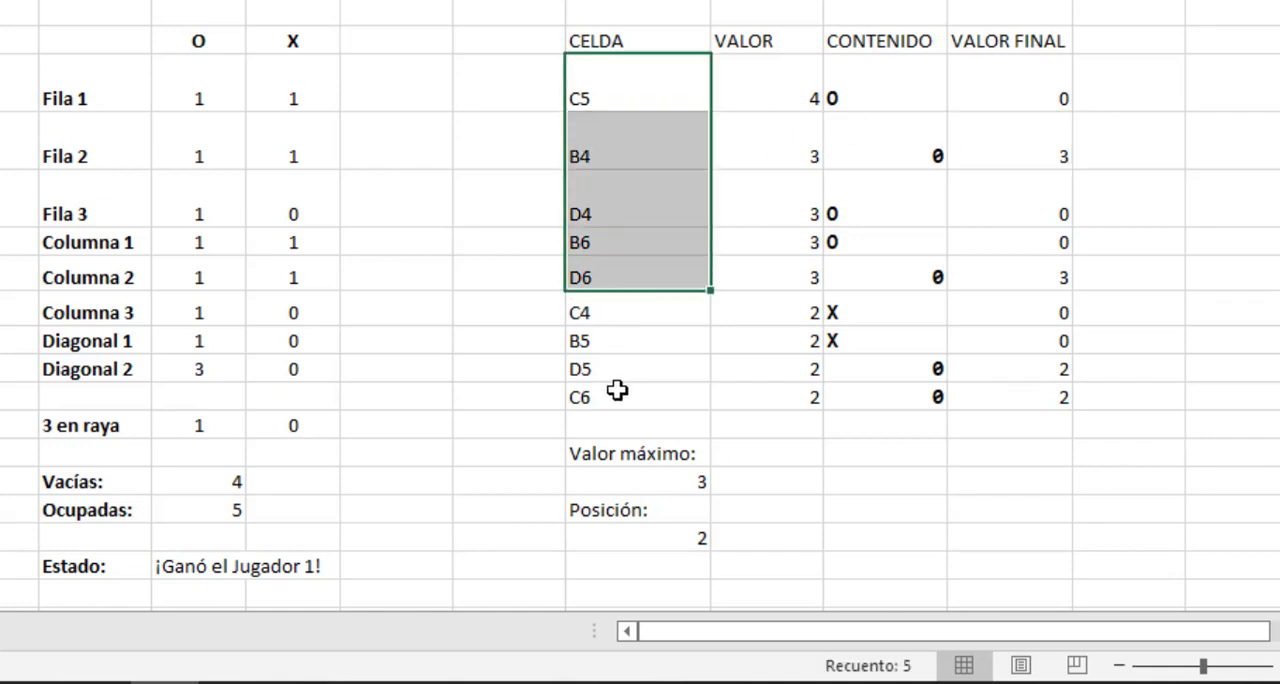
left_click_drag(617, 391, 617, 396)
left_click(630, 100)
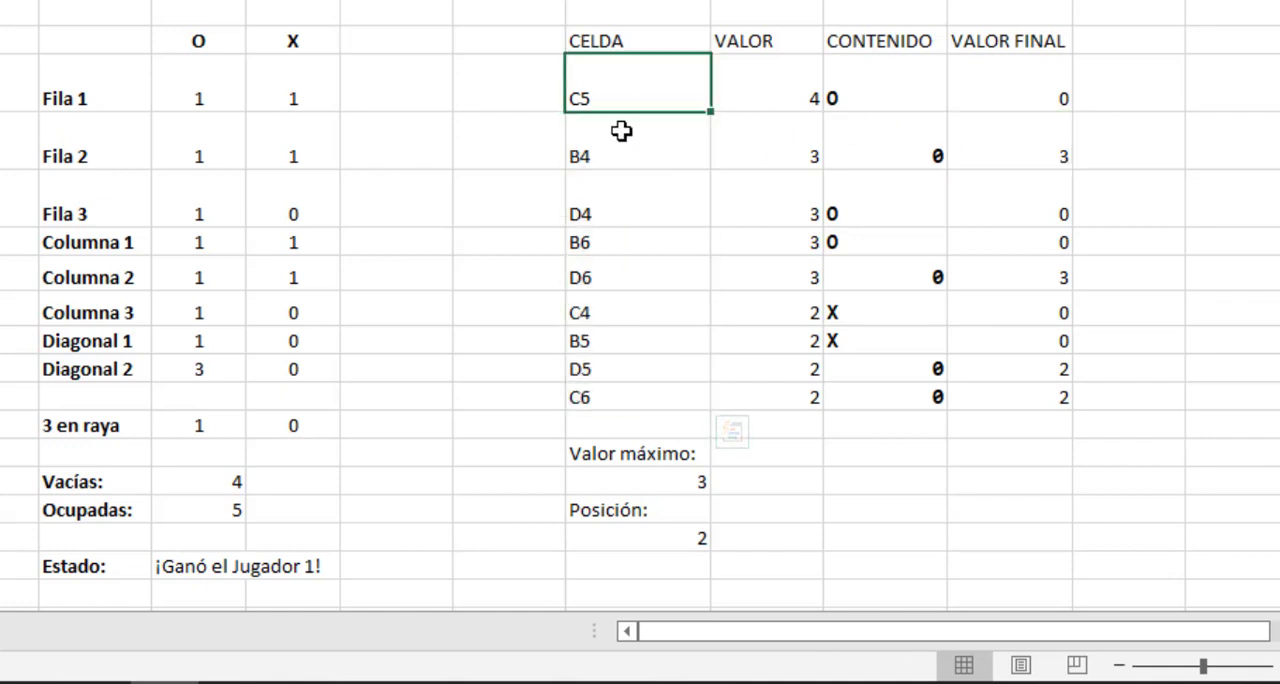
left_click(609, 176)
left_click(609, 151)
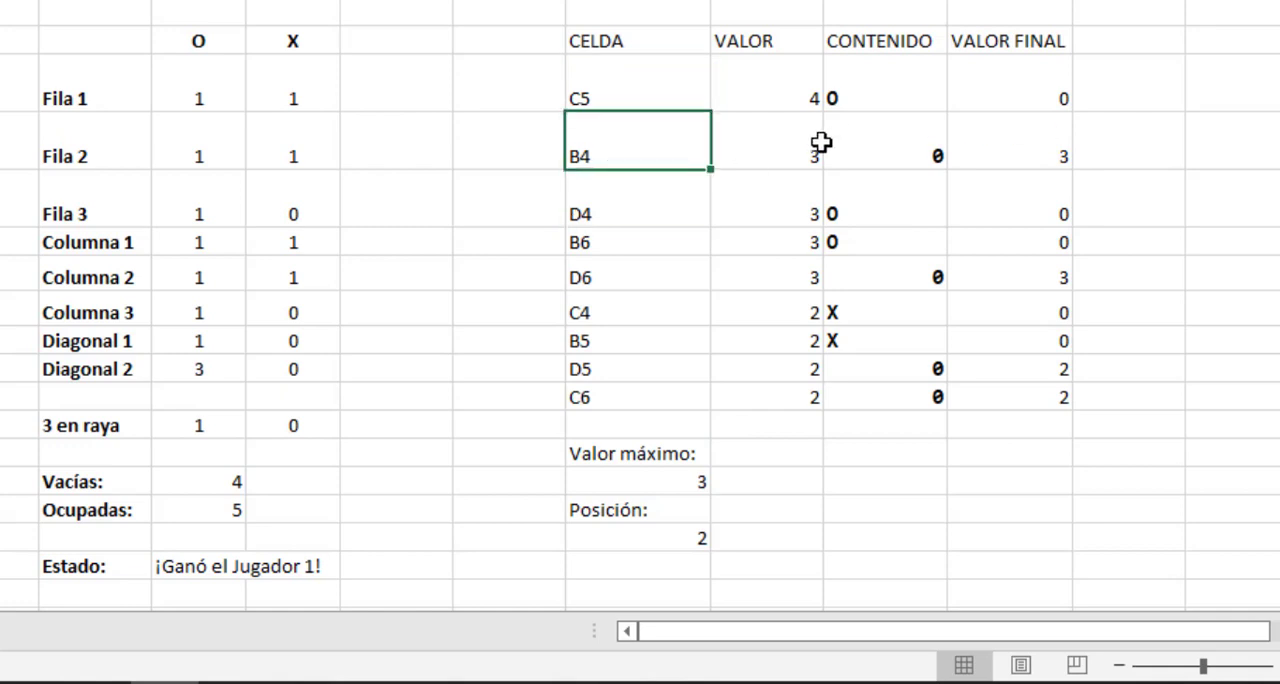
left_click(1008, 140)
left_click(683, 141)
Add the label "Mejor casilla:" in M14, beside the maximum value label.
left_click(837, 454)
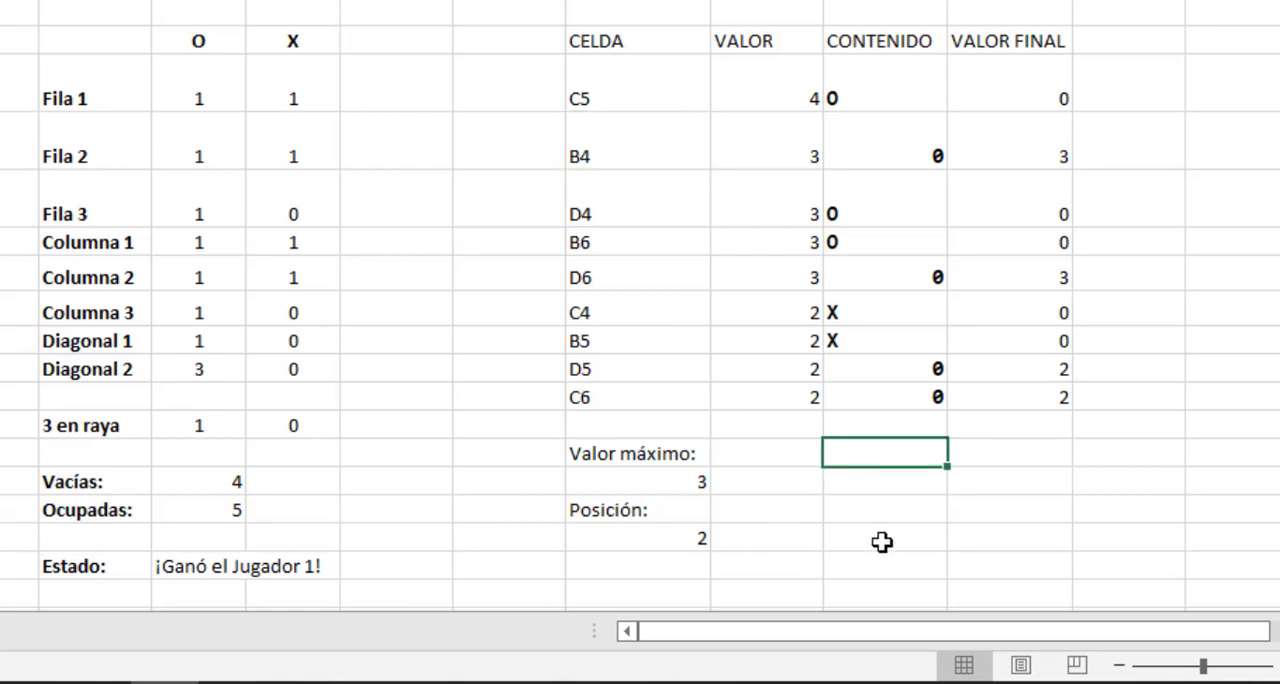
type("Celda")
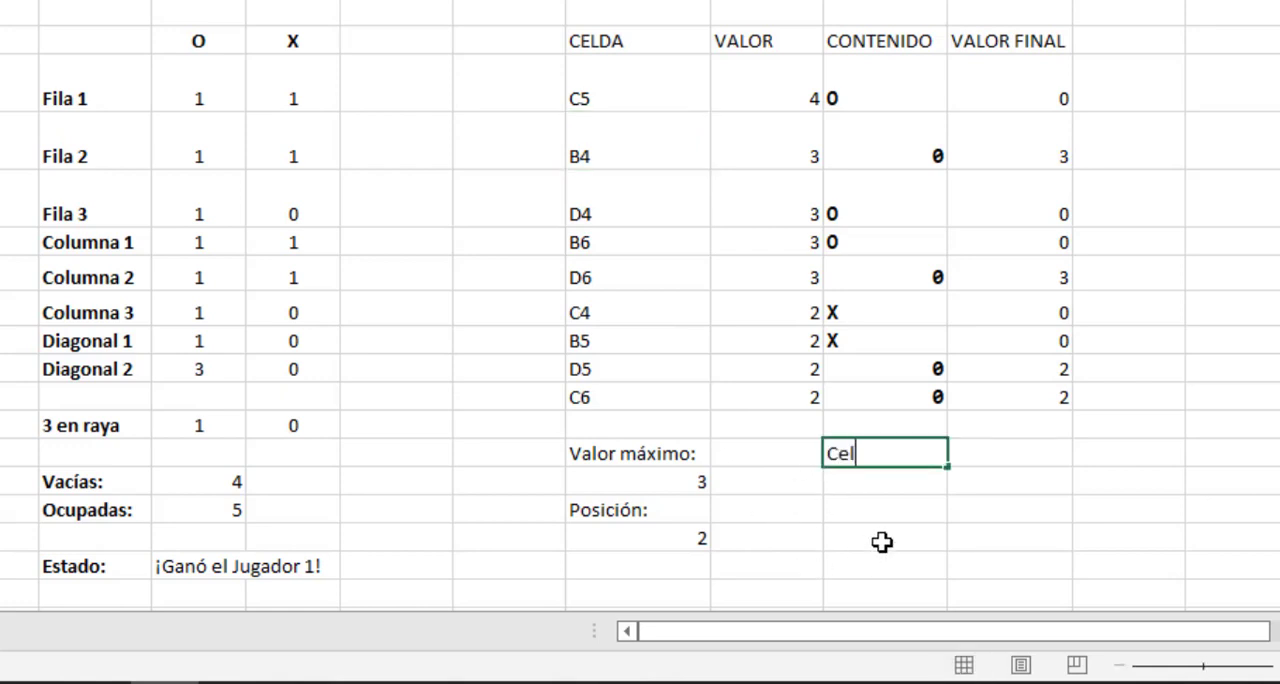
key("BackSpace")
key("BackSpace")
key("BackSpace")
type("Mejor c")
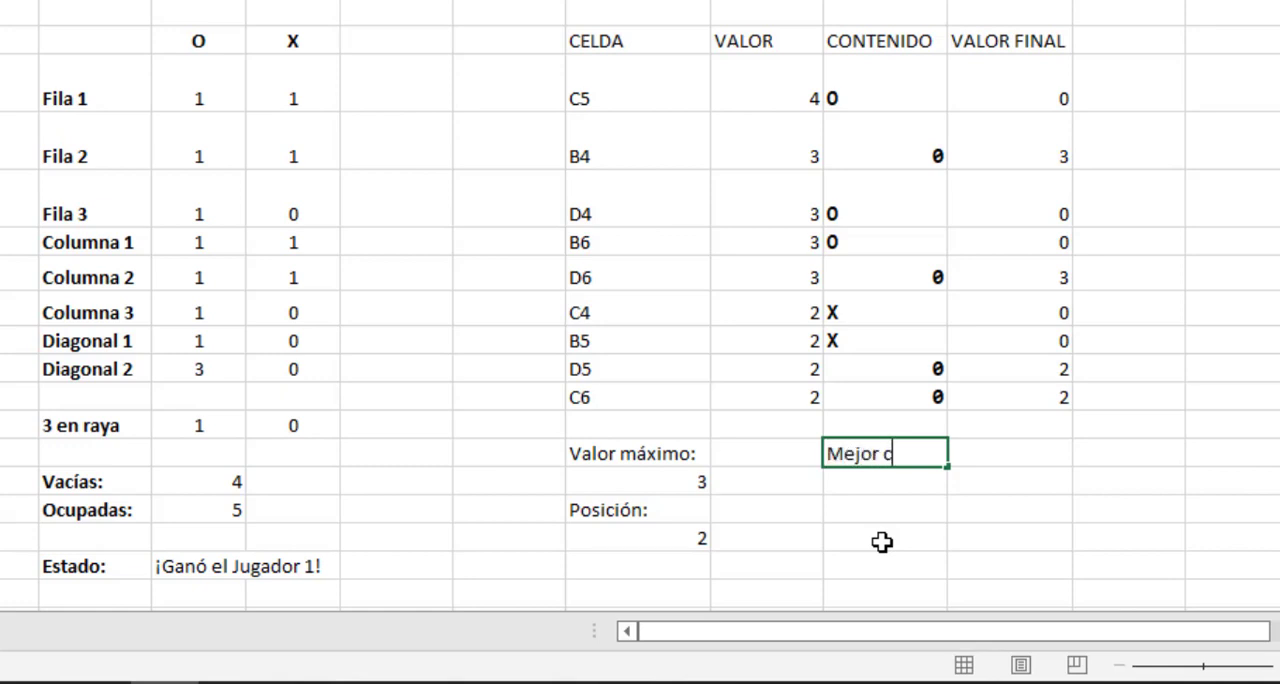
type("asilla:")
key("Return")
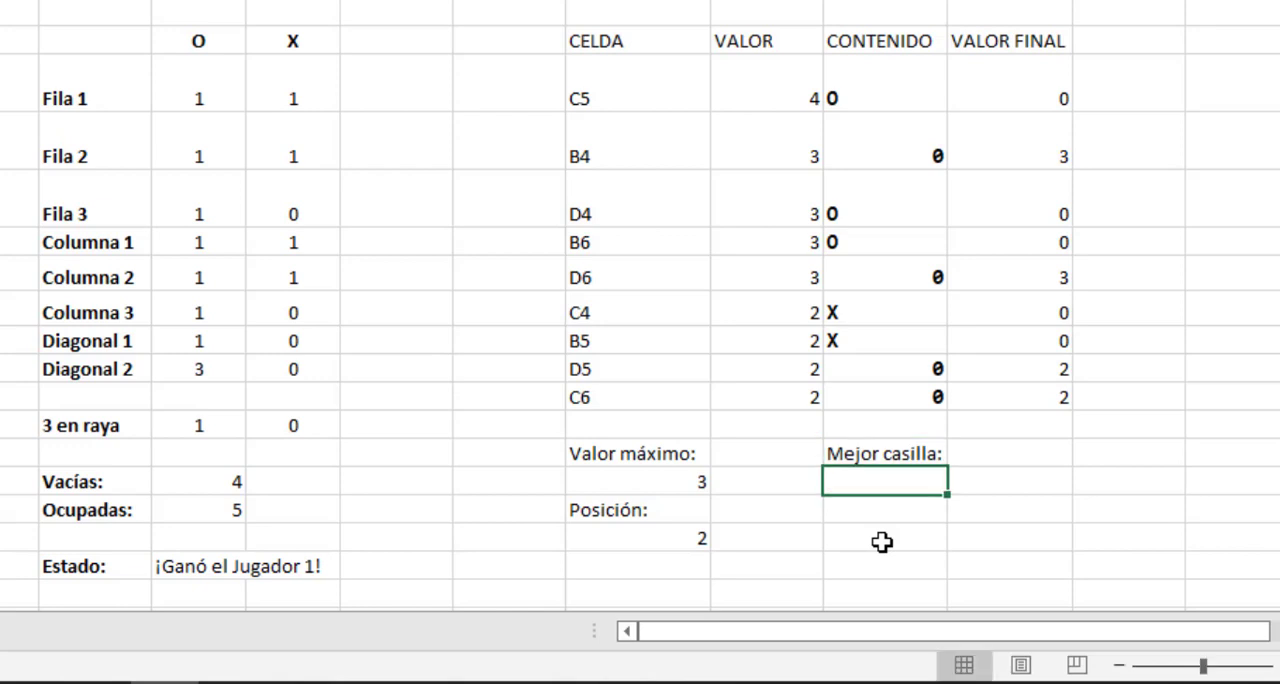
Retrieve the best square's cell reference in M15 with =INDICE(K4:K12;K17) and check it against the CELDA list.
type("=")
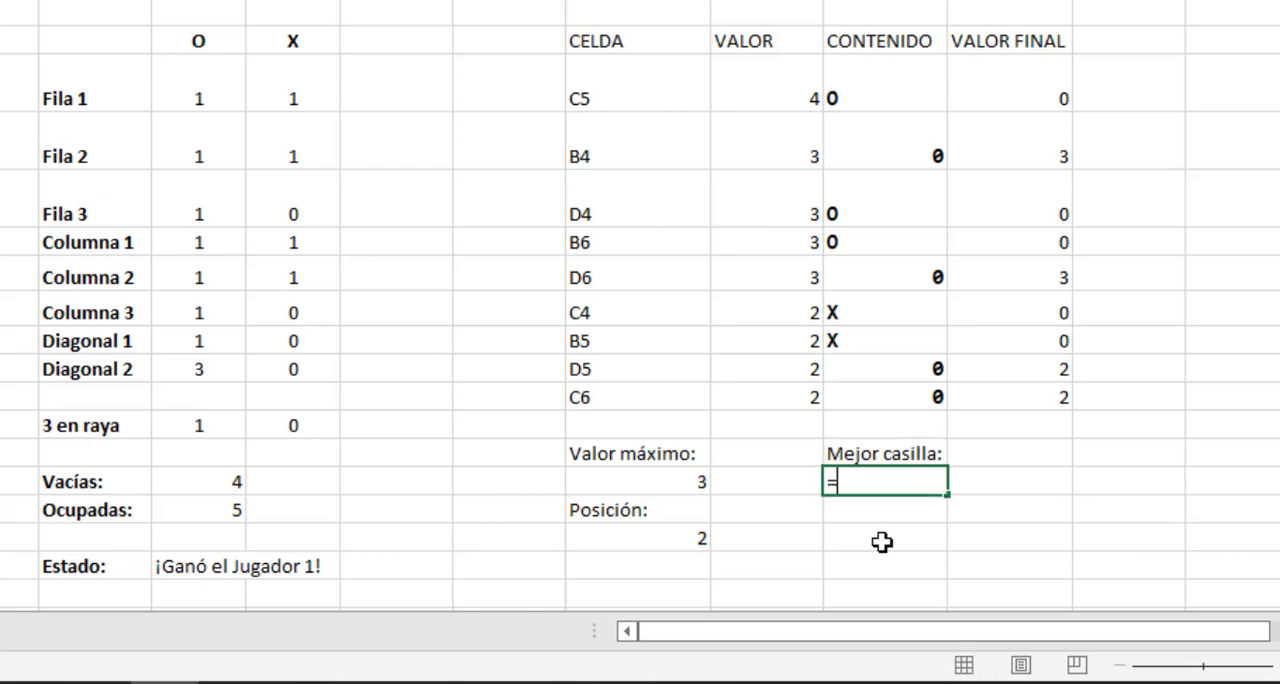
type("indice(")
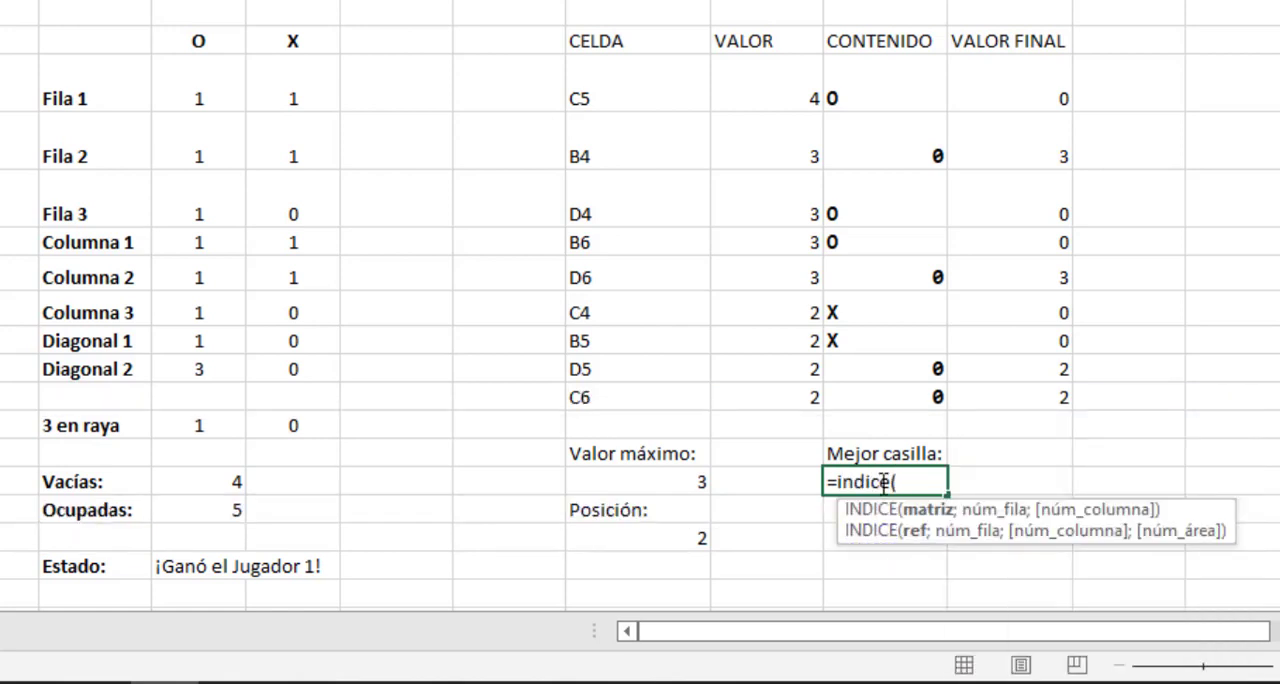
left_click(620, 80)
left_click_drag(631, 208, 635, 395)
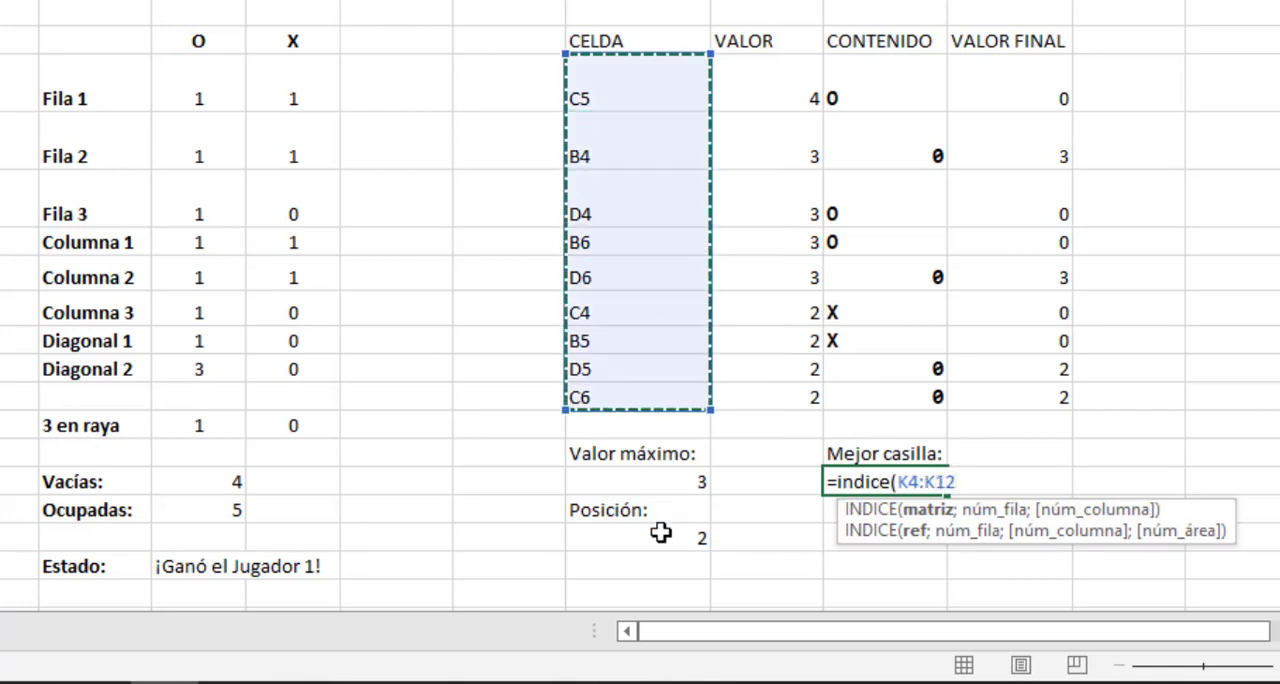
type(";")
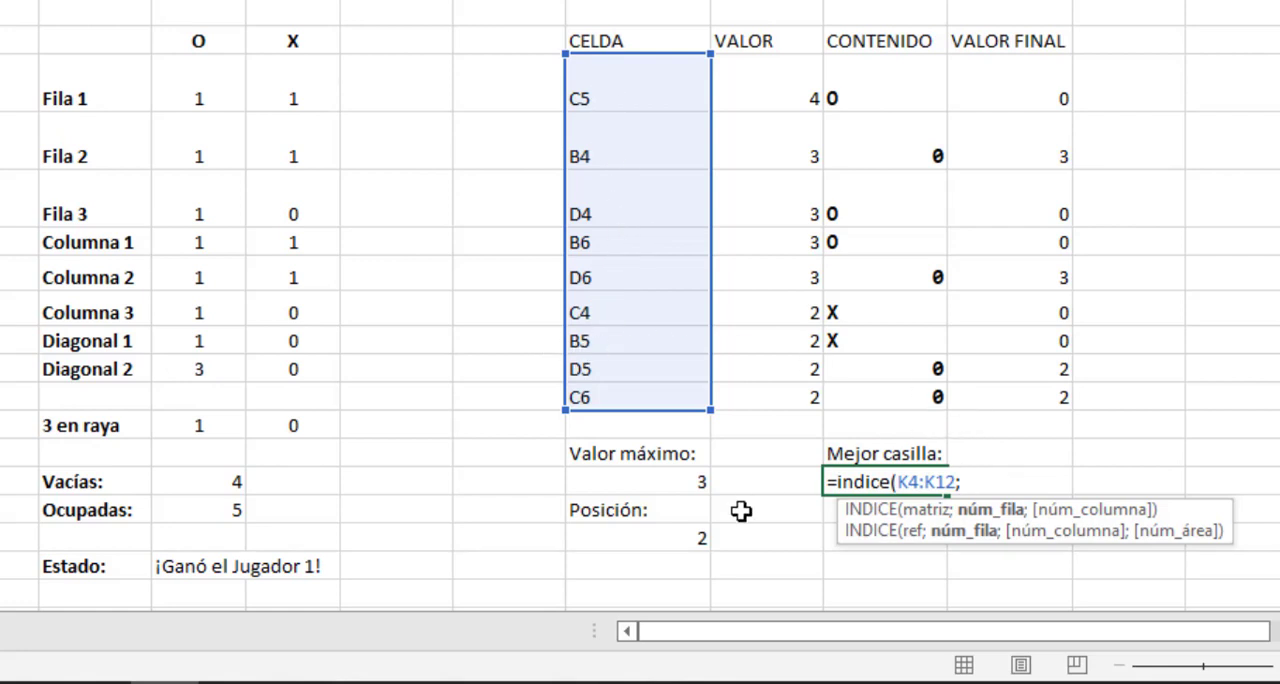
left_click(672, 537)
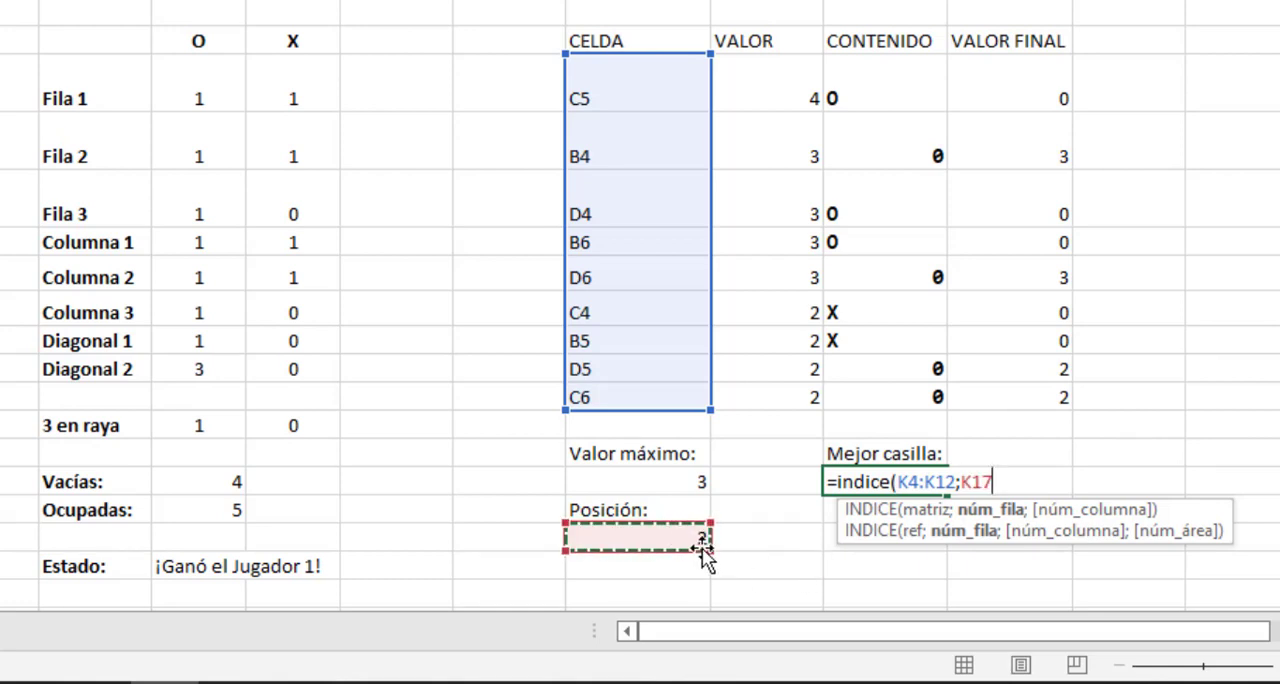
type(")")
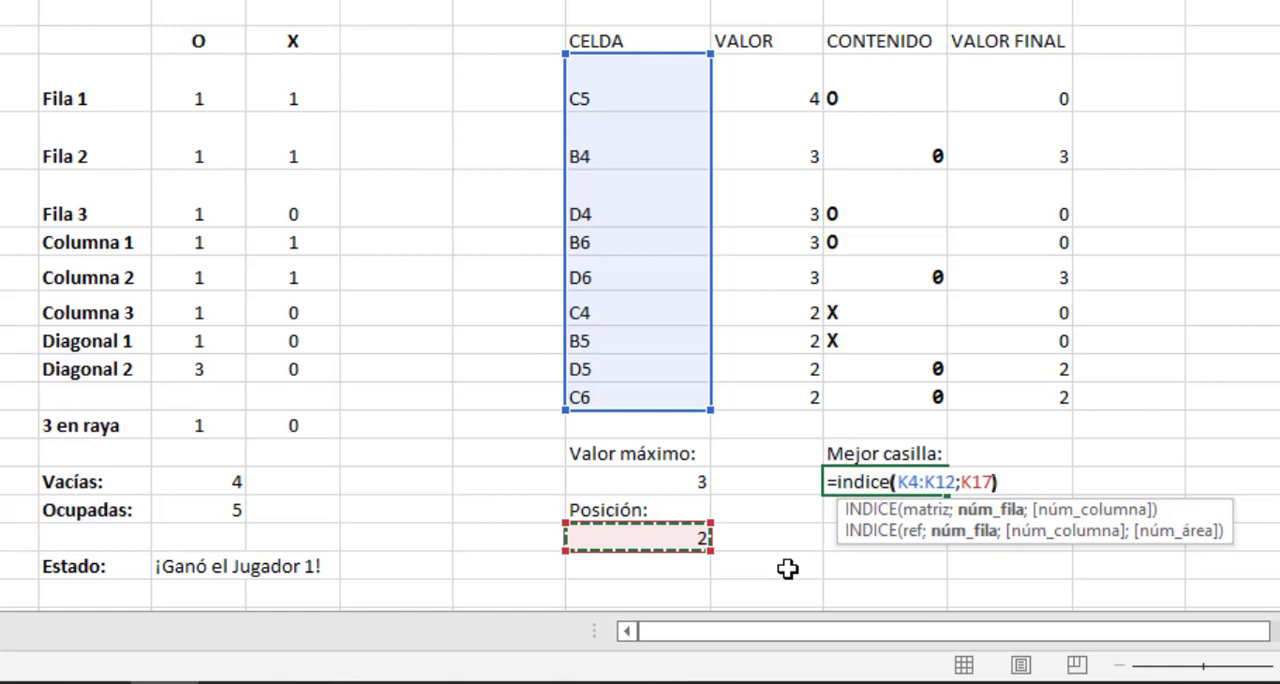
key("Return")
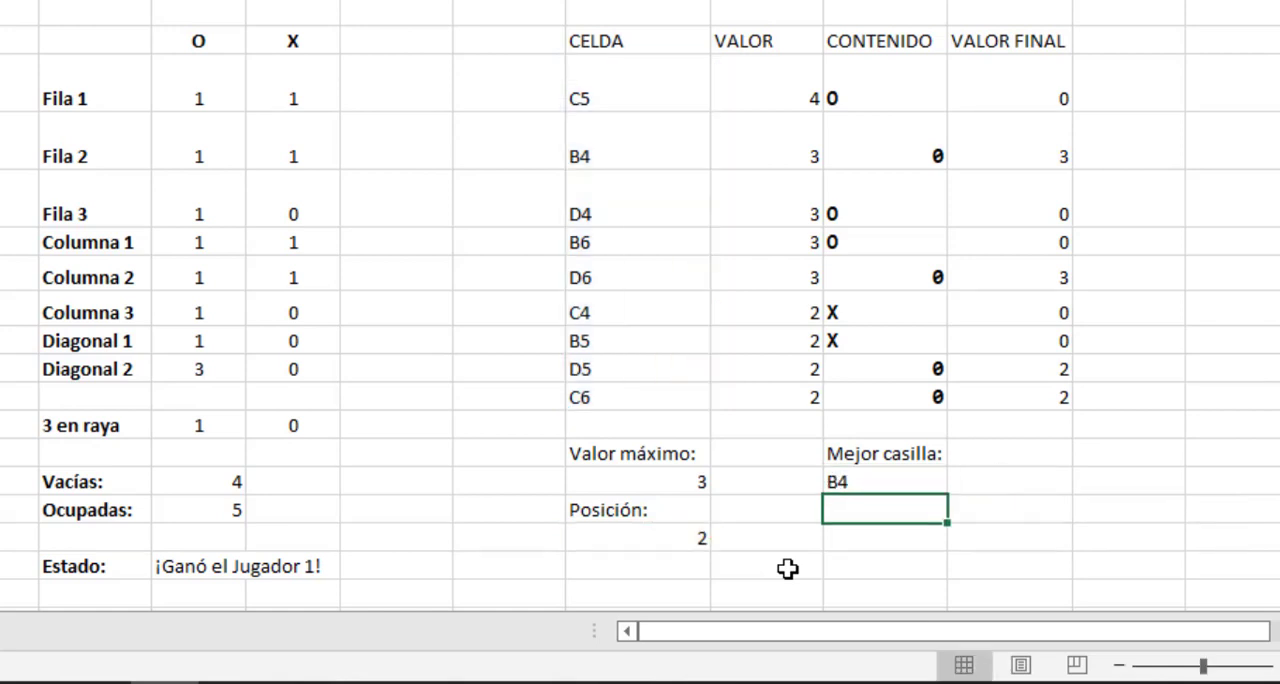
left_click(636, 142)
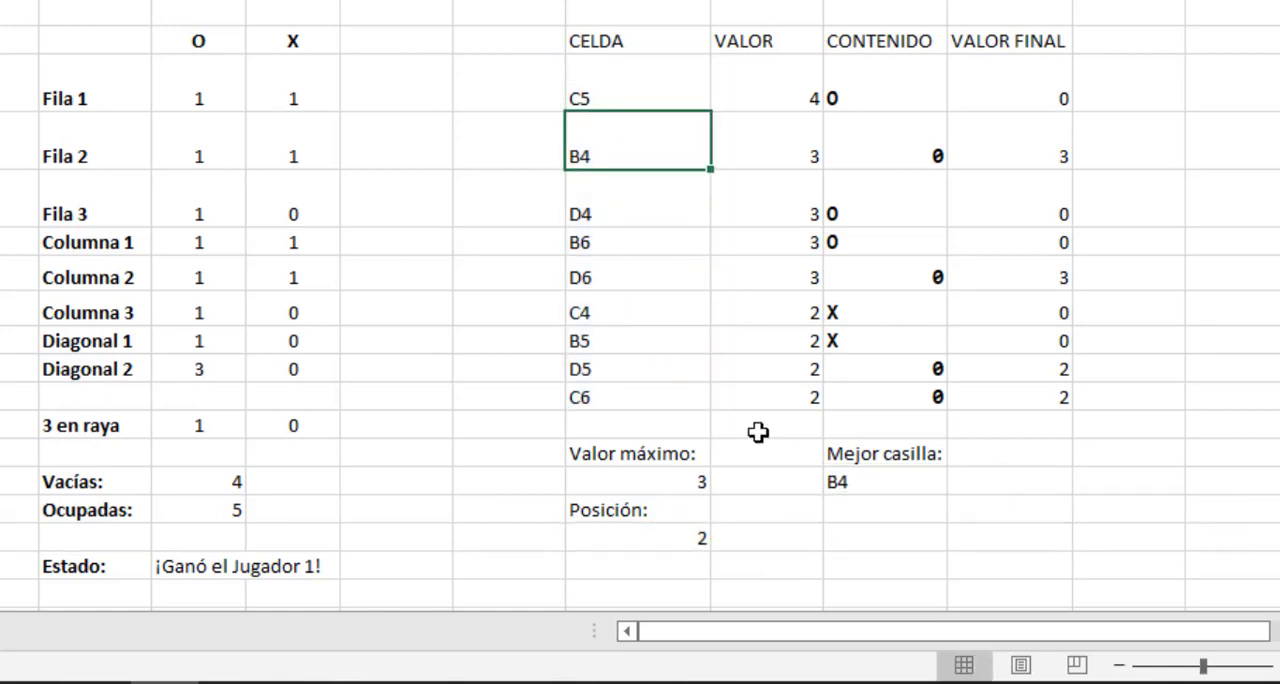
left_click(870, 485)
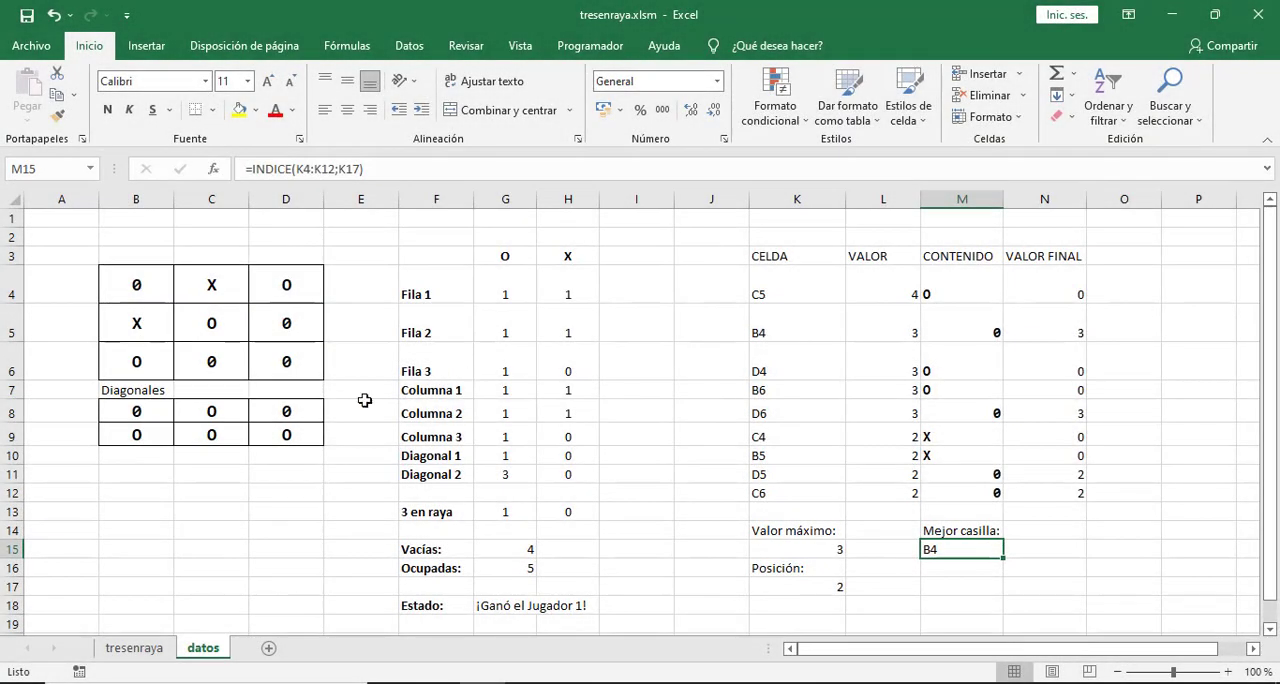
On the tresenraya sheet, enable design mode and open the click procedure of the O button below the board.
left_click(149, 655)
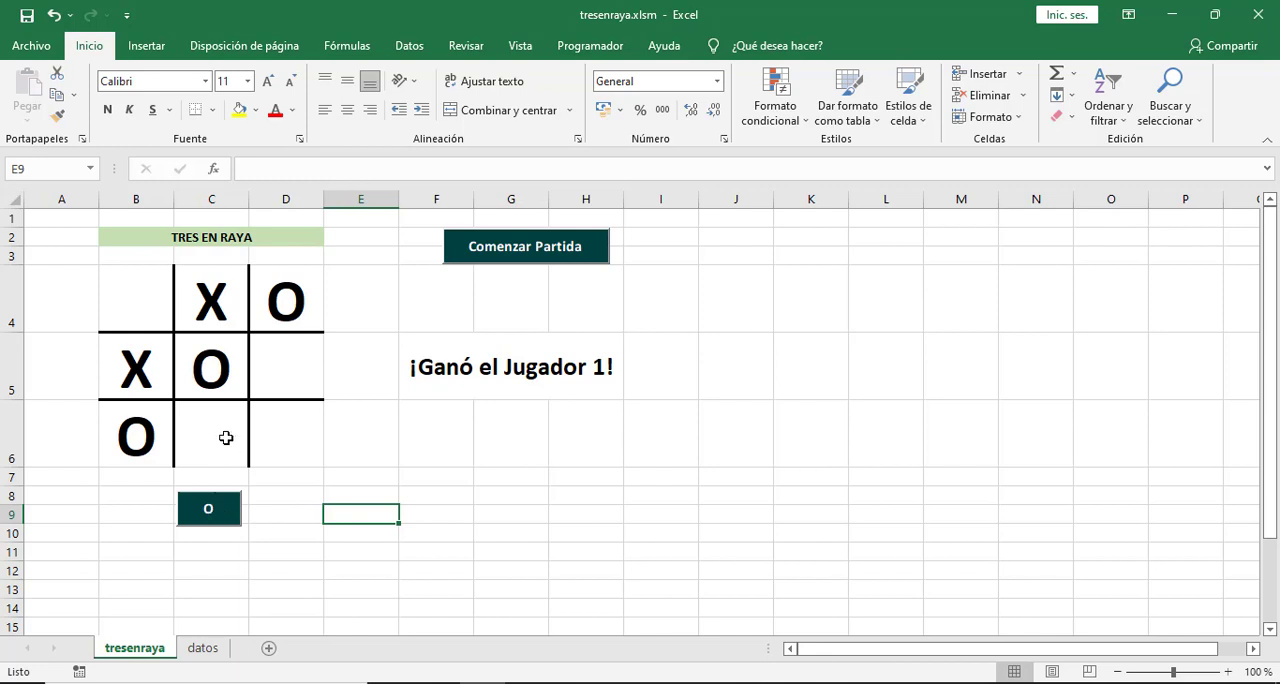
left_click(592, 48)
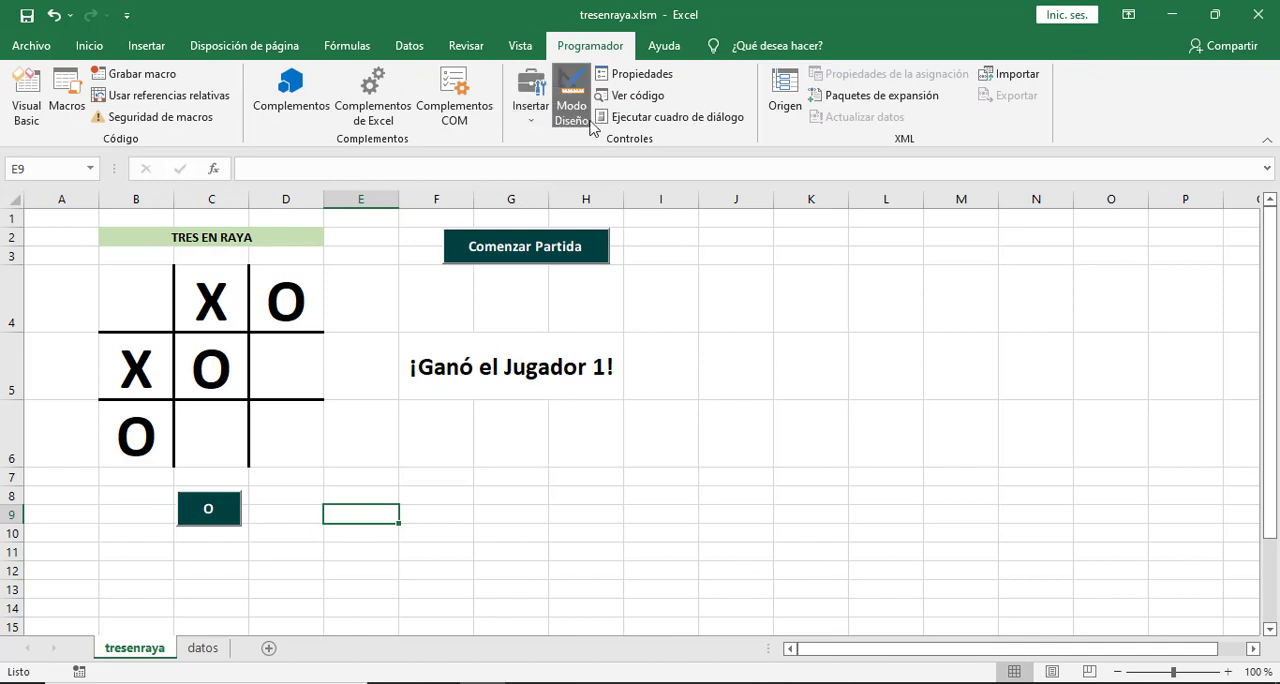
left_click(571, 95)
left_click(211, 509)
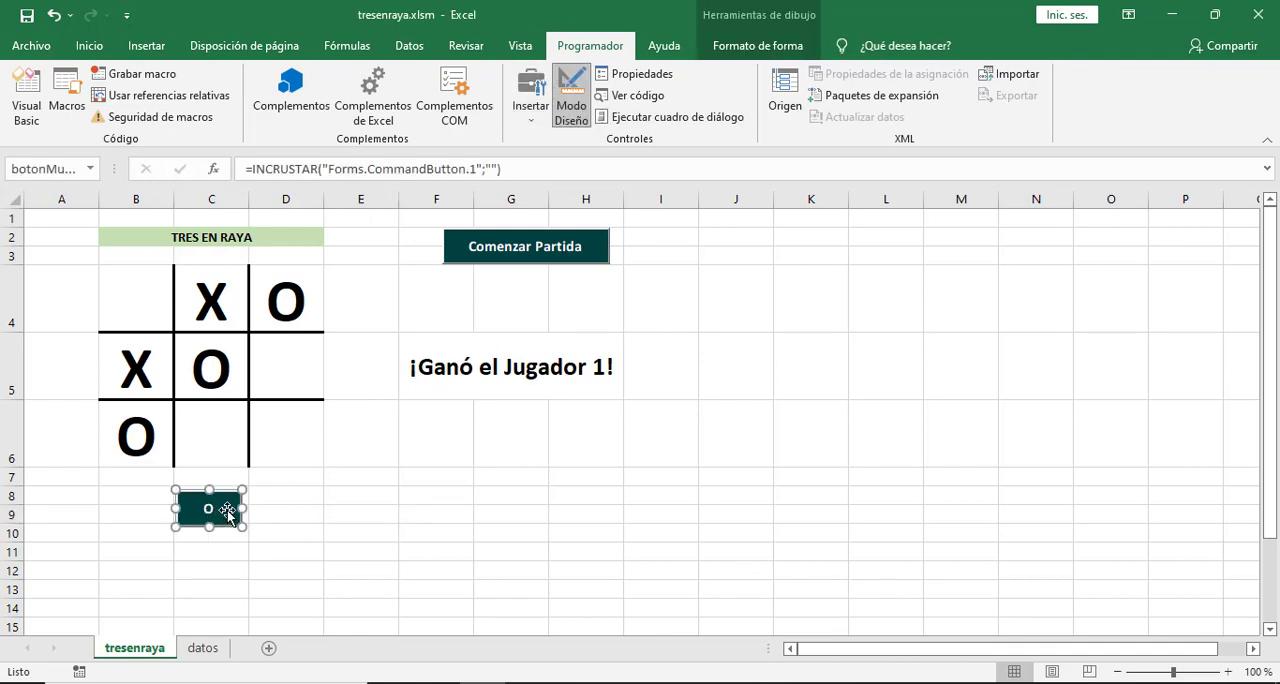
double_click(227, 510)
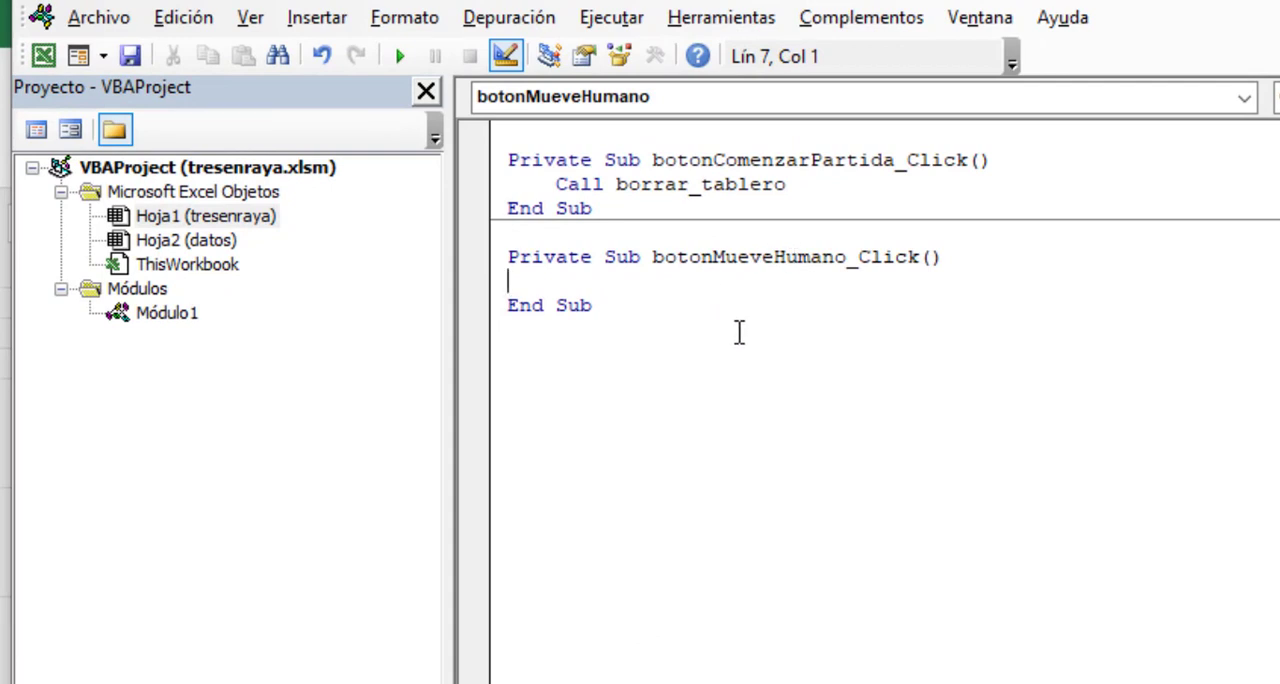
Make the botonMueveHumano_Click procedure run Call colocar_ficha.
key("Tab")
type("Call moviien")
key("BackSpace")
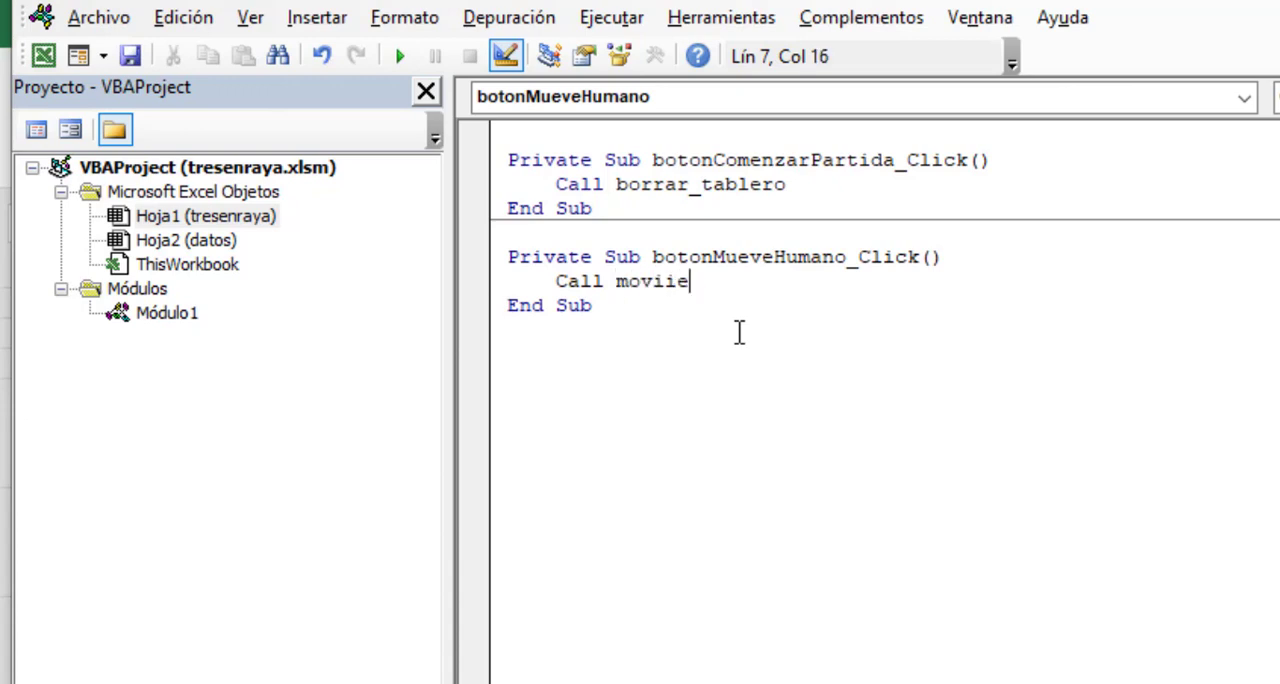
key("BackSpace")
key("BackSpace")
key("BackSpace")
key("BackSpace")
key("BackSpace")
key("BackSpace")
type("co")
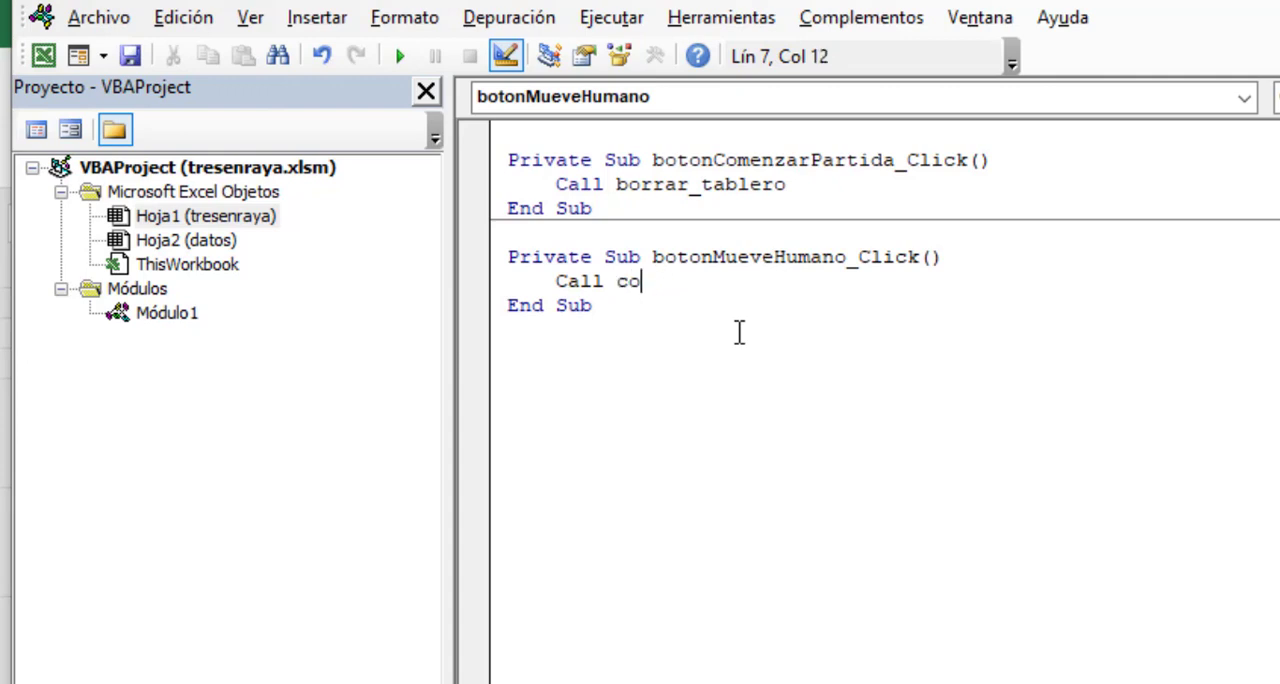
type("locar_ficha")
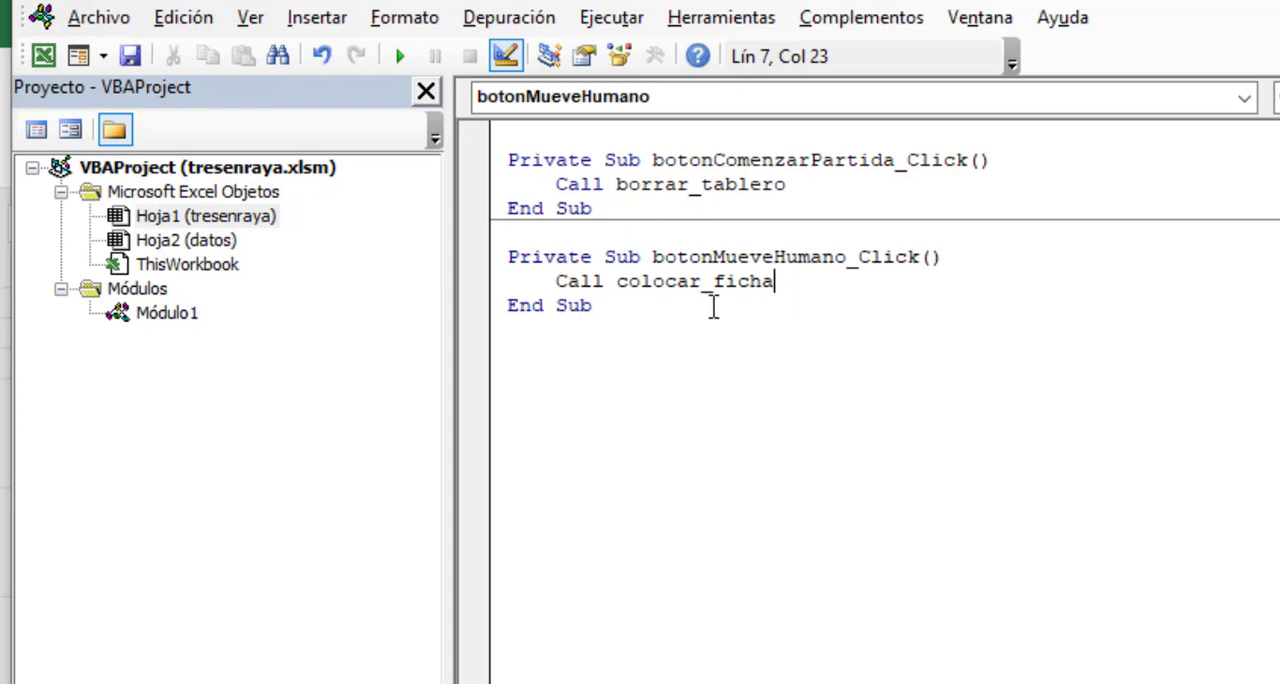
Create an empty procedure Sub colocar_ficha() in Módulo1, below borrar_tablero.
double_click(149, 322)
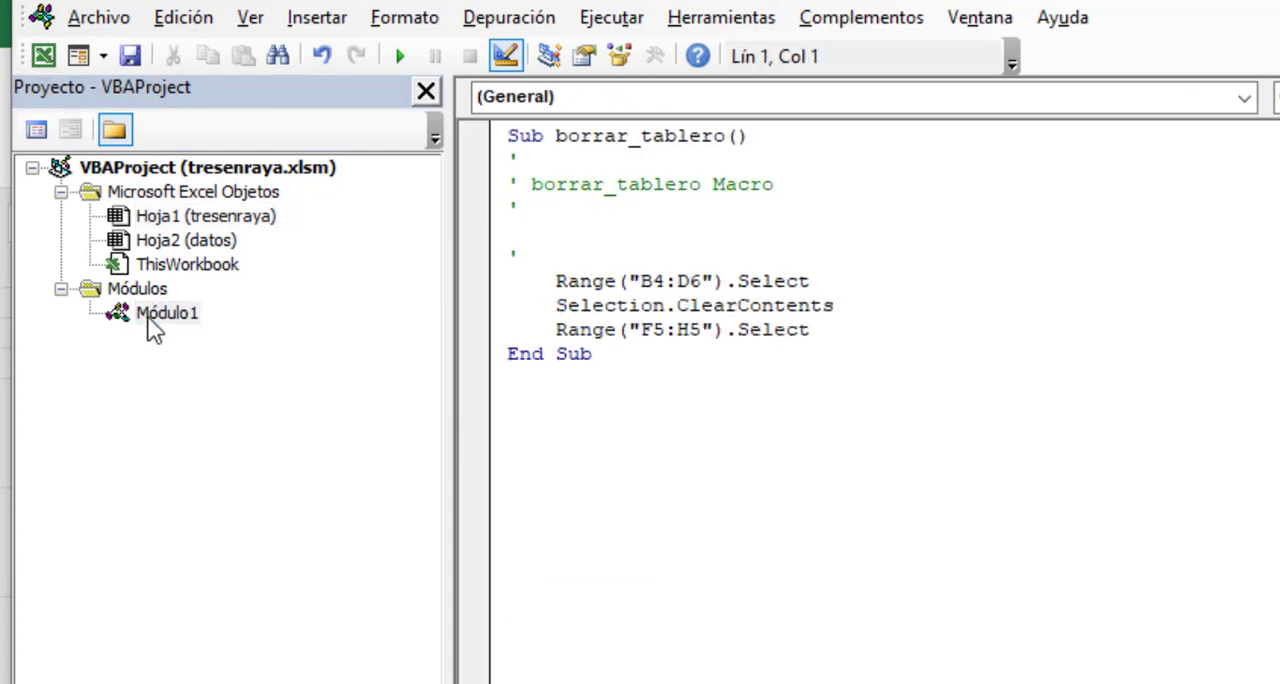
left_click(572, 398)
key("Return")
type("Sub")
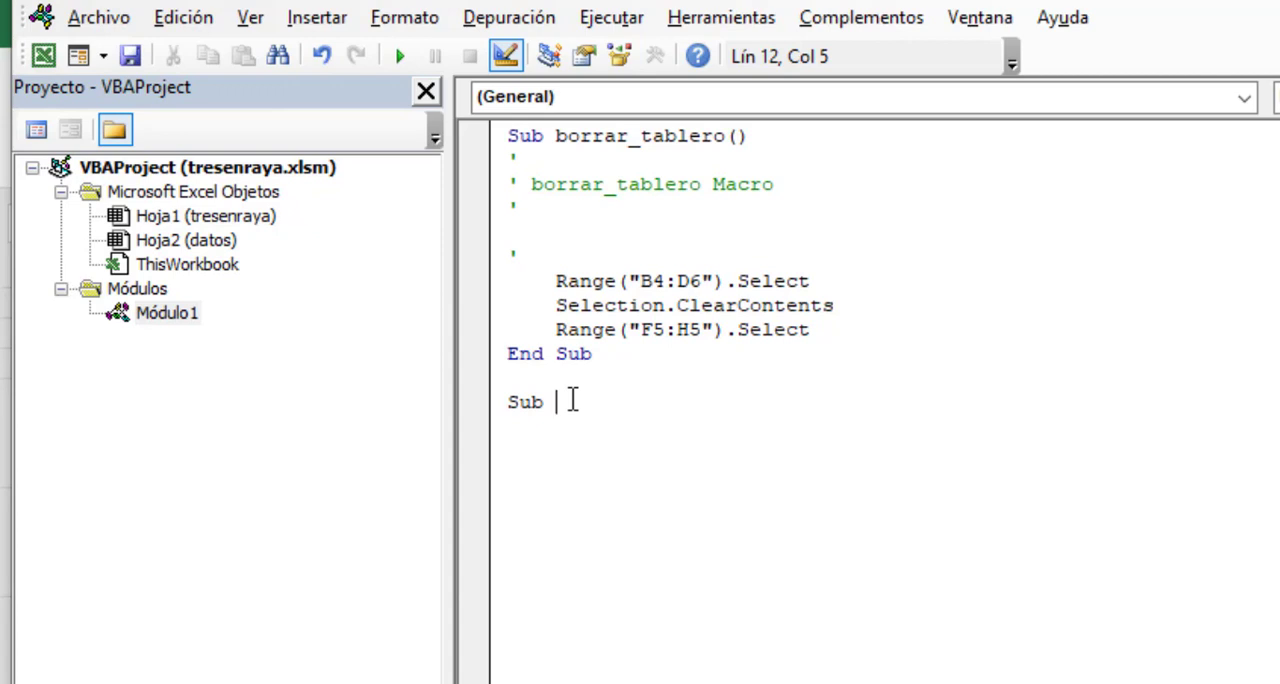
double_click(237, 219)
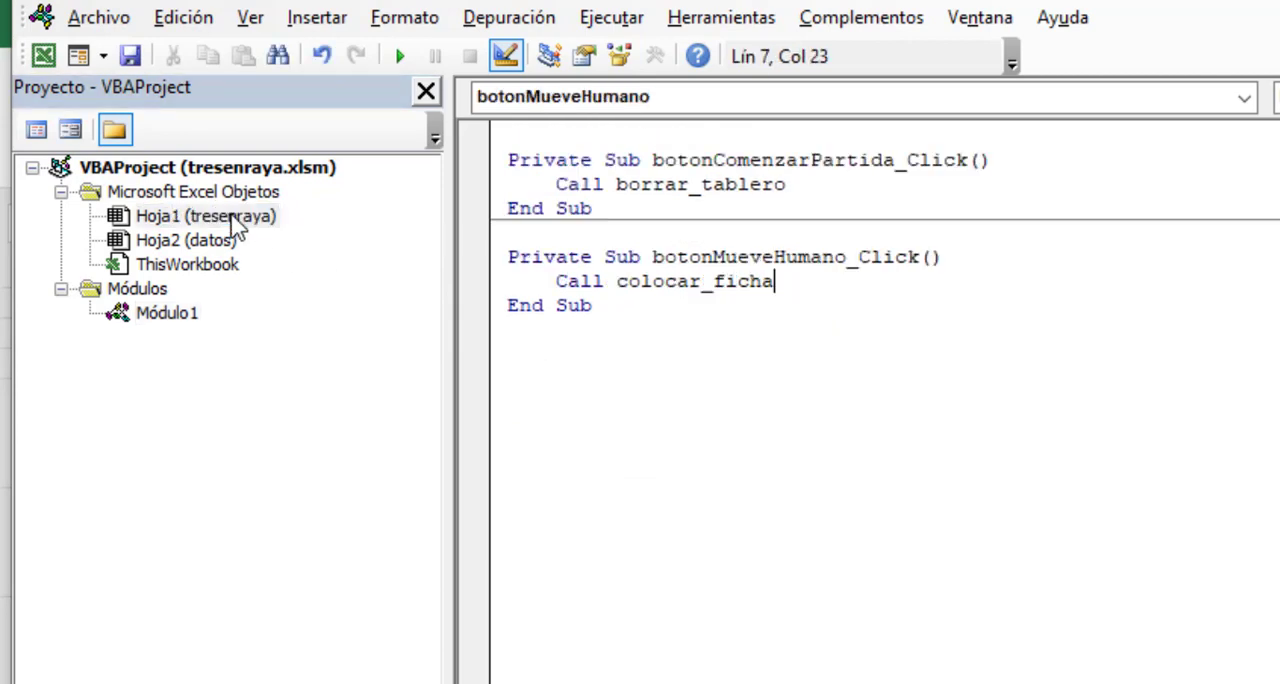
left_click(160, 316)
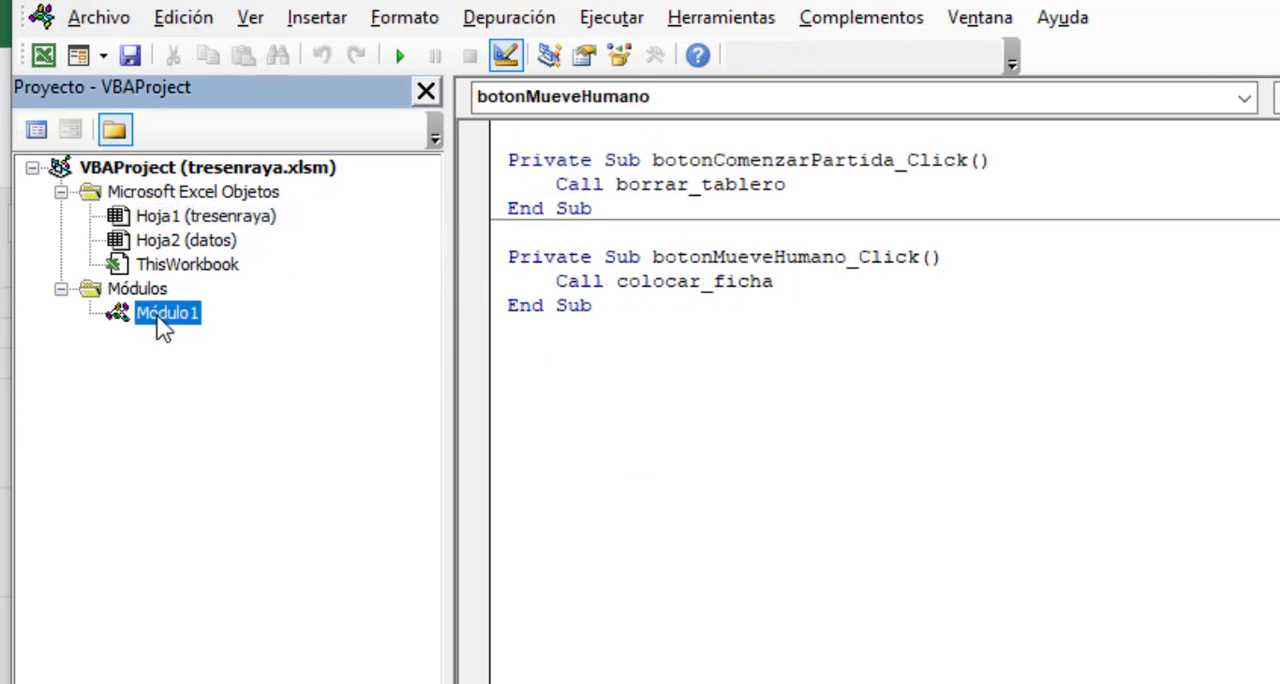
double_click(158, 322)
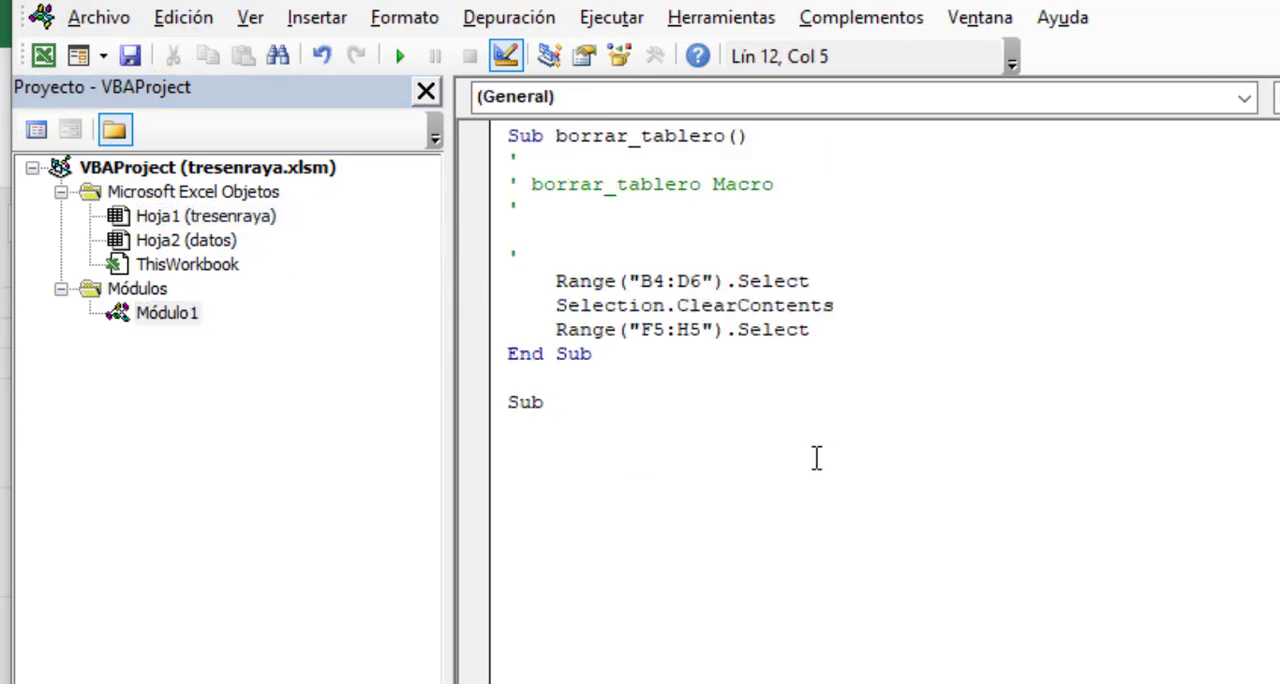
type("colocar_ficha")
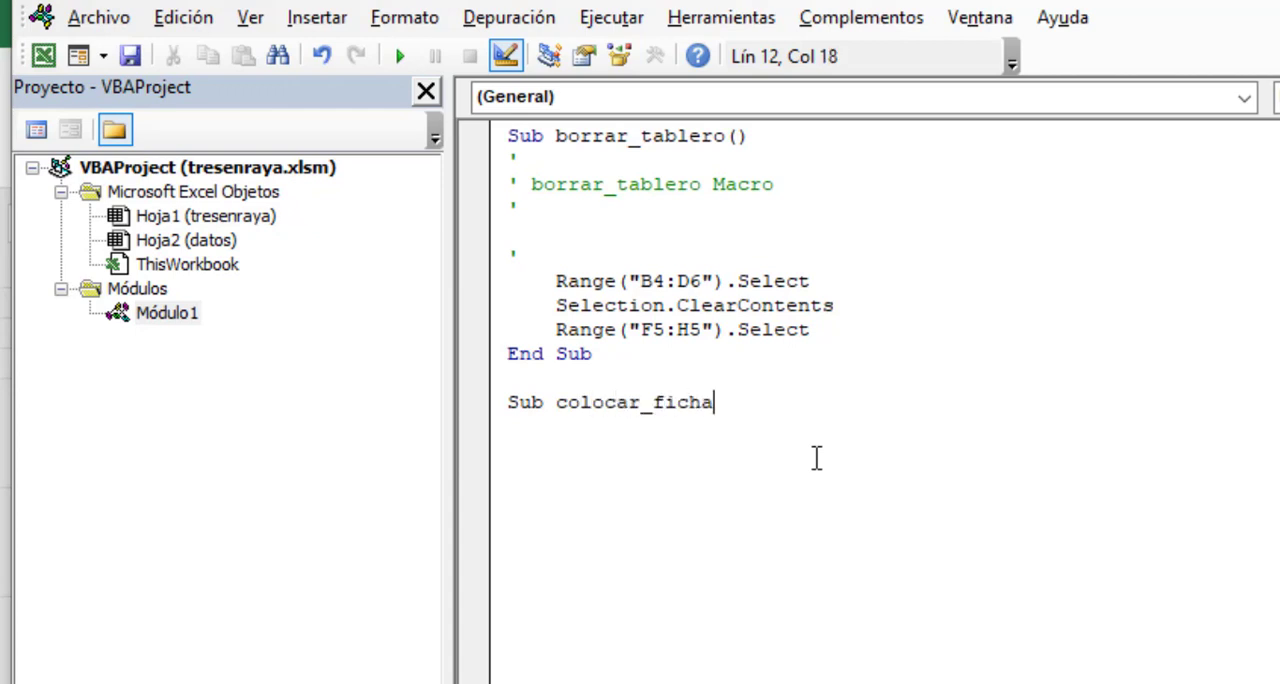
key("Return")
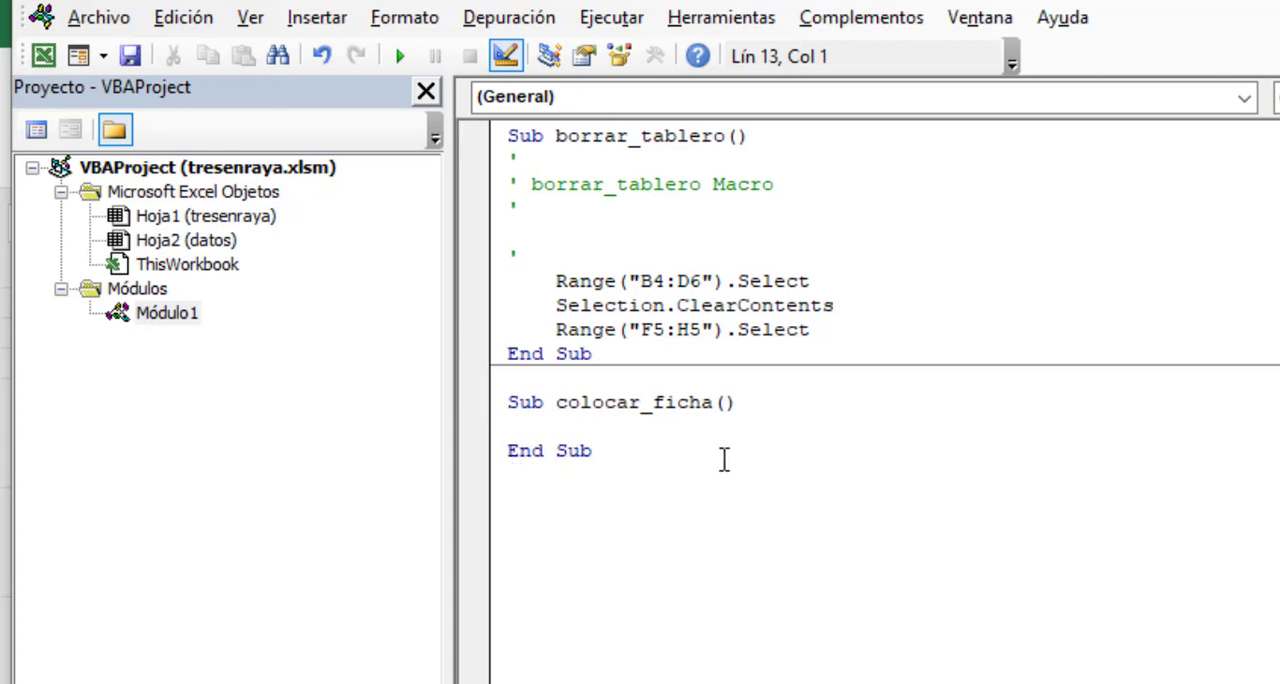
In colocar_ficha, write the human's mark into the selected cell with Selection.Value = "O".
key("Tab")
type("Selection")
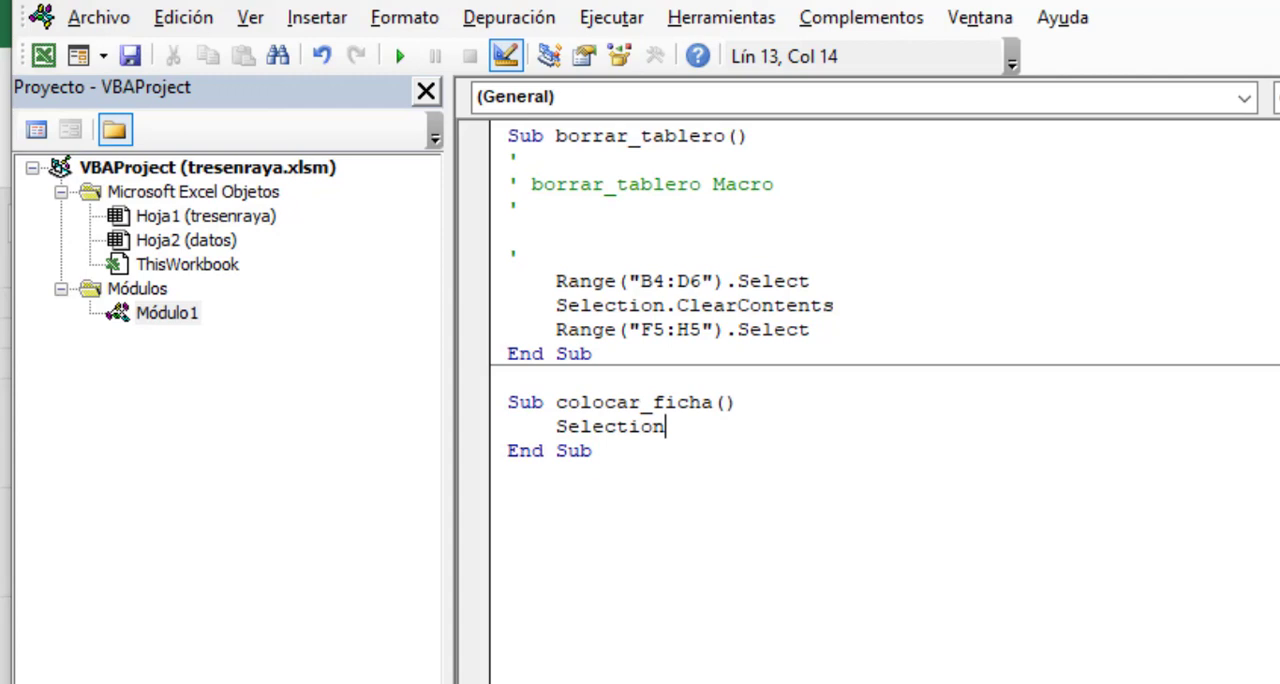
type(".value")
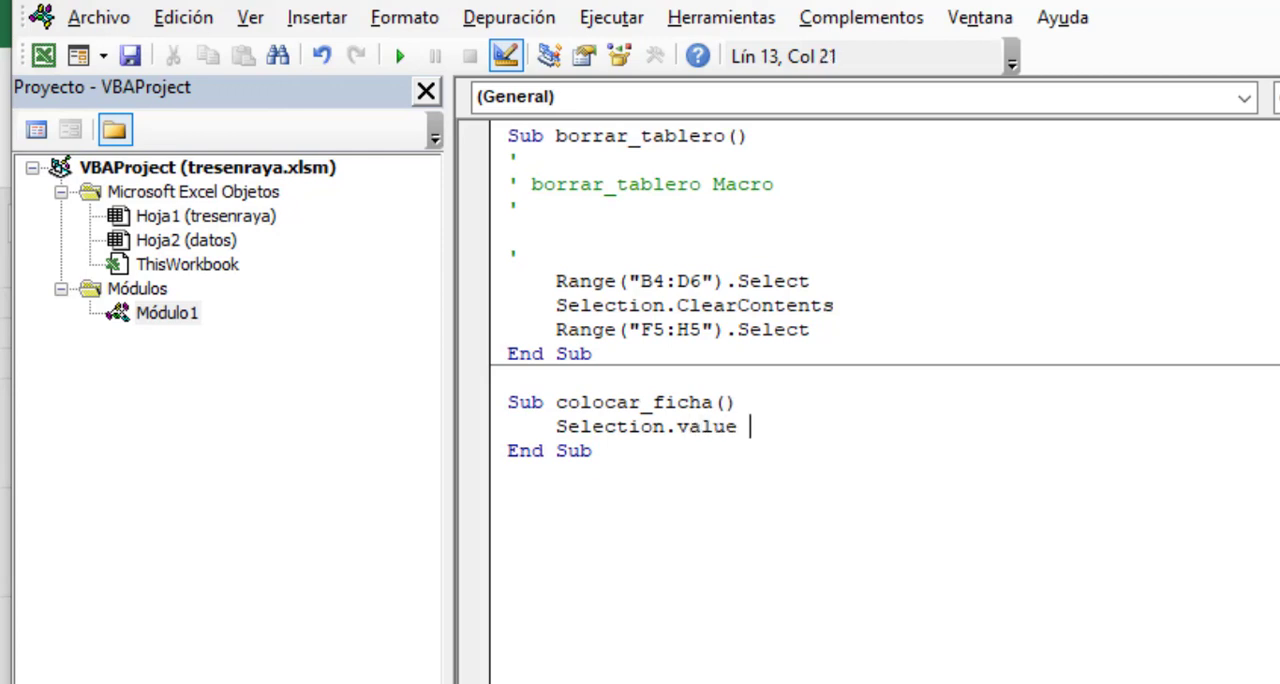
type(" = \"O\"")
key("Return")
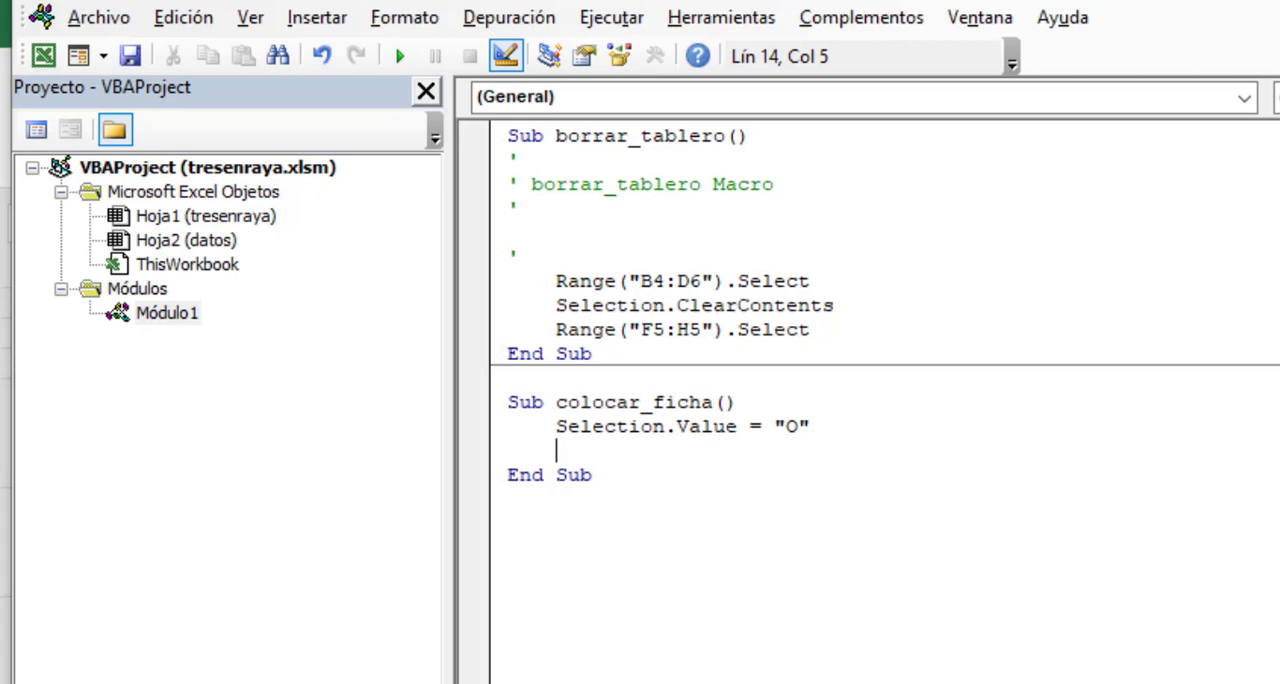
Leave a blank line after the O assignment and add Range("A1").Value = "X" for the computer's mark.
key("Return")
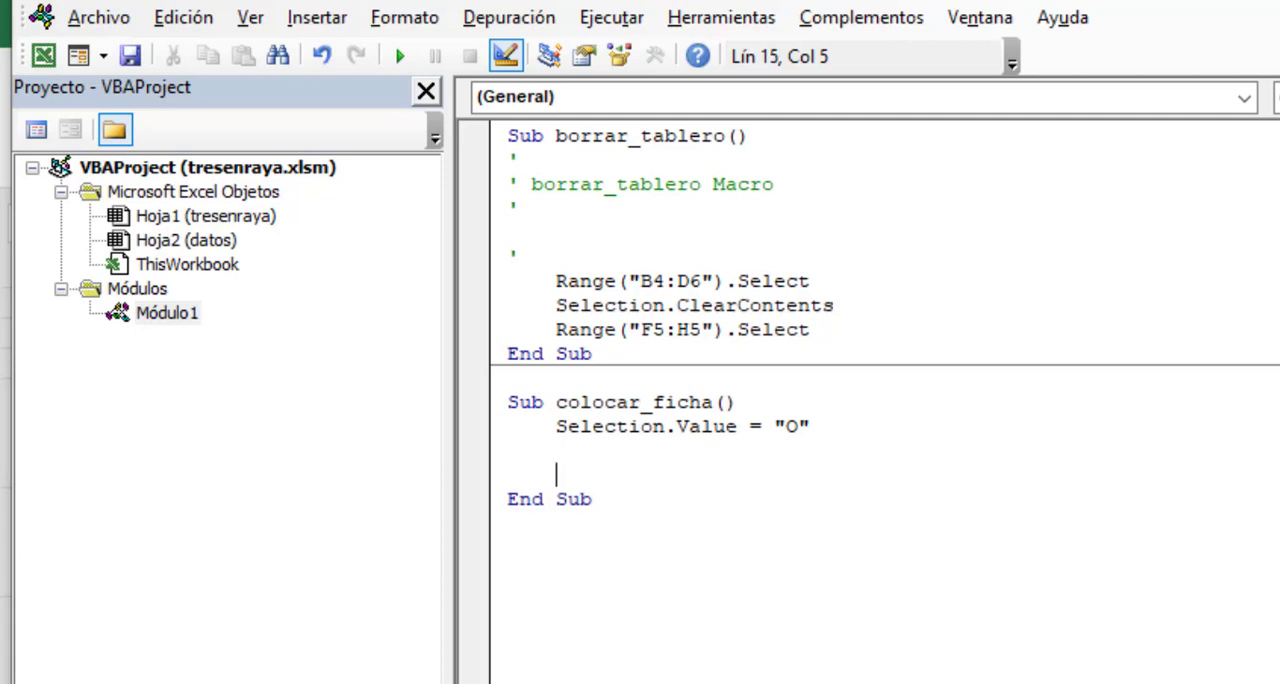
type("Range")
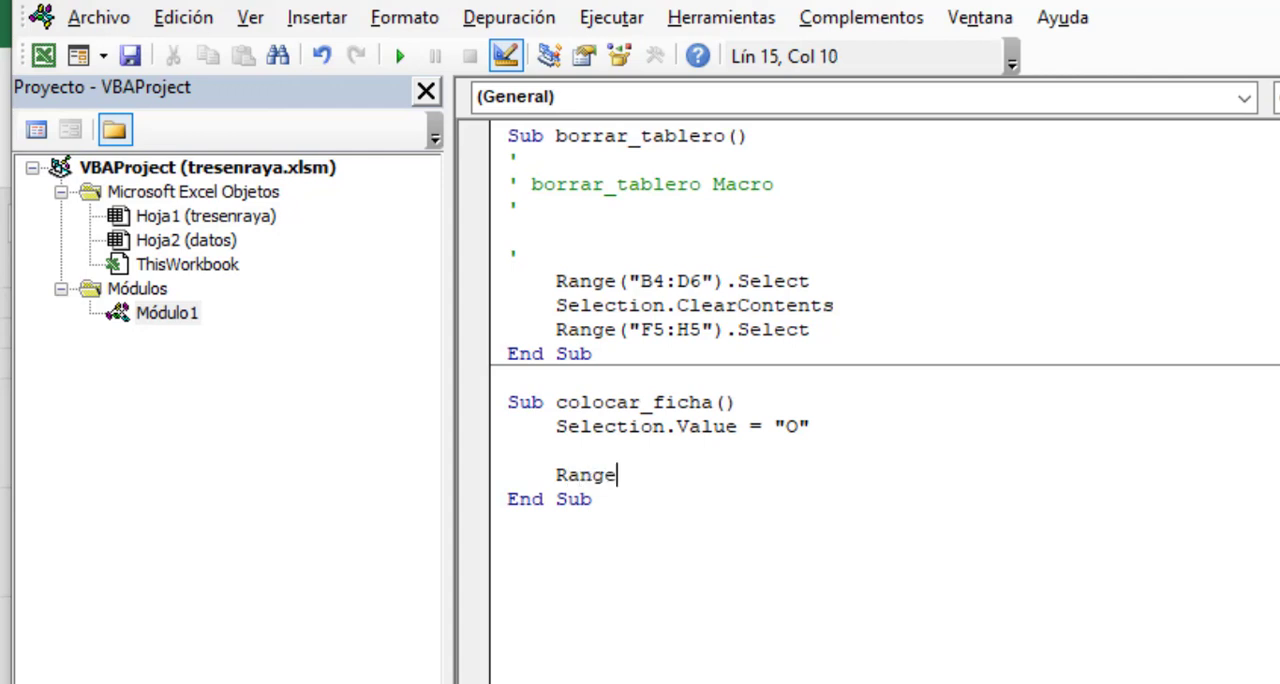
type("(\"")
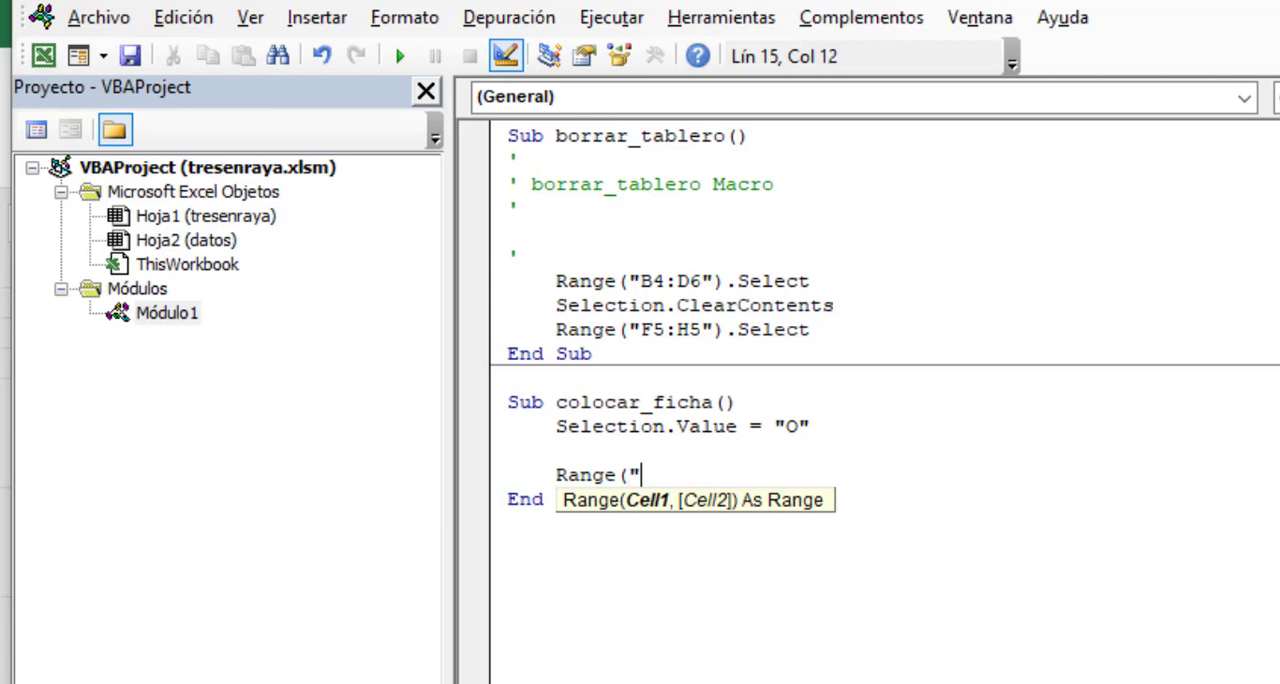
type("A1\")")
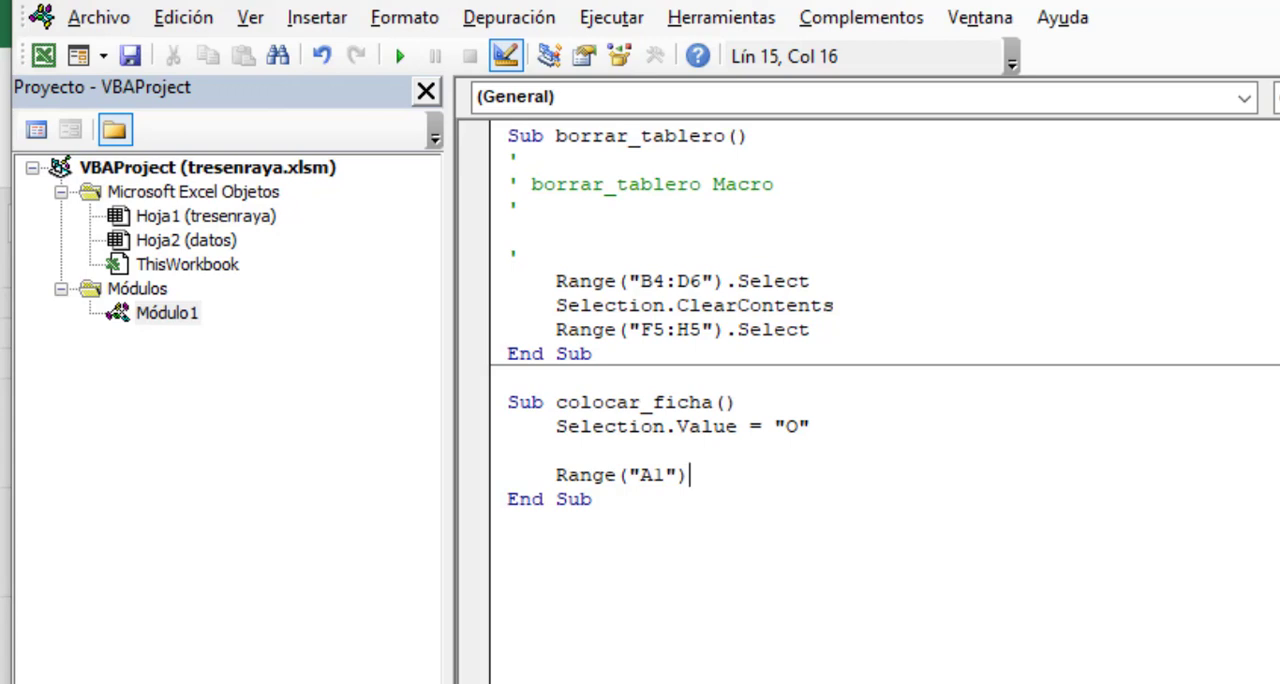
type(".Value = ")
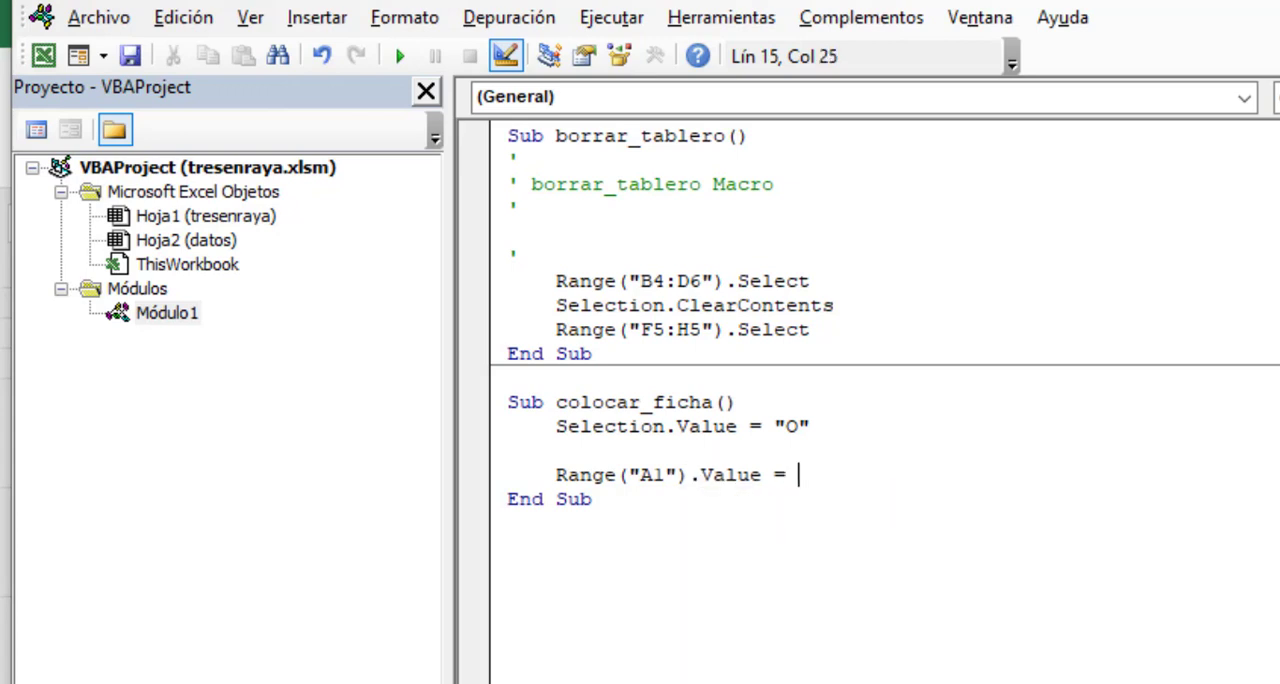
type("\"X\"")
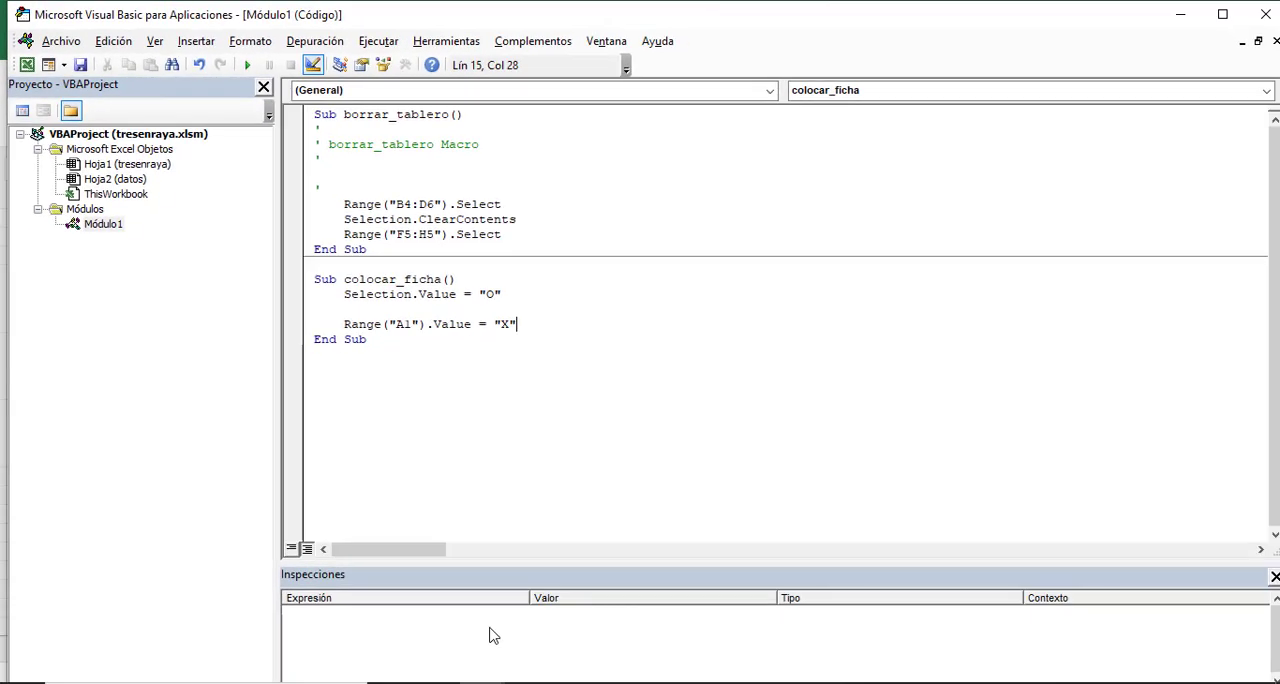
Look up the best square's cell on the datos sheet and declare celda as String above the X assignment in colocar_ficha.
left_click(432, 660)
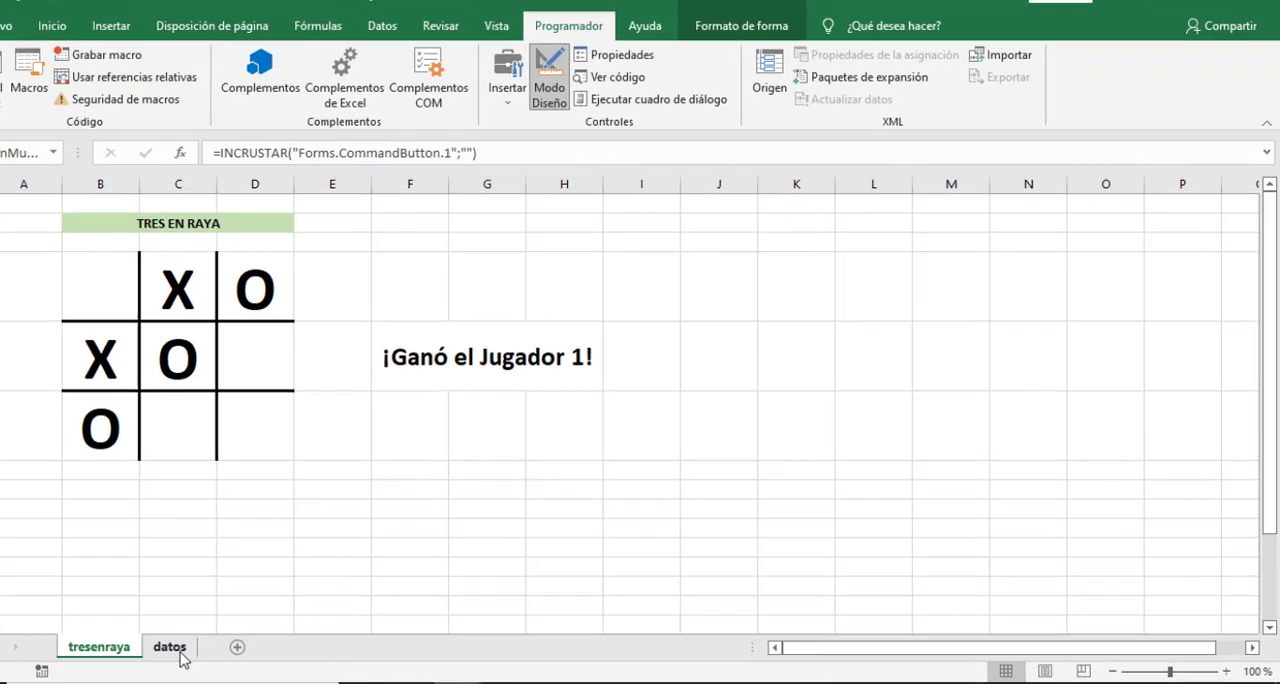
left_click(176, 649)
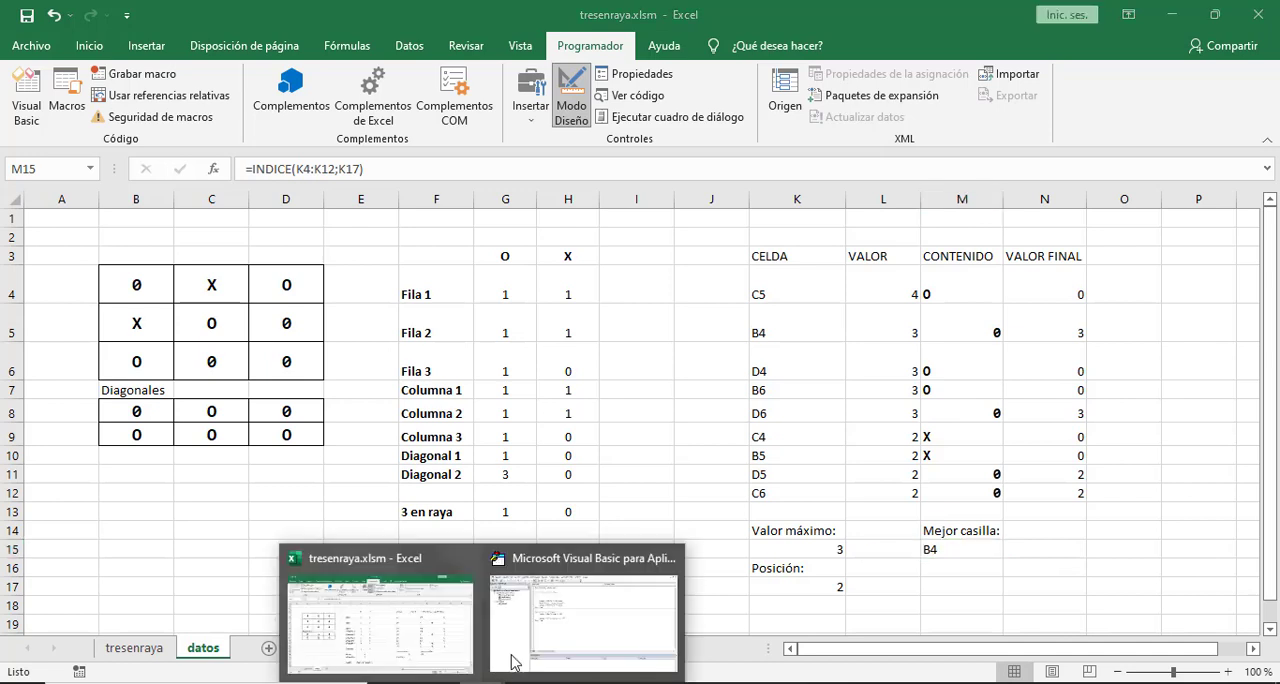
left_click(510, 656)
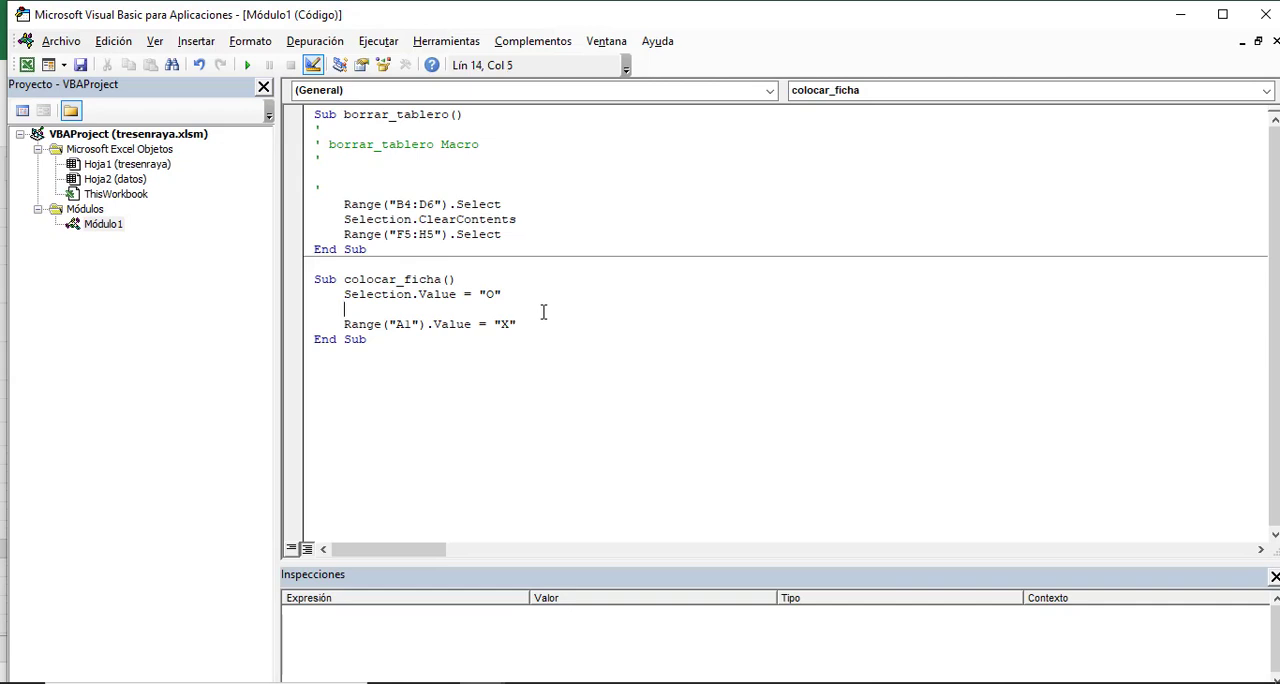
key("Return")
key("Return")
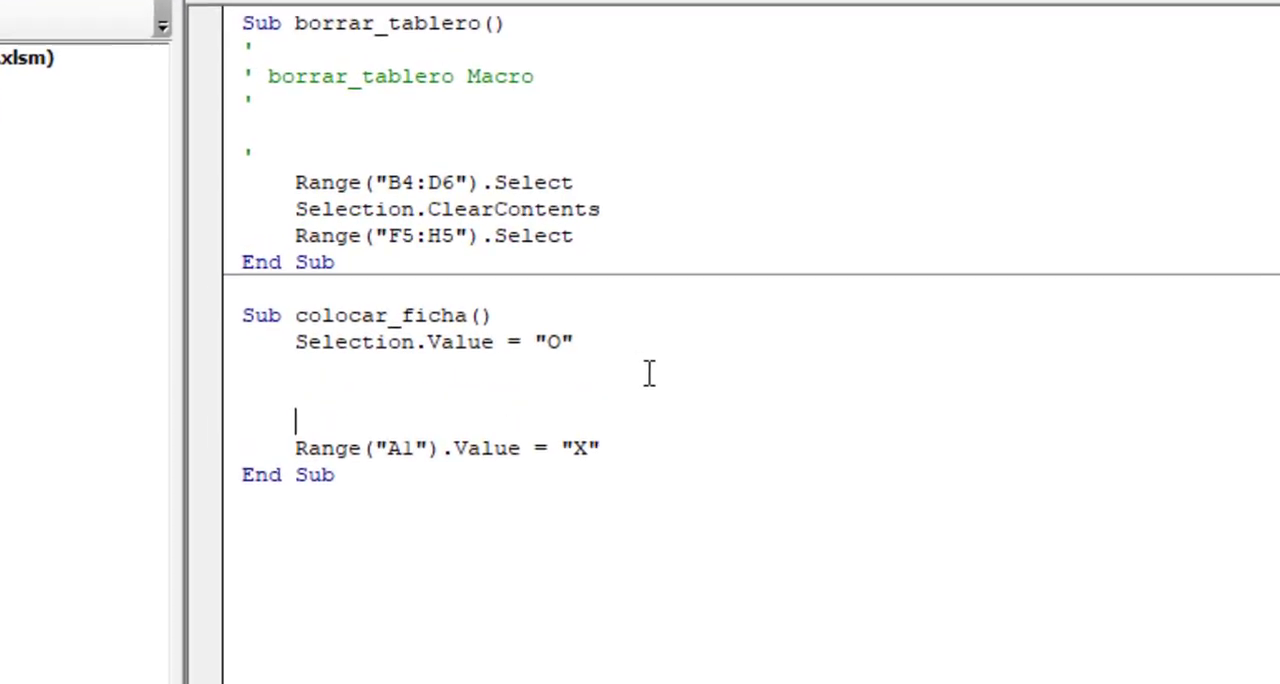
type("dim celda ")
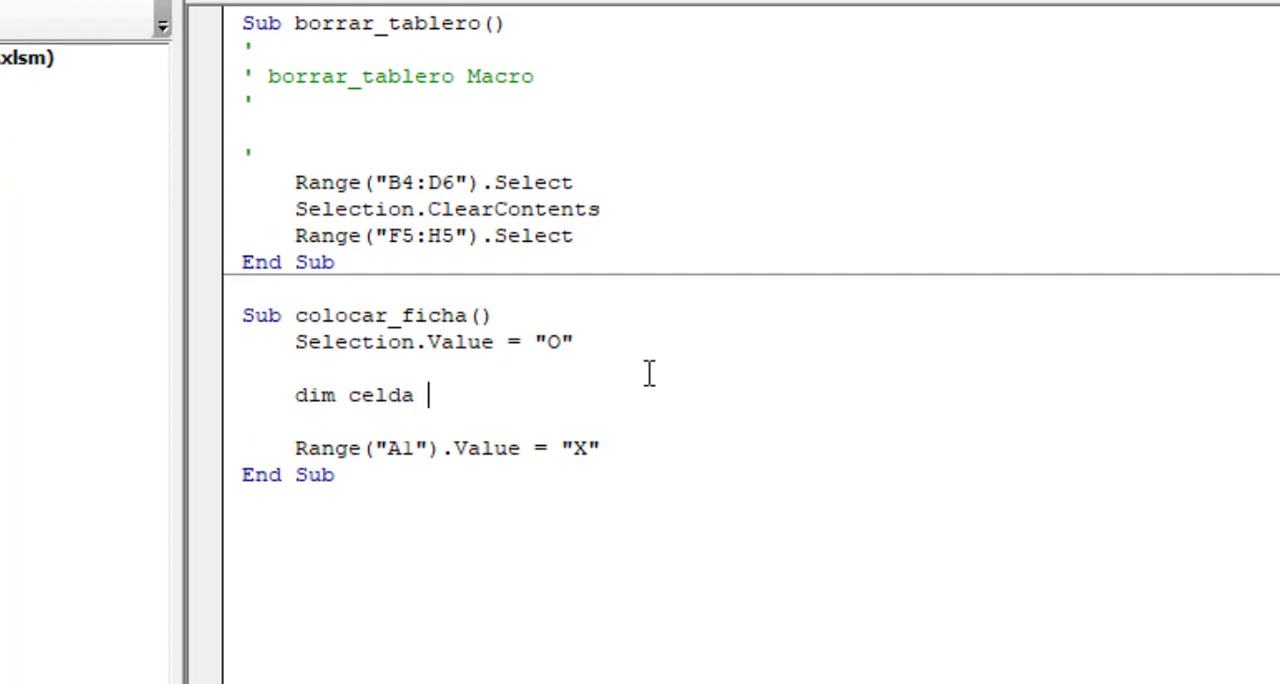
type("as String")
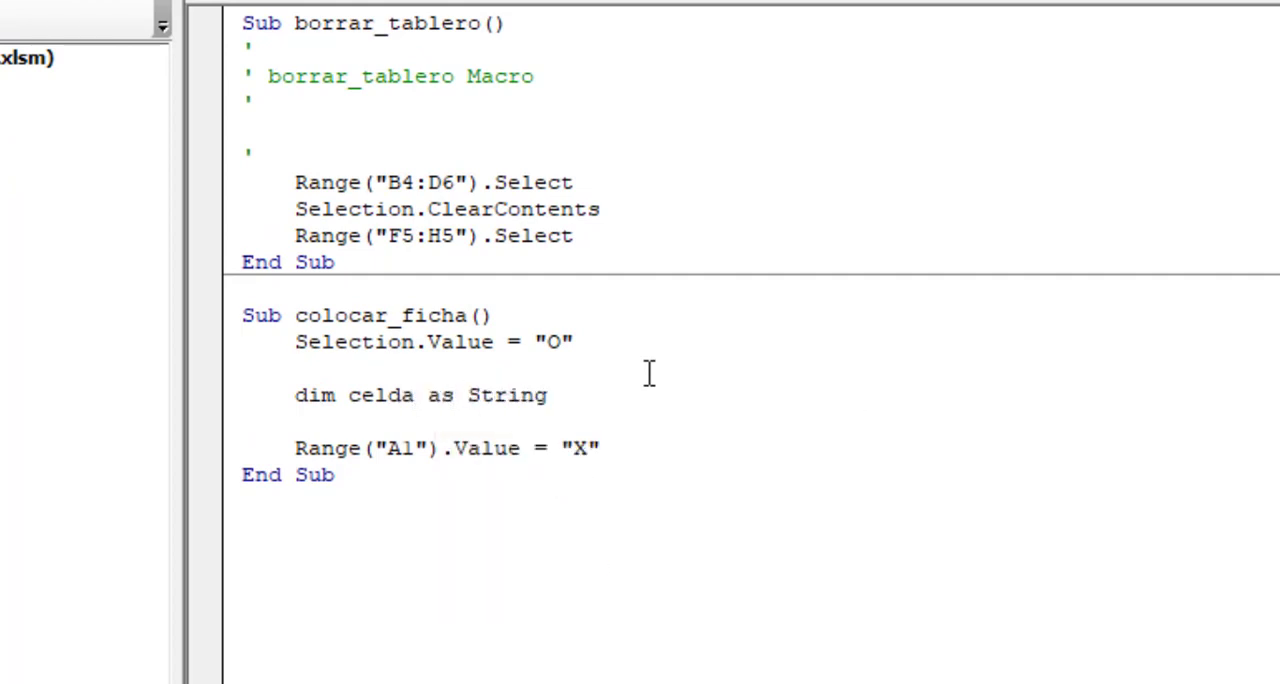
key("Down")
Below the declaration, assign the best square's reference with celda = Range("datos!M15").Value.
key("Return")
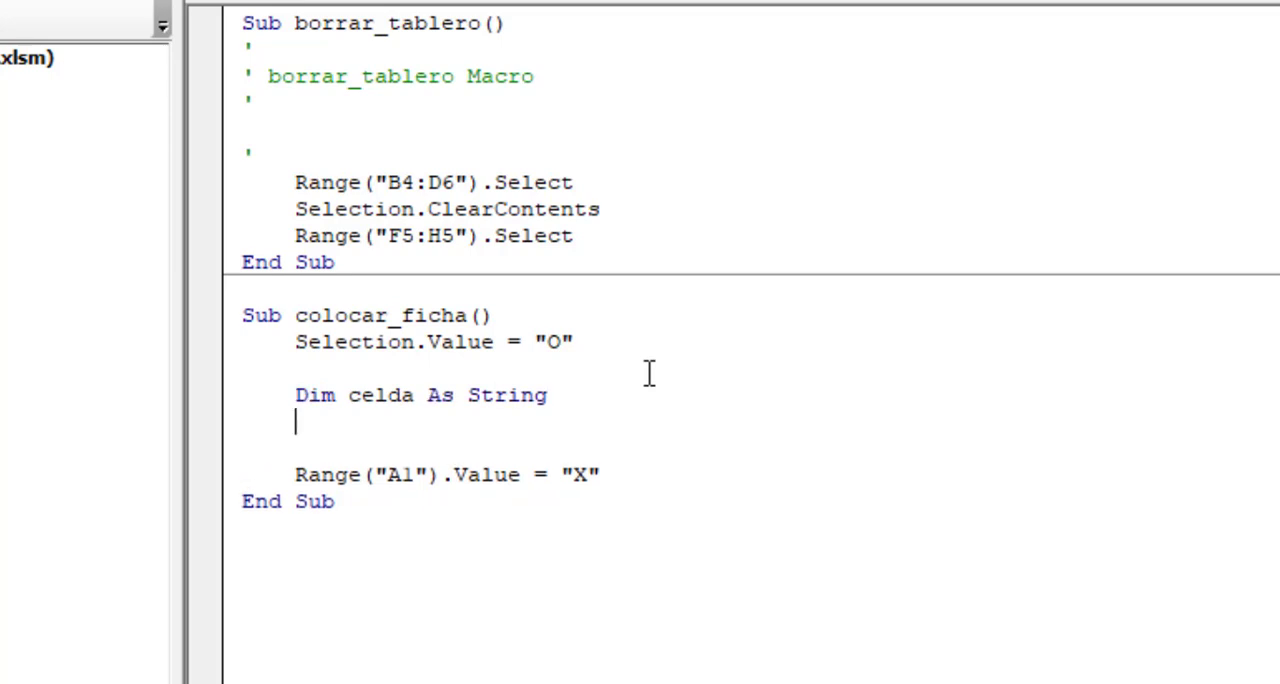
key("Return")
type("celd")
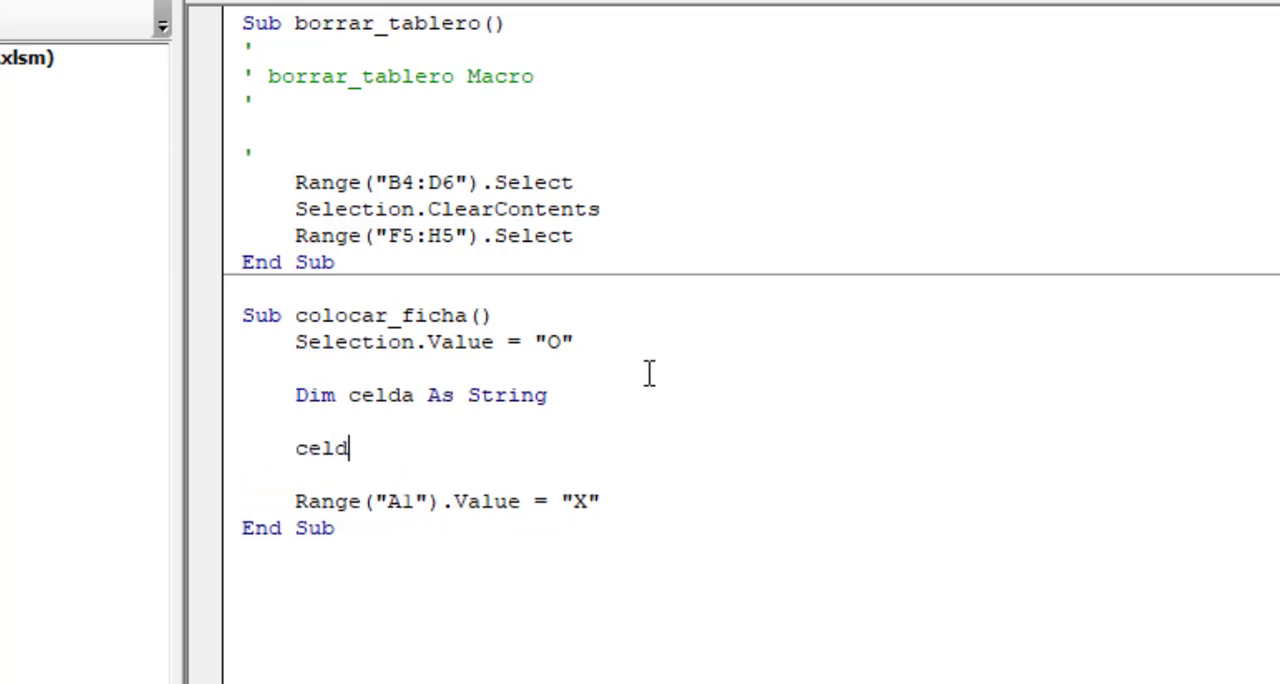
type("a = Range(")
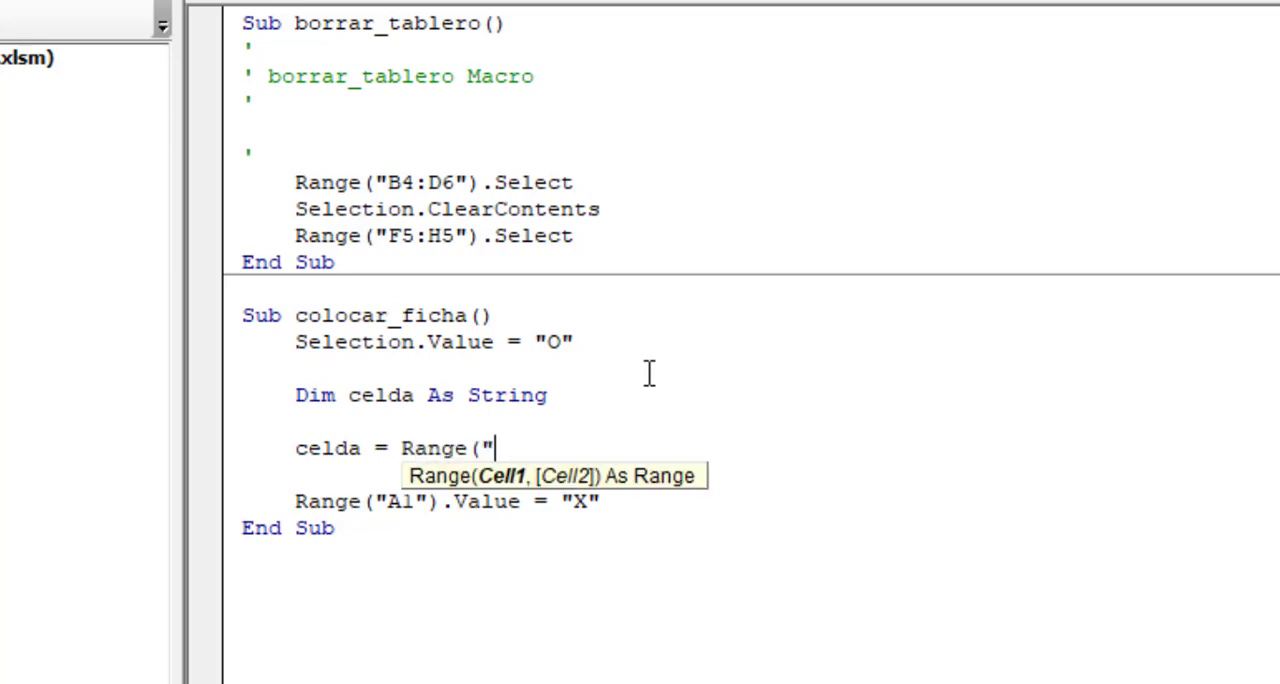
type("\"datos!M15\")")
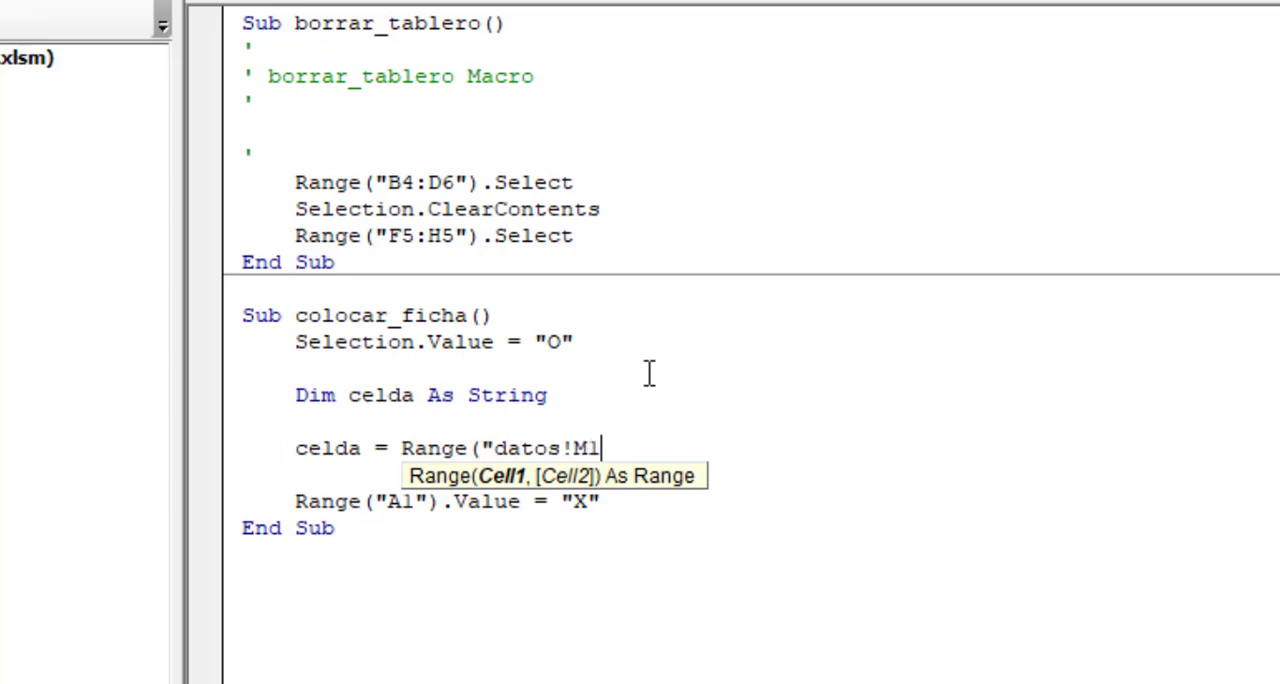
type(".Value")
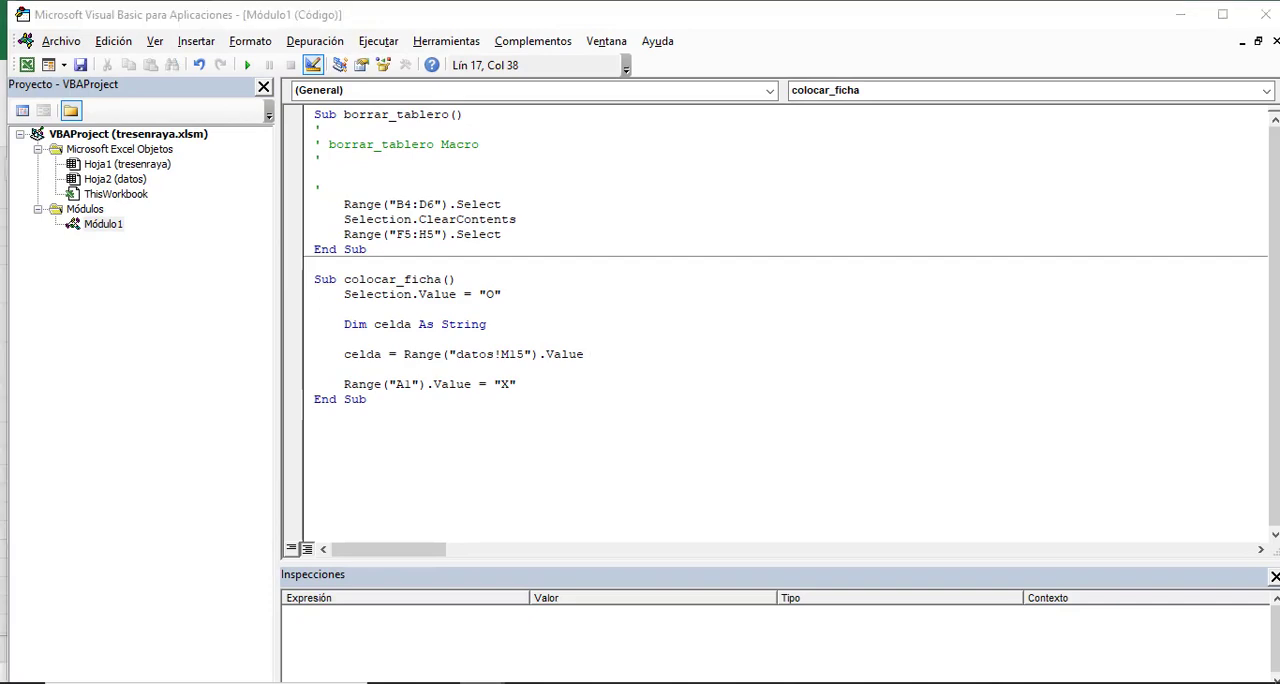
Check cell M15 on the datos sheet and replace "A1" with the variable celda in the X assignment.
left_click(426, 655)
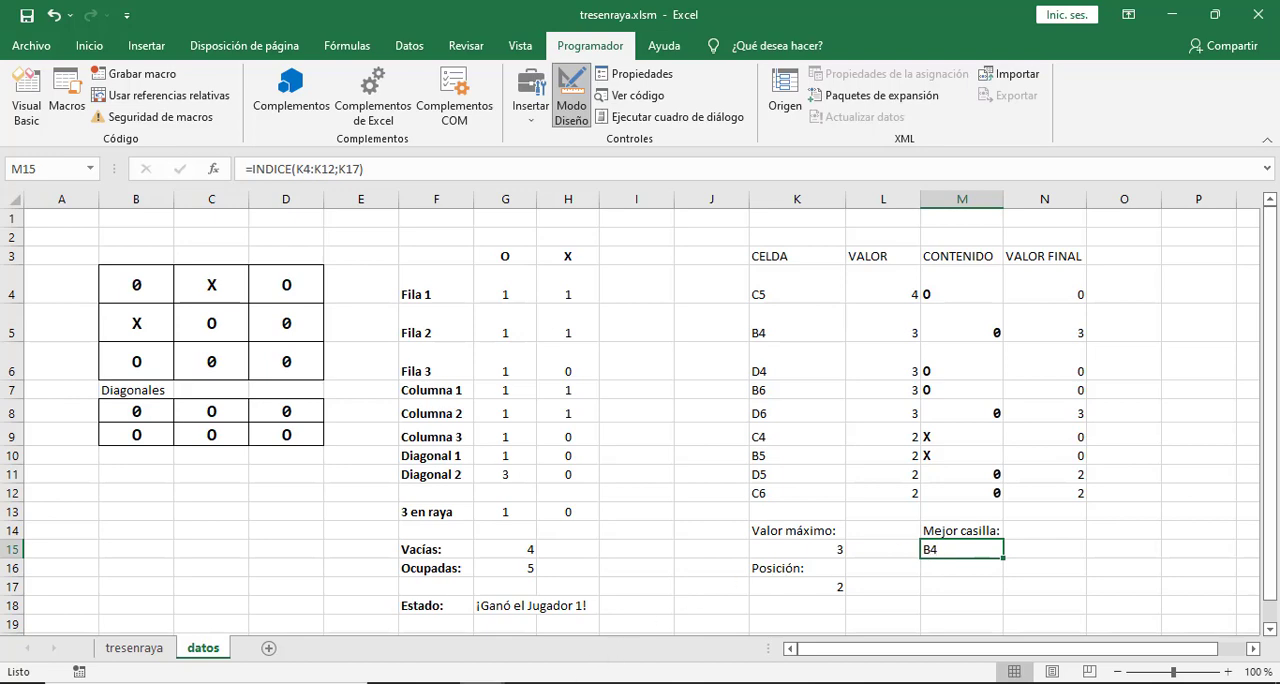
left_click(532, 636)
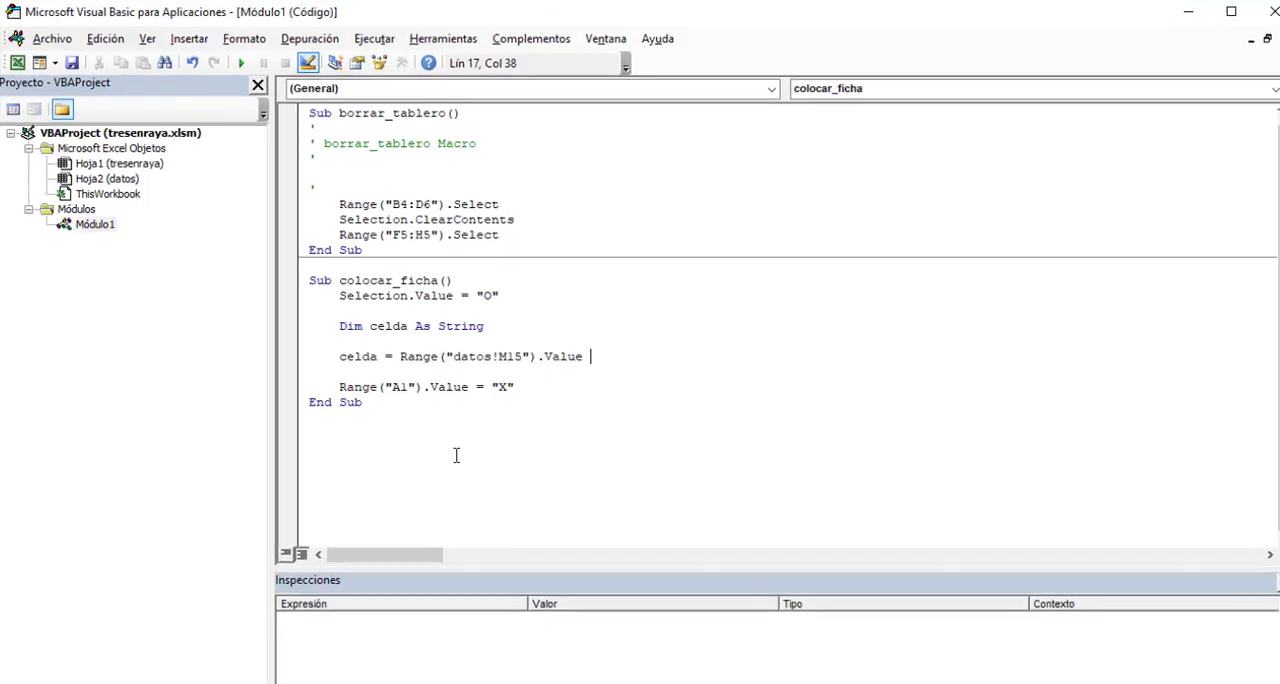
left_click_drag(384, 386, 413, 386)
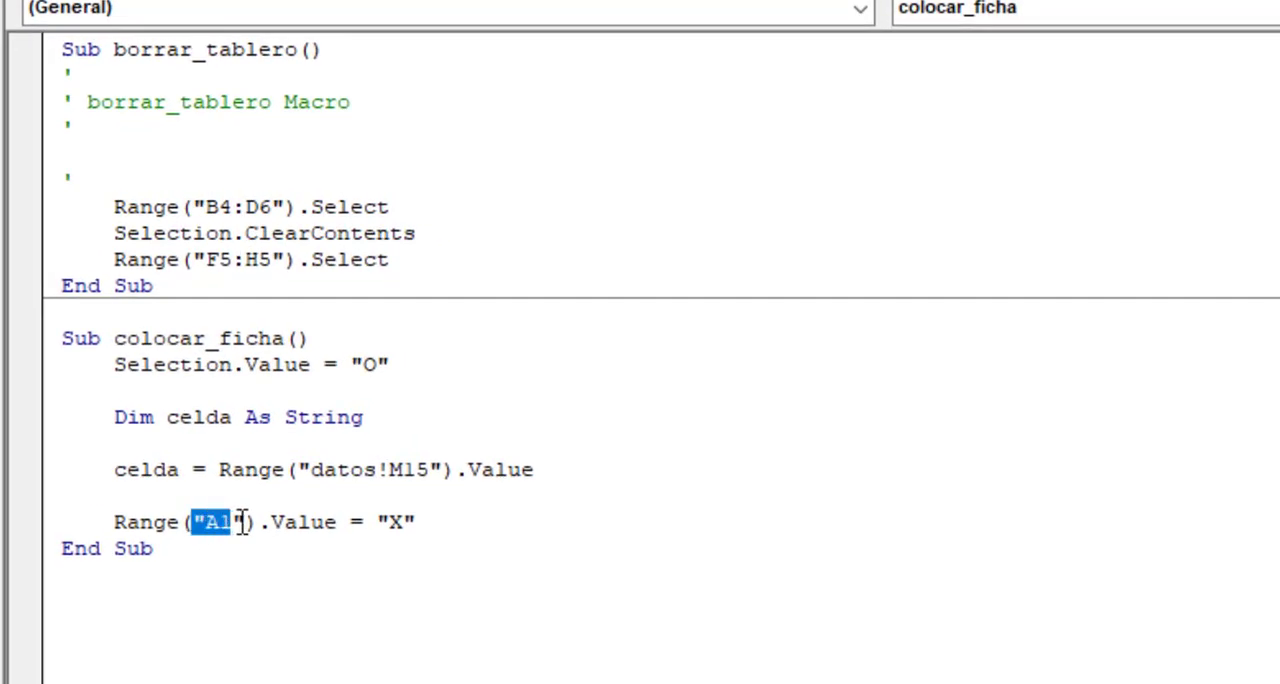
left_click_drag(242, 522, 250, 522)
type("ce")
key("BackSpace")
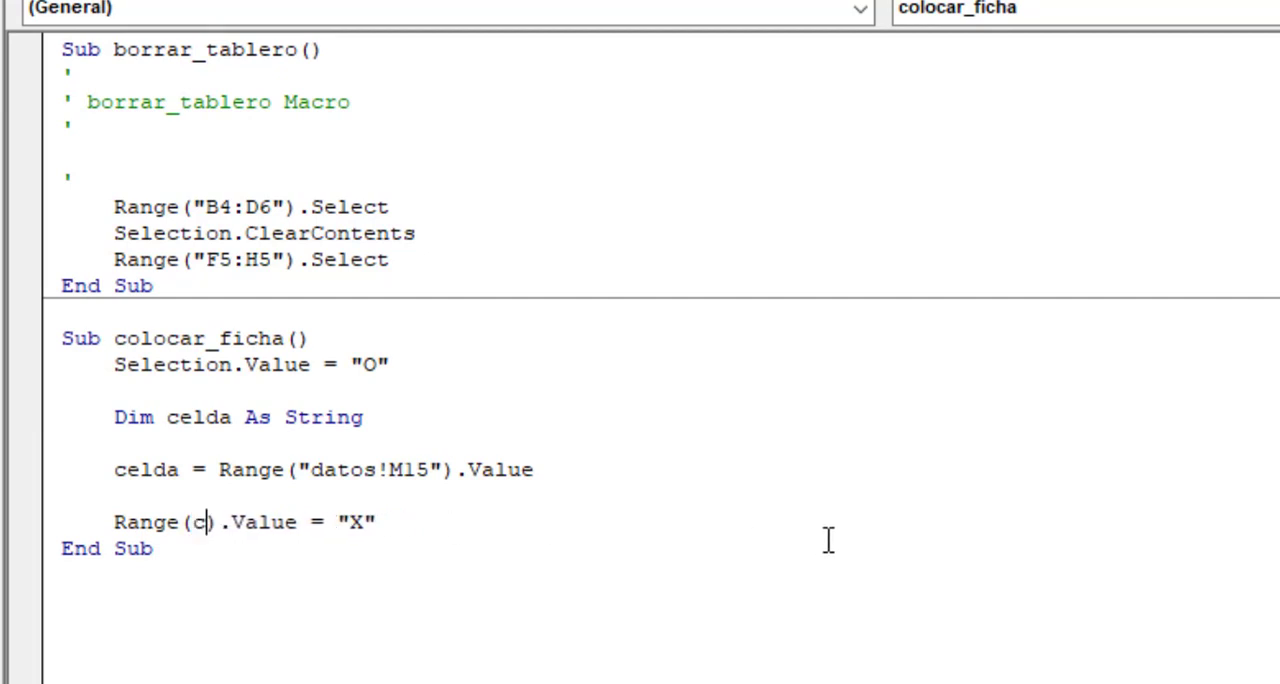
type("elda")
key("Up")
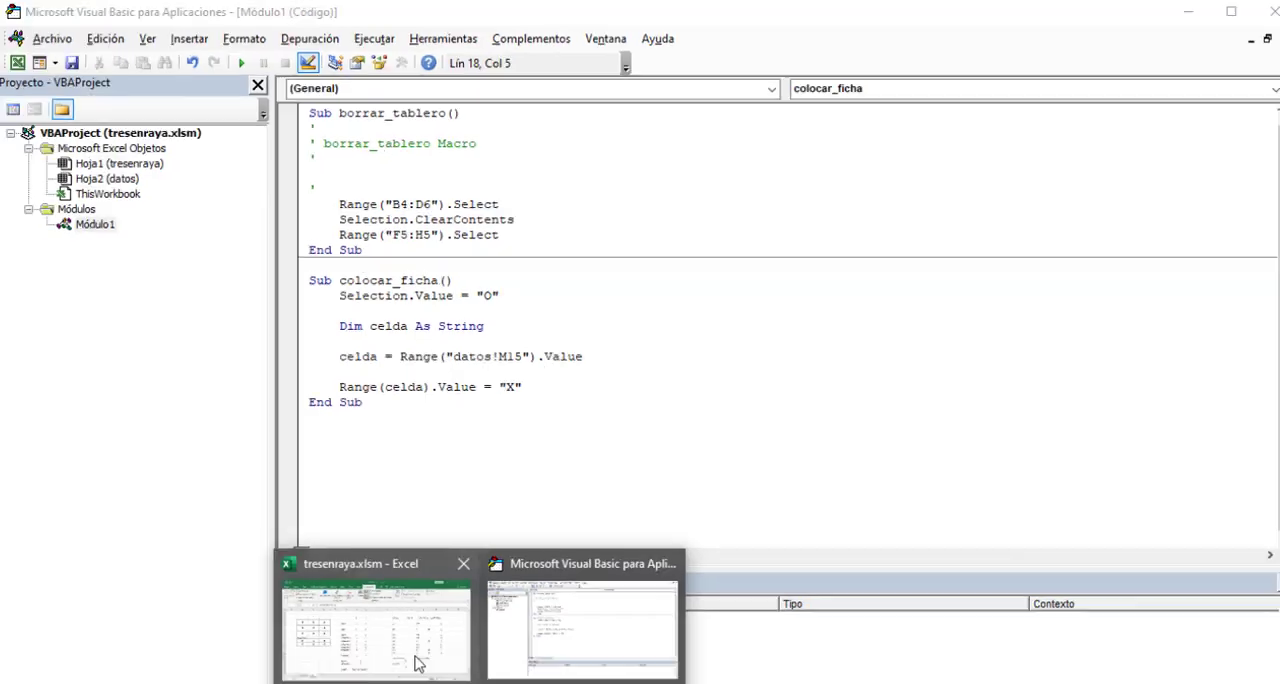
Return to the tresenraya sheet in Excel, turn off design mode and start a new game with an empty board.
left_click(418, 655)
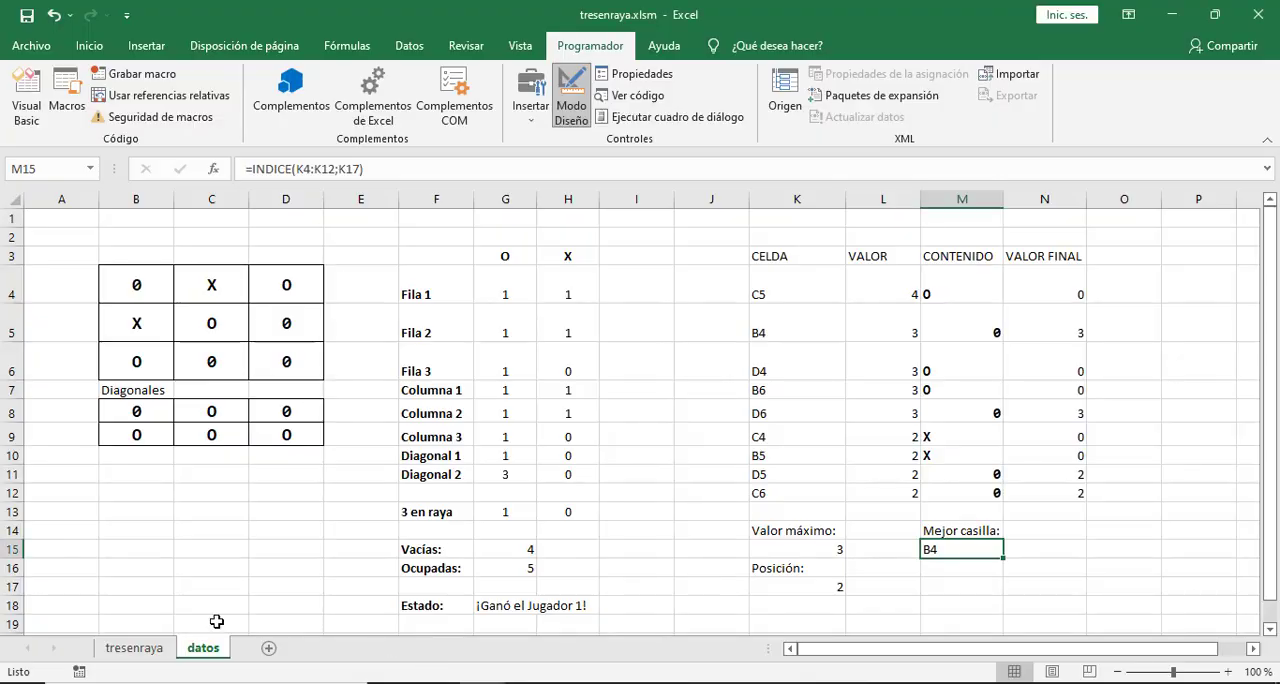
left_click(134, 648)
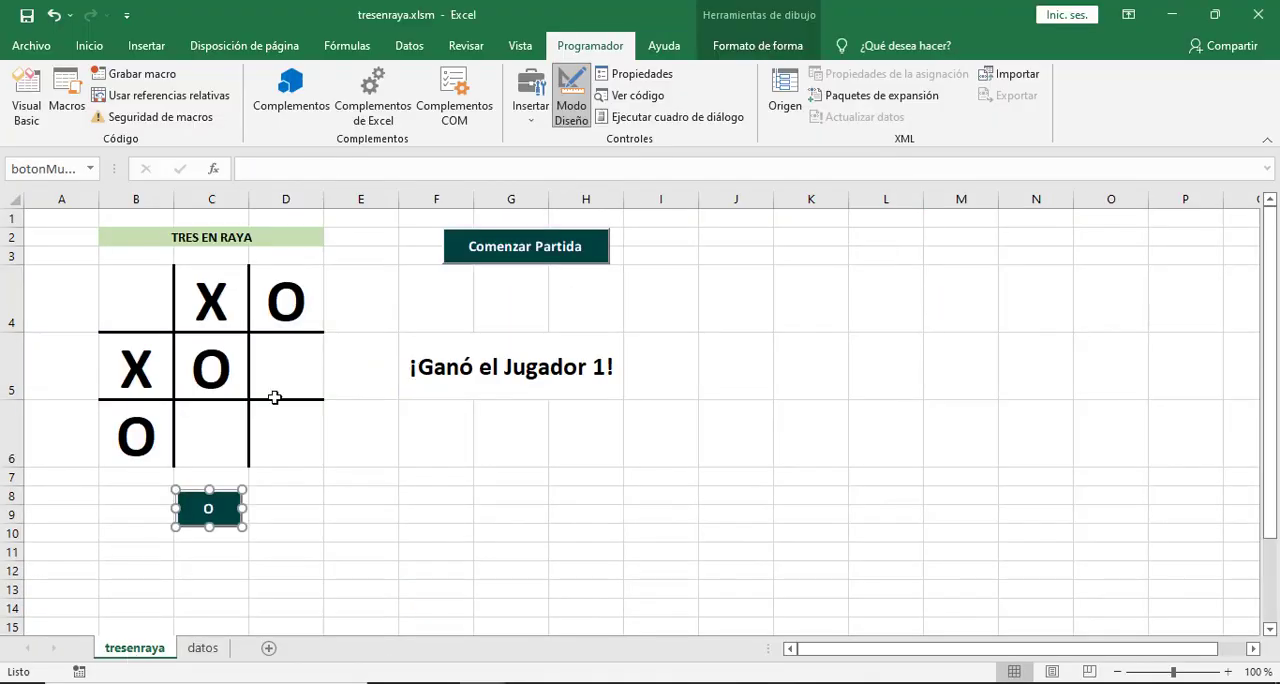
left_click(572, 112)
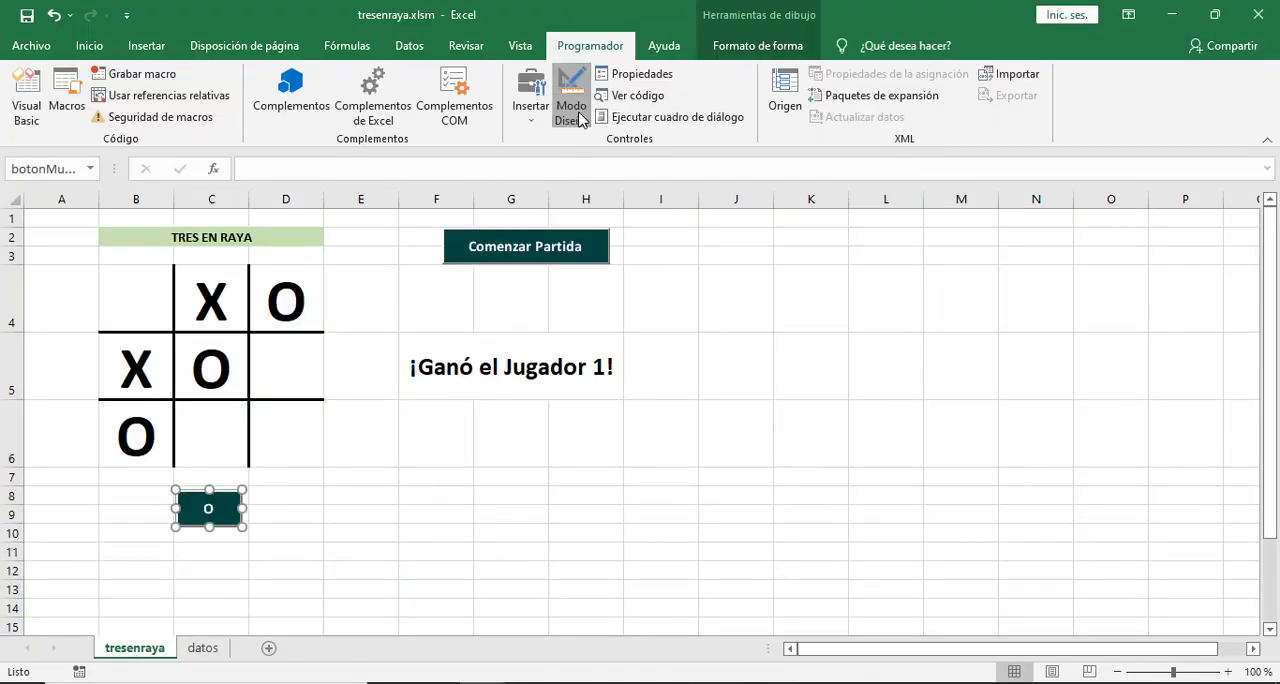
left_click(533, 250)
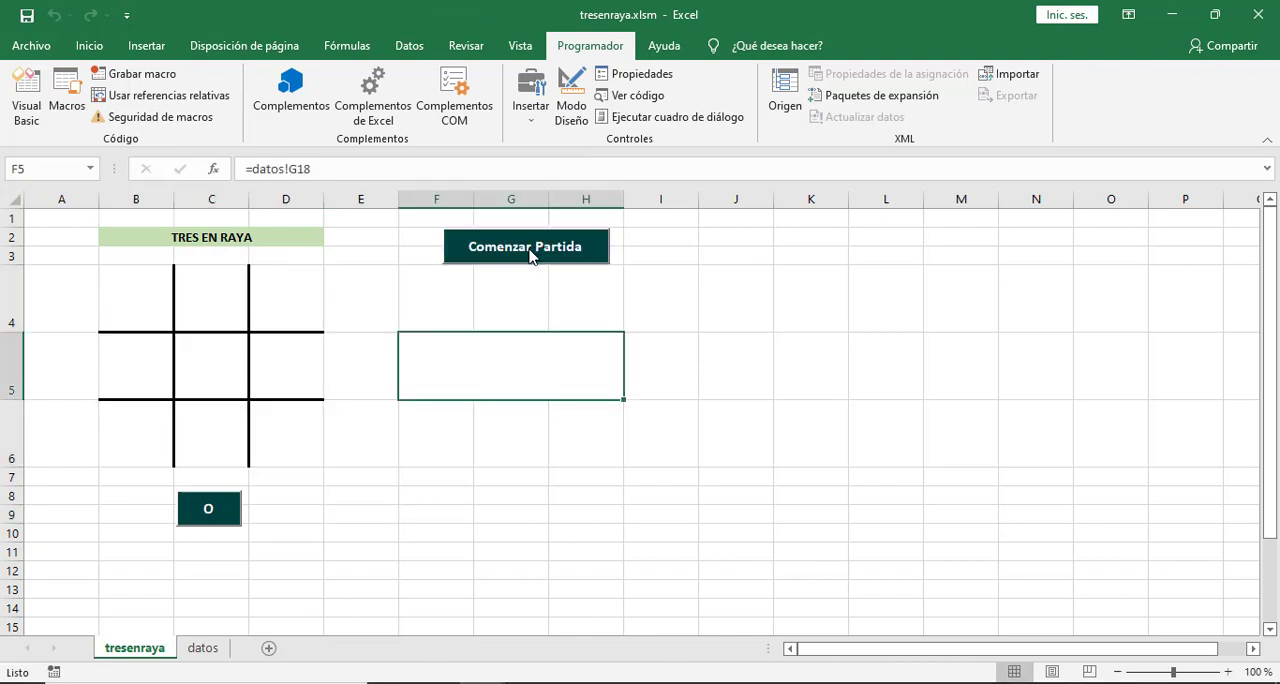
Test the macro by placing the player's O in squares C5, C4 and C6 in turn.
left_click(225, 367)
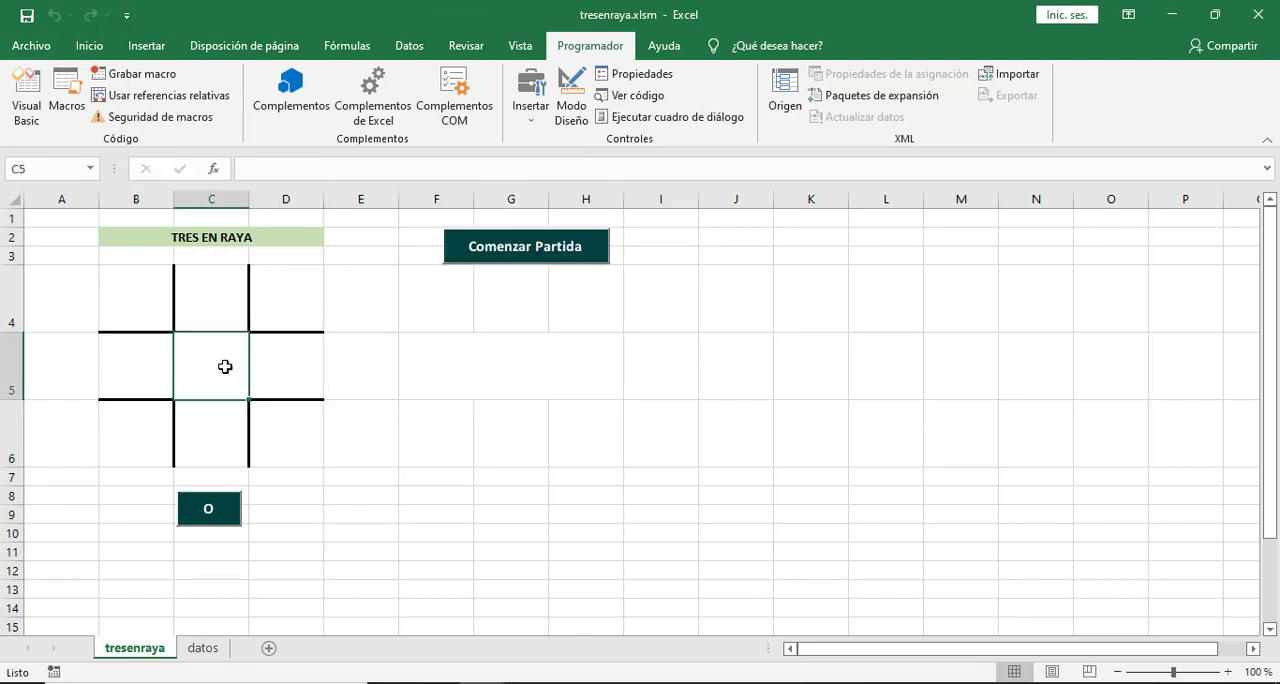
left_click(220, 511)
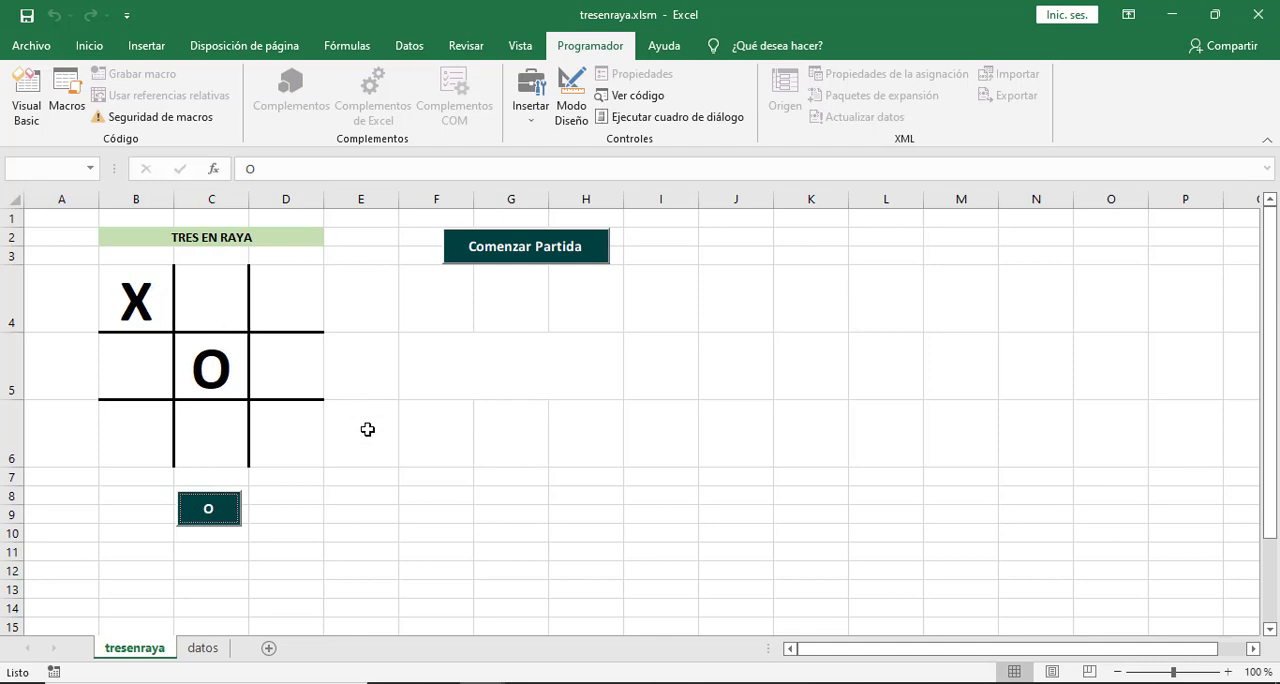
left_click(201, 306)
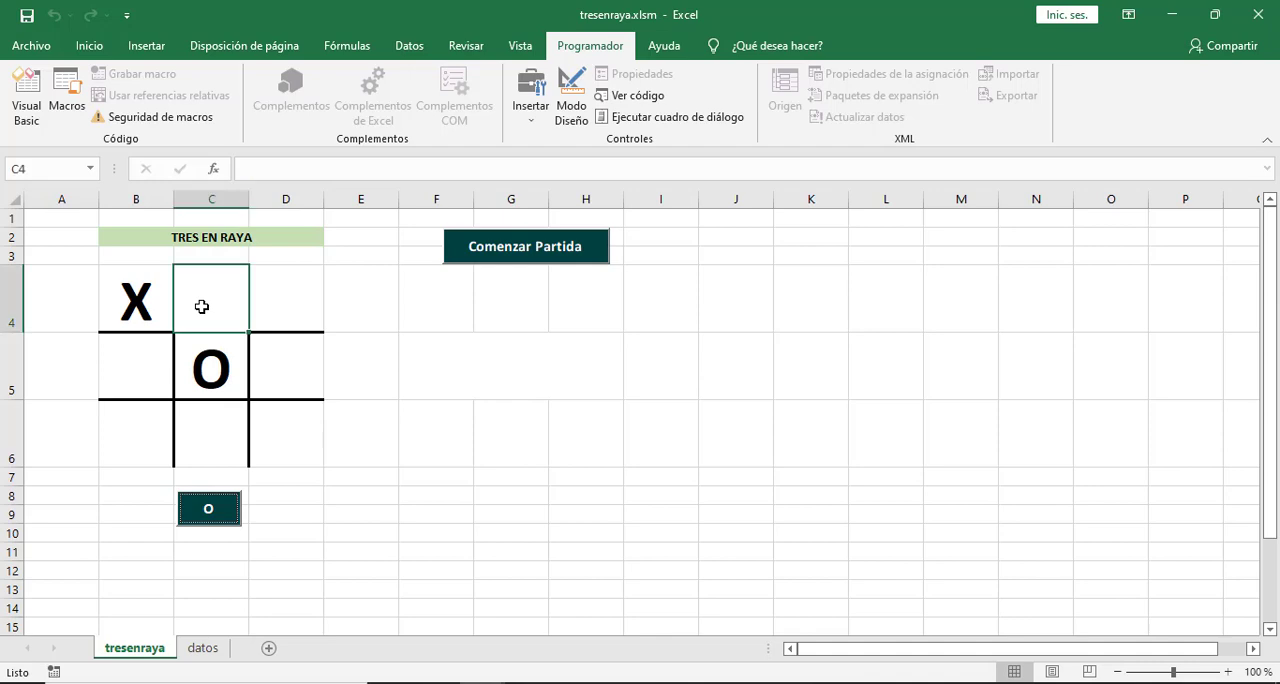
left_click(222, 514)
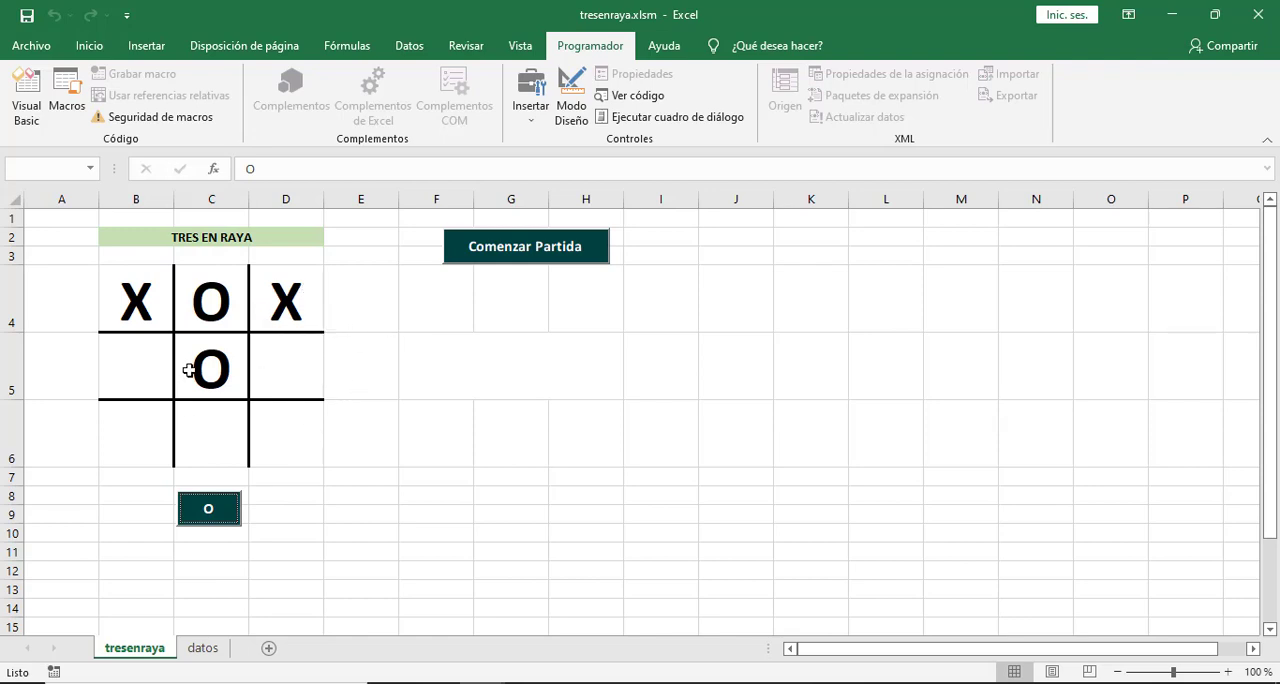
left_click(200, 432)
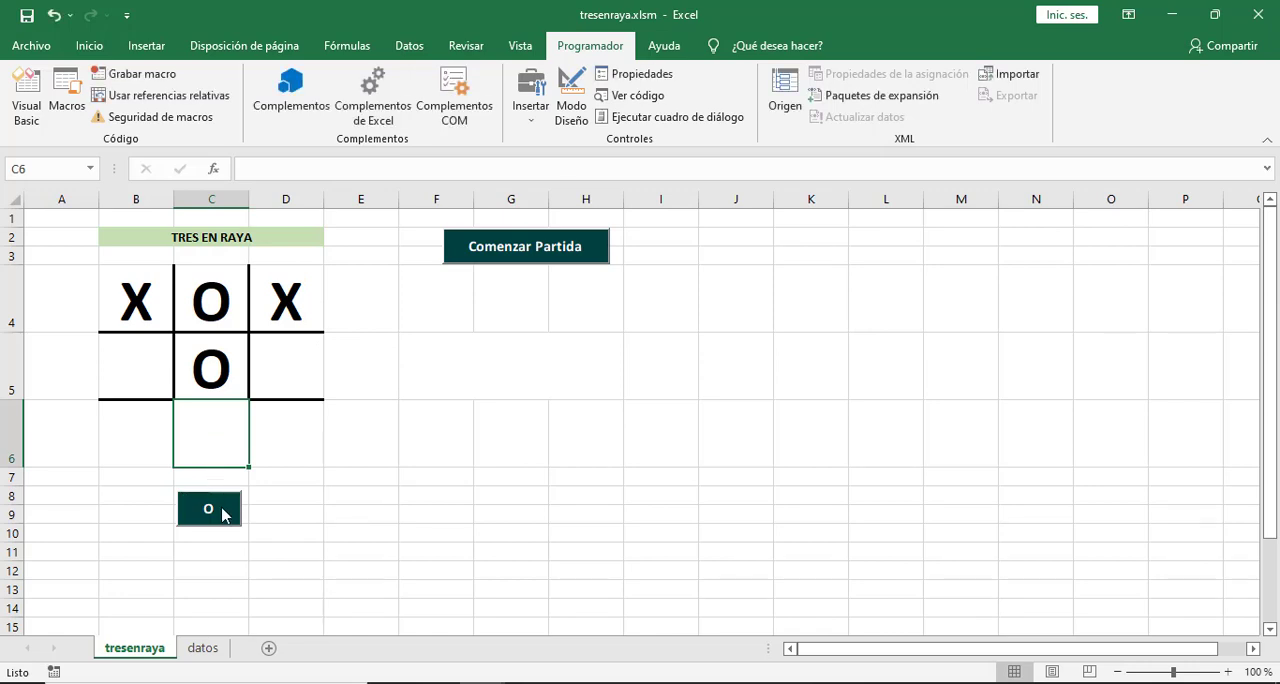
left_click(222, 512)
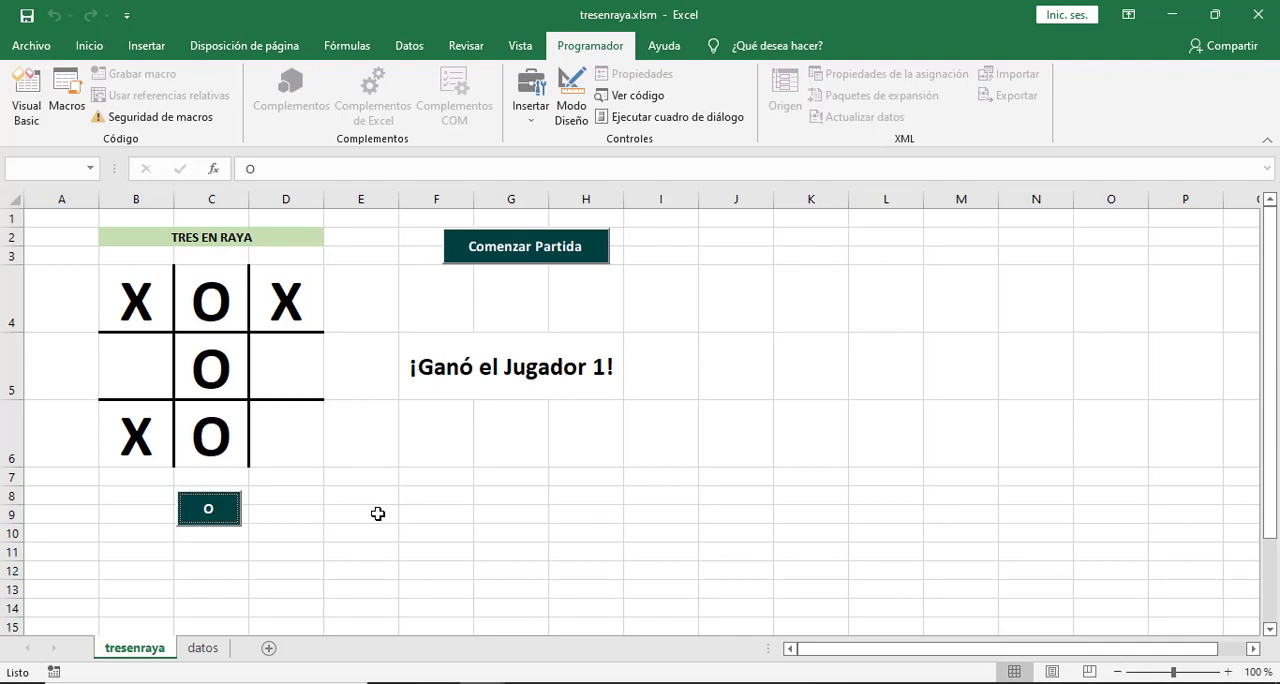
Start another game and place the player's O in corner squares B4 and D4.
left_click(514, 256)
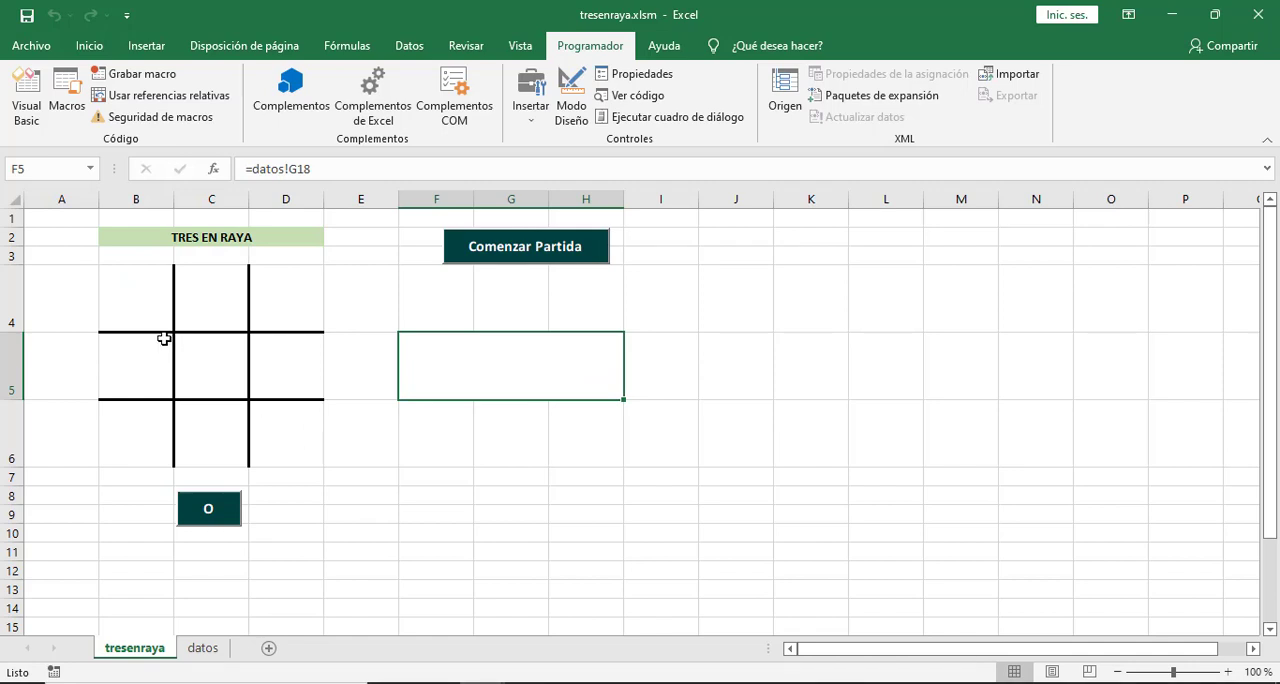
left_click(145, 311)
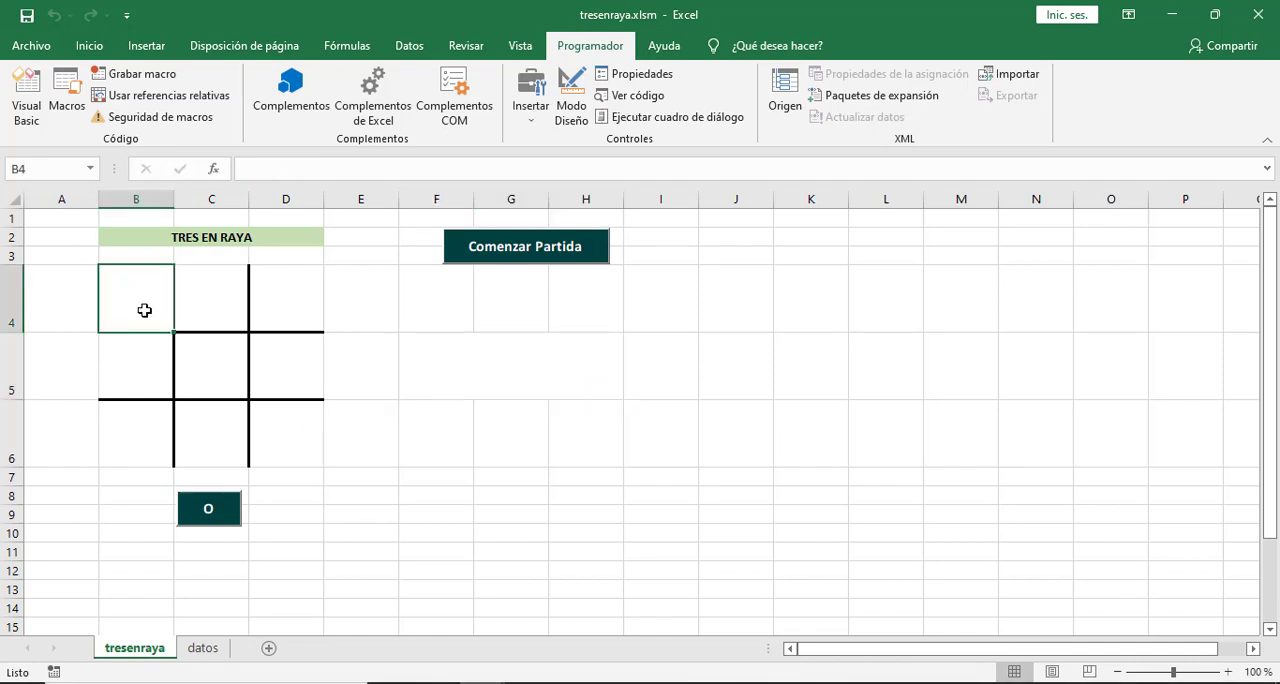
left_click(213, 516)
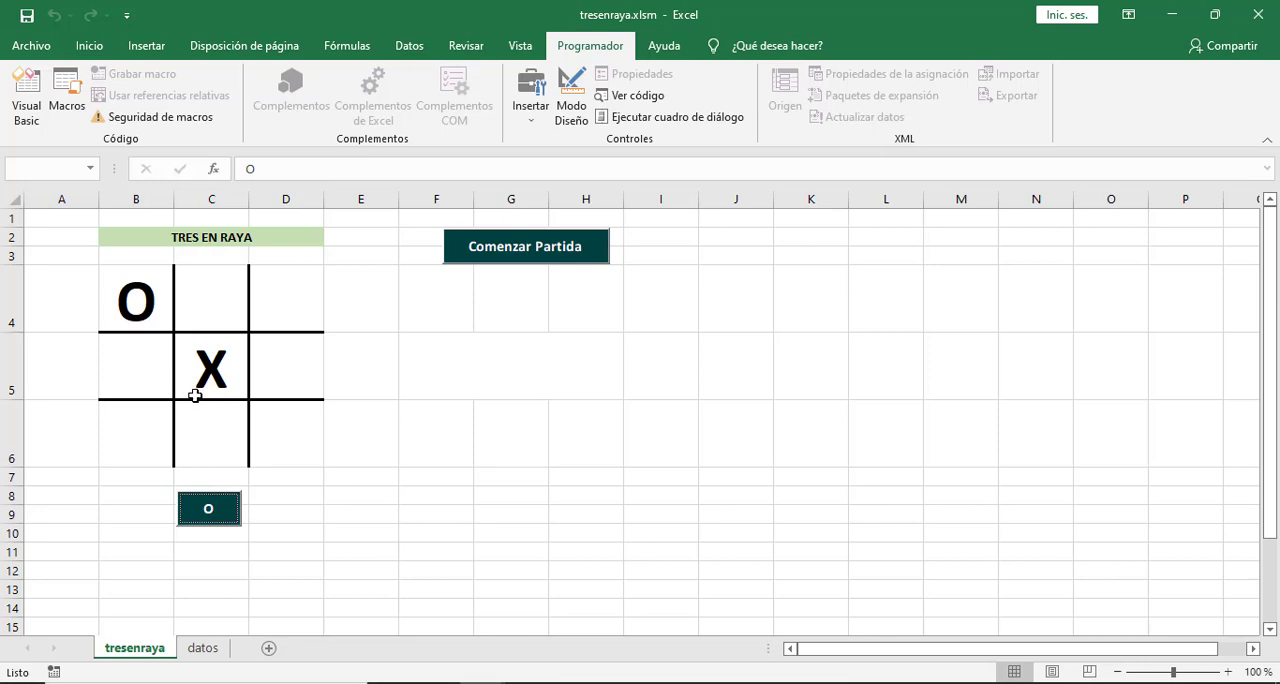
left_click(298, 310)
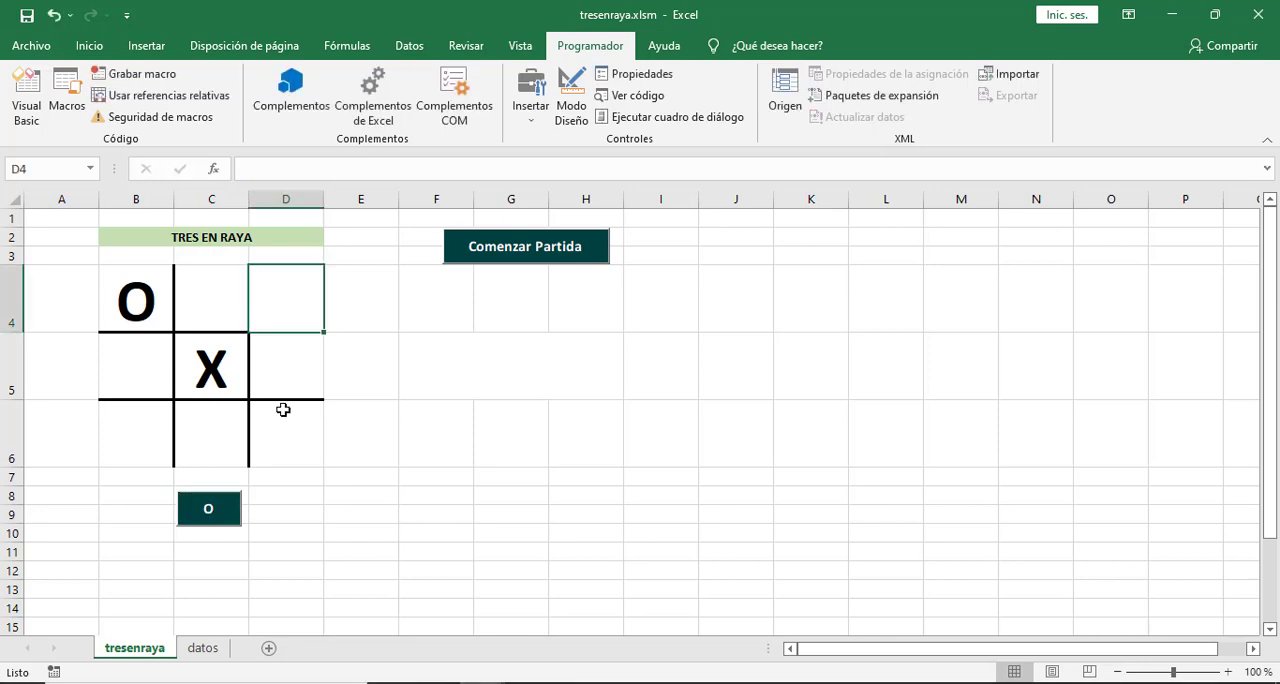
left_click(223, 511)
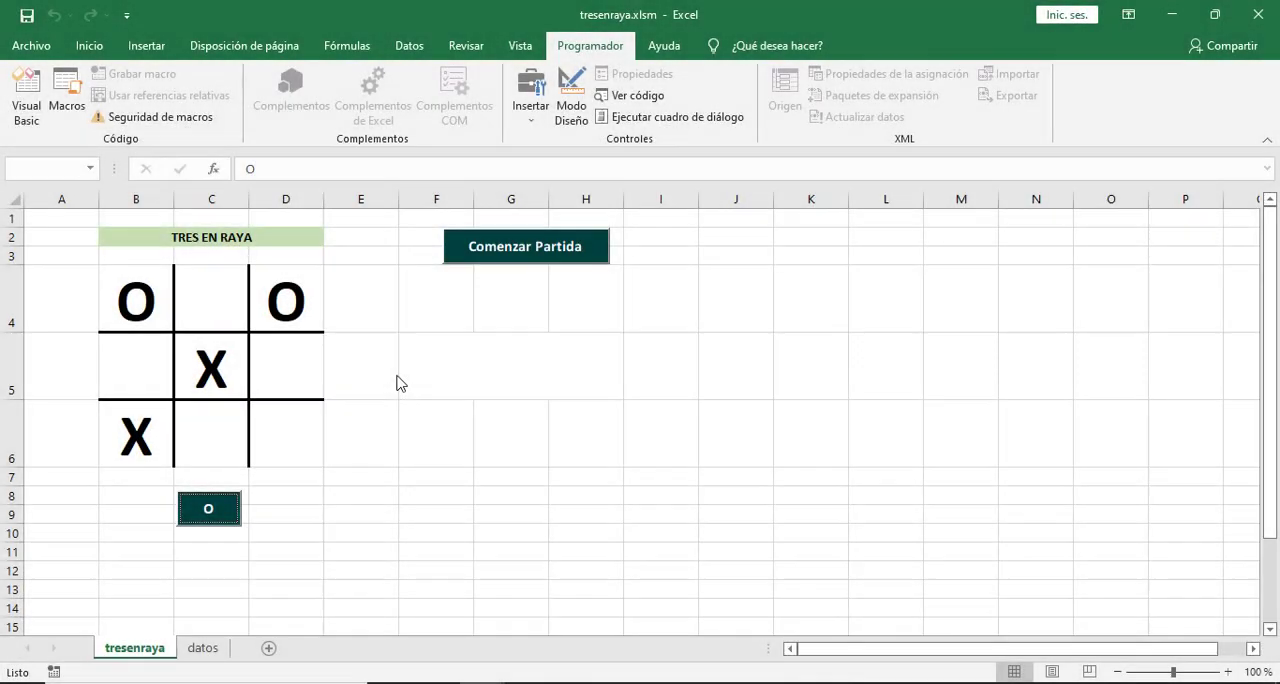
Test invalid moves by placing an O in cell F7 outside the board and in the occupied square C5.
left_click(446, 478)
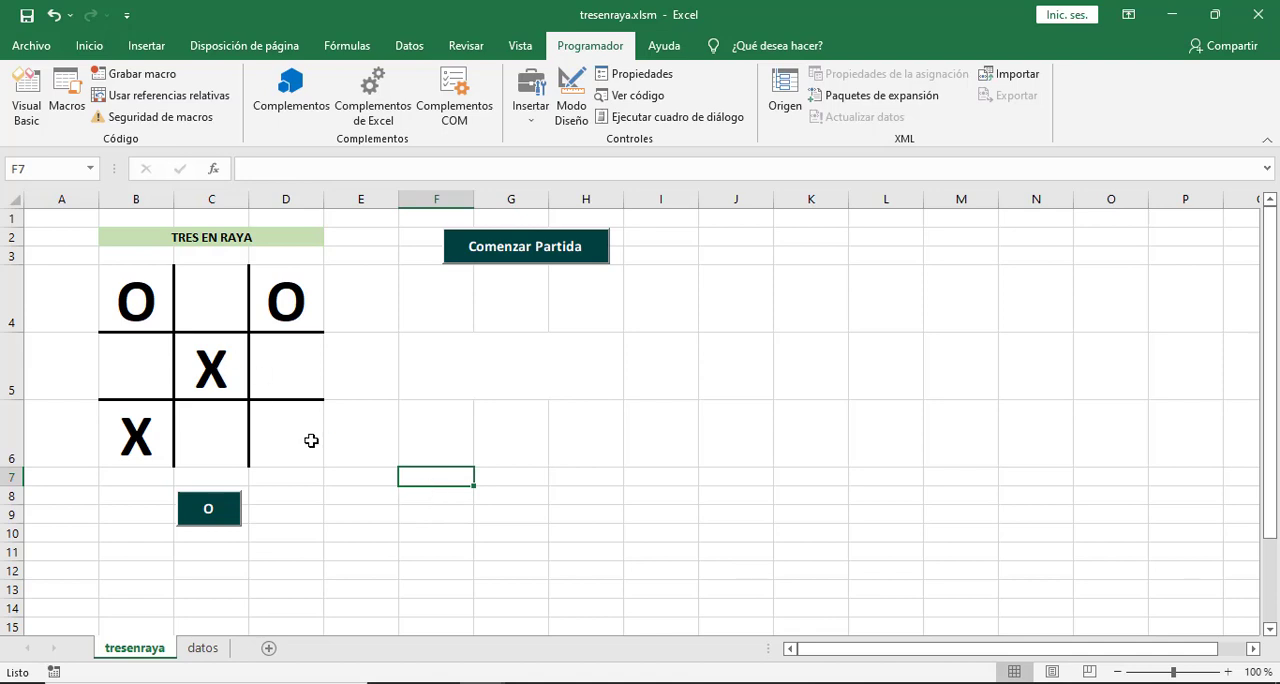
left_click(228, 518)
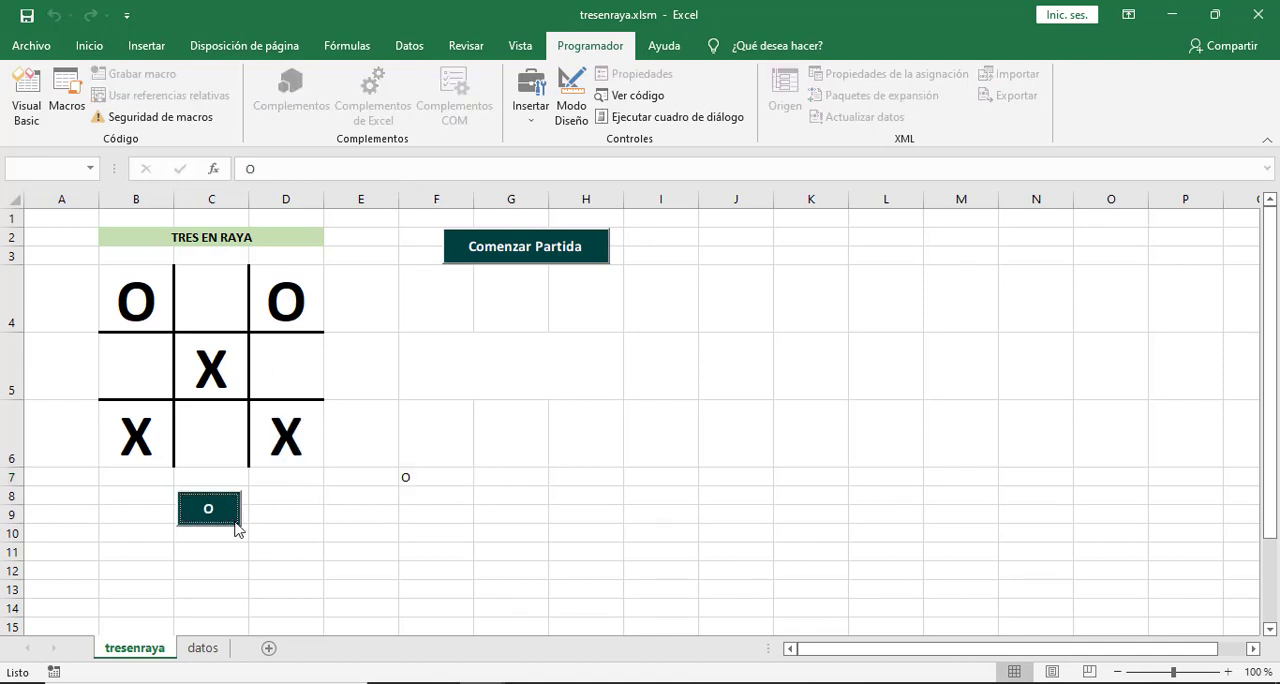
left_click(439, 498)
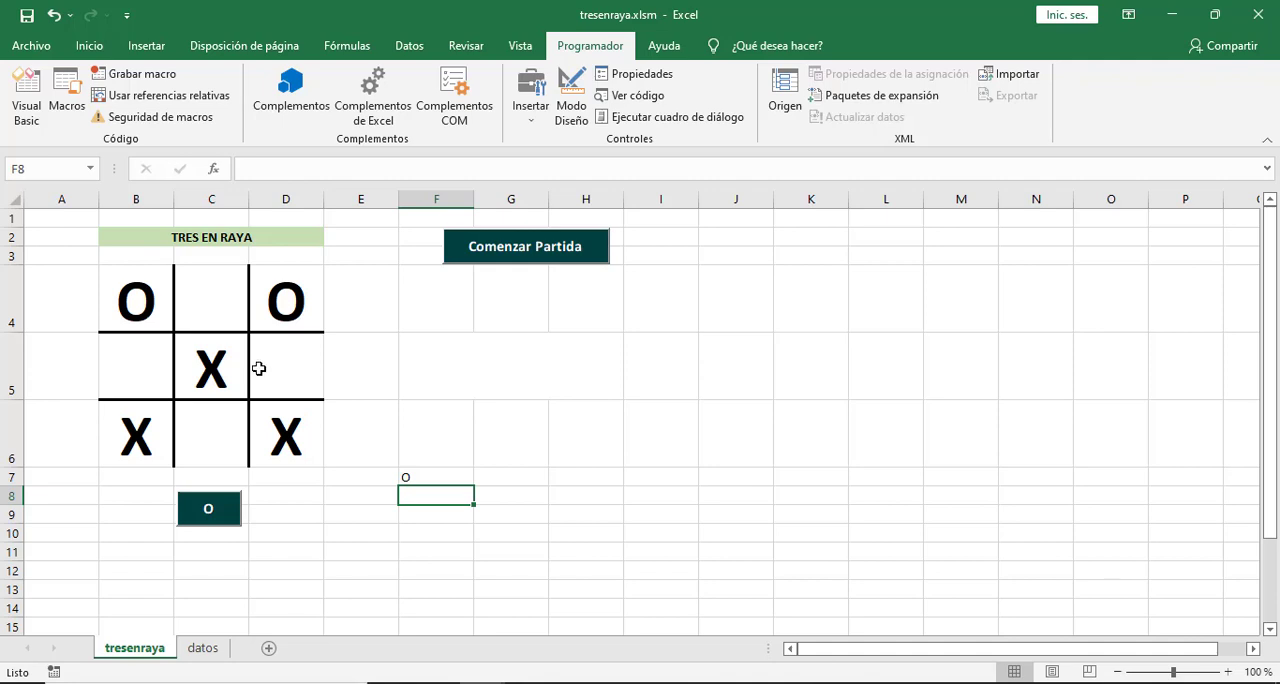
left_click(205, 370)
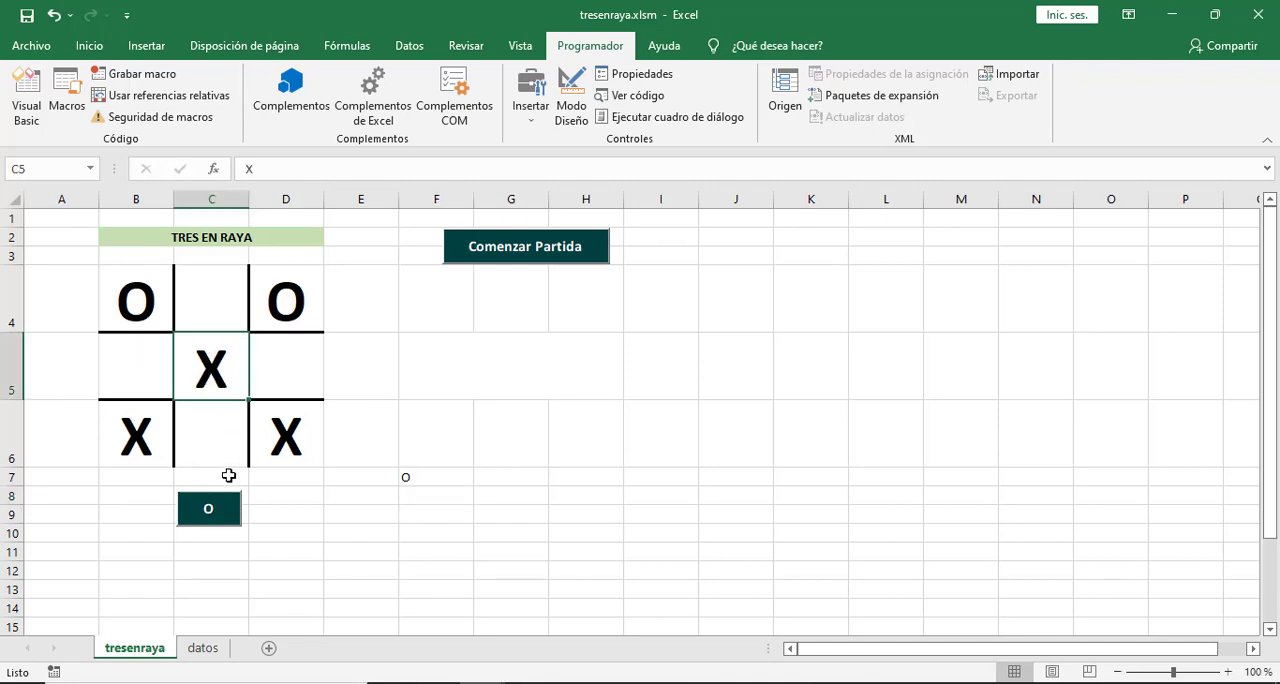
left_click(222, 513)
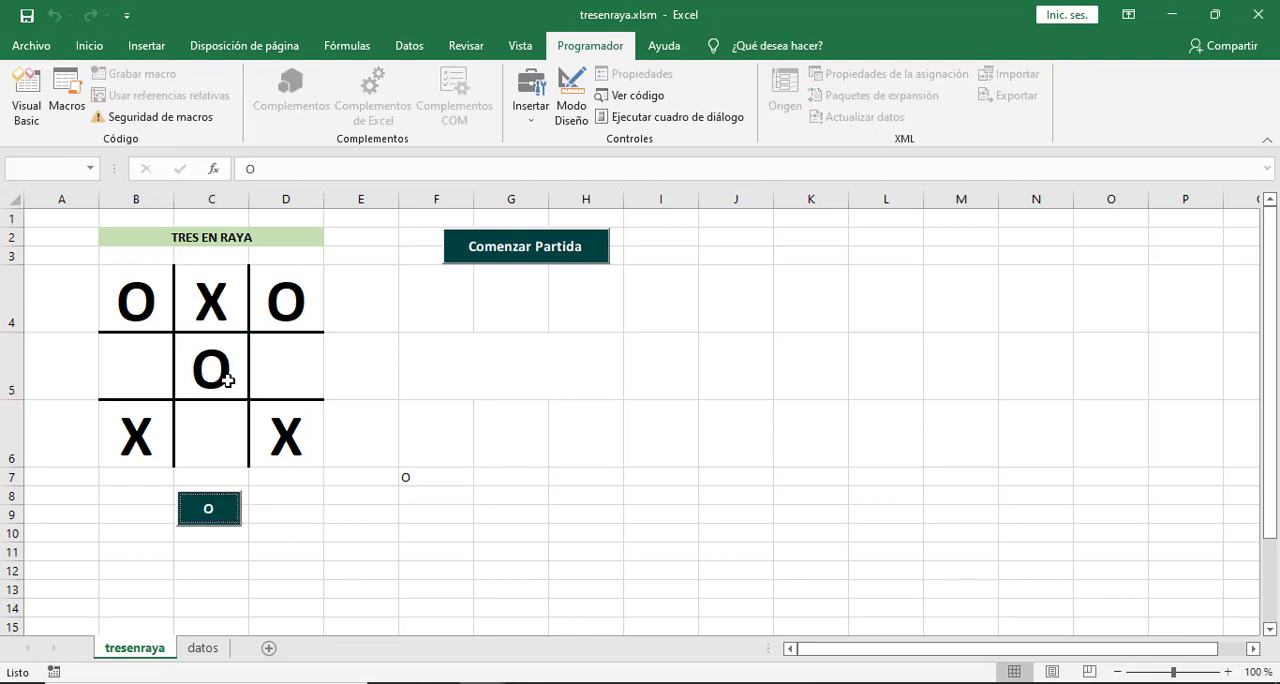